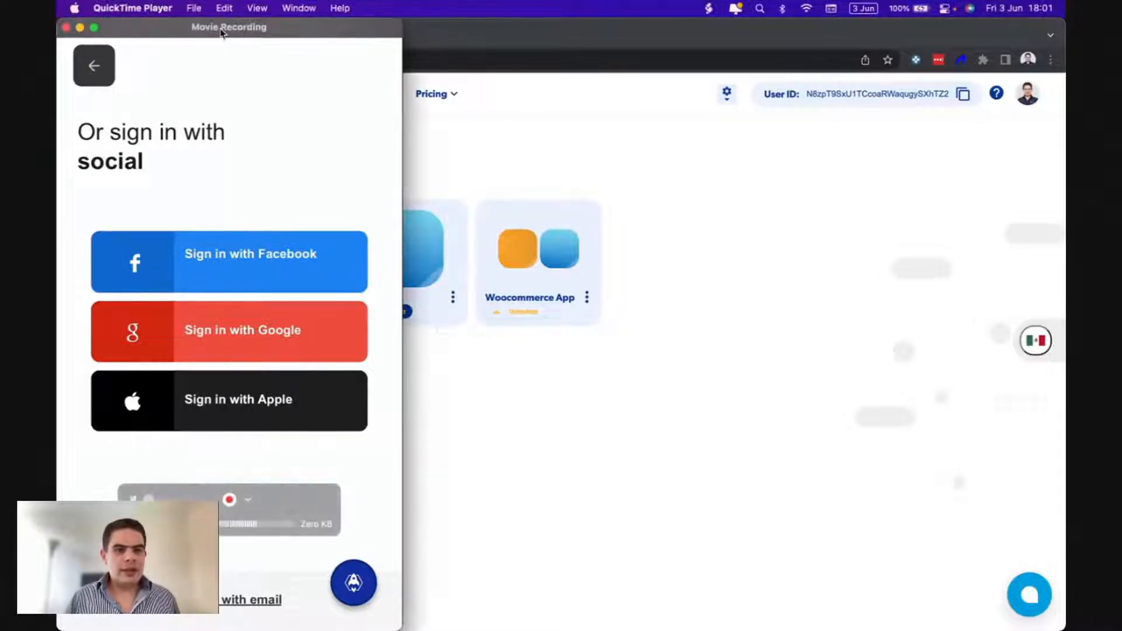
# Move the phone preview window aside, switch to Chrome and open the Eatbear project.
pyautogui.moveTo(220, 28); pyautogui.dragTo(605, 31)
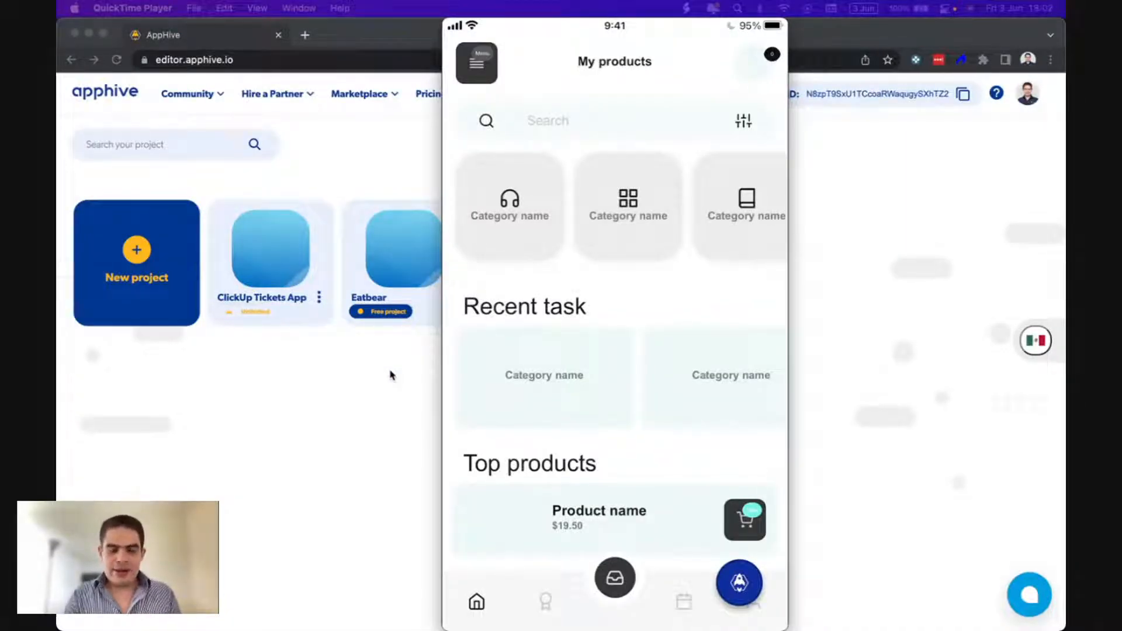
pyautogui.click(391, 375)
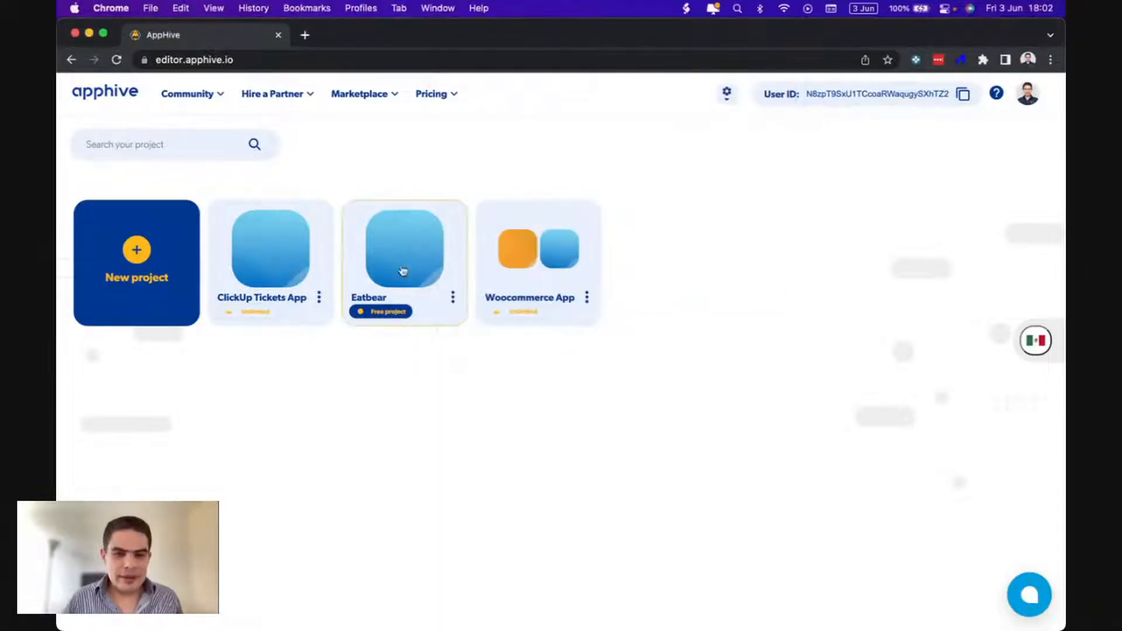
pyautogui.click(406, 250)
pyautogui.click(418, 254)
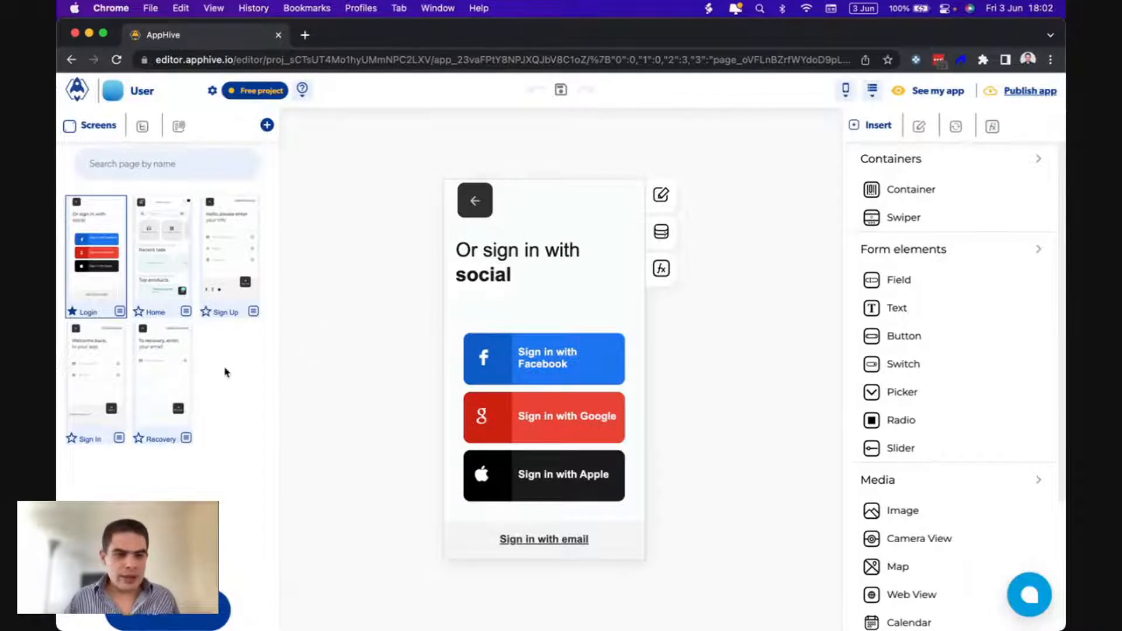
# Open the Home screen and delete the extra category cards in the upper row, keeping only the headphones card.
pyautogui.click(181, 275)
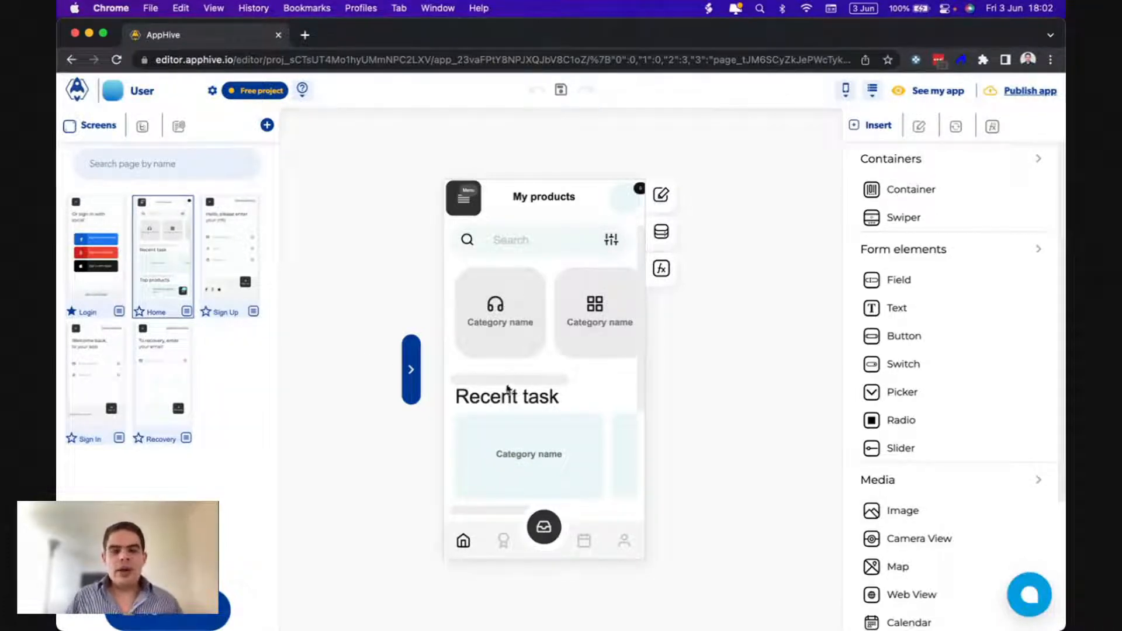
pyautogui.scroll(-5, 526, 391)
pyautogui.scroll(5, 526, 391)
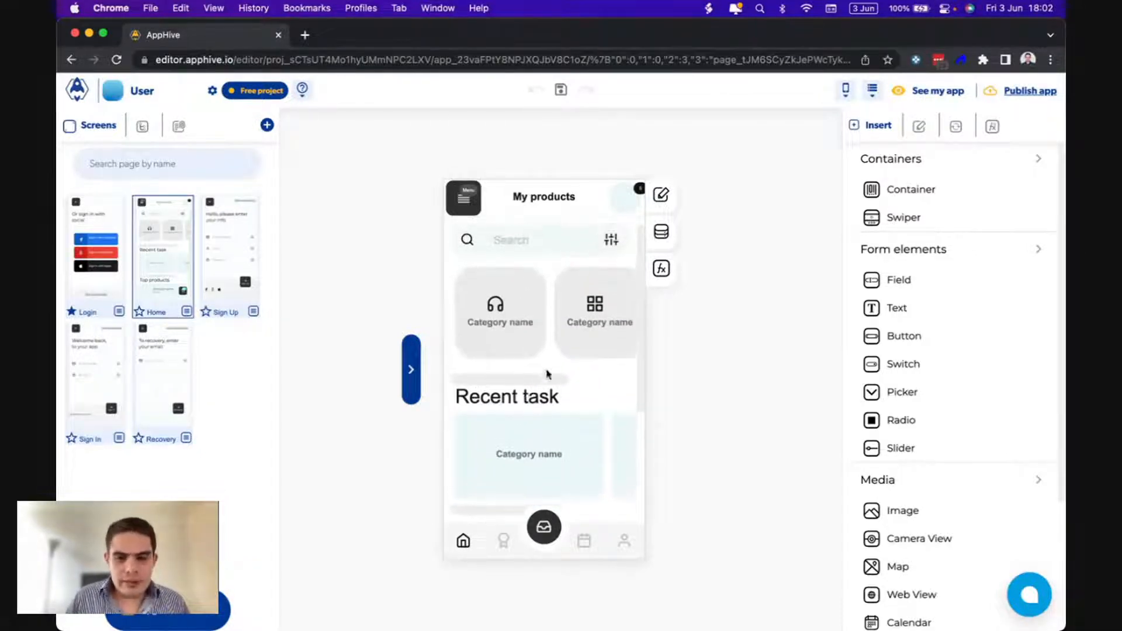
pyautogui.click(580, 356)
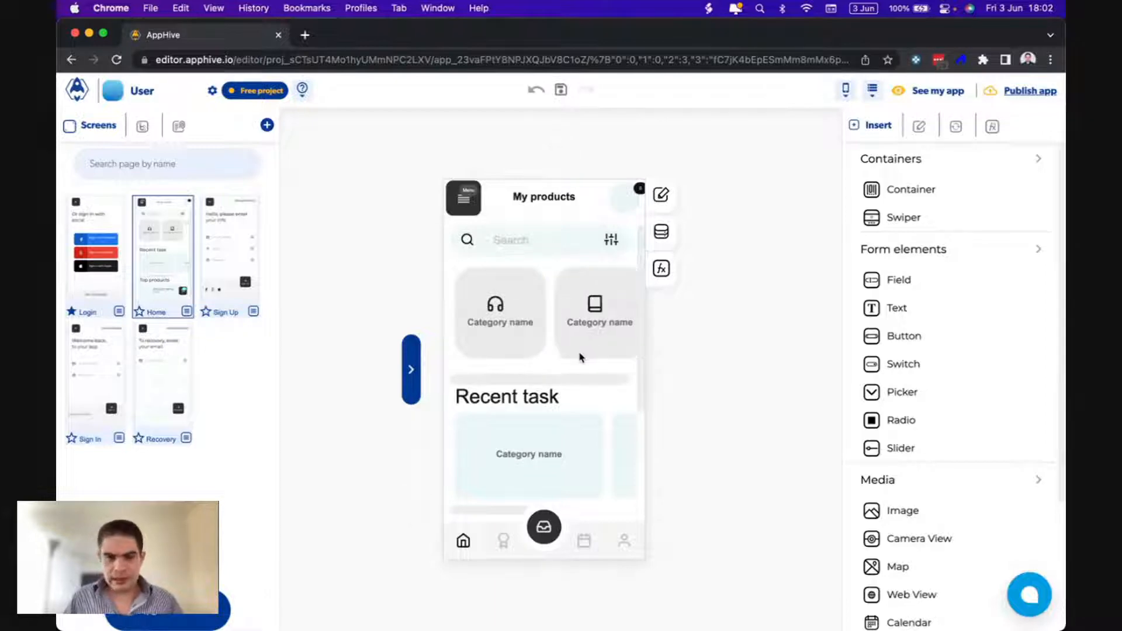
pyautogui.press('Delete')
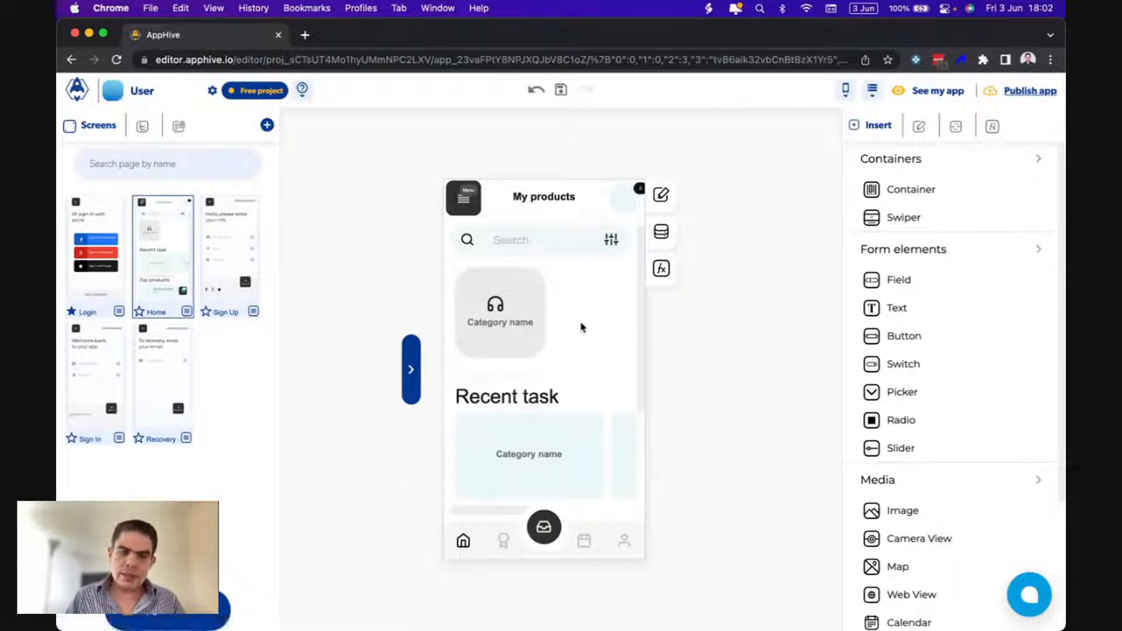
# Delete the extra card under Recent task, keeping the first one, and select the container that holds it.
pyautogui.scroll(-3, 571, 365)
pyautogui.hscroll(2, 589, 356)
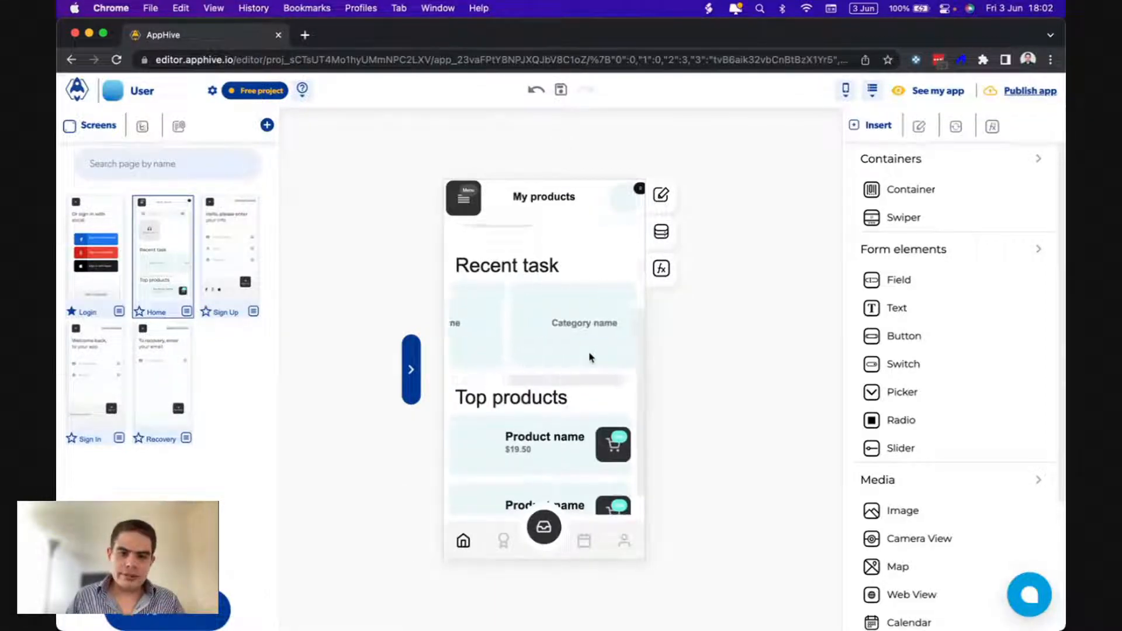
pyautogui.click(586, 357)
pyautogui.press('Delete')
pyautogui.click(616, 354)
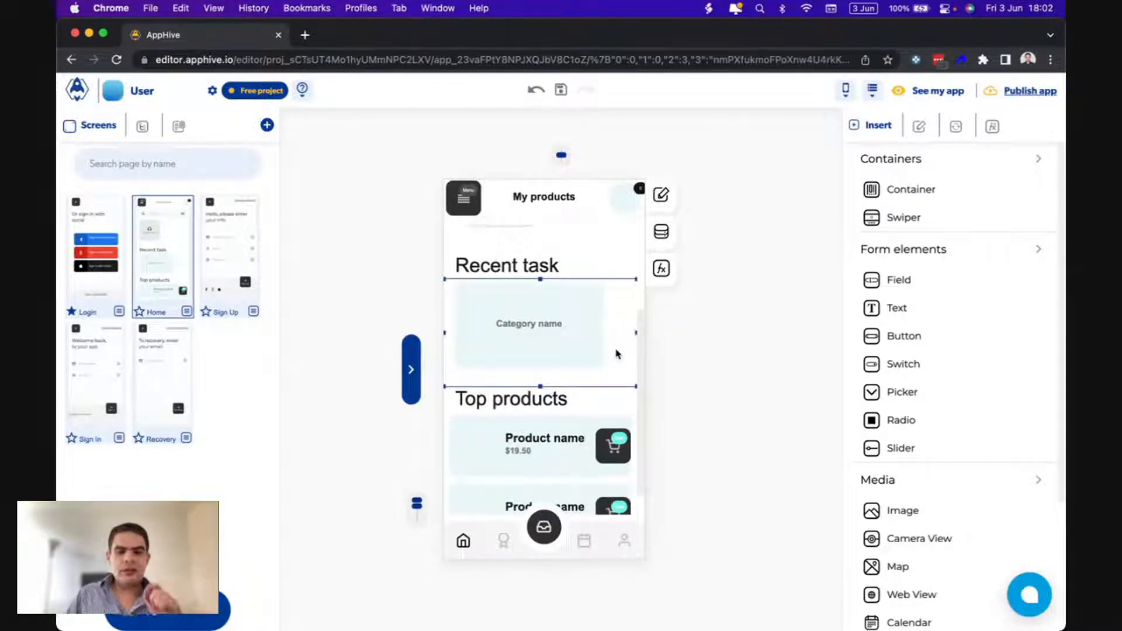
# Compare the headphones category card with its parent row container, and examine the remaining Recent task card.
pyautogui.scroll(3, 616, 354)
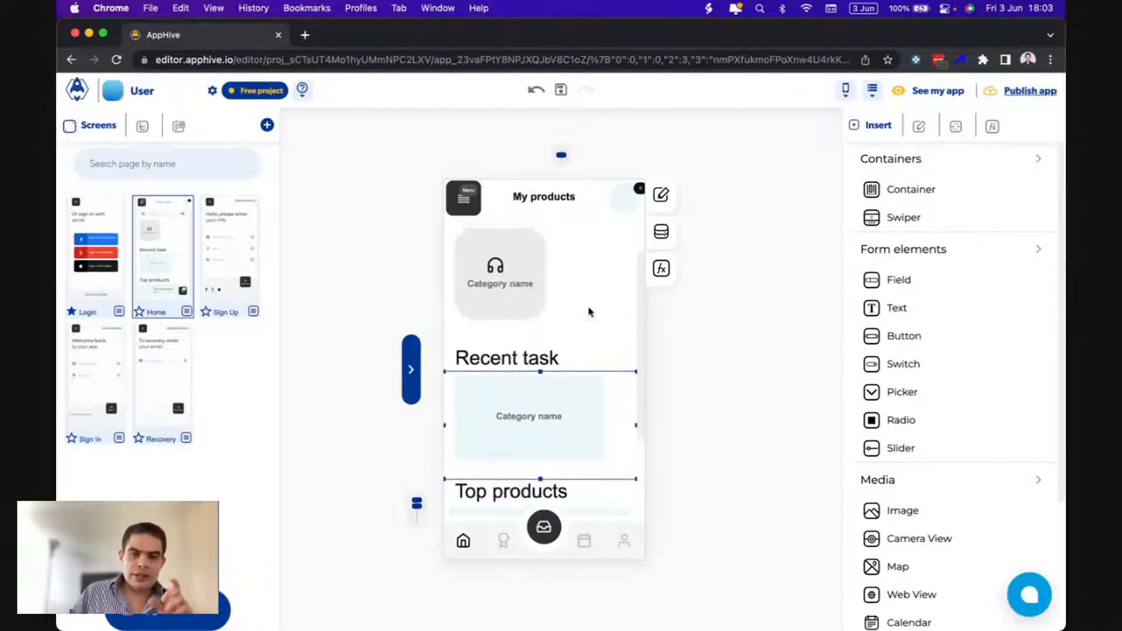
pyautogui.click(588, 306)
pyautogui.scroll(1, 588, 305)
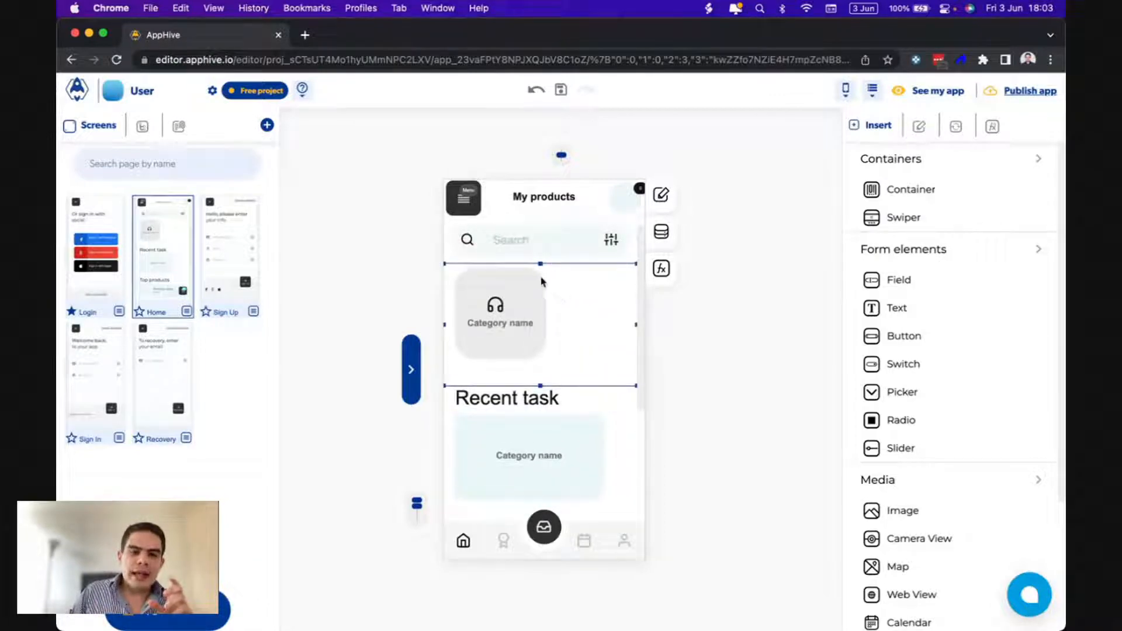
pyautogui.click(555, 289)
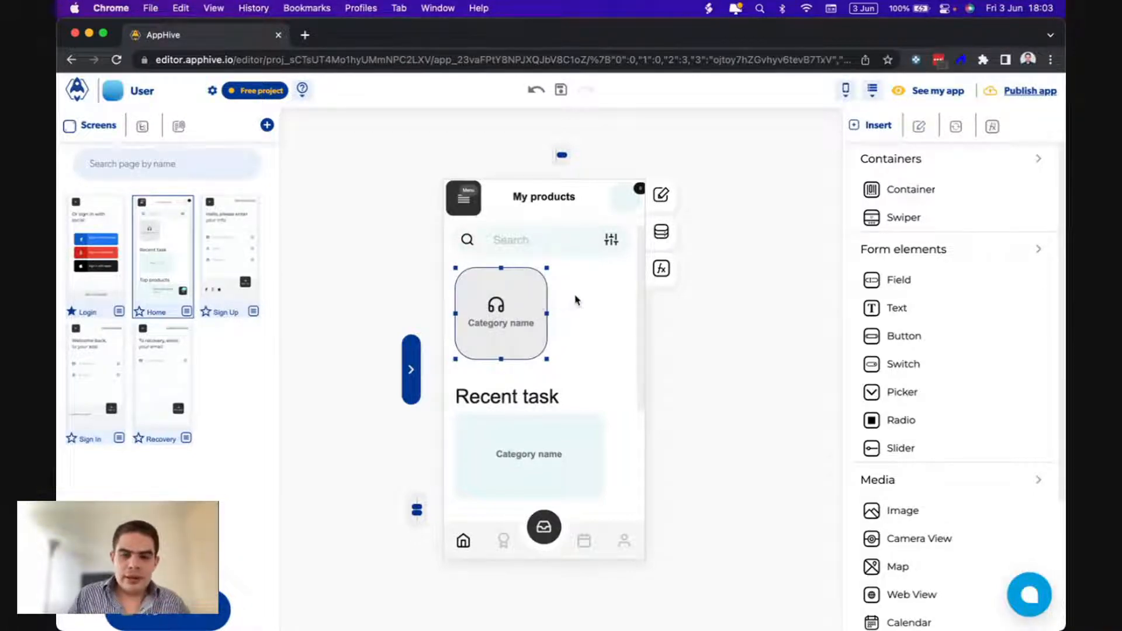
pyautogui.click(575, 300)
pyautogui.click(539, 300)
pyautogui.click(568, 310)
pyautogui.scroll(-2, 568, 311)
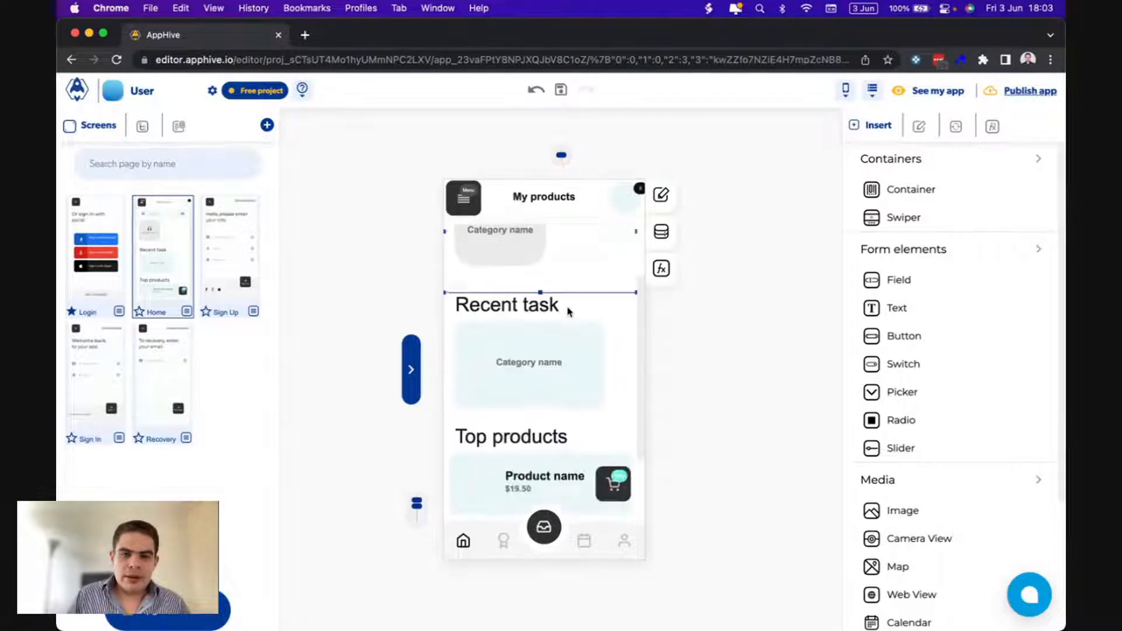
pyautogui.scroll(-1, 569, 311)
pyautogui.click(593, 302)
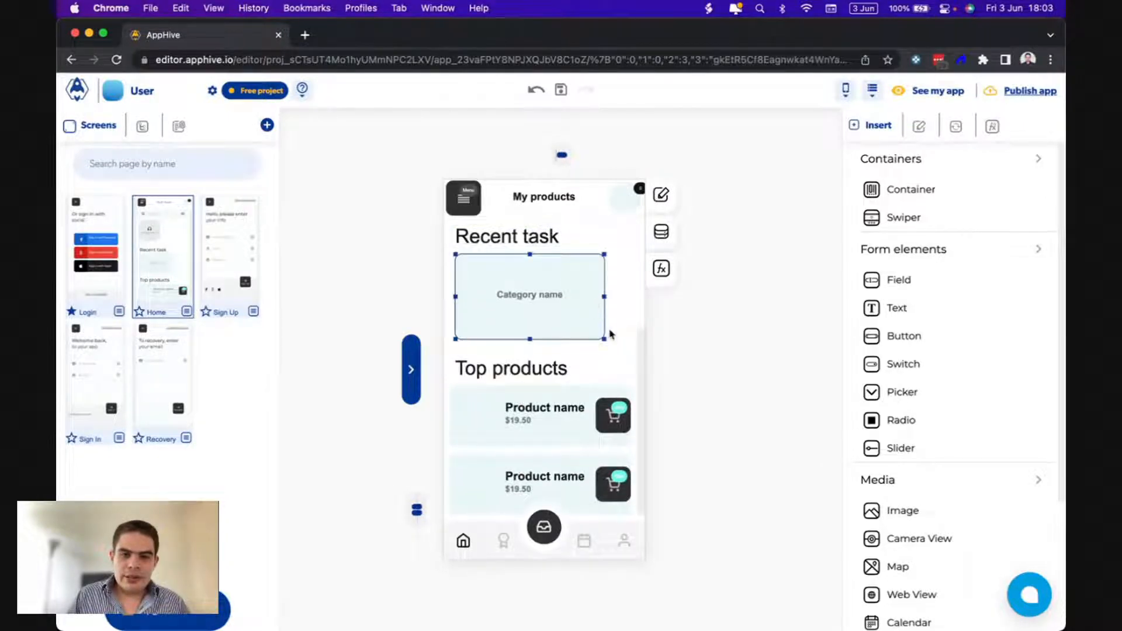
# Delete the second product card under Top products, keeping the first, and check the remaining elements around it.
pyautogui.click(466, 461)
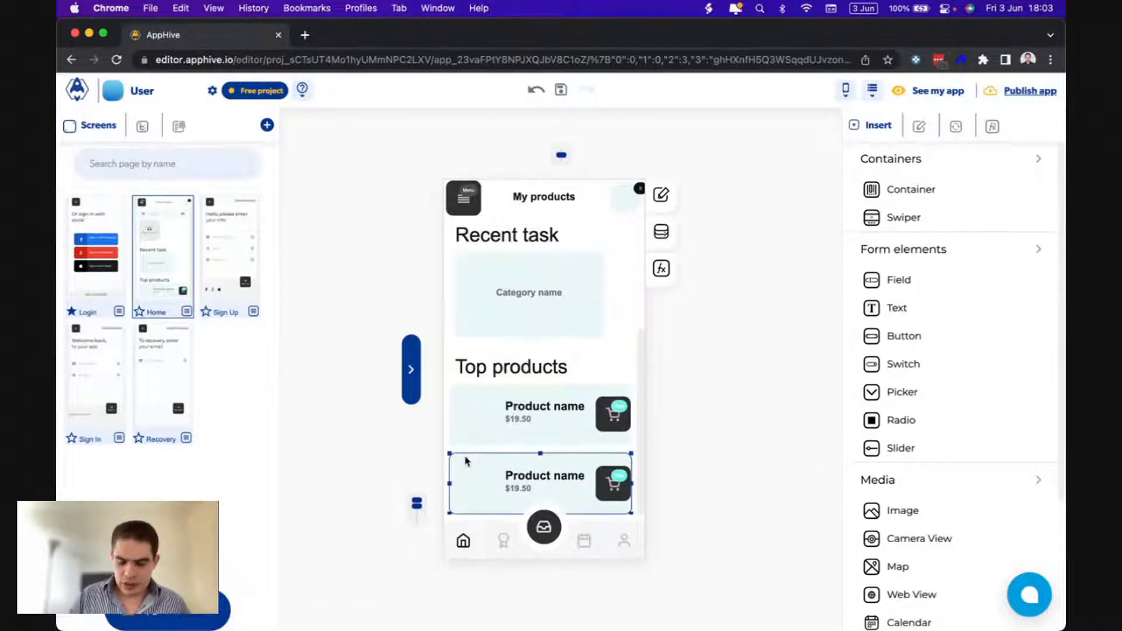
pyautogui.scroll(1, 466, 461)
pyautogui.click(599, 441)
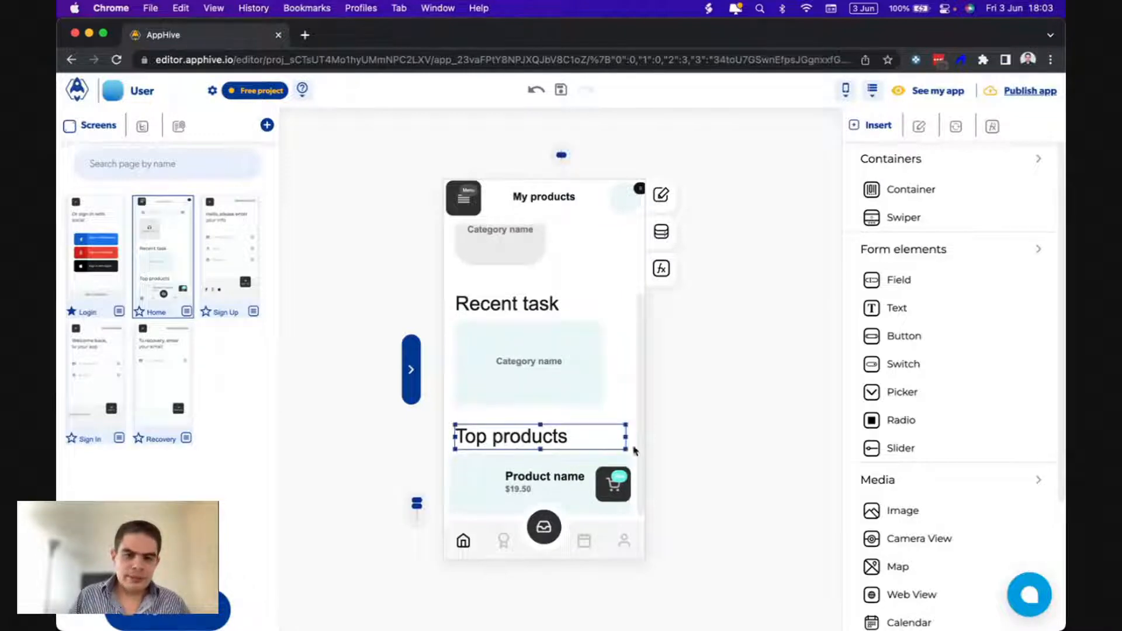
pyautogui.click(629, 470)
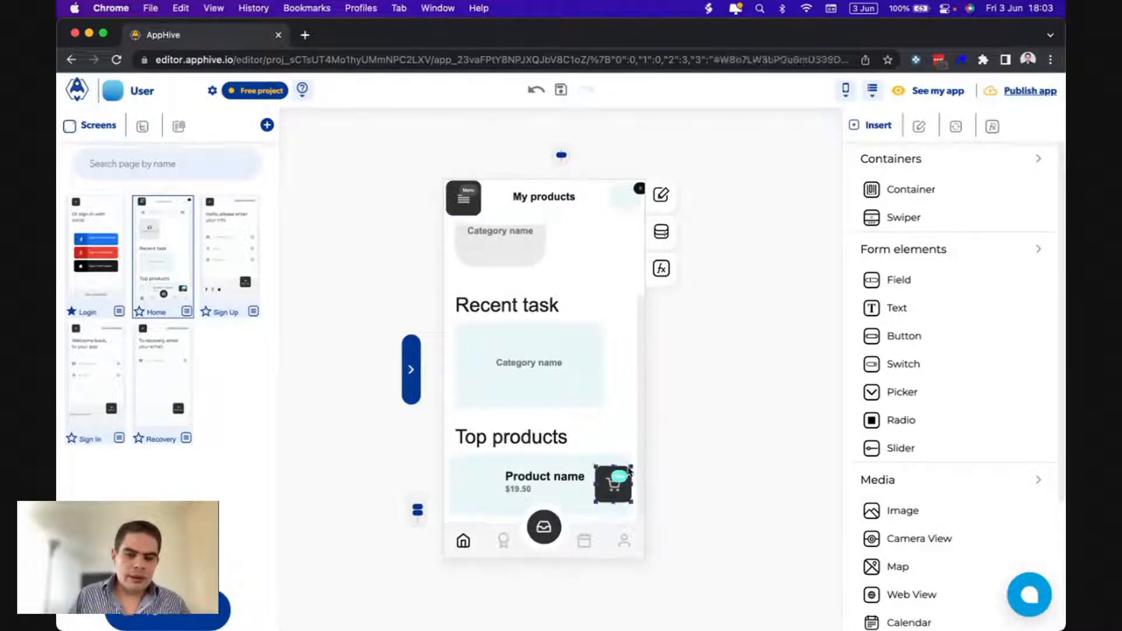
pyautogui.click(610, 461)
pyautogui.click(590, 445)
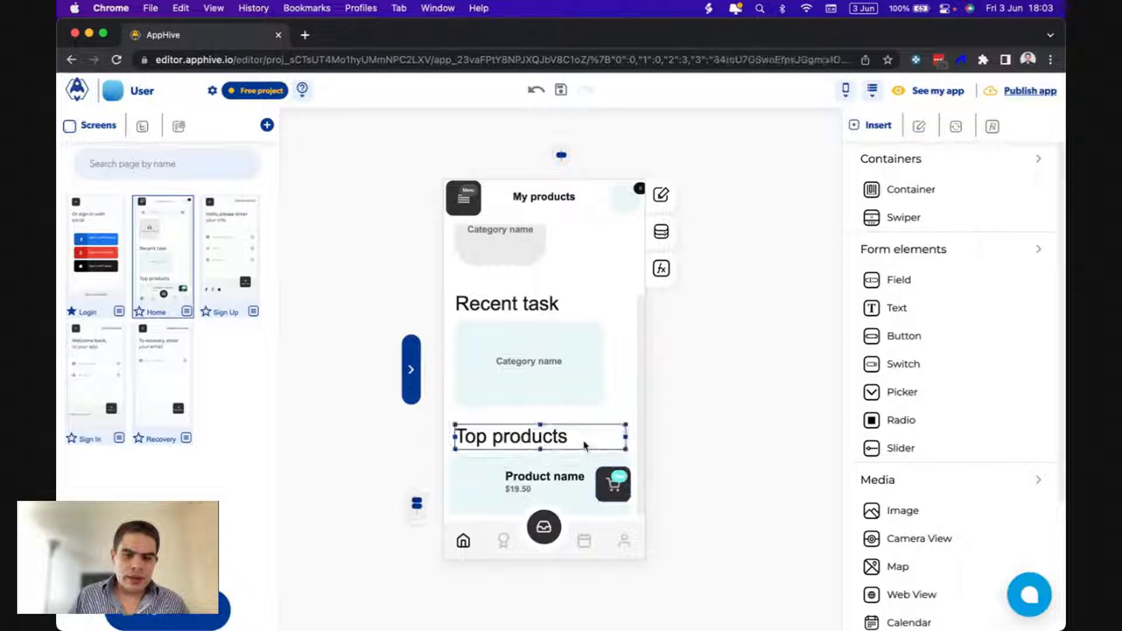
pyautogui.click(601, 412)
pyautogui.scroll(3, 606, 409)
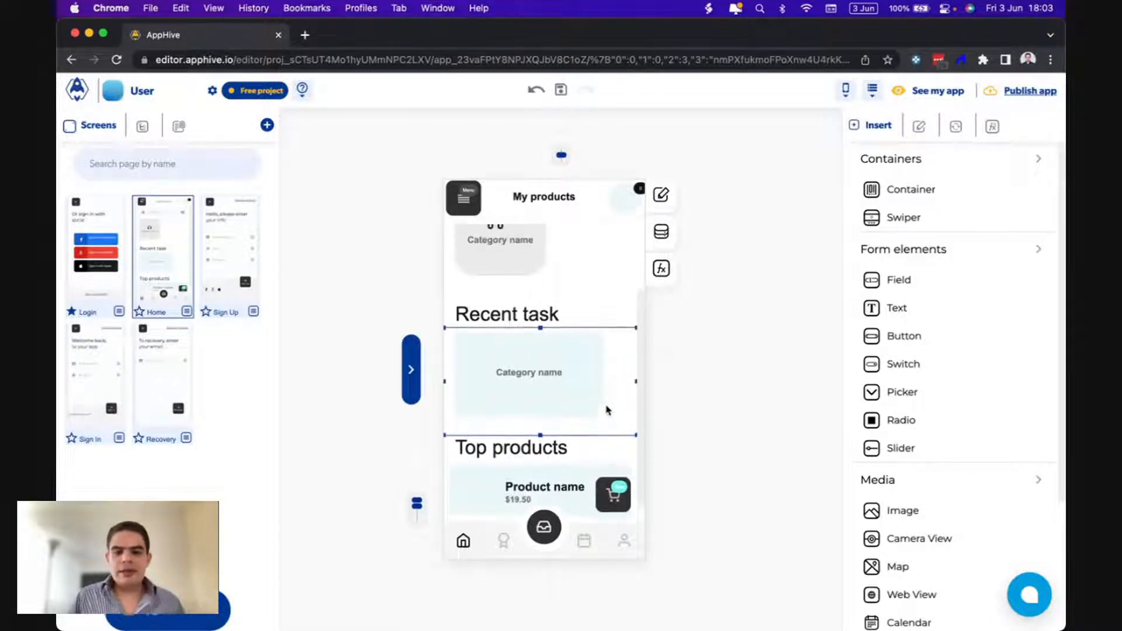
pyautogui.scroll(-3, 606, 407)
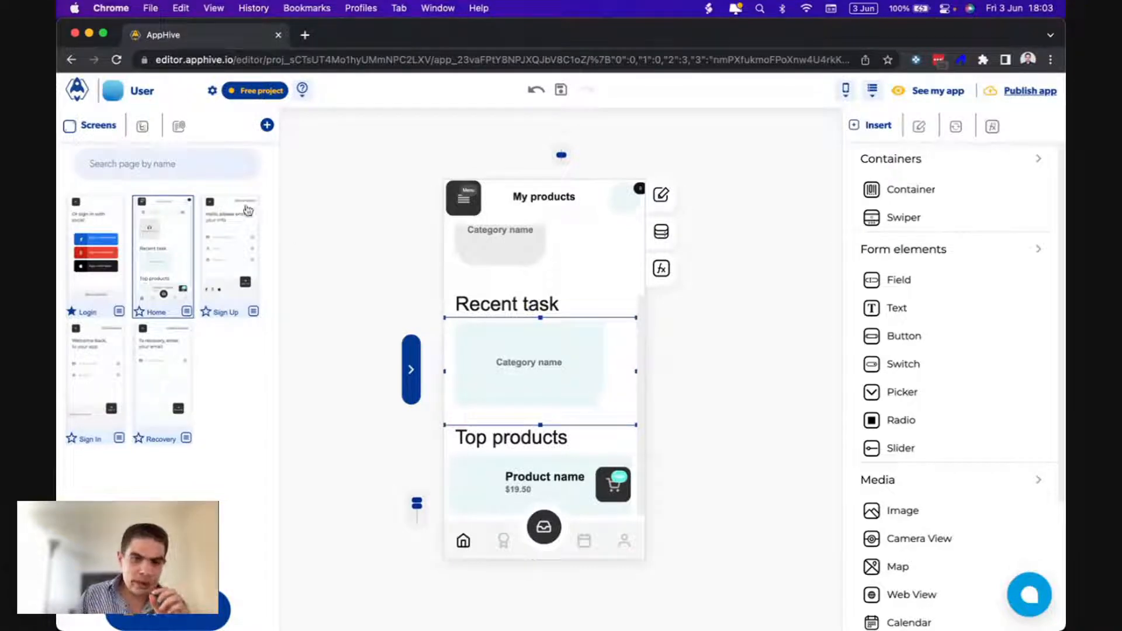
# Show the control tree and expand the Home screen and its main content container.
pyautogui.click(147, 132)
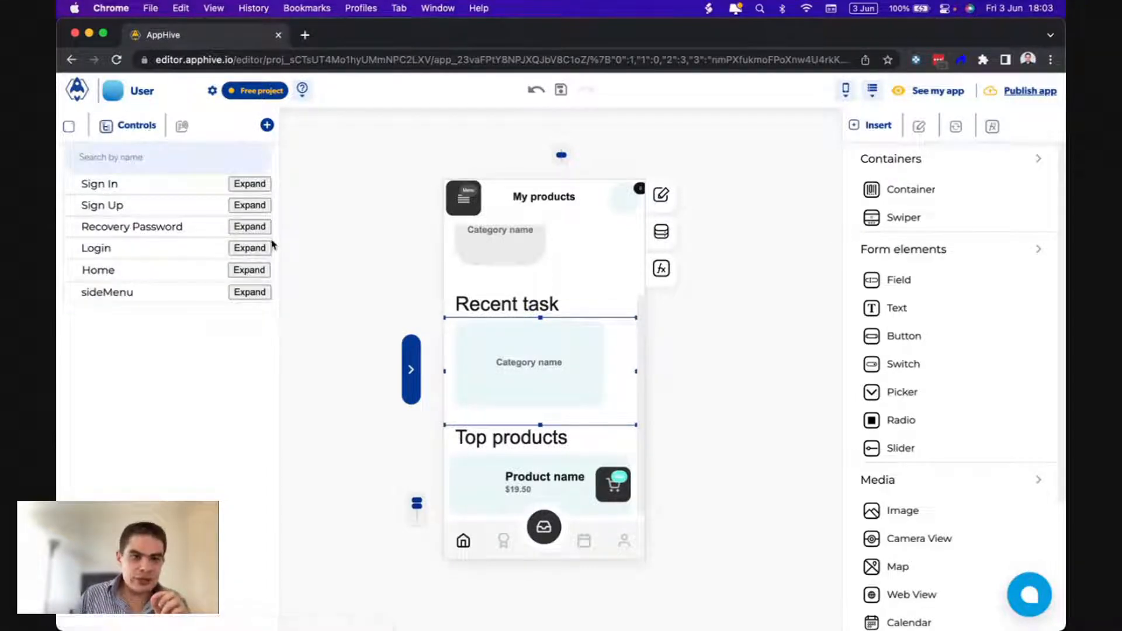
pyautogui.click(244, 272)
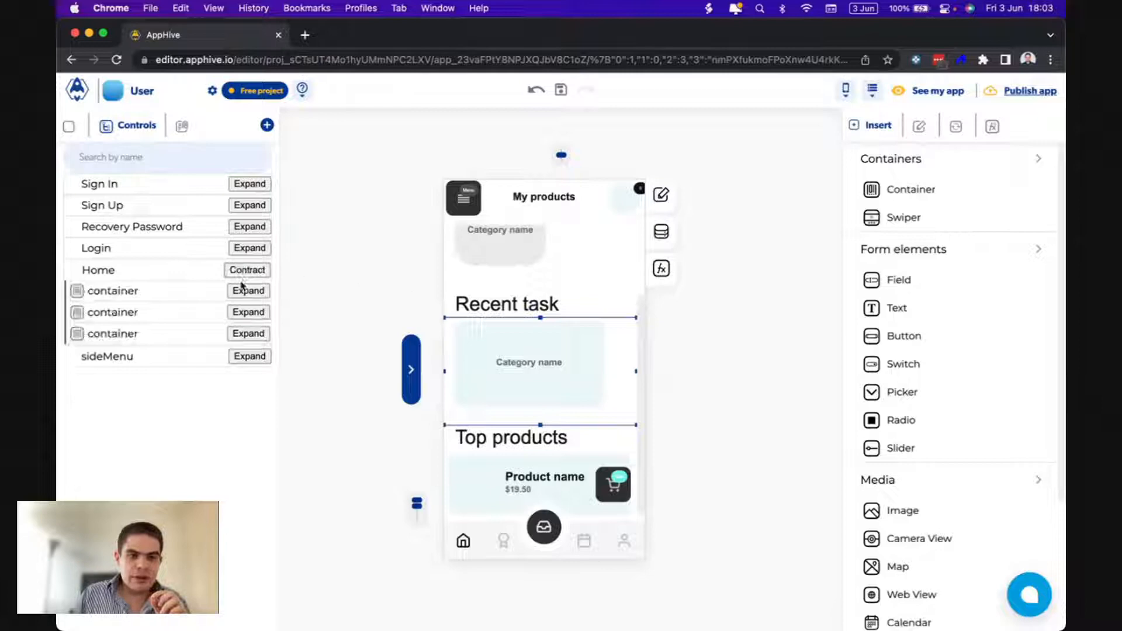
pyautogui.click(202, 292)
pyautogui.click(200, 316)
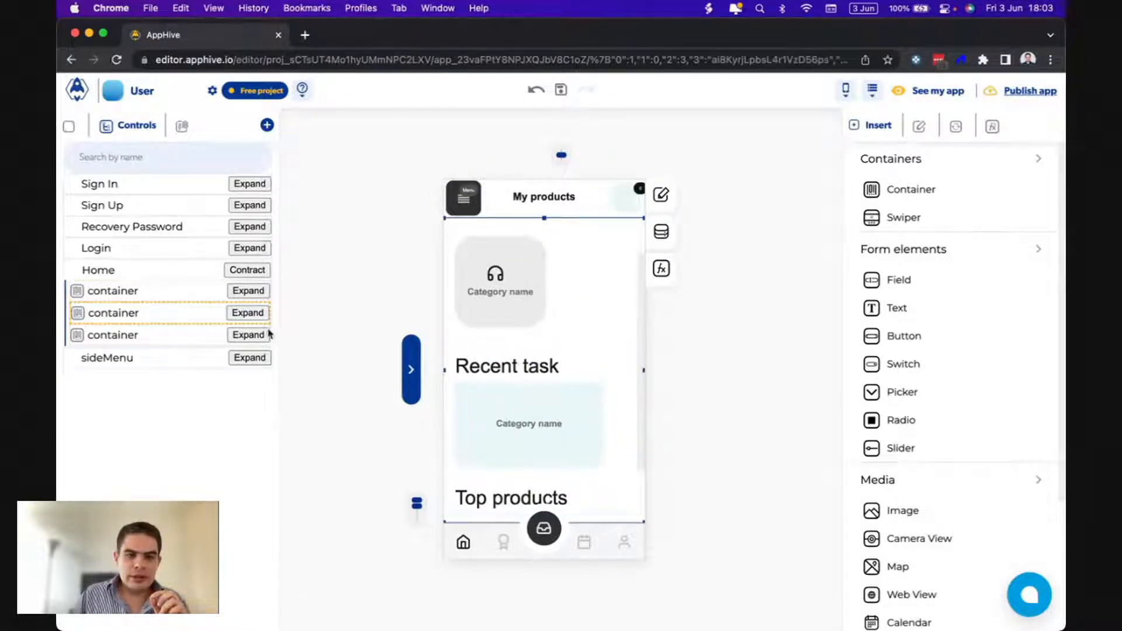
pyautogui.click(247, 313)
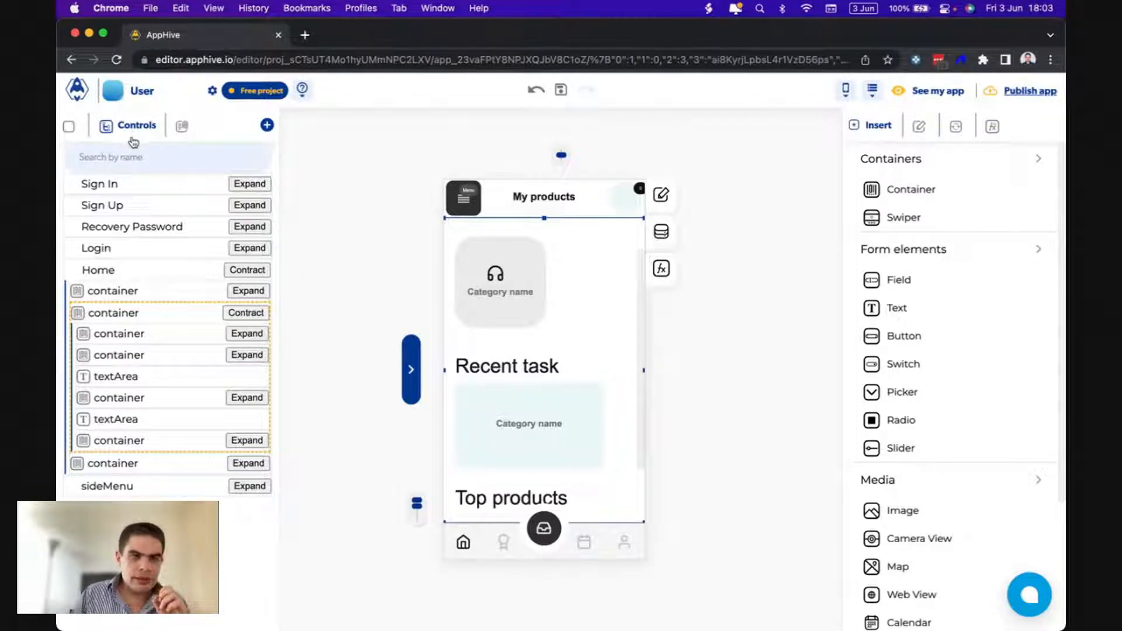
# Examine the main content, search bar and category row containers, and expand the category row in the control tree.
pyautogui.click(178, 331)
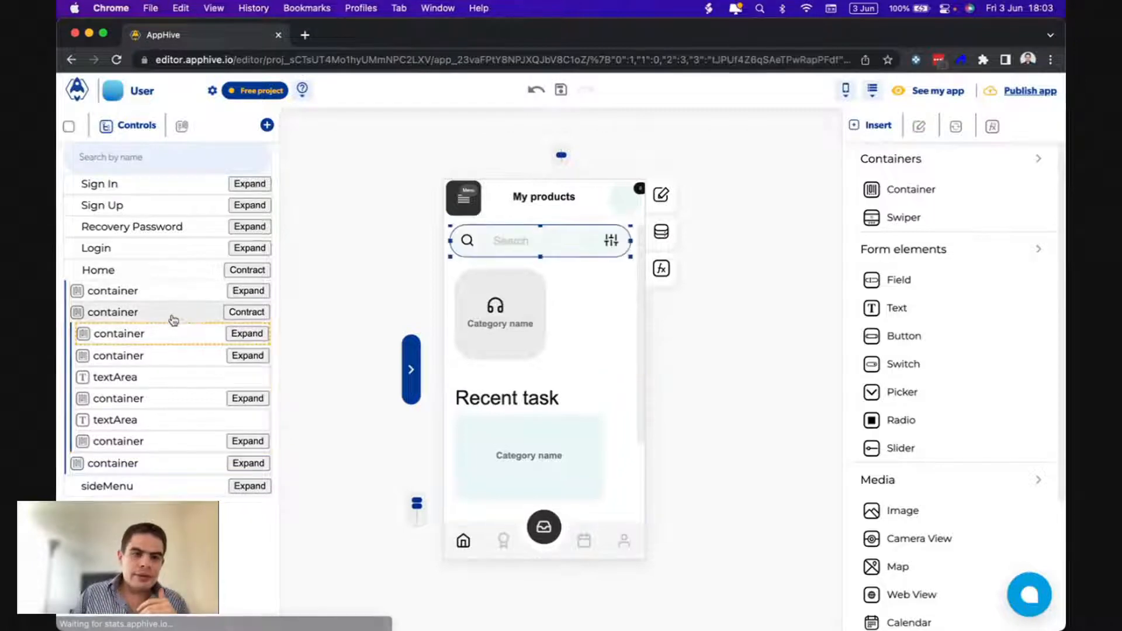
pyautogui.click(171, 319)
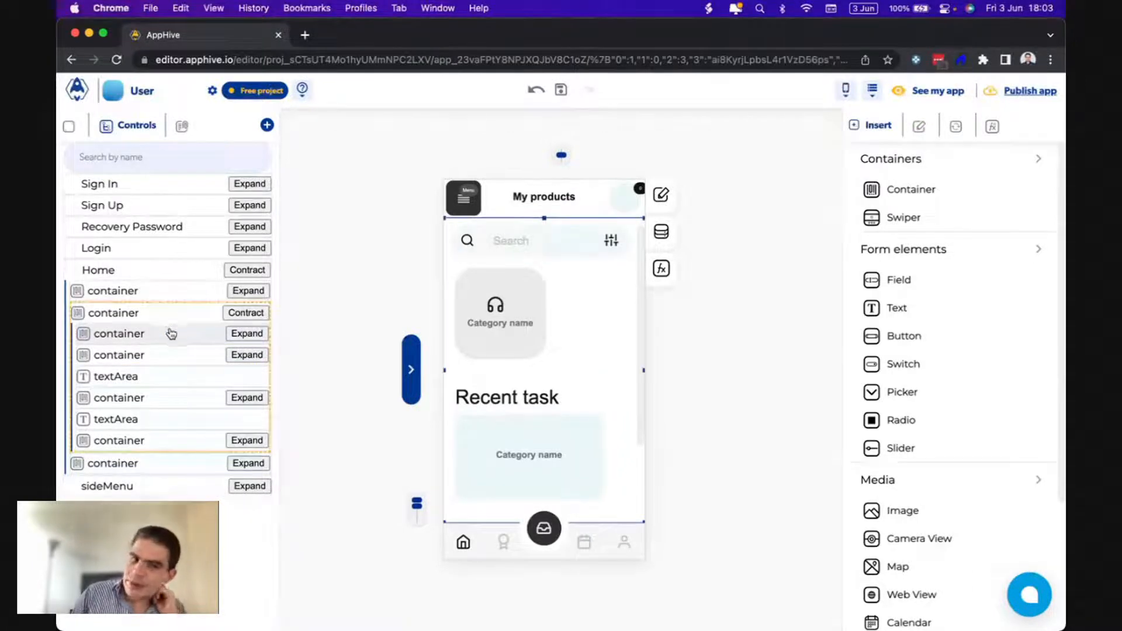
pyautogui.click(170, 331)
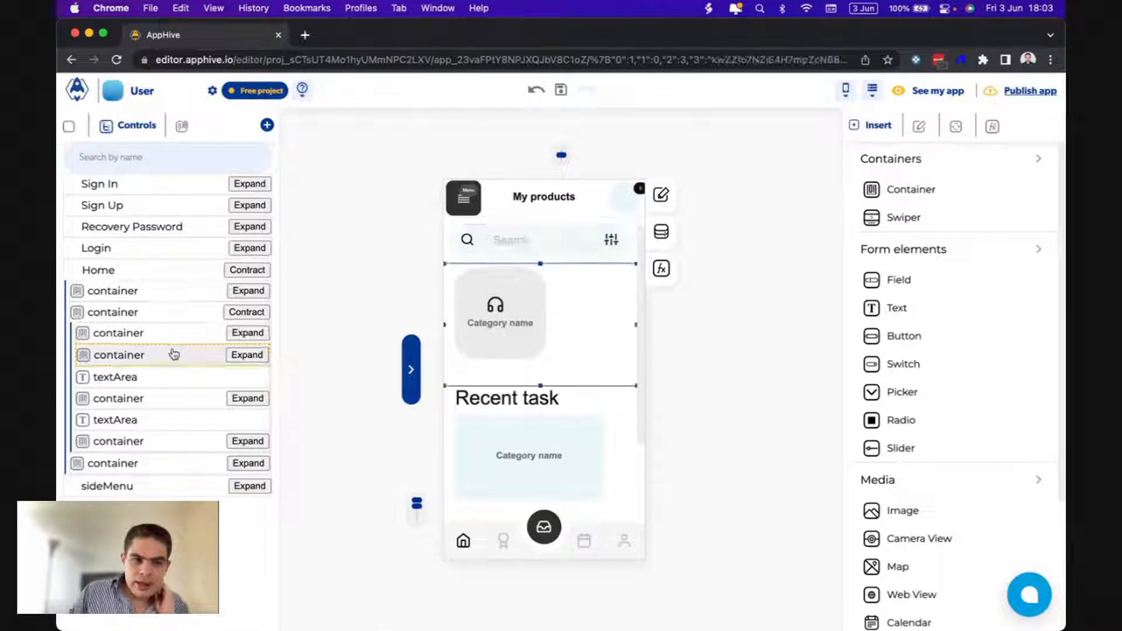
pyautogui.click(226, 355)
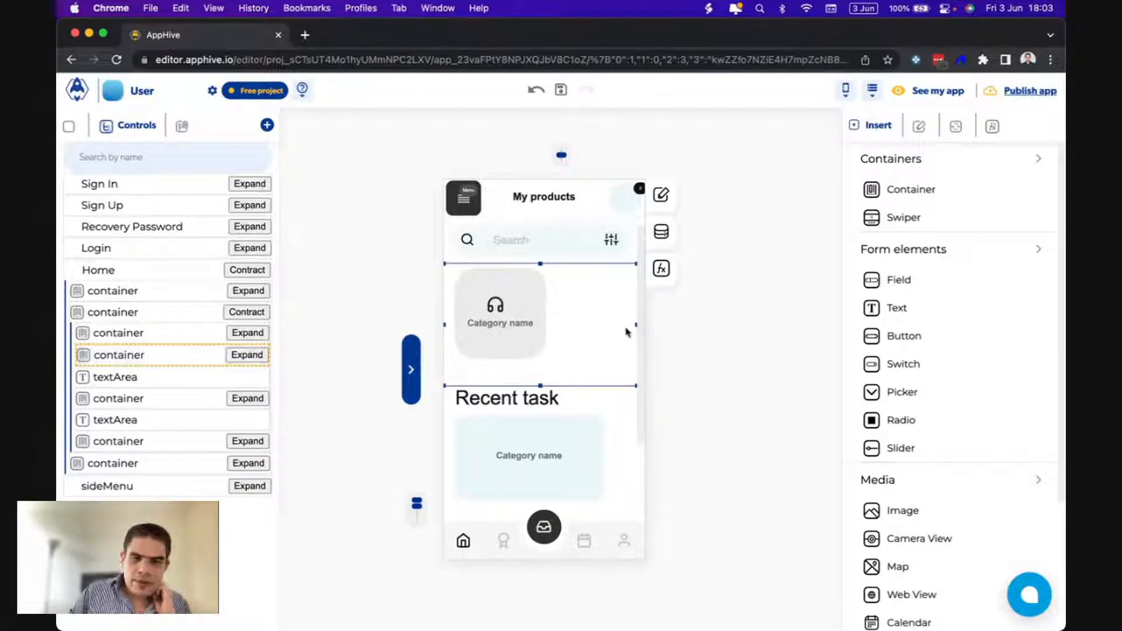
pyautogui.click(247, 355)
# Compare the nested category card container with its parent row, and view the card's functions.
pyautogui.click(171, 383)
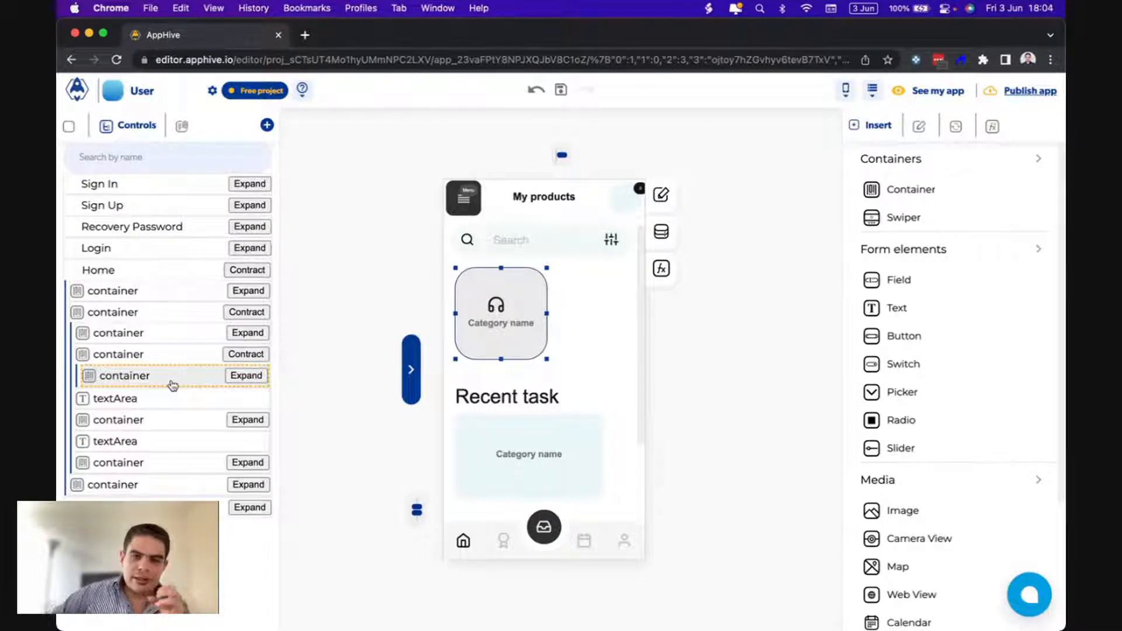
pyautogui.click(146, 356)
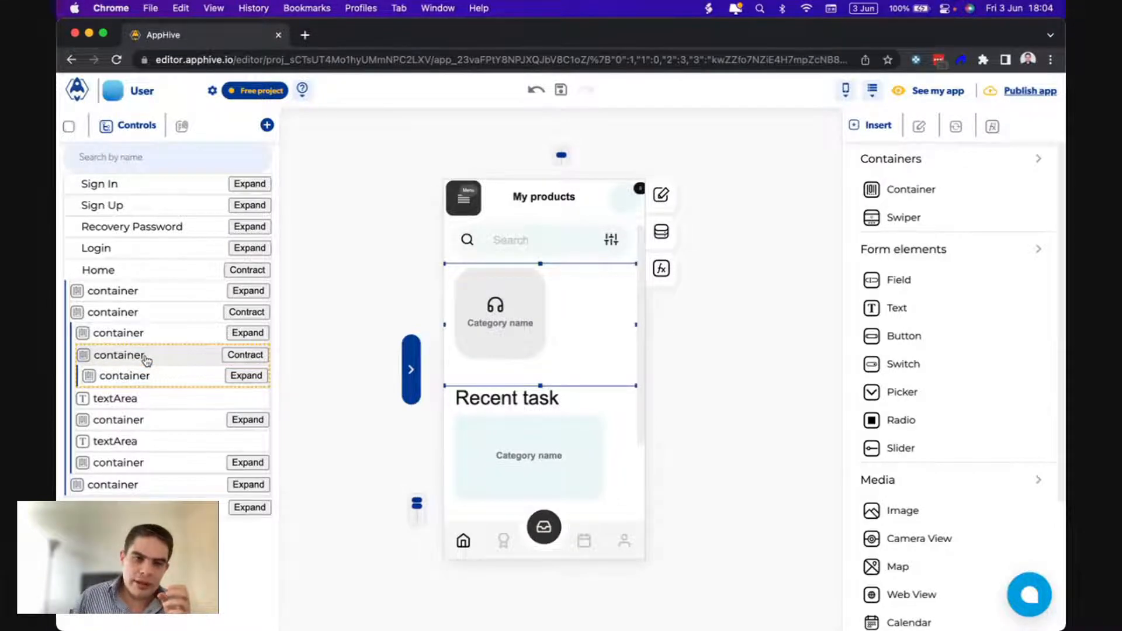
pyautogui.click(154, 376)
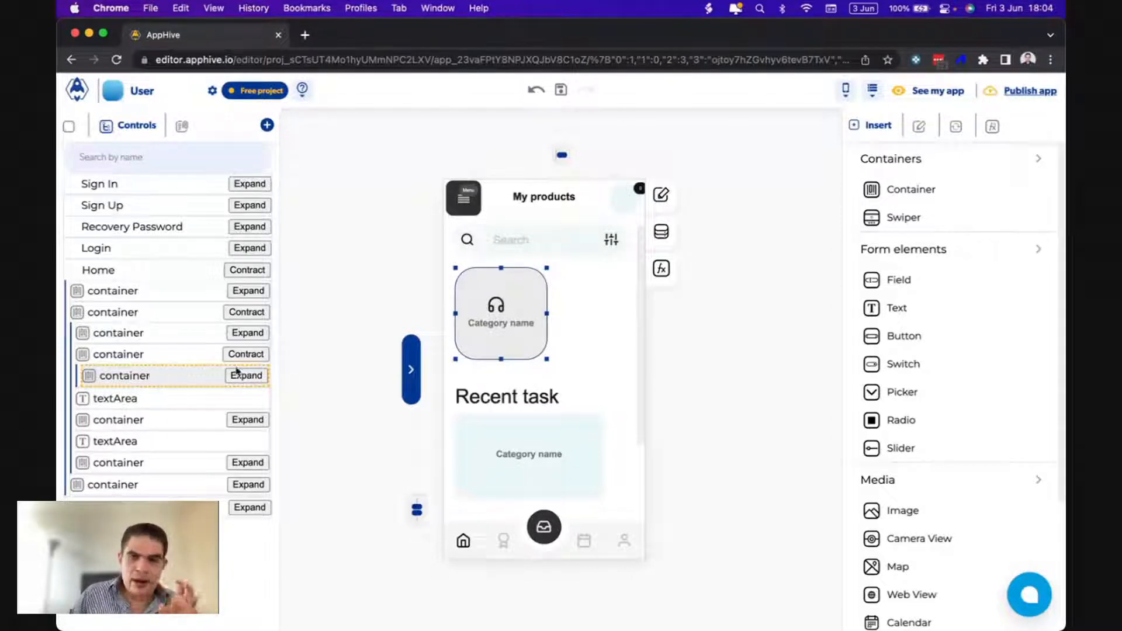
pyautogui.click(660, 270)
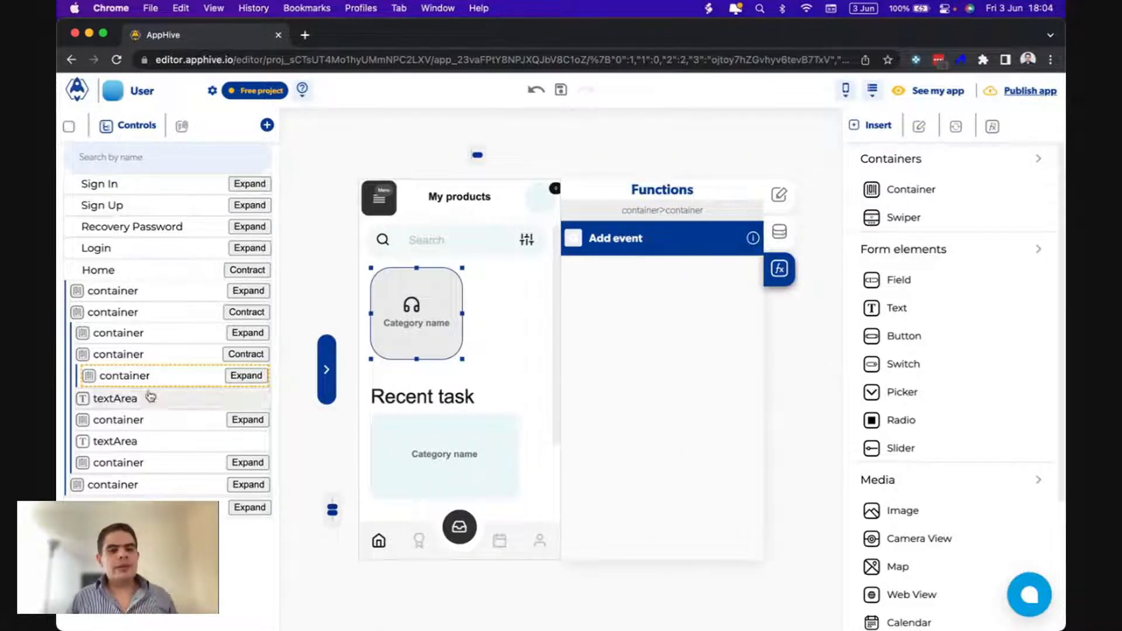
pyautogui.click(124, 355)
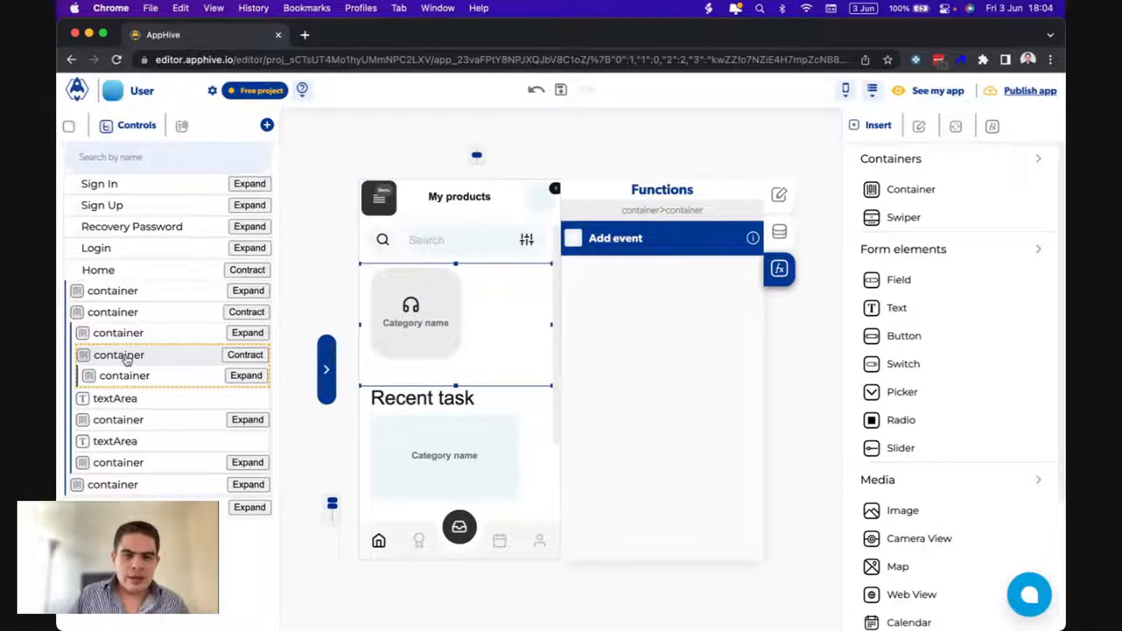
# Delete the Recent task heading and the category container below it from the Home screen.
pyautogui.scroll(-2, 513, 345)
pyautogui.click(513, 344)
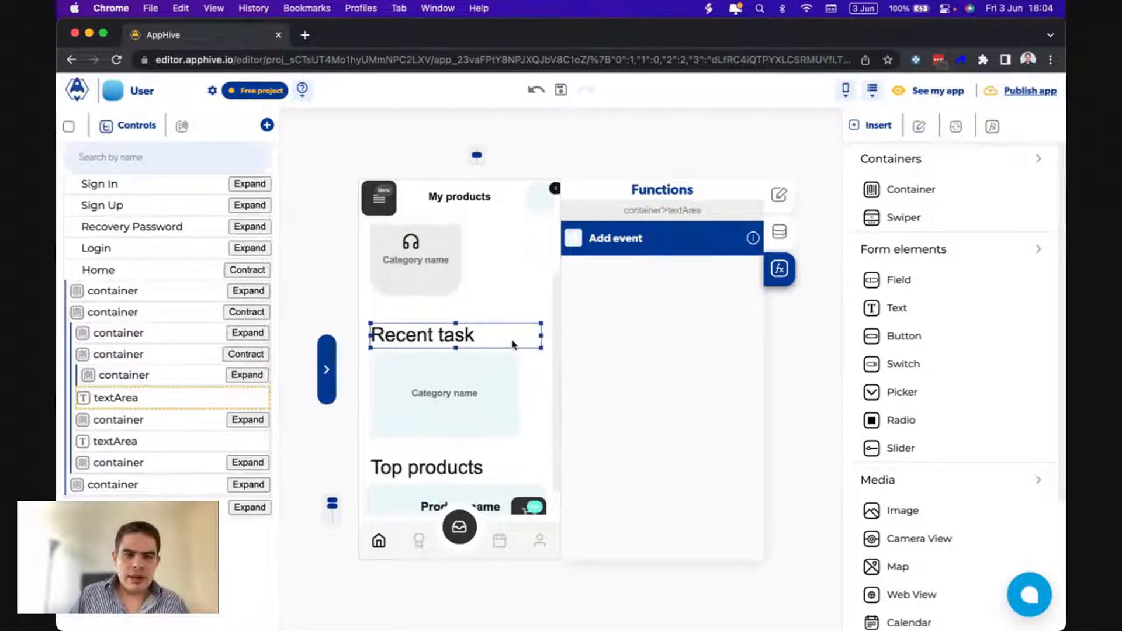
pyautogui.press('Delete')
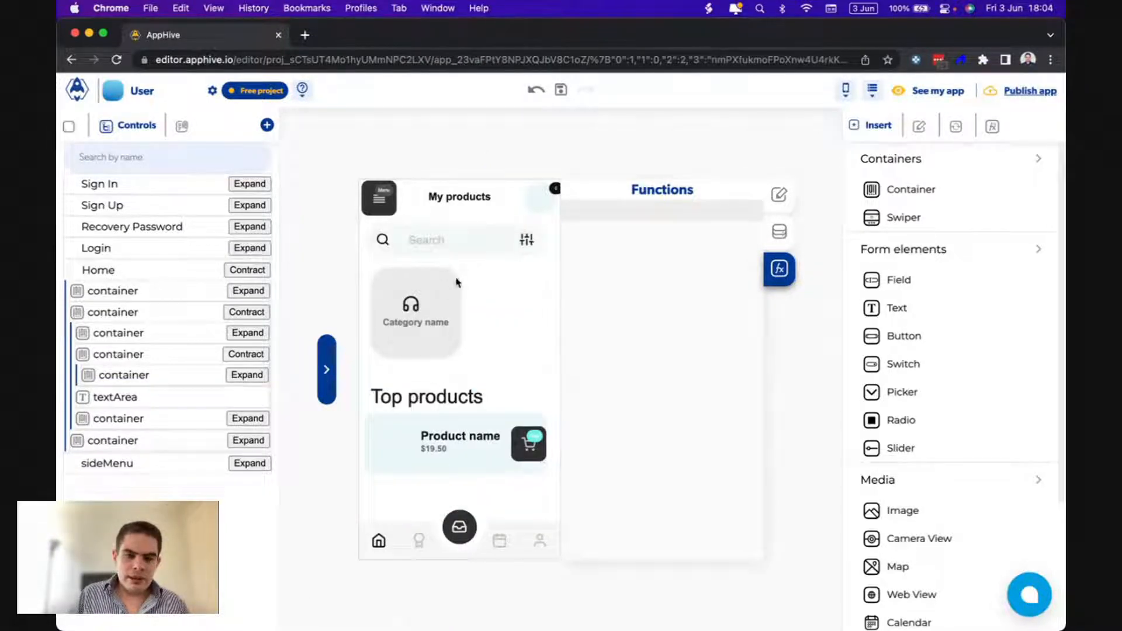
# Shorten the category row container on the Home screen to close the gap above the Top products heading.
pyautogui.click(481, 289)
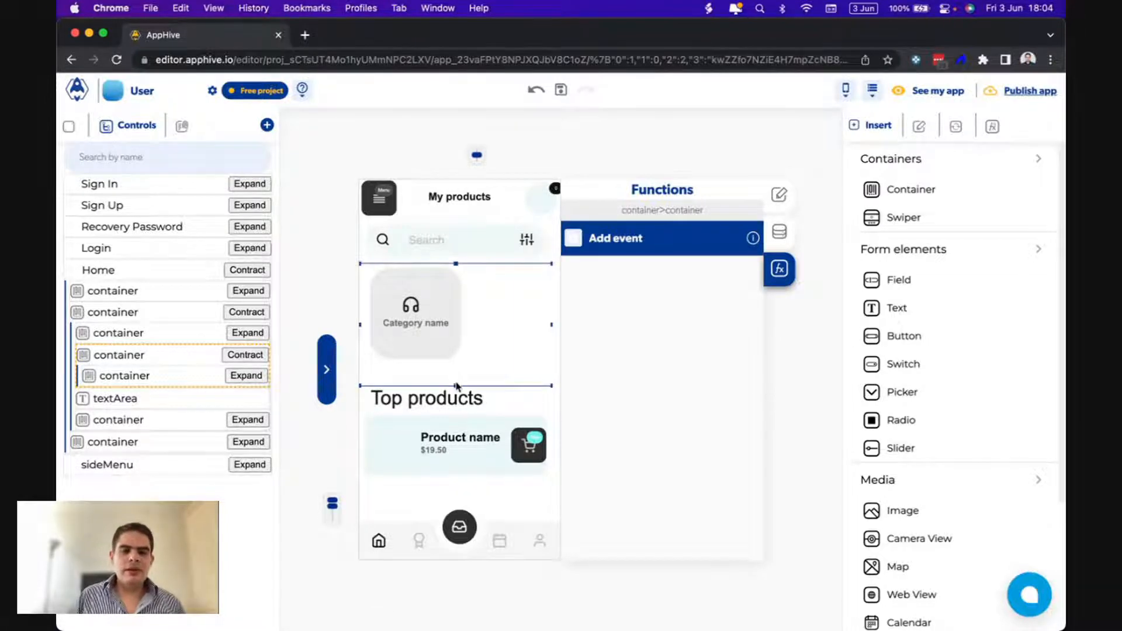
pyautogui.moveTo(455, 385); pyautogui.dragTo(454, 371)
pyautogui.click(502, 392)
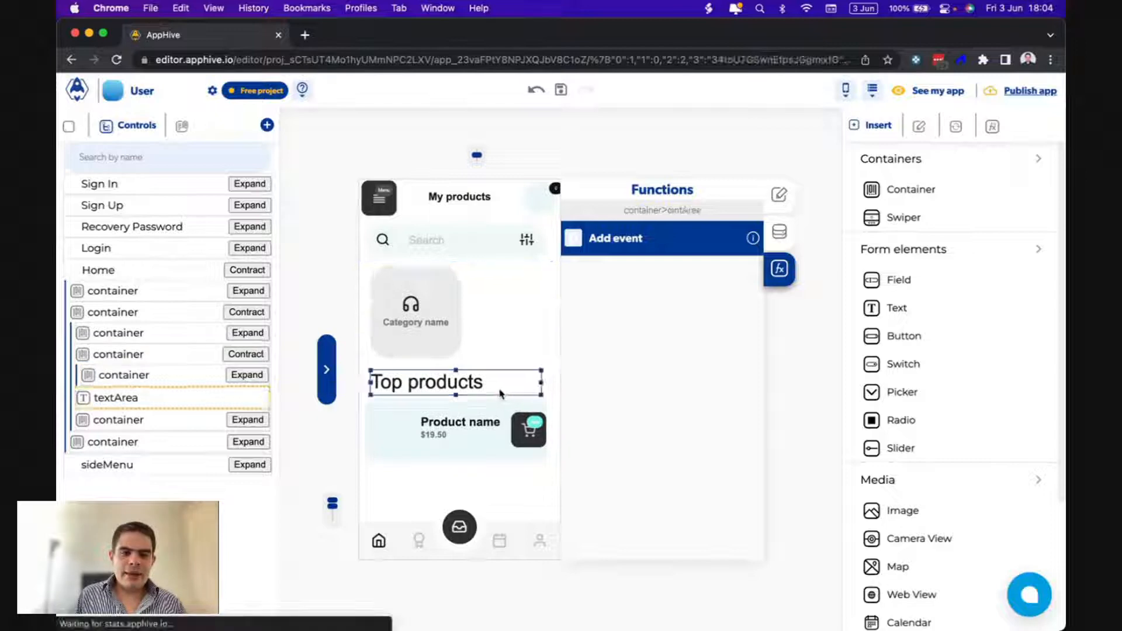
# Examine the product container, the category card and its parent row container on the Home screen.
pyautogui.click(473, 420)
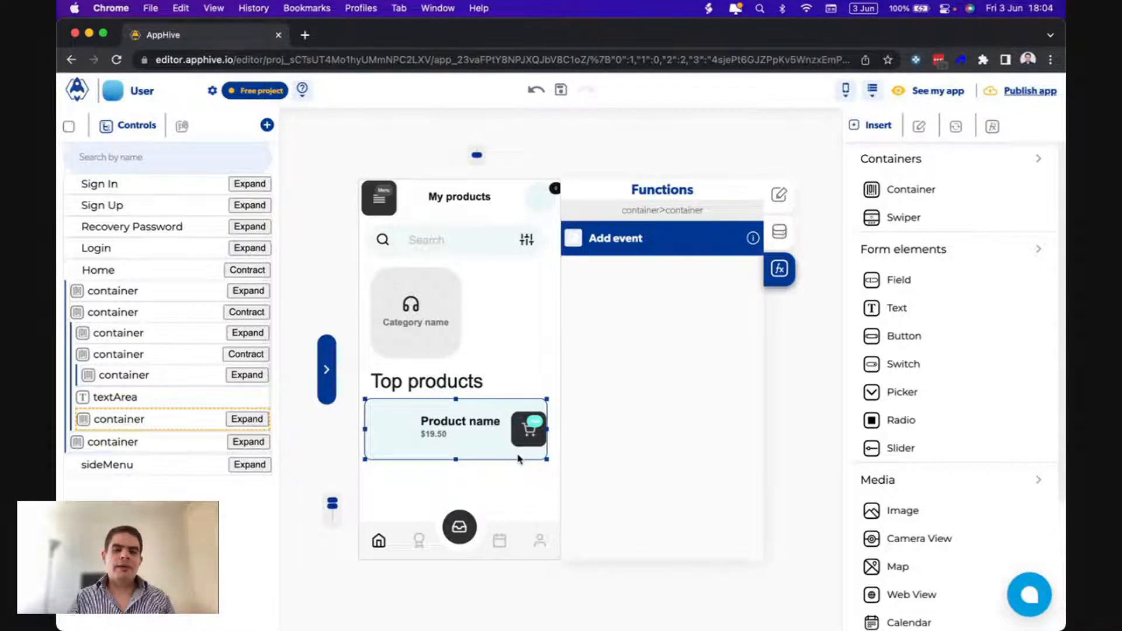
pyautogui.click(457, 357)
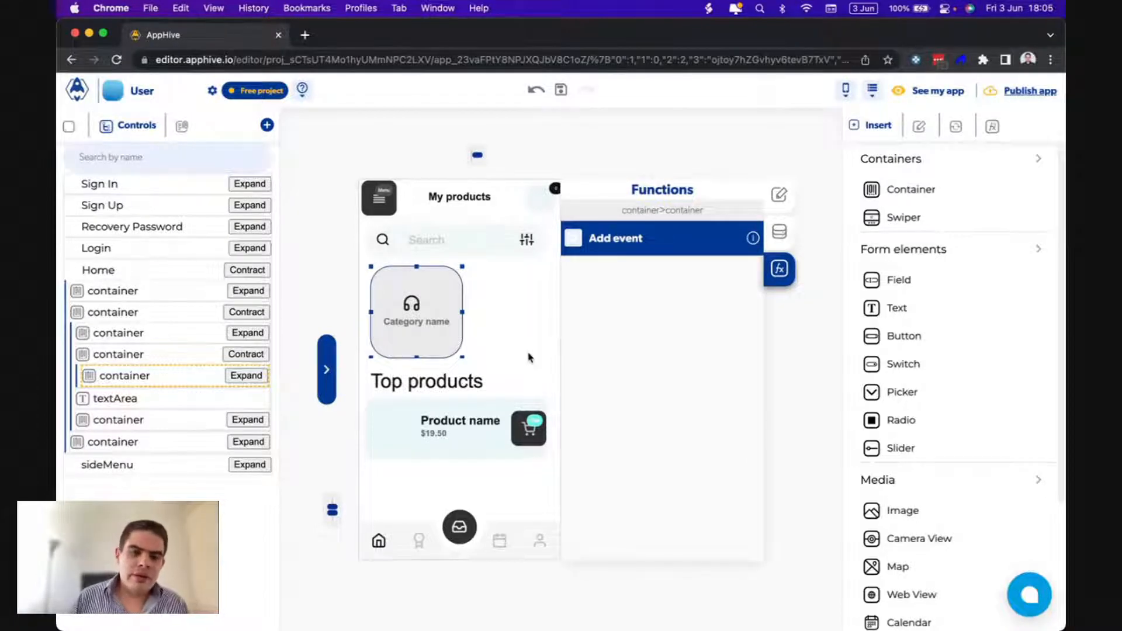
pyautogui.click(826, 343)
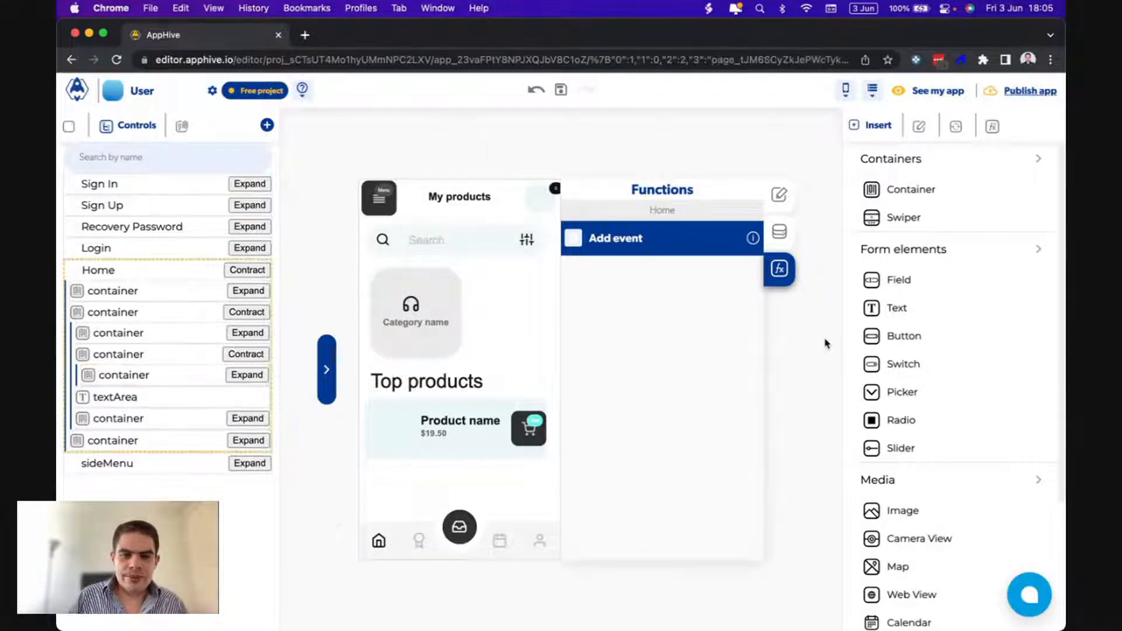
pyautogui.click(489, 344)
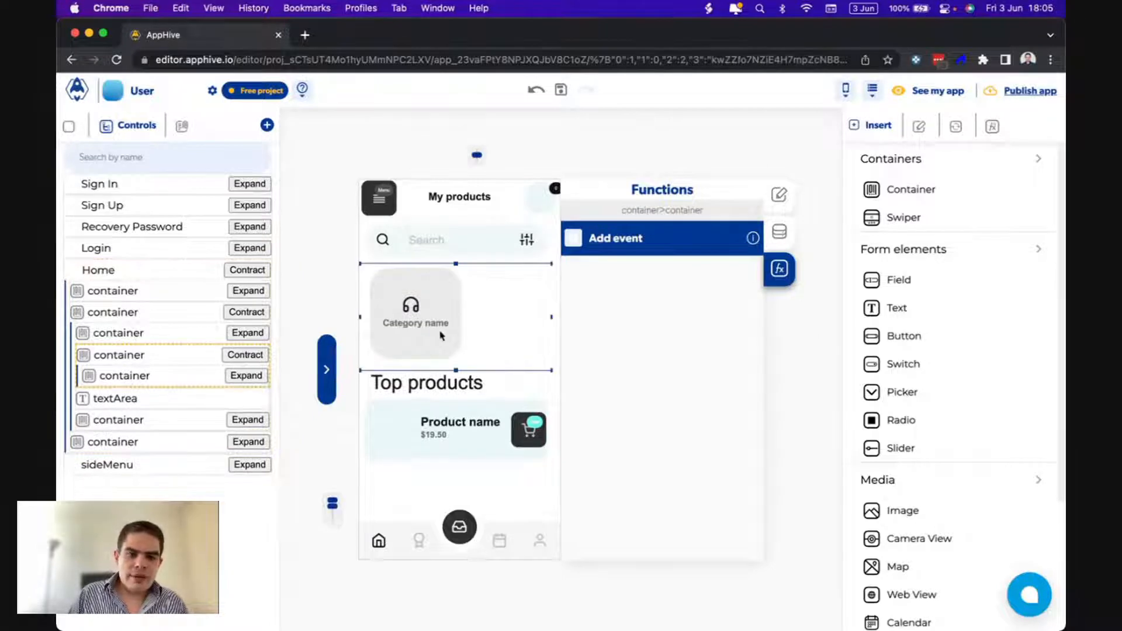
pyautogui.click(456, 295)
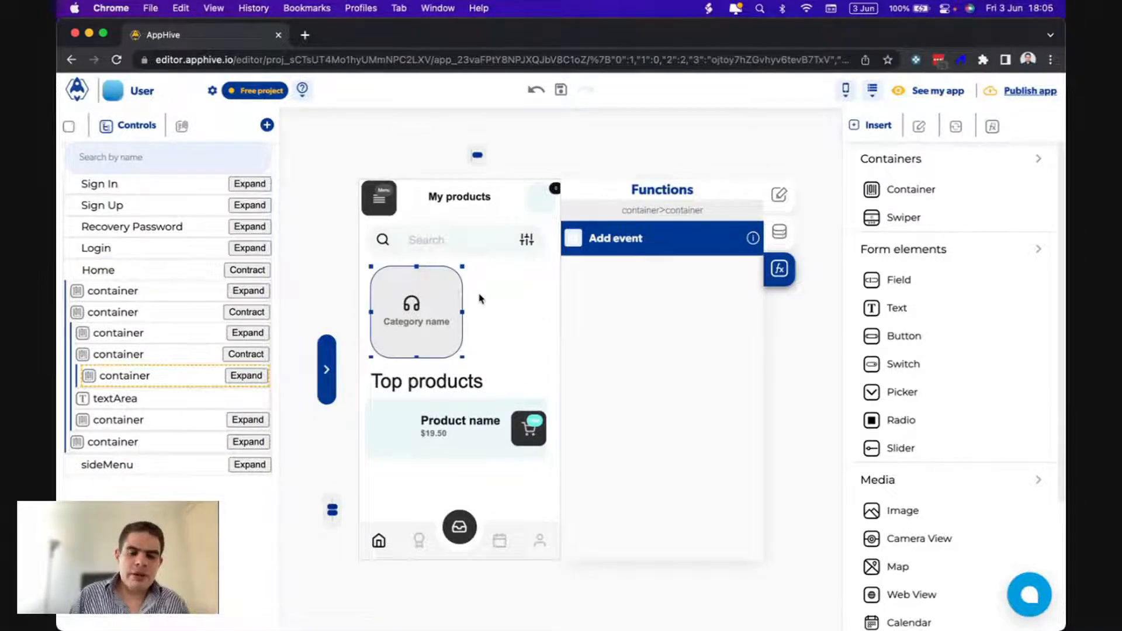
# Add an onLoad event to the Home screen and give it the Get database data function.
pyautogui.click(821, 304)
pyautogui.click(573, 238)
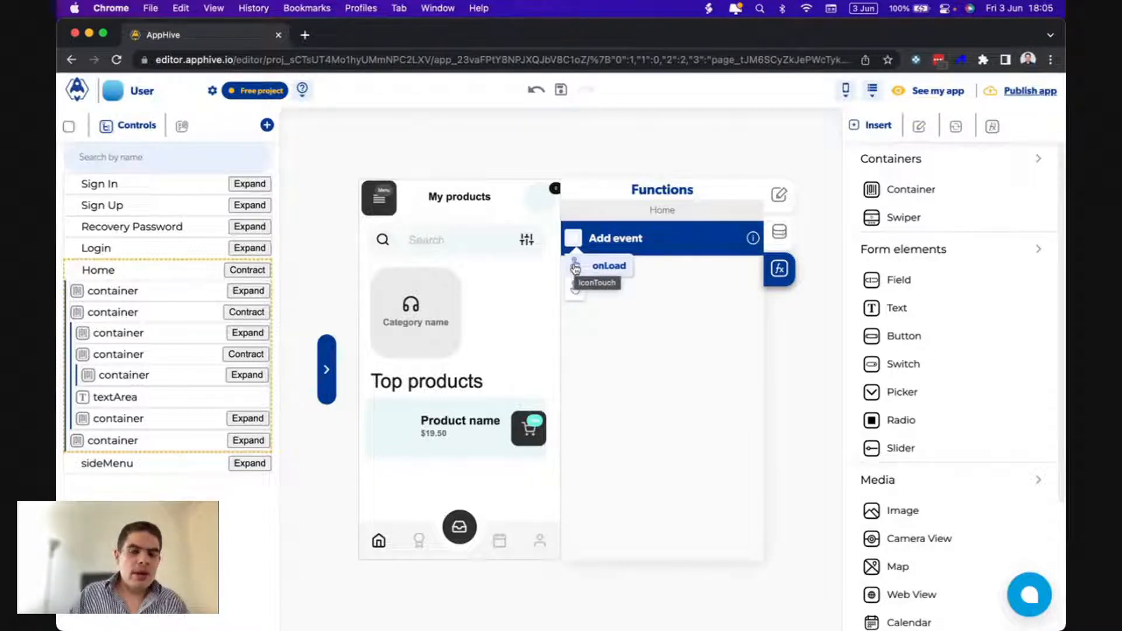
pyautogui.click(575, 268)
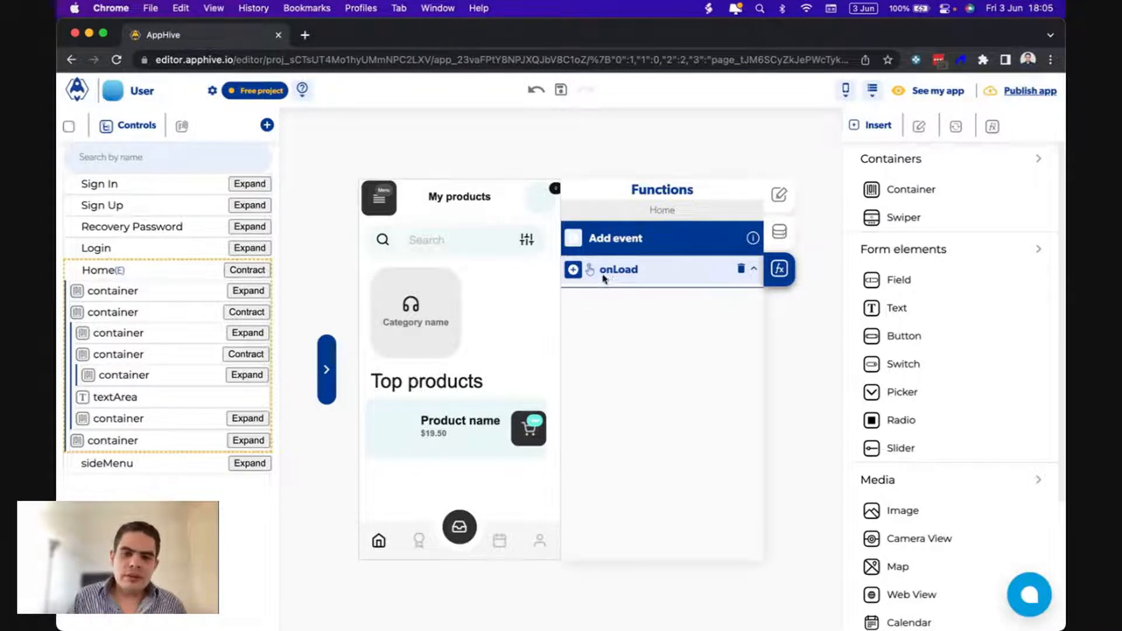
pyautogui.click(573, 271)
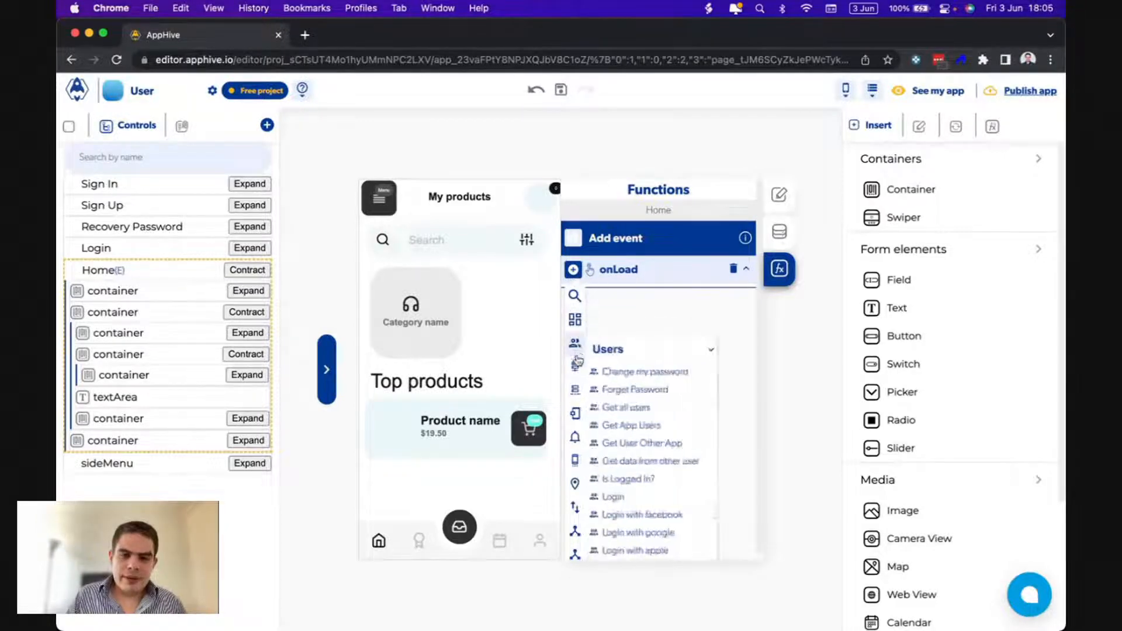
pyautogui.moveTo(575, 367)
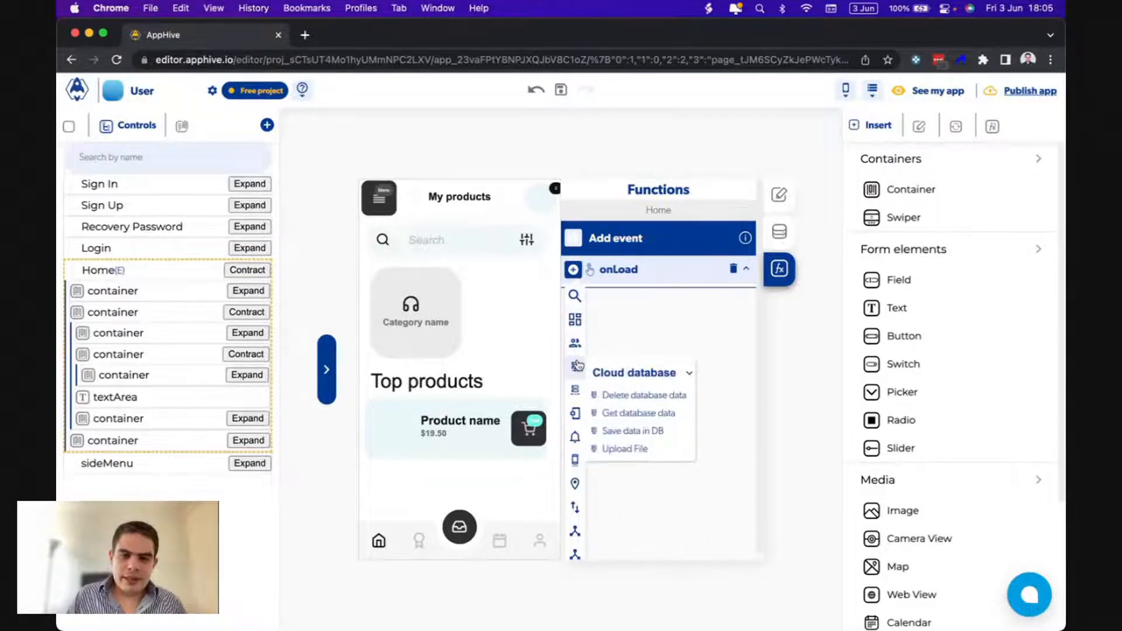
pyautogui.click(665, 415)
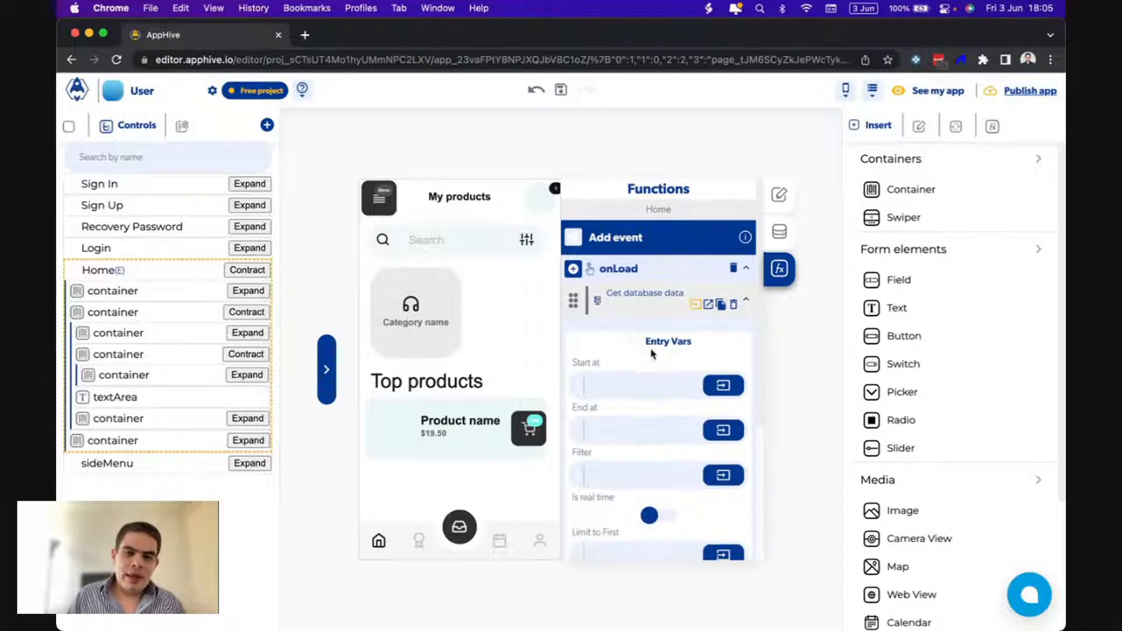
# Review the entry variables of the Get database data function and the available Cloud database functions.
pyautogui.scroll(-3, 653, 354)
pyautogui.scroll(2, 653, 353)
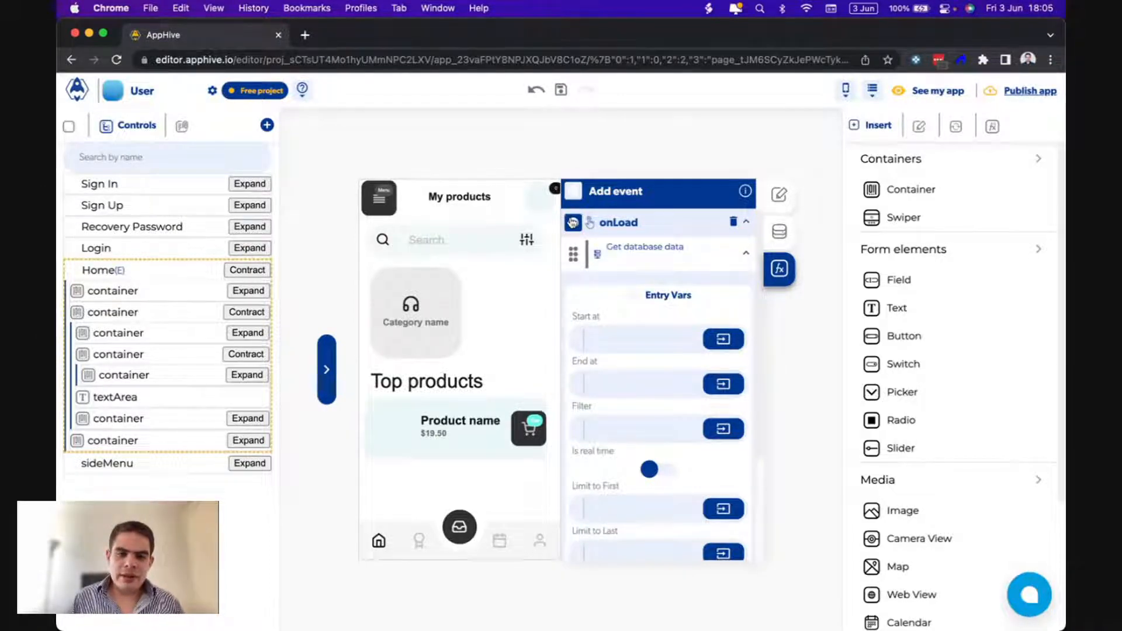
pyautogui.click(573, 222)
pyautogui.moveTo(576, 321)
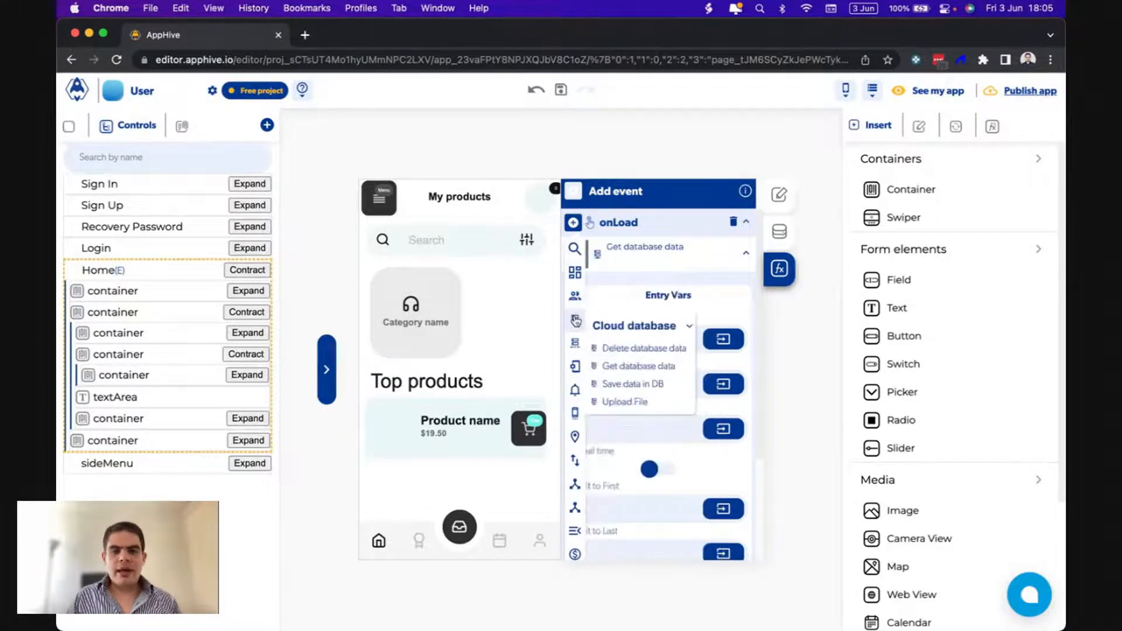
pyautogui.moveTo(576, 344)
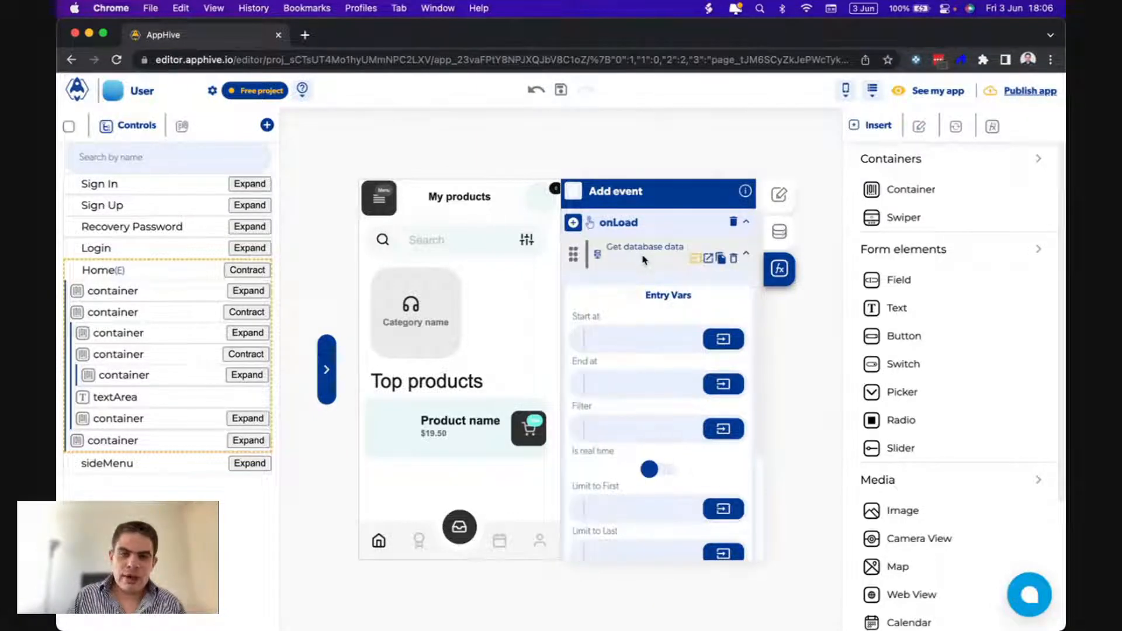
pyautogui.scroll(-3, 650, 304)
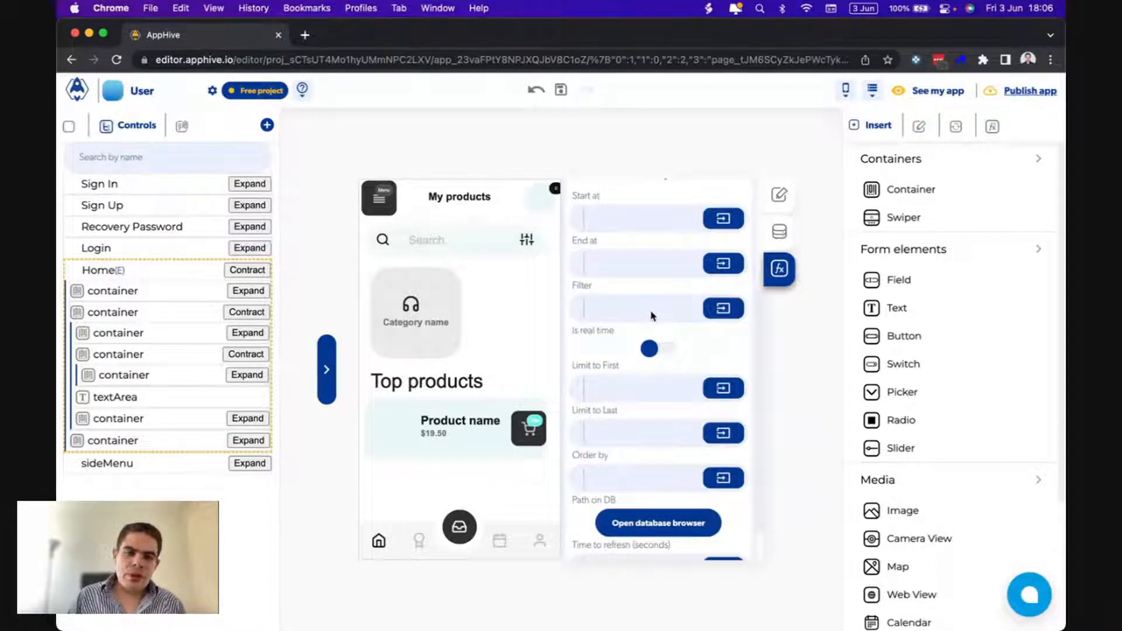
pyautogui.scroll(1, 611, 276)
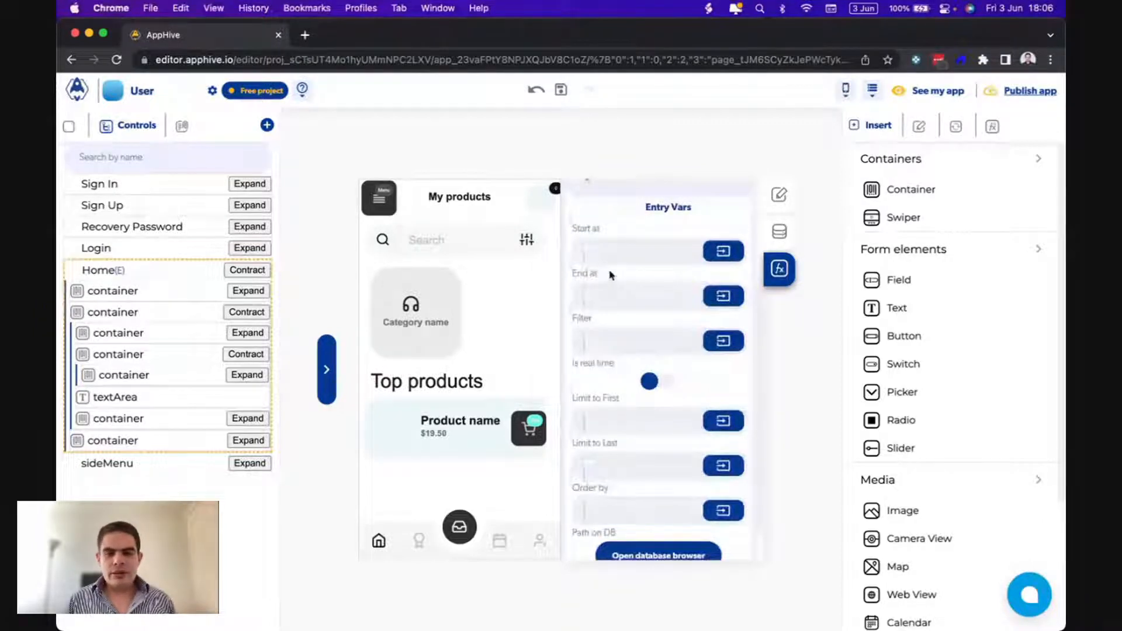
pyautogui.scroll(-2, 606, 344)
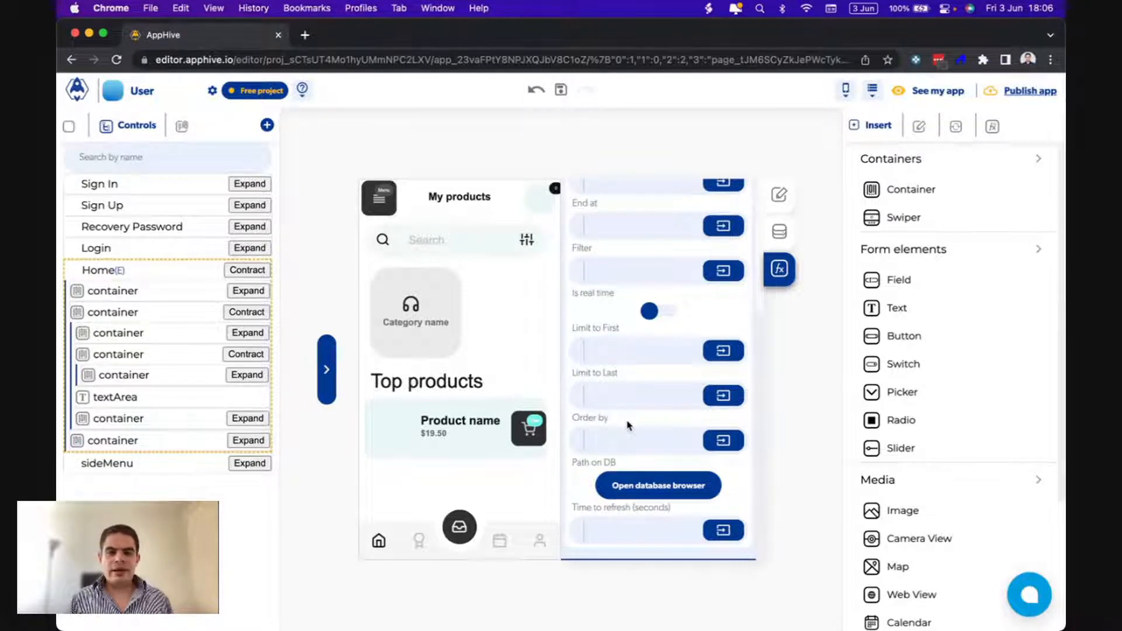
pyautogui.click(620, 530)
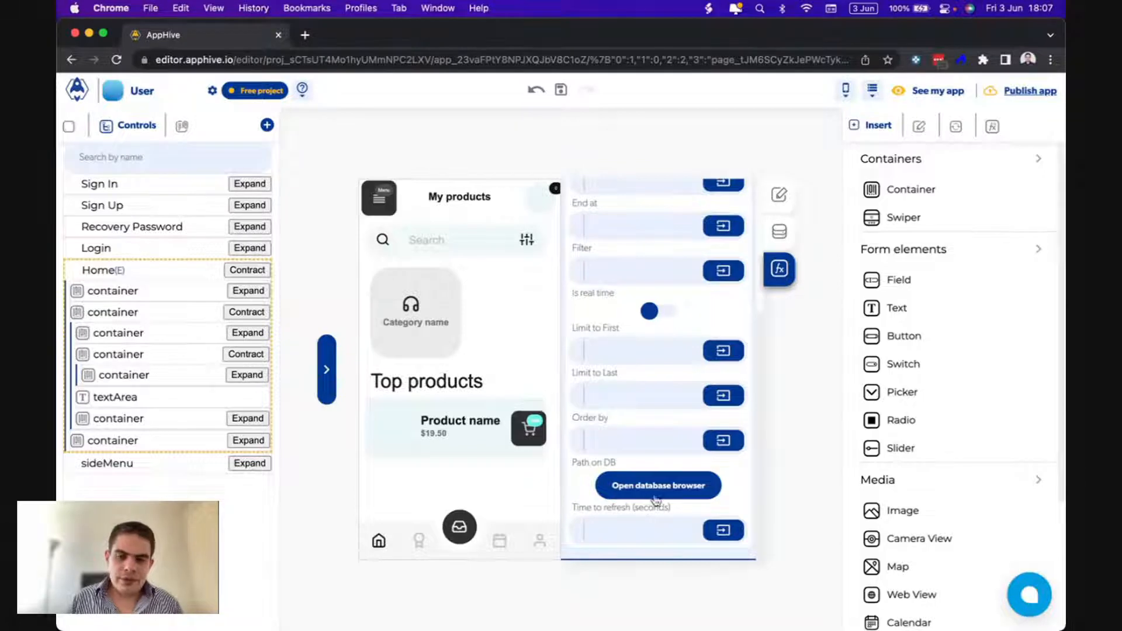
pyautogui.scroll(3, 675, 491)
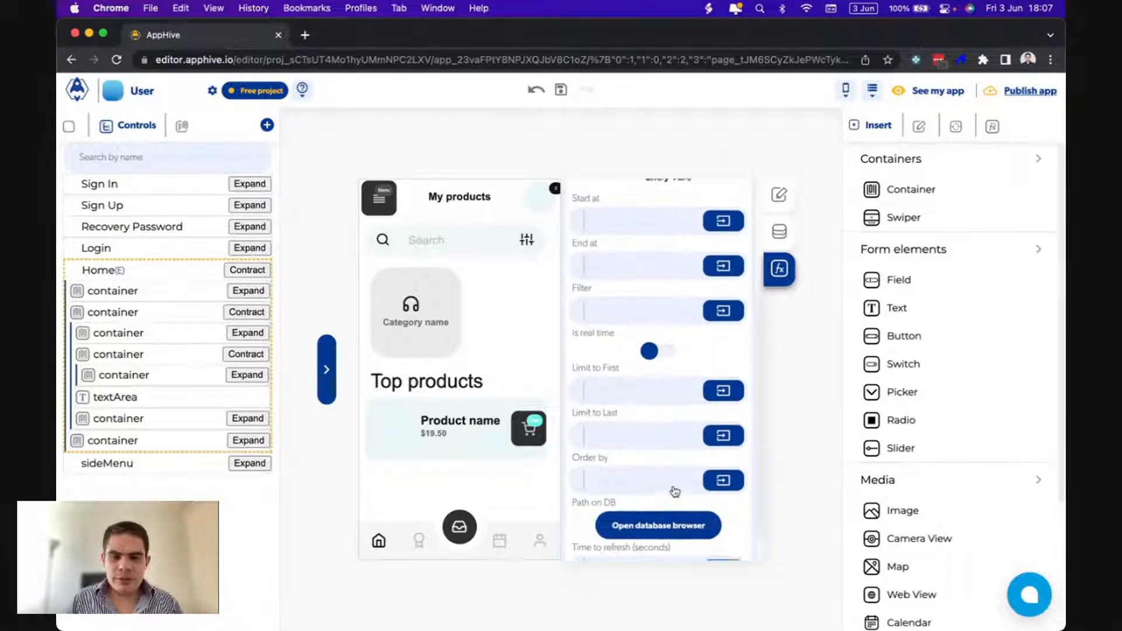
pyautogui.scroll(-3, 675, 491)
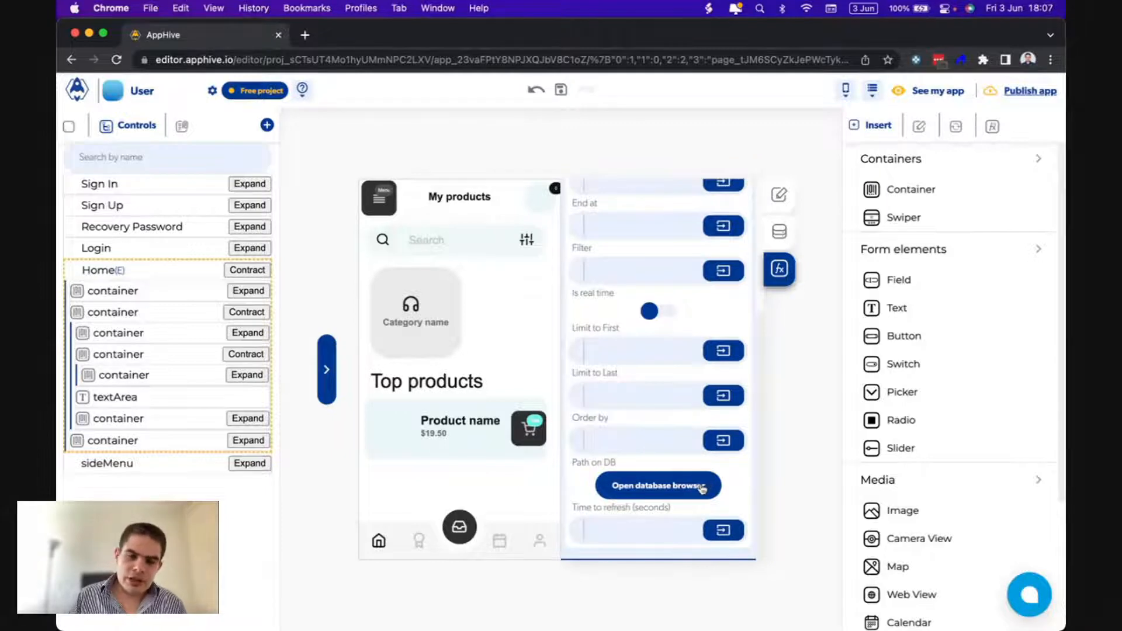
# Open the database browser for the function's path and add two collections named Categories and Products.
pyautogui.click(647, 492)
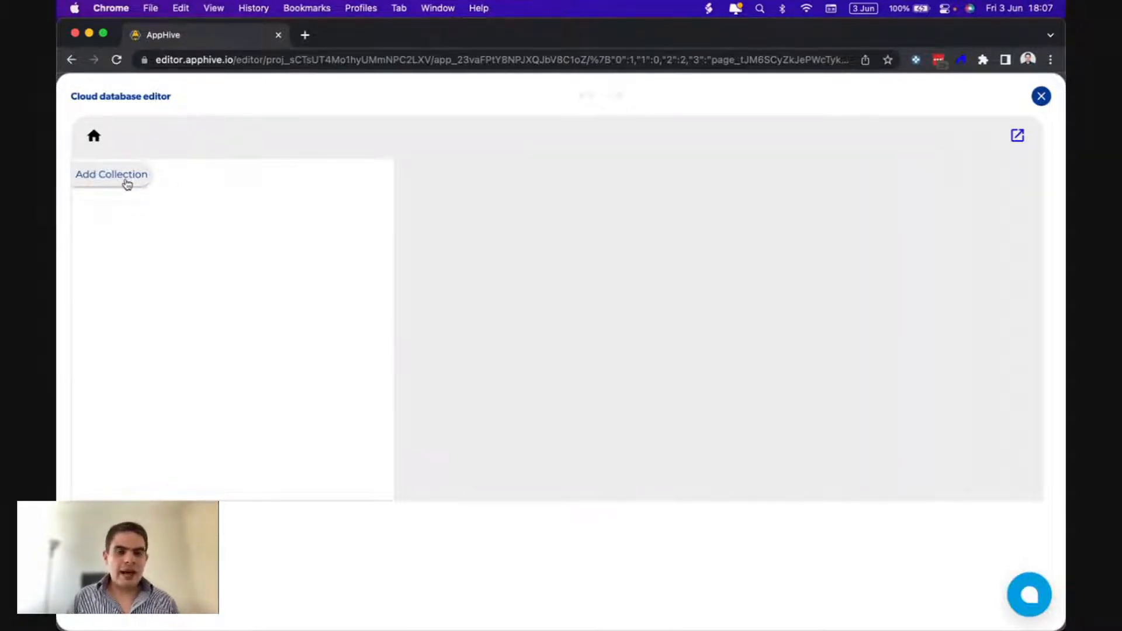
pyautogui.click(126, 184)
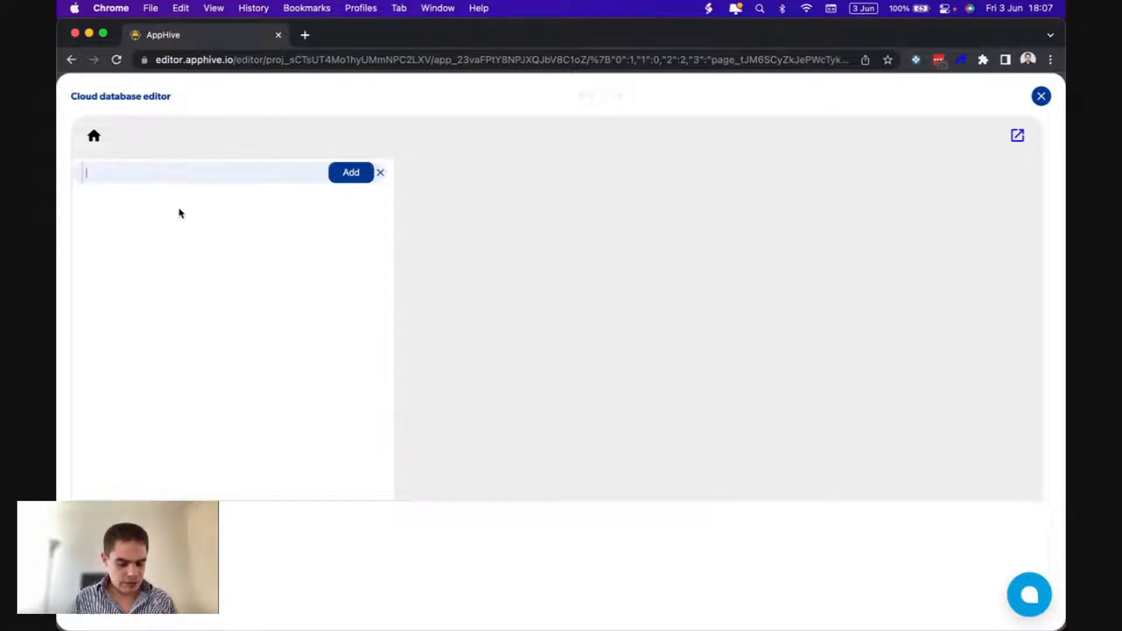
pyautogui.write('Categorie')
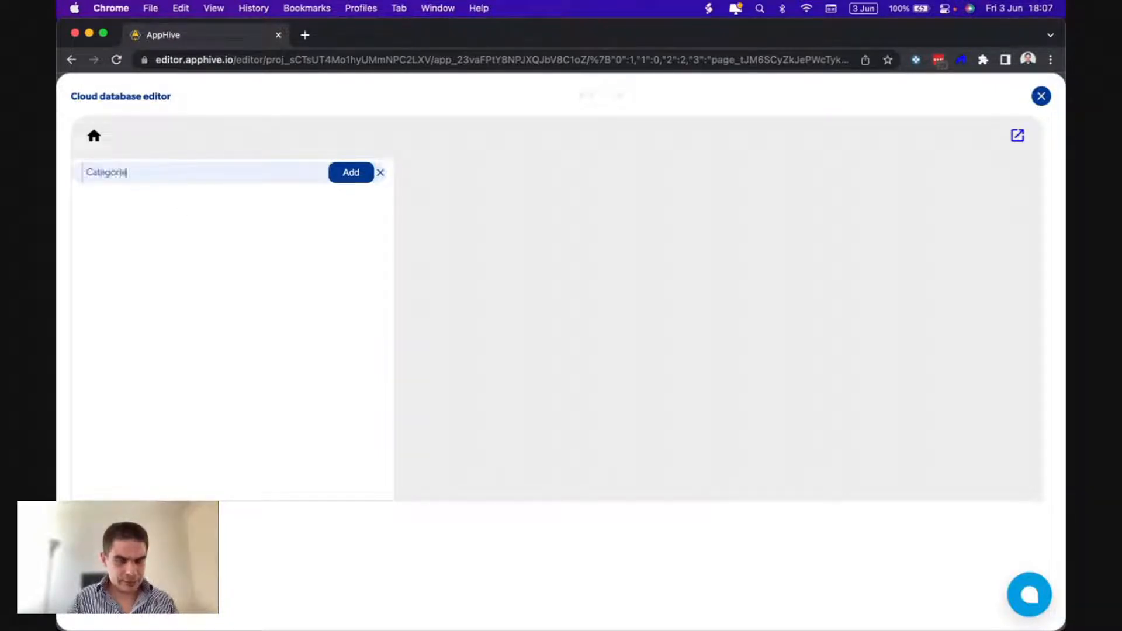
pyautogui.write('s')
pyautogui.press('Return')
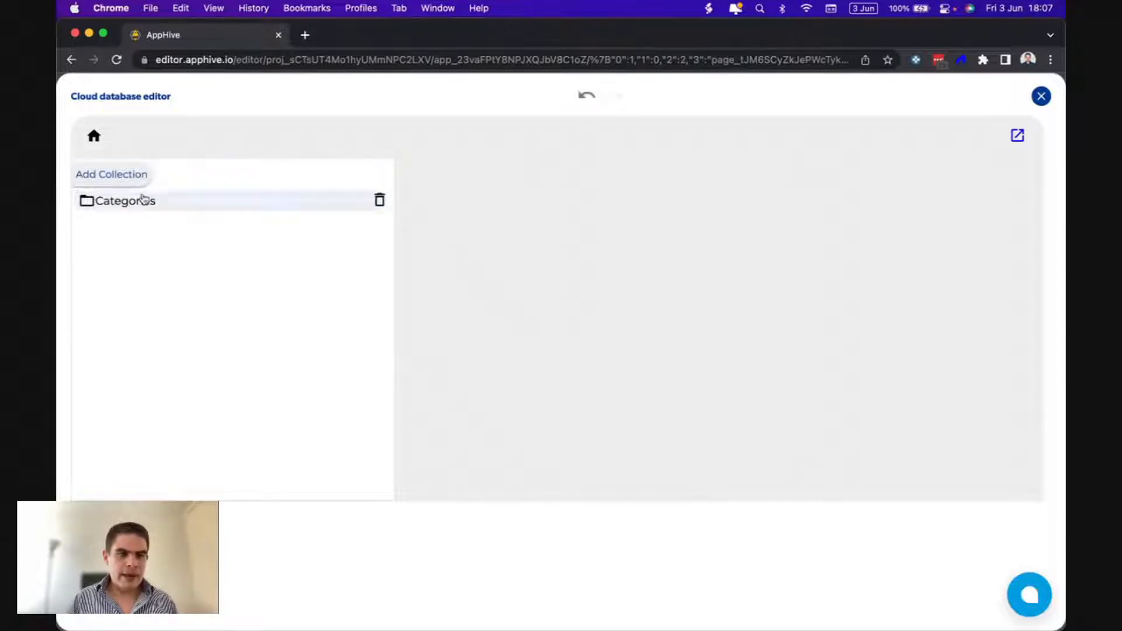
pyautogui.click(126, 181)
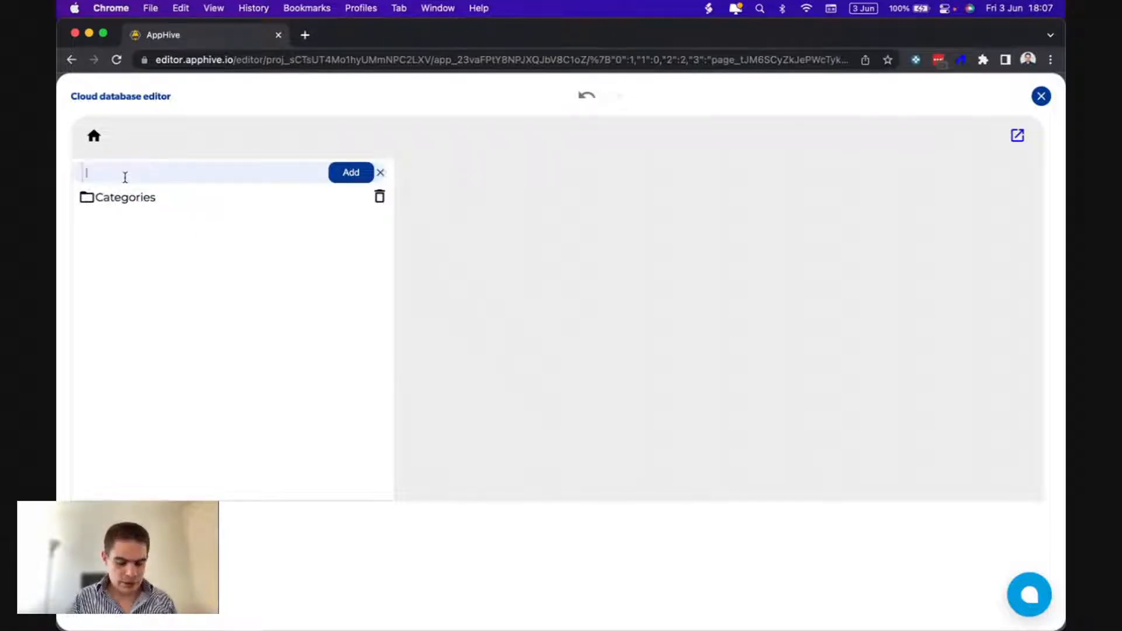
pyautogui.write('Products')
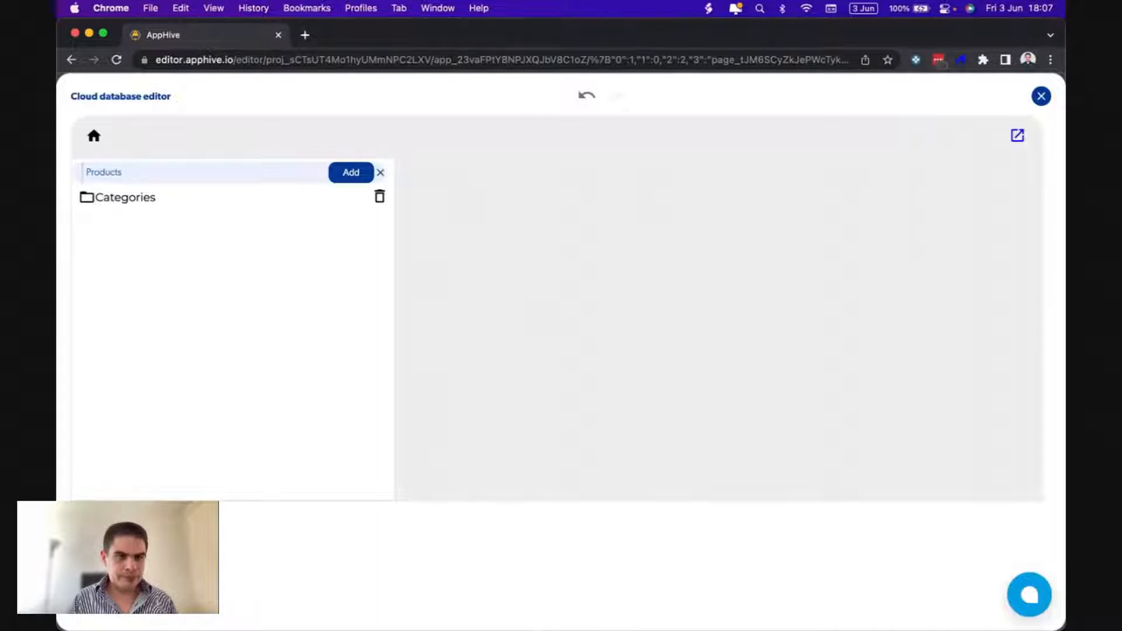
pyautogui.press('Return')
# Add the fields name and image to the Categories collection.
pyautogui.click(144, 200)
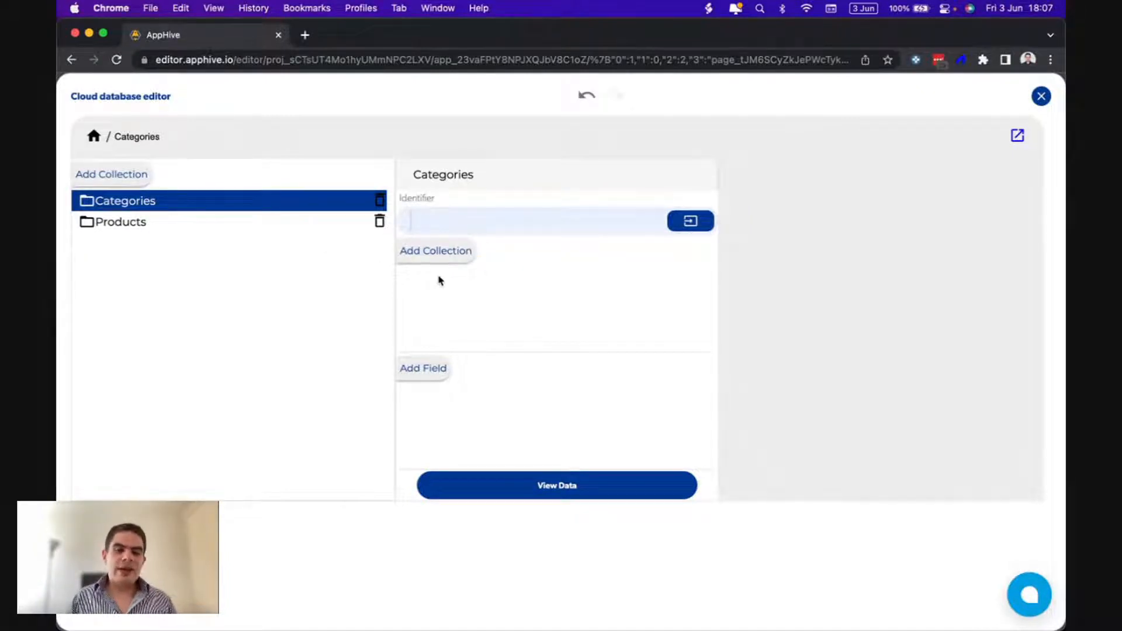
pyautogui.click(445, 370)
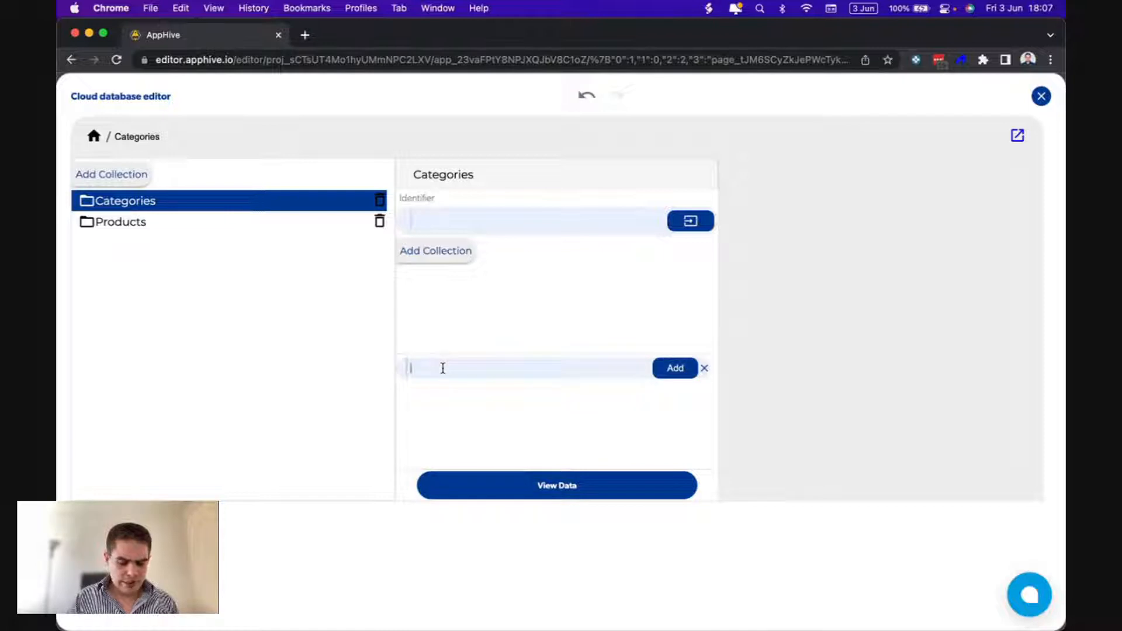
pyautogui.write('name')
pyautogui.press('Return')
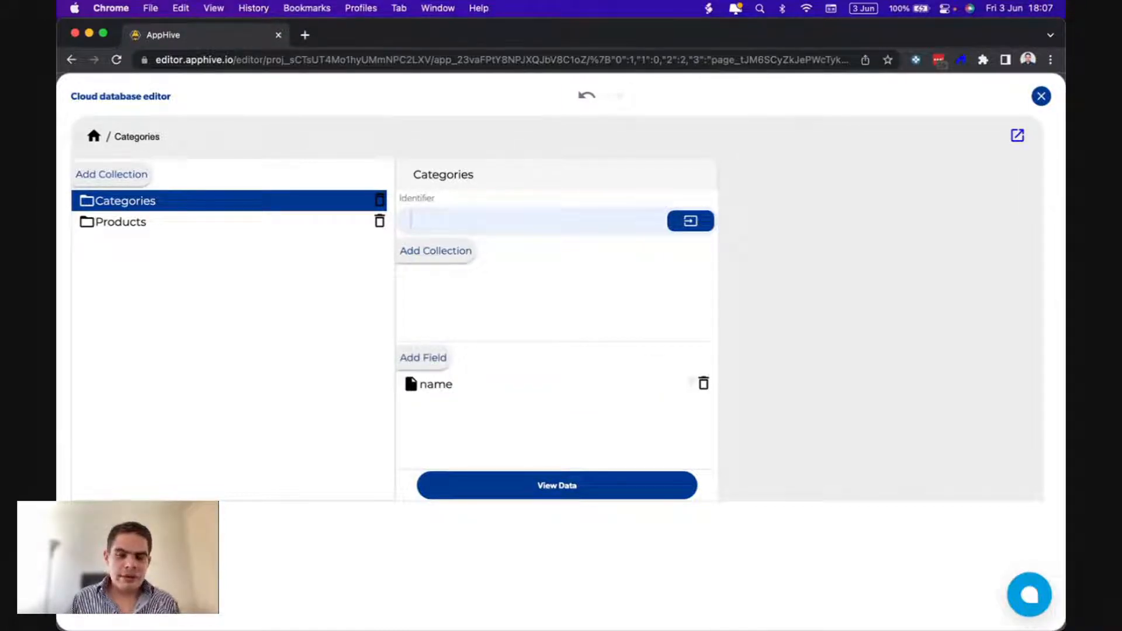
pyautogui.click(423, 358)
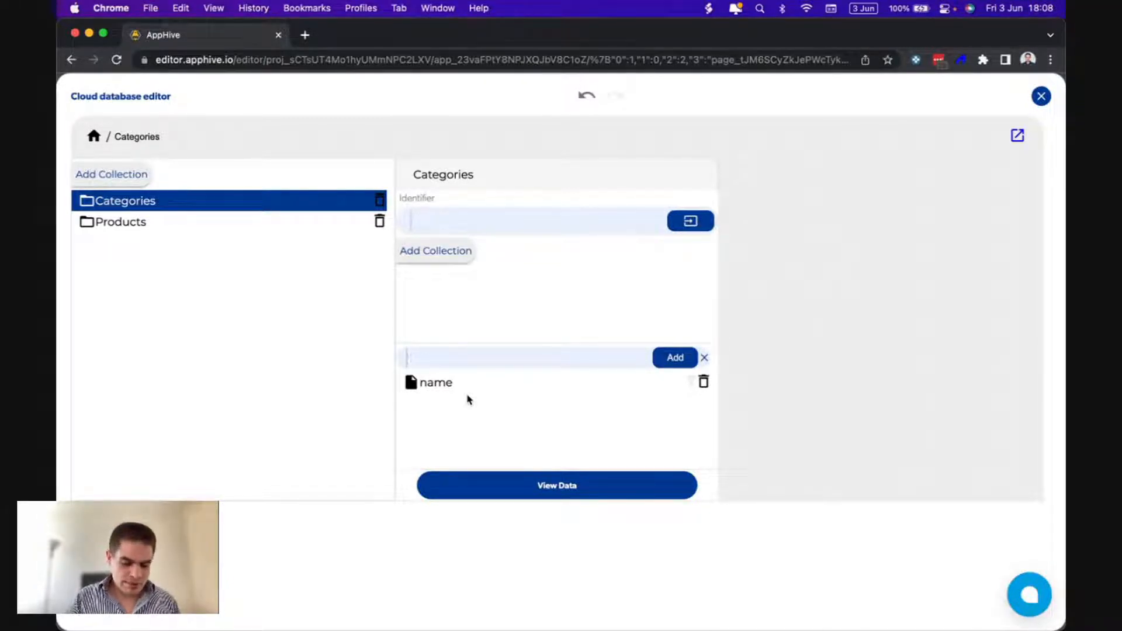
pyautogui.write('image')
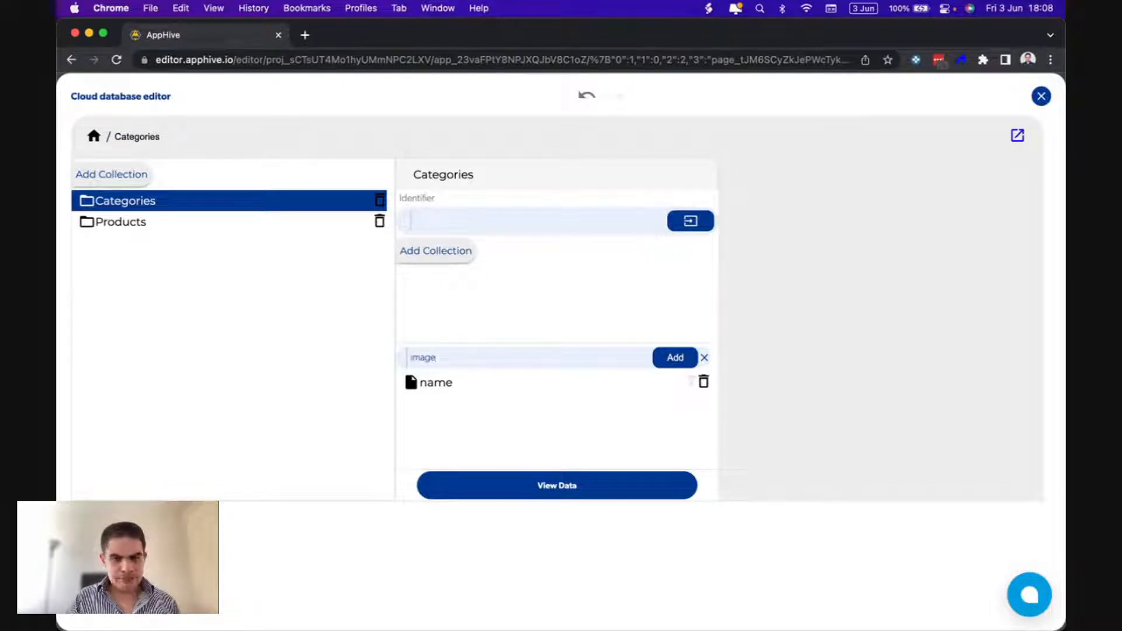
pyautogui.press('Return')
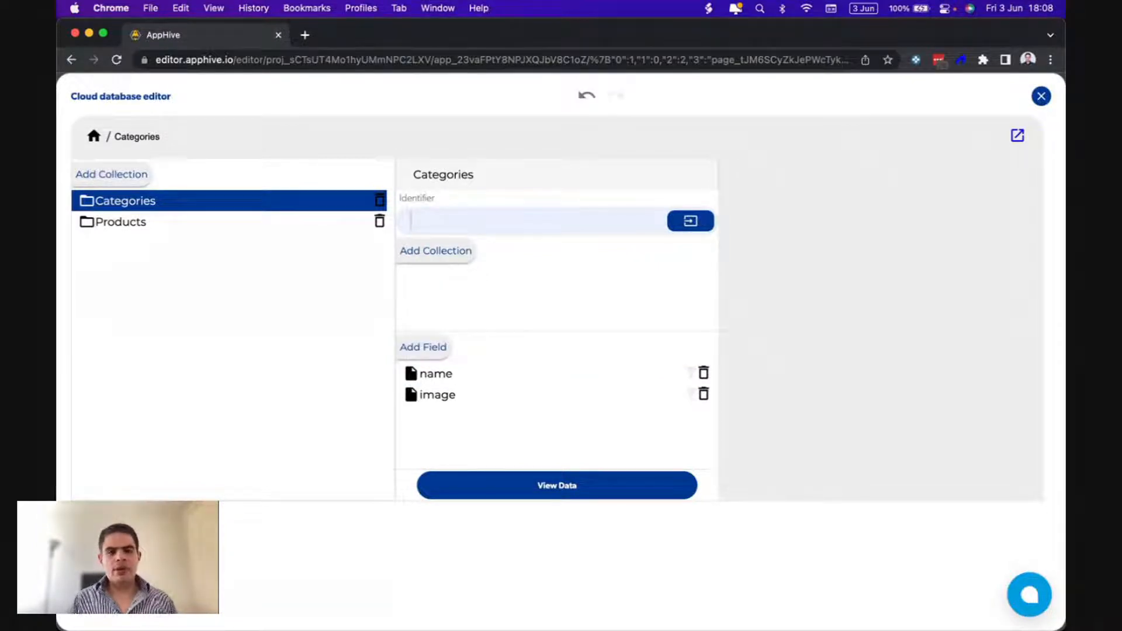
# Show the data records table of the Categories collection.
pyautogui.doubleClick(439, 375)
pyautogui.click(506, 371)
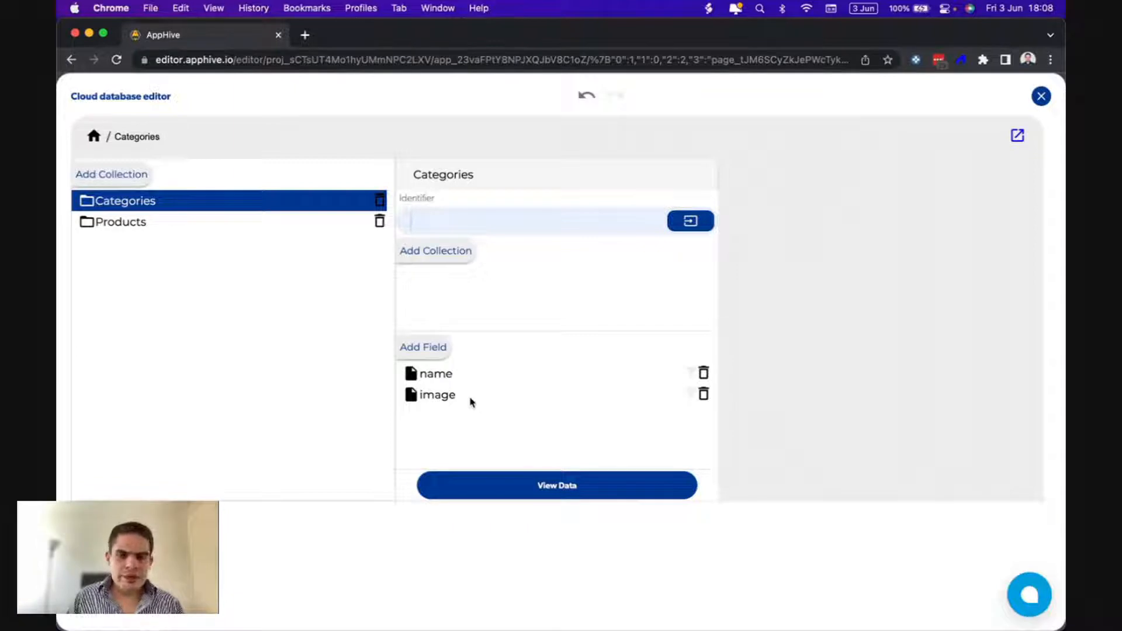
pyautogui.click(509, 486)
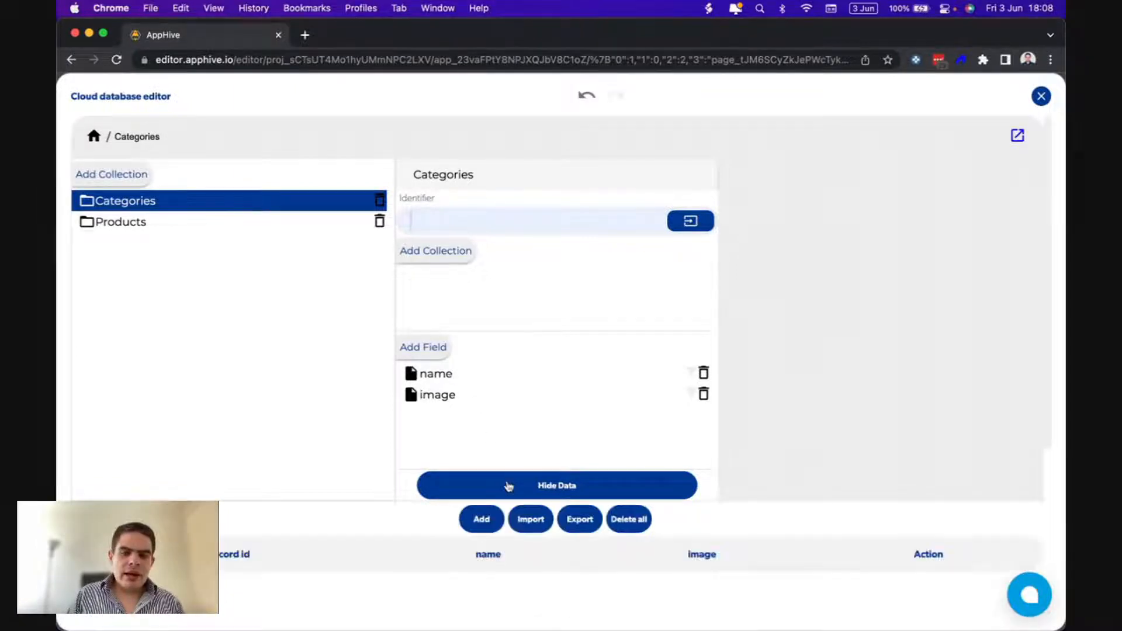
# Add a record named Desserts to the Categories collection with an autogenerated id and no image.
pyautogui.scroll(-3, 508, 484)
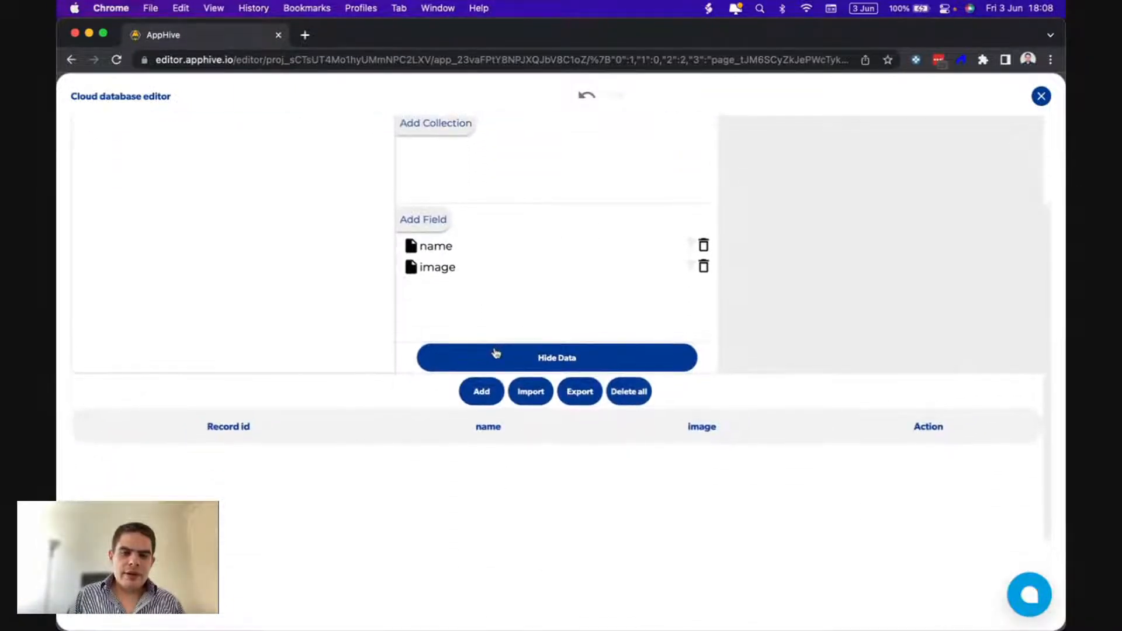
pyautogui.scroll(3, 494, 354)
pyautogui.scroll(-5, 486, 483)
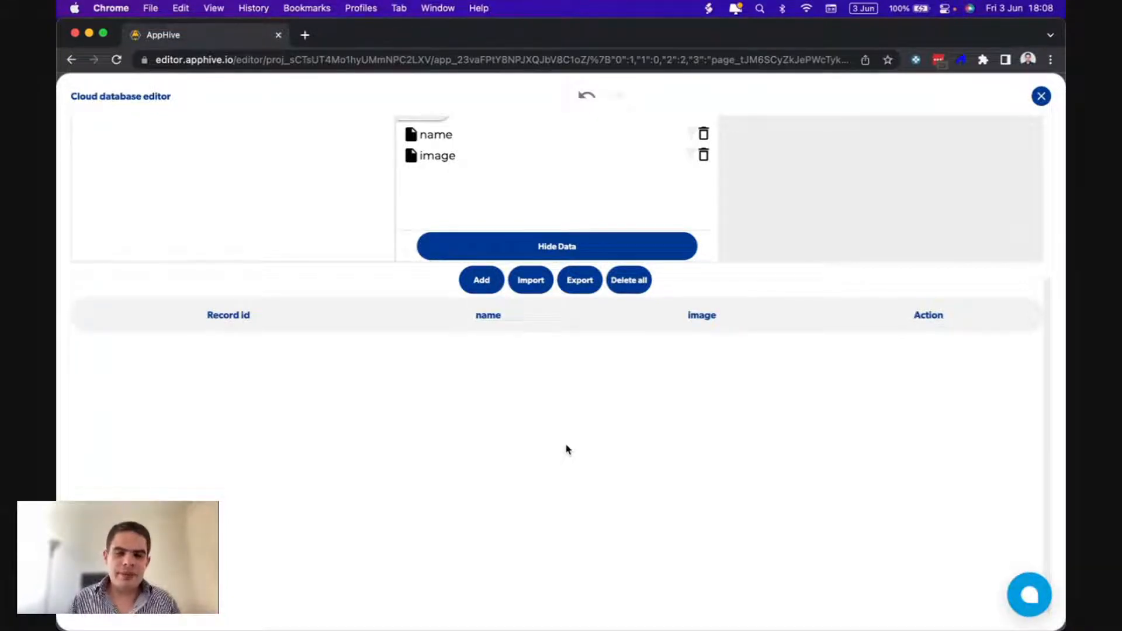
pyautogui.click(483, 282)
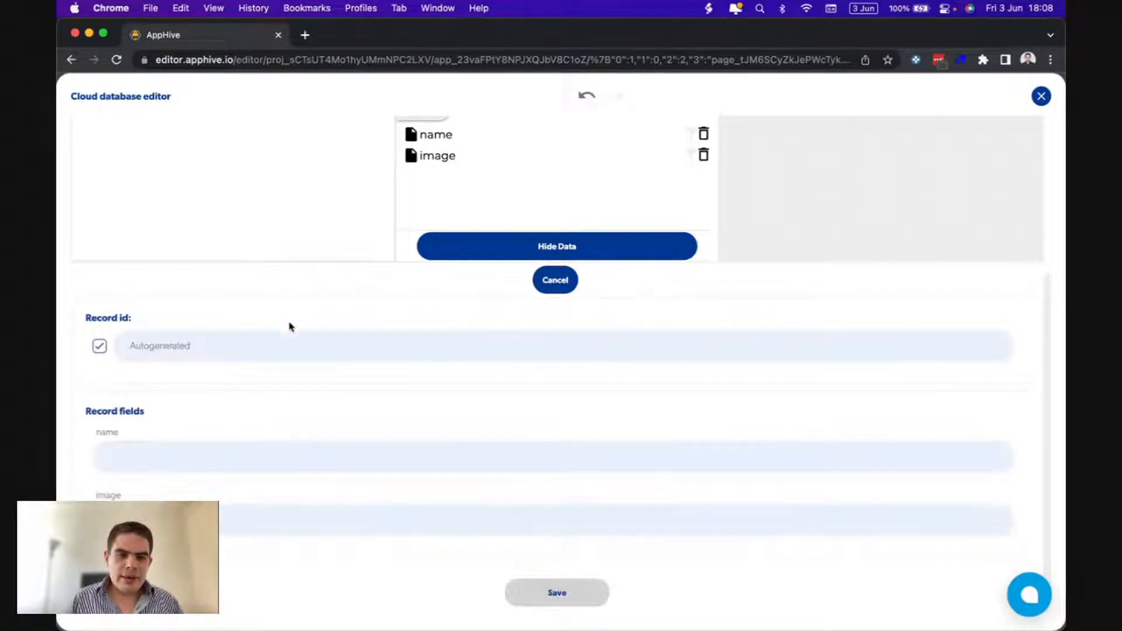
pyautogui.scroll(-1, 237, 415)
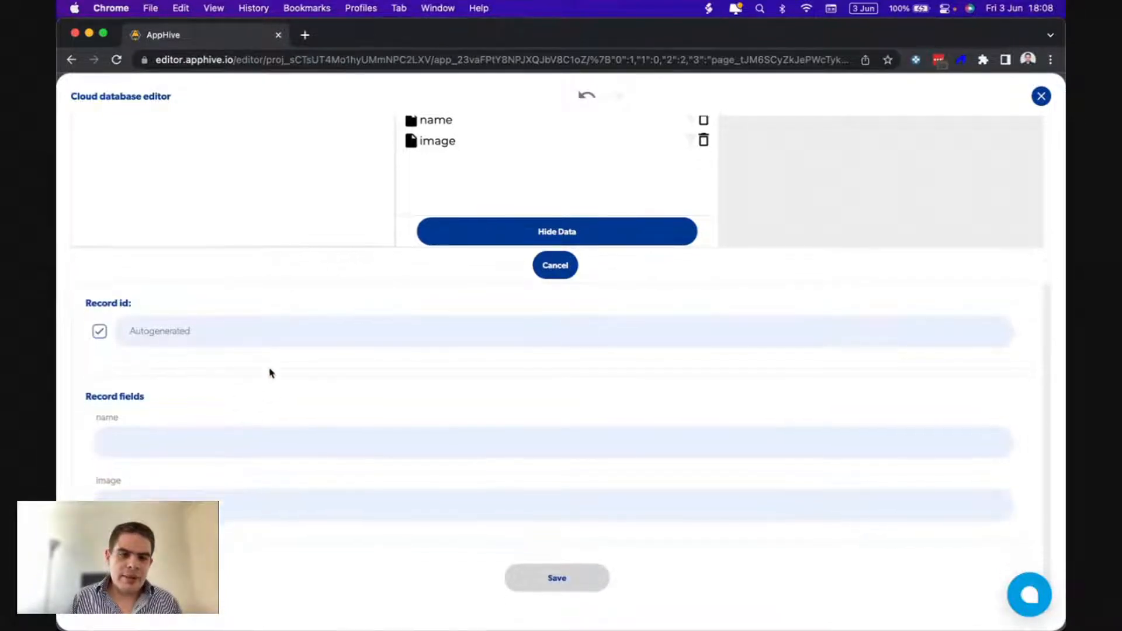
pyautogui.click(167, 439)
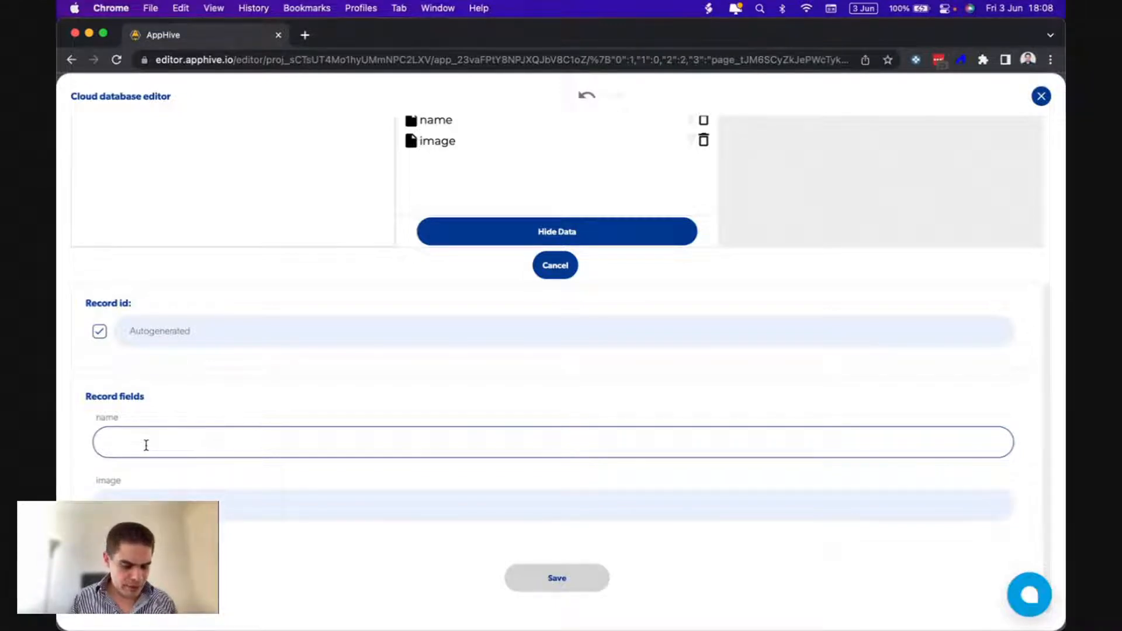
pyautogui.write('Desse')
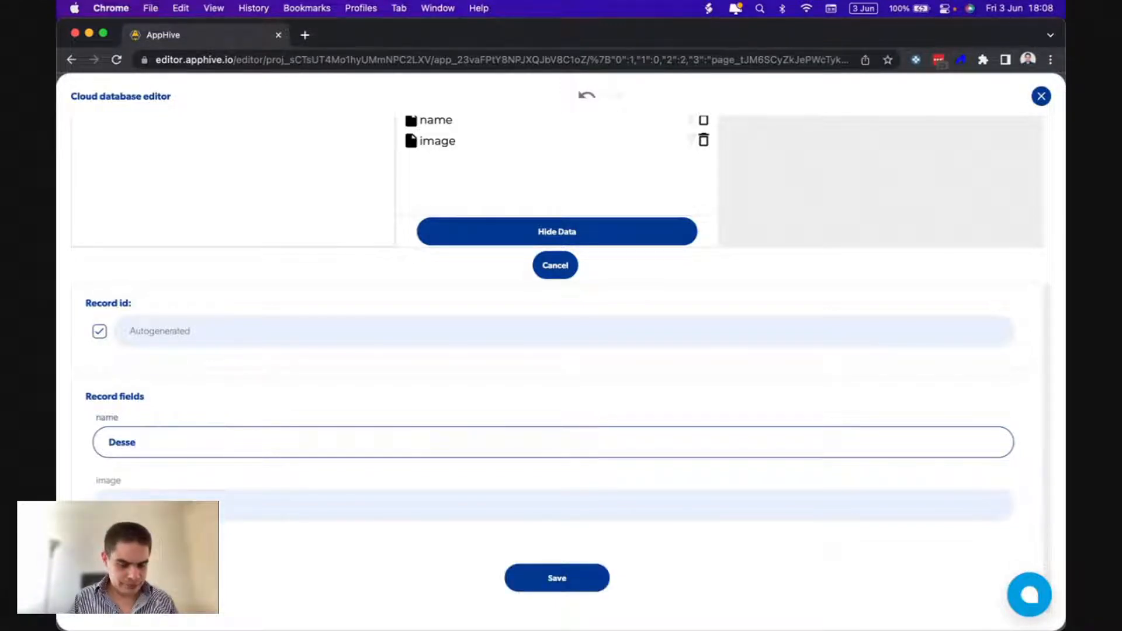
pyautogui.write('rts')
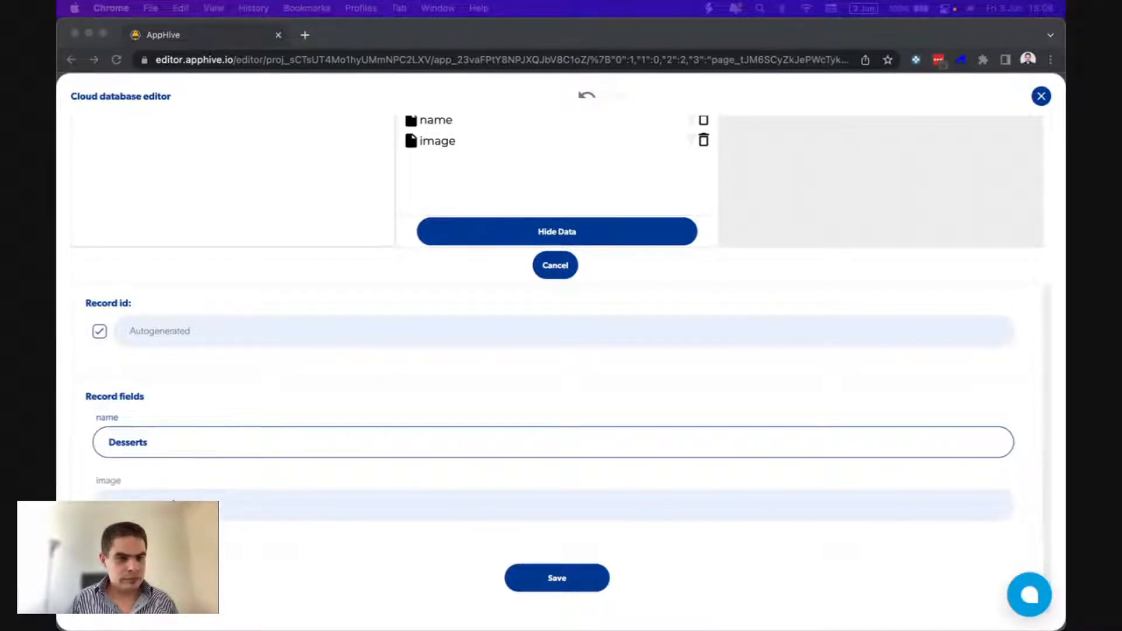
pyautogui.click(172, 500)
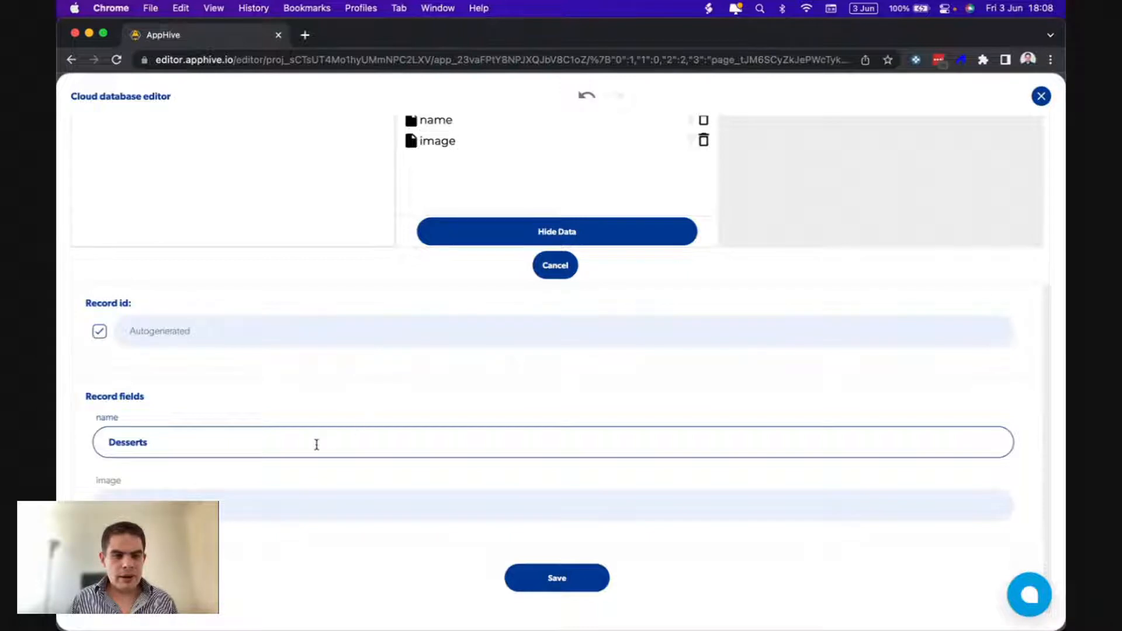
pyautogui.click(558, 581)
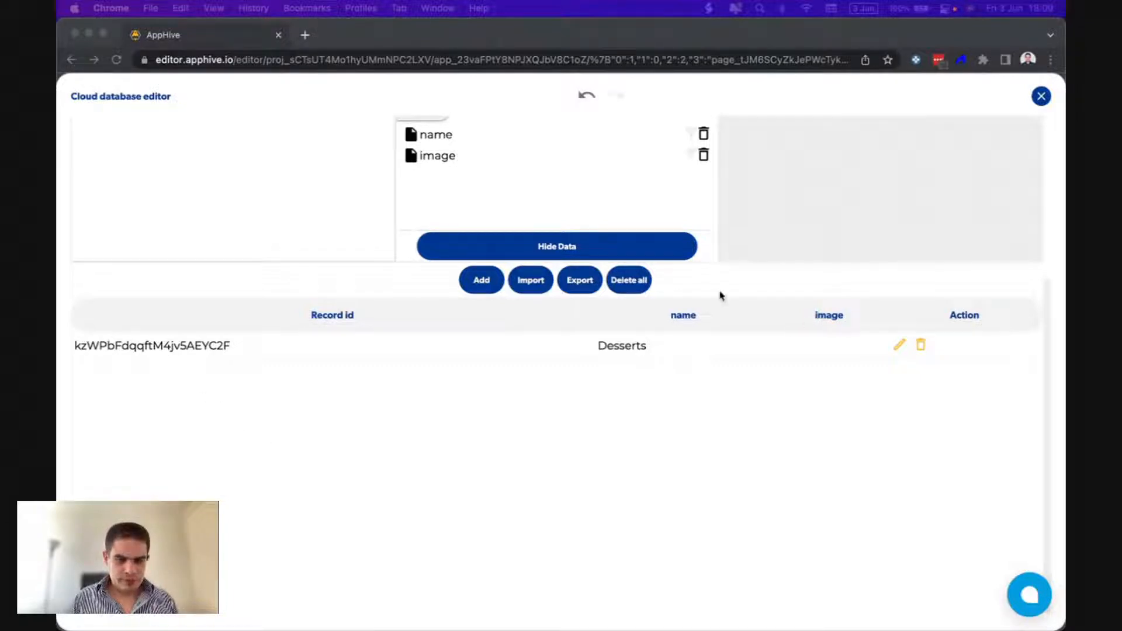
# Add a second Categories record with the name food and save it.
pyautogui.click(475, 293)
pyautogui.click(481, 281)
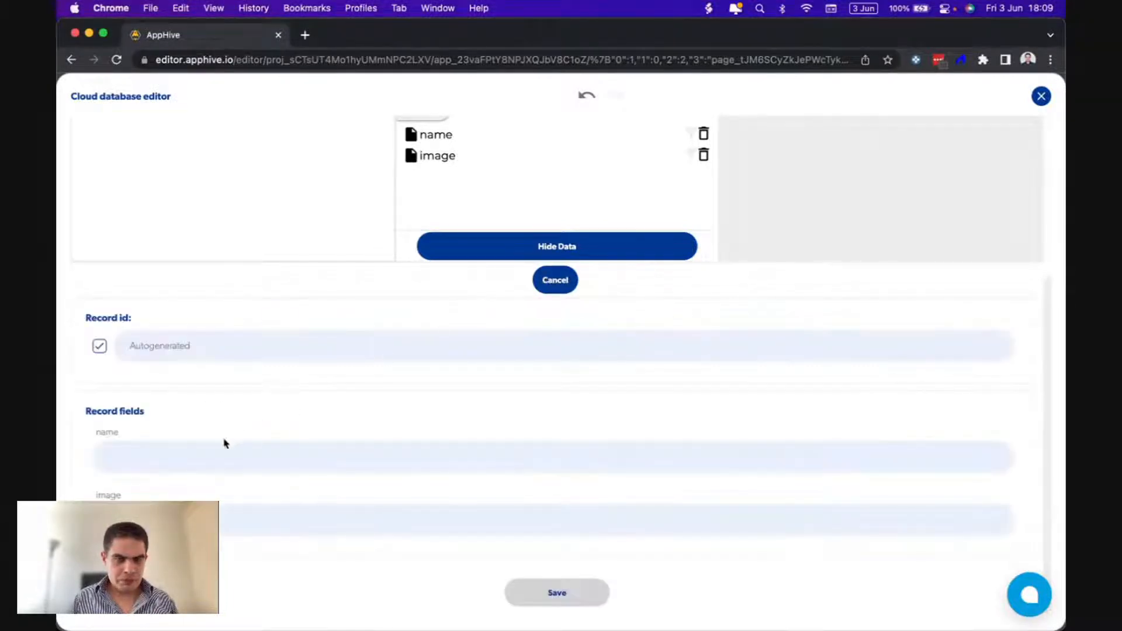
pyautogui.click(195, 456)
pyautogui.write('food')
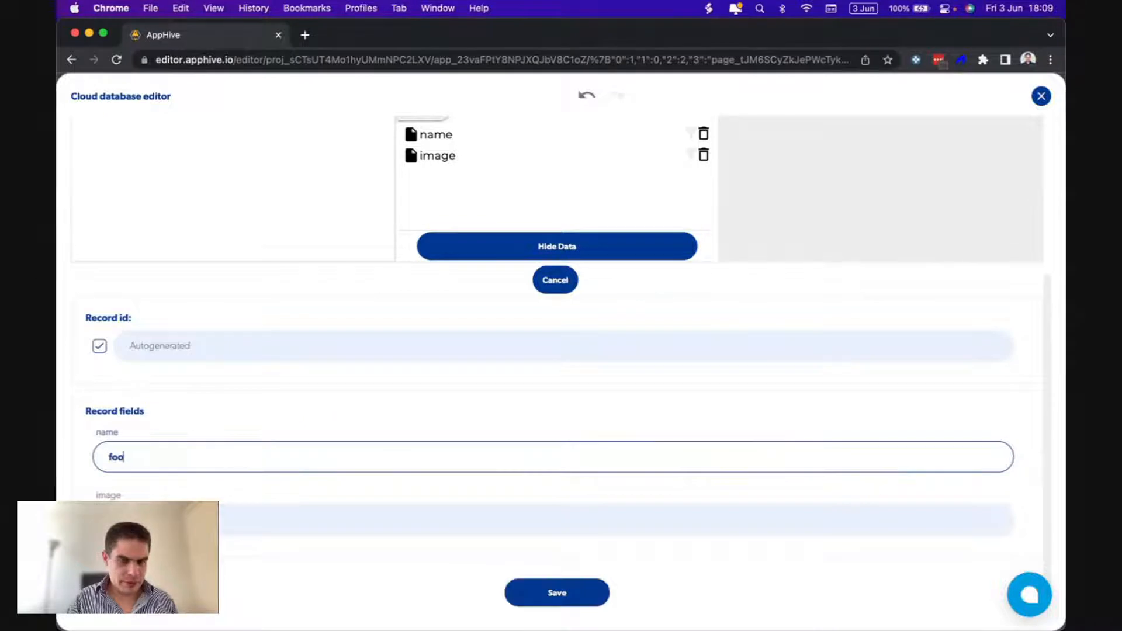
pyautogui.click(543, 594)
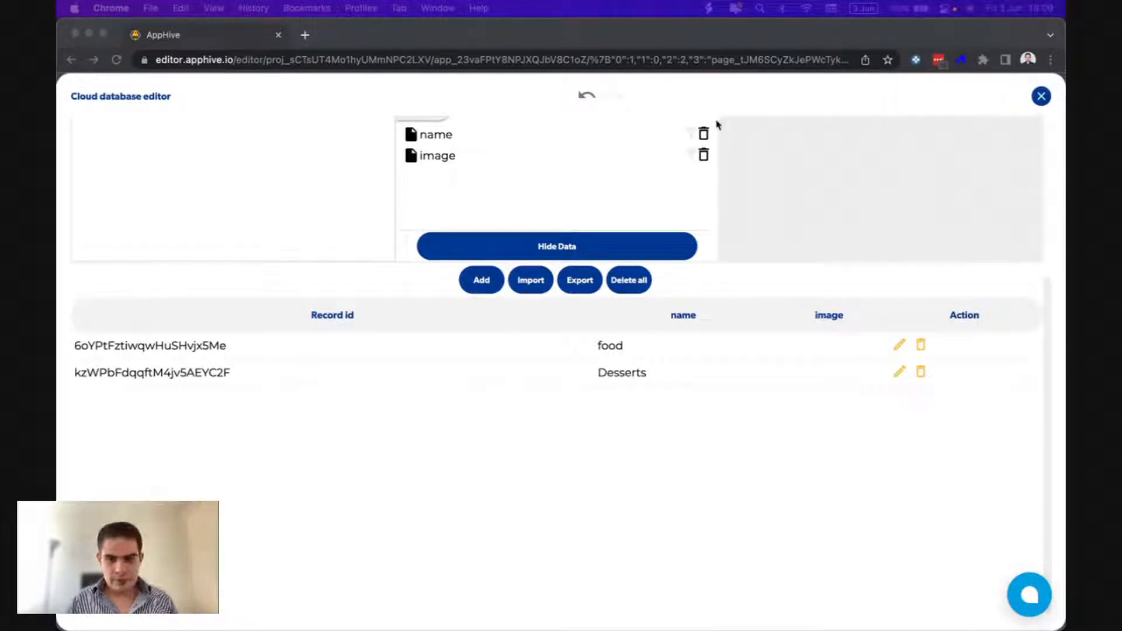
# Add a third Categories record with the name Groceries and save it.
pyautogui.click(478, 286)
pyautogui.click(478, 285)
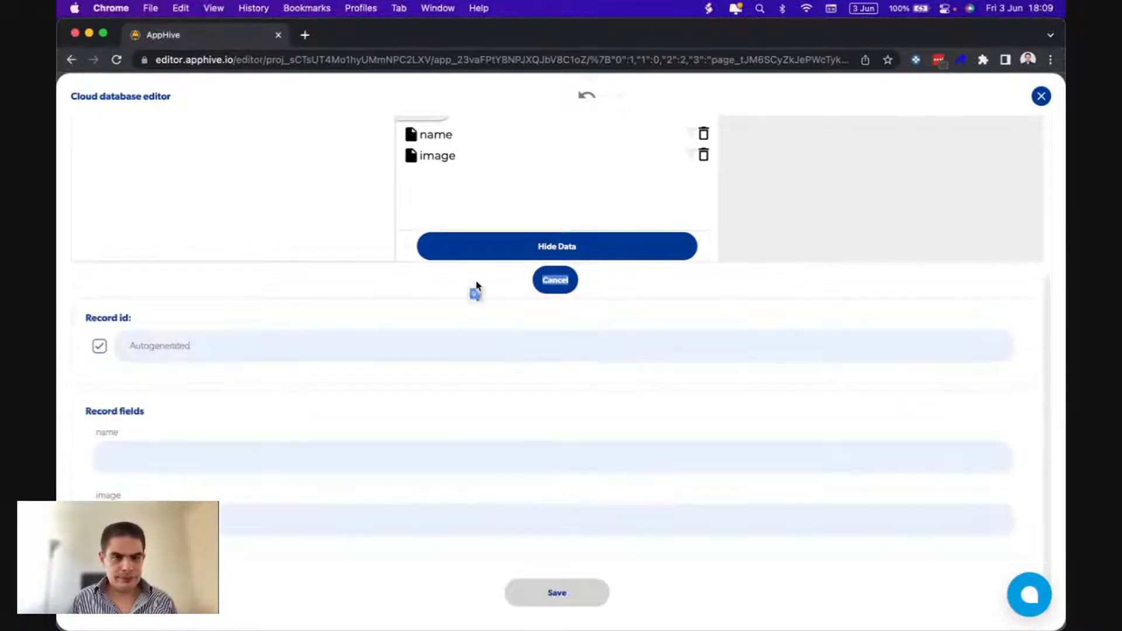
pyautogui.click(112, 457)
pyautogui.write('Gros')
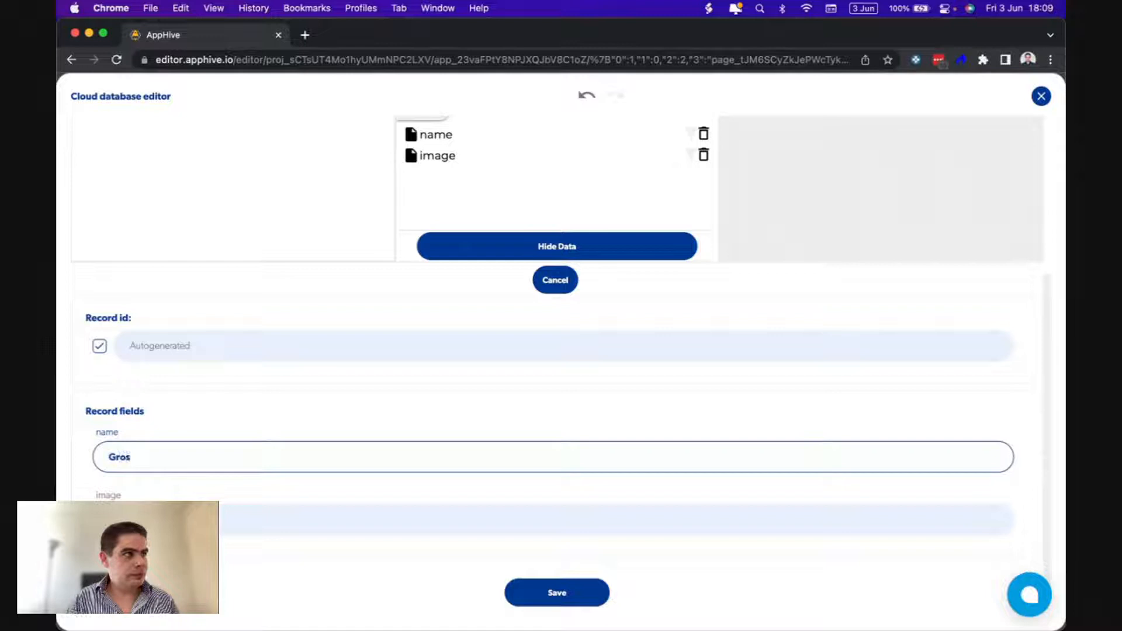
pyautogui.press('BackSpace')
pyautogui.write('ceries')
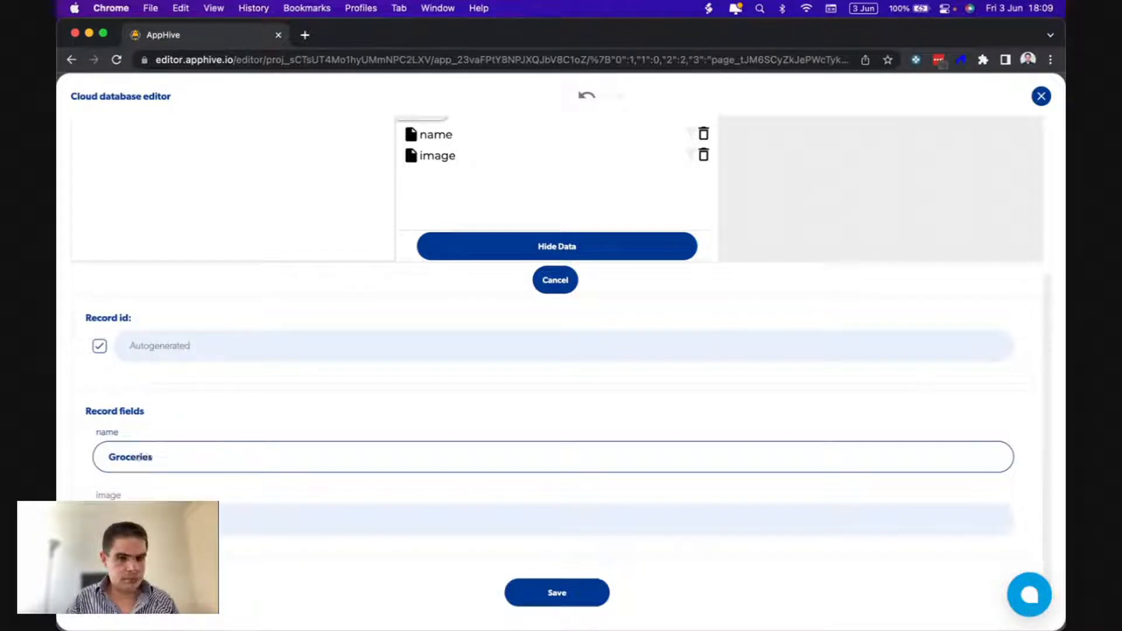
pyautogui.click(557, 591)
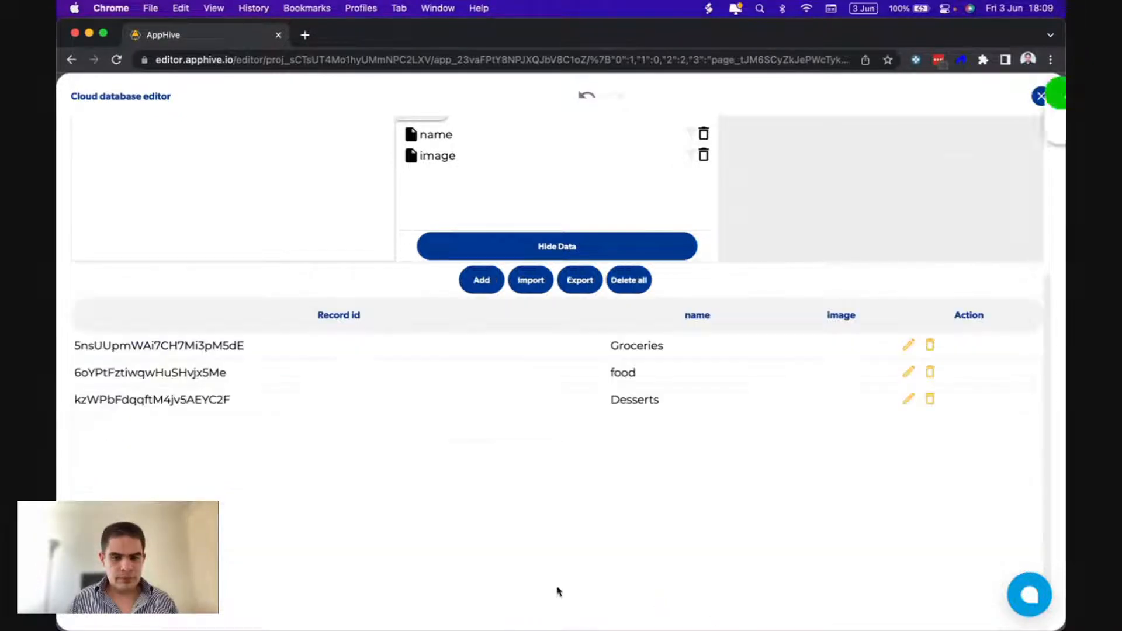
# Capitalise the name of the food record to Food and save the record.
pyautogui.click(906, 377)
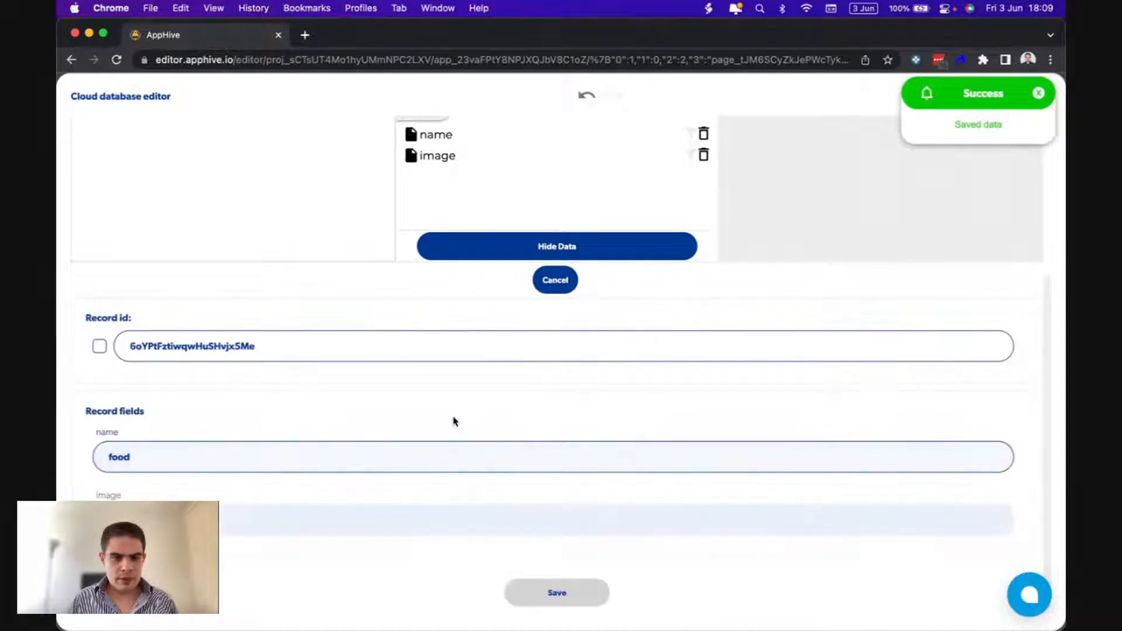
pyautogui.click(107, 457)
pyautogui.press('Delete')
pyautogui.write('F')
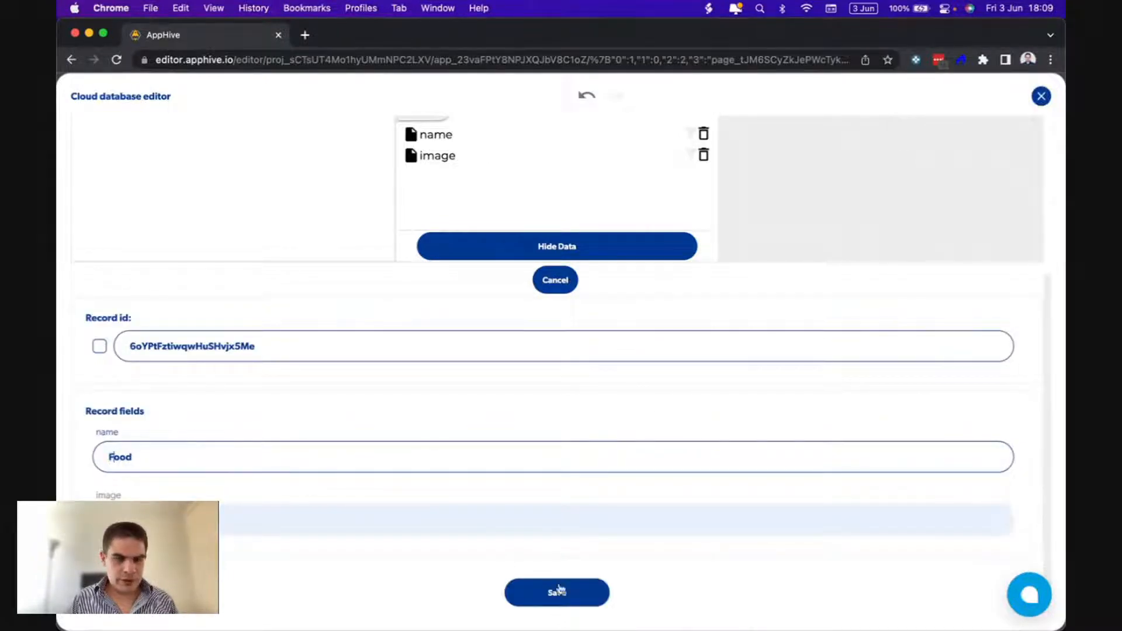
pyautogui.click(579, 594)
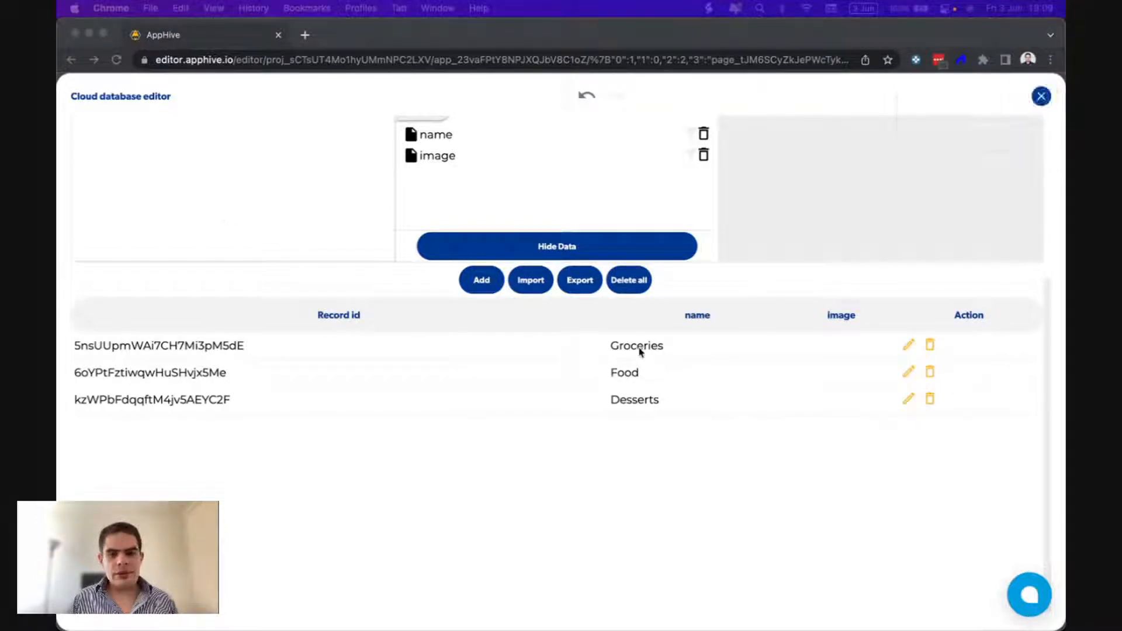
# Inspect the editable fields of the Food record, close the record and return to the Categories collection's structure.
pyautogui.click(667, 433)
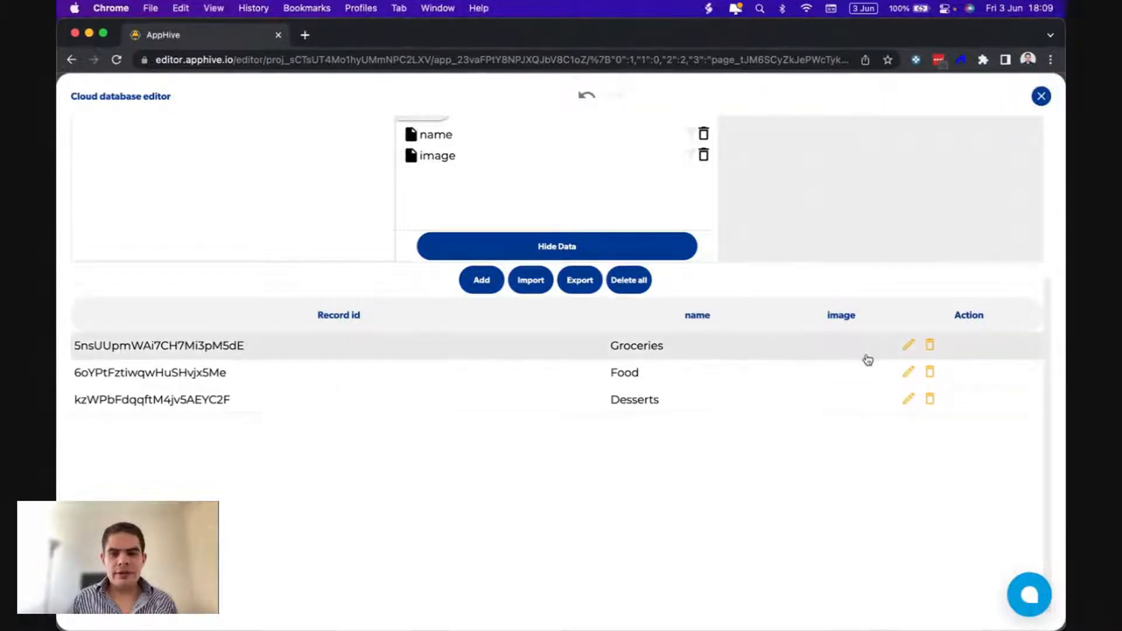
pyautogui.click(905, 377)
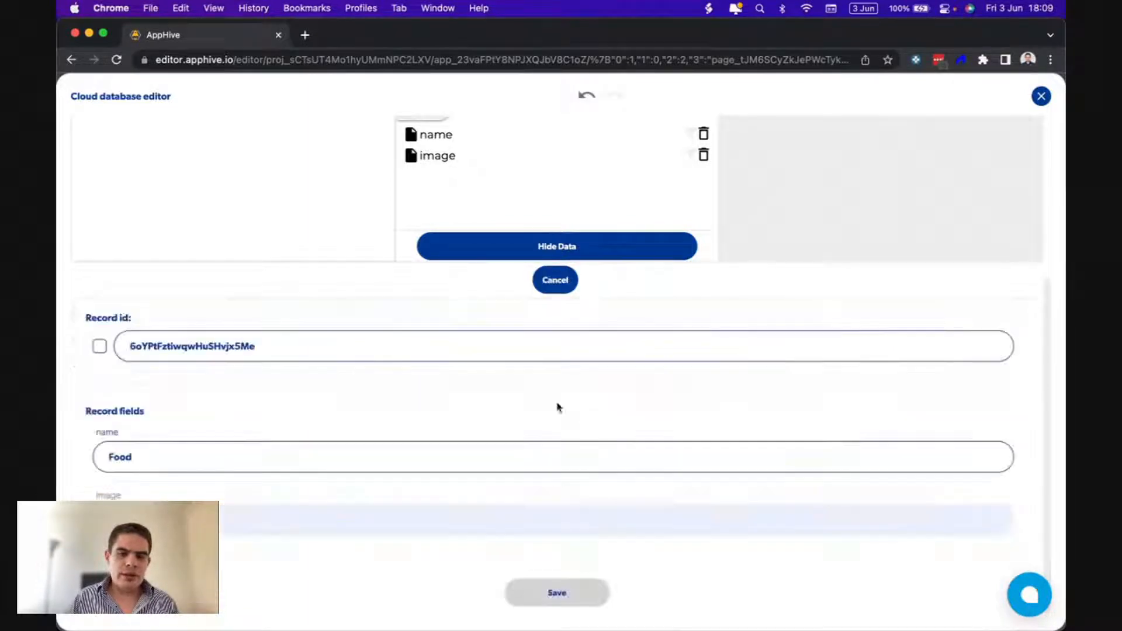
pyautogui.click(563, 284)
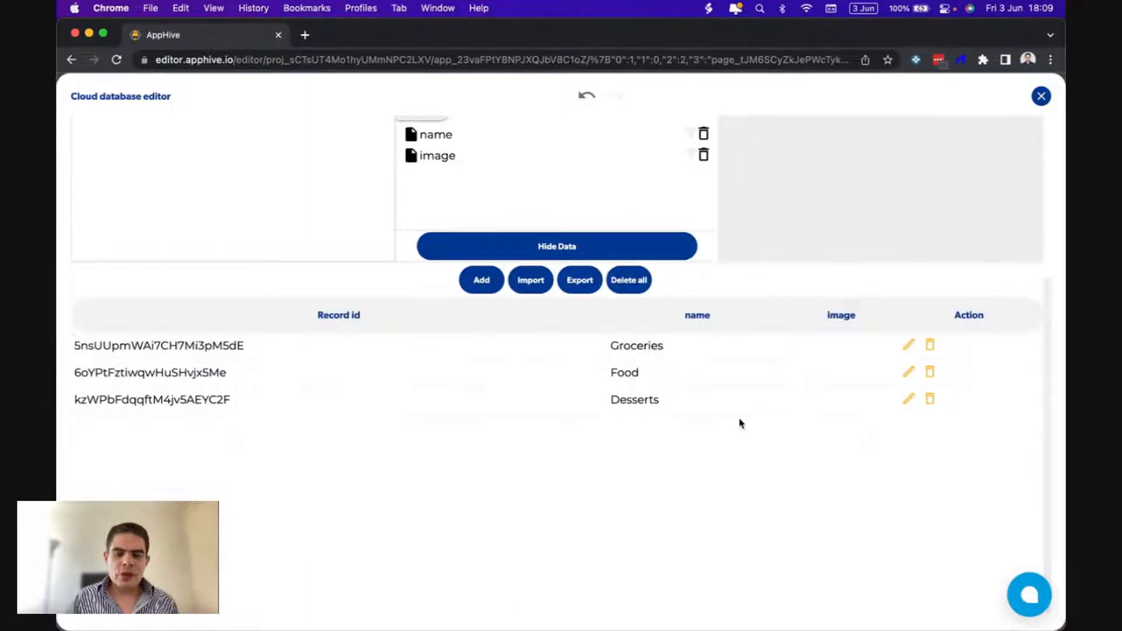
pyautogui.scroll(3, 741, 422)
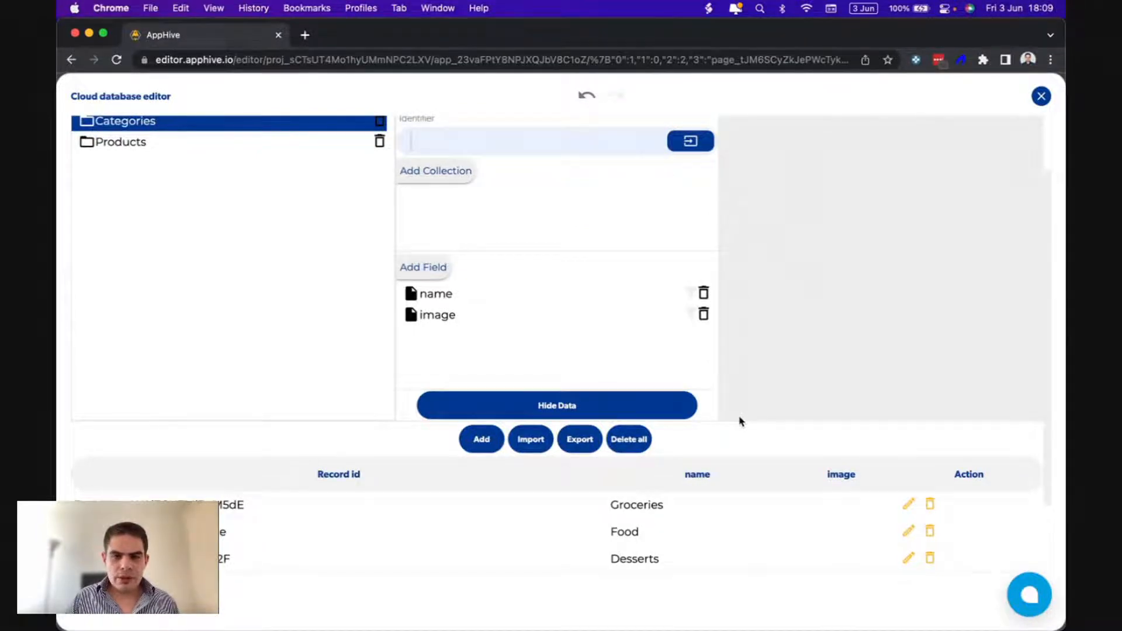
pyautogui.scroll(3, 665, 353)
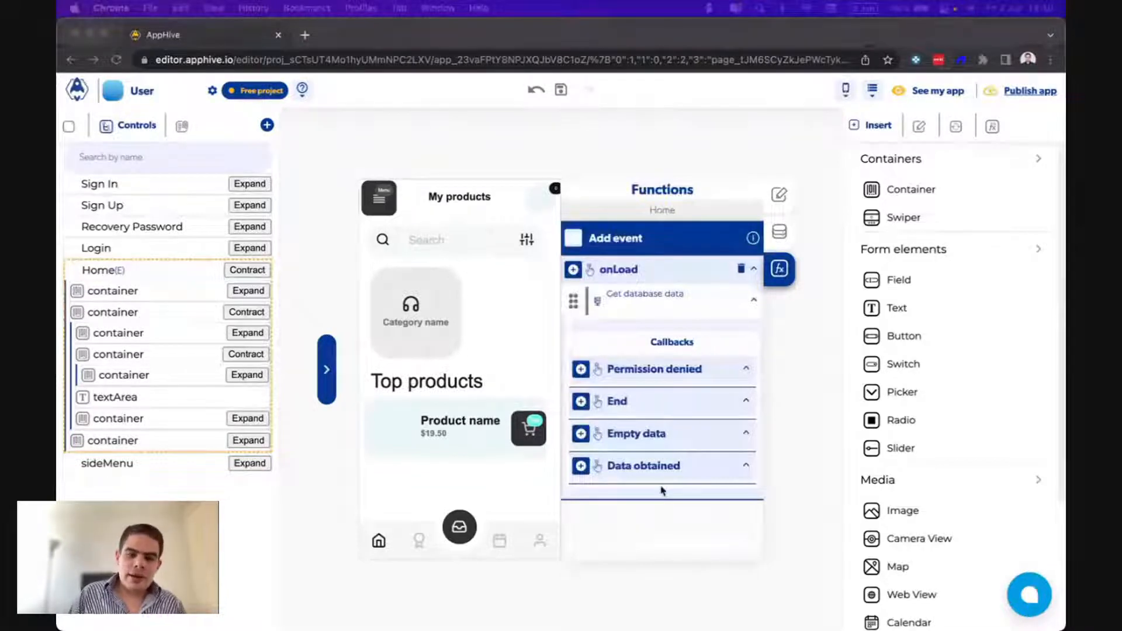
# Add the Add collections to UI function to the End callback of Get database data in Home's onLoad event.
pyautogui.click(661, 489)
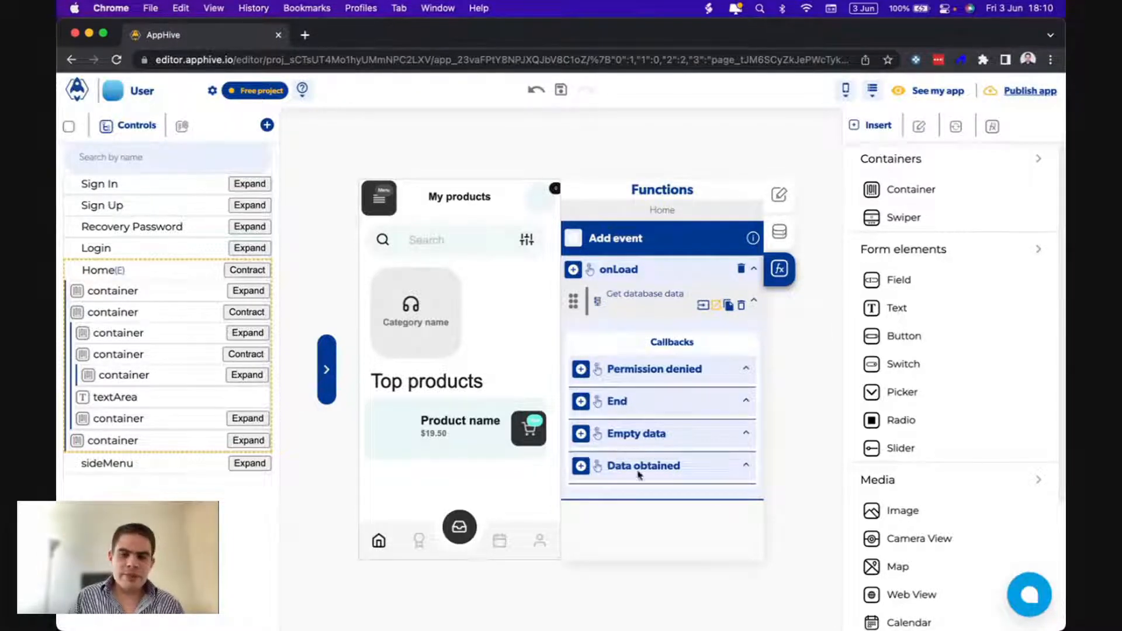
pyautogui.click(582, 402)
pyautogui.scroll(-2, 582, 402)
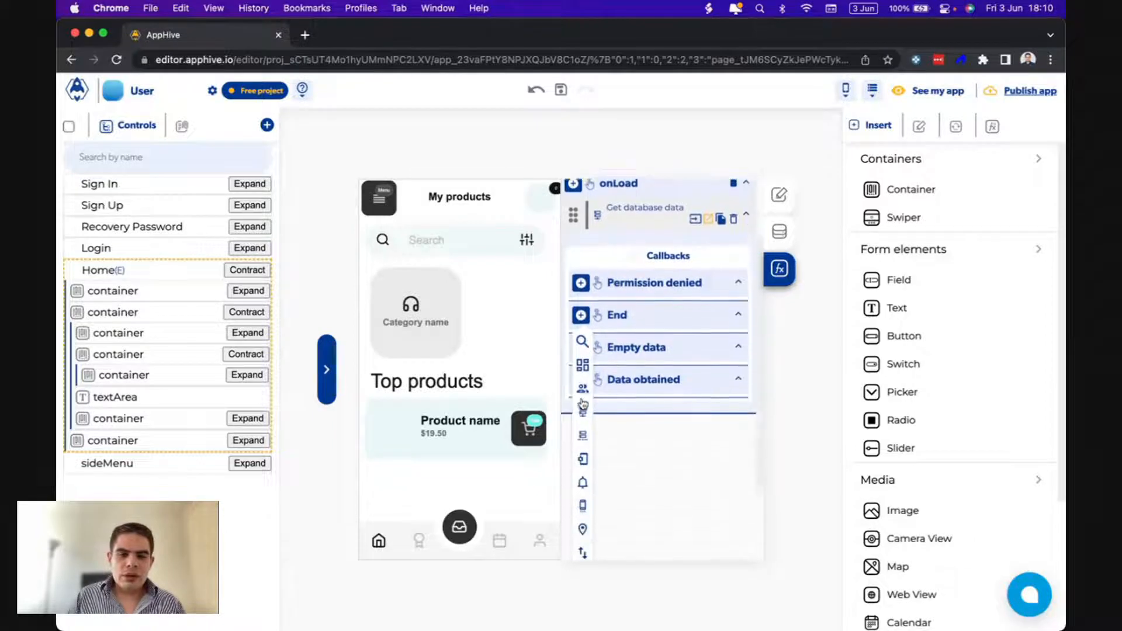
pyautogui.scroll(1, 583, 403)
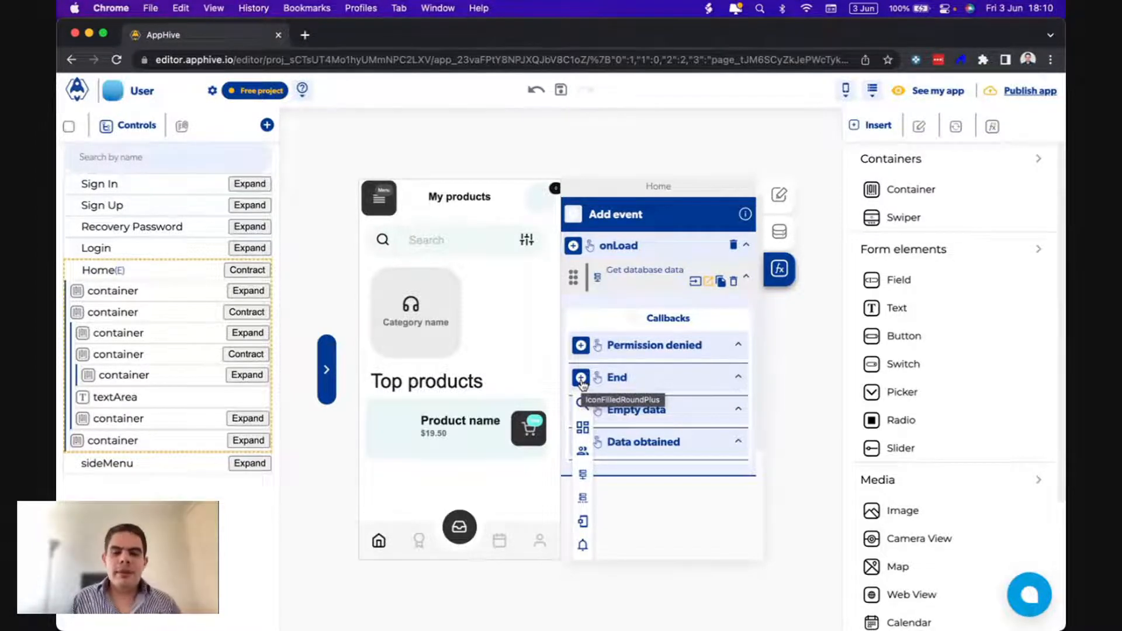
pyautogui.moveTo(584, 433)
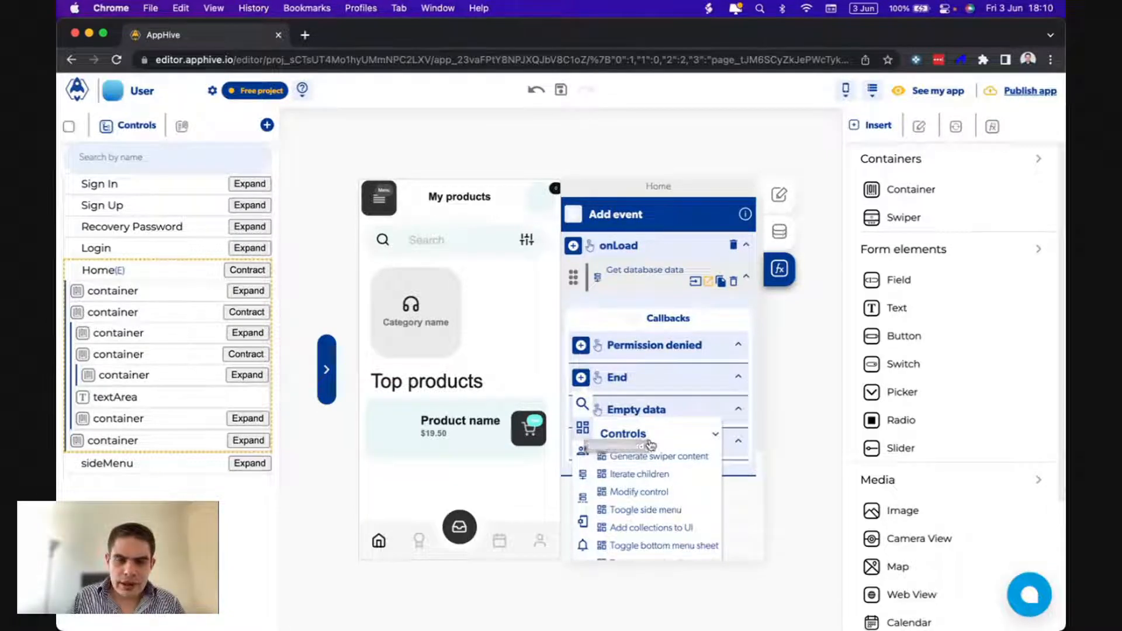
pyautogui.scroll(-3, 651, 446)
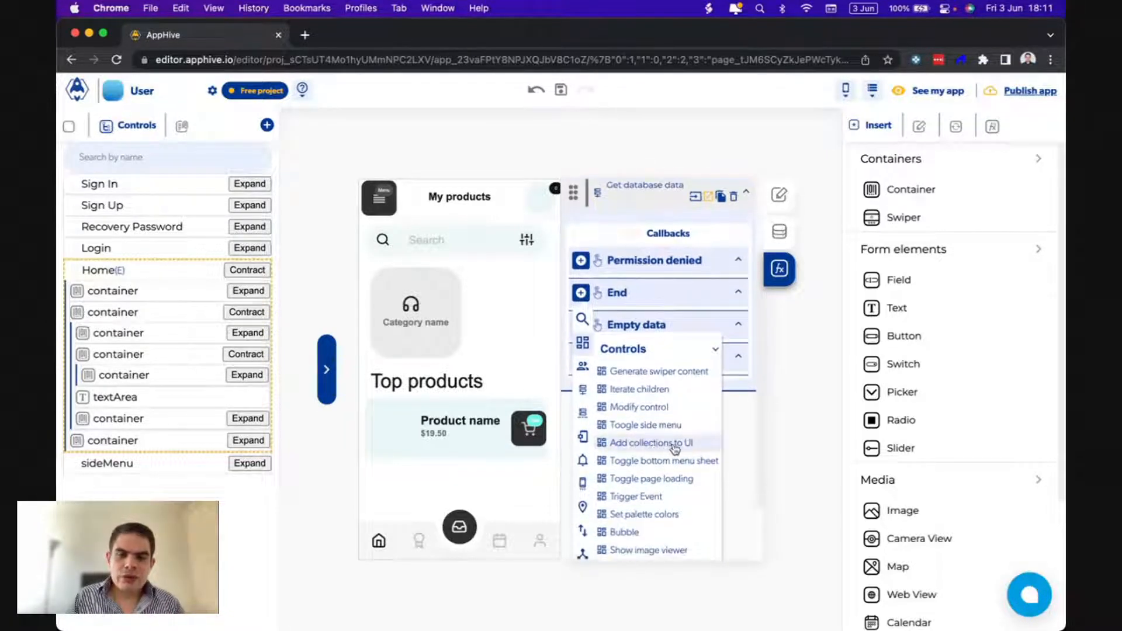
pyautogui.click(689, 444)
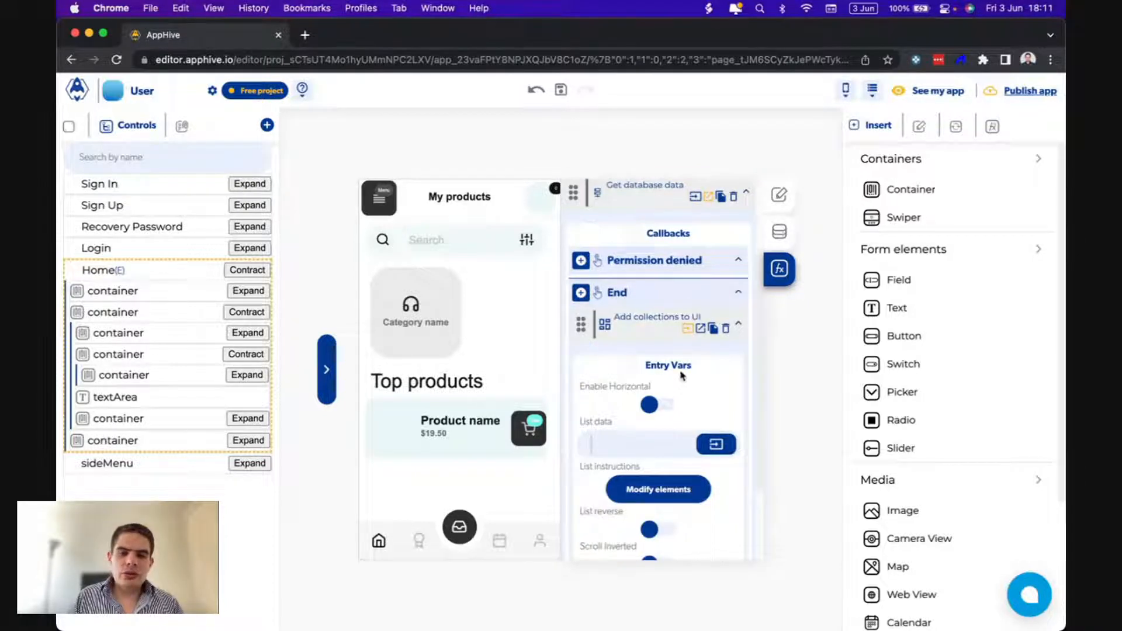
# Set the List data of Add collections to UI to the previous output of Get database data.
pyautogui.scroll(-2, 703, 377)
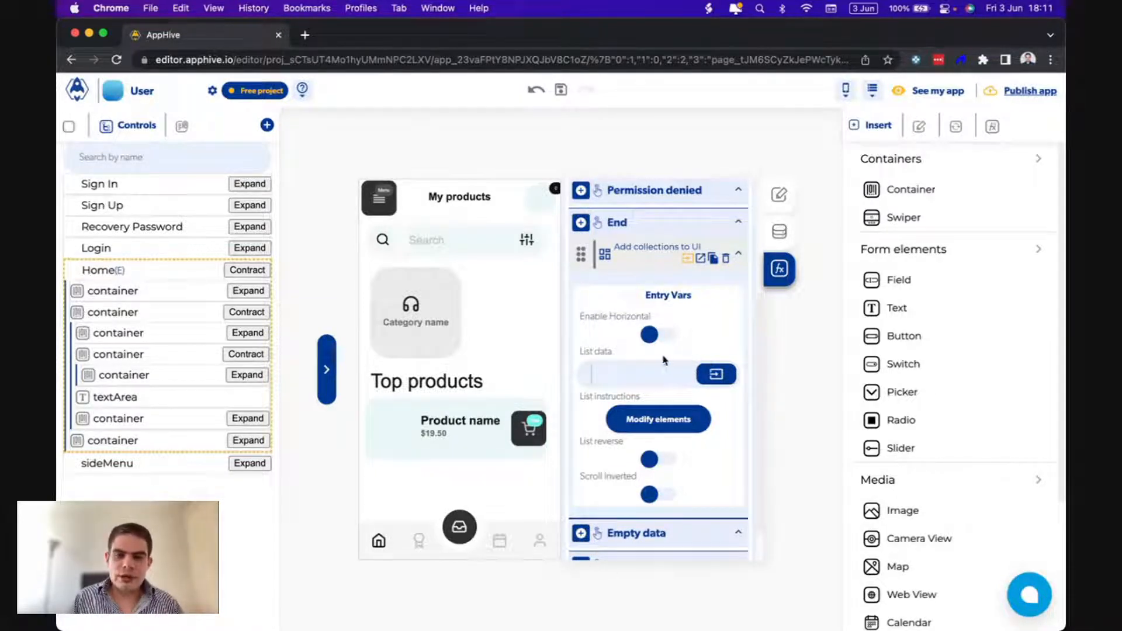
pyautogui.click(715, 374)
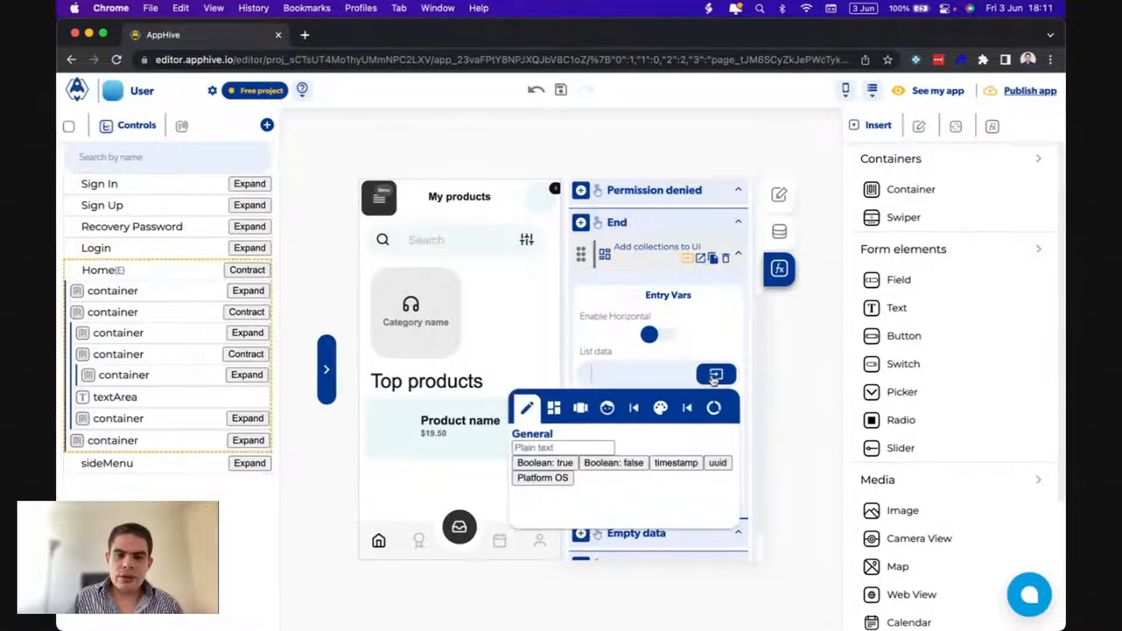
pyautogui.click(689, 411)
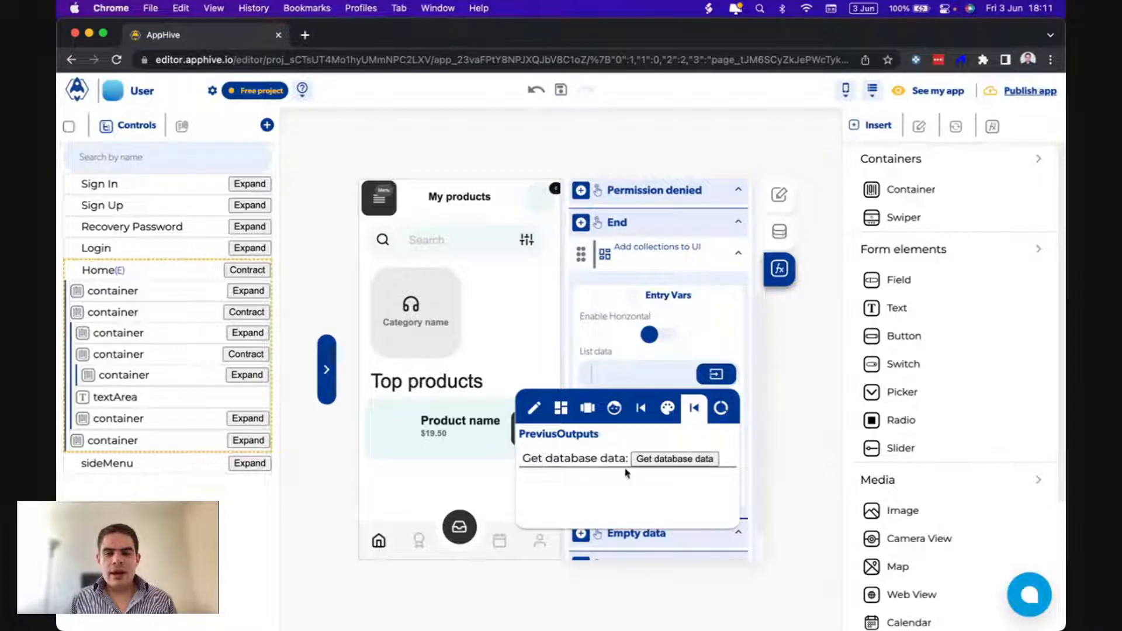
pyautogui.click(659, 460)
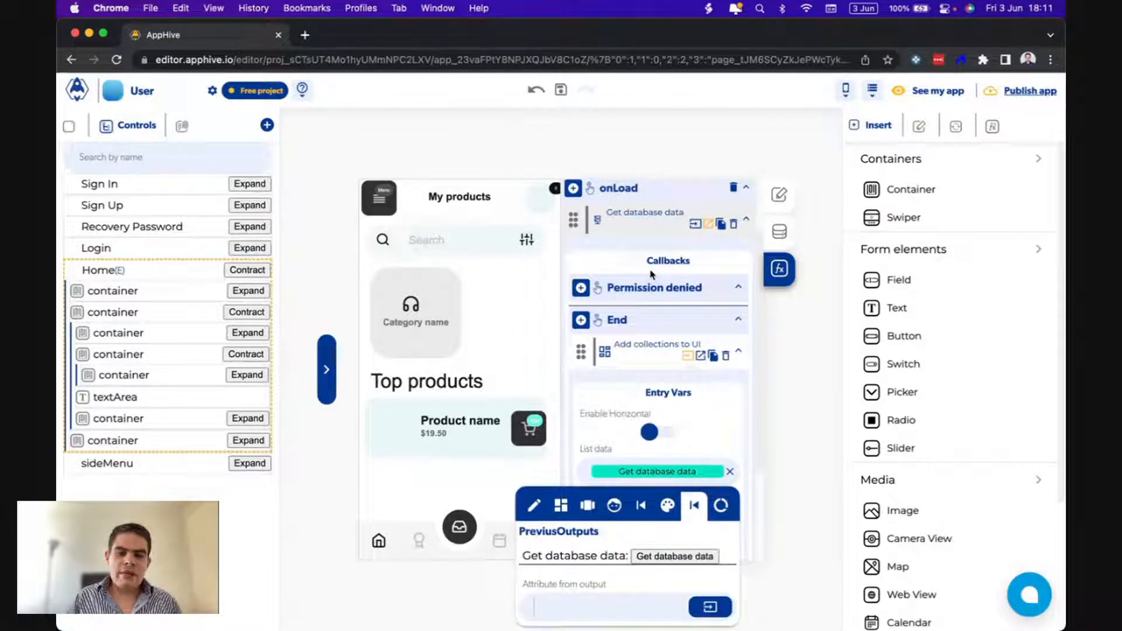
pyautogui.click(653, 275)
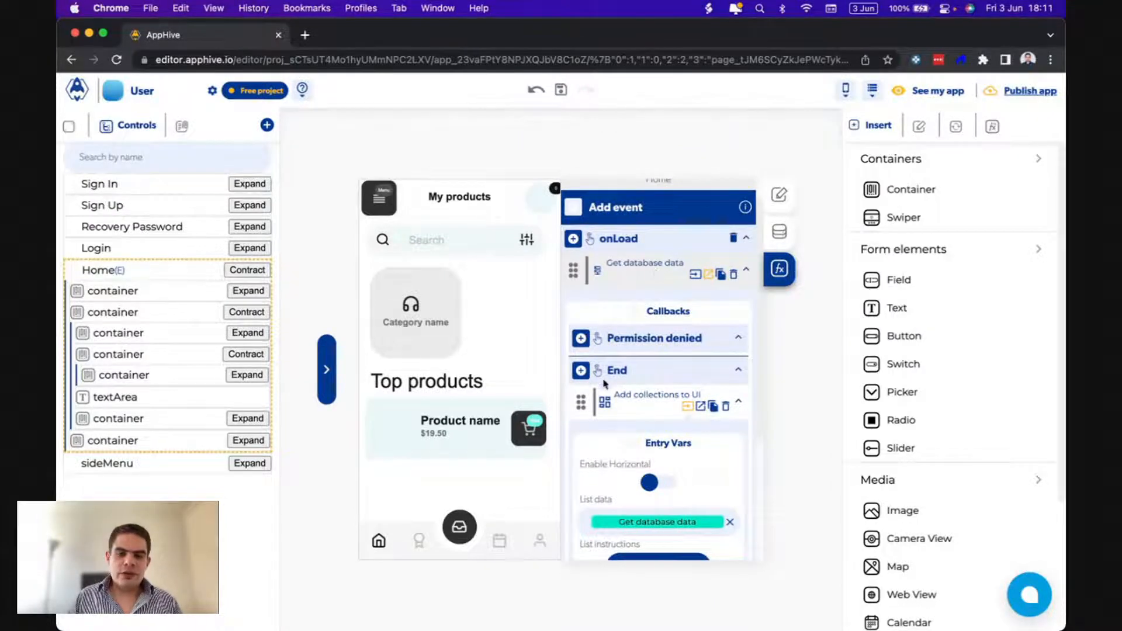
# Enable the horizontal option of Add collections to UI in the End callback of Get database data.
pyautogui.scroll(-2, 605, 385)
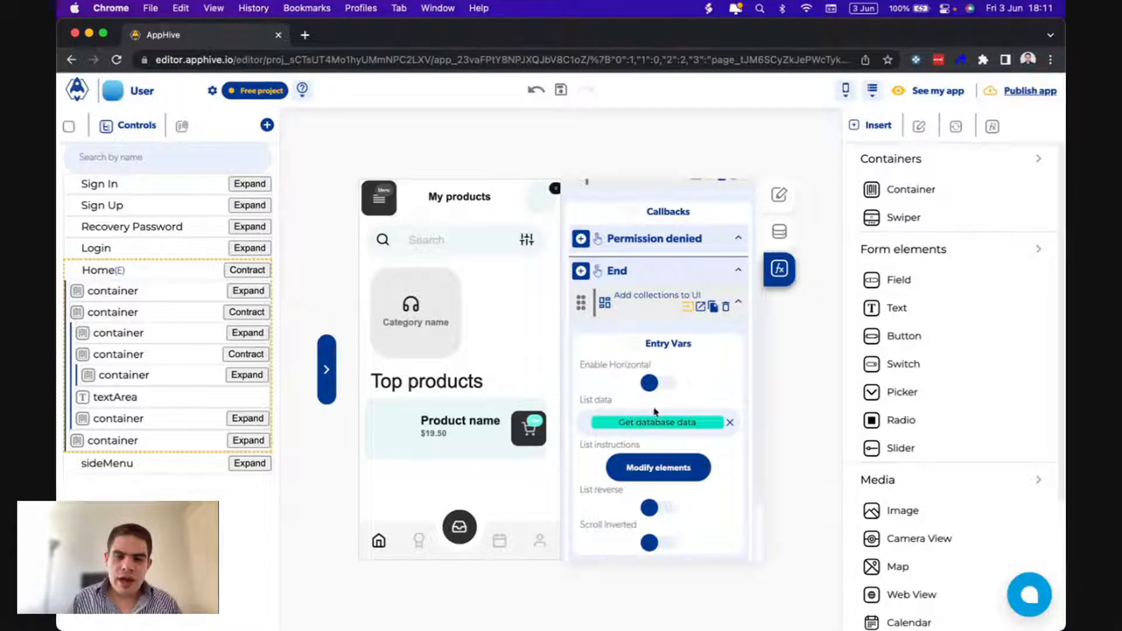
pyautogui.click(663, 389)
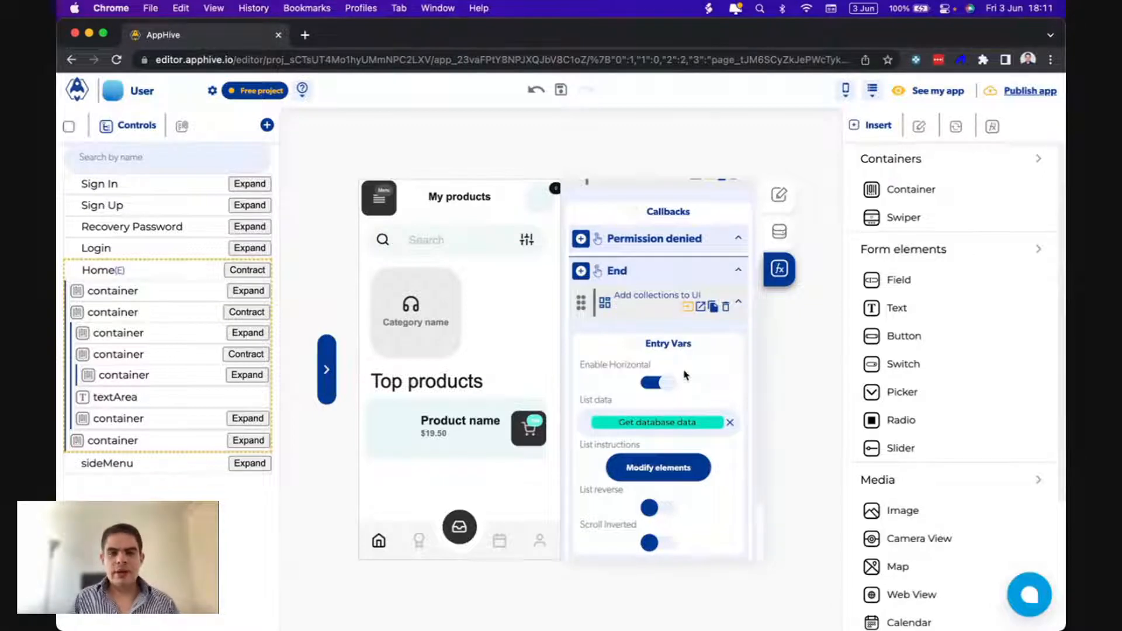
pyautogui.click(392, 337)
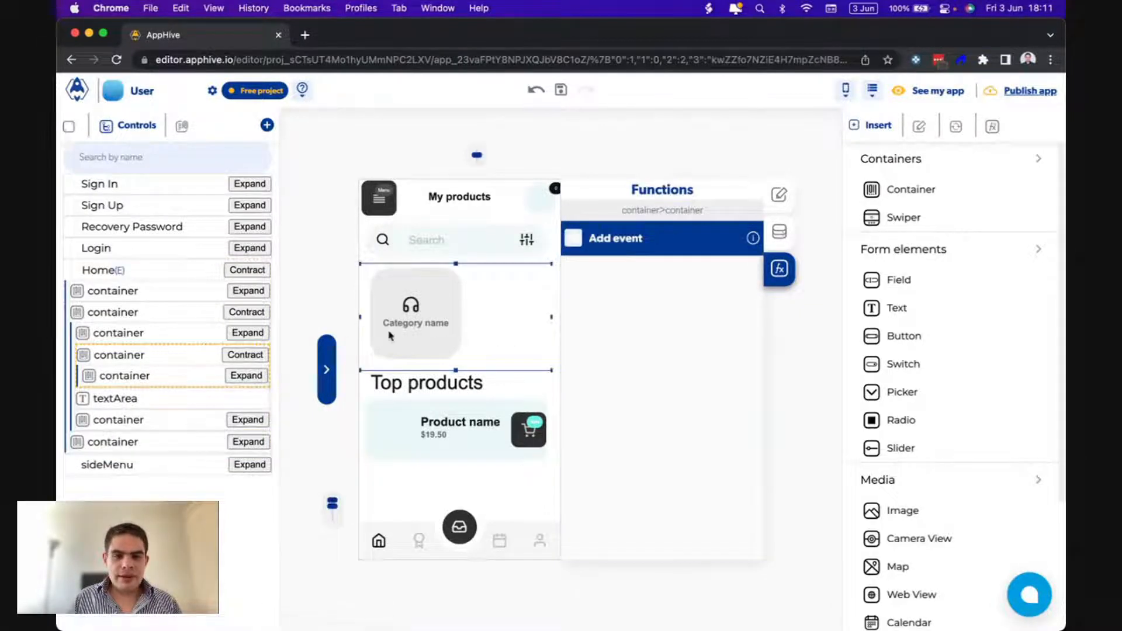
pyautogui.click(820, 341)
pyautogui.scroll(-3, 669, 444)
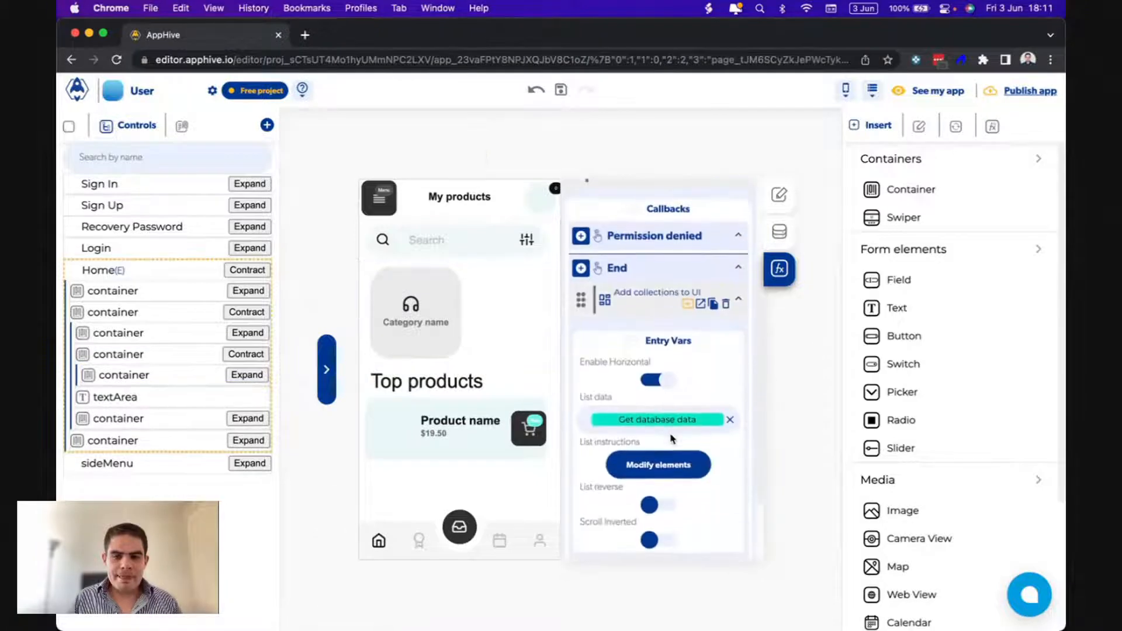
# Open the list instructions of Add collections to UI and choose the text property of the Category name label under List data.
pyautogui.click(652, 466)
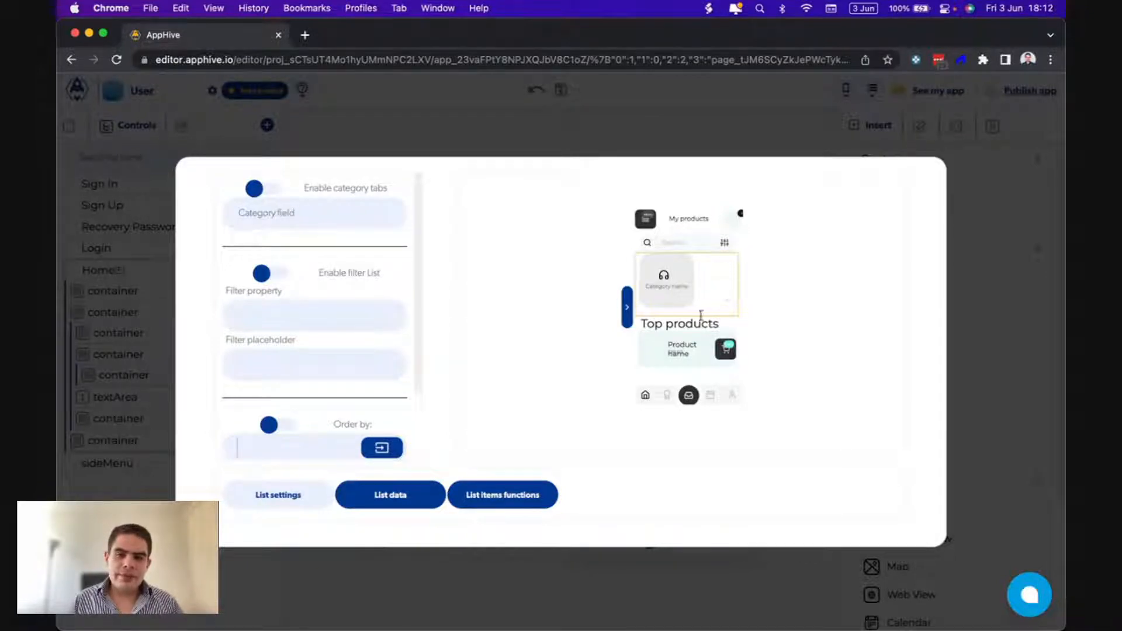
pyautogui.click(412, 504)
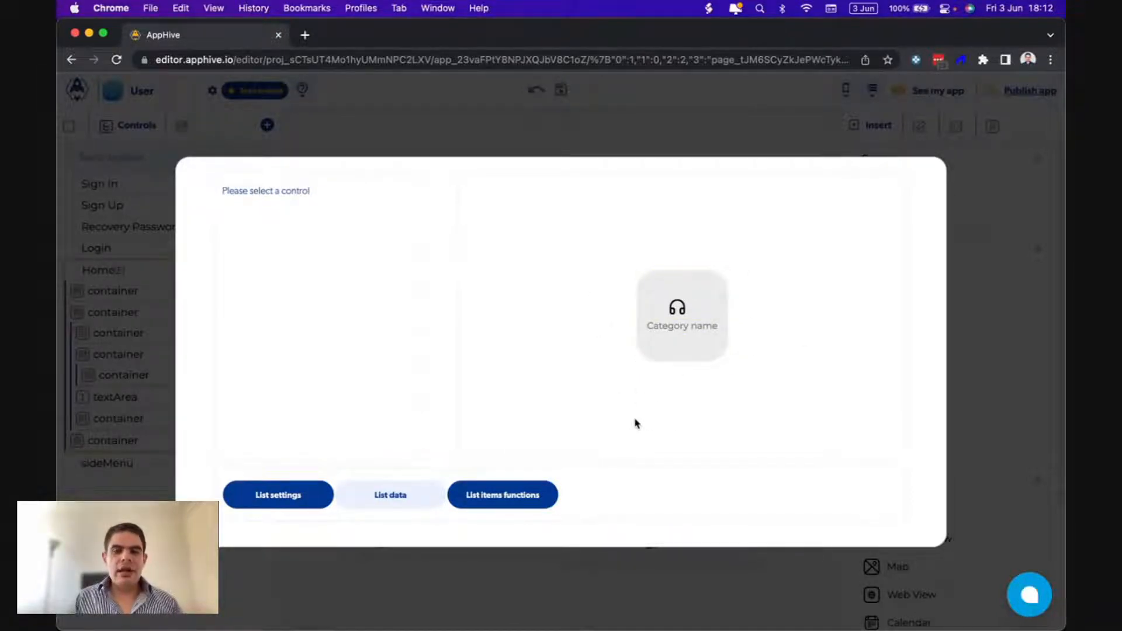
pyautogui.click(665, 331)
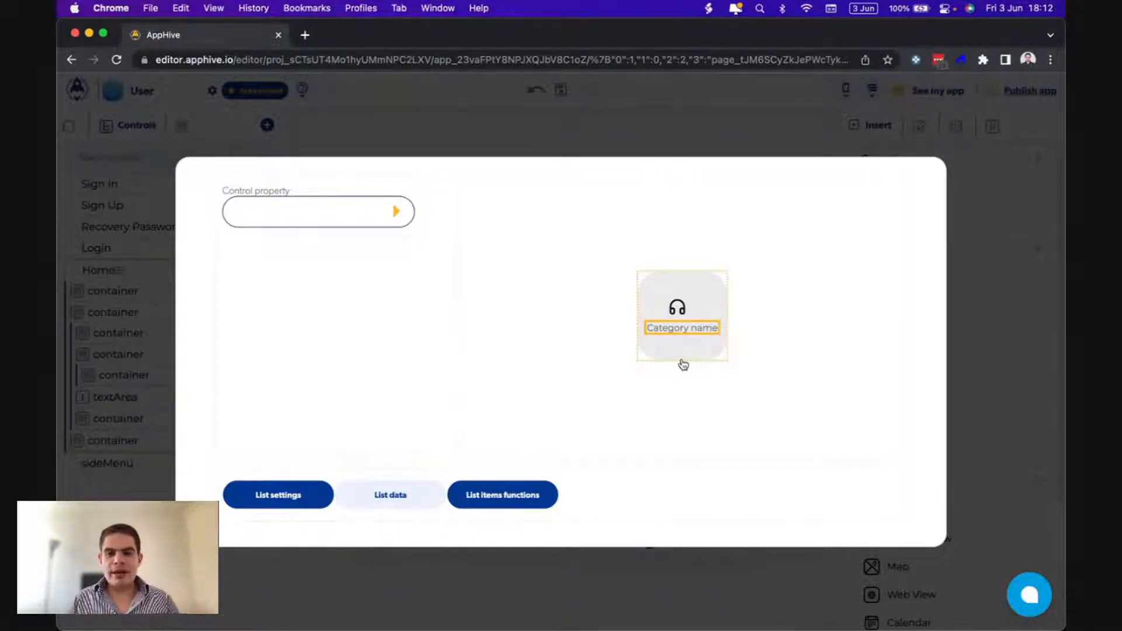
pyautogui.click(398, 212)
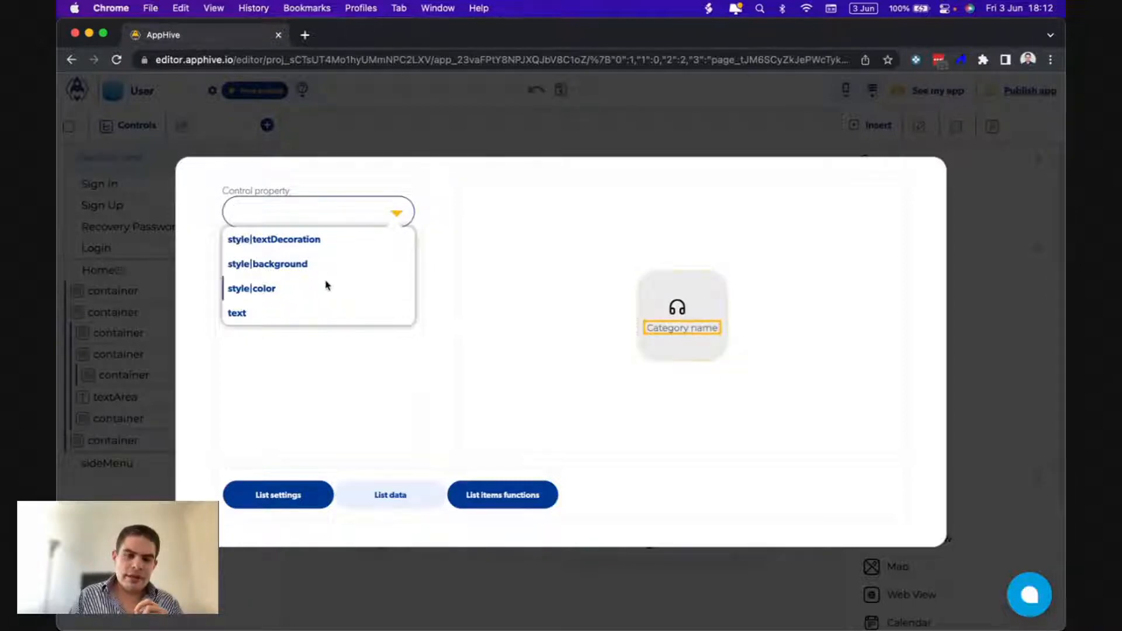
pyautogui.click(272, 309)
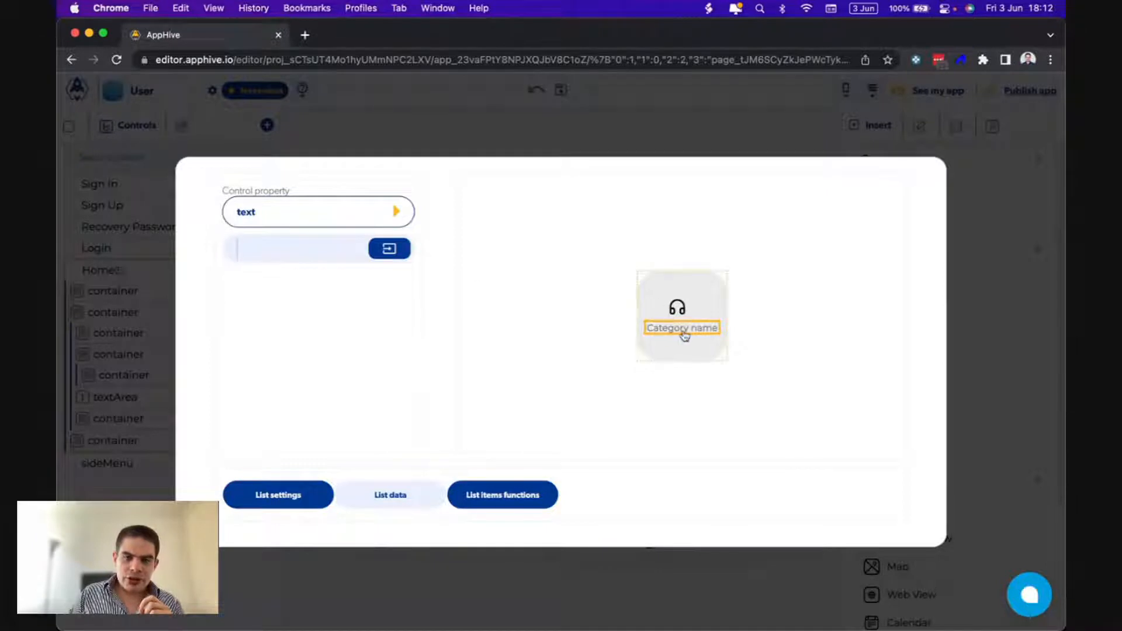
# Bind the Category name label's text to the list context attribute name.
pyautogui.click(376, 246)
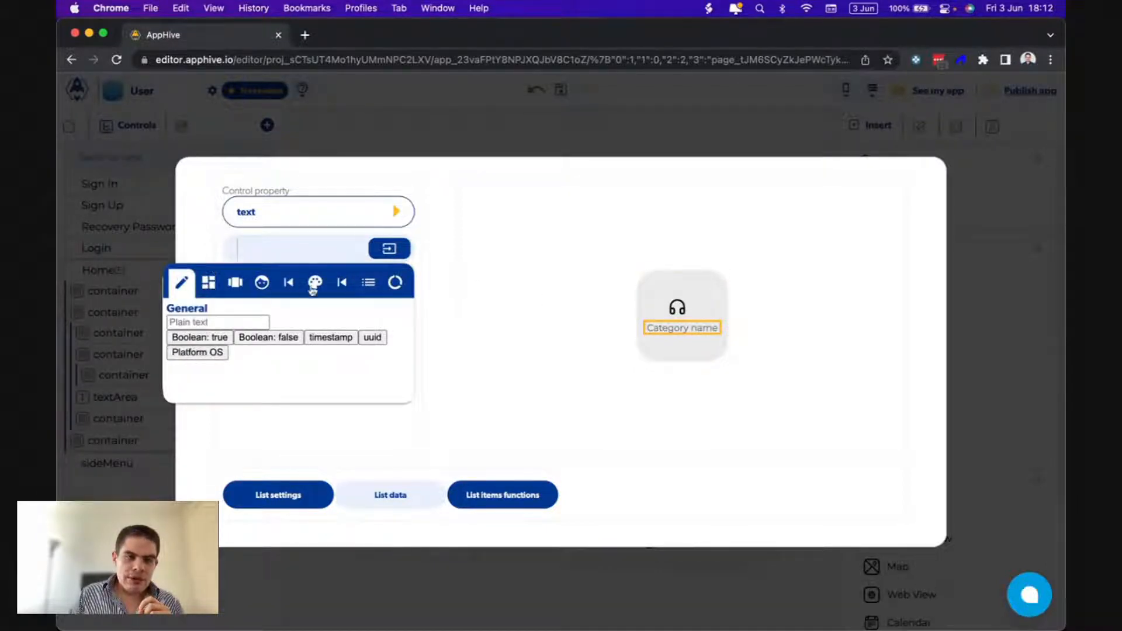
pyautogui.click(369, 291)
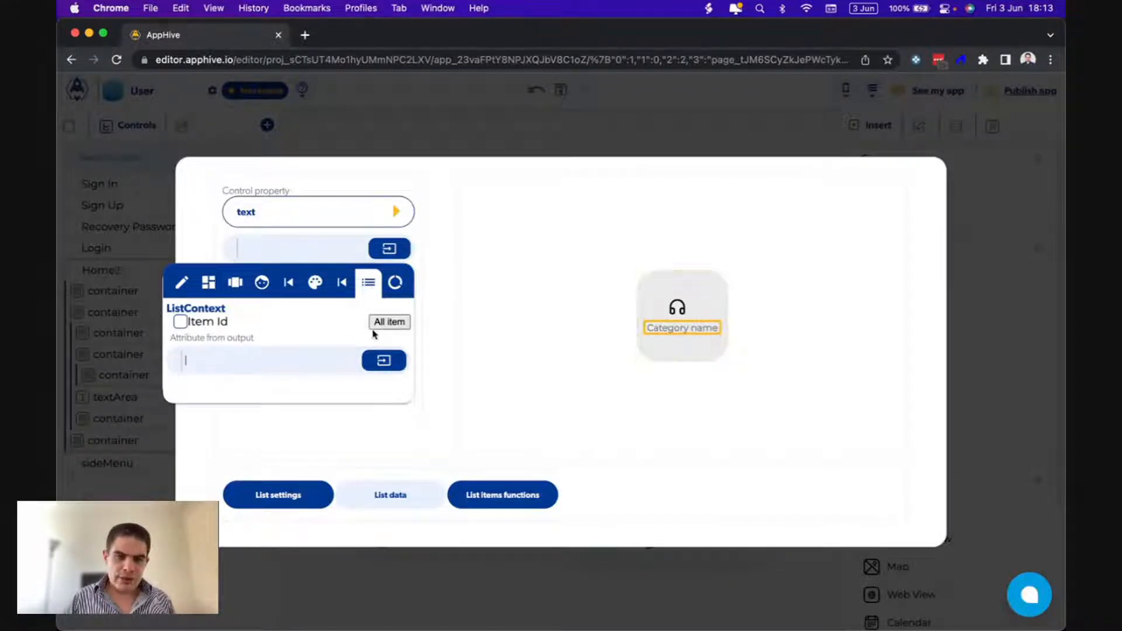
pyautogui.write('name')
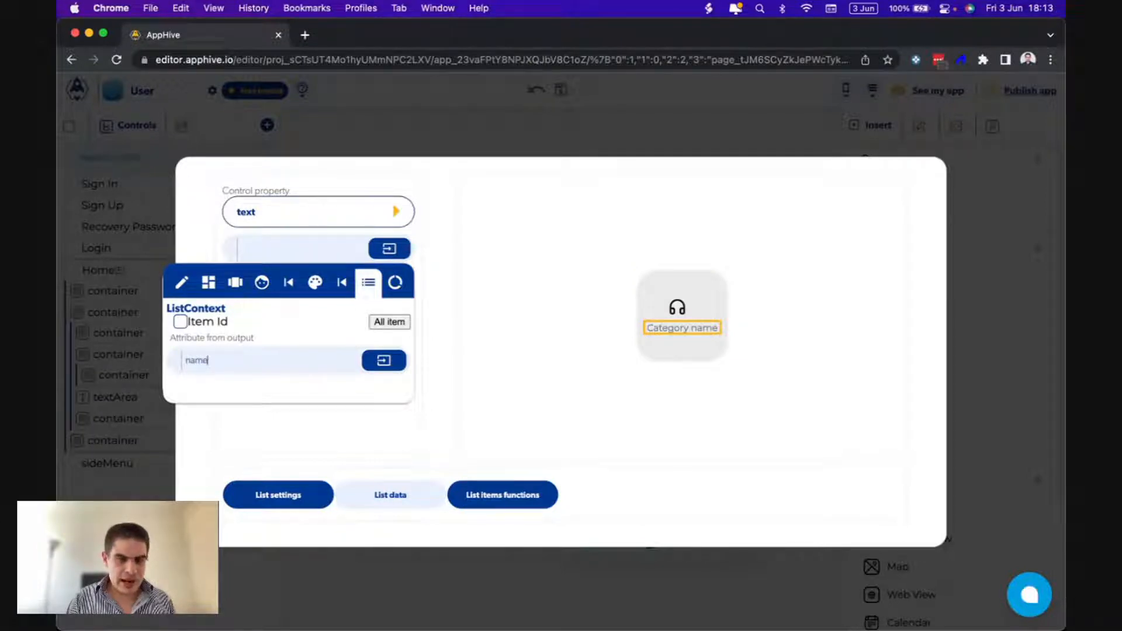
pyautogui.press('Return')
pyautogui.doubleClick(208, 360)
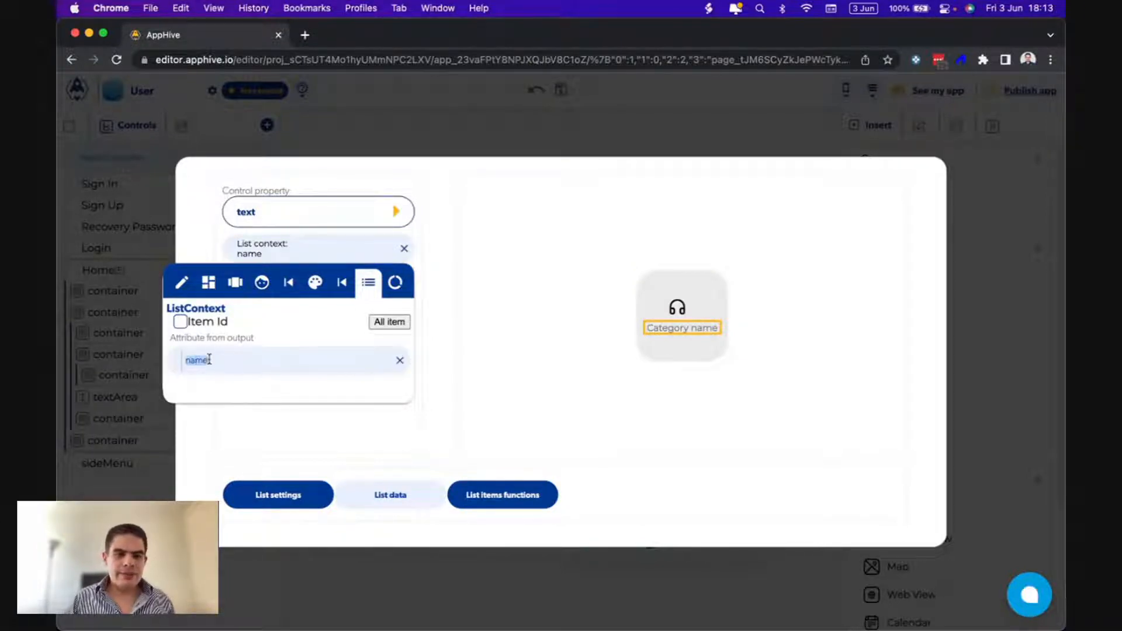
pyautogui.click(239, 362)
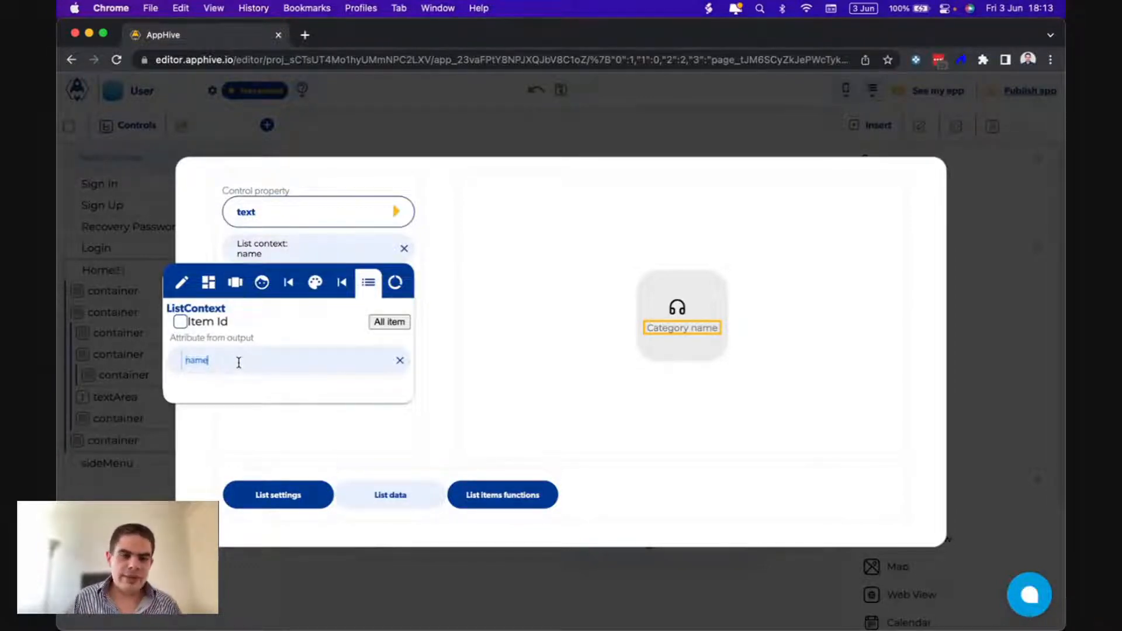
pyautogui.click(473, 353)
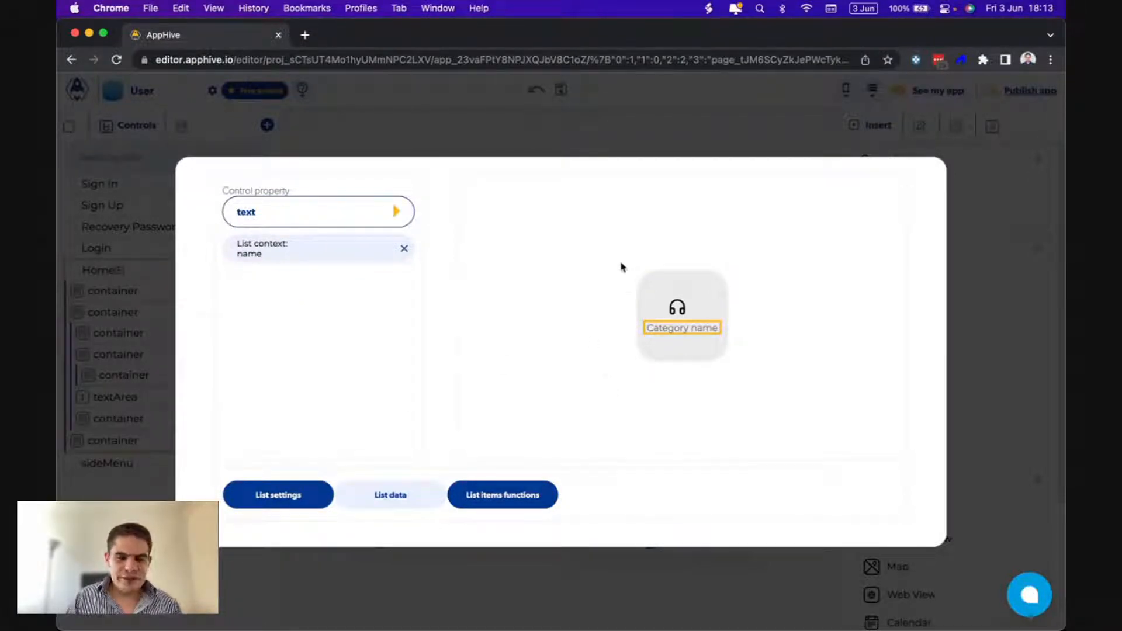
# Inspect the List items functions of the category card and return to List data.
pyautogui.click(487, 497)
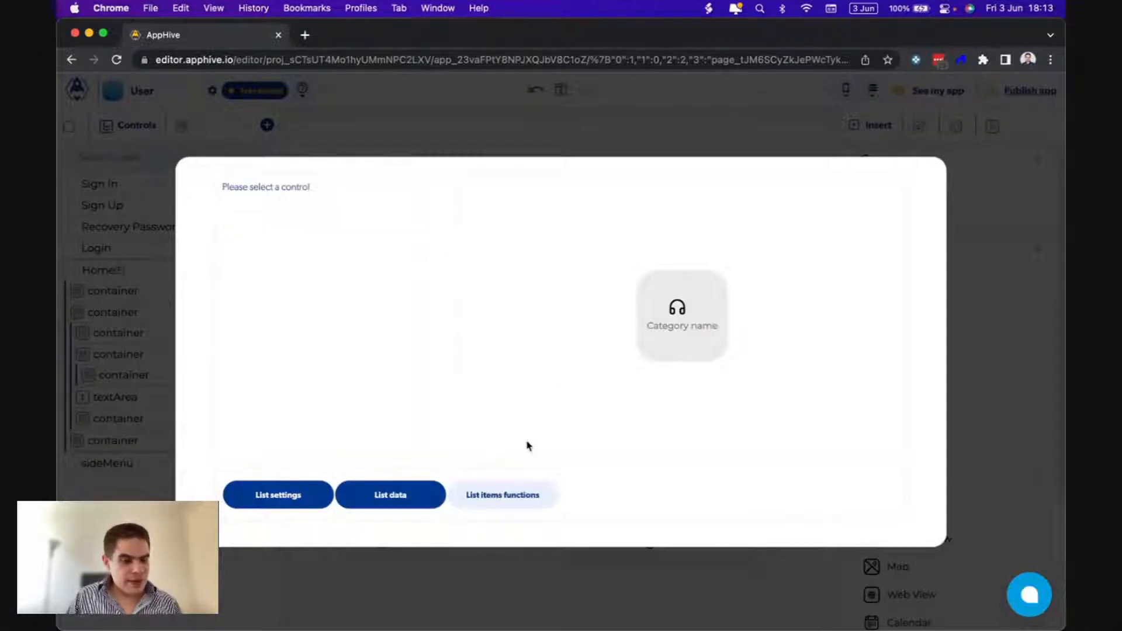
pyautogui.click(665, 358)
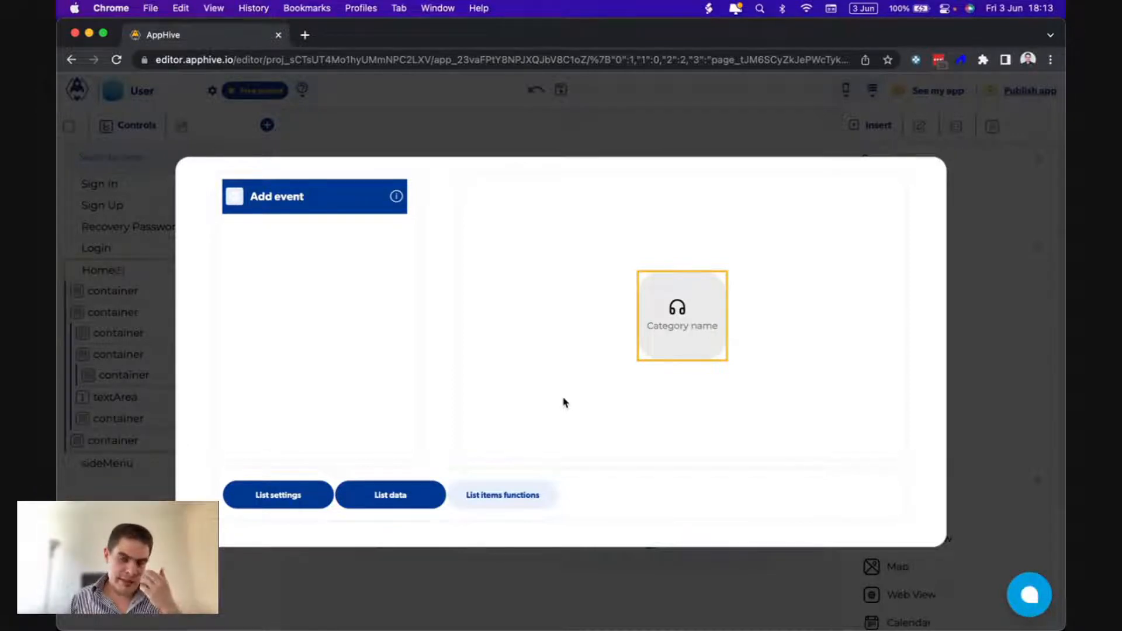
pyautogui.click(400, 495)
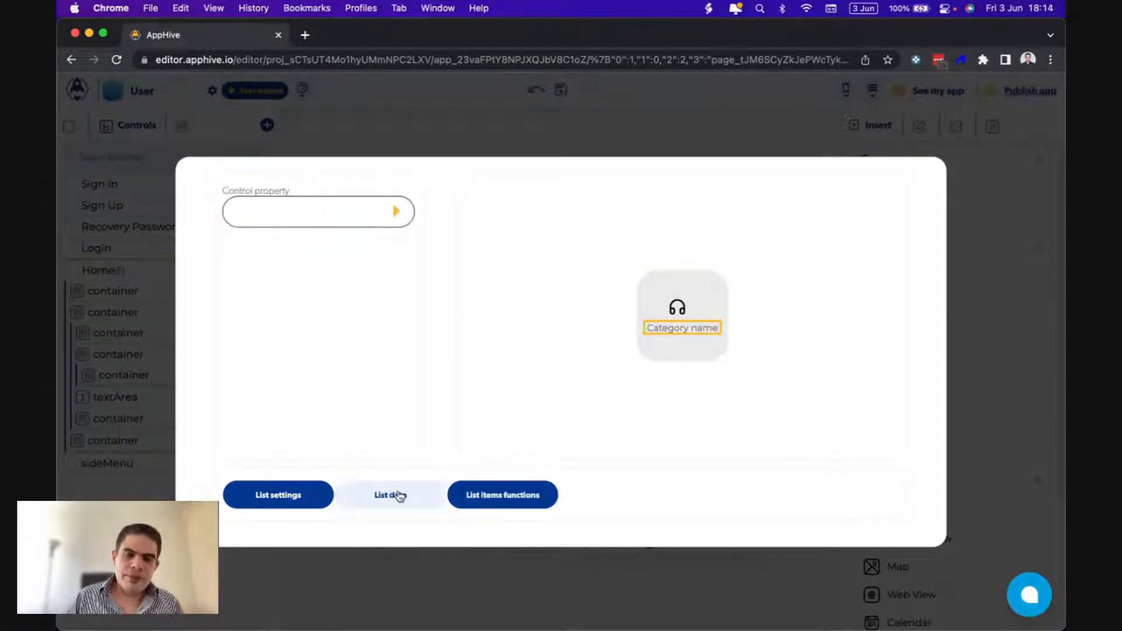
# Close the list instructions and switch to QuickTime Player to check the category cards on the phone's Home screen.
pyautogui.click(637, 149)
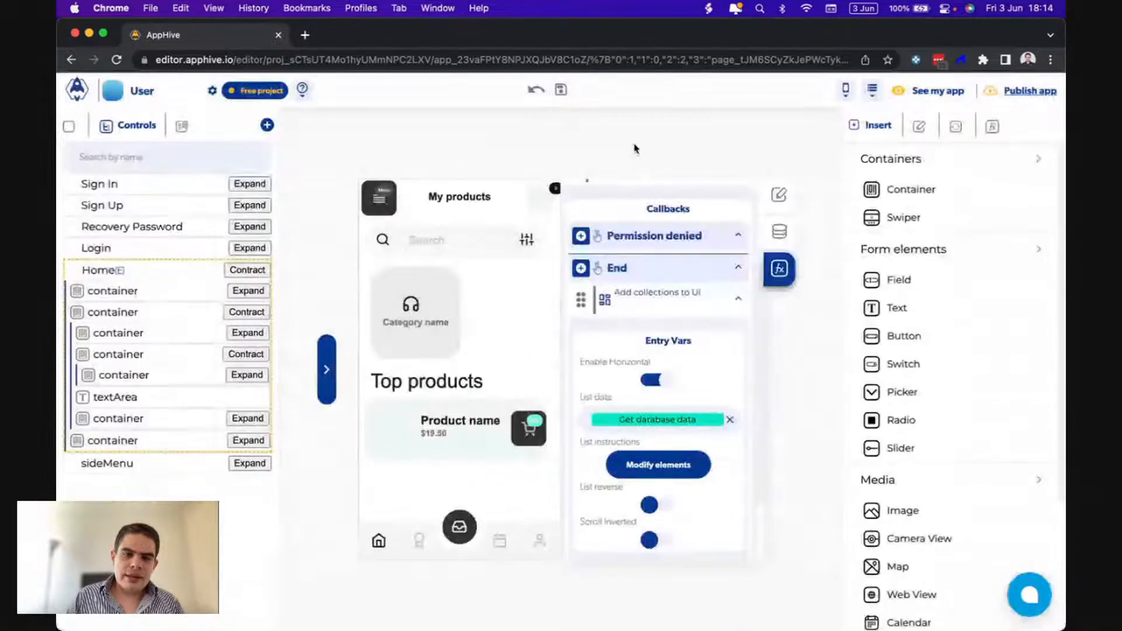
pyautogui.moveTo(671, 594)
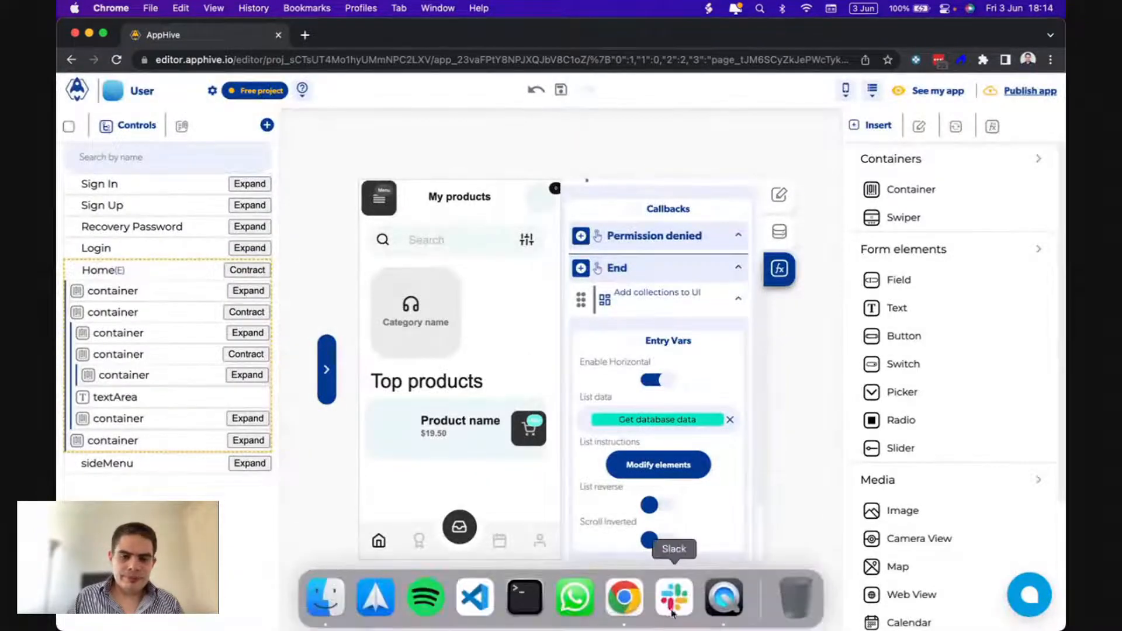
pyautogui.click(724, 594)
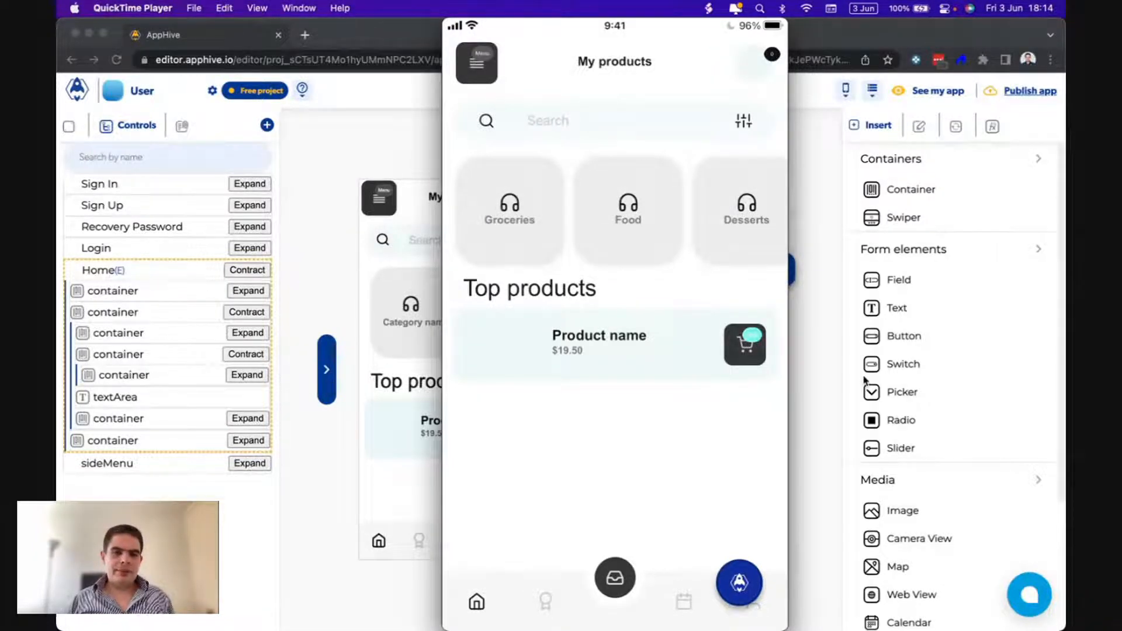
# Back in AppHive, replace the headphones icon in the category card with an Image control above the category name.
pyautogui.click(383, 294)
pyautogui.click(417, 303)
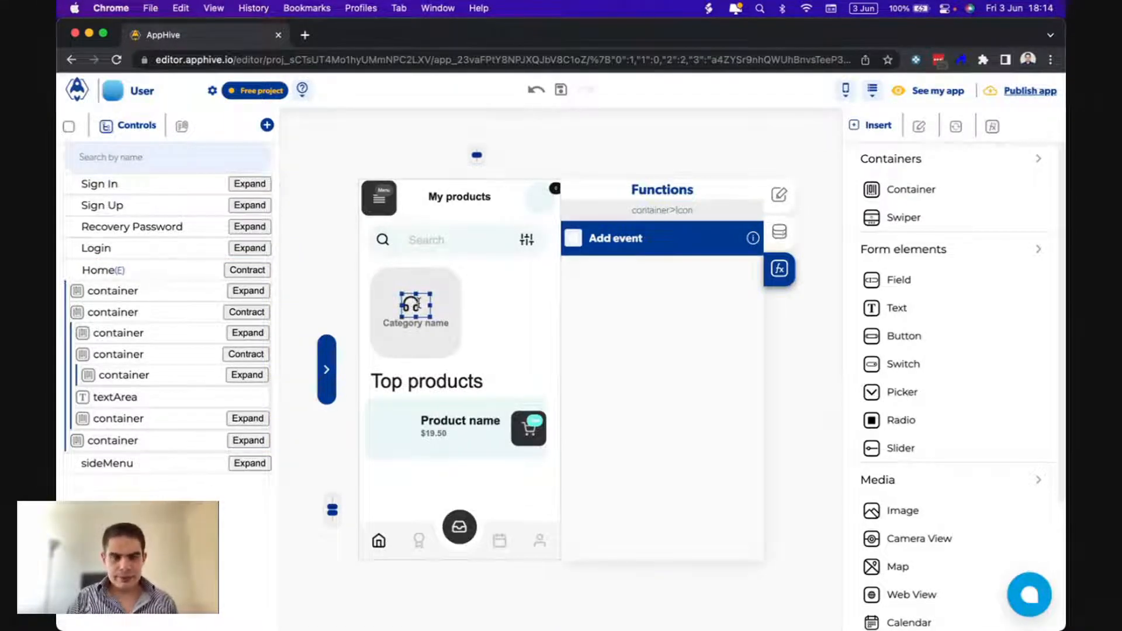
pyautogui.press('Delete')
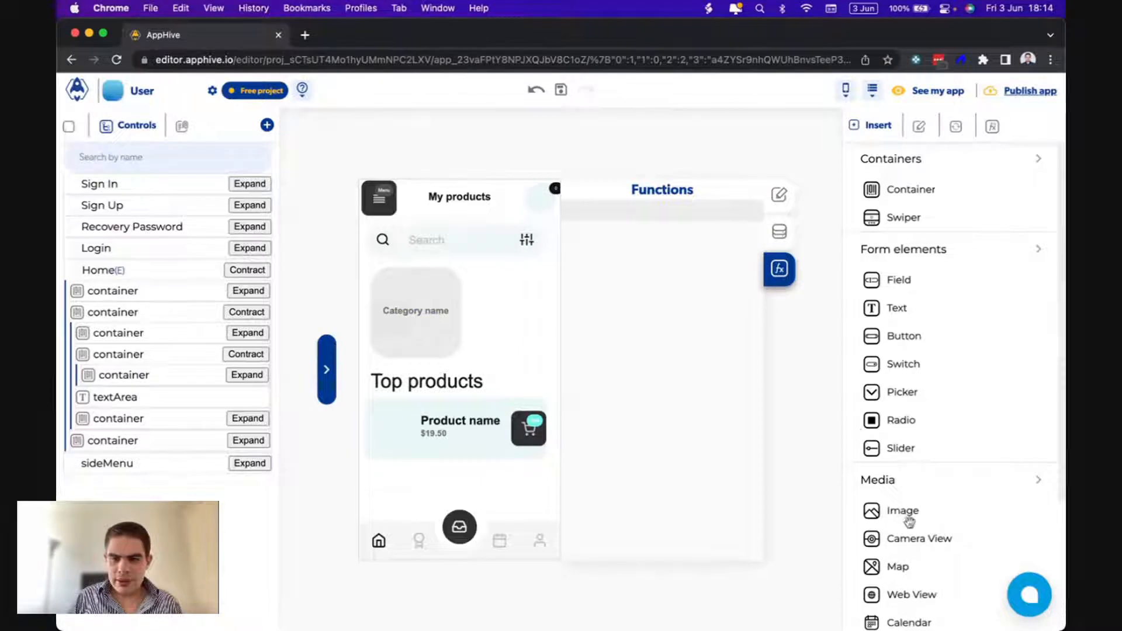
pyautogui.moveTo(907, 509); pyautogui.dragTo(418, 288)
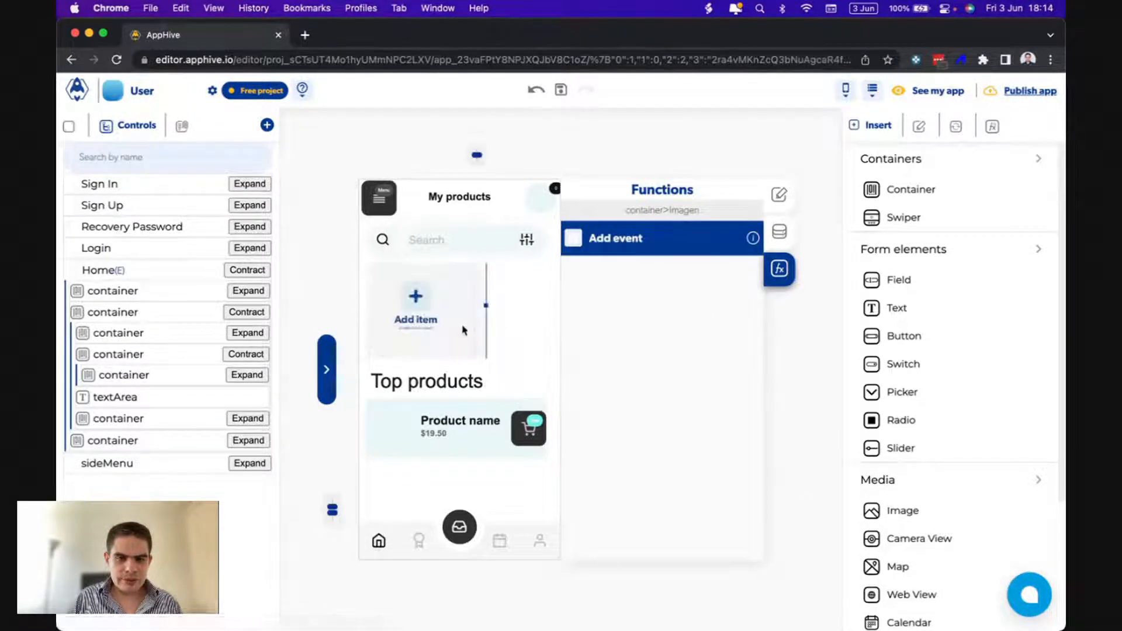
# Set the category card image's size to 50 x 50.
pyautogui.click(787, 199)
pyautogui.scroll(-4, 709, 391)
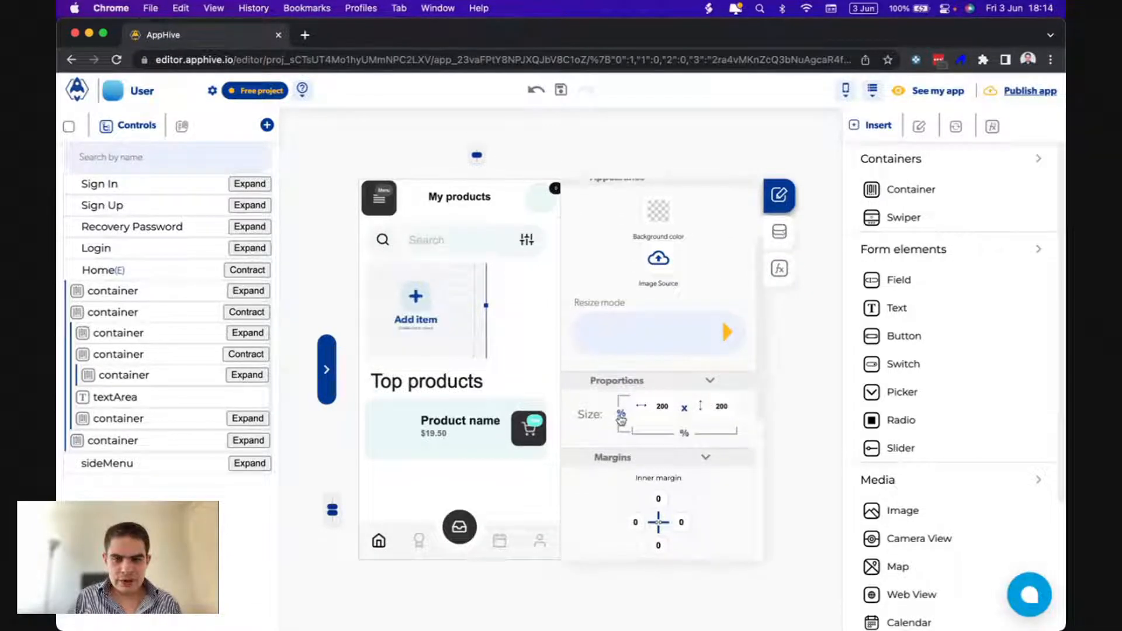
pyautogui.doubleClick(663, 408)
pyautogui.write('50')
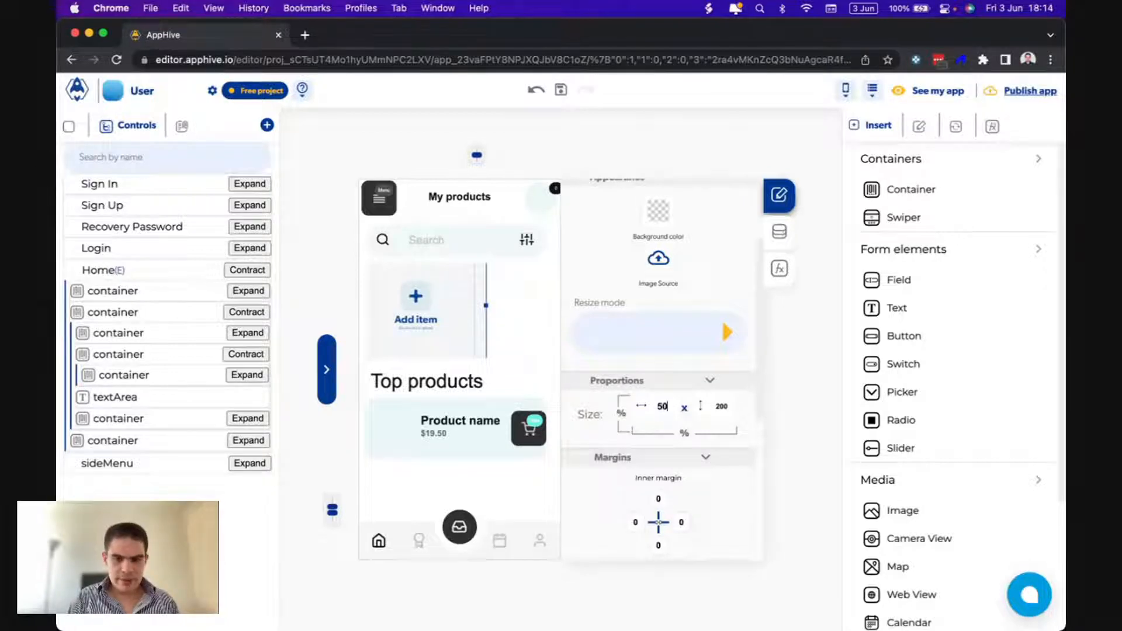
pyautogui.click(723, 407)
pyautogui.write('5')
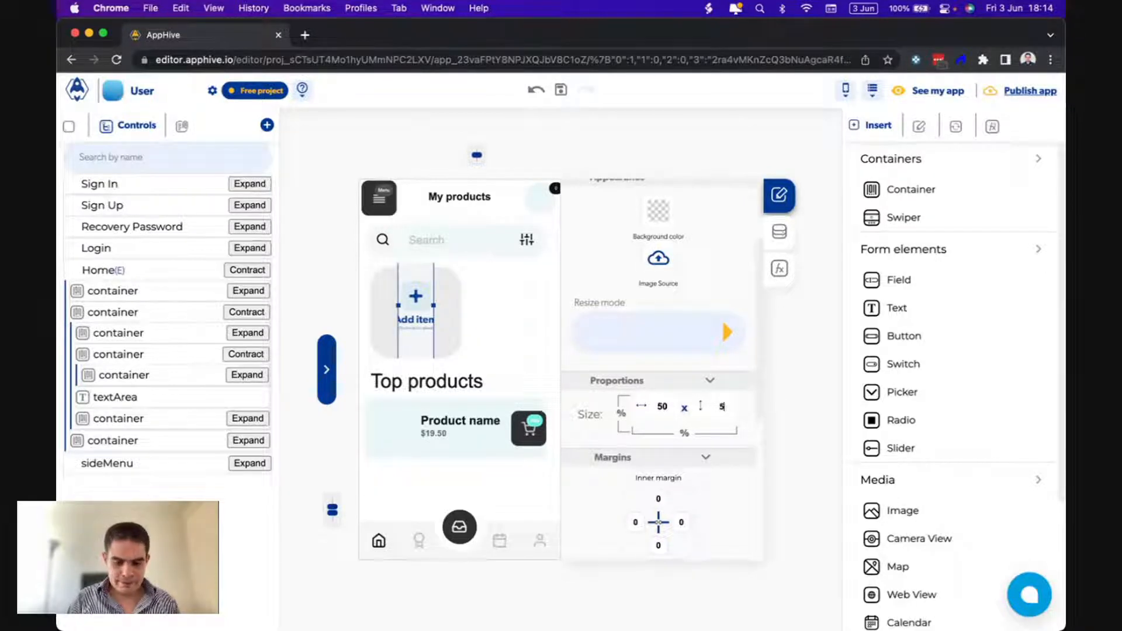
pyautogui.write('0')
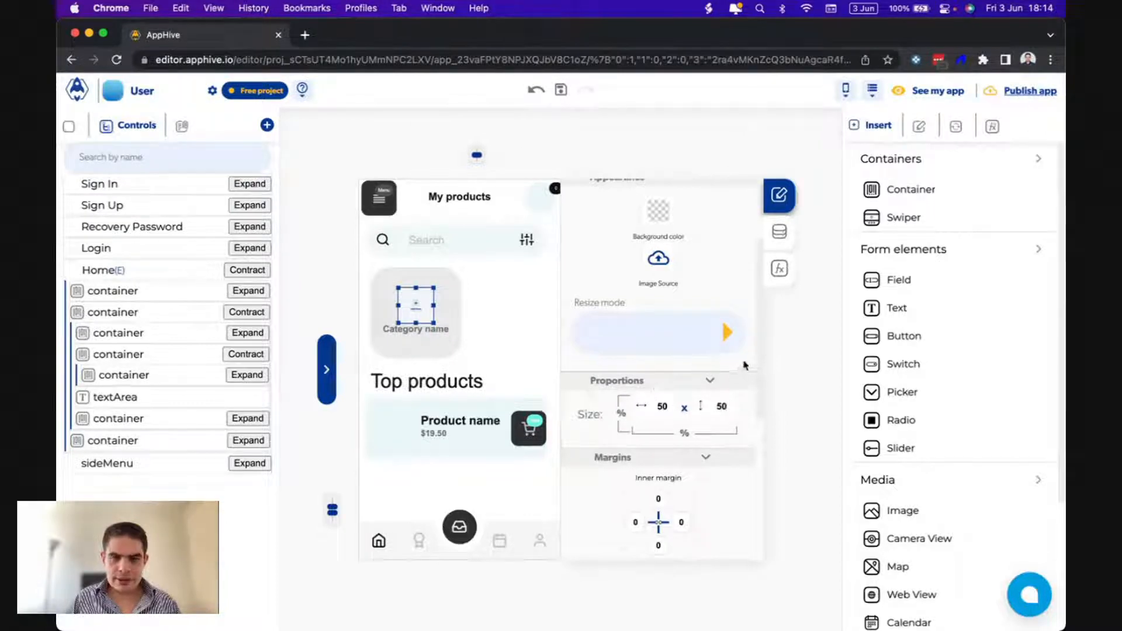
pyautogui.click(494, 341)
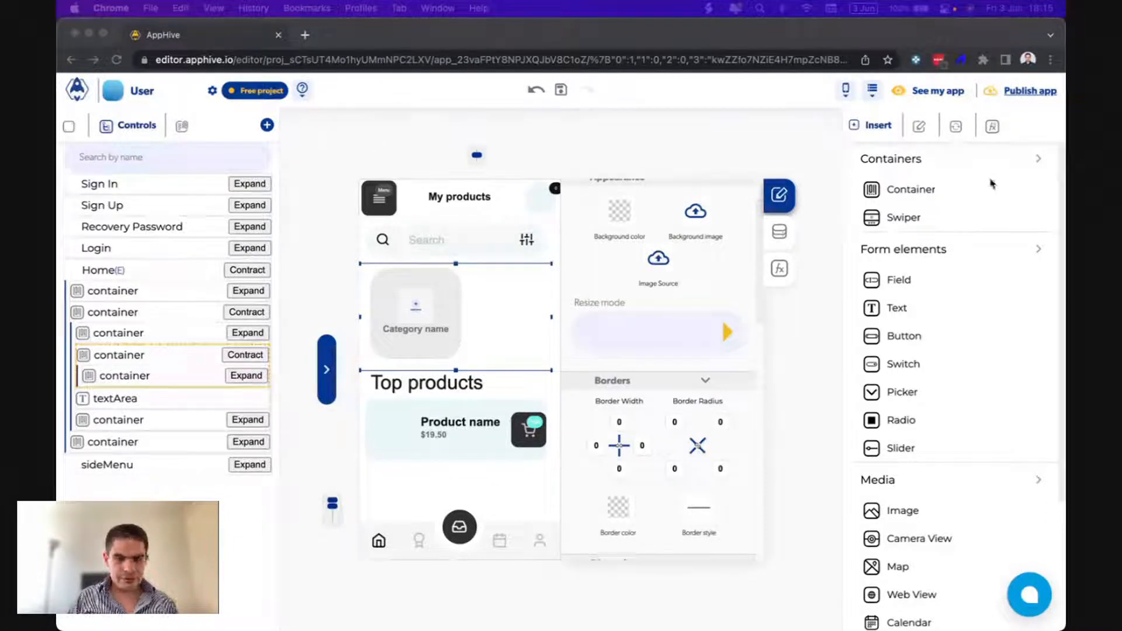
# Upload groceries-97077851.jpeg from Downloads to the media library through the category card's image and select its download URL.
pyautogui.click(872, 90)
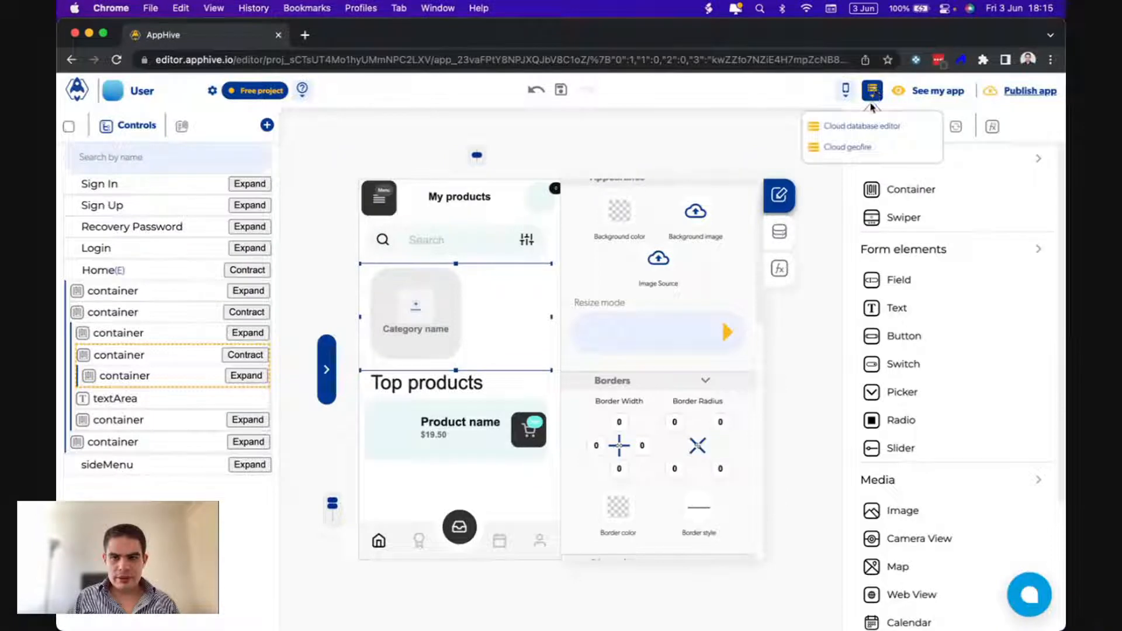
pyautogui.doubleClick(415, 306)
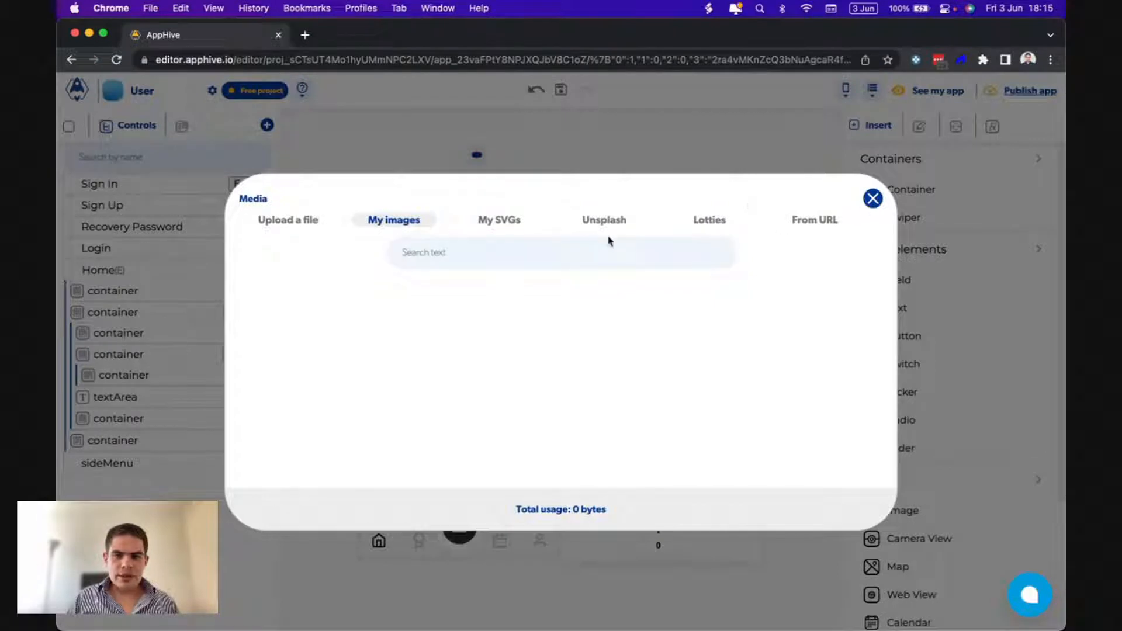
pyautogui.click(305, 226)
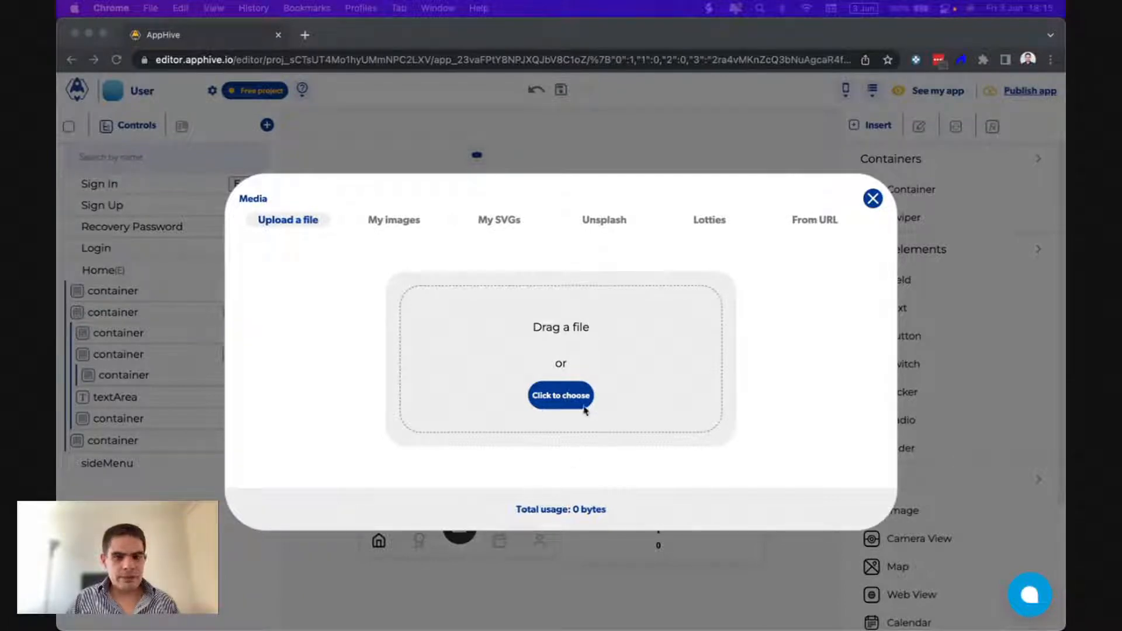
pyautogui.click(564, 403)
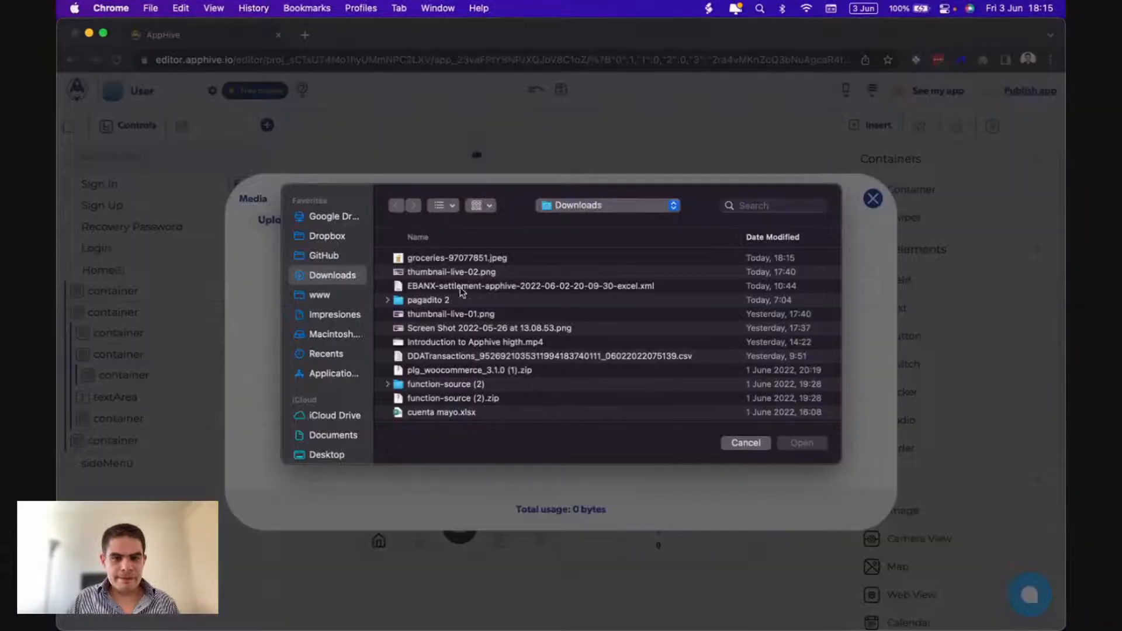
pyautogui.doubleClick(433, 259)
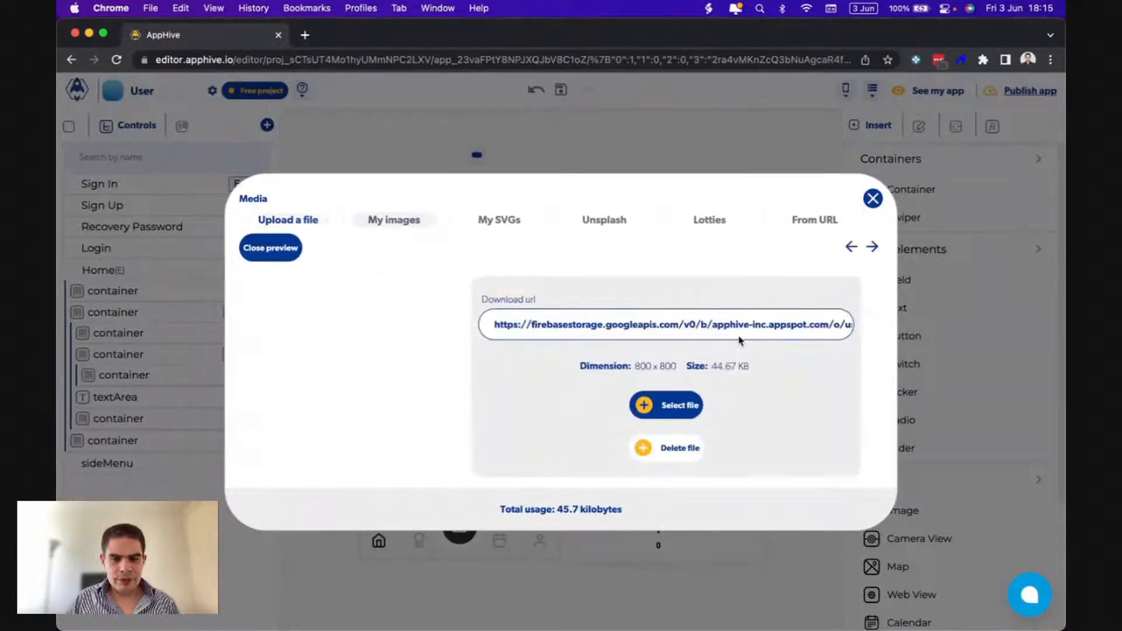
pyautogui.click(636, 328)
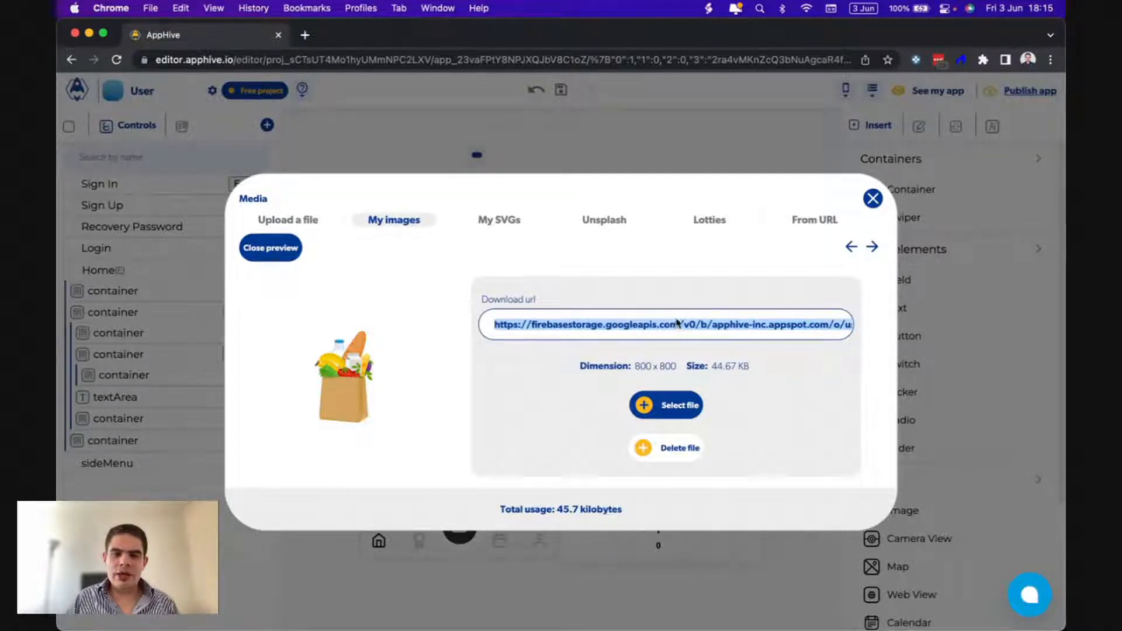
# In the cloud database's Categories collection, fill the Groceries record's image field with the copied download URL and save the record.
pyautogui.click(873, 199)
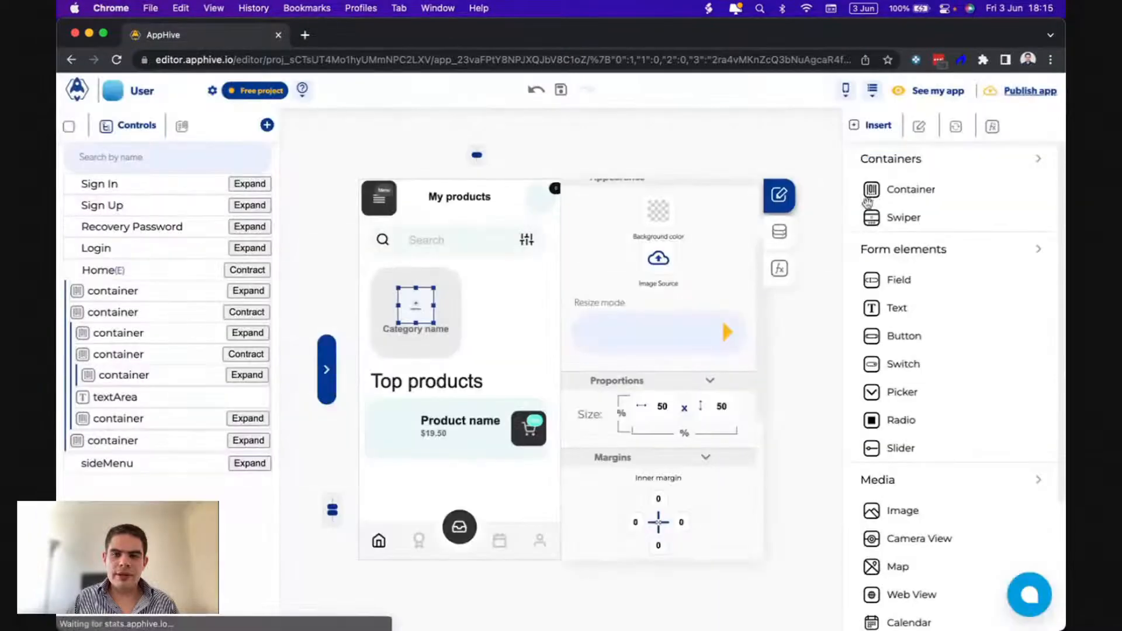
pyautogui.click(873, 91)
pyautogui.click(849, 124)
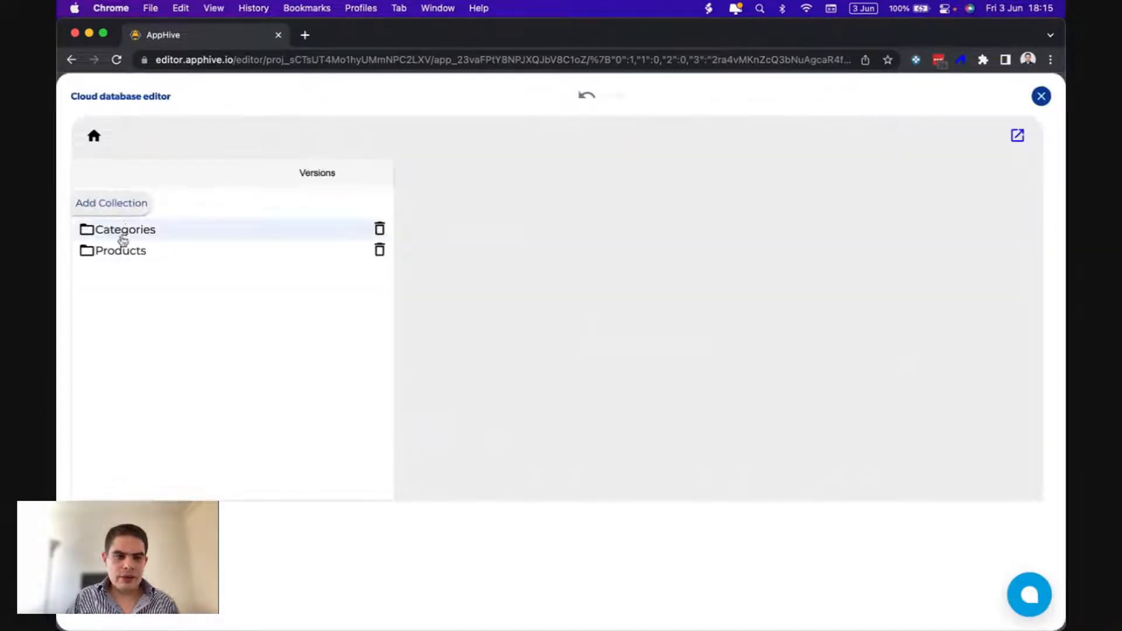
pyautogui.click(122, 234)
pyautogui.click(489, 485)
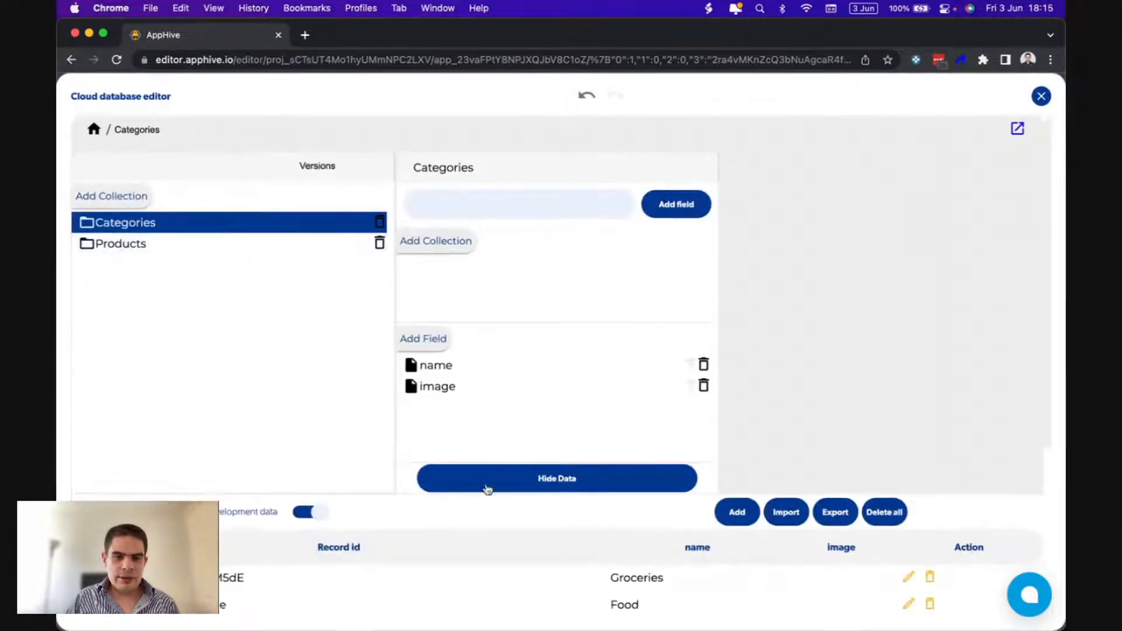
pyautogui.scroll(-4, 487, 489)
pyautogui.click(907, 345)
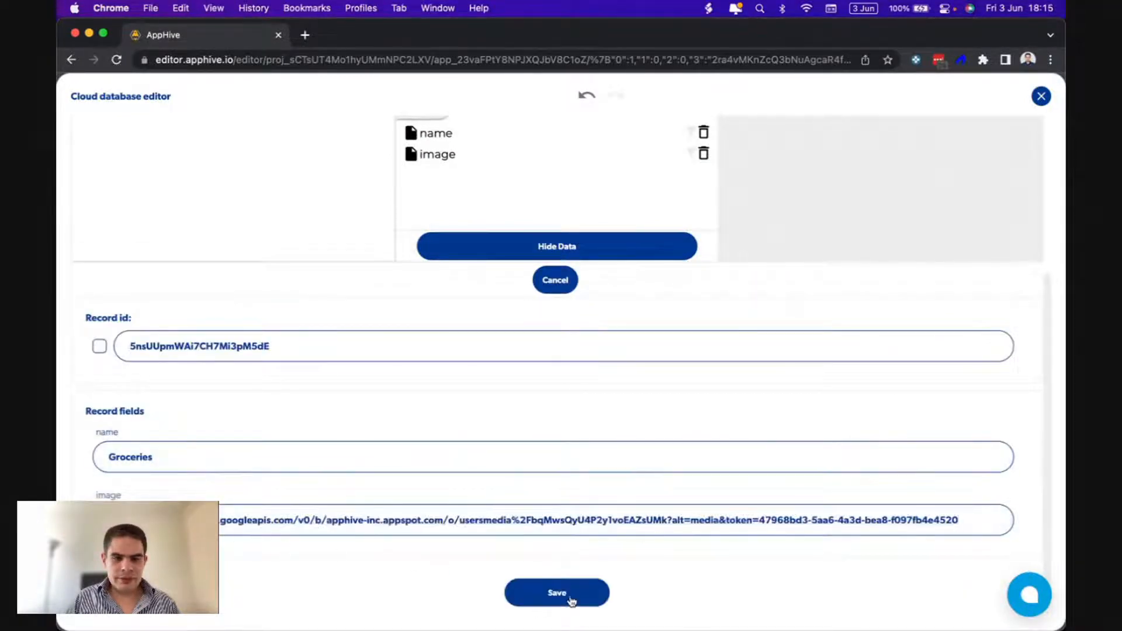
pyautogui.click(572, 602)
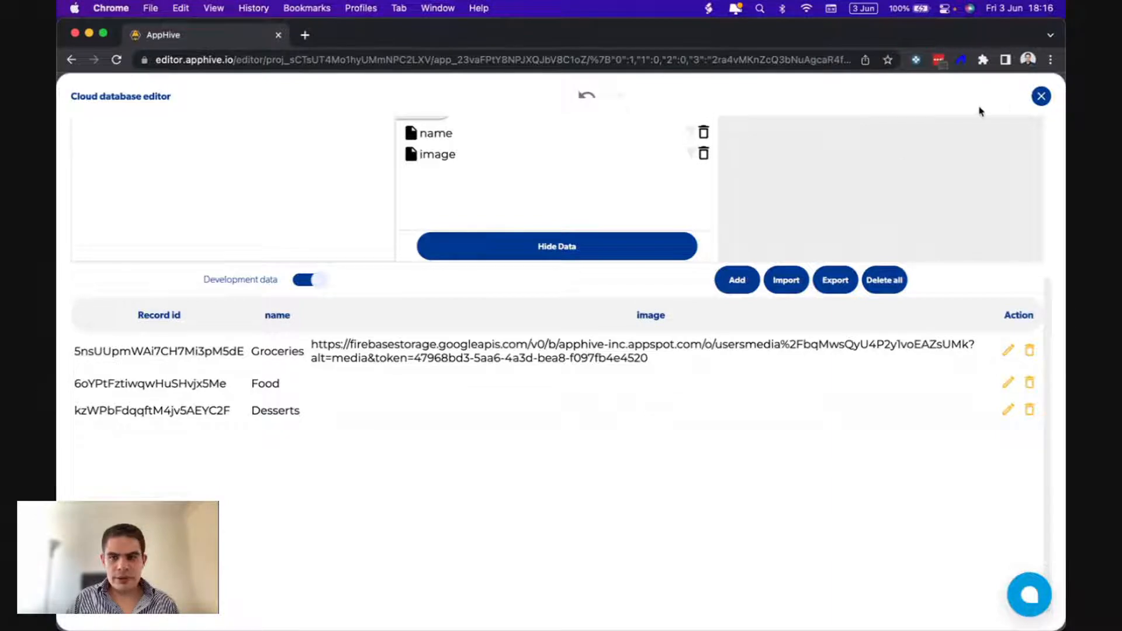
# Upload bag groceries_oval.webp from Downloads to the media library through the category card's image and copy its download URL.
pyautogui.click(1041, 96)
pyautogui.doubleClick(413, 309)
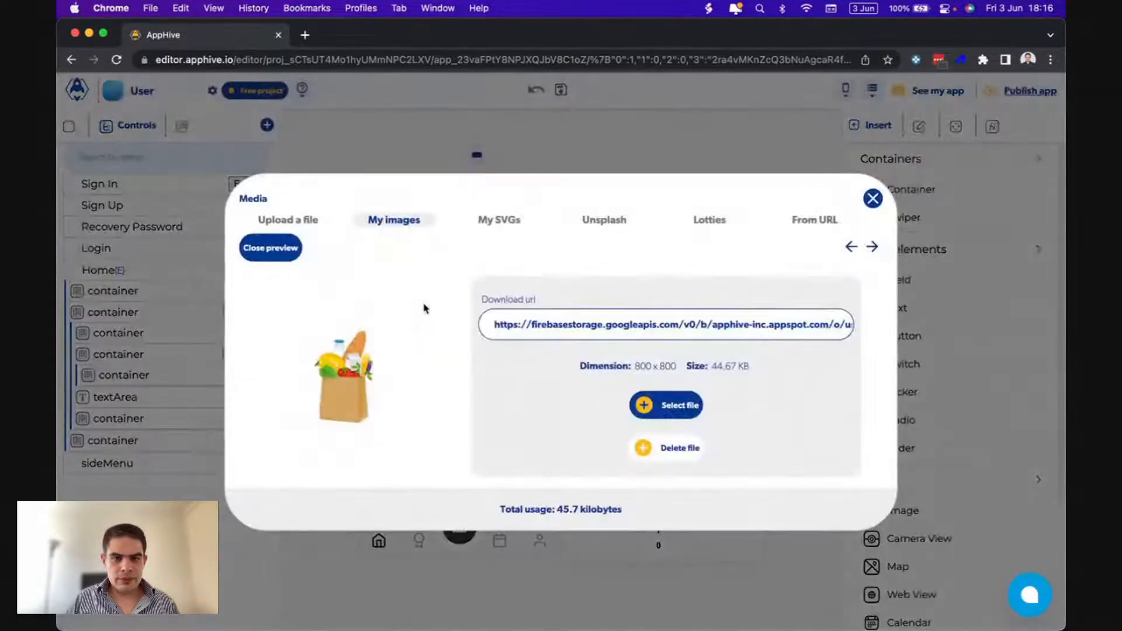
pyautogui.click(288, 221)
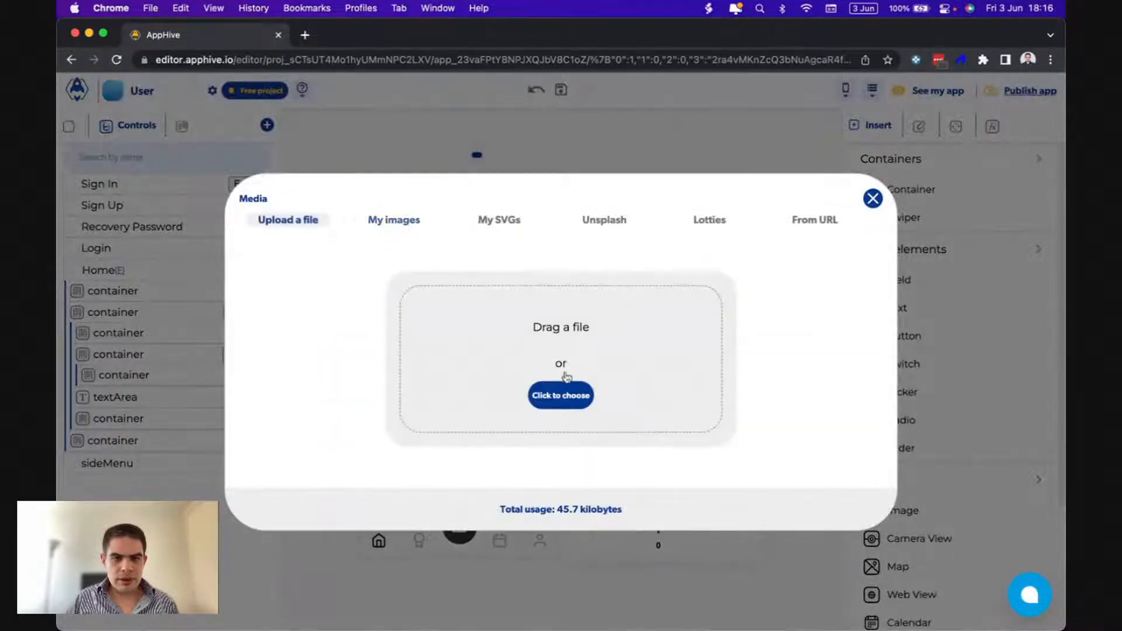
pyautogui.click(561, 393)
pyautogui.doubleClick(432, 259)
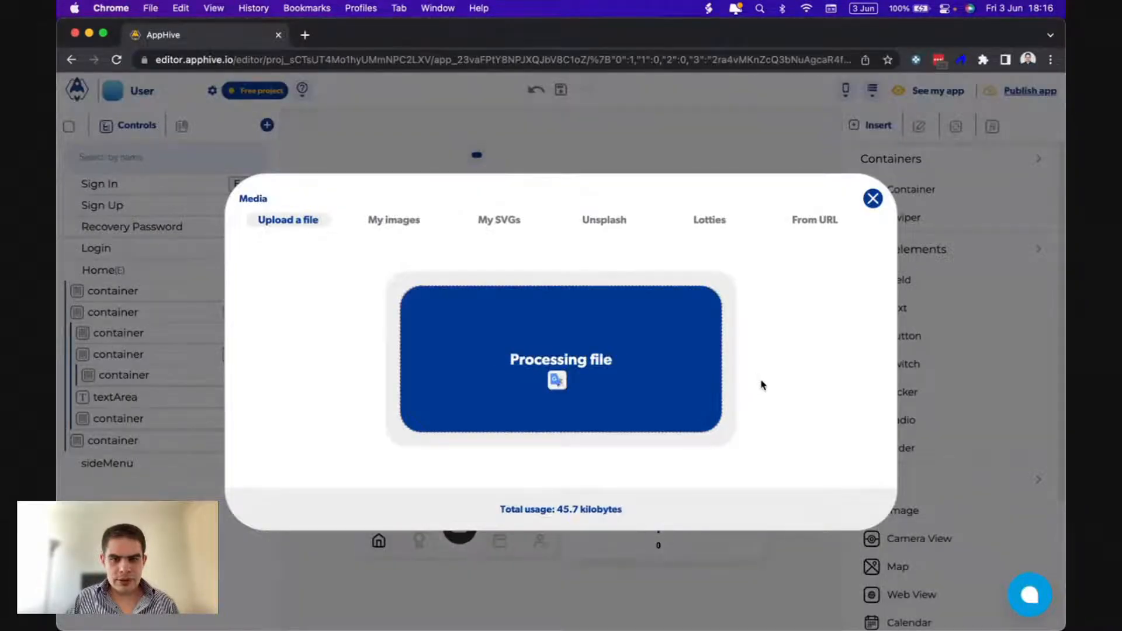
pyautogui.click(699, 327)
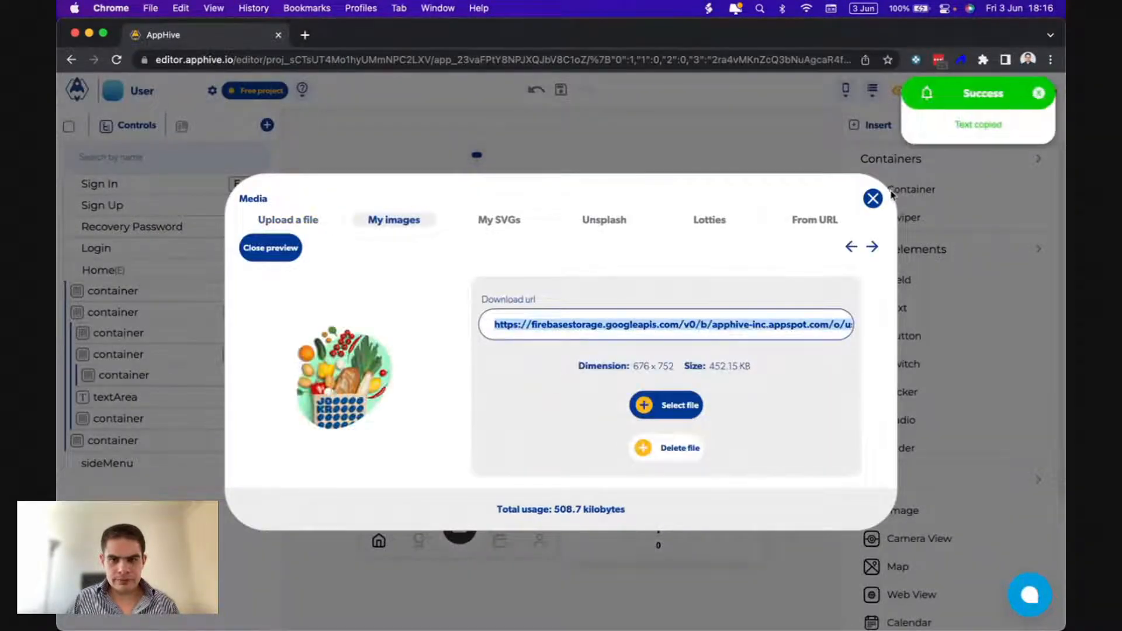
# In the cloud database's Categories collection, fill the Food record's image field with the copied download URL and save the record.
pyautogui.click(872, 199)
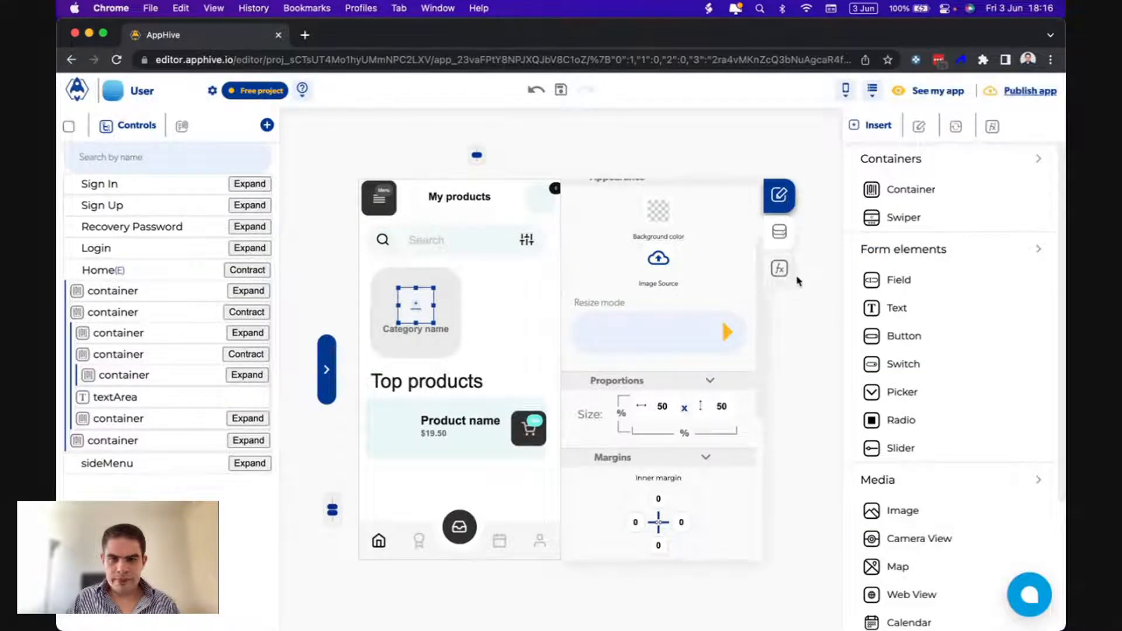
pyautogui.click(873, 89)
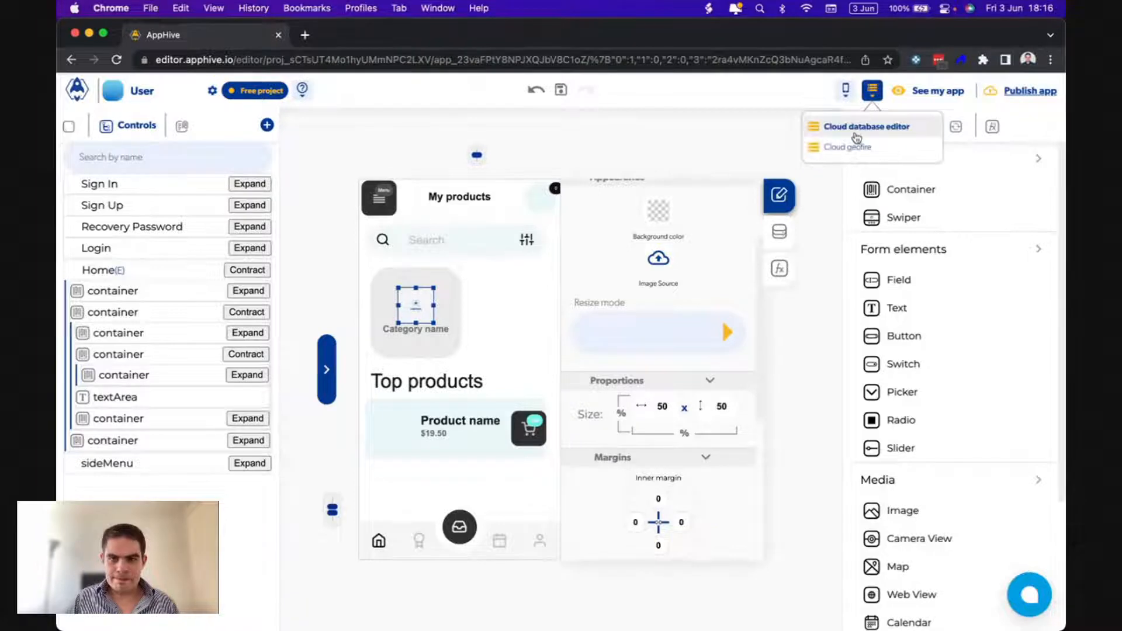
pyautogui.click(855, 130)
pyautogui.click(221, 235)
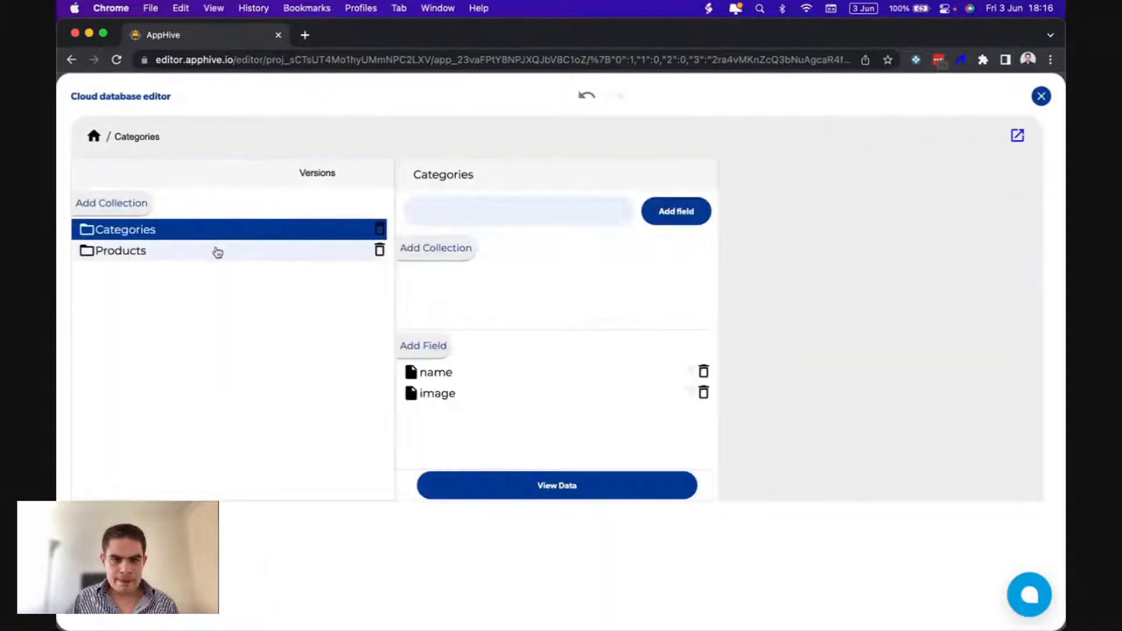
pyautogui.click(469, 484)
pyautogui.scroll(-4, 465, 483)
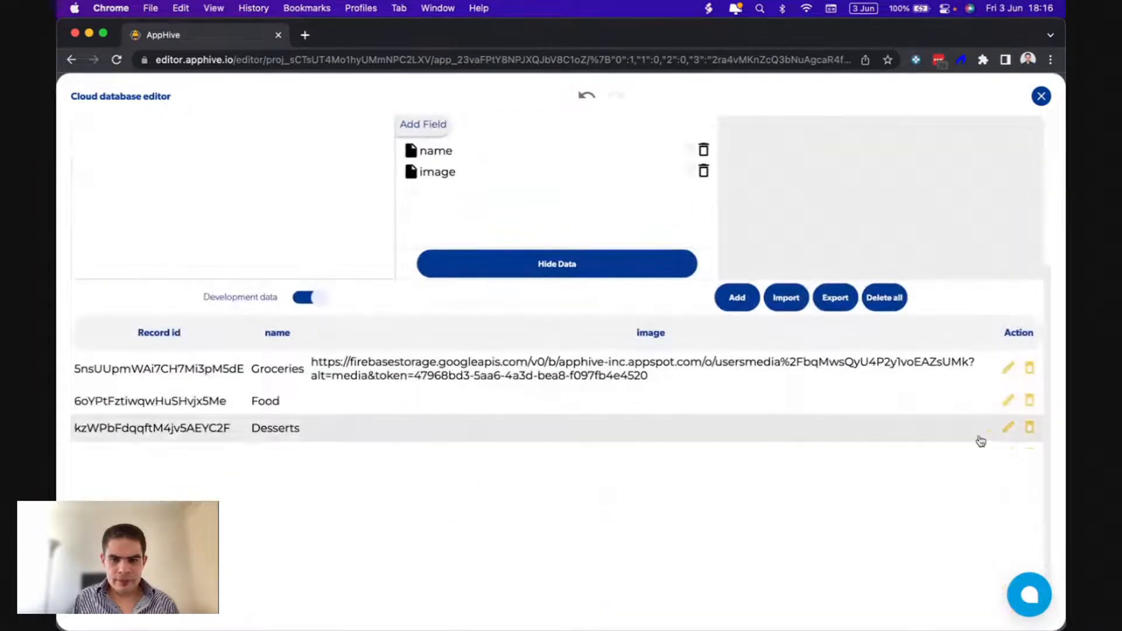
pyautogui.click(1005, 403)
pyautogui.click(404, 536)
pyautogui.press('super+v')
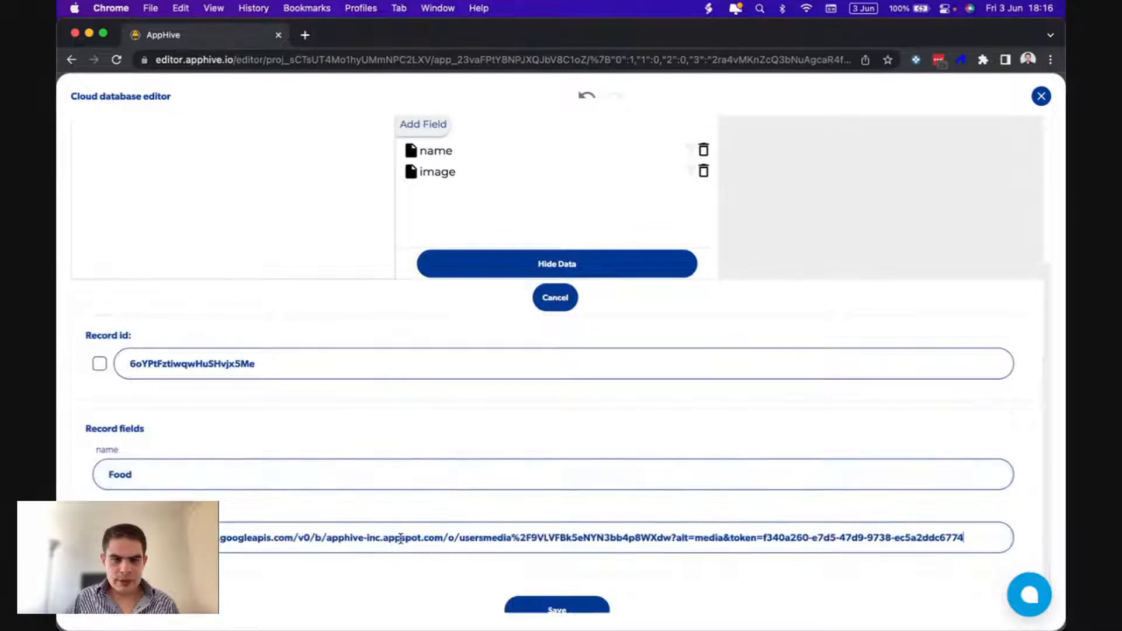
pyautogui.scroll(-1, 533, 544)
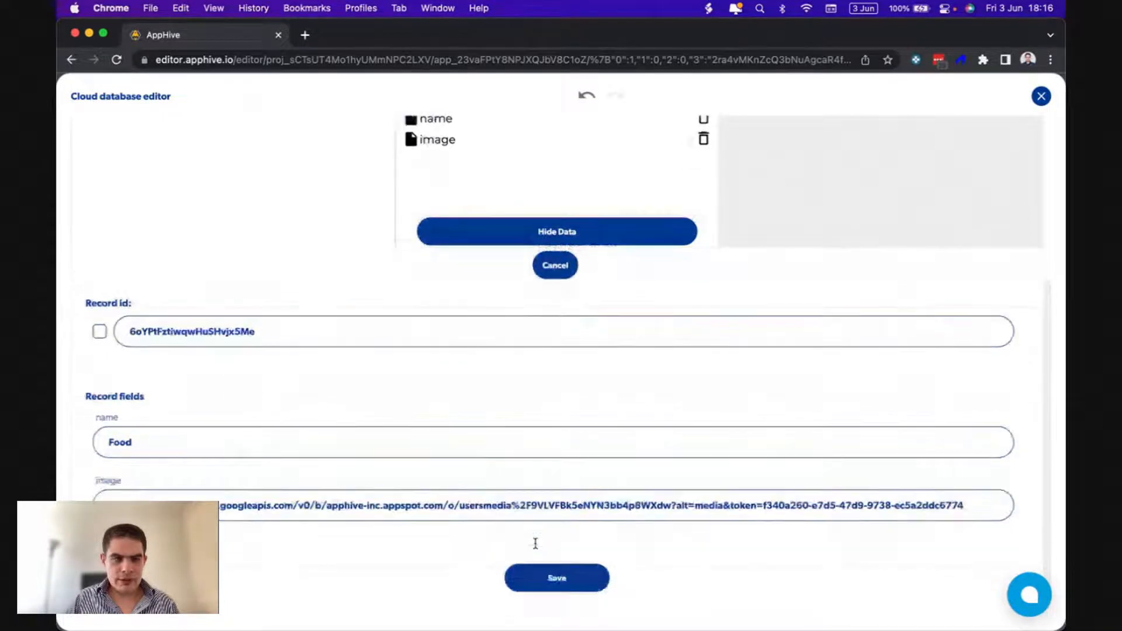
pyautogui.click(571, 575)
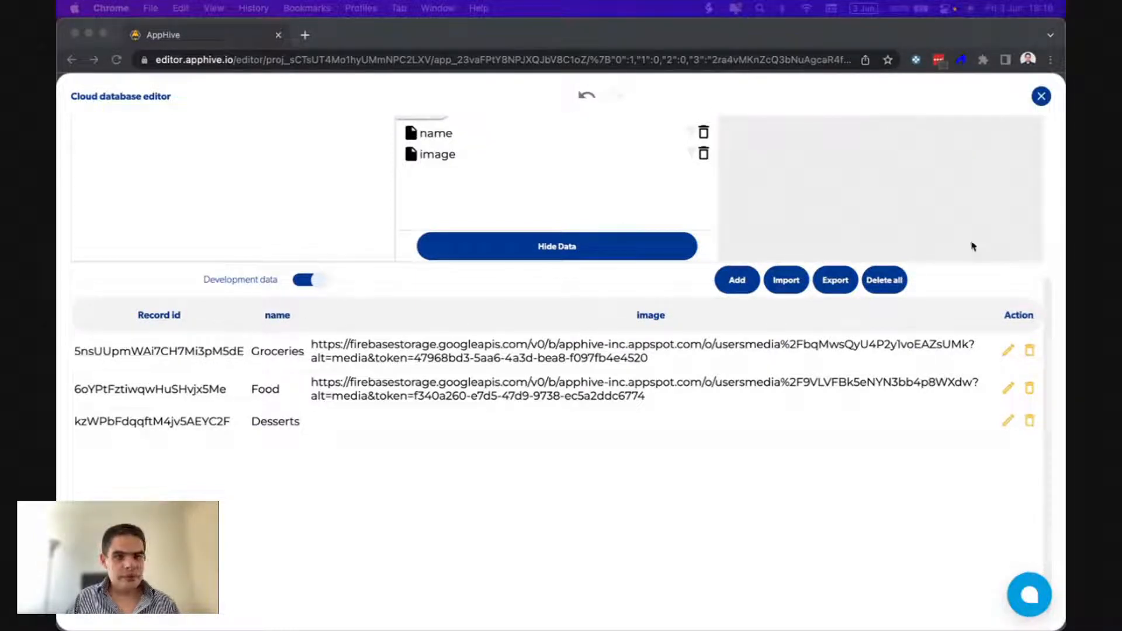
# Upload groceries.jpeg from Downloads to the media library and select it as the category card's image.
pyautogui.click(1038, 101)
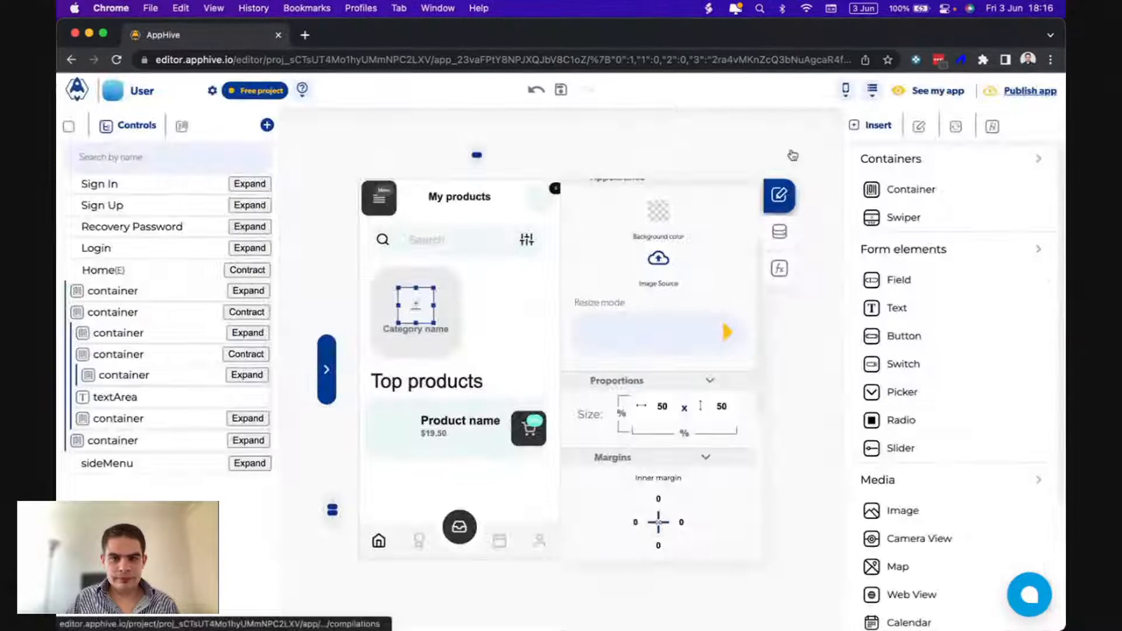
pyautogui.doubleClick(418, 310)
pyautogui.click(275, 251)
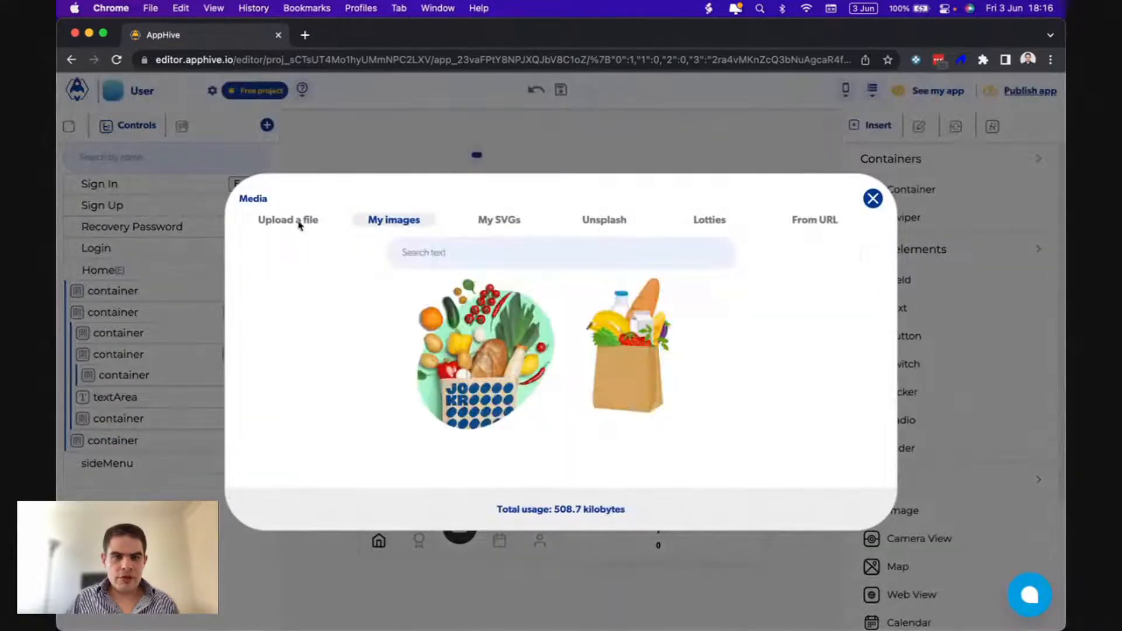
pyautogui.click(301, 220)
pyautogui.click(559, 400)
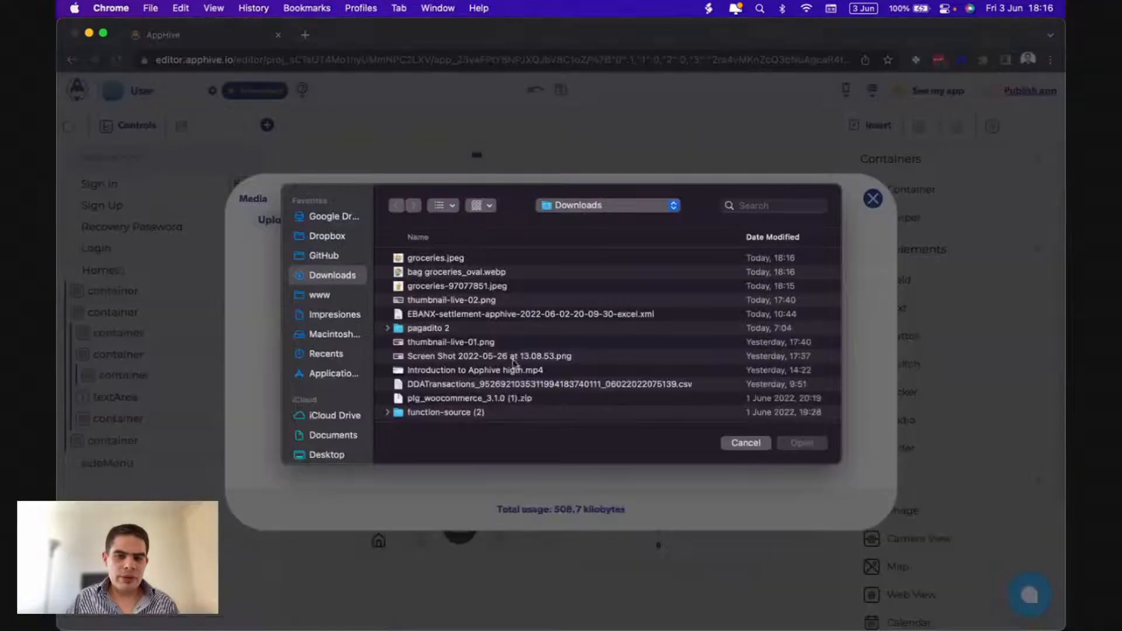
pyautogui.doubleClick(428, 264)
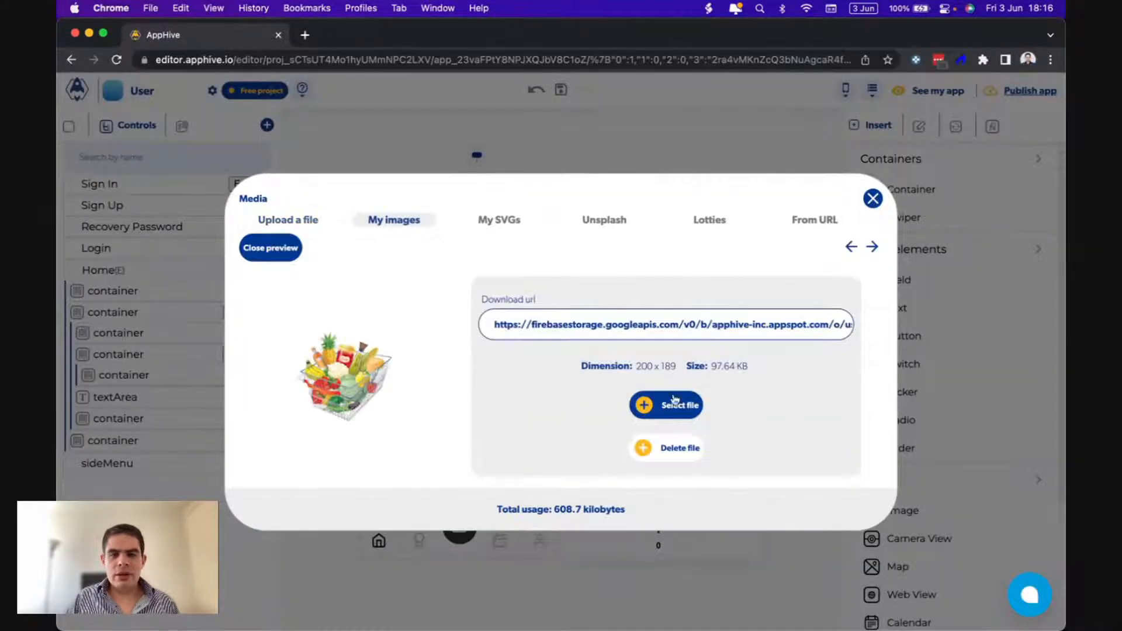
pyautogui.click(676, 404)
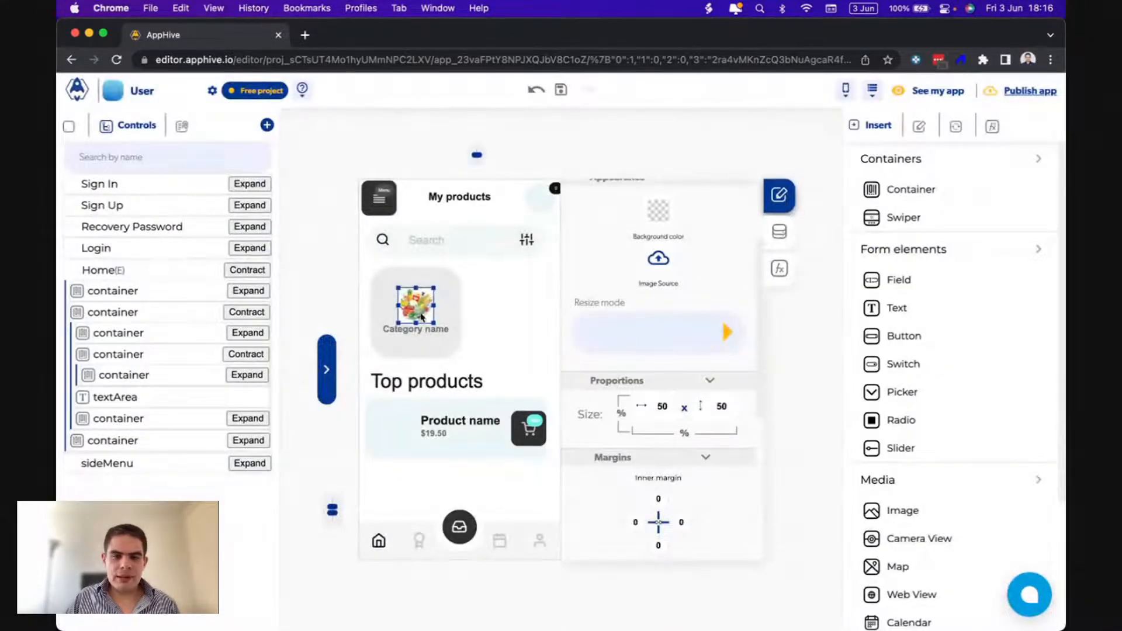
# Copy the download URL of the category card's image from the media library and close the library.
pyautogui.click(423, 316)
pyautogui.click(585, 326)
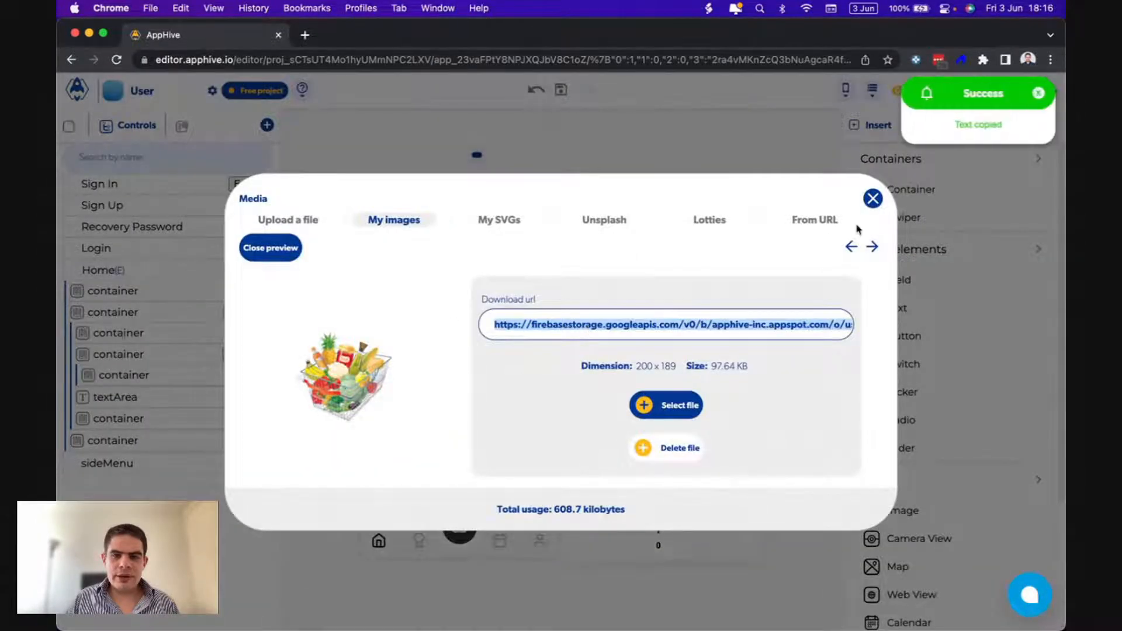
pyautogui.click(873, 198)
# In the cloud database's Categories collection, fill the Desserts record's image field with the copied download URL, save the record and close the database editor.
pyautogui.click(876, 92)
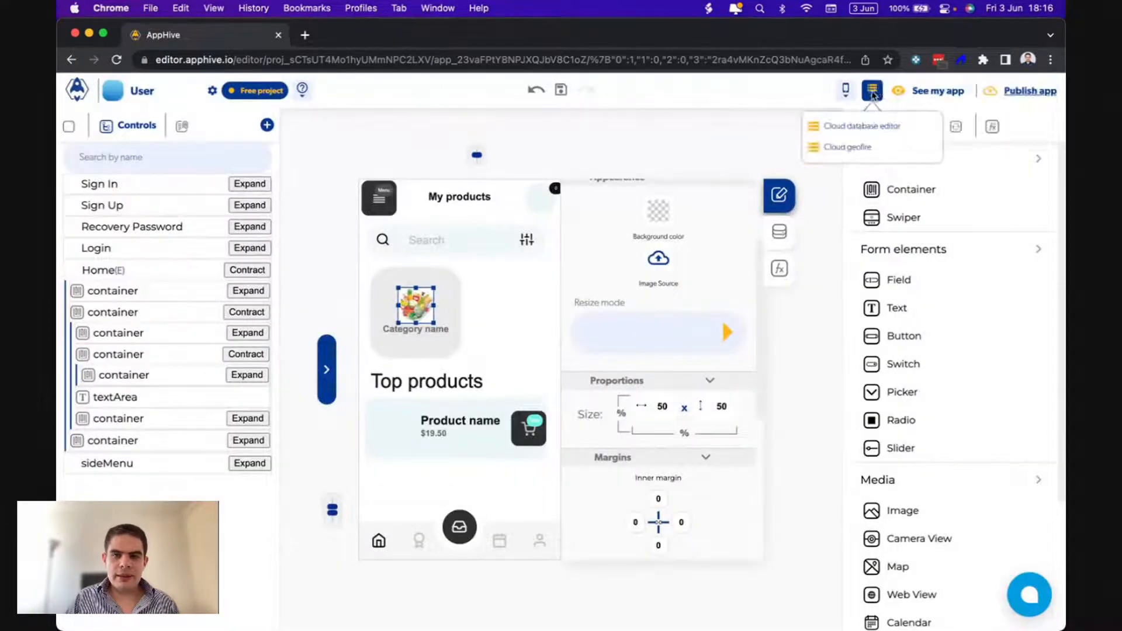
pyautogui.click(863, 134)
pyautogui.click(158, 250)
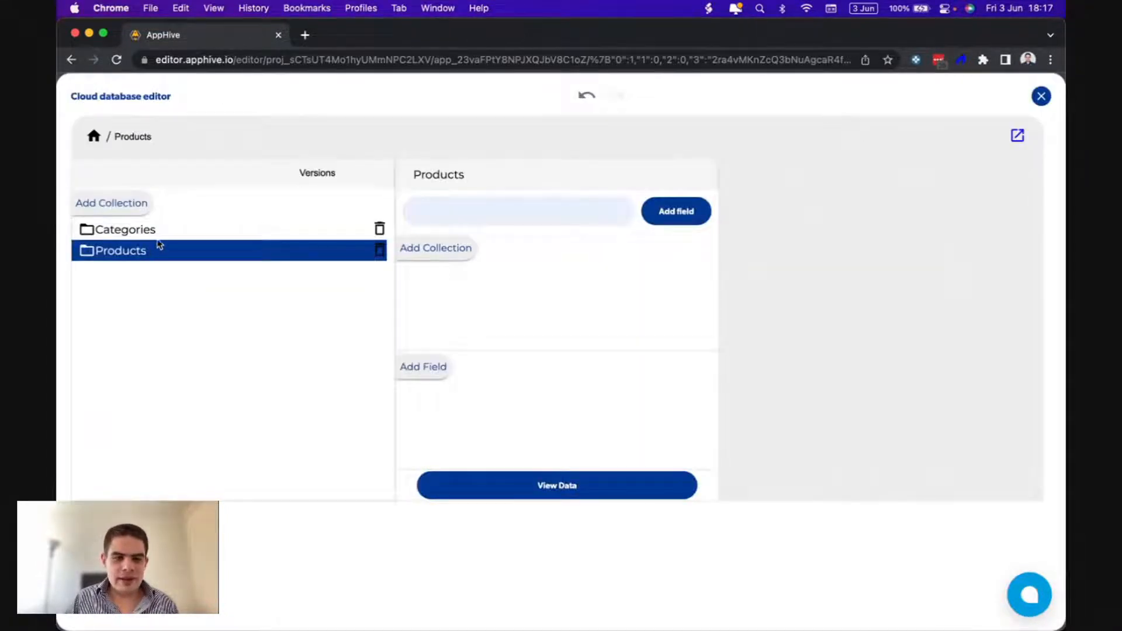
pyautogui.click(156, 230)
pyautogui.click(513, 483)
pyautogui.scroll(-5, 538, 476)
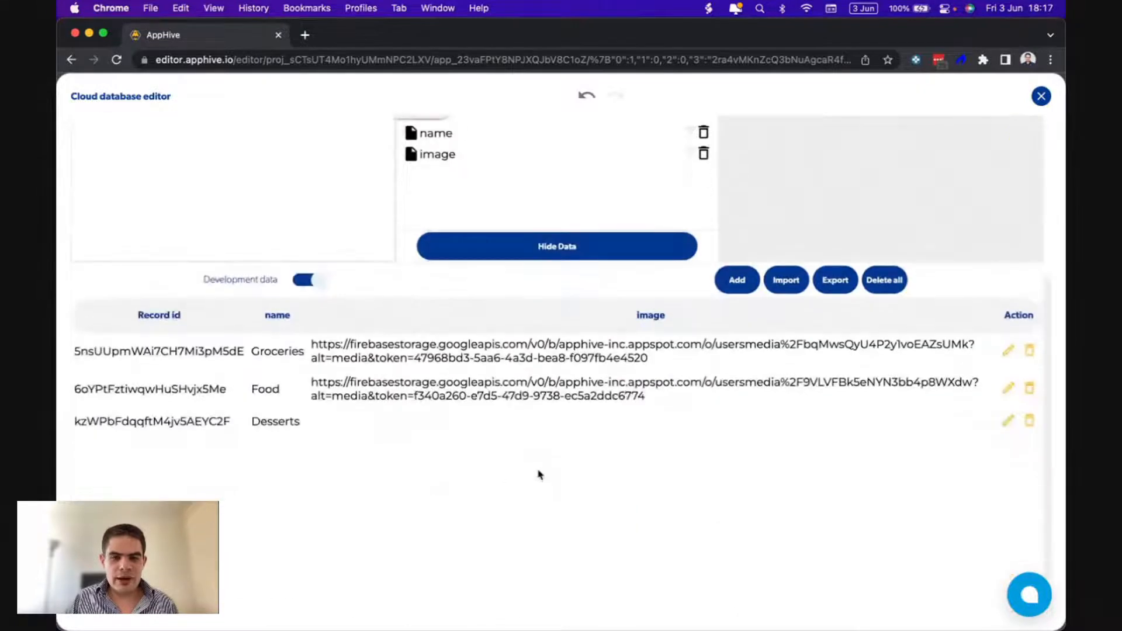
pyautogui.click(1006, 422)
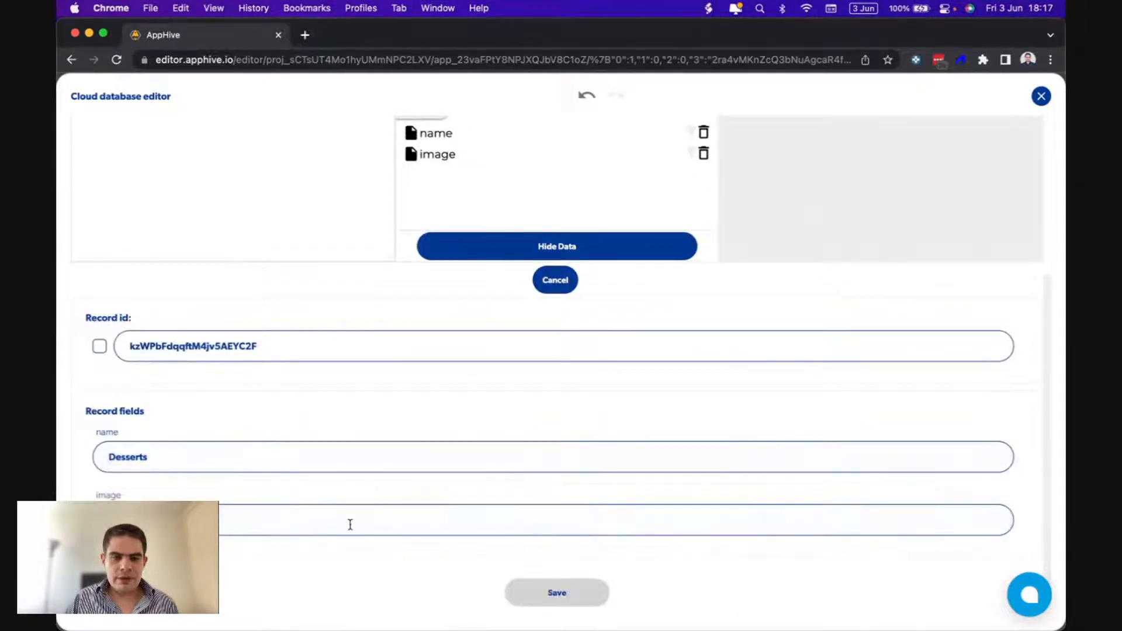
pyautogui.click(350, 524)
pyautogui.press('super+v')
pyautogui.click(545, 591)
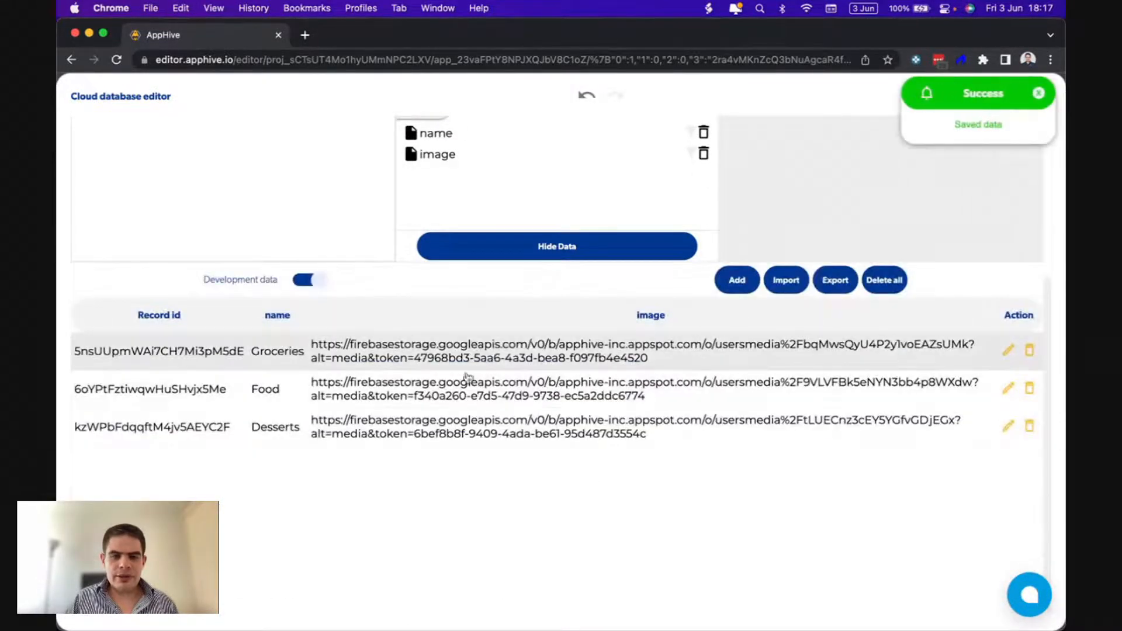
pyautogui.scroll(4, 781, 259)
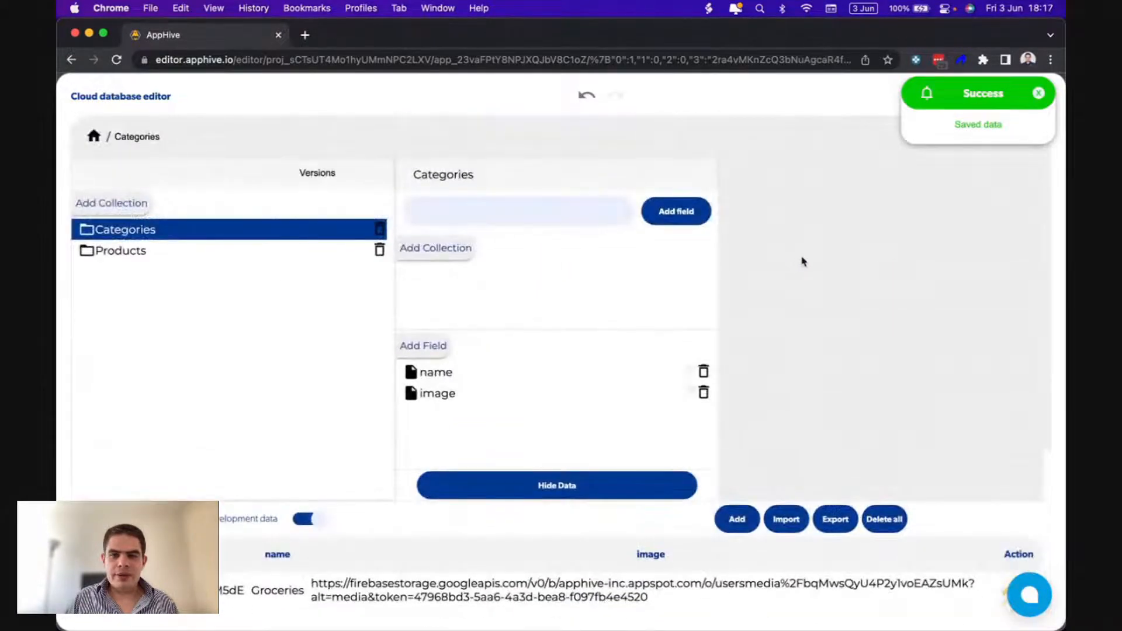
pyautogui.click(1041, 97)
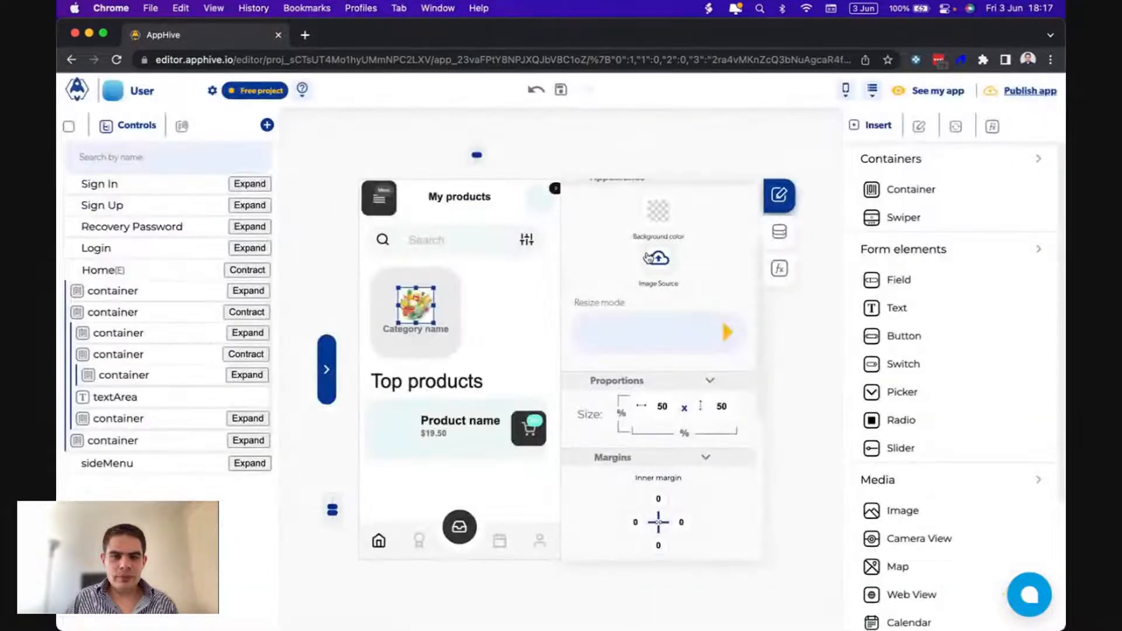
pyautogui.click(737, 610)
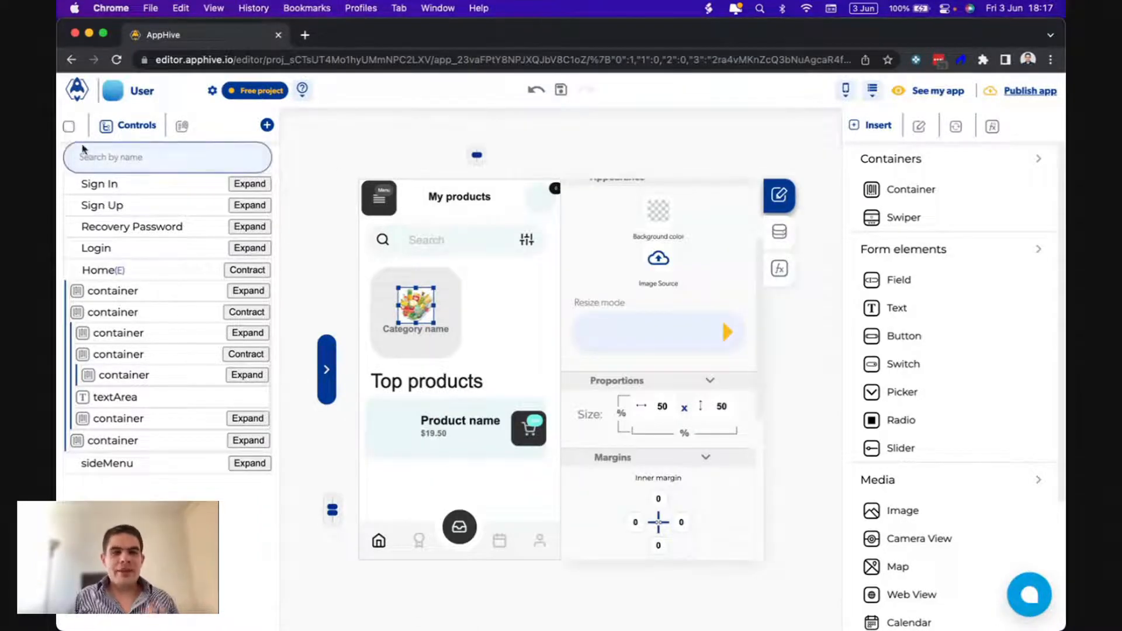
# Add an onLoad event to the Login screen and give it the Is Logged In? user function.
pyautogui.click(68, 127)
pyautogui.click(93, 260)
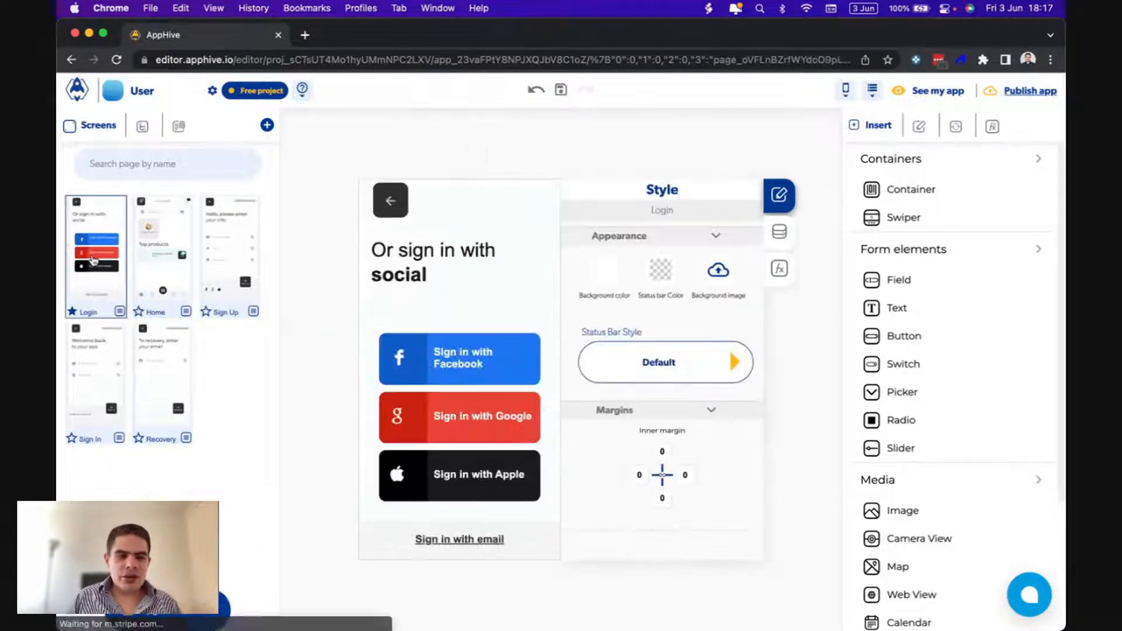
pyautogui.click(784, 278)
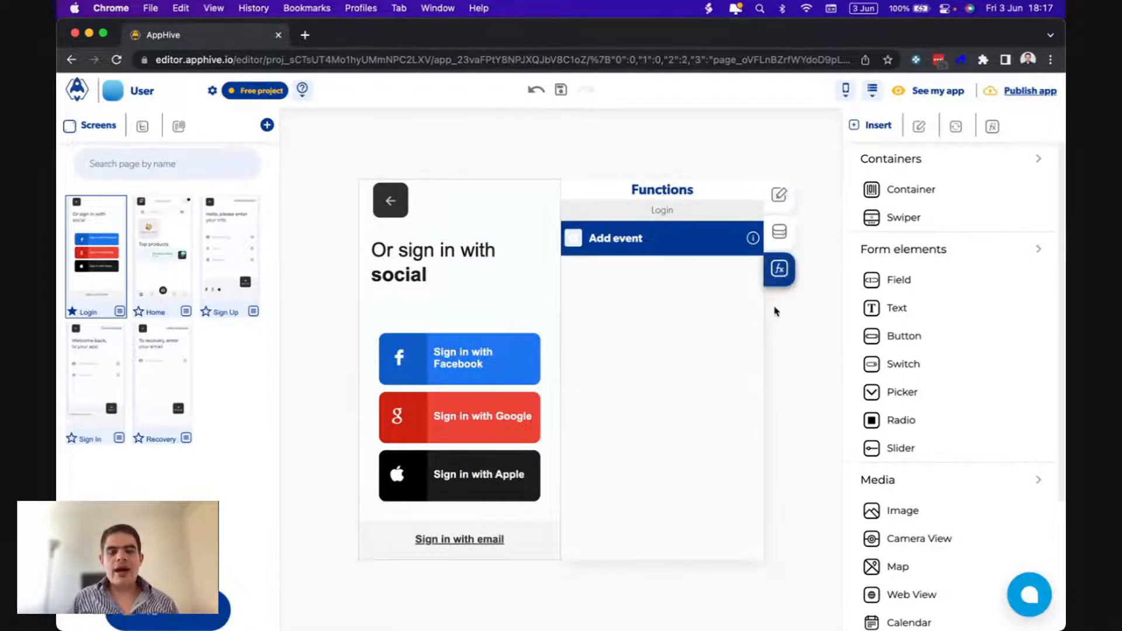
pyautogui.click(574, 242)
pyautogui.click(576, 261)
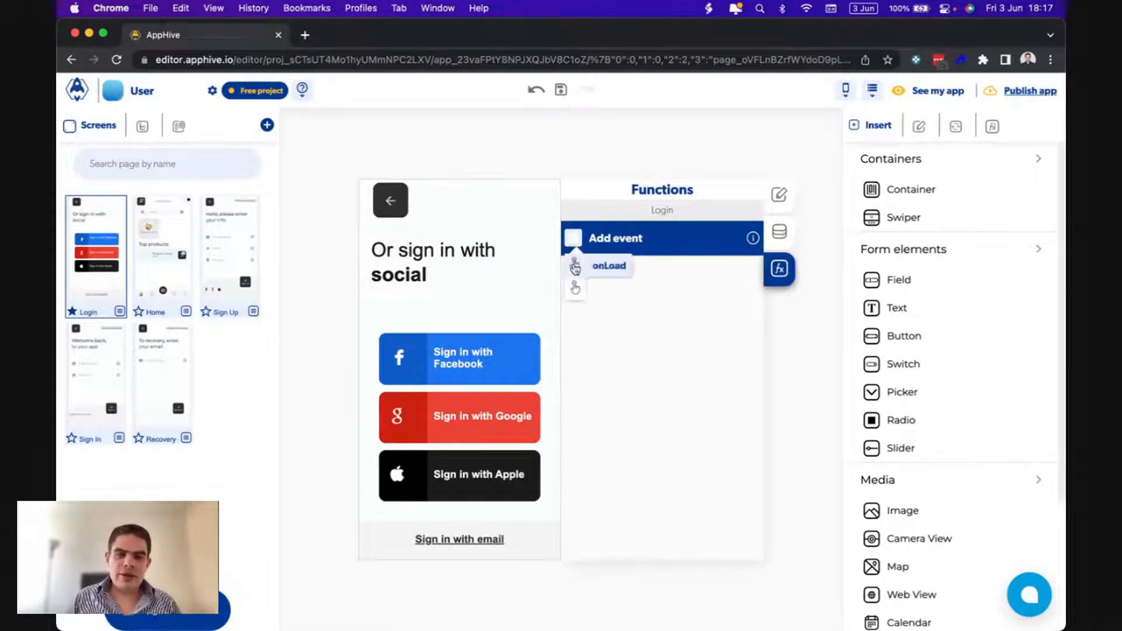
pyautogui.click(575, 269)
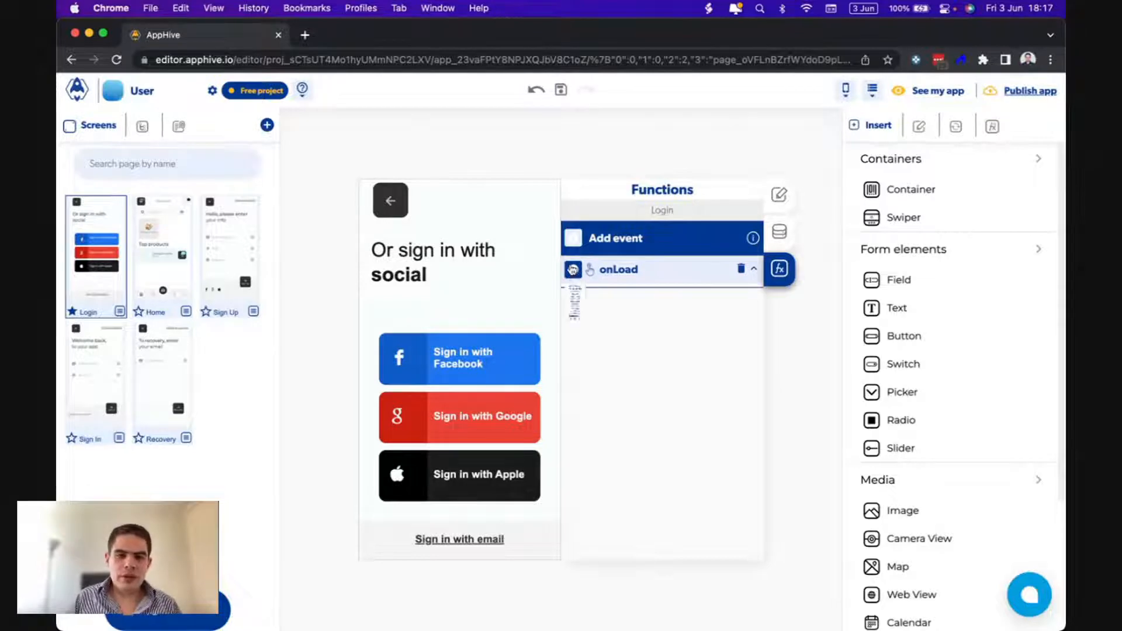
pyautogui.moveTo(574, 357)
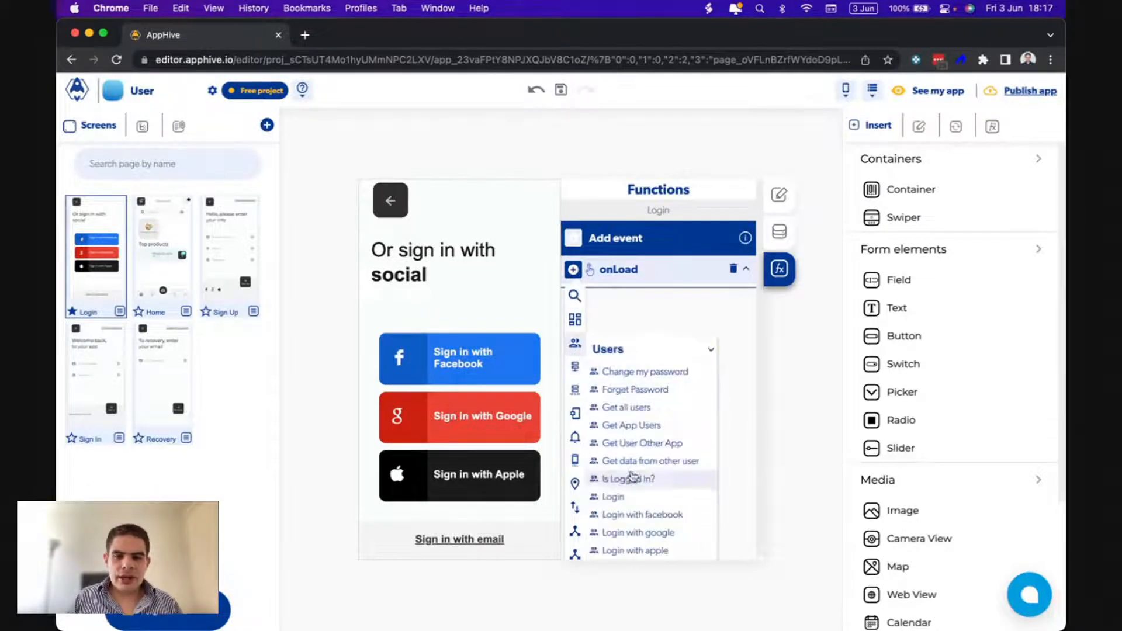
pyautogui.click(631, 478)
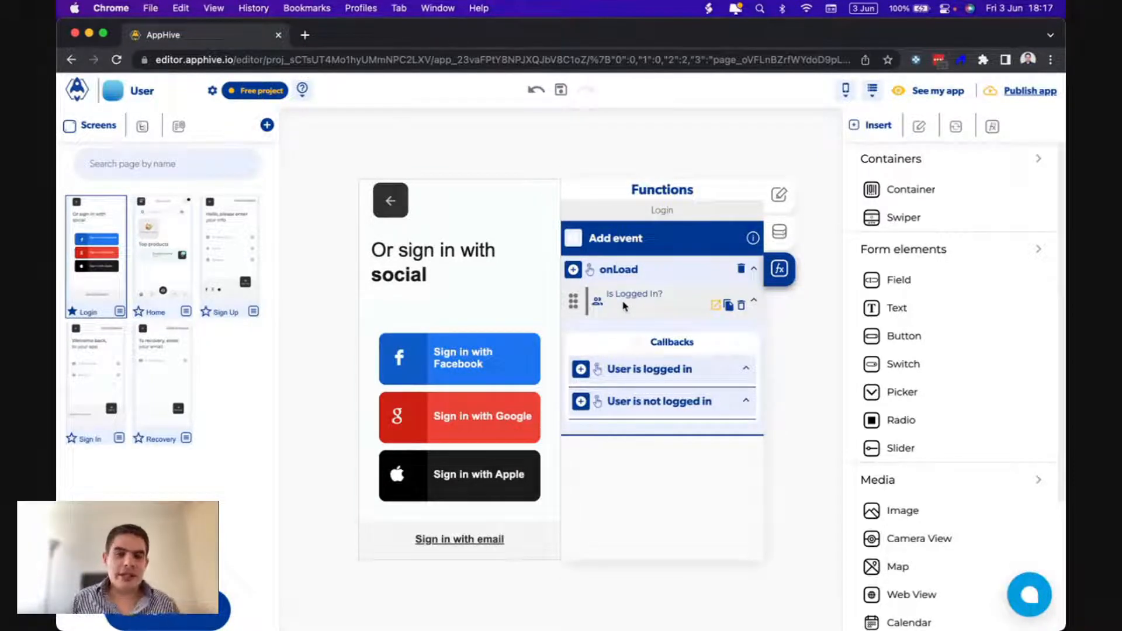
# For the User is logged in callback, add Replace screen to Home with SlideTop transition and Regular speed, and view the app in the QuickTime preview.
pyautogui.click(582, 369)
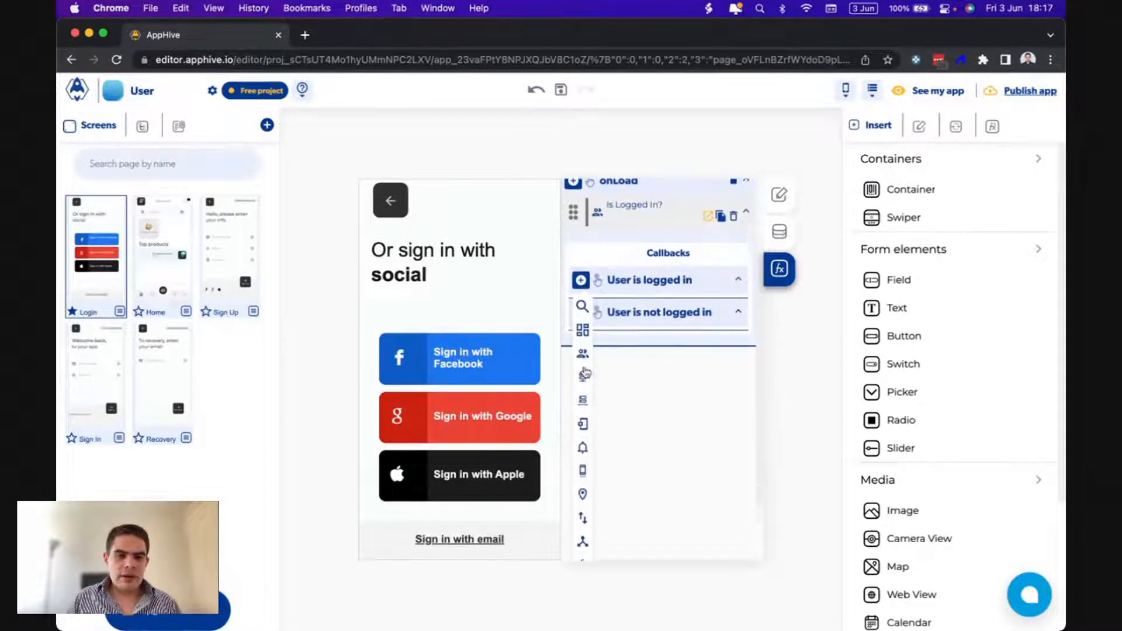
pyautogui.moveTo(582, 519)
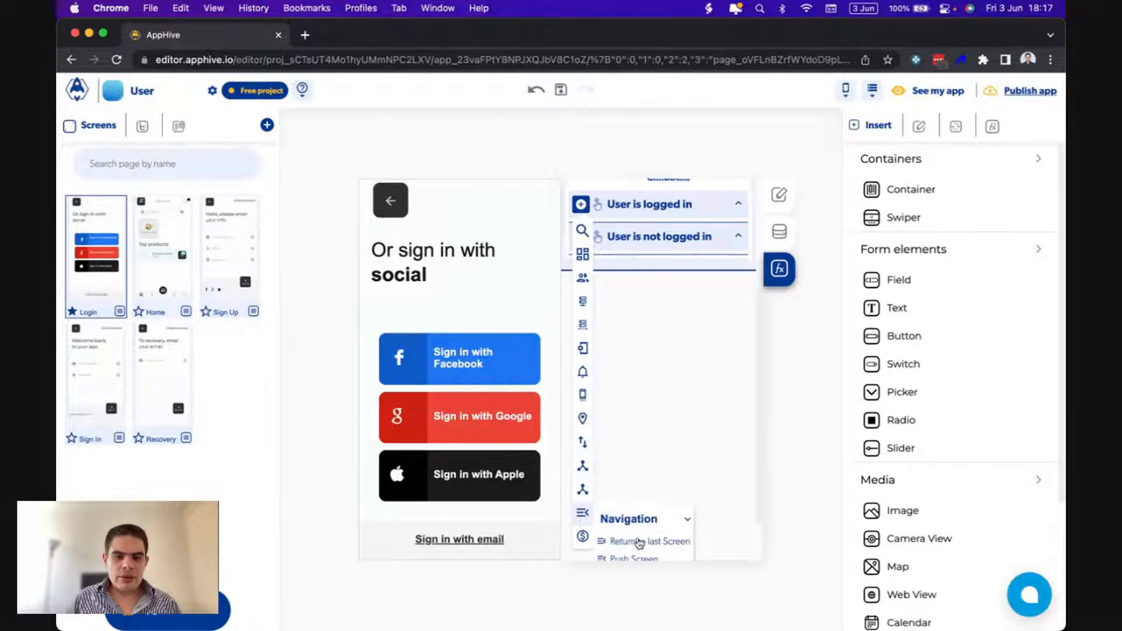
pyautogui.click(657, 549)
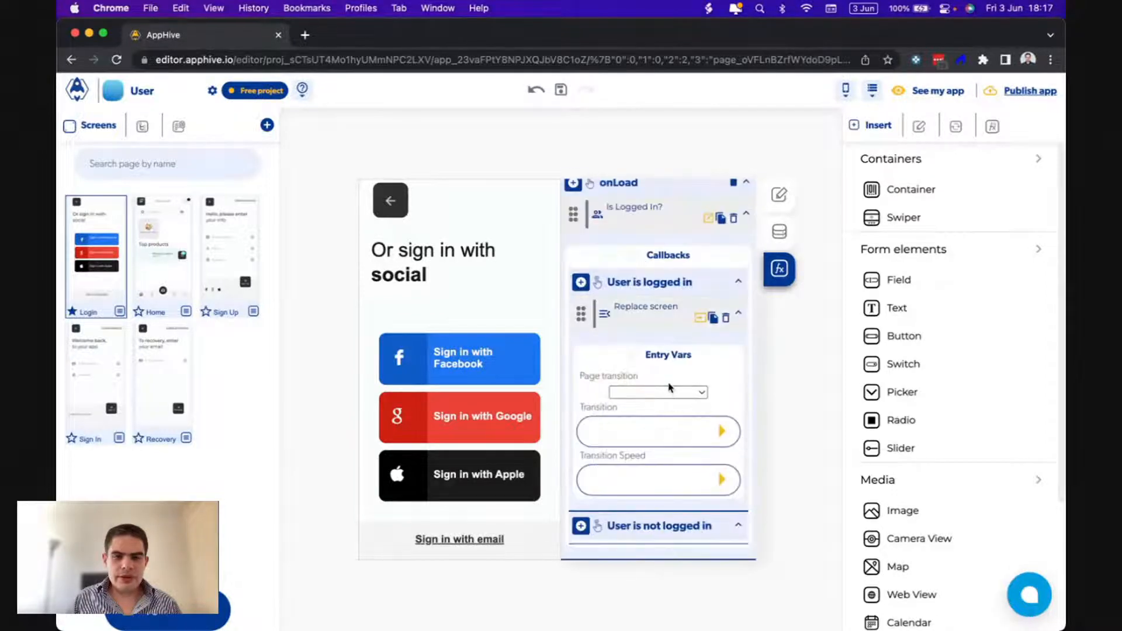
pyautogui.click(673, 389)
pyautogui.click(656, 412)
pyautogui.click(721, 432)
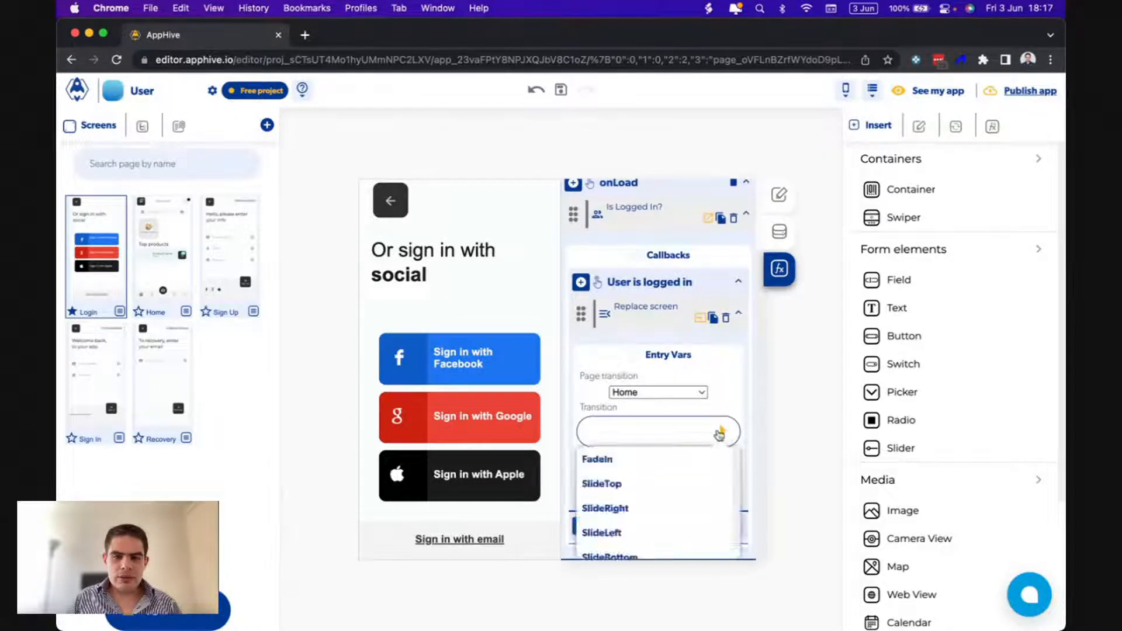
pyautogui.click(738, 484)
pyautogui.click(722, 479)
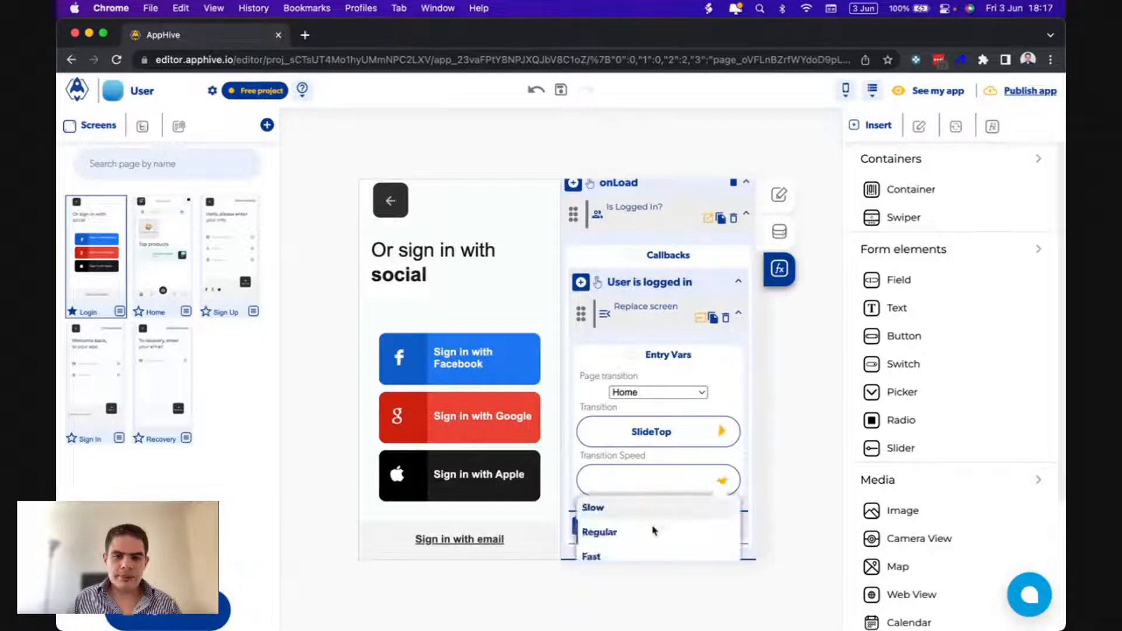
pyautogui.click(654, 530)
pyautogui.scroll(2, 687, 311)
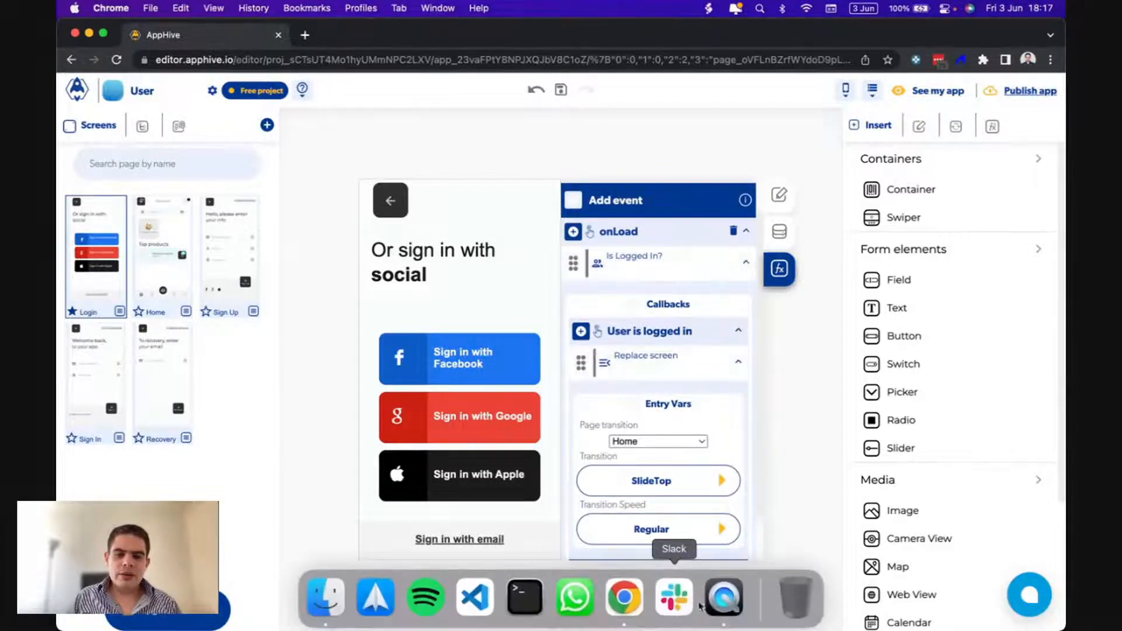
pyautogui.click(724, 594)
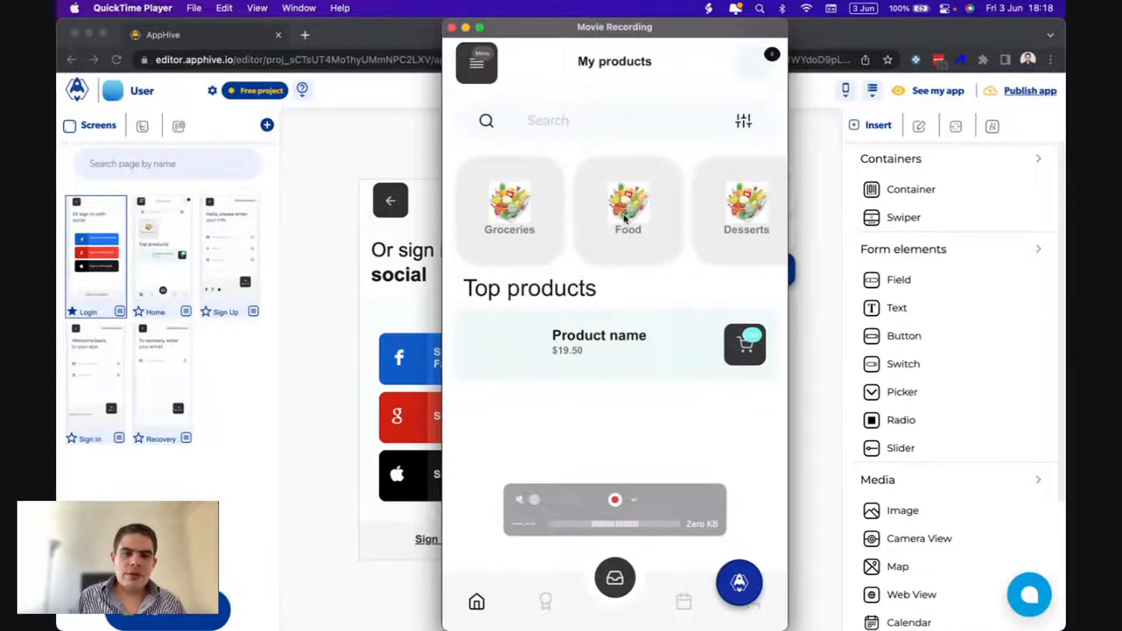
# Open the list data settings of the Add collections to UI function in the Home screen's onLoad event.
pyautogui.click(158, 275)
pyautogui.click(158, 275)
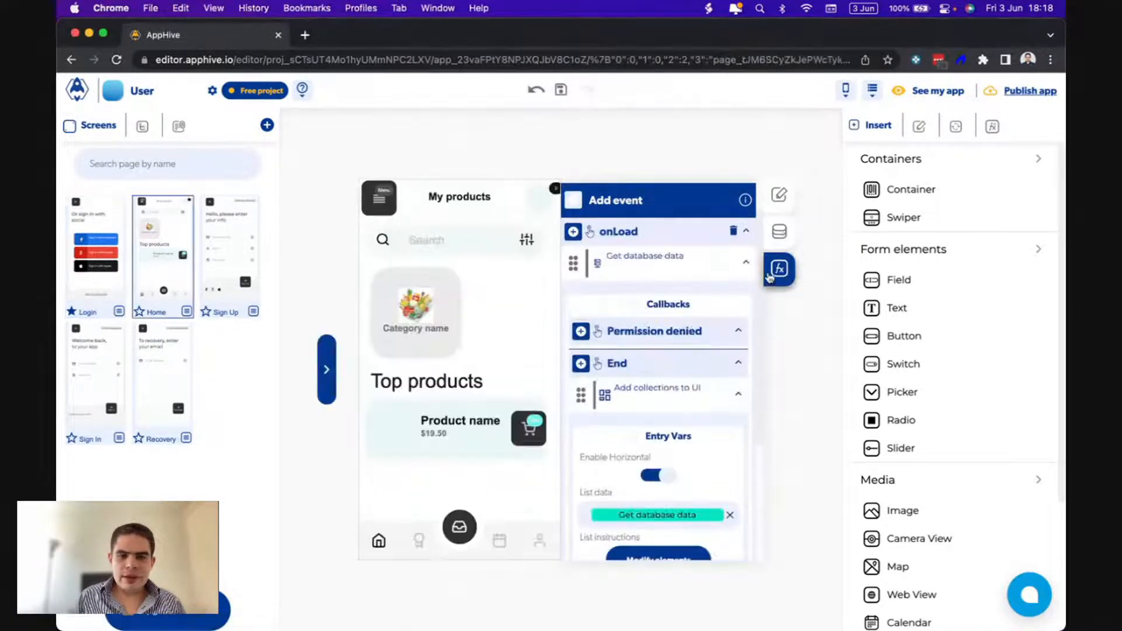
pyautogui.scroll(-3, 669, 497)
pyautogui.click(649, 468)
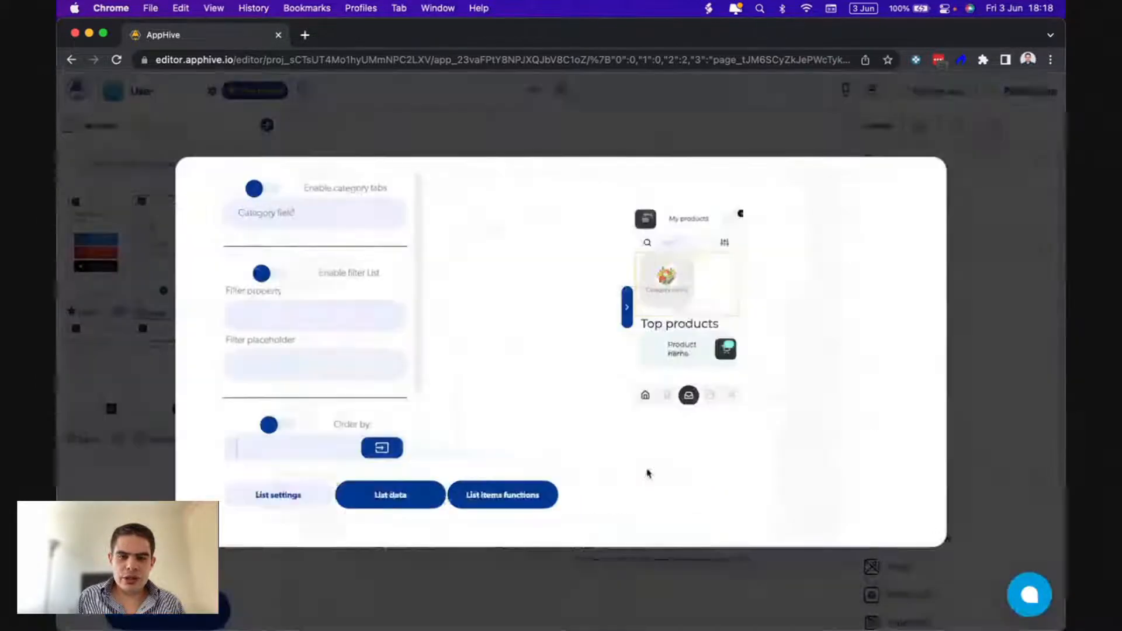
pyautogui.click(407, 496)
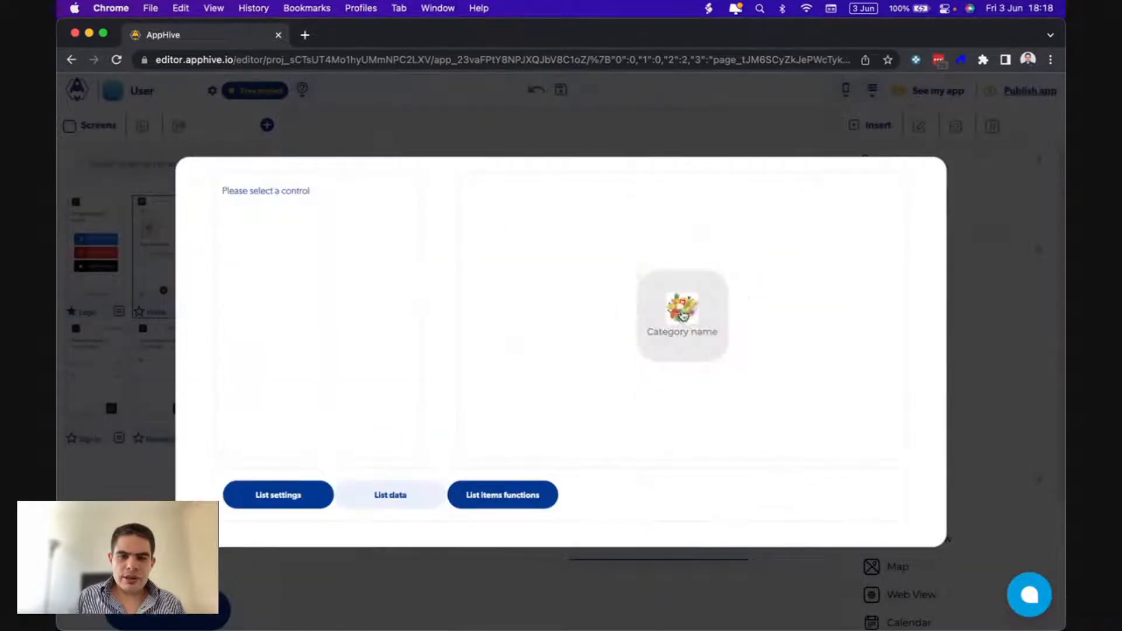
# Bind the category image's src property to the list context attribute image and close the list settings.
pyautogui.click(683, 307)
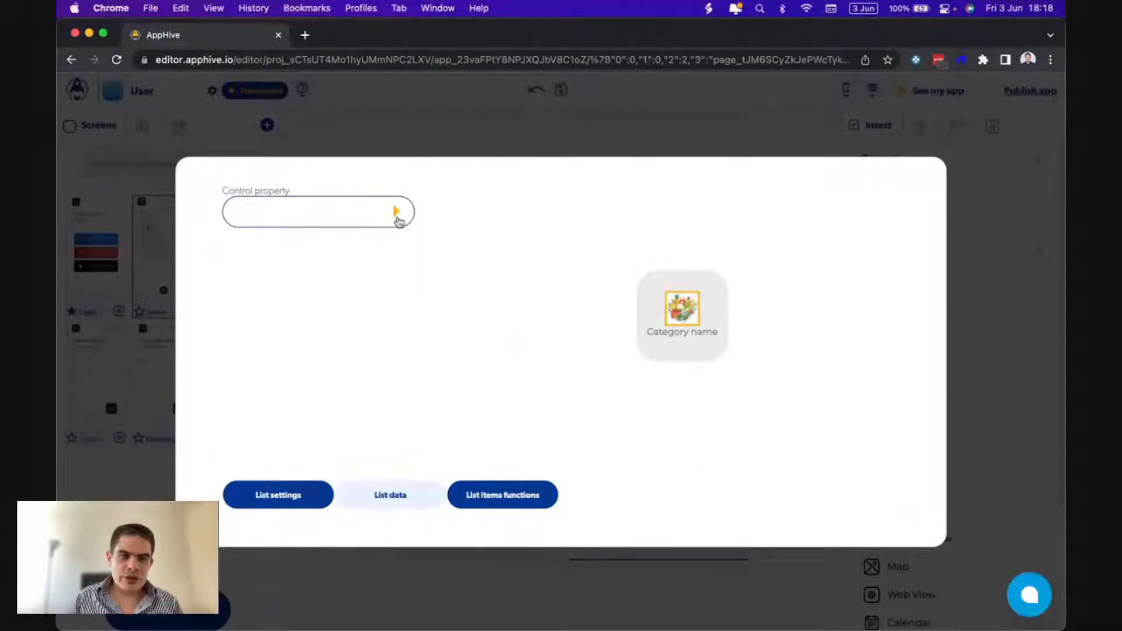
pyautogui.click(399, 221)
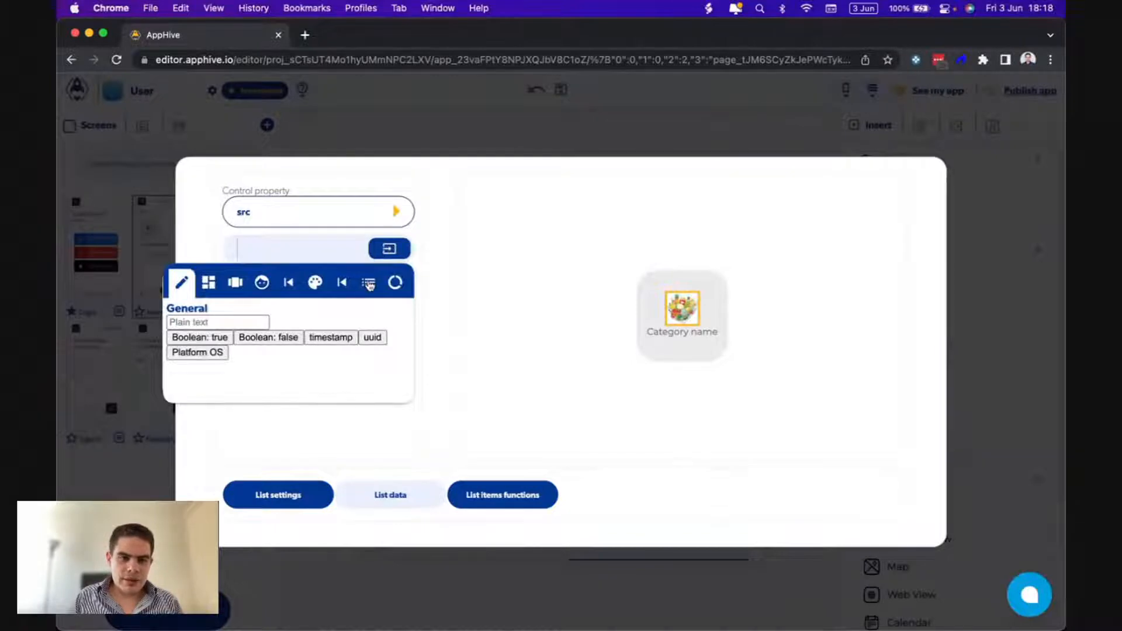
pyautogui.click(370, 283)
pyautogui.click(292, 363)
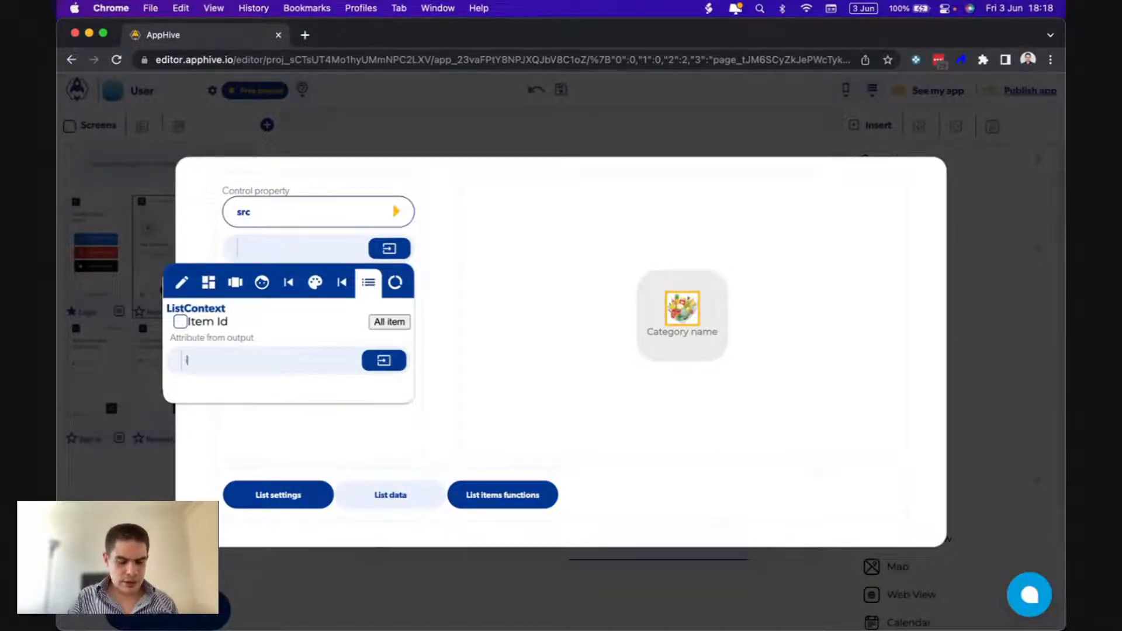
pyautogui.write('image')
pyautogui.doubleClick(195, 360)
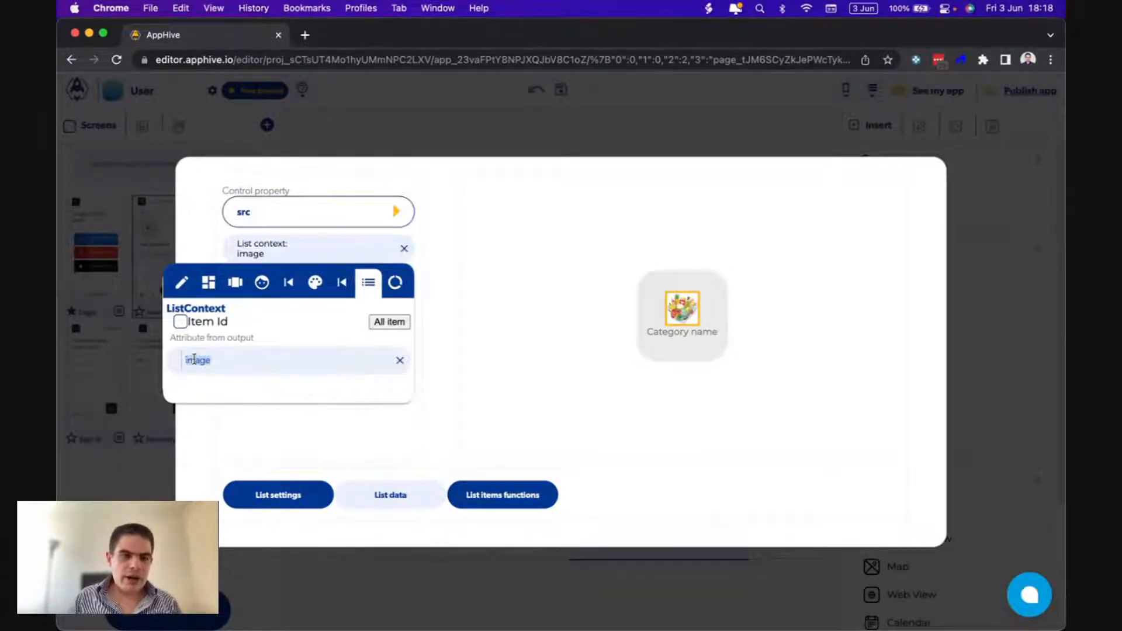
pyautogui.click(214, 362)
pyautogui.scroll(10, 214, 362)
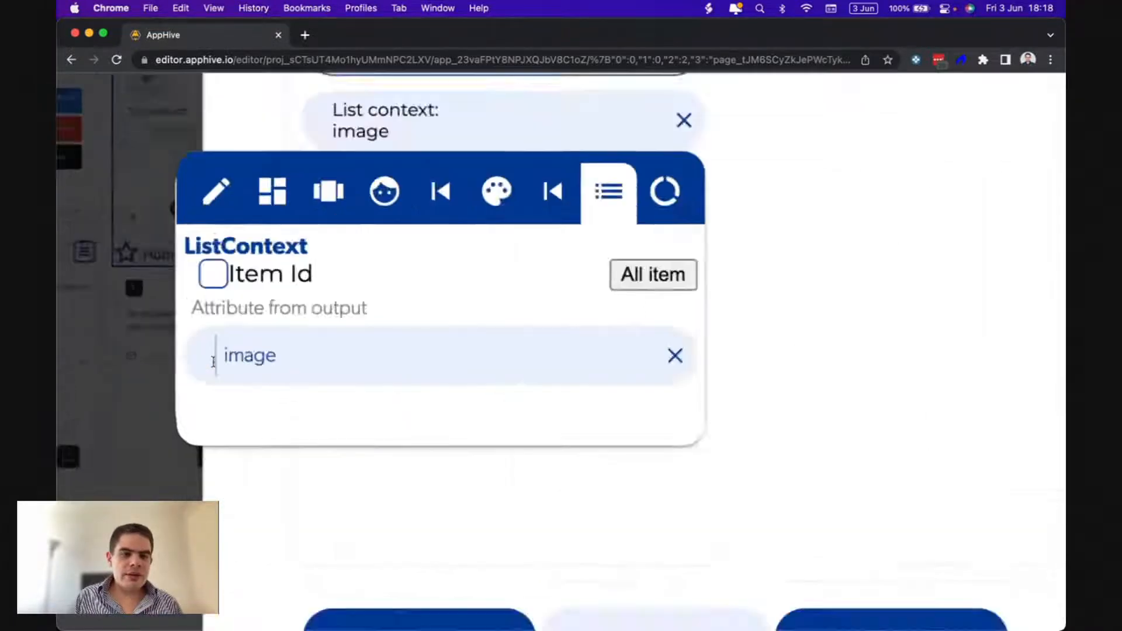
pyautogui.scroll(-3, 318, 351)
pyautogui.scroll(-7, 318, 351)
pyautogui.click(617, 152)
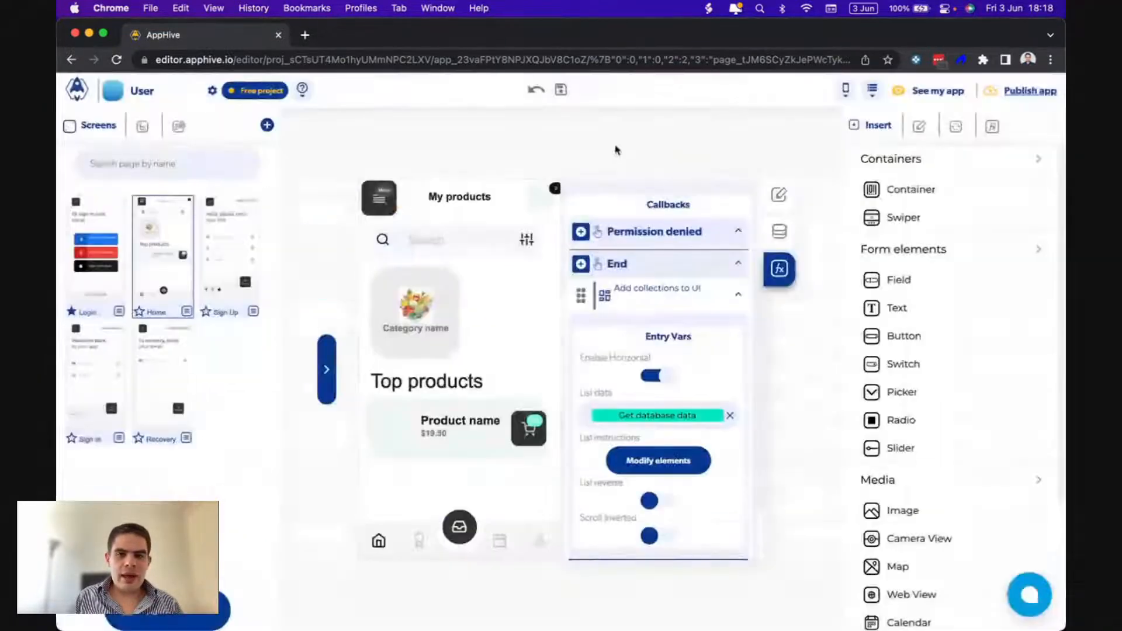
# Check the image field's name in the cloud database's Categories collection, and view the Home screen's category cards in the QuickTime preview.
pyautogui.click(871, 92)
pyautogui.click(848, 126)
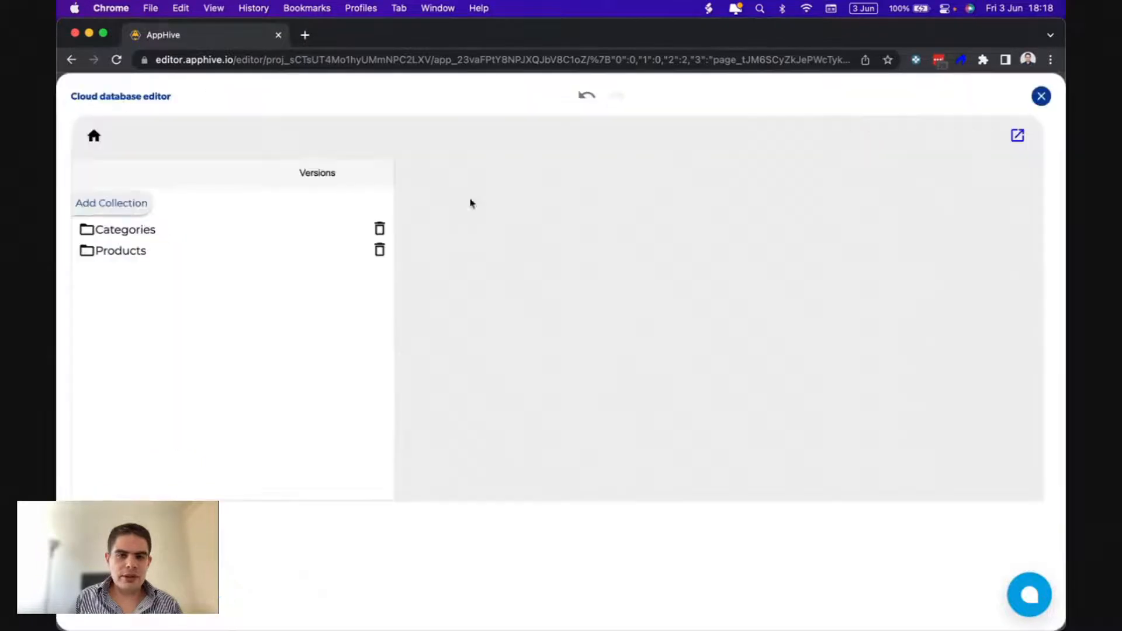
pyautogui.click(127, 231)
pyautogui.doubleClick(427, 395)
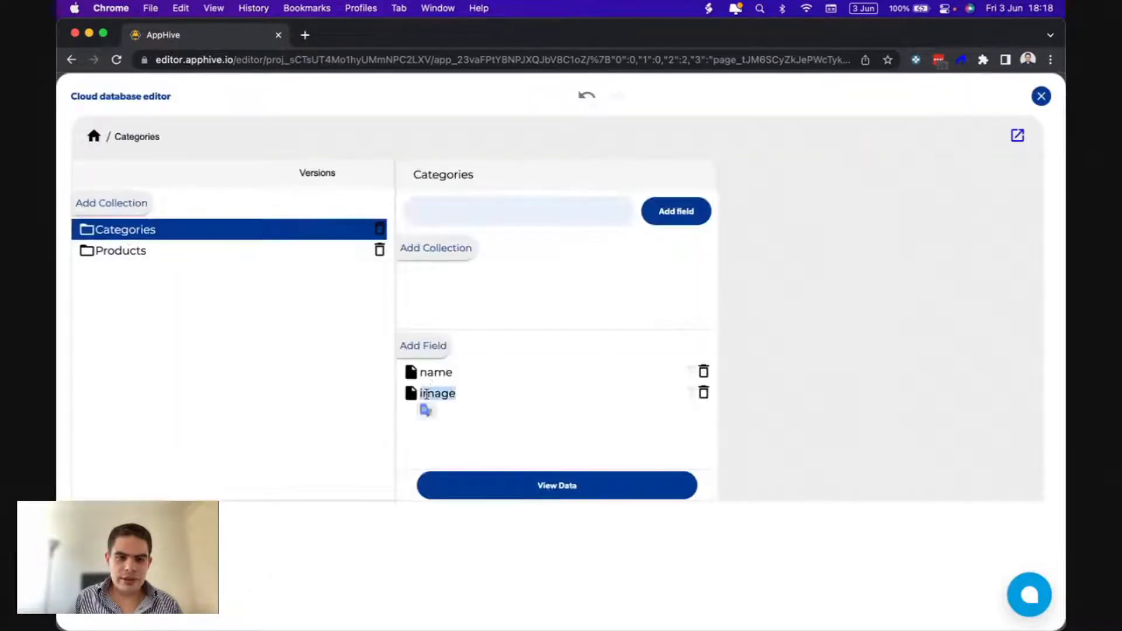
pyautogui.click(503, 408)
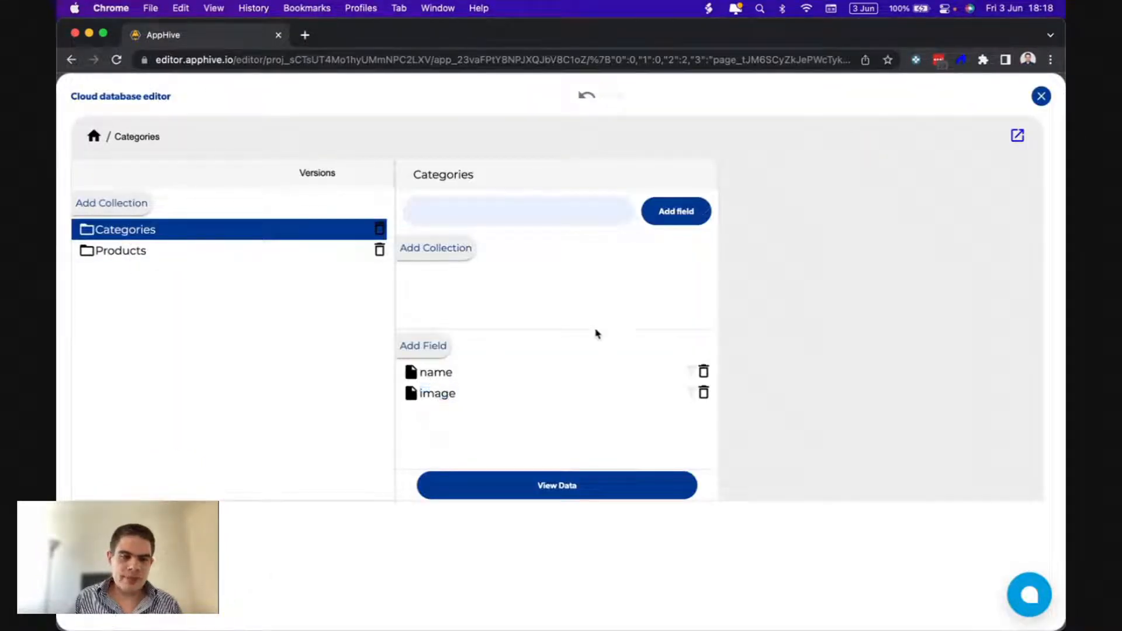
pyautogui.click(1040, 97)
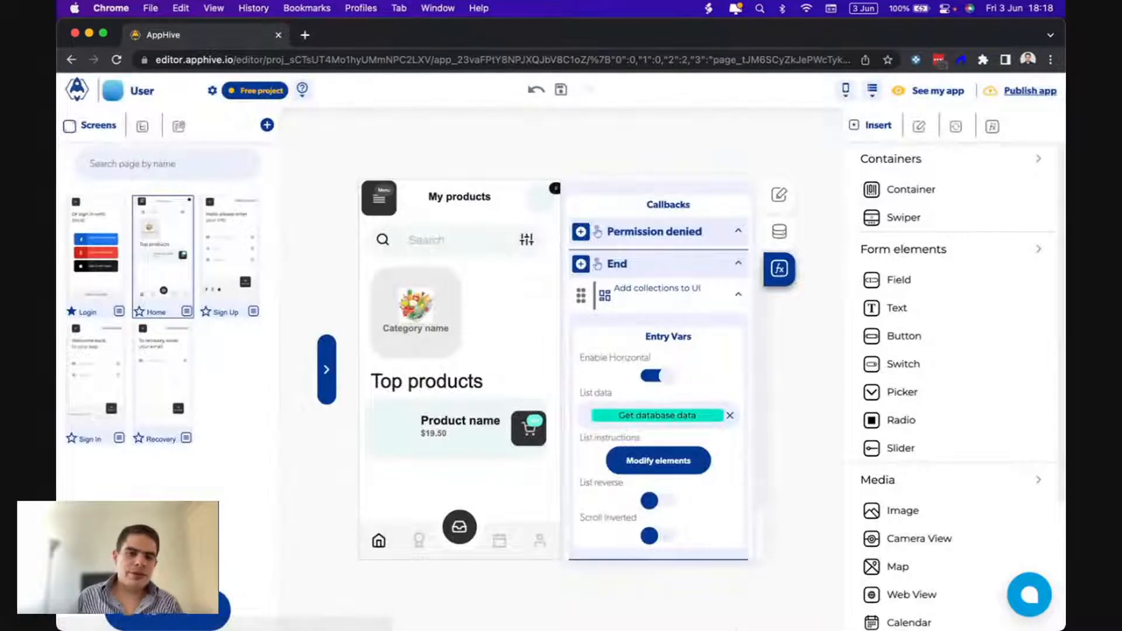
pyautogui.press('super+Tab')
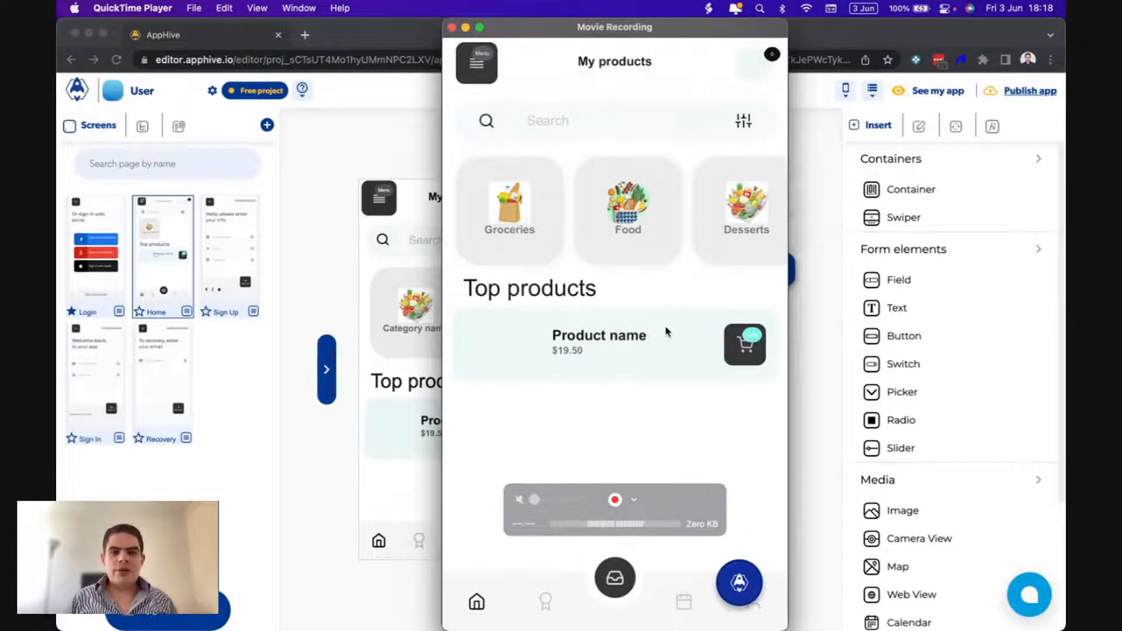
pyautogui.click(328, 308)
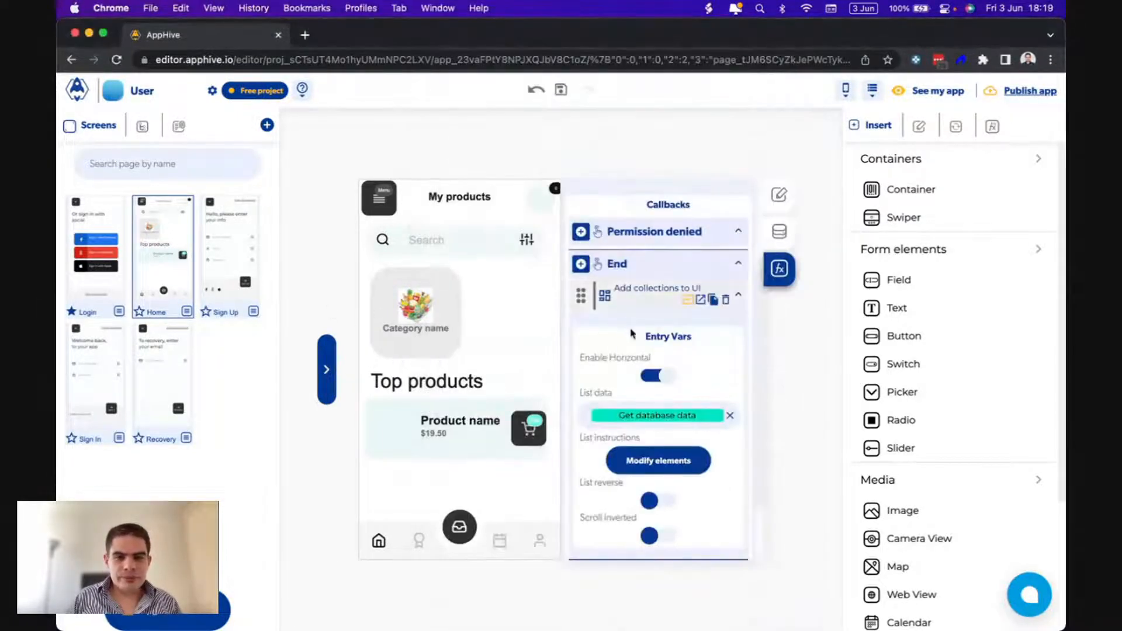
# Add a second Get database data function to the Home screen's onLoad event.
pyautogui.scroll(3, 664, 331)
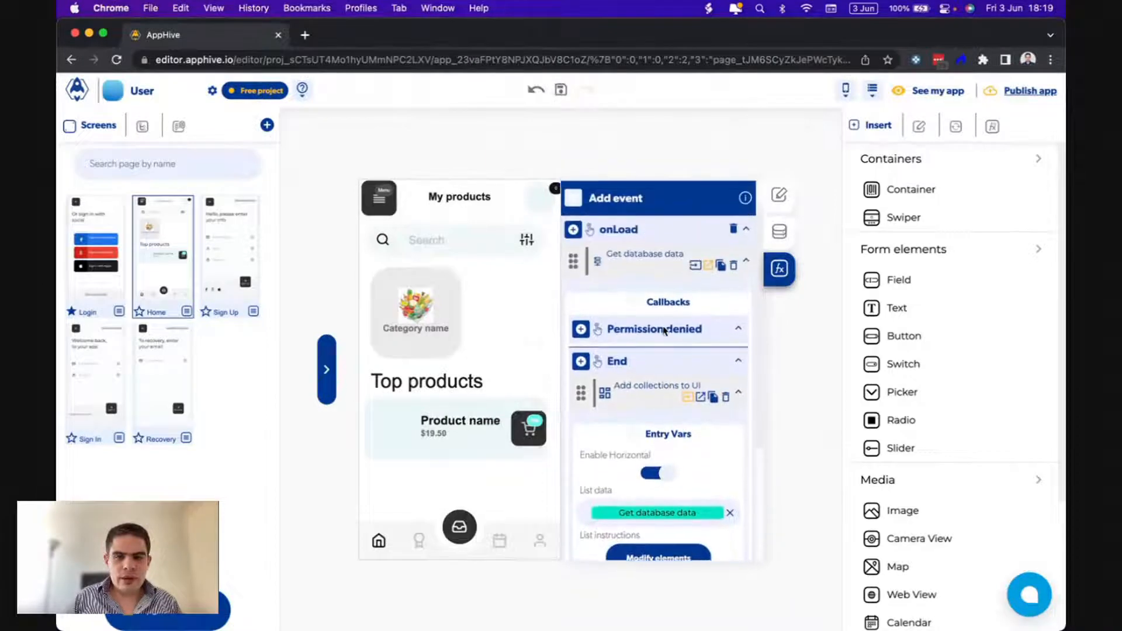
pyautogui.click(708, 266)
pyautogui.click(573, 272)
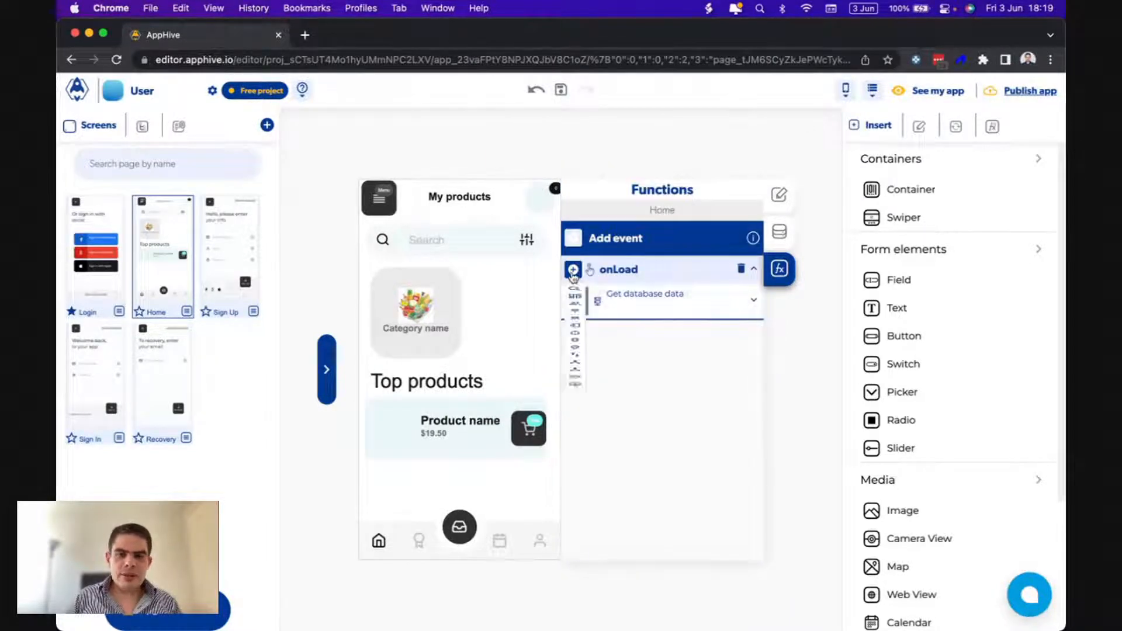
pyautogui.moveTo(573, 366)
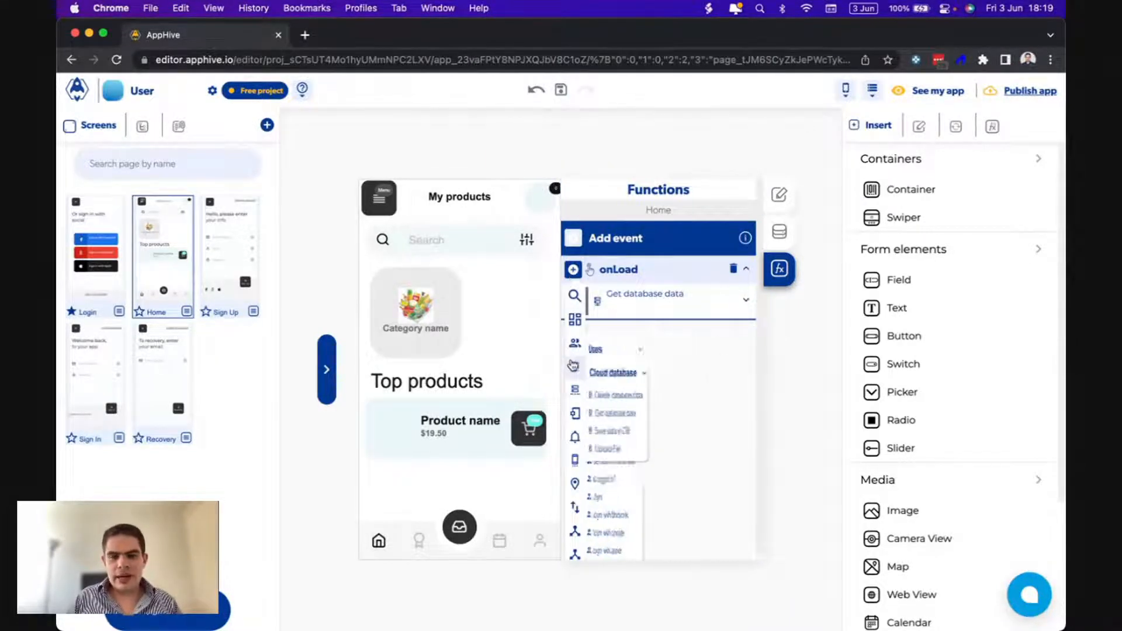
pyautogui.click(629, 413)
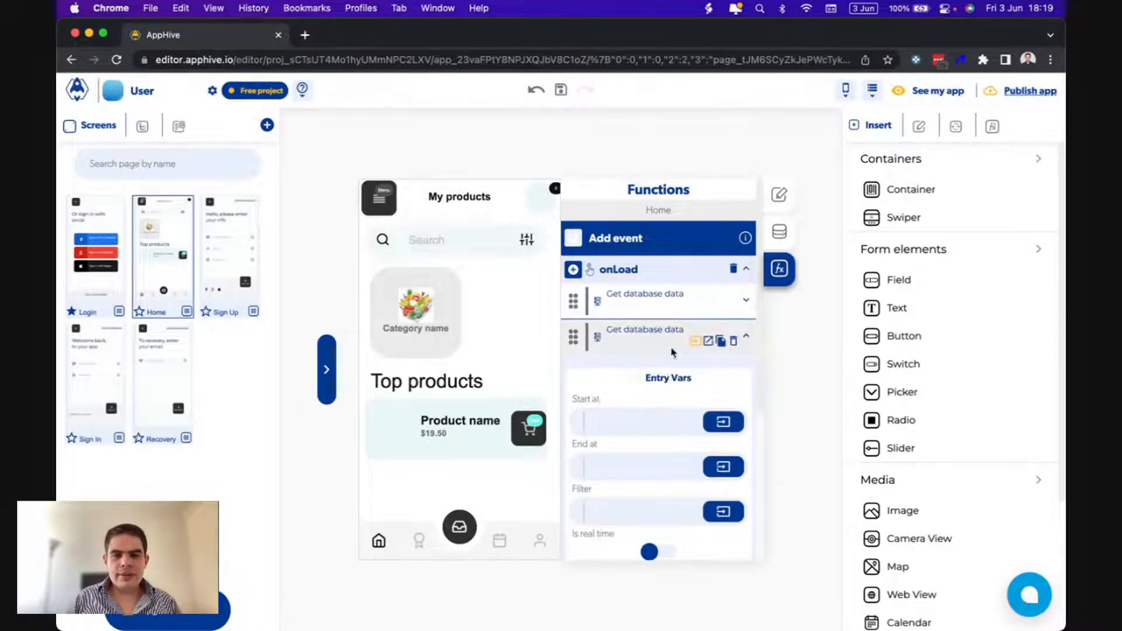
# Label the first Get database data function in Home's onLoad event as Categories.
pyautogui.click(690, 296)
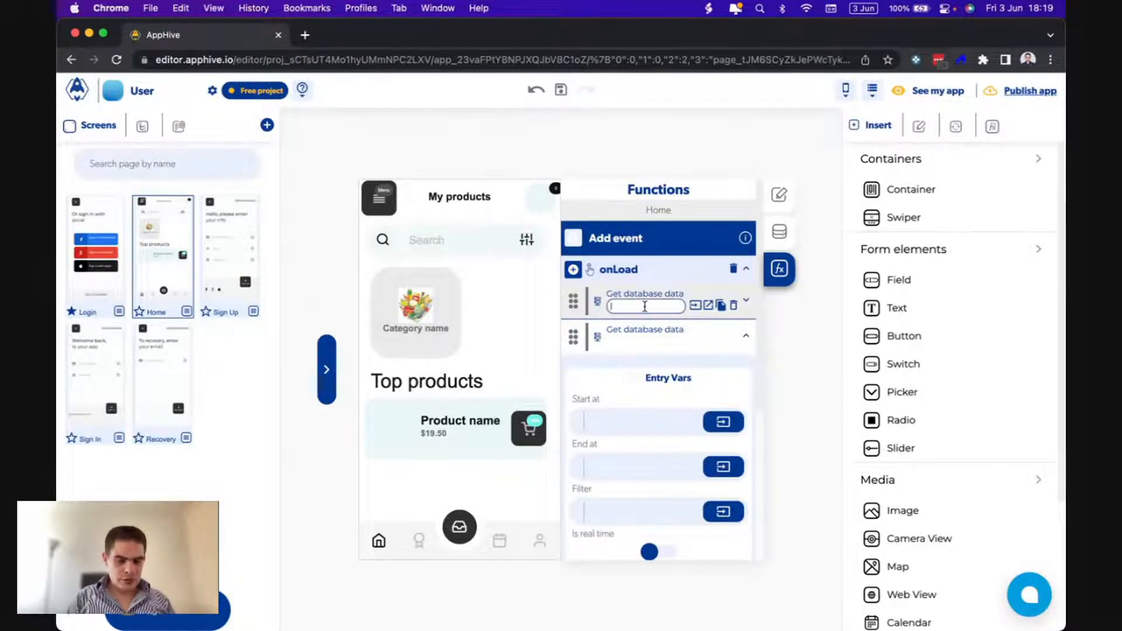
pyautogui.write('Categories')
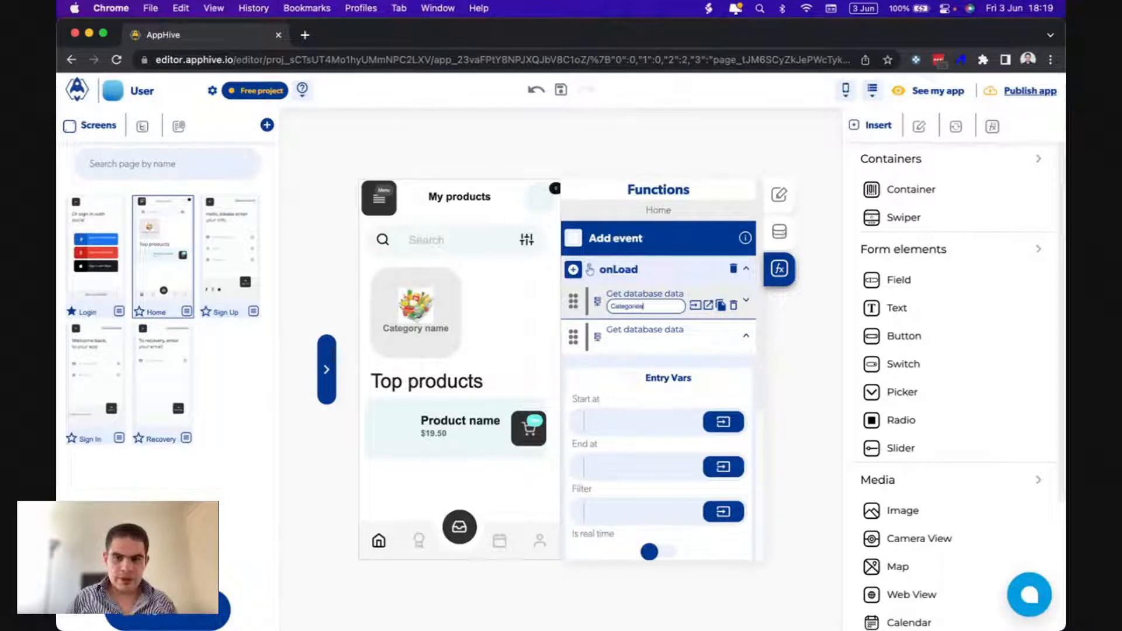
pyautogui.click(658, 335)
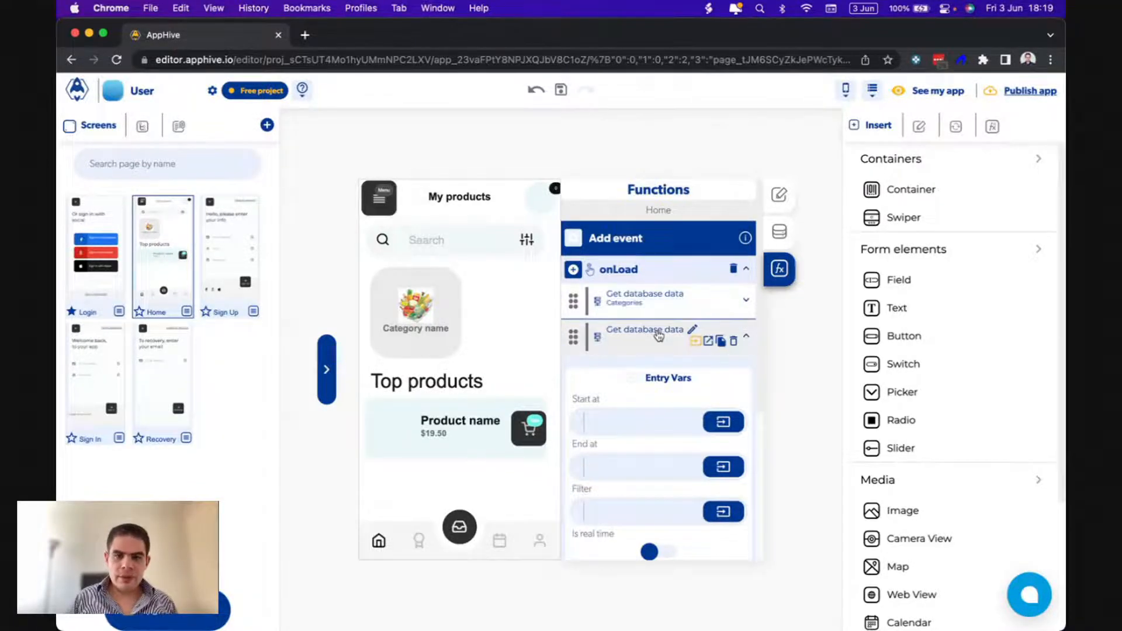
# Label the second Get database data function in Home's onLoad event as Products.
pyautogui.click(695, 335)
pyautogui.click(761, 144)
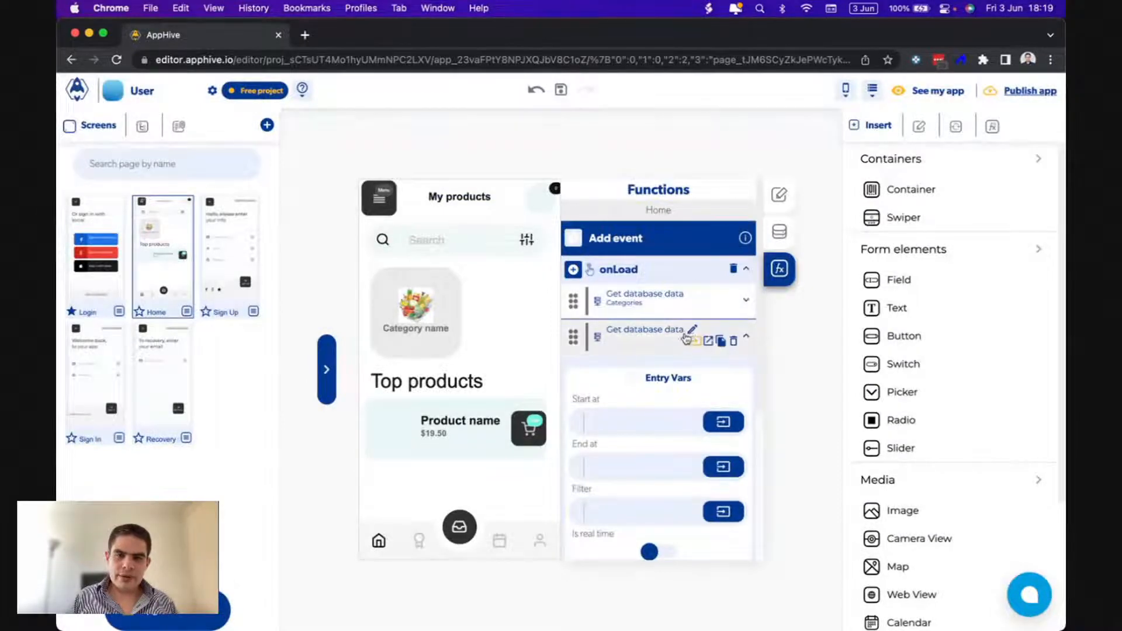
pyautogui.click(692, 331)
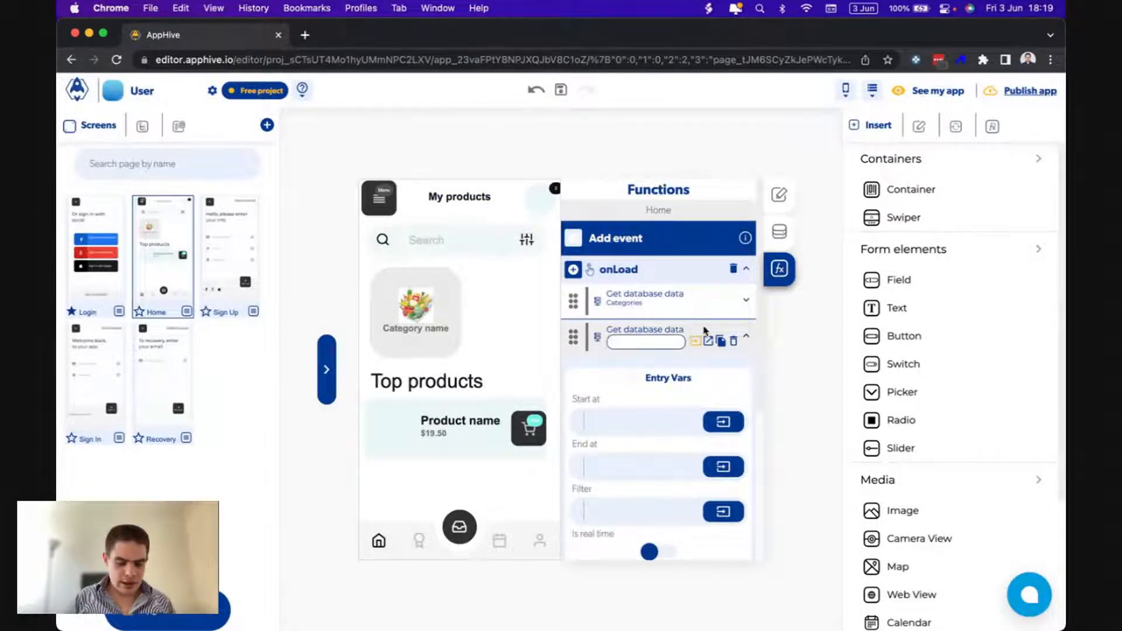
pyautogui.write('Products')
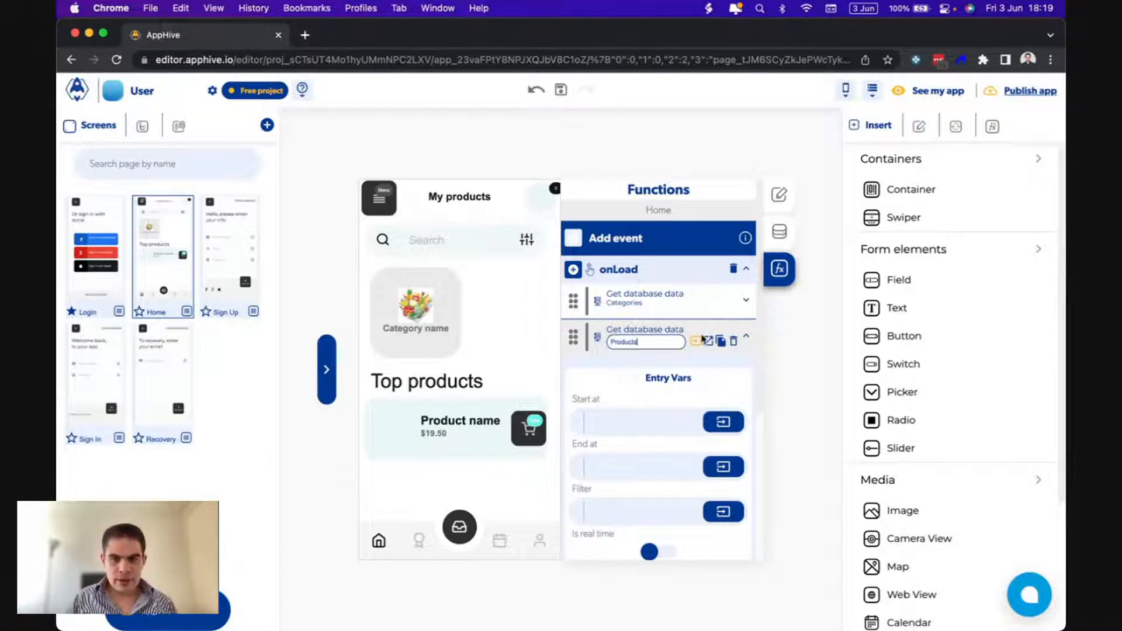
pyautogui.press('Return')
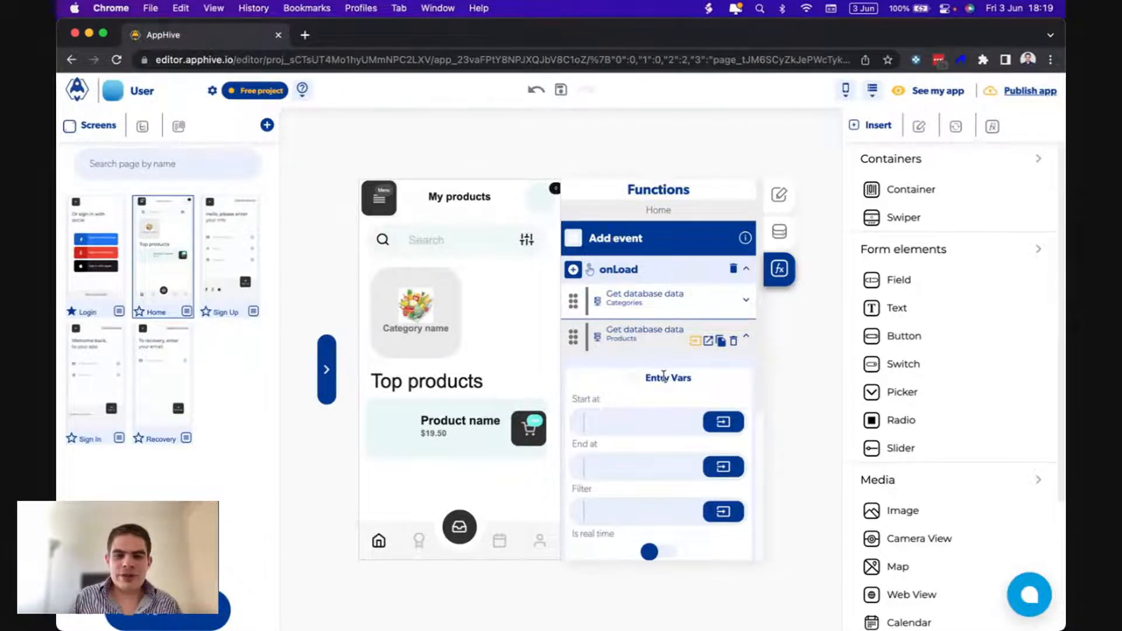
# Open the Products function's cloud database path and add the fields name, image and price to the Products collection.
pyautogui.scroll(-5, 664, 376)
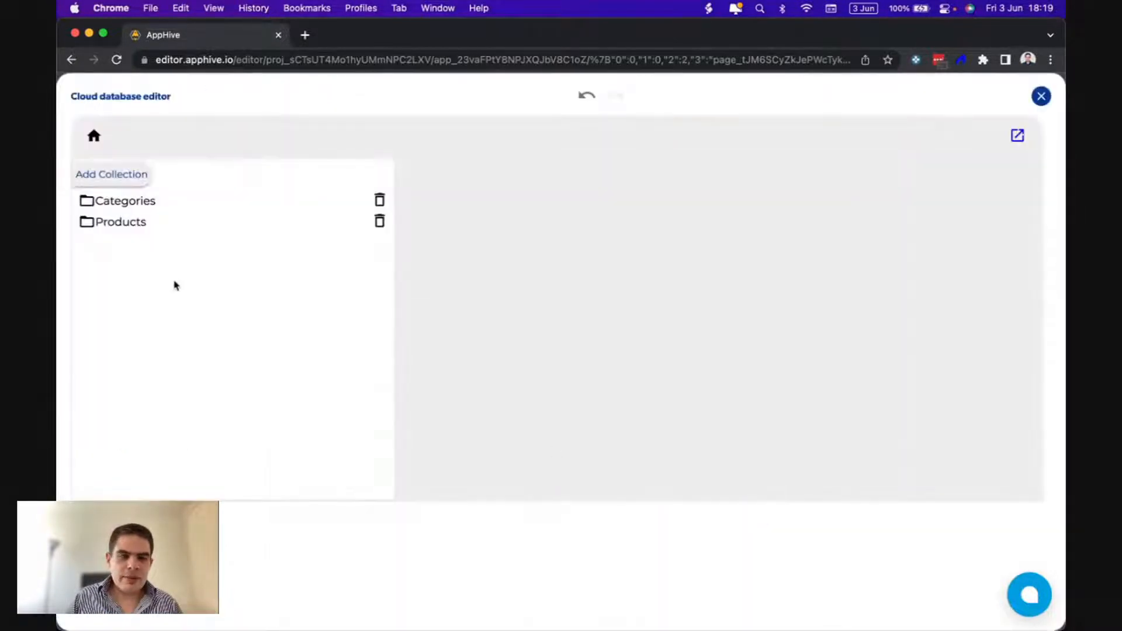
pyautogui.click(147, 229)
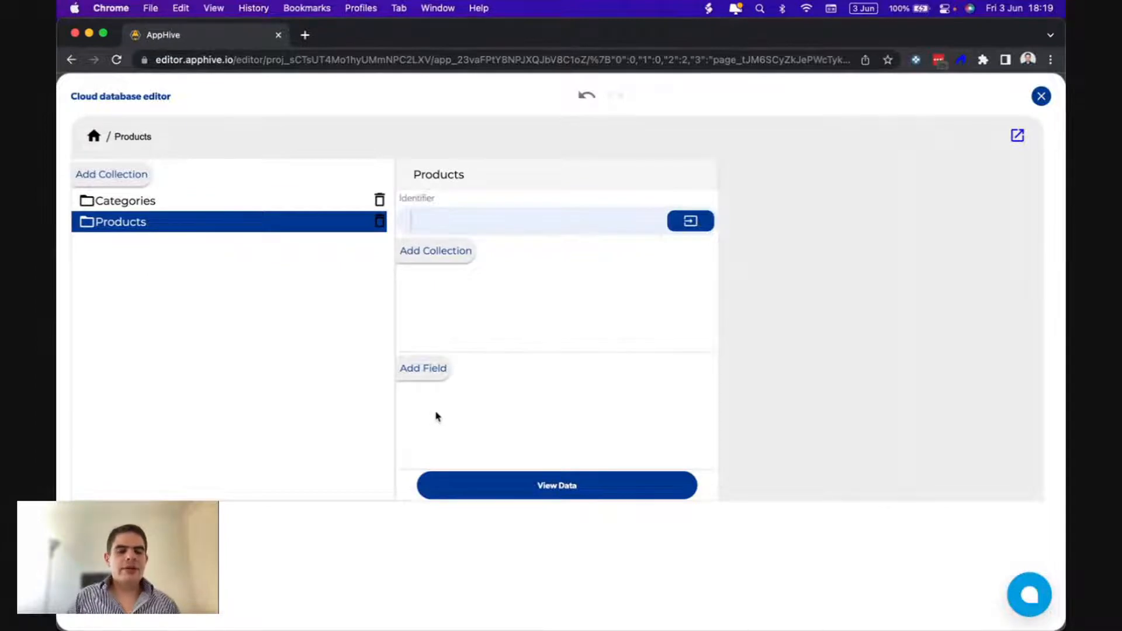
pyautogui.click(425, 371)
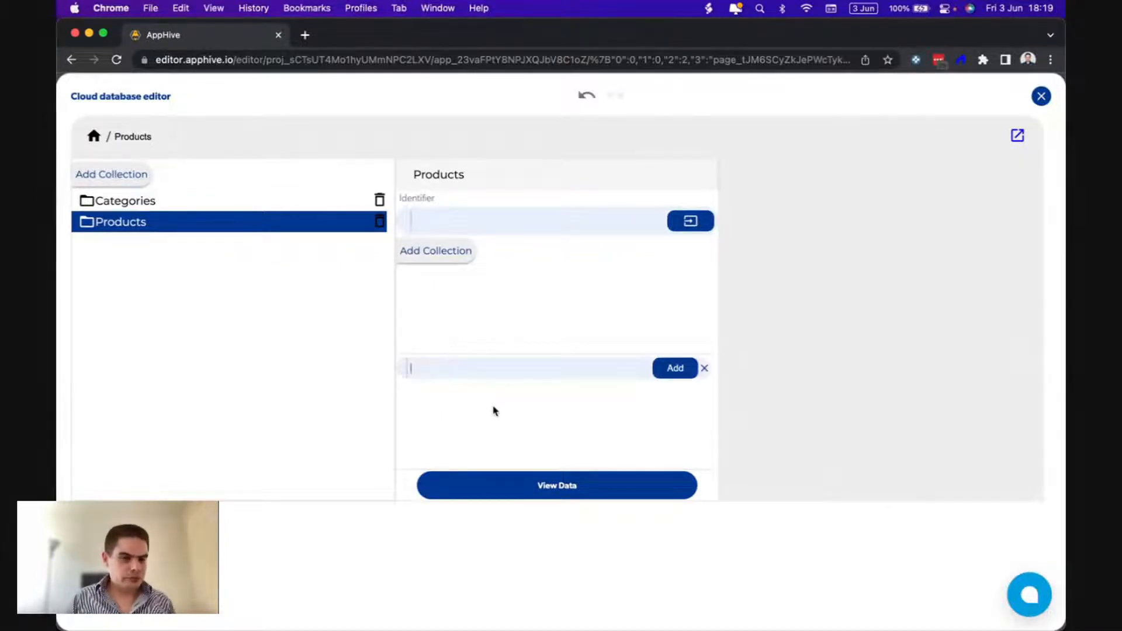
pyautogui.write('name')
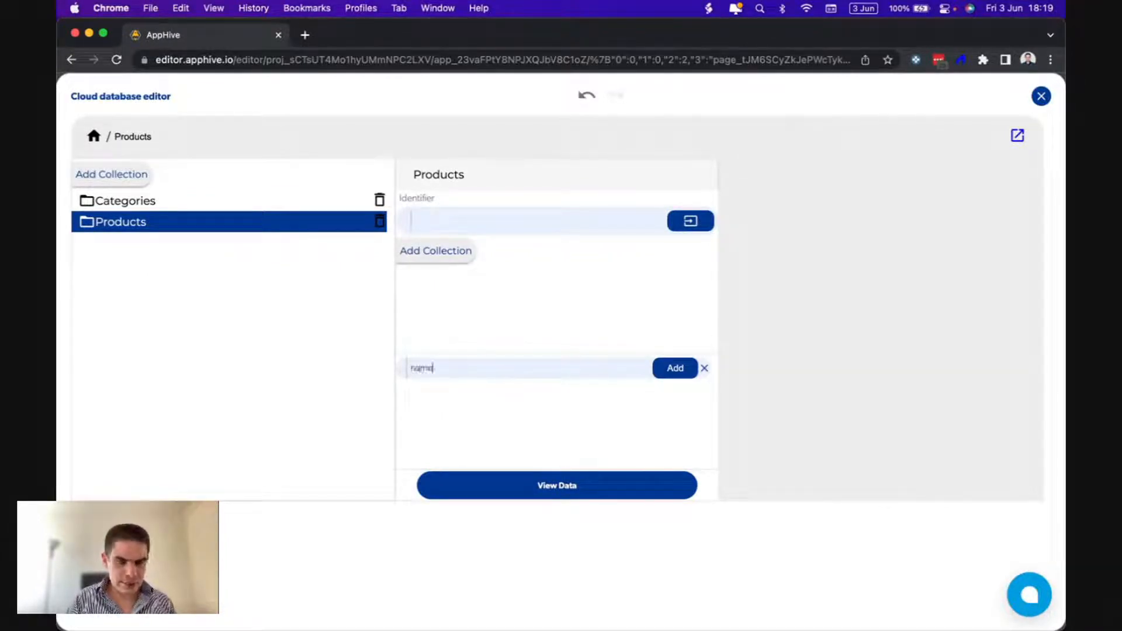
pyautogui.press('Return')
pyautogui.click(444, 359)
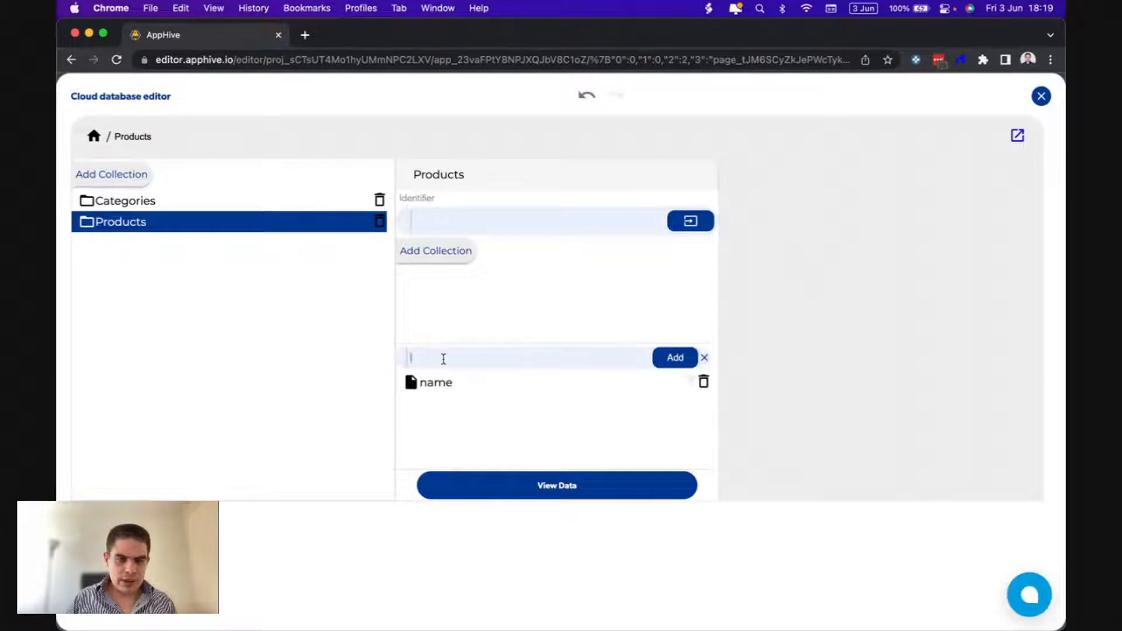
pyautogui.write('image')
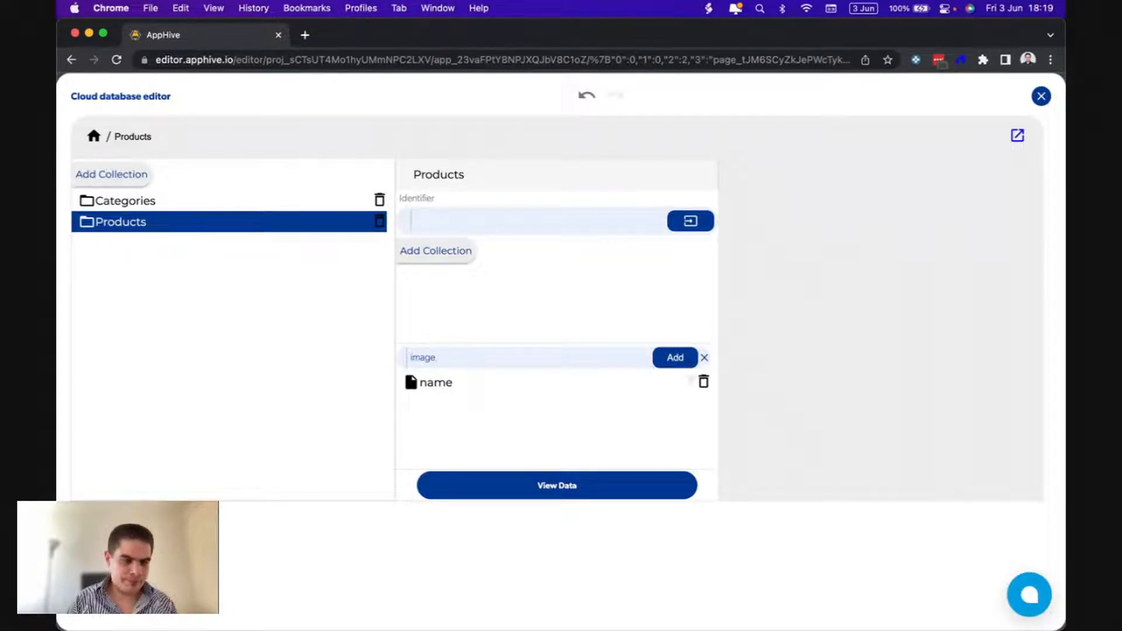
pyautogui.press('Return')
pyautogui.click(429, 348)
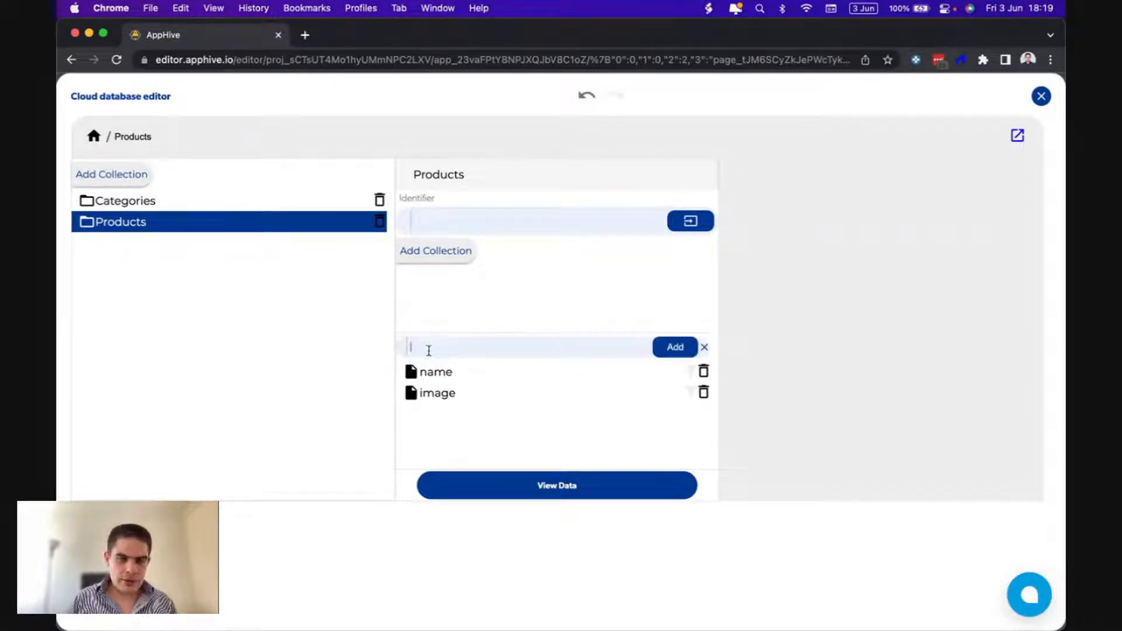
pyautogui.write('price')
pyautogui.press('Return')
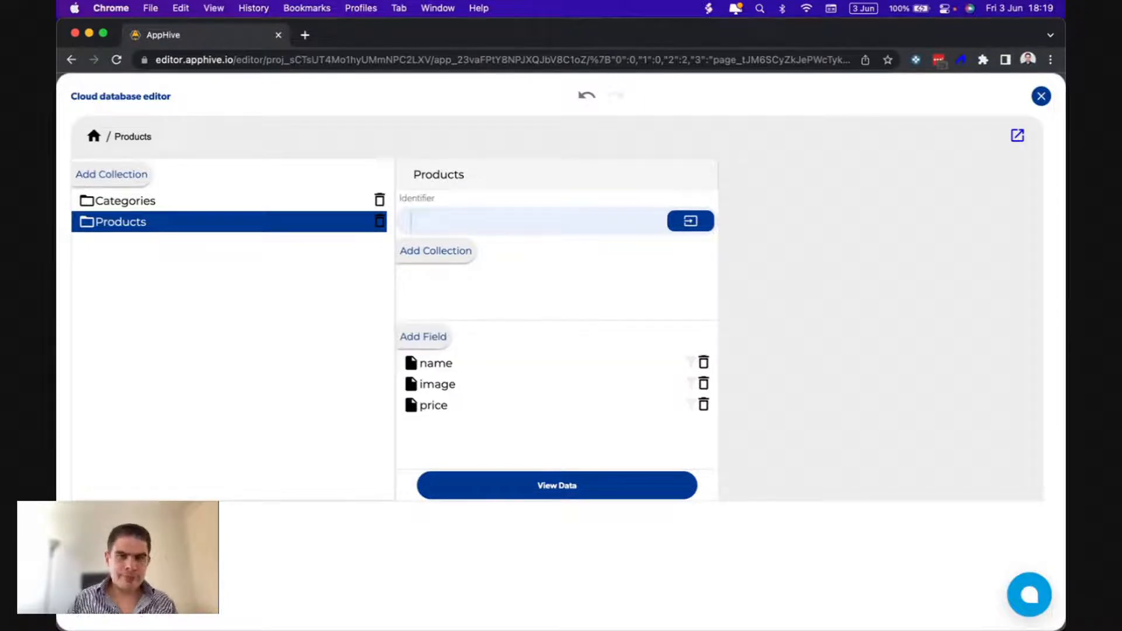
# Add and save a Products record with an autogenerated id, the name Cake and the price 10.
pyautogui.click(494, 491)
pyautogui.scroll(-3, 494, 491)
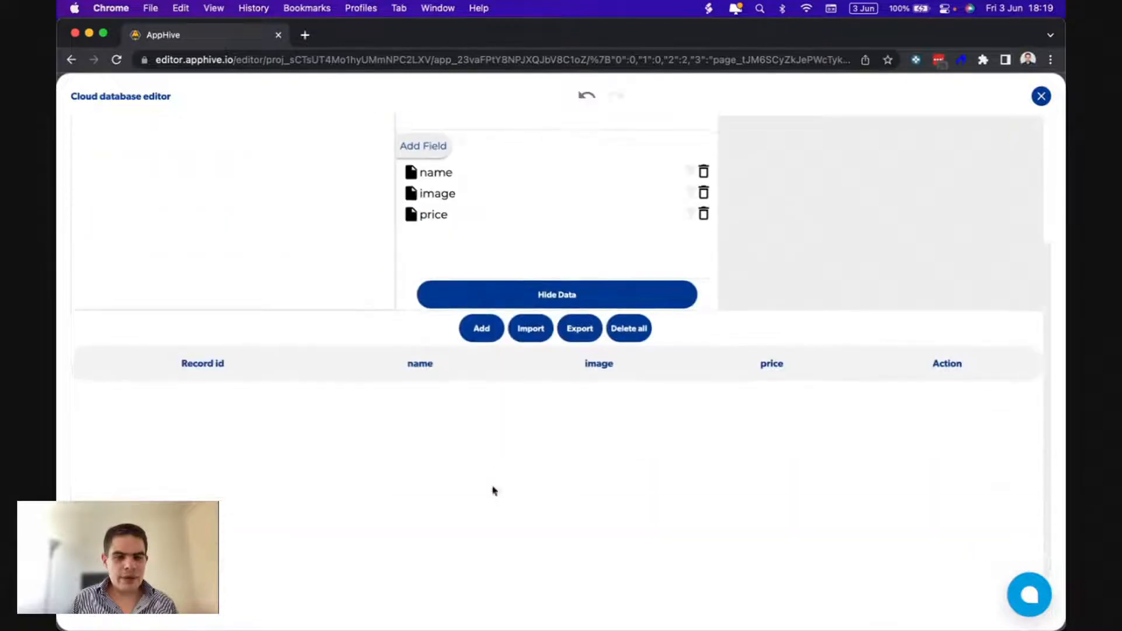
pyautogui.click(478, 337)
pyautogui.click(270, 503)
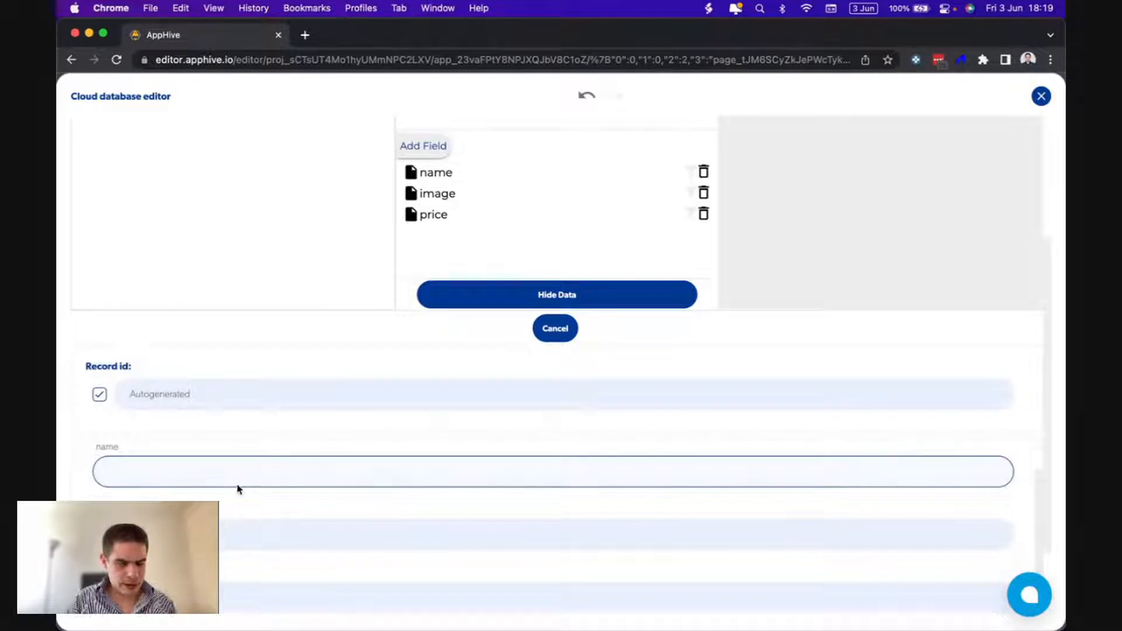
pyautogui.write('Cake')
pyautogui.press('Tab')
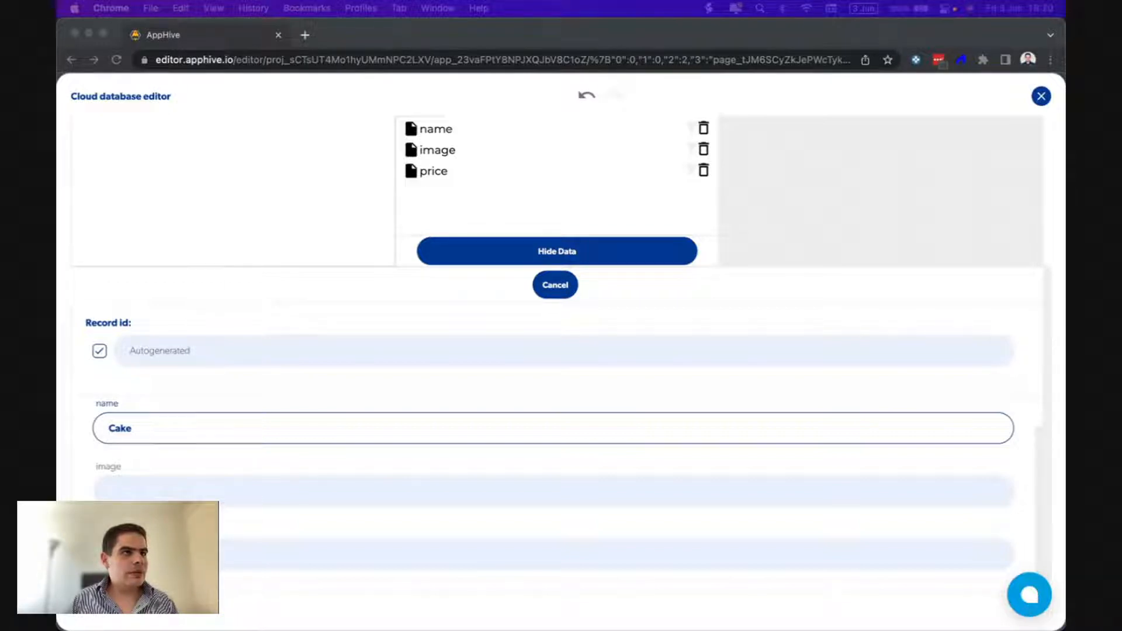
pyautogui.click(404, 322)
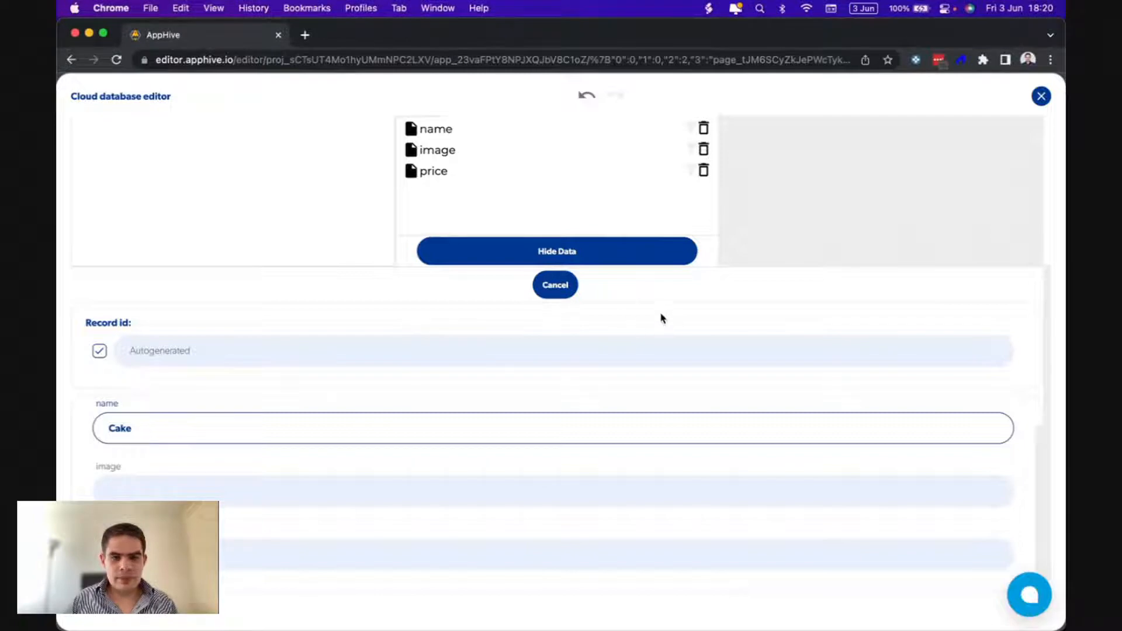
pyautogui.scroll(-2, 645, 460)
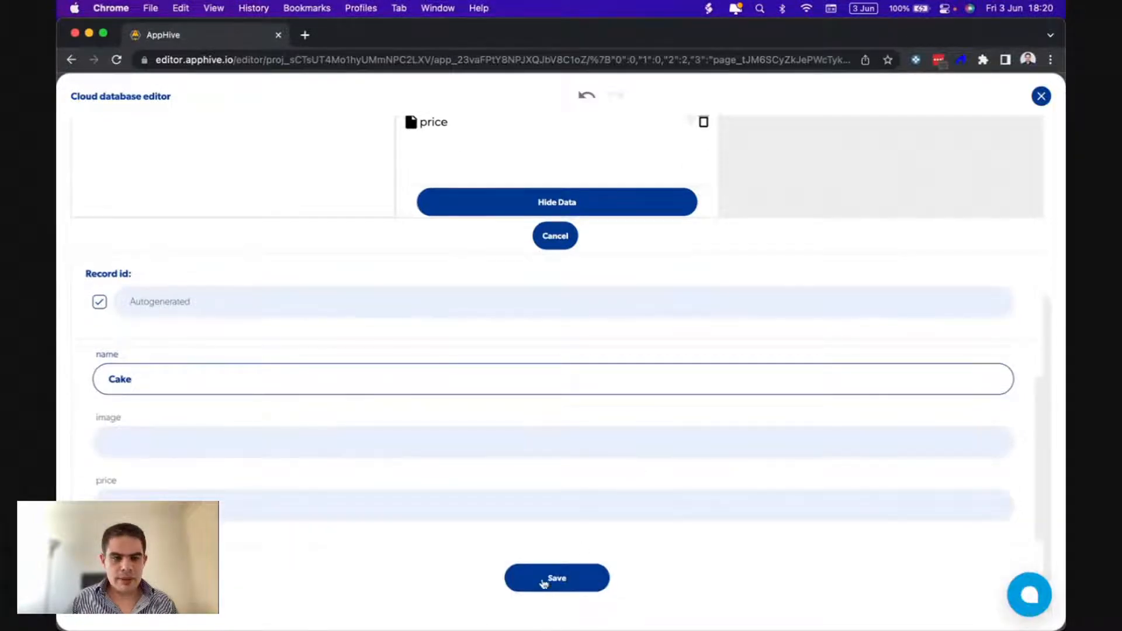
pyautogui.click(500, 517)
pyautogui.click(499, 517)
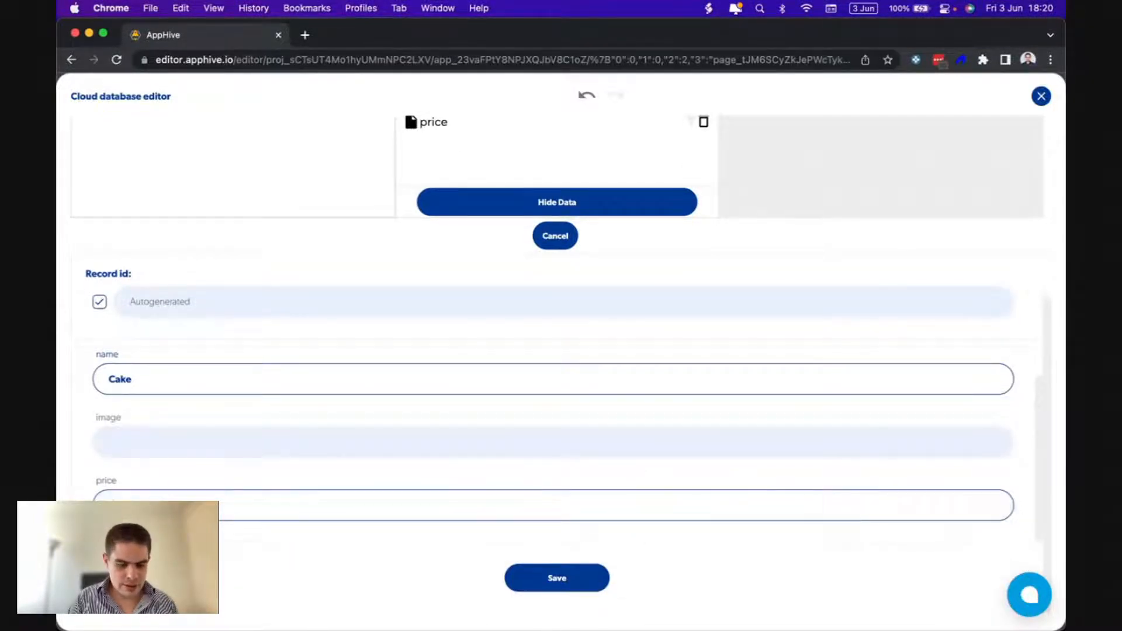
pyautogui.click(550, 570)
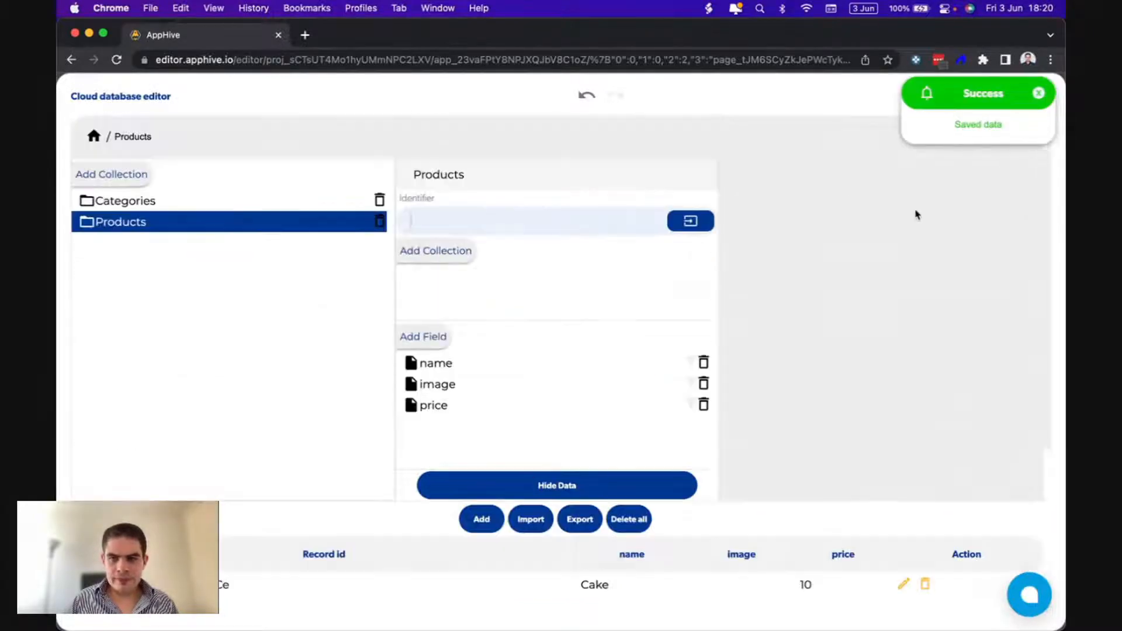
# Leave the database editor, upload the cake picture from Downloads to the media library and copy its download URL.
pyautogui.click(1038, 94)
pyautogui.click(1040, 97)
pyautogui.doubleClick(422, 306)
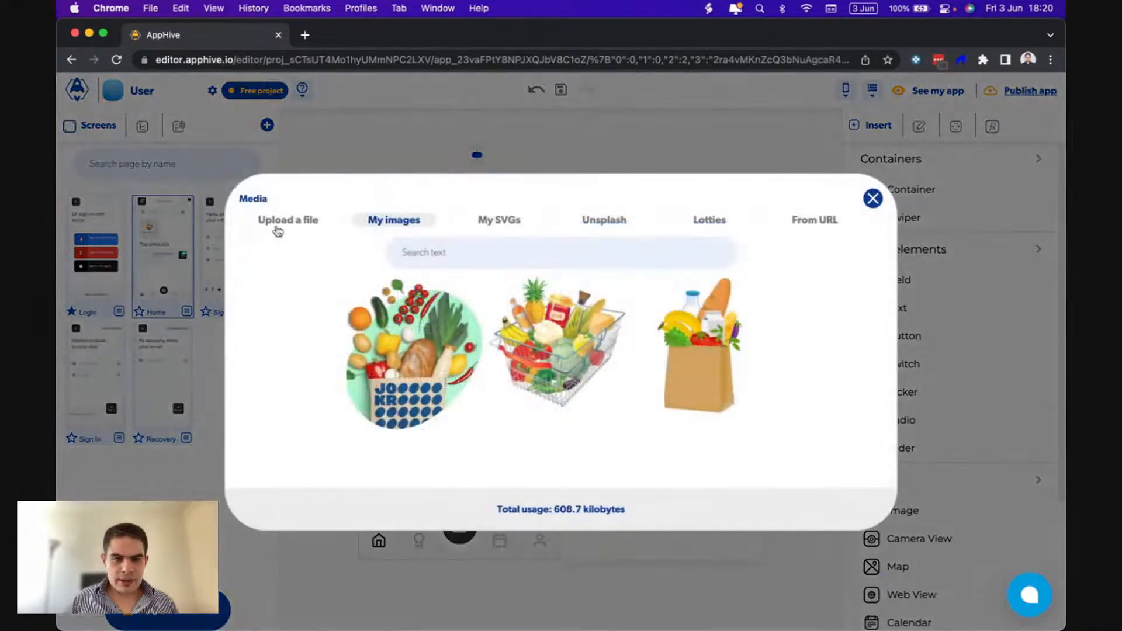
pyautogui.click(278, 221)
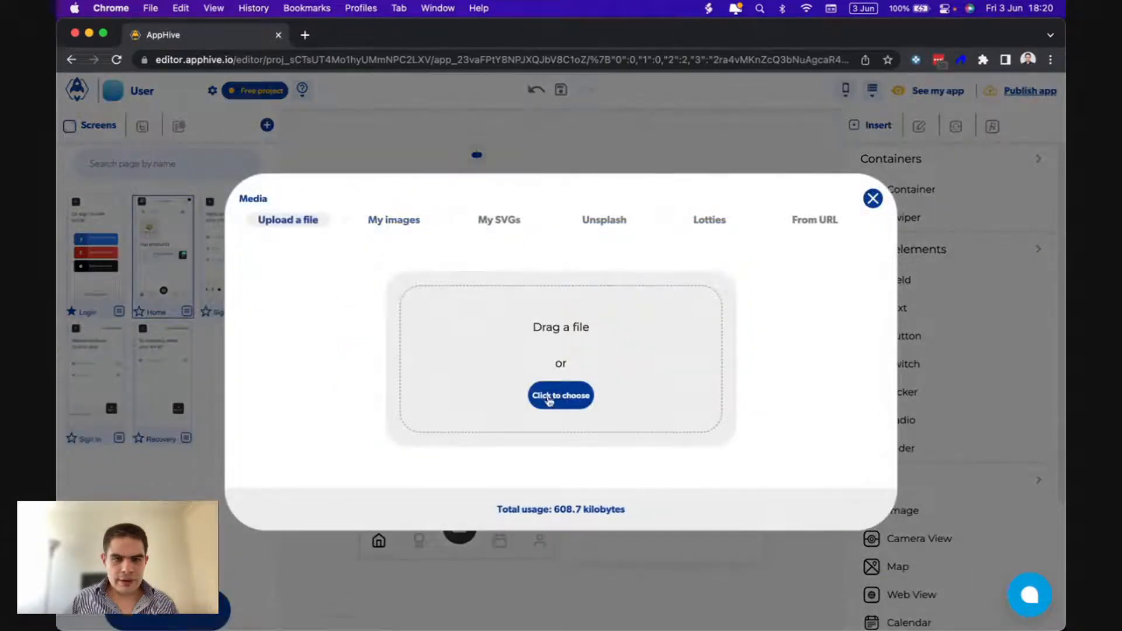
pyautogui.click(549, 398)
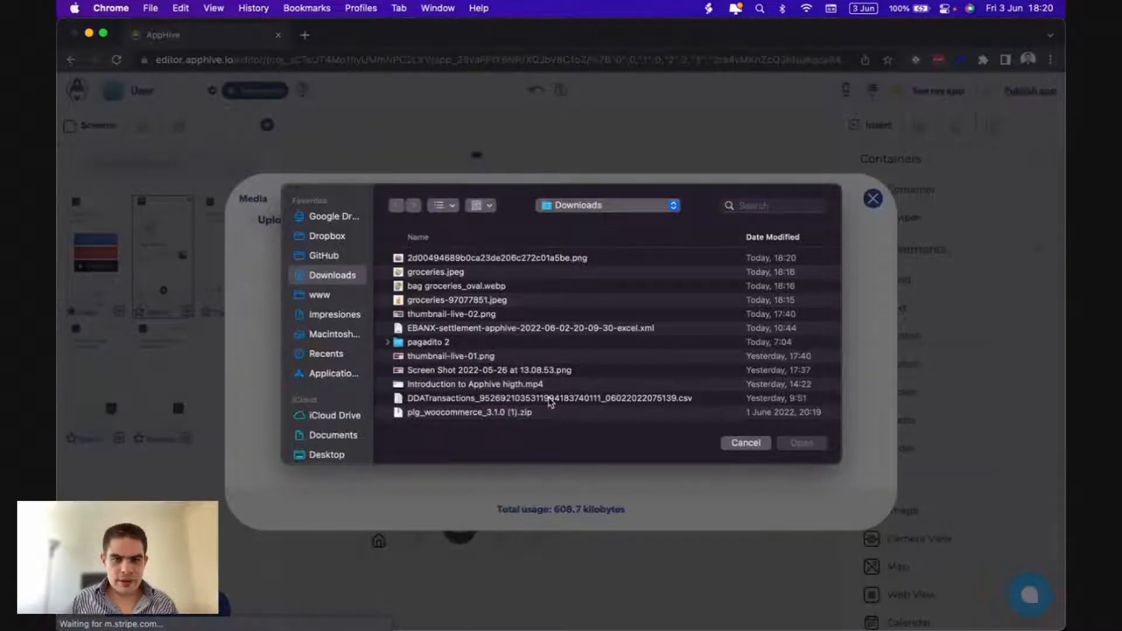
pyautogui.doubleClick(549, 398)
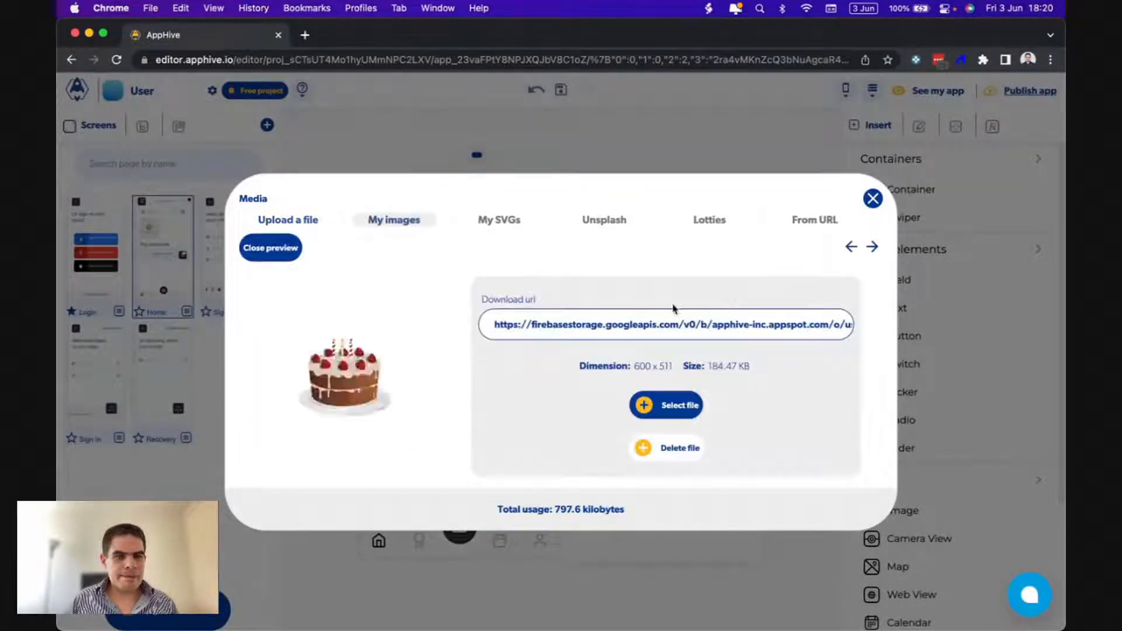
pyautogui.click(672, 325)
pyautogui.click(873, 198)
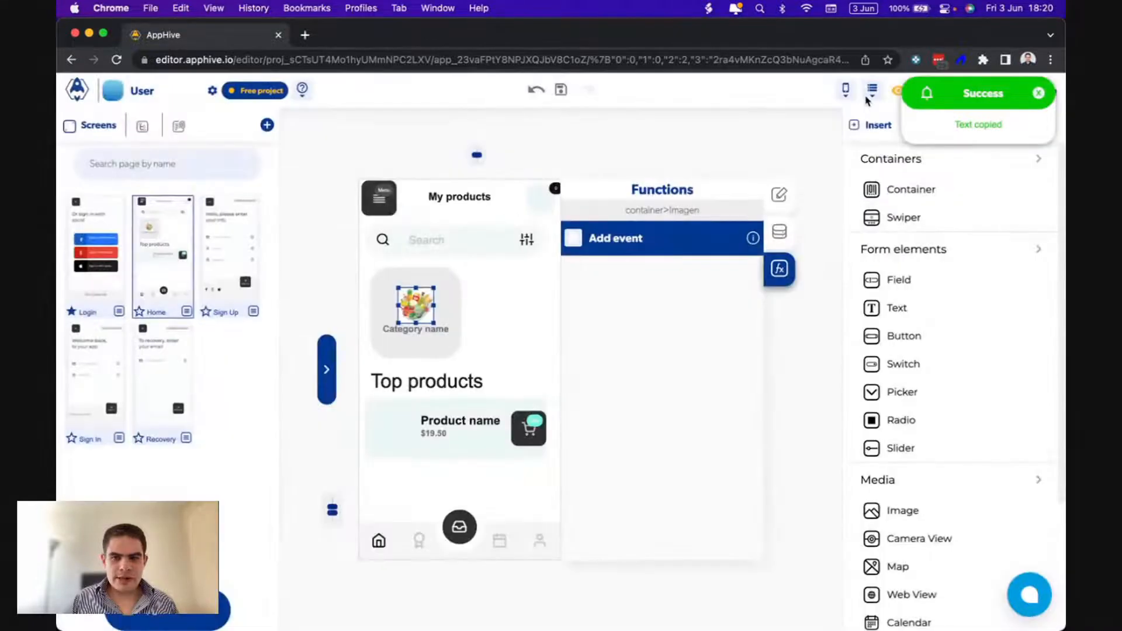
# Fill the Cake record's image field in the Products collection with the copied download URL.
pyautogui.click(872, 91)
pyautogui.click(865, 124)
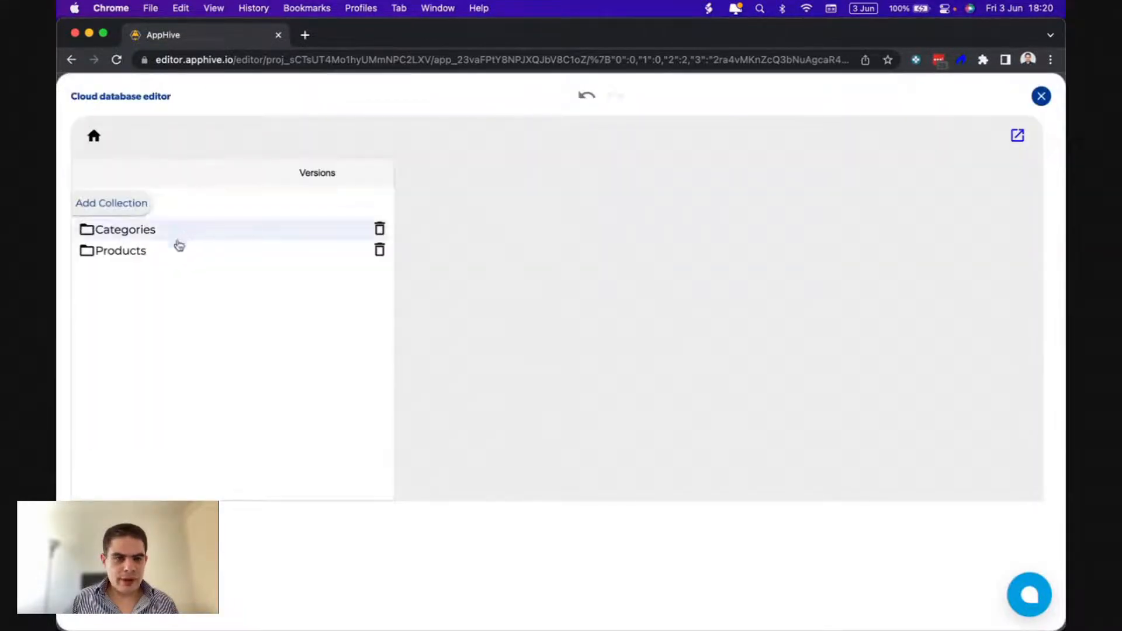
pyautogui.click(166, 249)
pyautogui.click(468, 493)
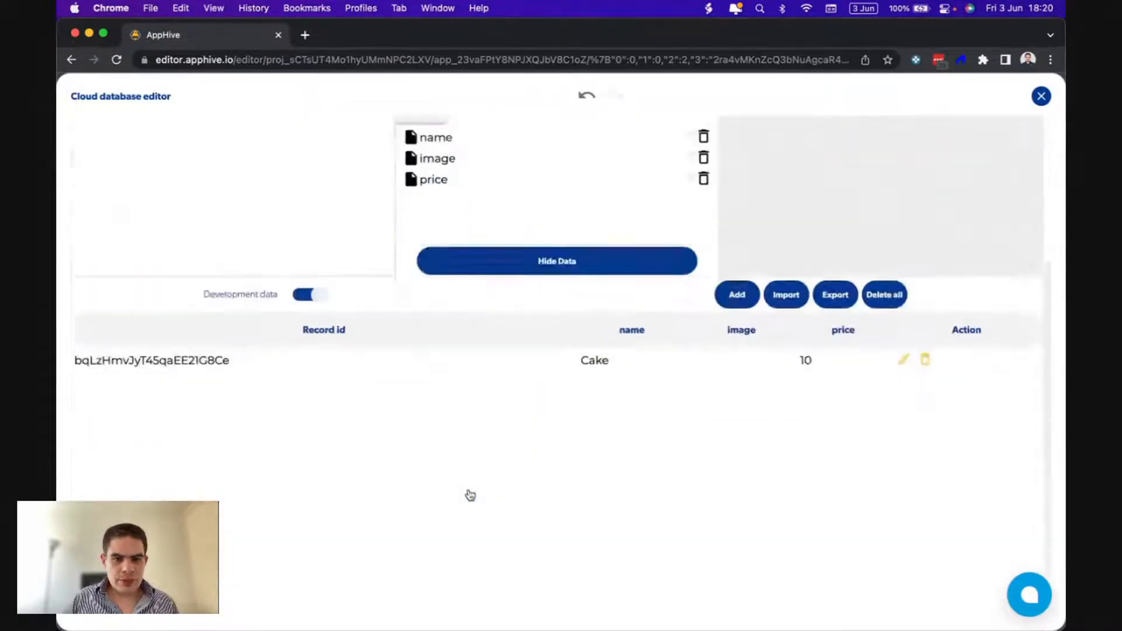
pyautogui.click(903, 345)
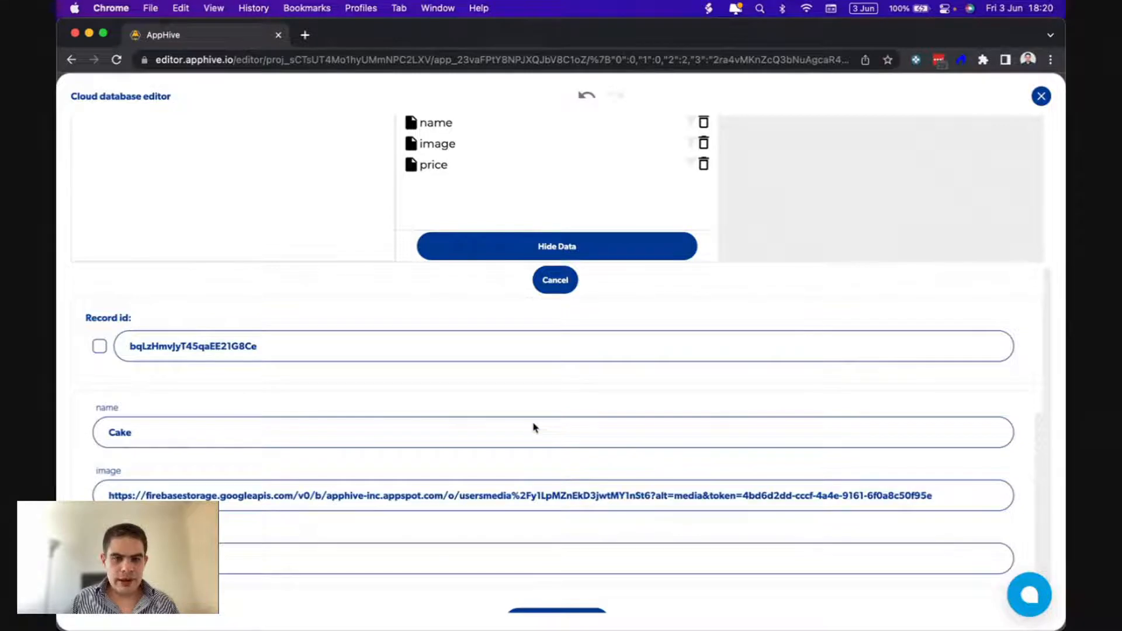
pyautogui.scroll(2, 535, 376)
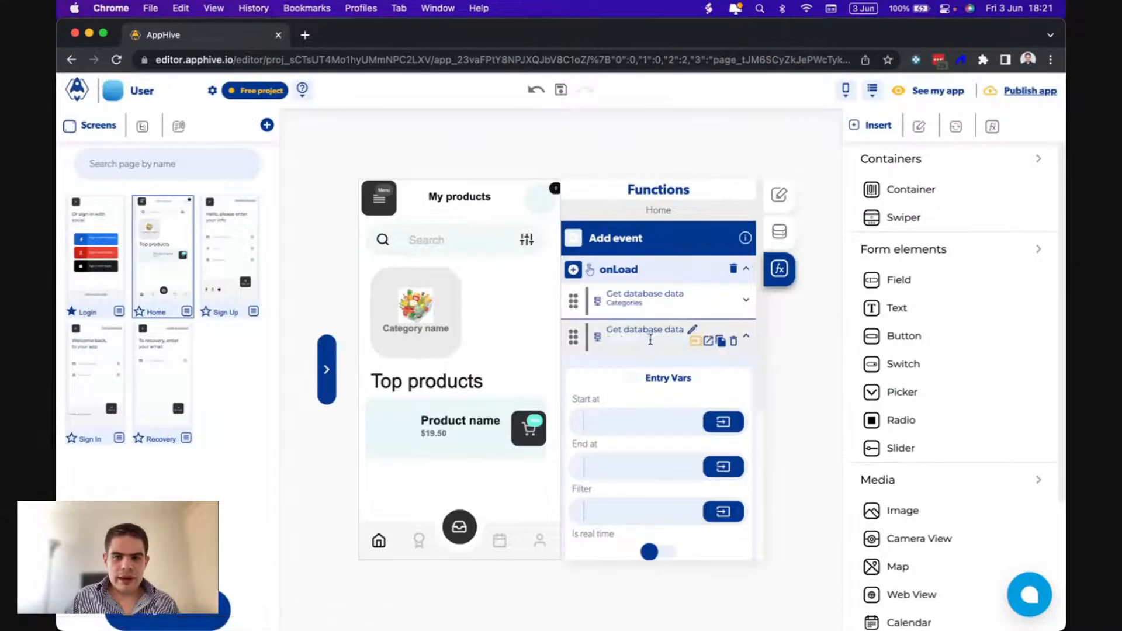
# Point the second Get database data function in Home's onLoad event to the Products collection, leaving the identifier empty.
pyautogui.scroll(-5, 650, 339)
pyautogui.click(639, 487)
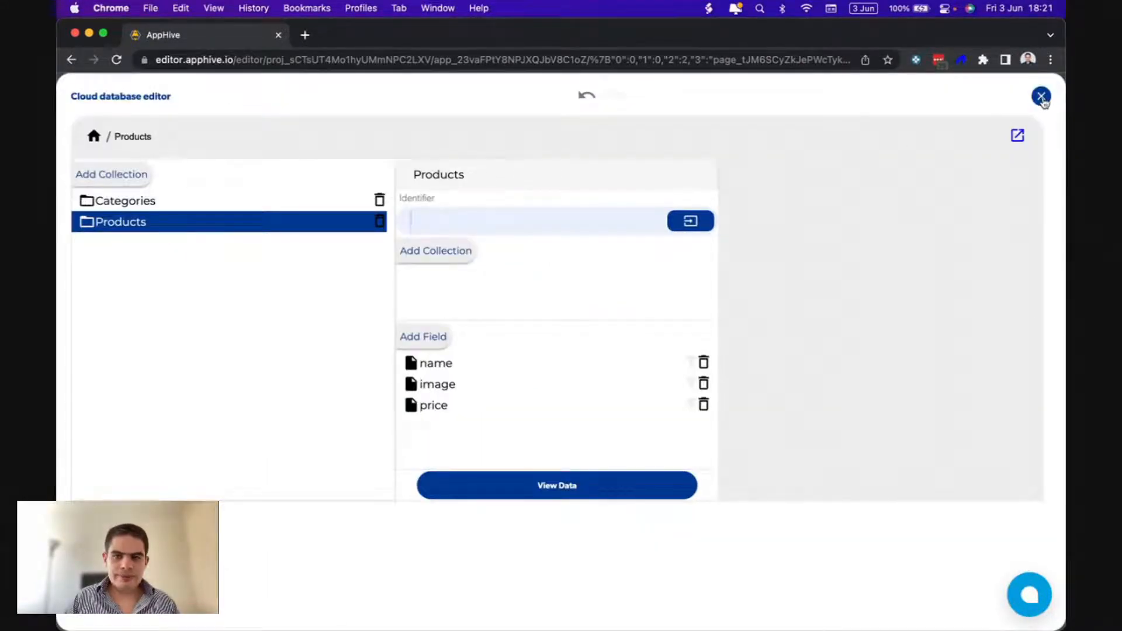
pyautogui.click(606, 219)
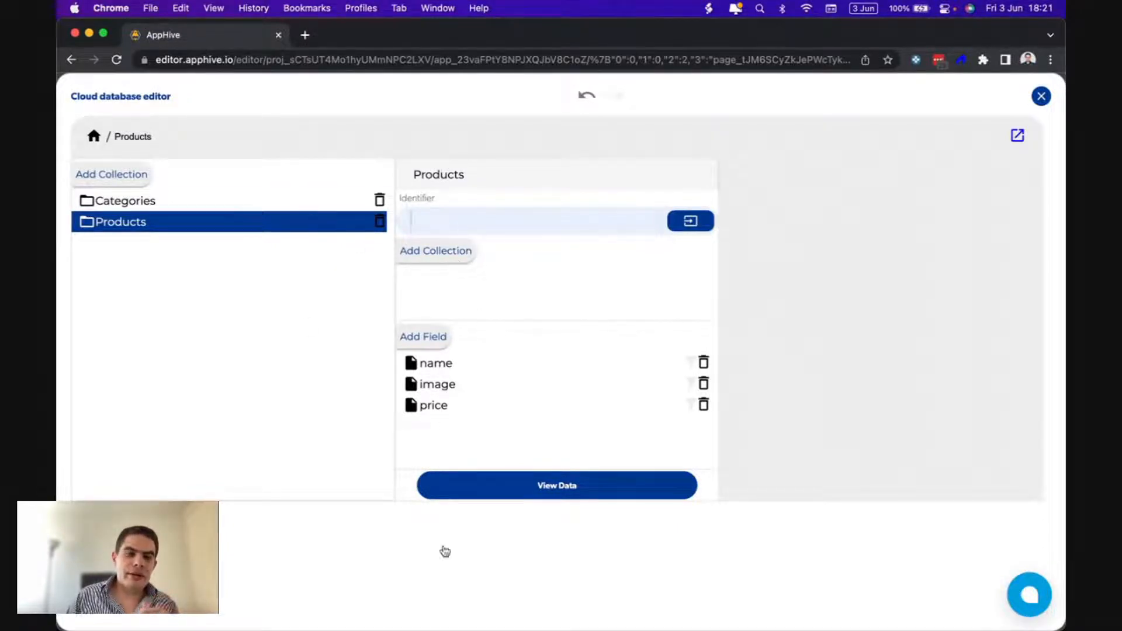
pyautogui.click(1041, 95)
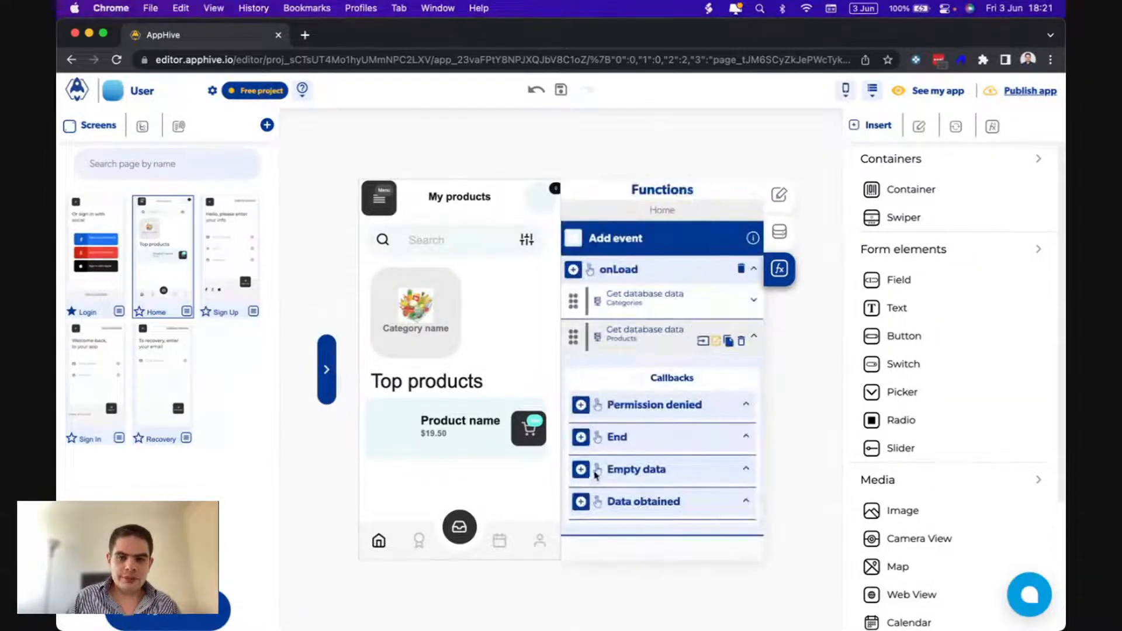
# Add an Add collections to UI function to the Products function's End callback and set its list data to the Products output.
pyautogui.click(581, 439)
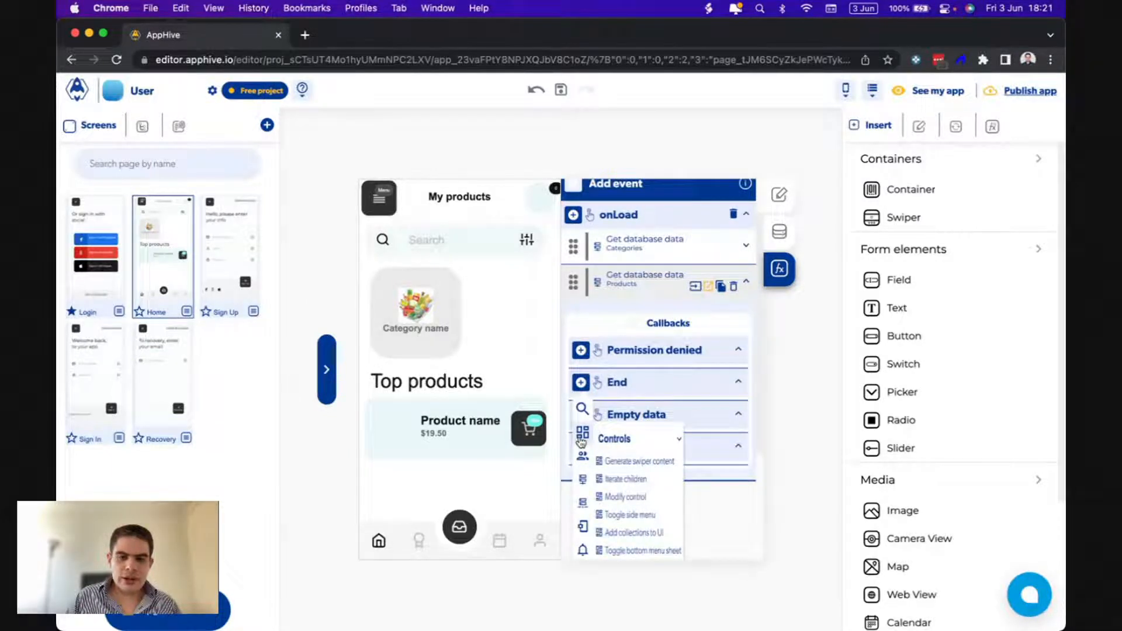
pyautogui.click(637, 533)
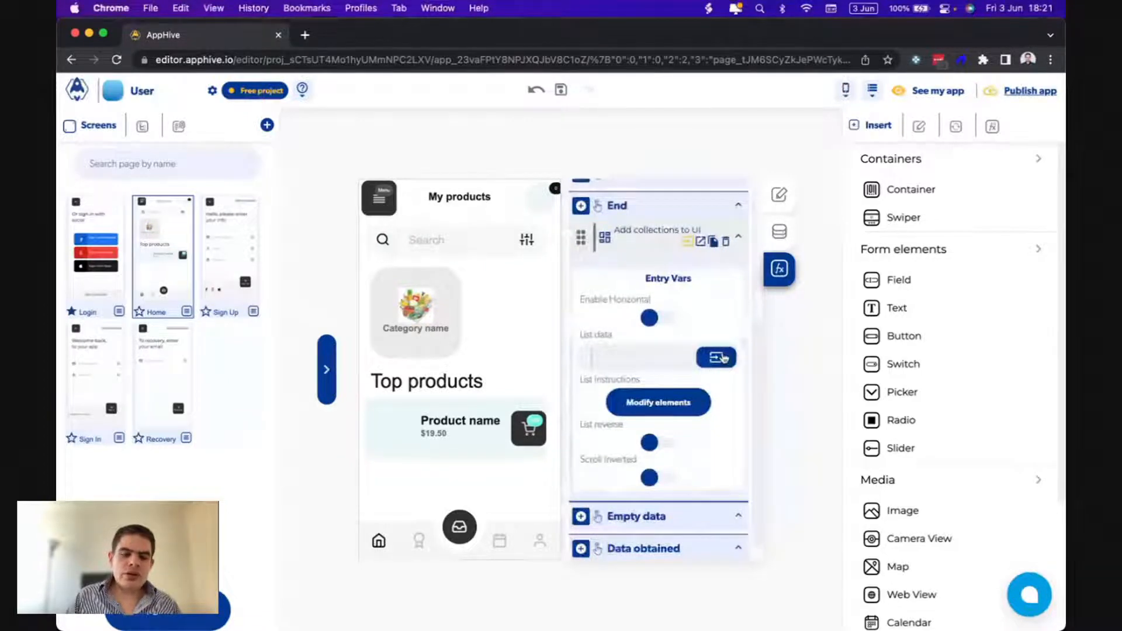
pyautogui.click(723, 358)
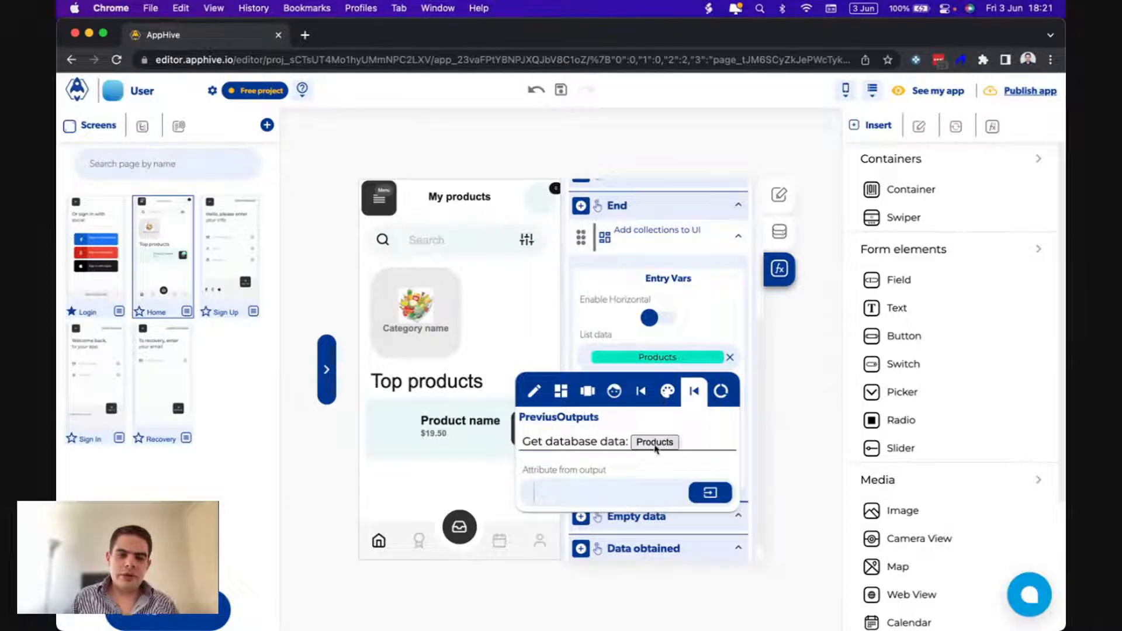
pyautogui.click(688, 337)
pyautogui.scroll(3, 688, 337)
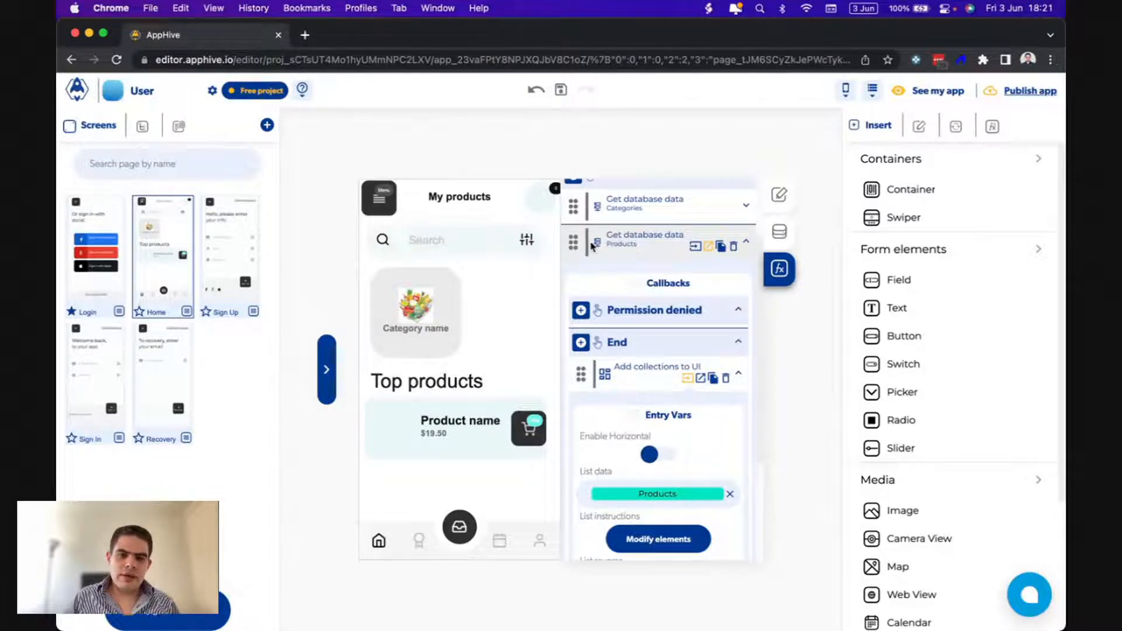
pyautogui.scroll(-3, 647, 438)
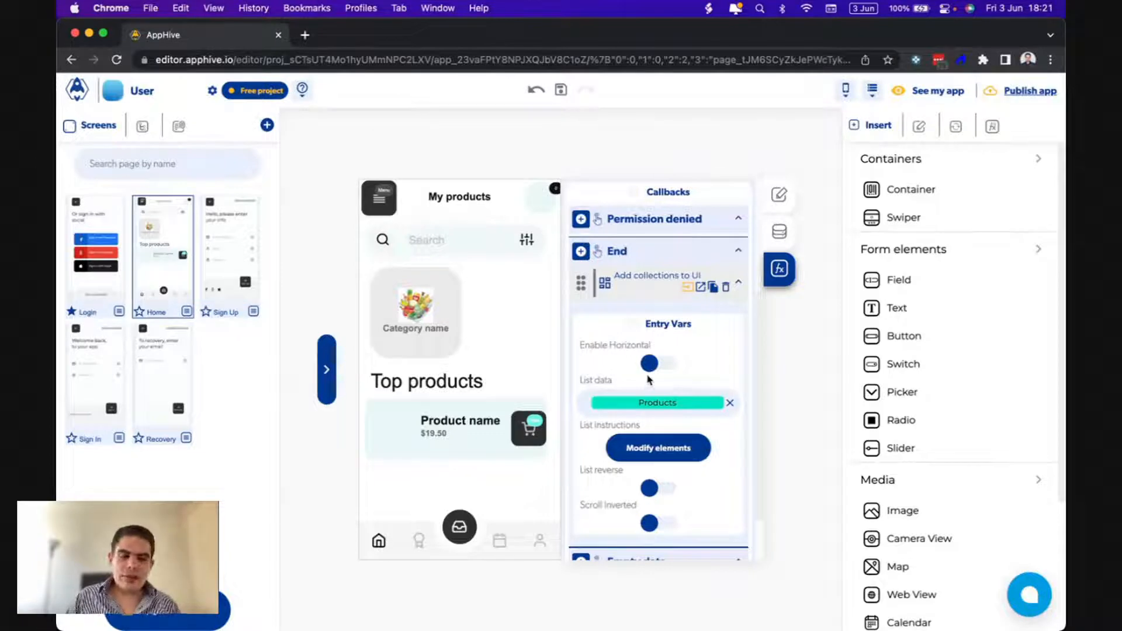
pyautogui.click(669, 451)
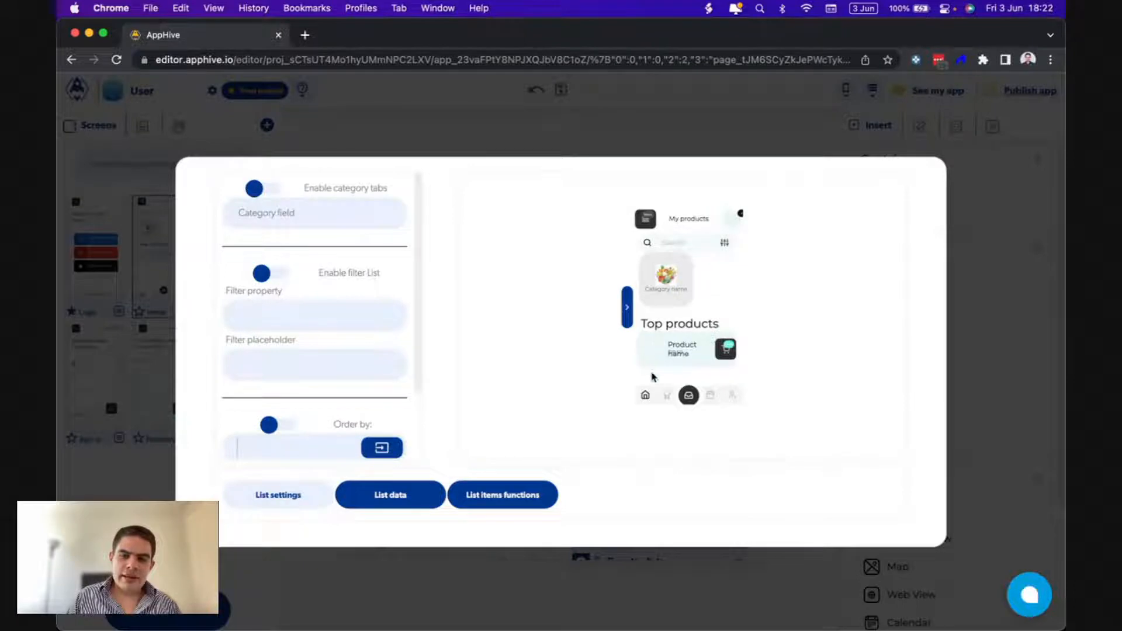
pyautogui.click(794, 148)
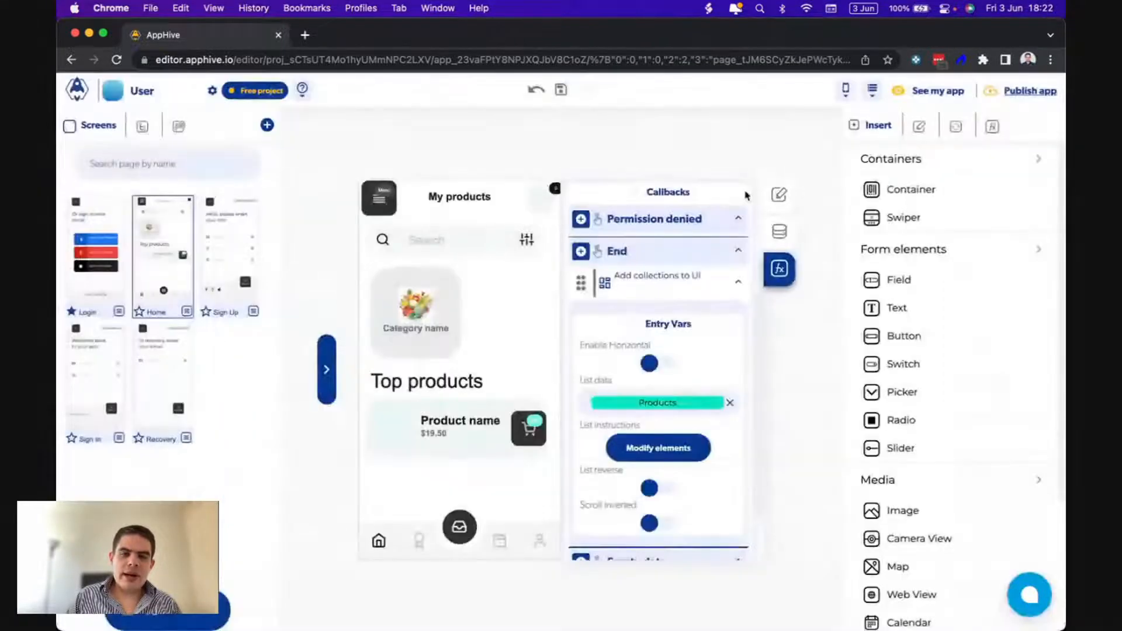
# Add a container below the product card on the Home screen and move the product card into it.
pyautogui.click(483, 409)
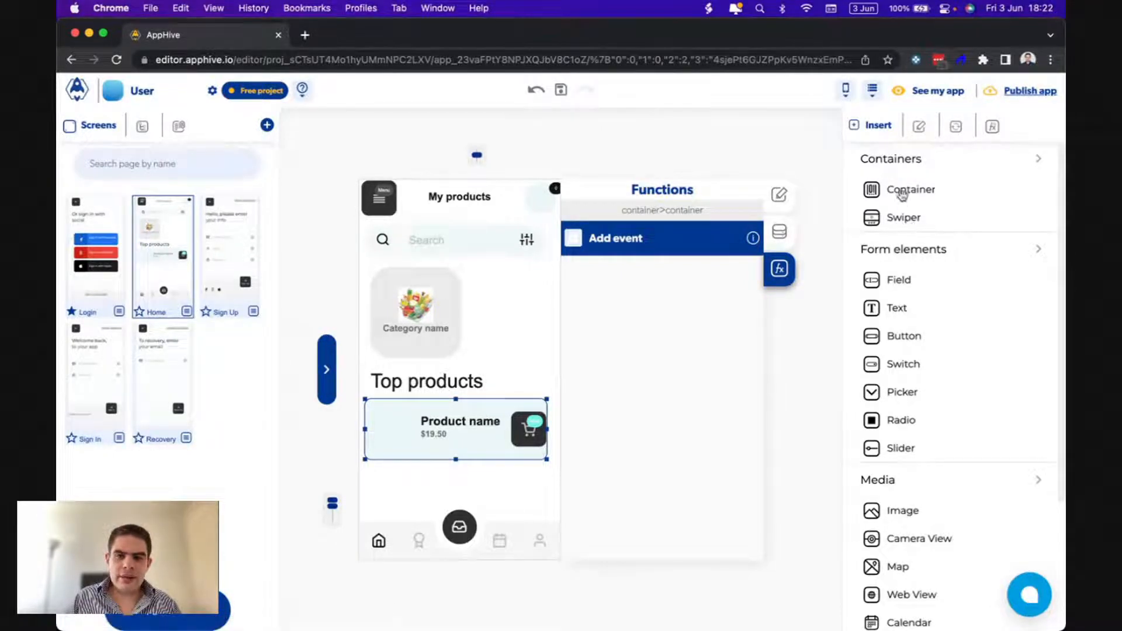
pyautogui.moveTo(900, 189); pyautogui.dragTo(460, 477)
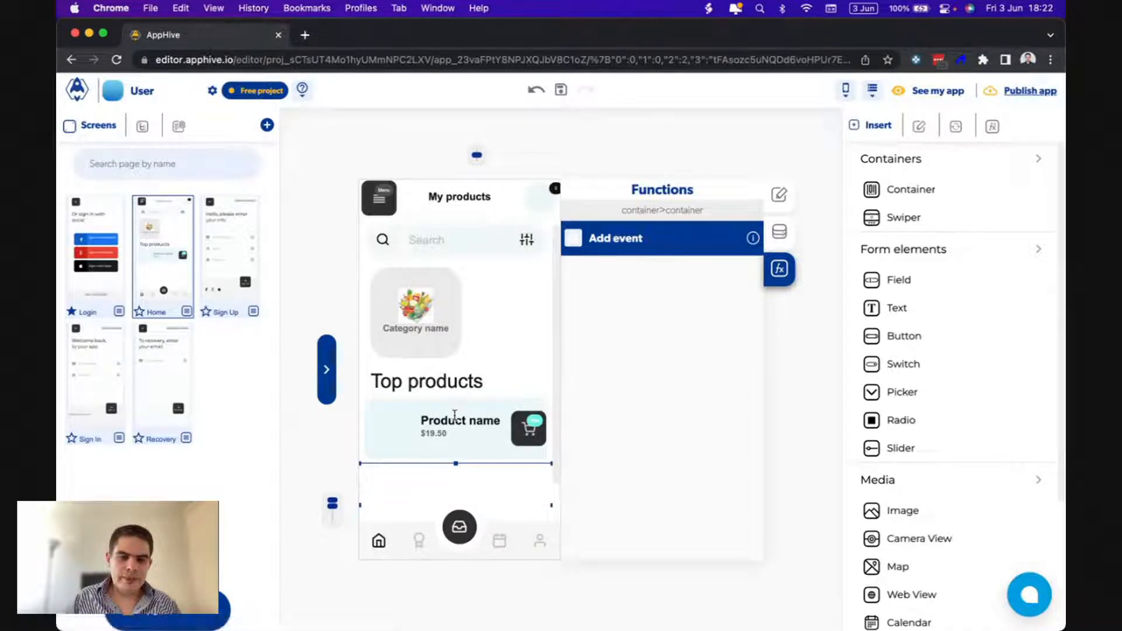
pyautogui.click(392, 456)
pyautogui.moveTo(392, 456); pyautogui.dragTo(400, 486)
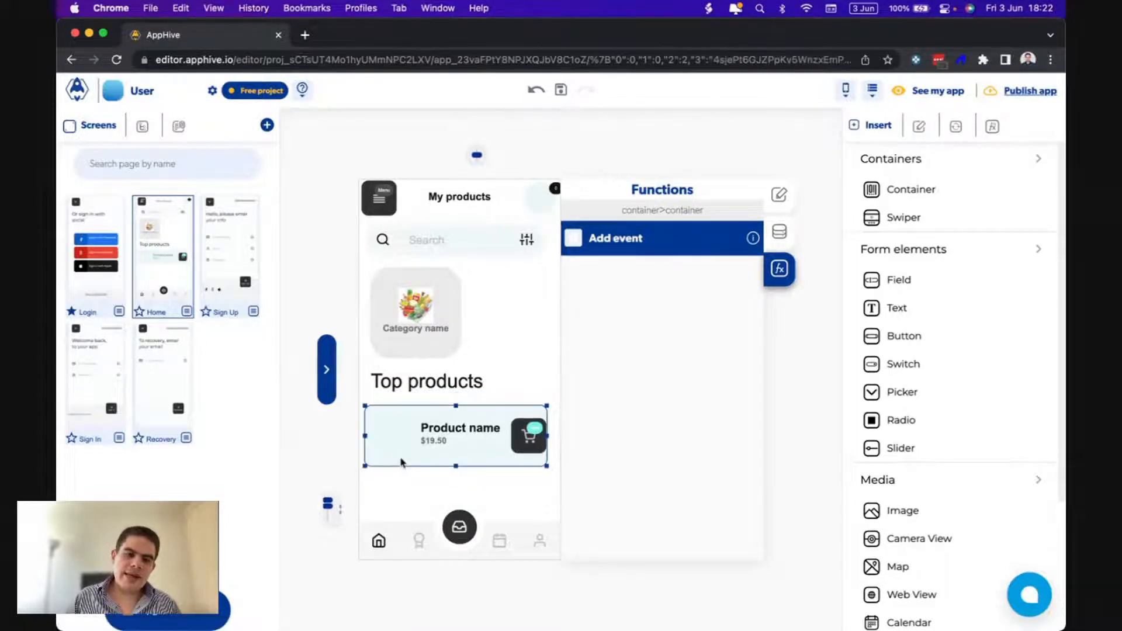
pyautogui.click(402, 478)
pyautogui.click(400, 466)
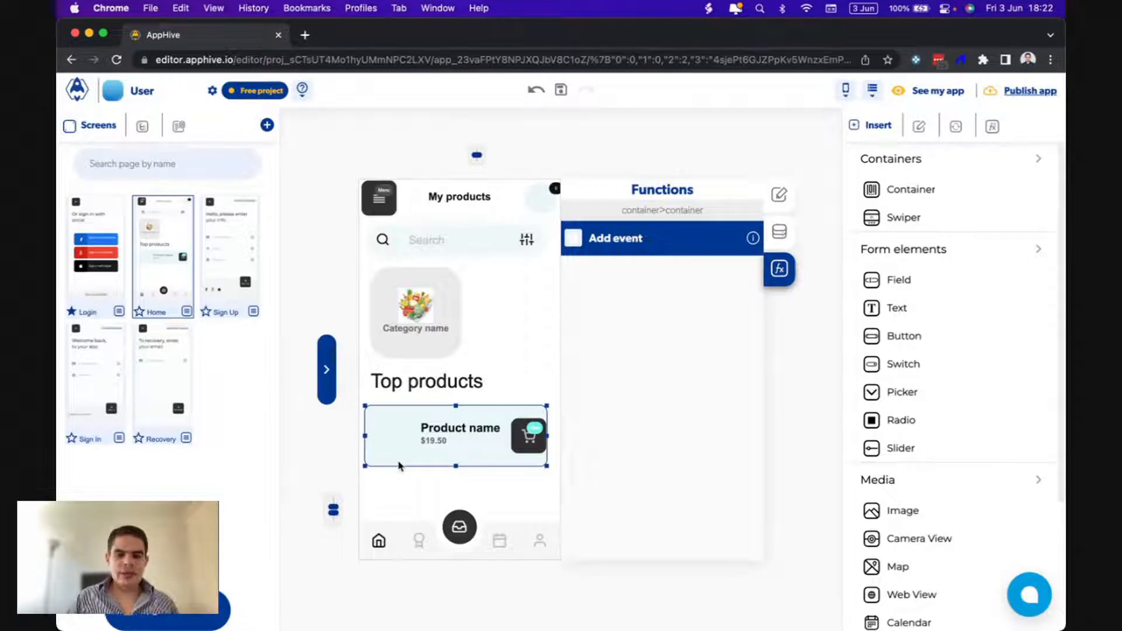
pyautogui.click(399, 474)
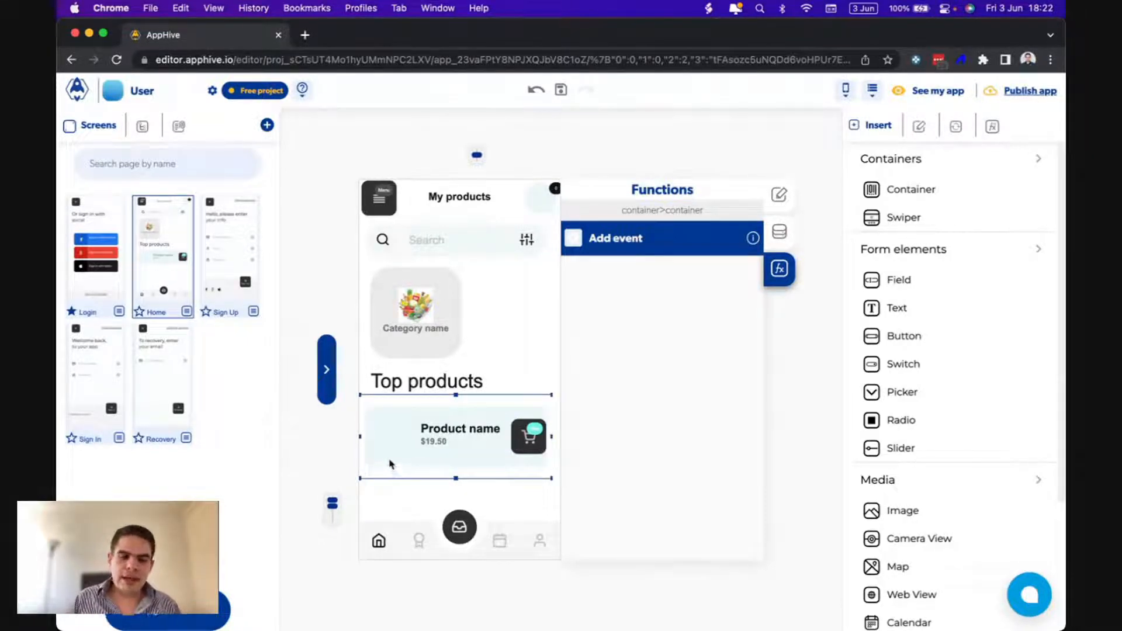
pyautogui.click(390, 463)
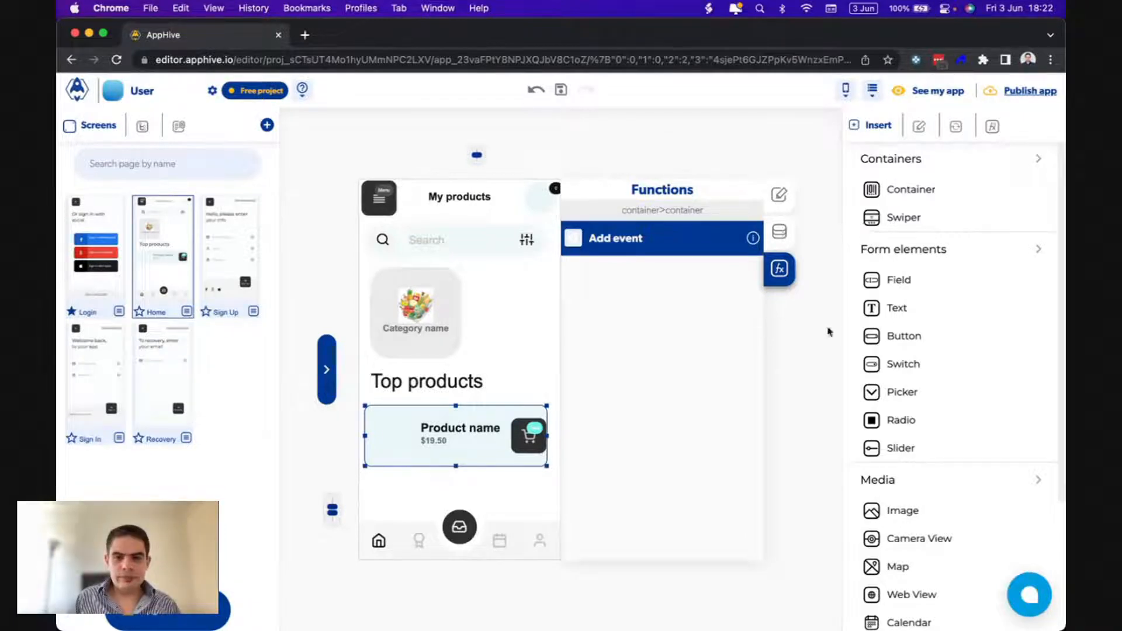
# Choose the new container around the product card as the list area in the Products function's list instructions, then close them.
pyautogui.click(830, 330)
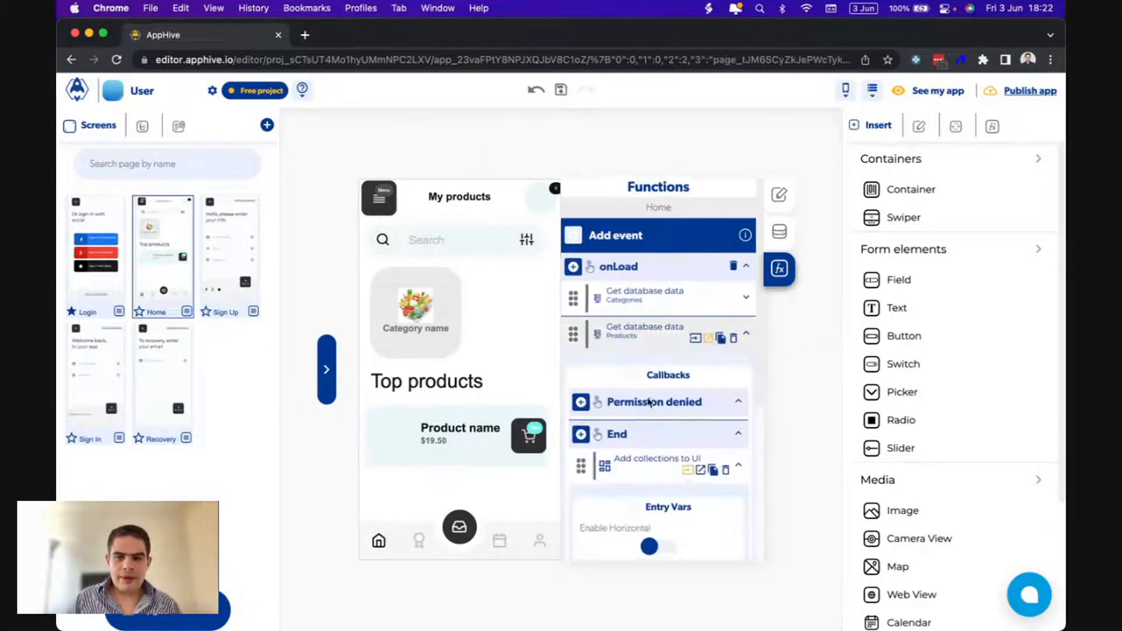
pyautogui.scroll(-3, 649, 403)
pyautogui.click(634, 431)
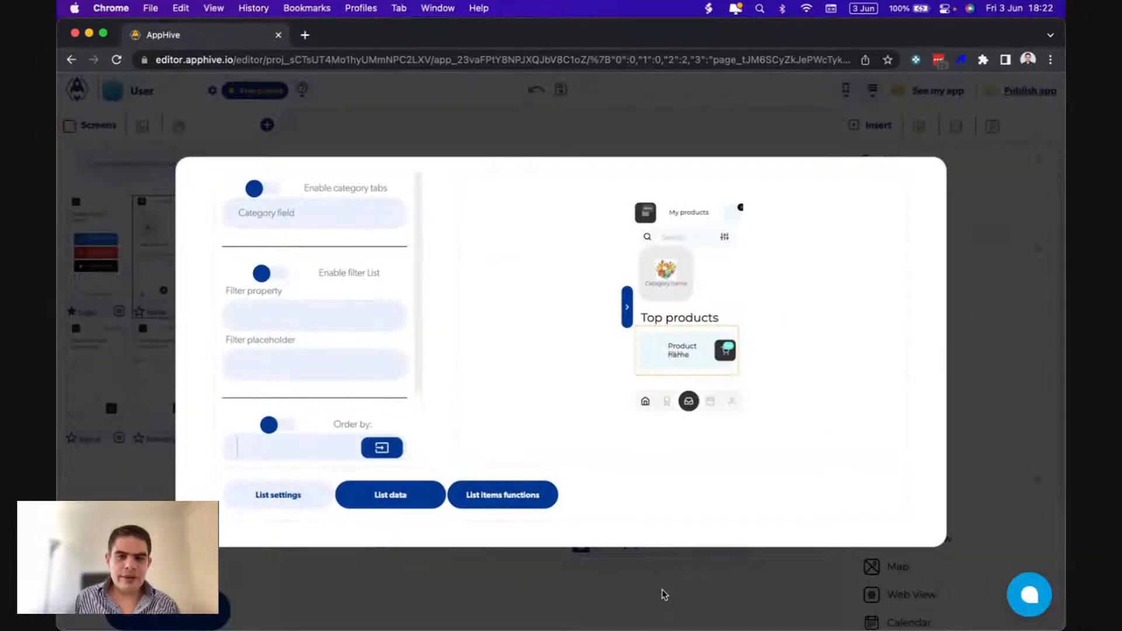
pyautogui.click(549, 586)
pyautogui.click(384, 434)
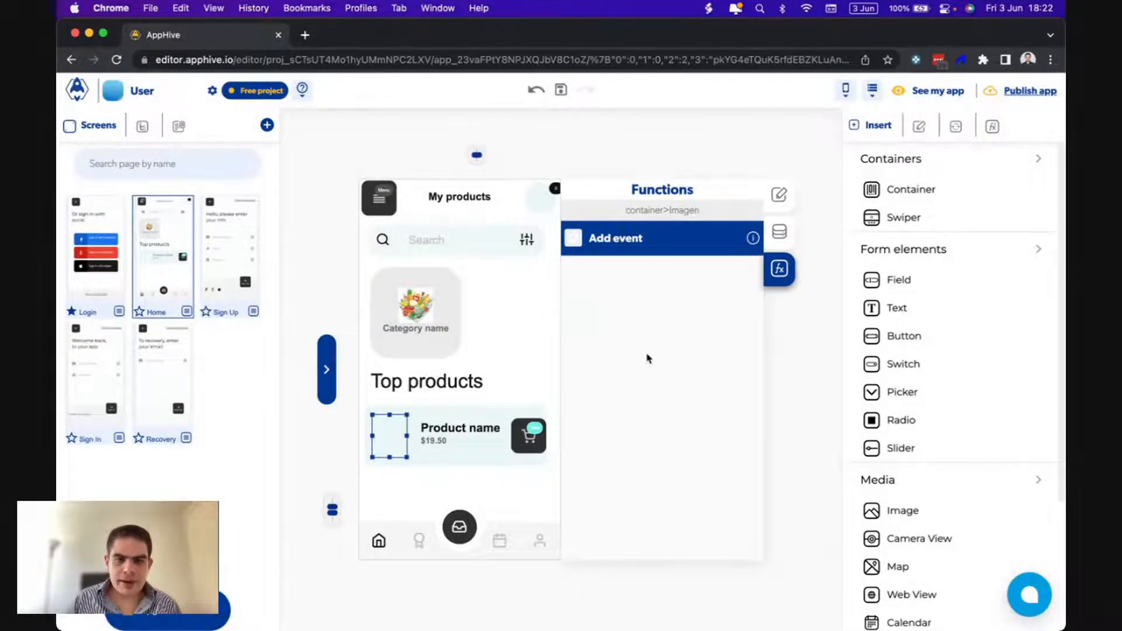
pyautogui.click(835, 316)
# In the Products list instructions' list data, bind the product name's text property to the list context attribute name.
pyautogui.scroll(-4, 637, 456)
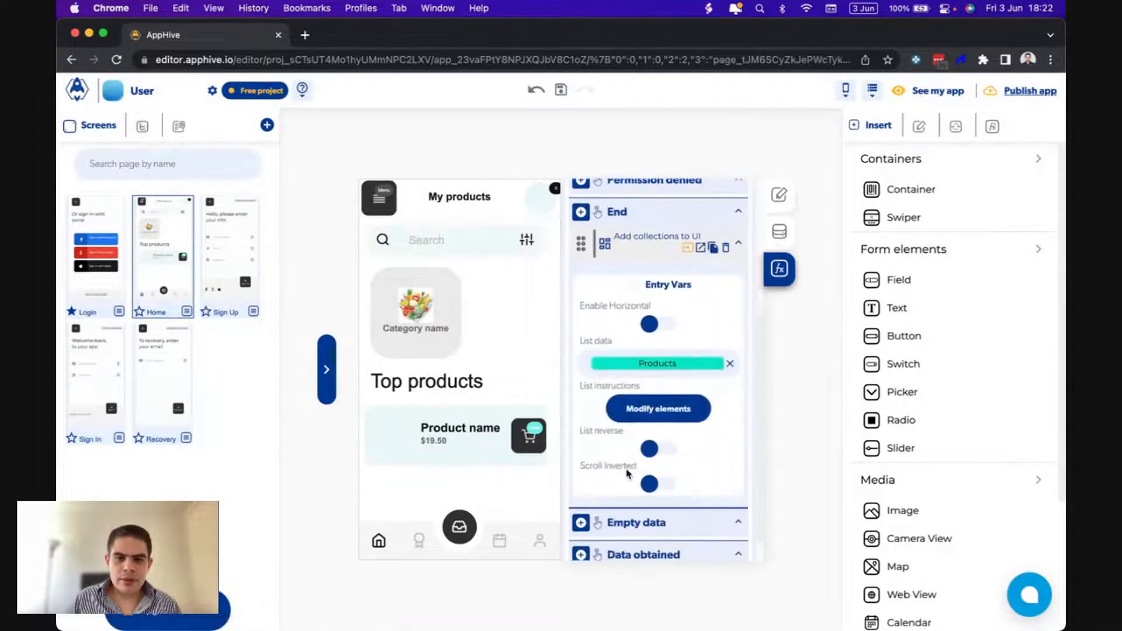
pyautogui.click(658, 409)
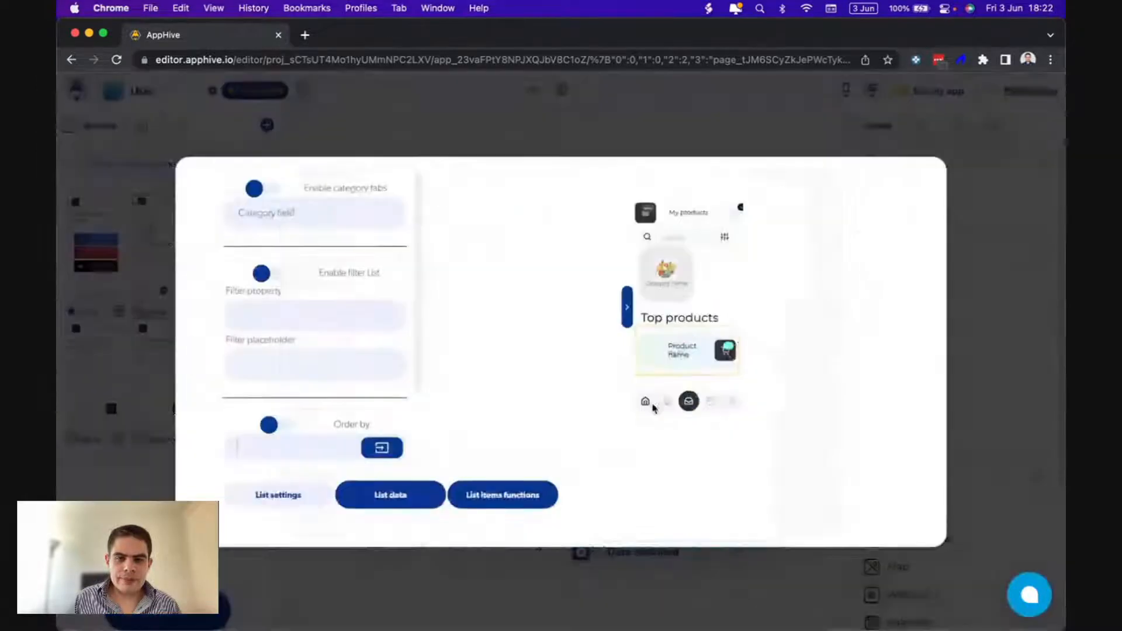
pyautogui.click(395, 497)
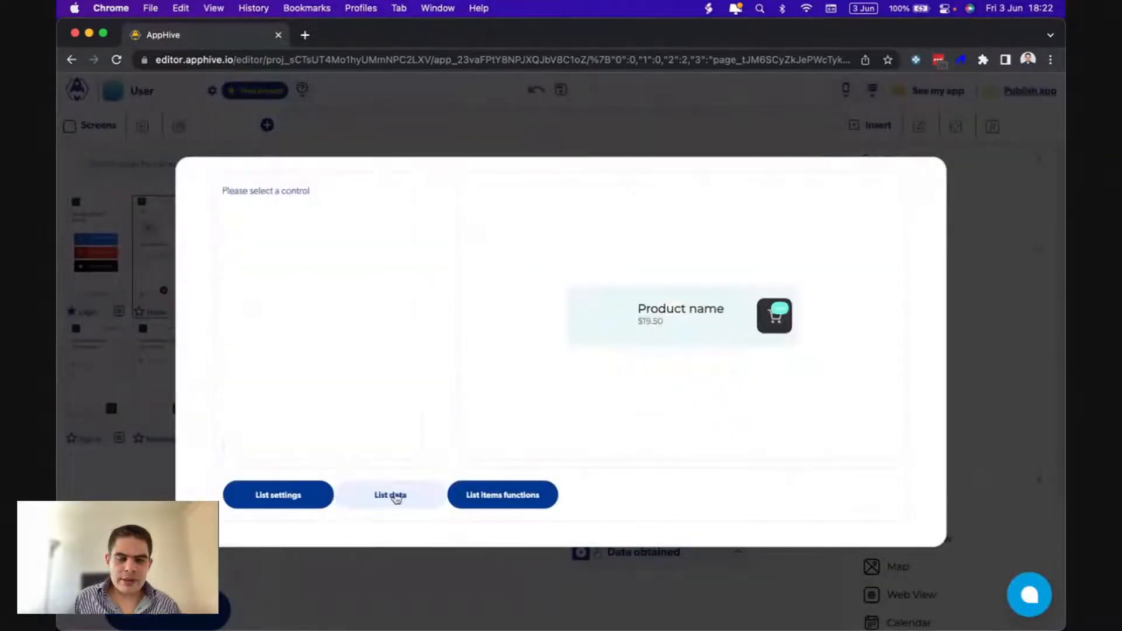
pyautogui.click(664, 317)
pyautogui.click(397, 212)
pyautogui.click(280, 311)
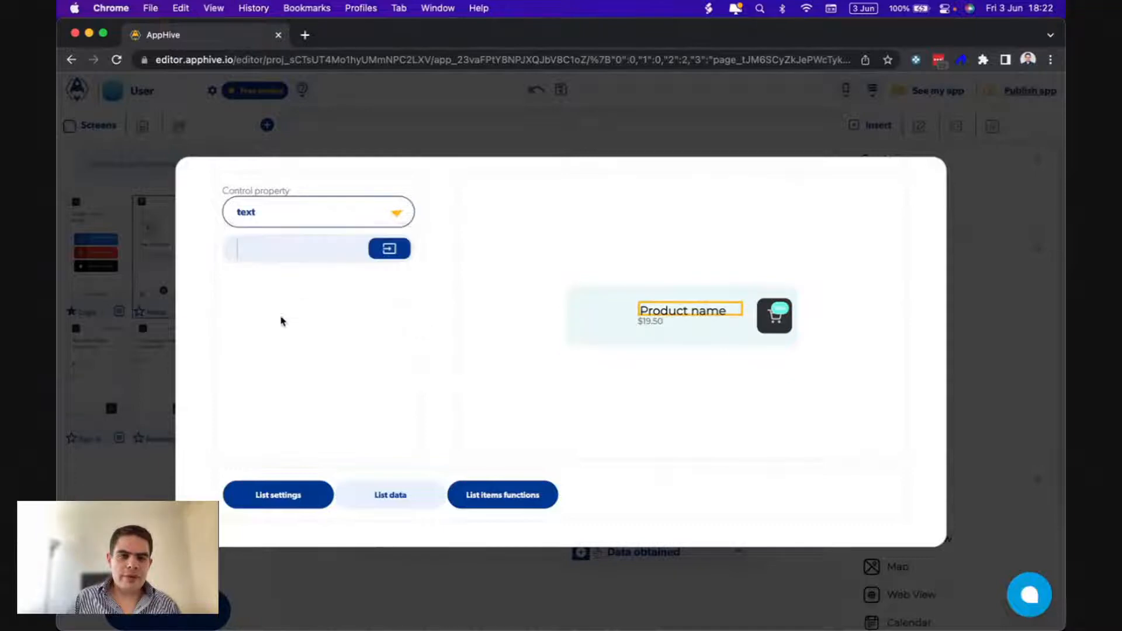
pyautogui.click(383, 251)
pyautogui.click(374, 284)
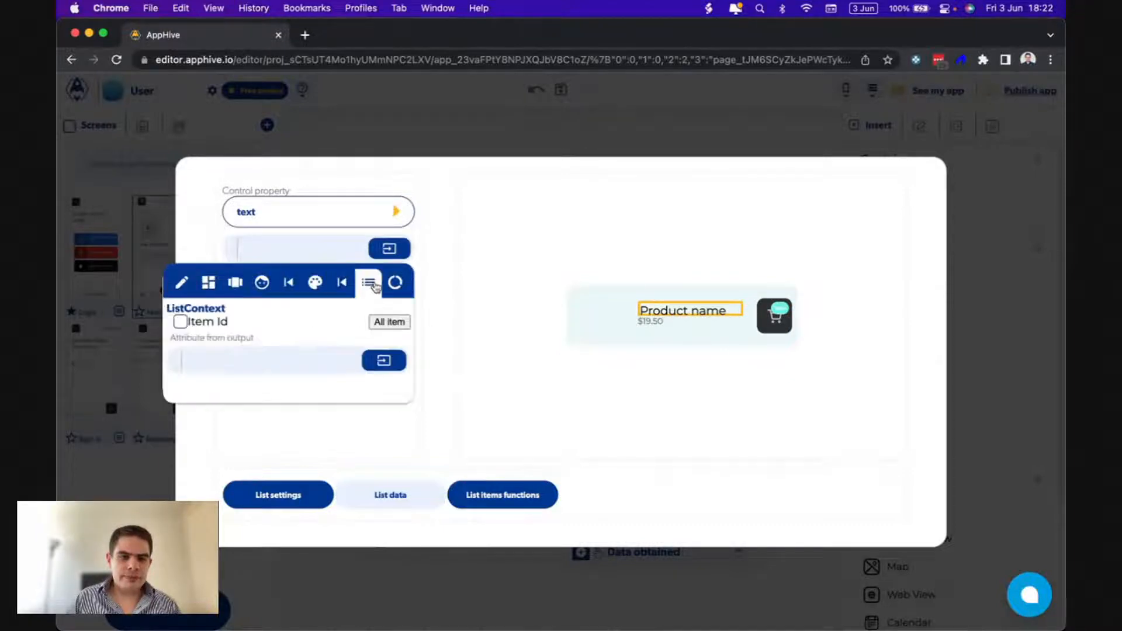
pyautogui.write('name')
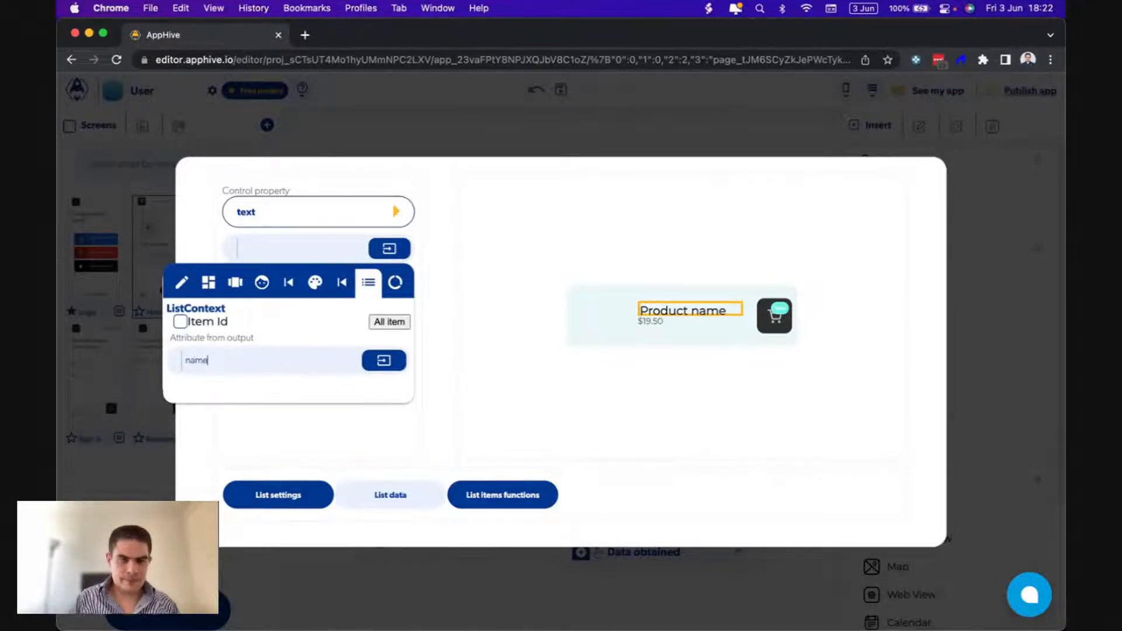
pyautogui.press('Return')
# Bind the text property of the price label under the product name to the list context attribute price.
pyautogui.click(647, 327)
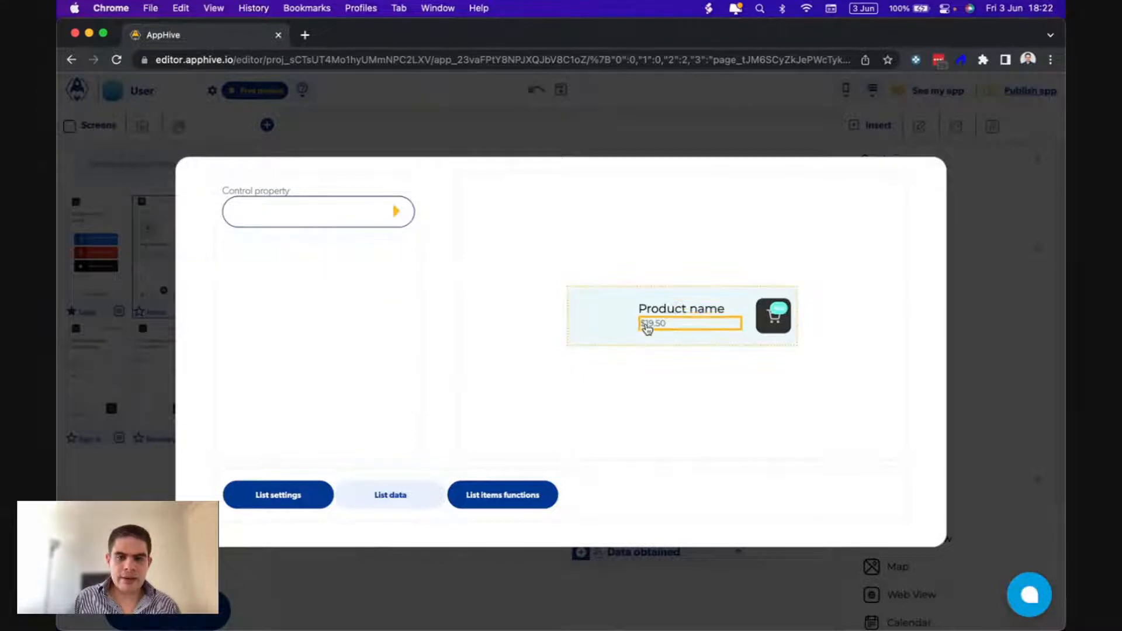
pyautogui.click(397, 213)
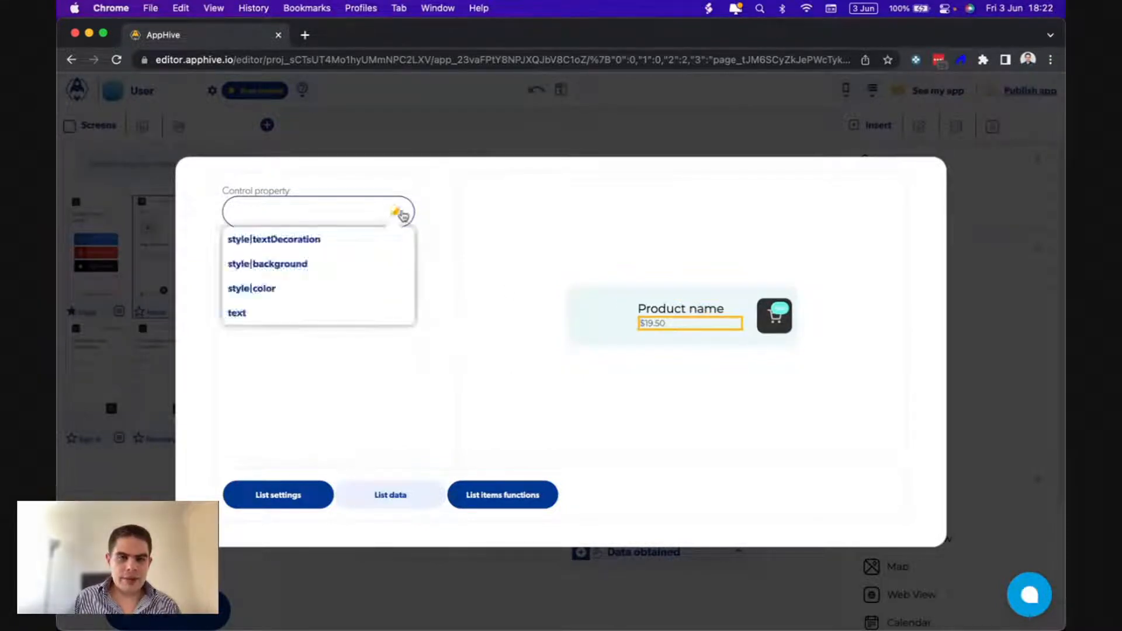
pyautogui.click(265, 308)
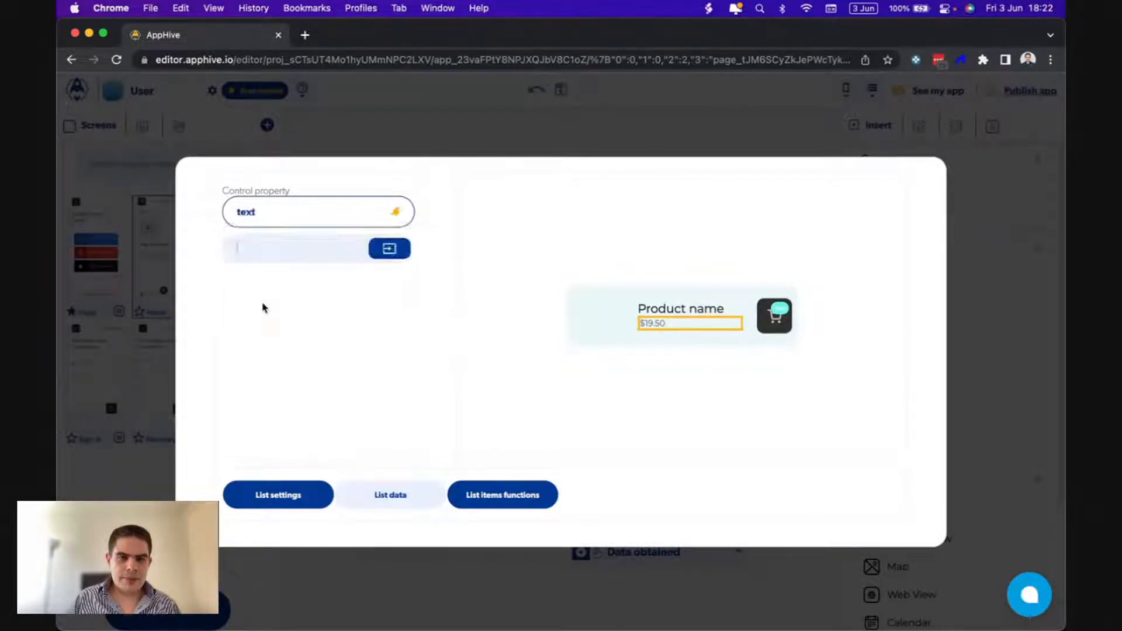
pyautogui.click(394, 214)
pyautogui.click(291, 317)
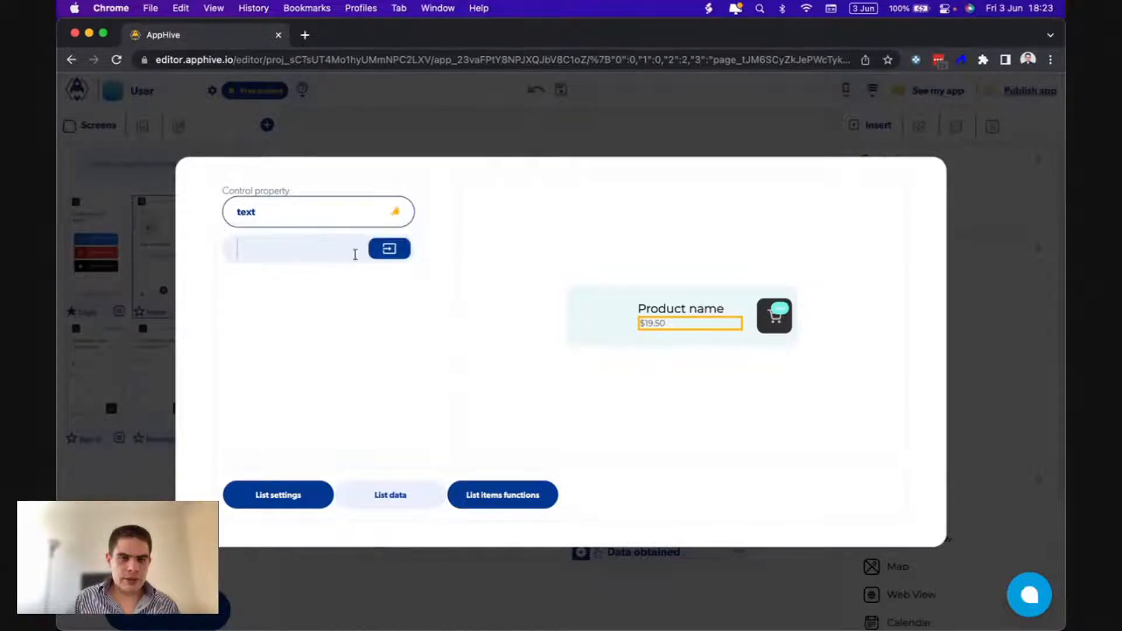
pyautogui.click(387, 249)
pyautogui.click(368, 282)
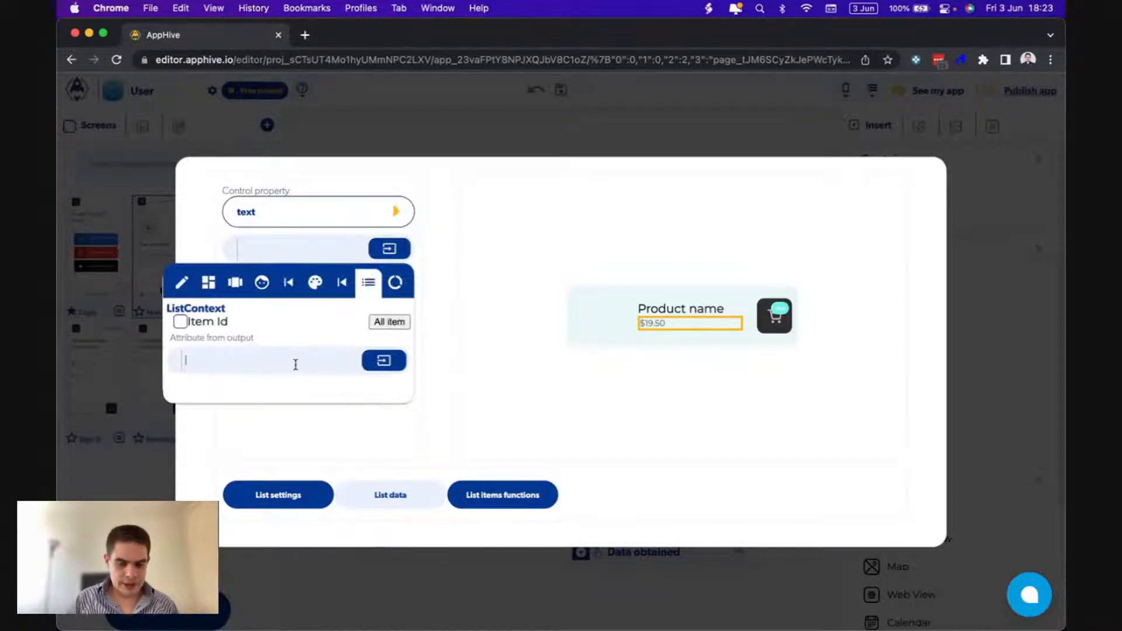
pyautogui.press('Return')
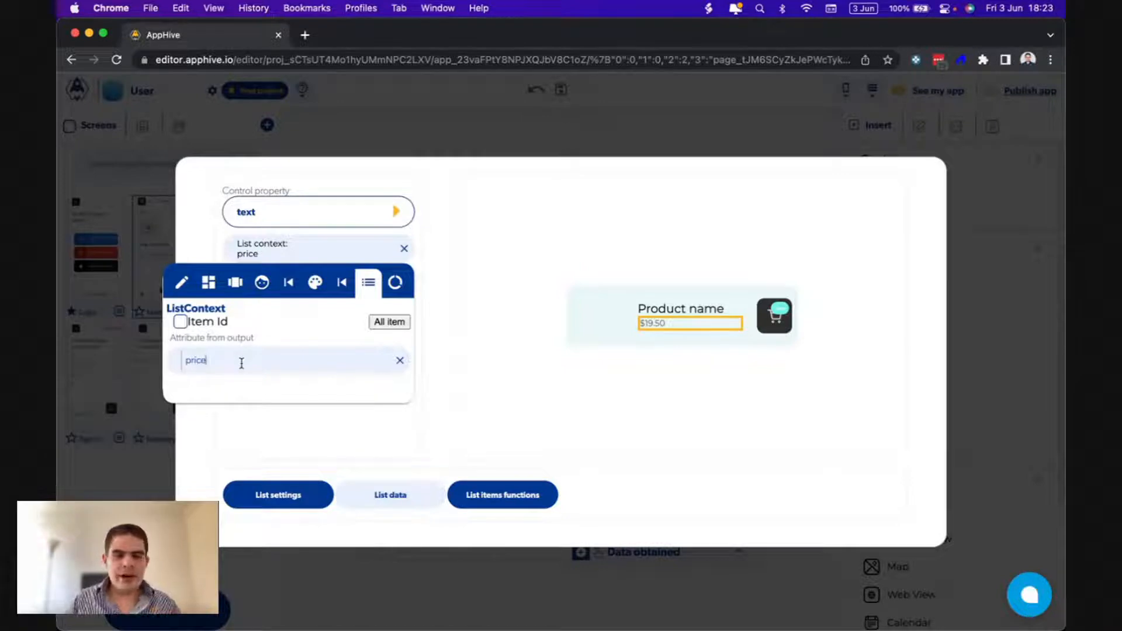
pyautogui.click(466, 372)
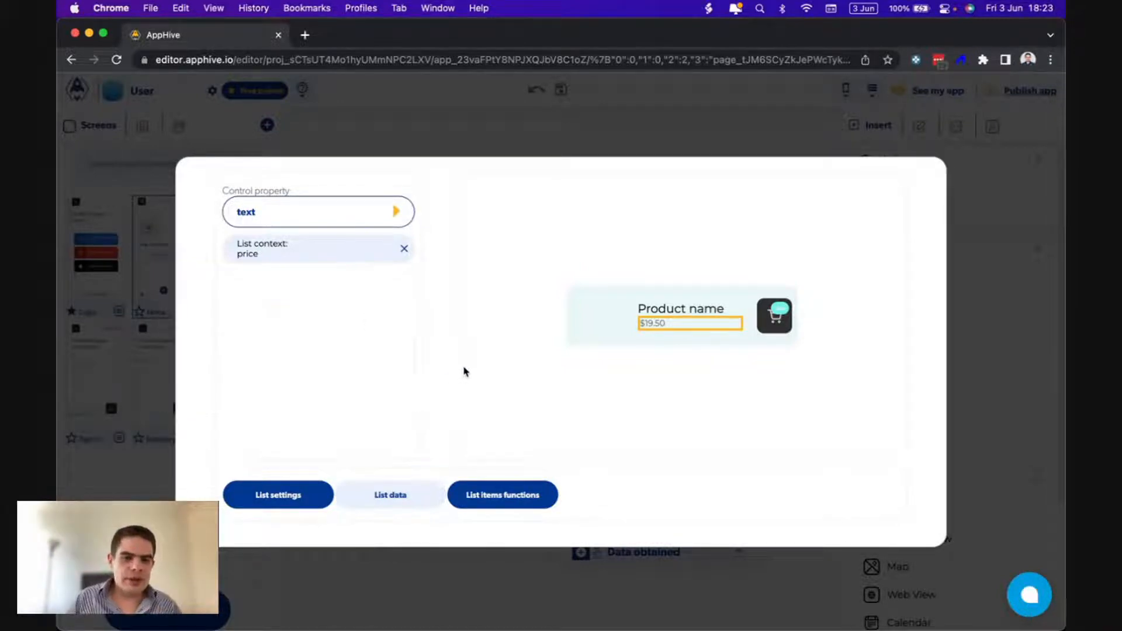
# Bind the product image's src property to the list context attribute image and close the list instructions.
pyautogui.click(603, 326)
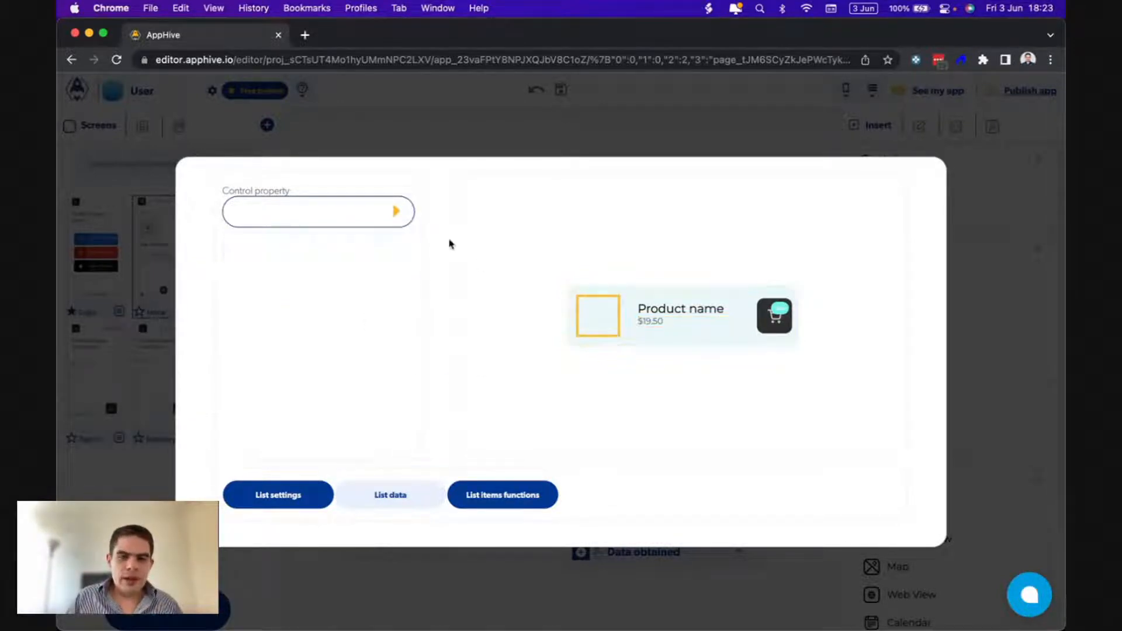
pyautogui.click(397, 211)
pyautogui.click(294, 247)
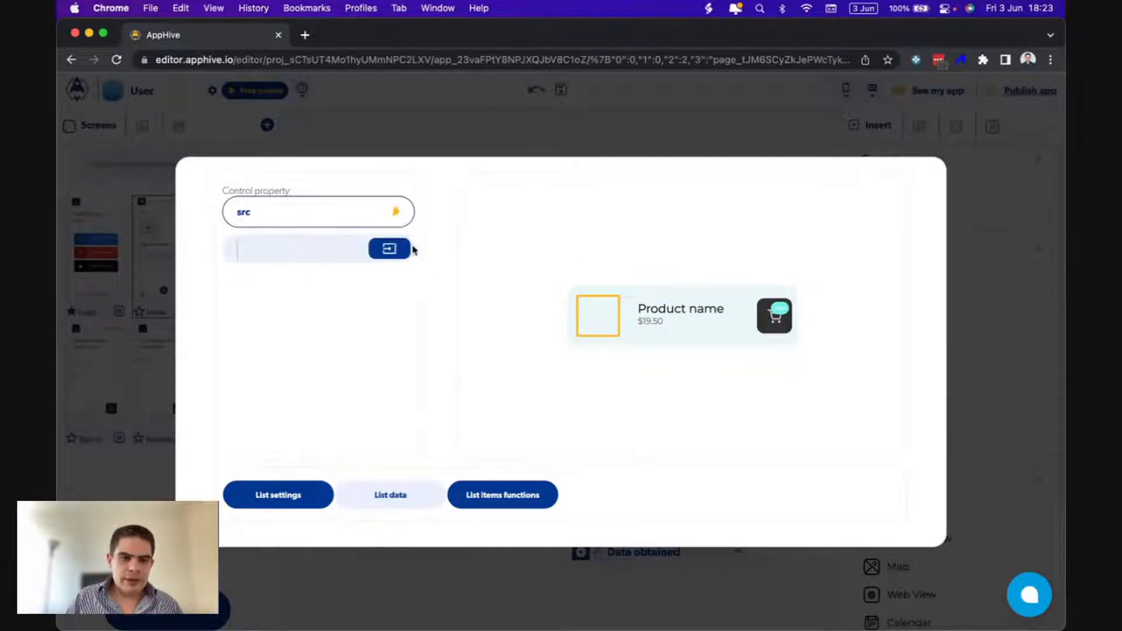
pyautogui.click(407, 247)
pyautogui.click(304, 357)
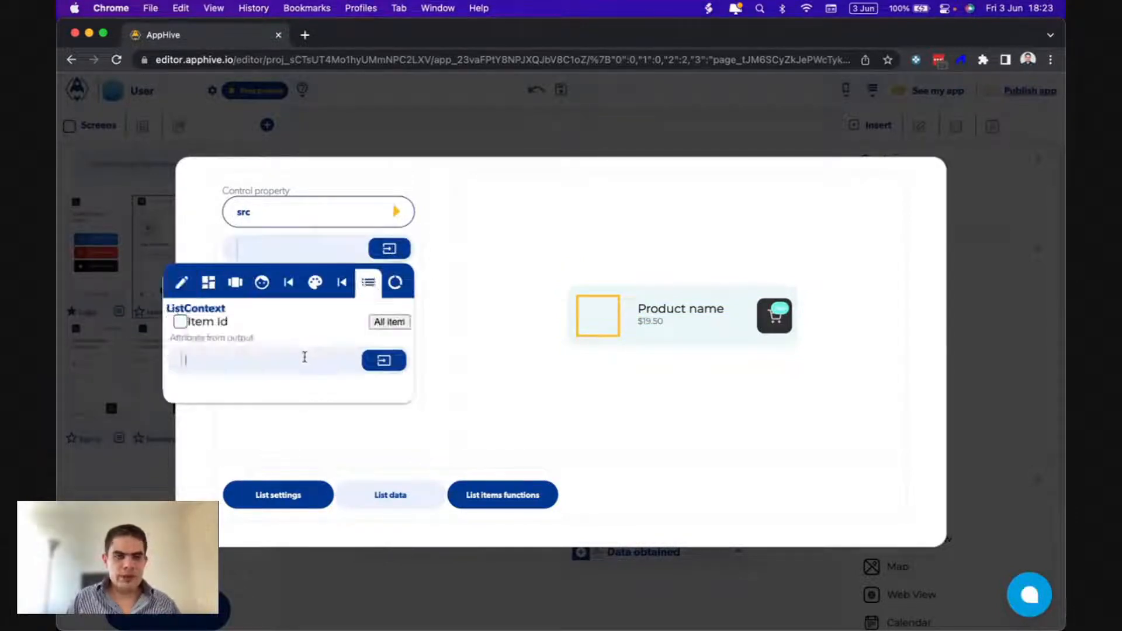
pyautogui.click(496, 379)
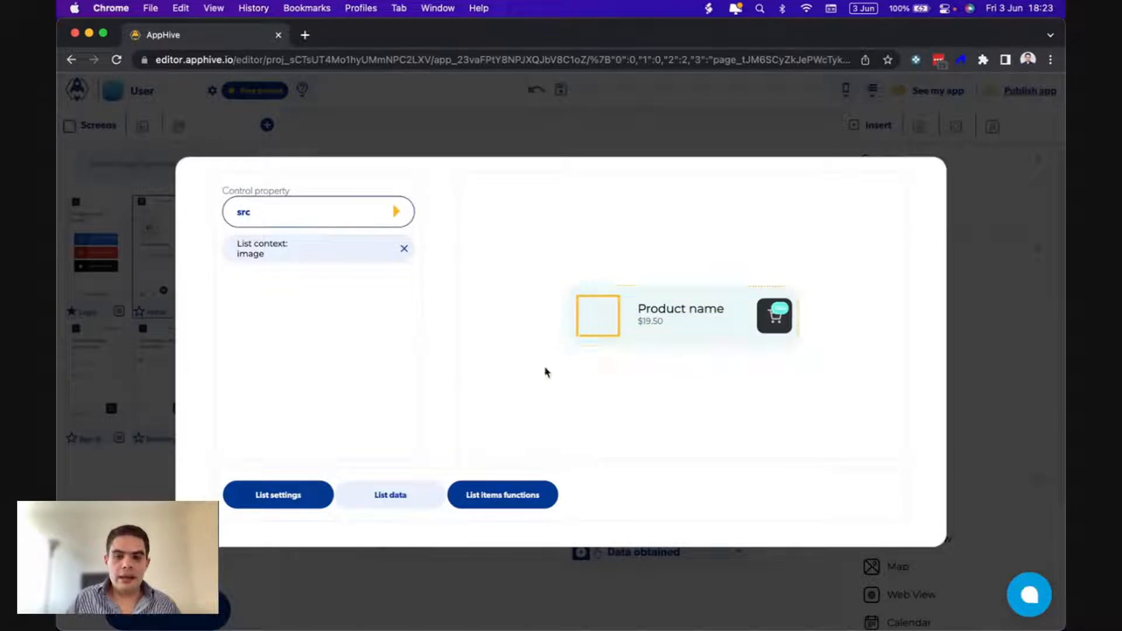
pyautogui.click(731, 138)
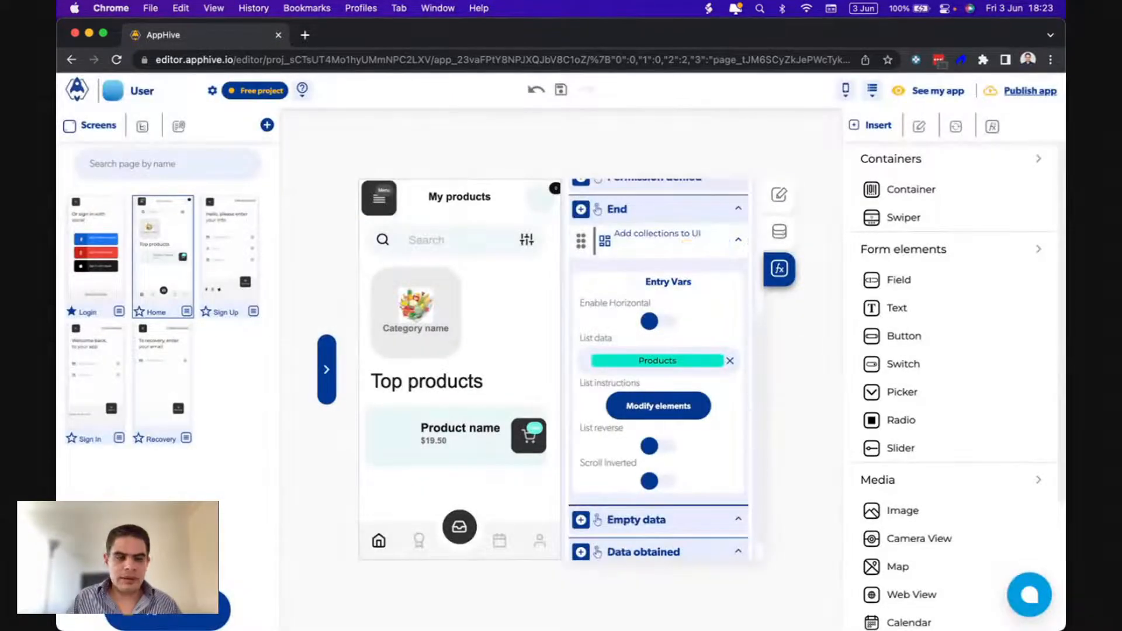
# Switch to the phone mirror in QuickTime Player and check the product card under Top products on the Home screen.
pyautogui.click(724, 602)
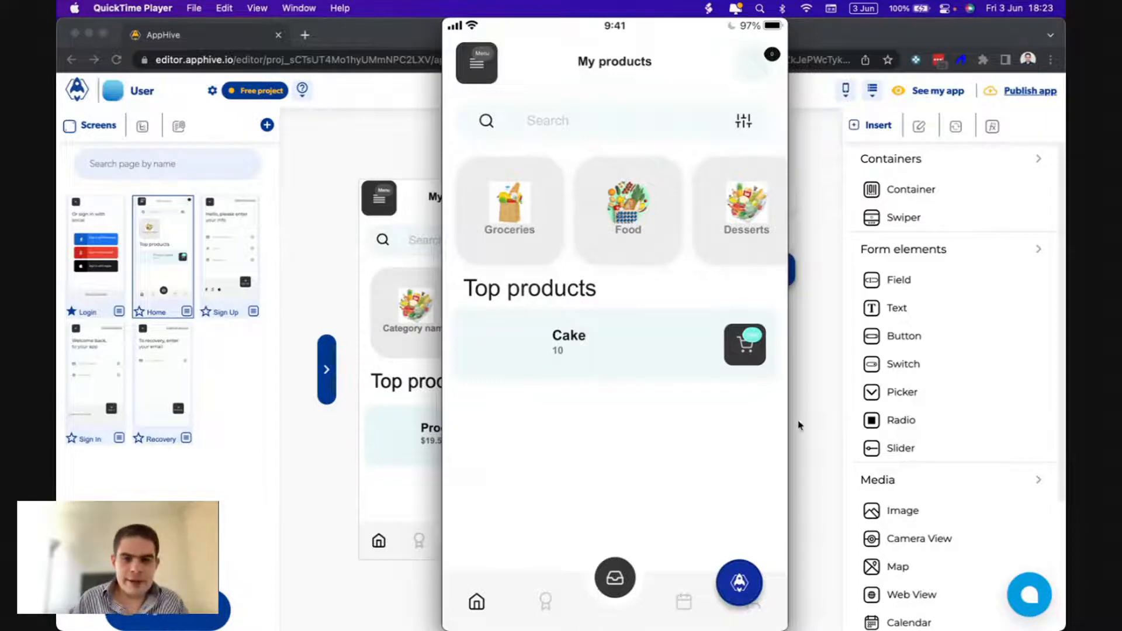
pyautogui.moveTo(609, 428)
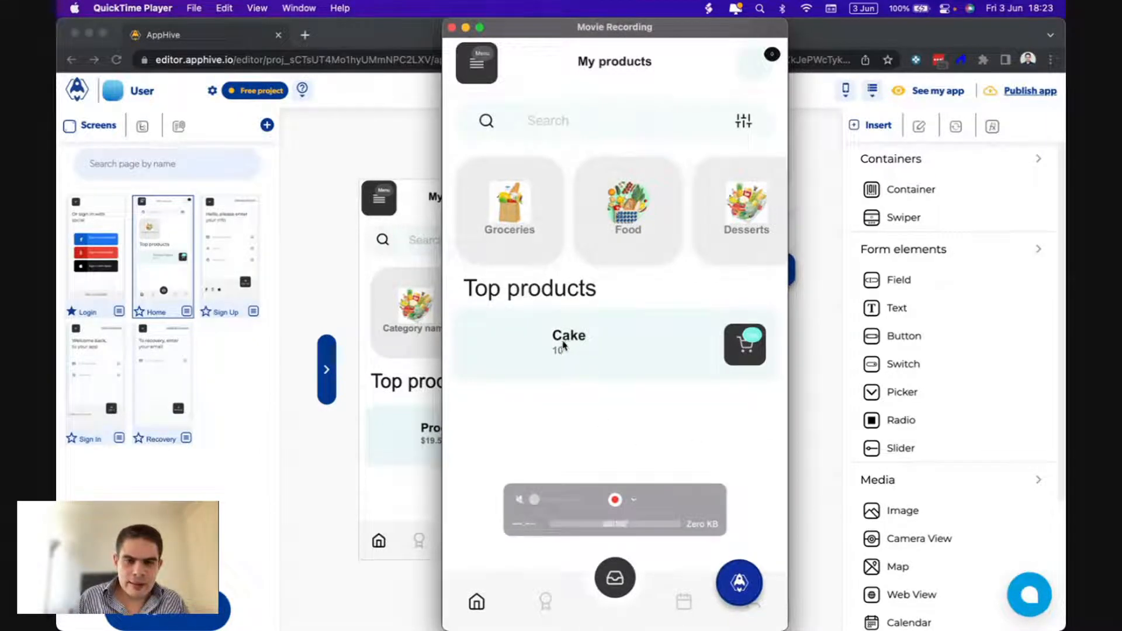
# Set the product card's image on the Home screen to the cake picture from My images.
pyautogui.click(393, 439)
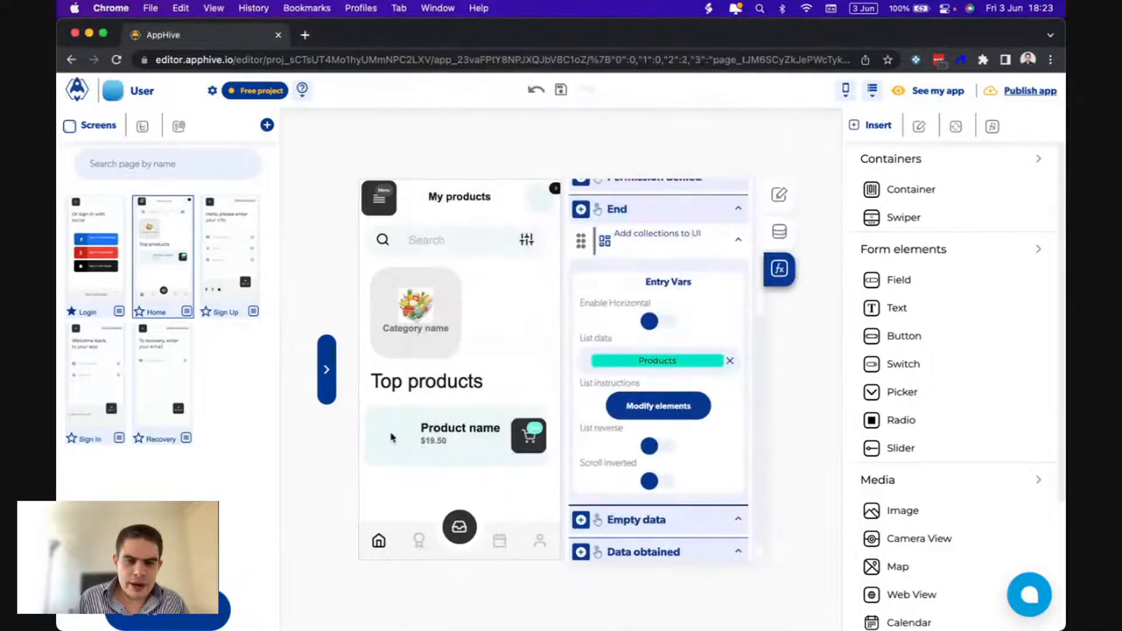
pyautogui.doubleClick(390, 437)
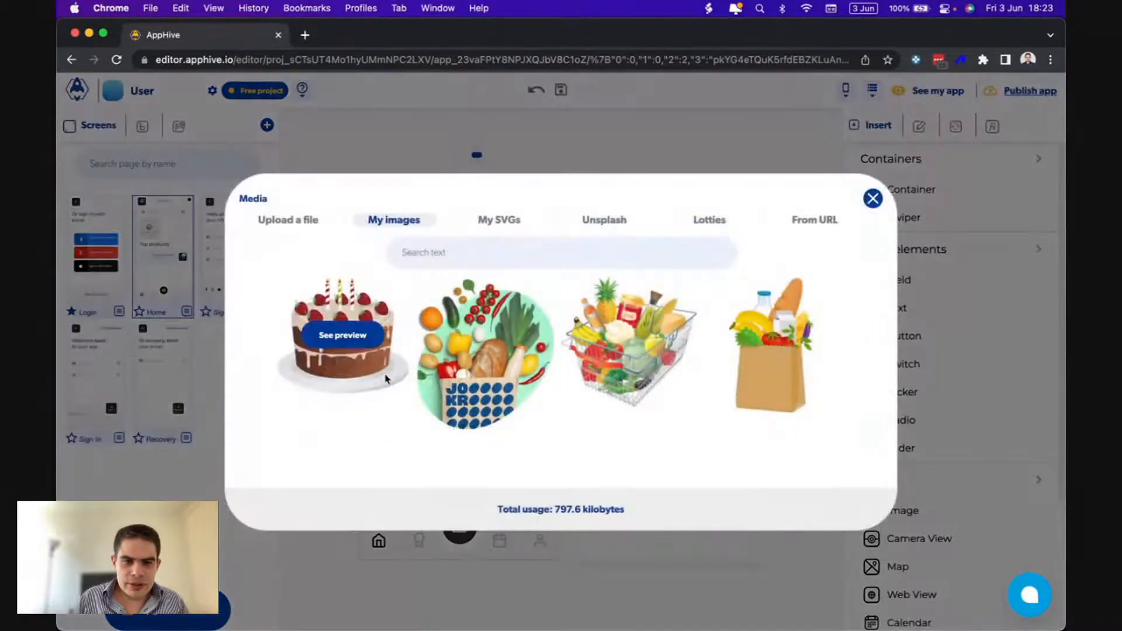
pyautogui.click(351, 335)
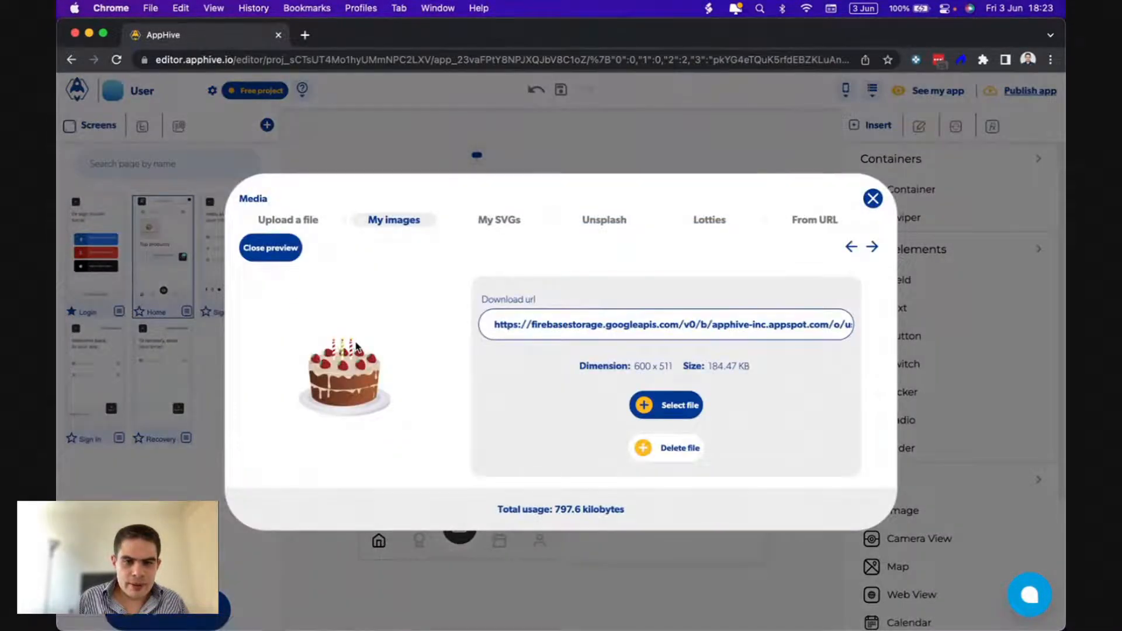
pyautogui.click(672, 404)
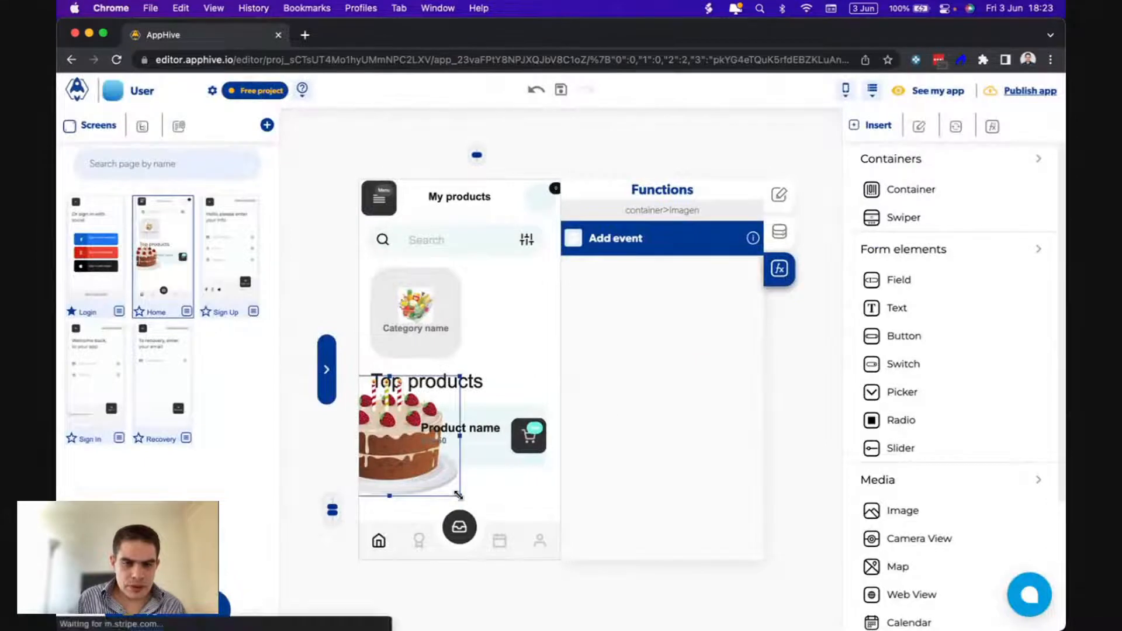
# Replace the product card's image with the food basket picture, shrunk slightly to fit the card, and check it in the phone preview.
pyautogui.doubleClick(395, 431)
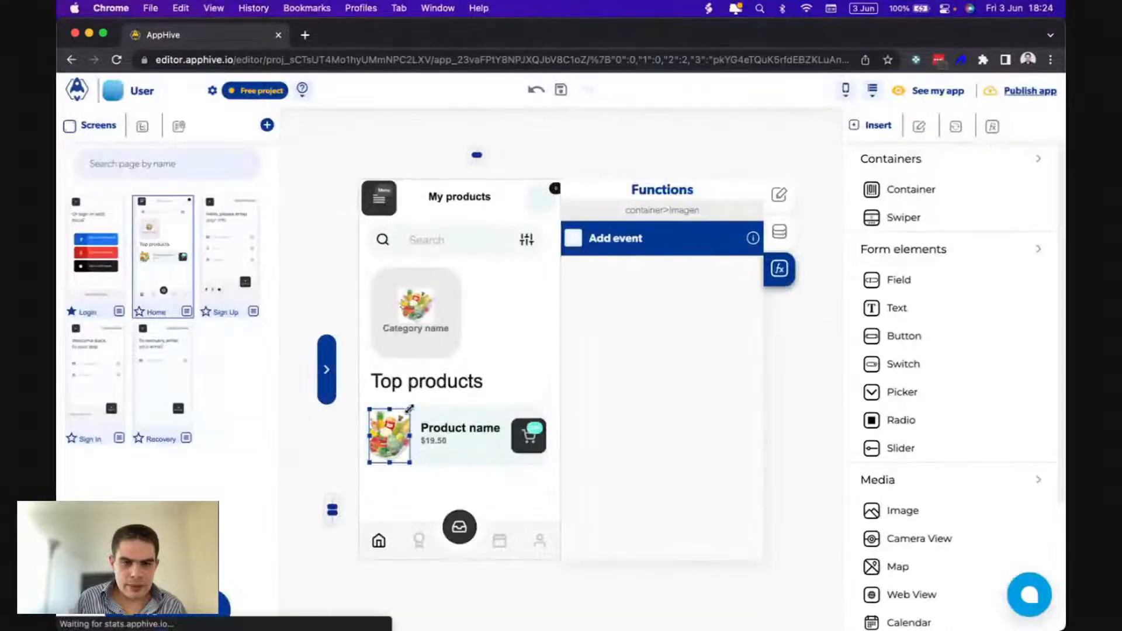
pyautogui.moveTo(411, 409); pyautogui.dragTo(408, 419)
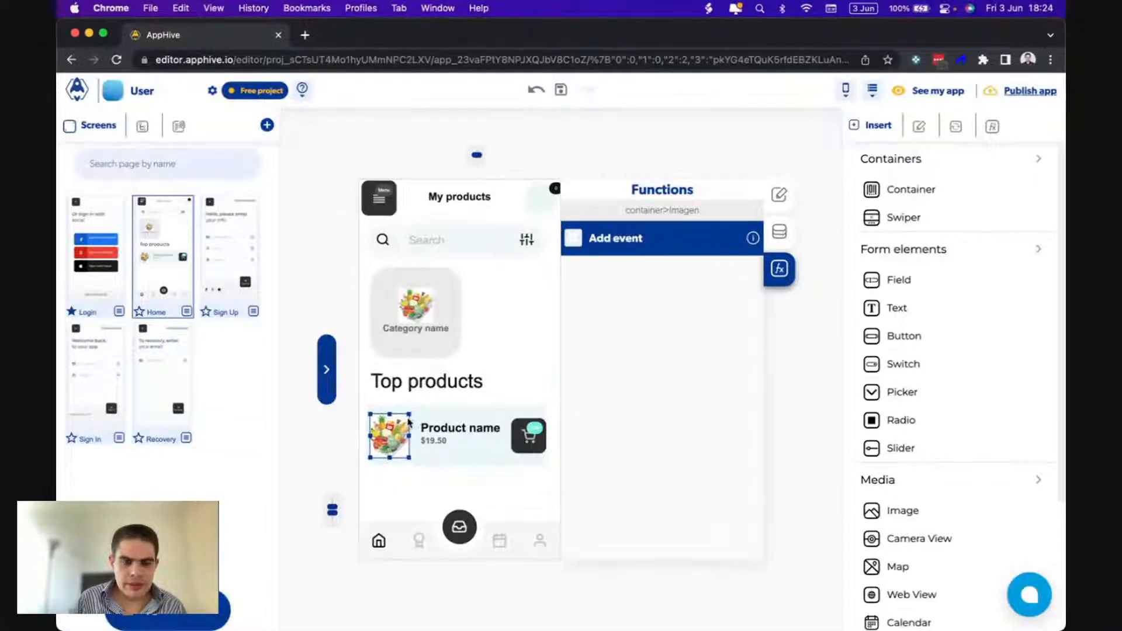
pyautogui.click(427, 477)
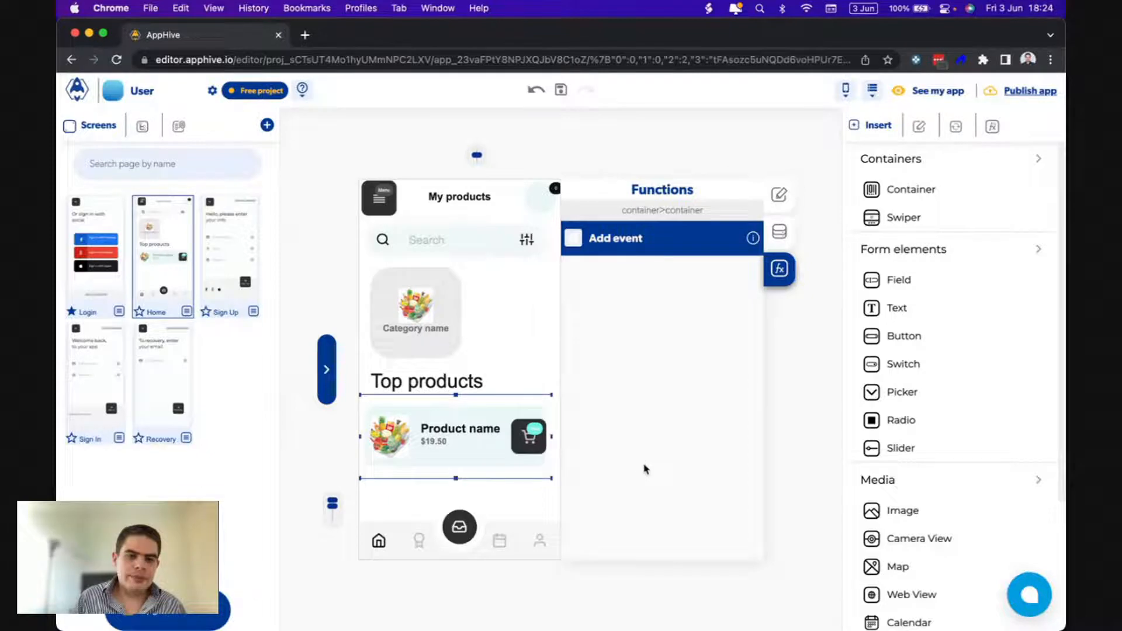
pyautogui.click(721, 598)
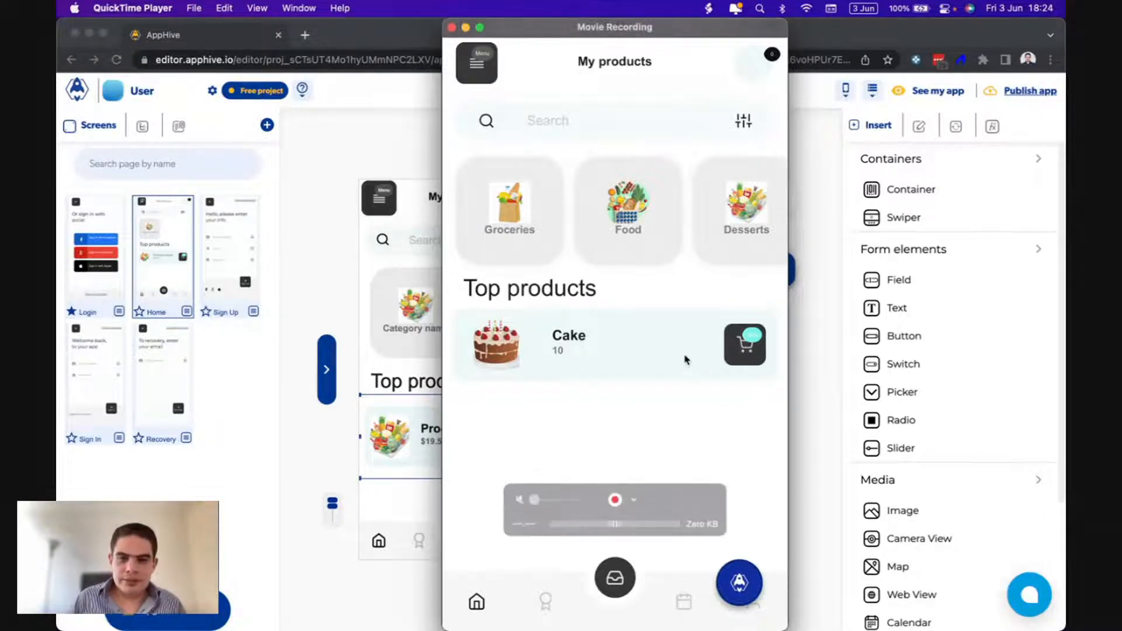
pyautogui.click(802, 361)
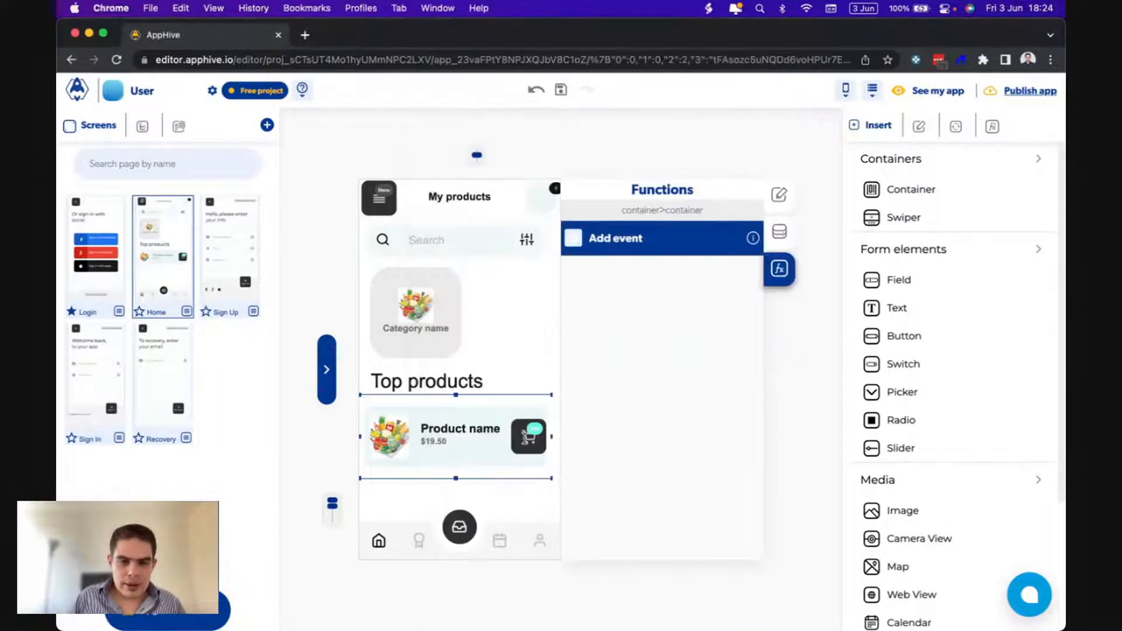
# Change the badge text of the product card's cart icon to "+".
pyautogui.click(526, 437)
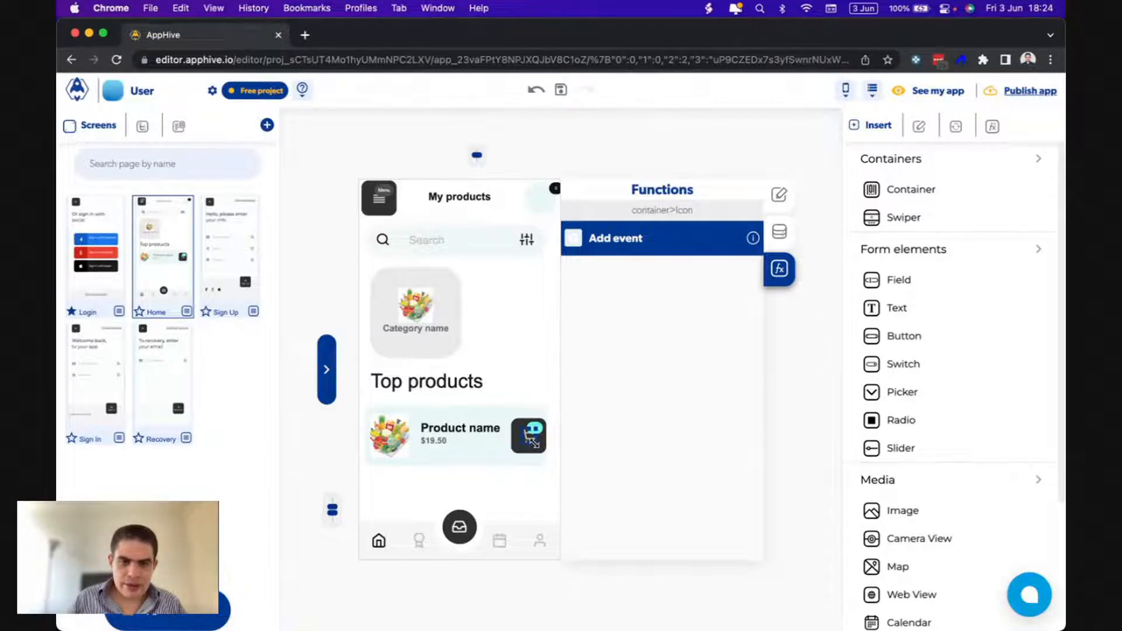
pyautogui.click(780, 231)
pyautogui.scroll(-4, 693, 388)
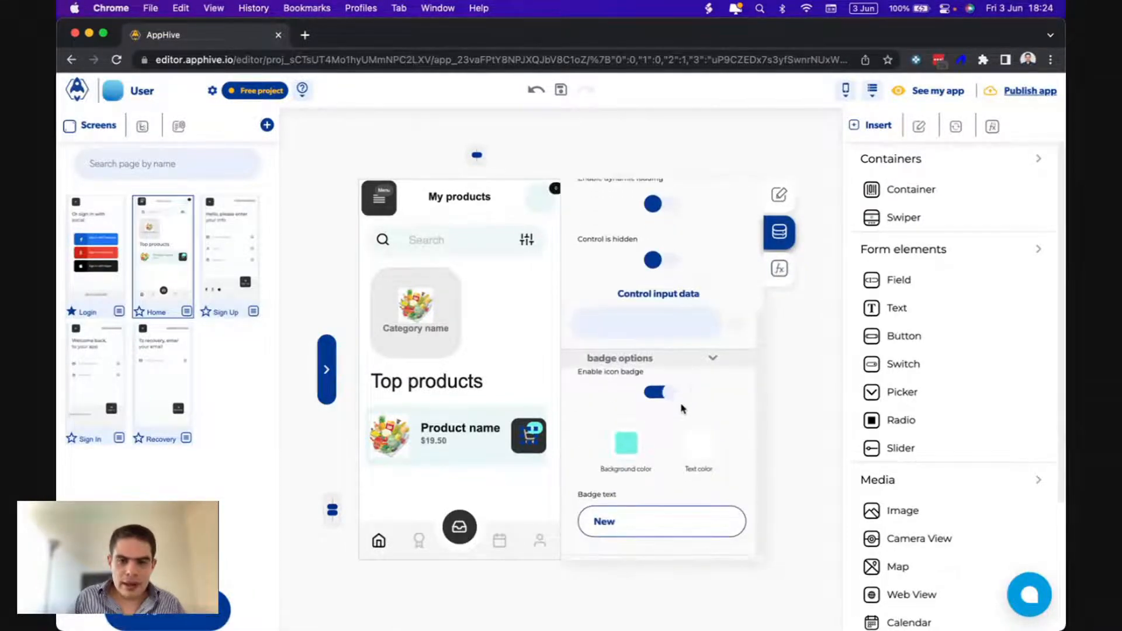
pyautogui.moveTo(640, 519); pyautogui.dragTo(590, 519)
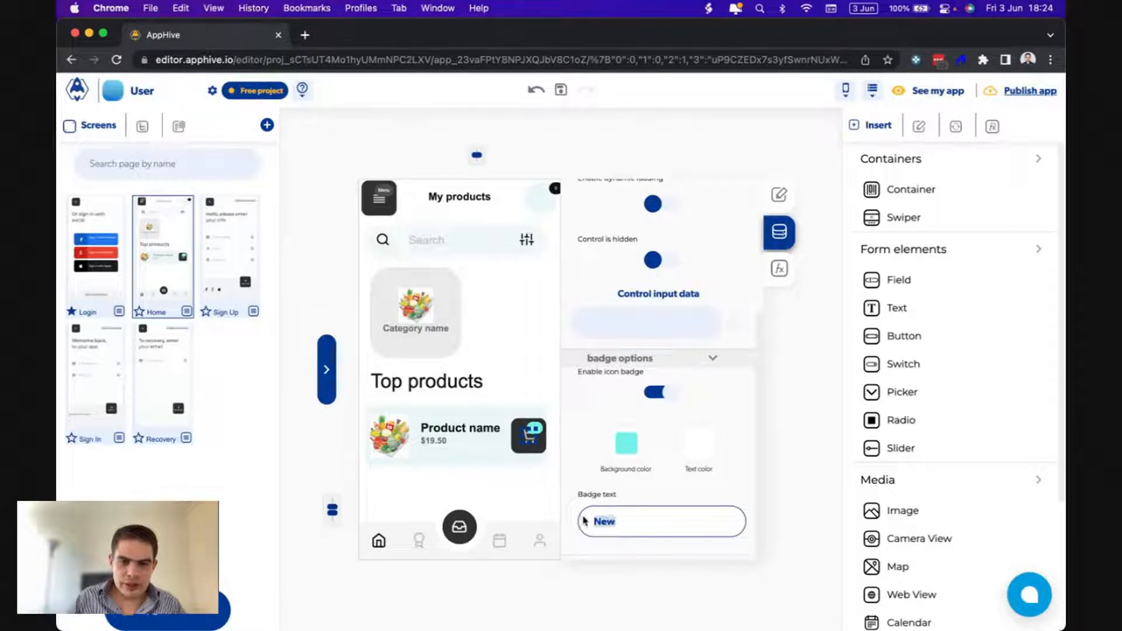
pyautogui.press('BackSpace')
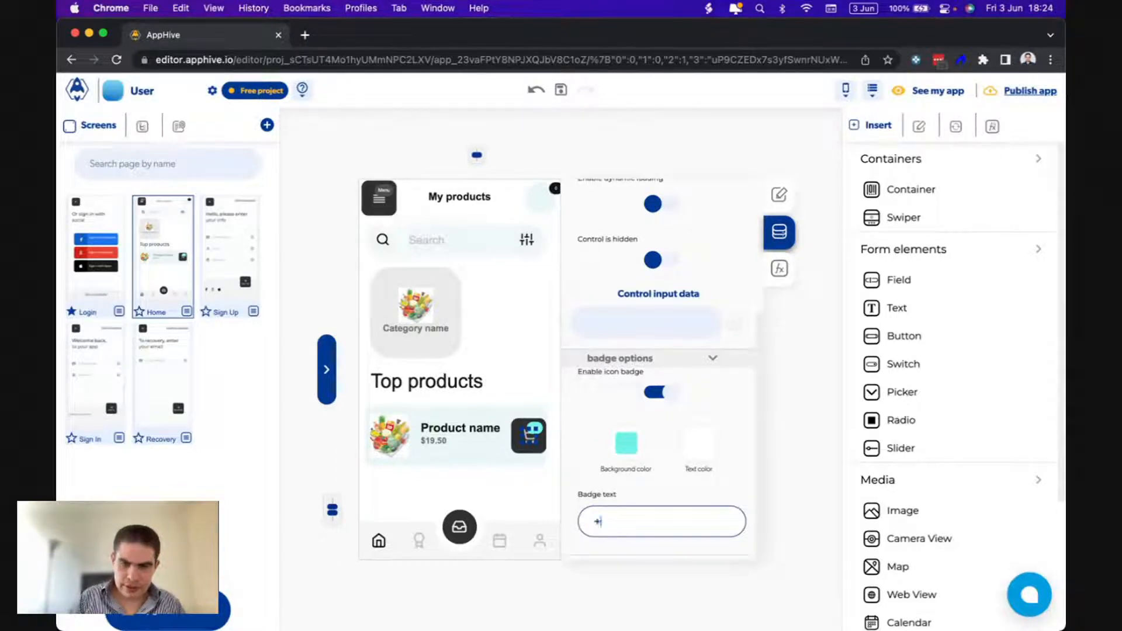
# Set the cart badge's background to the palest teal, shade 50, and its text color to black, shade 900.
pyautogui.click(624, 452)
pyautogui.click(493, 533)
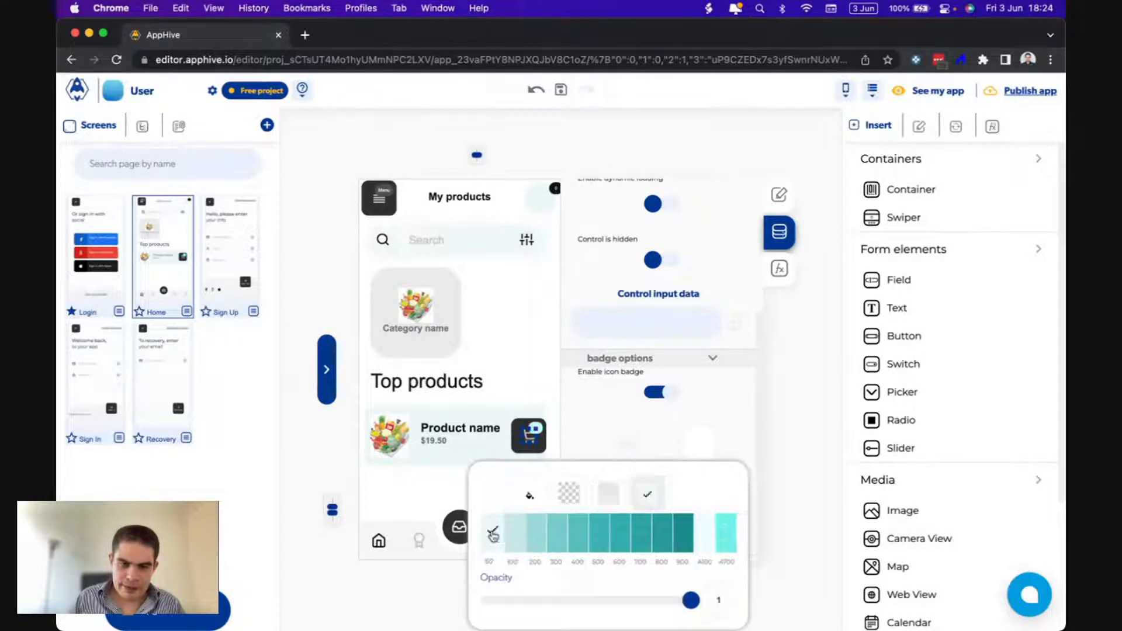
pyautogui.click(696, 447)
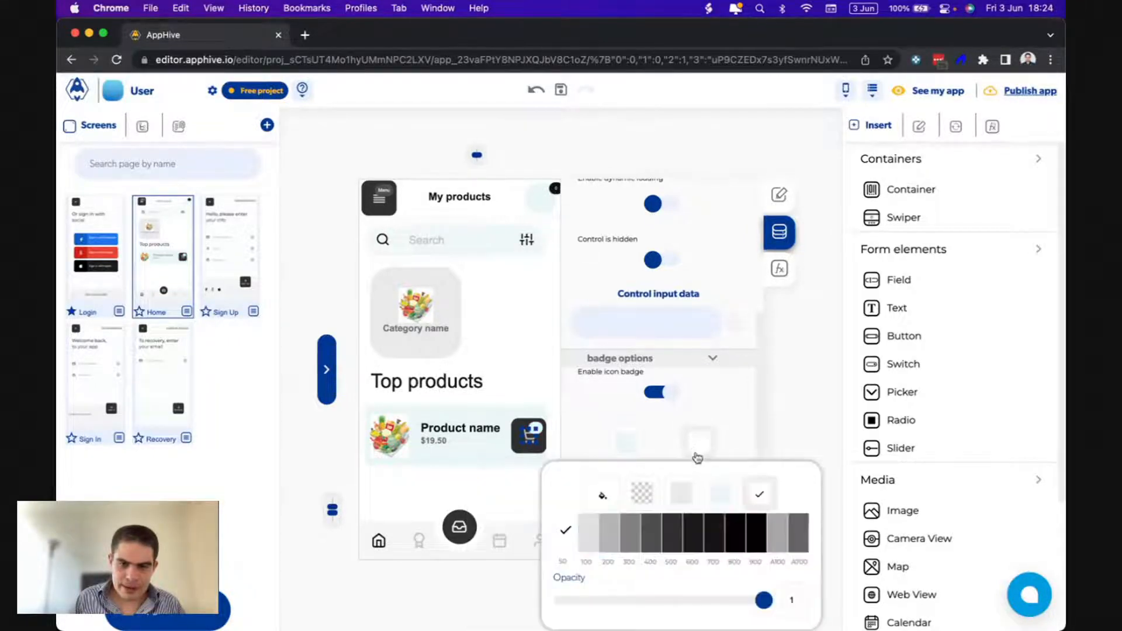
pyautogui.click(755, 530)
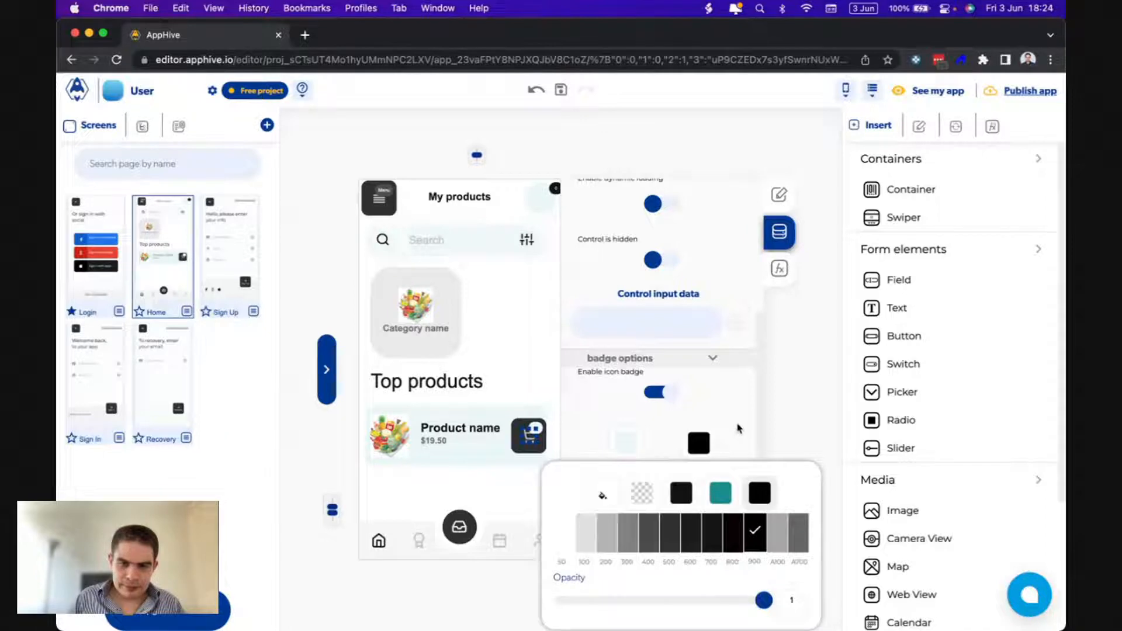
pyautogui.click(739, 428)
# Review the cart icon's badge options and check the product list in the phone preview.
pyautogui.click(526, 451)
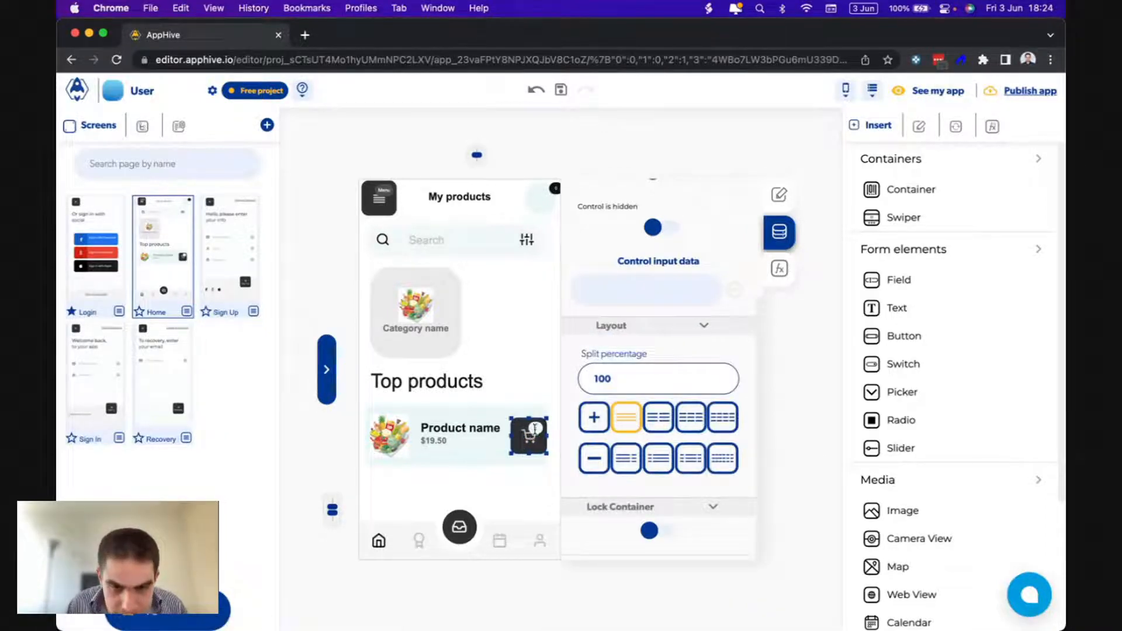
pyautogui.click(535, 430)
pyautogui.scroll(6, 626, 401)
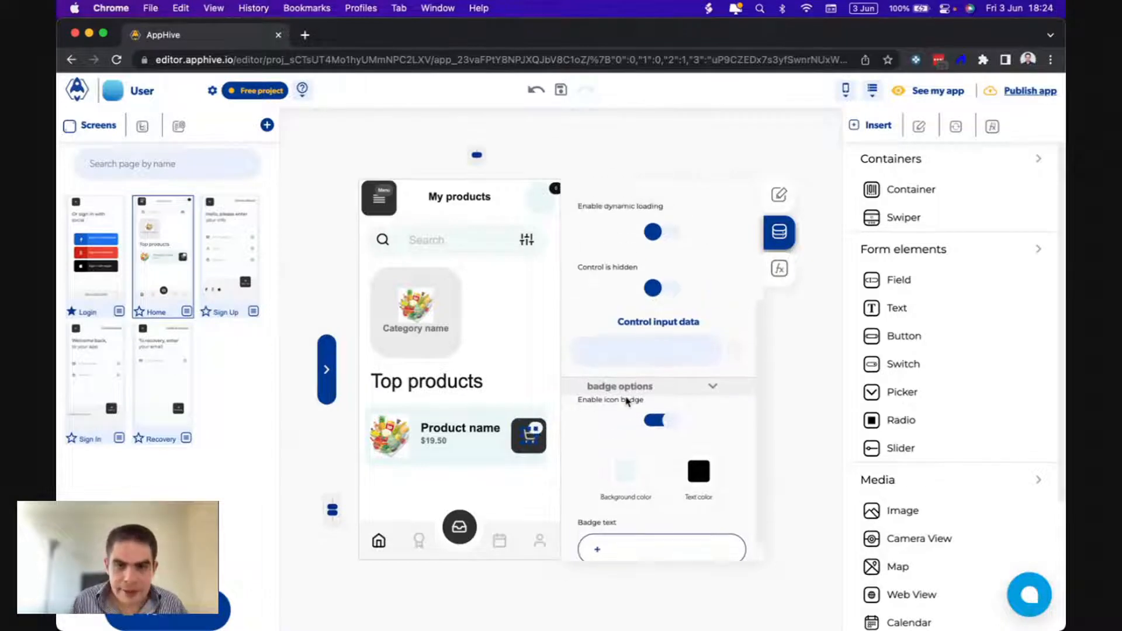
pyautogui.click(512, 456)
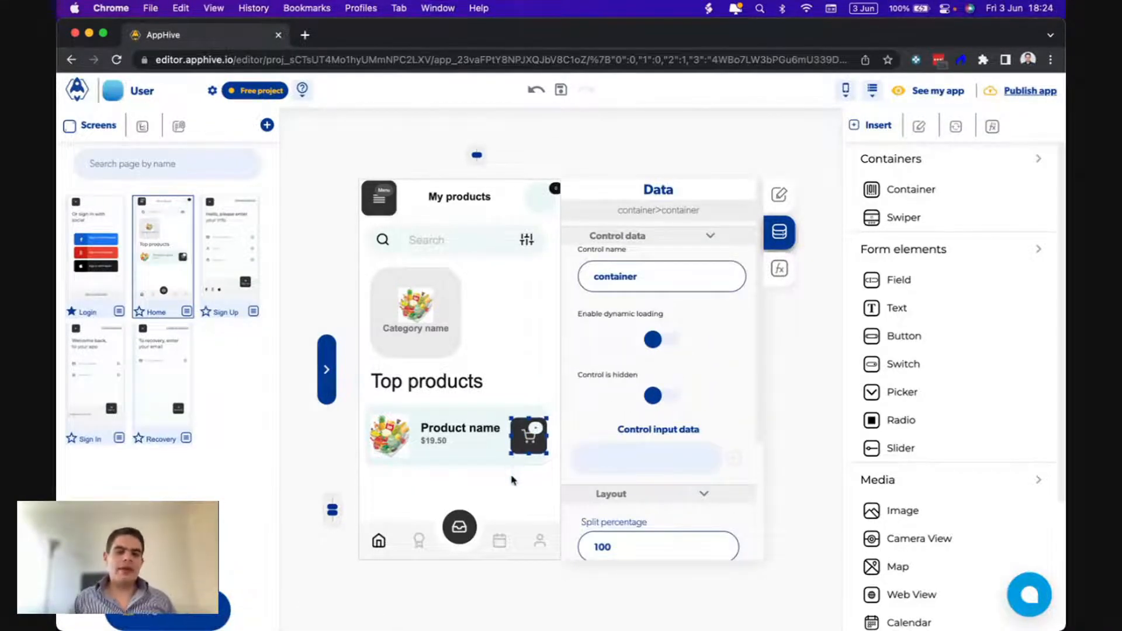
pyautogui.click(831, 380)
pyautogui.click(728, 599)
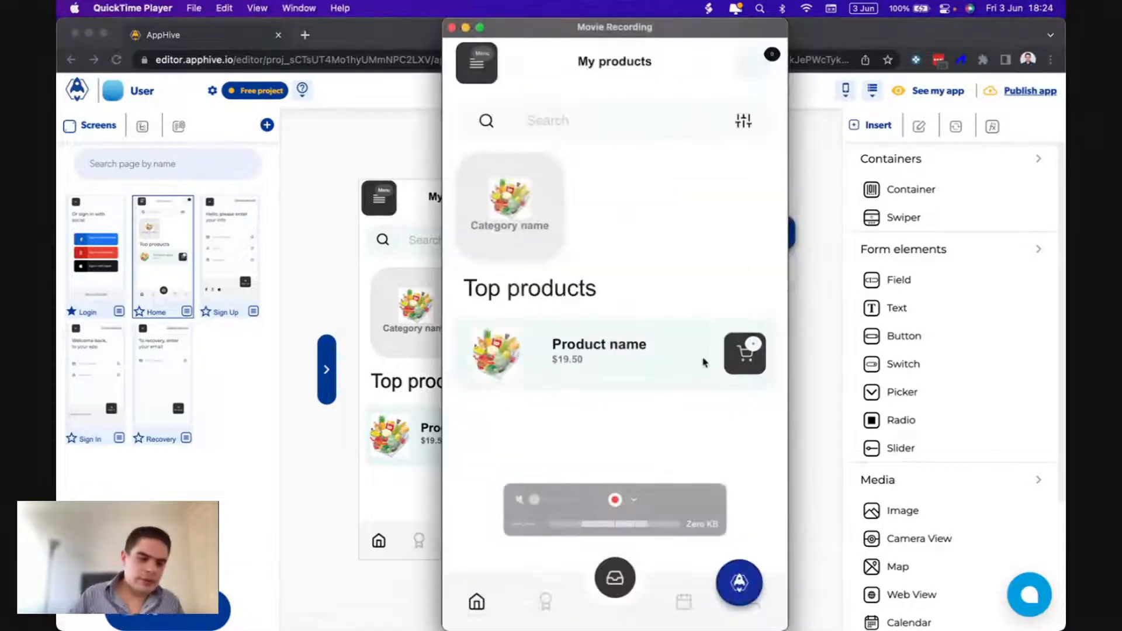
pyautogui.click(673, 355)
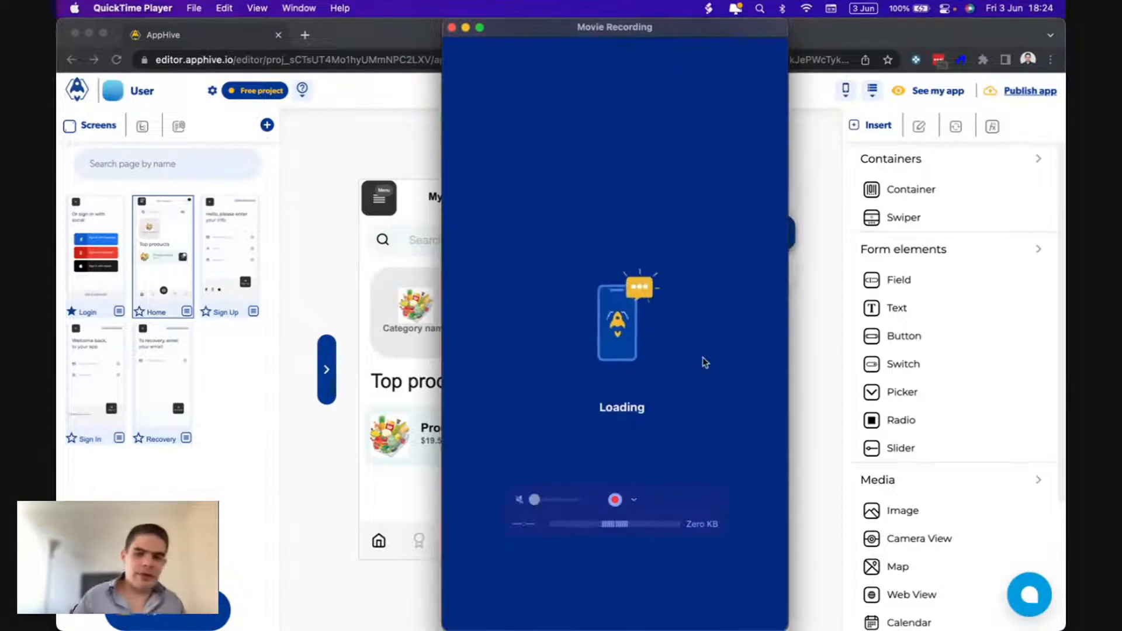
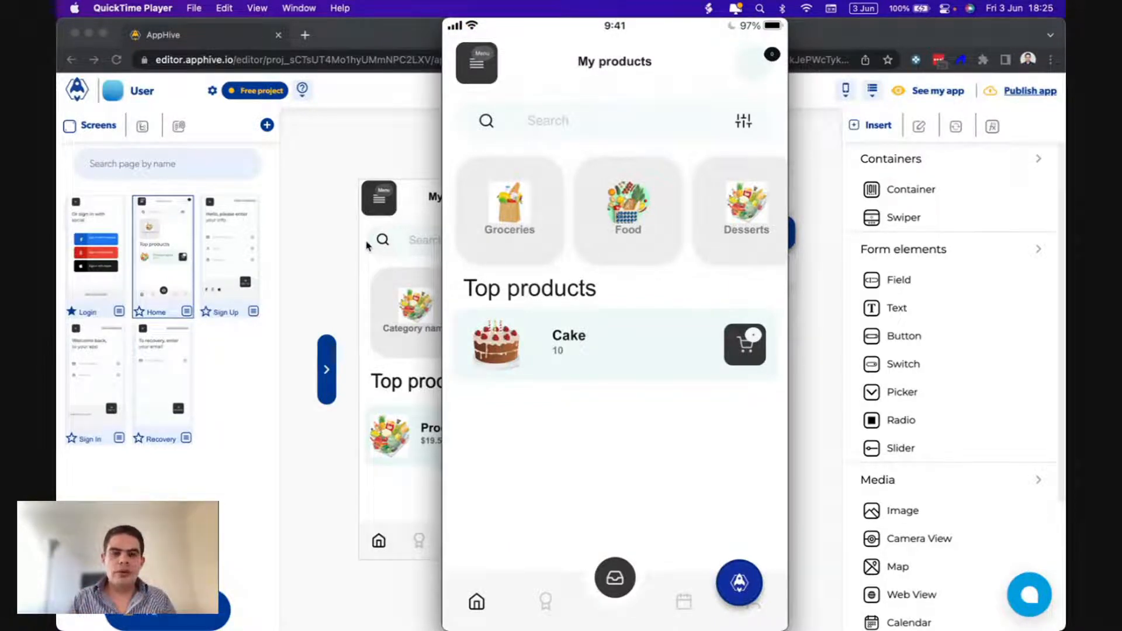
# Add a field named "category" to the Products collection in the cloud database.
pyautogui.click(347, 242)
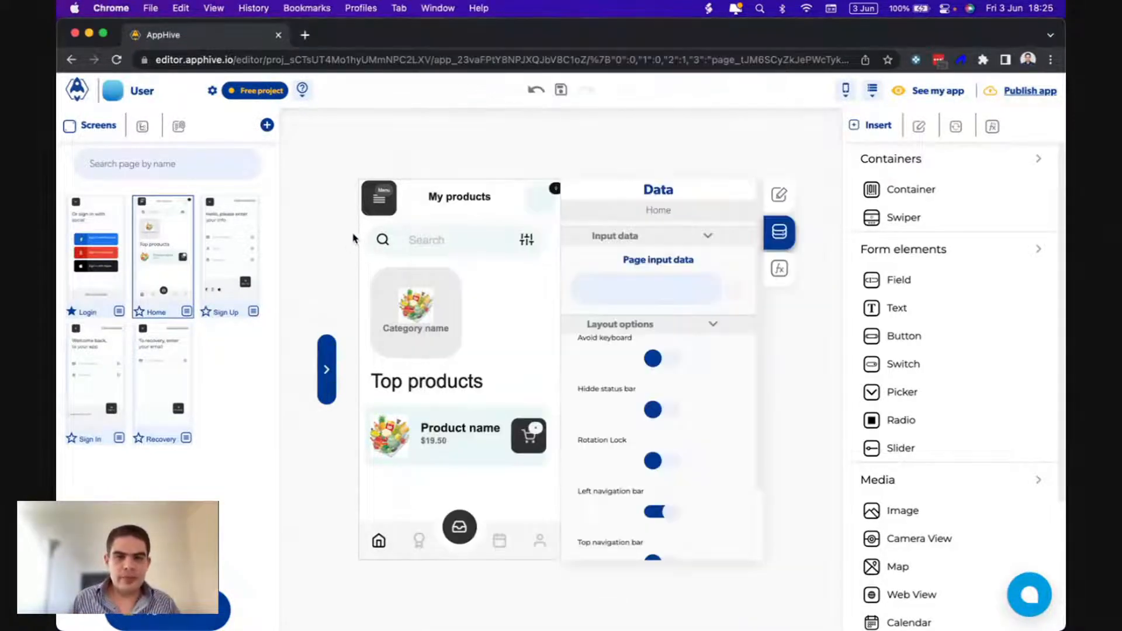
pyautogui.click(872, 92)
pyautogui.click(859, 125)
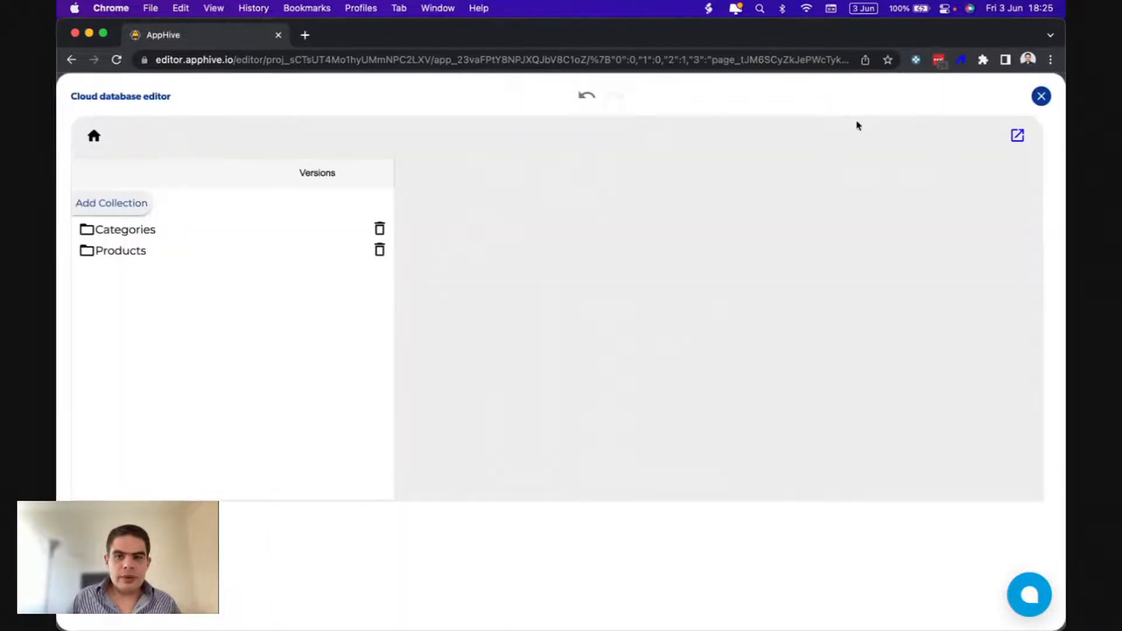
pyautogui.click(155, 251)
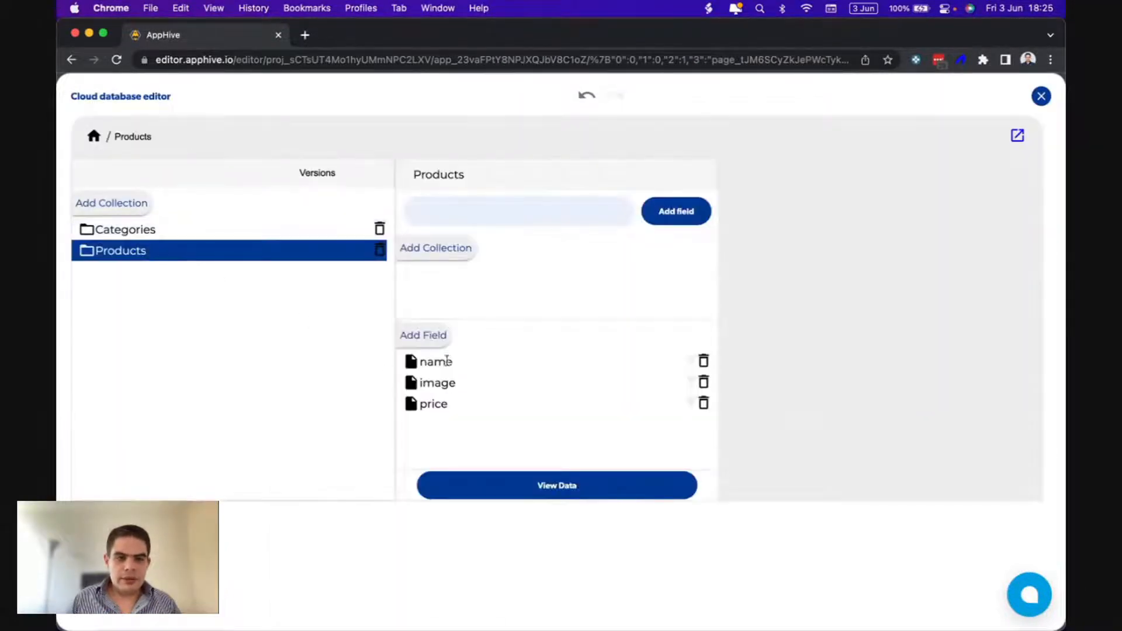
pyautogui.click(431, 332)
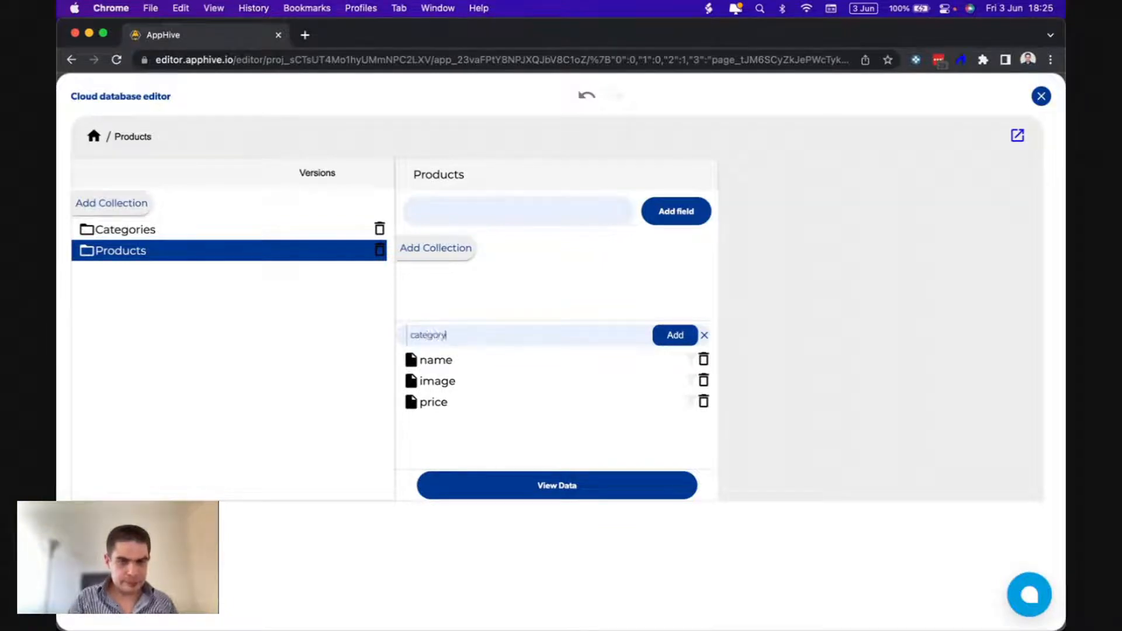
pyautogui.press('Return')
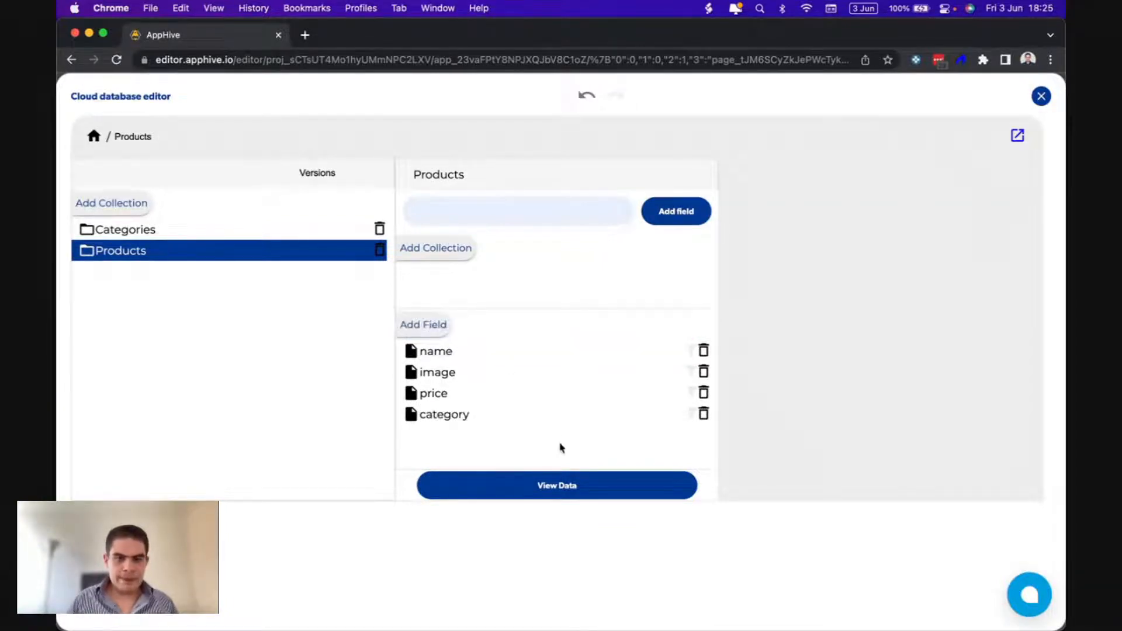
# Display the Products records and look up the category names in the Categories collection.
pyautogui.click(539, 487)
pyautogui.scroll(-4, 539, 488)
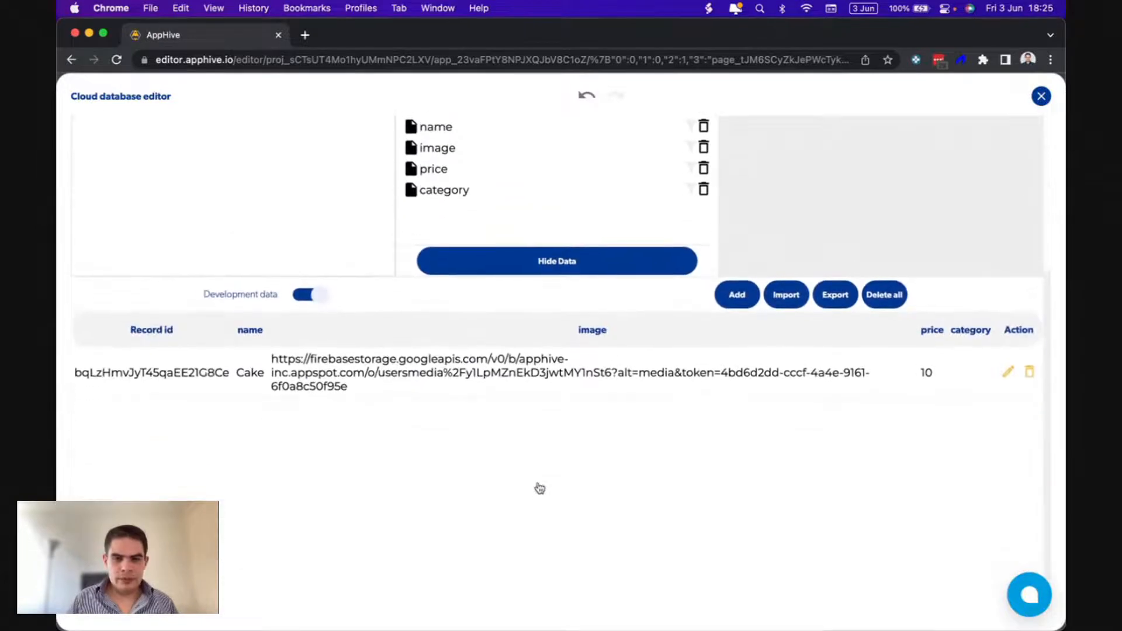
pyautogui.scroll(4, 538, 488)
pyautogui.click(301, 217)
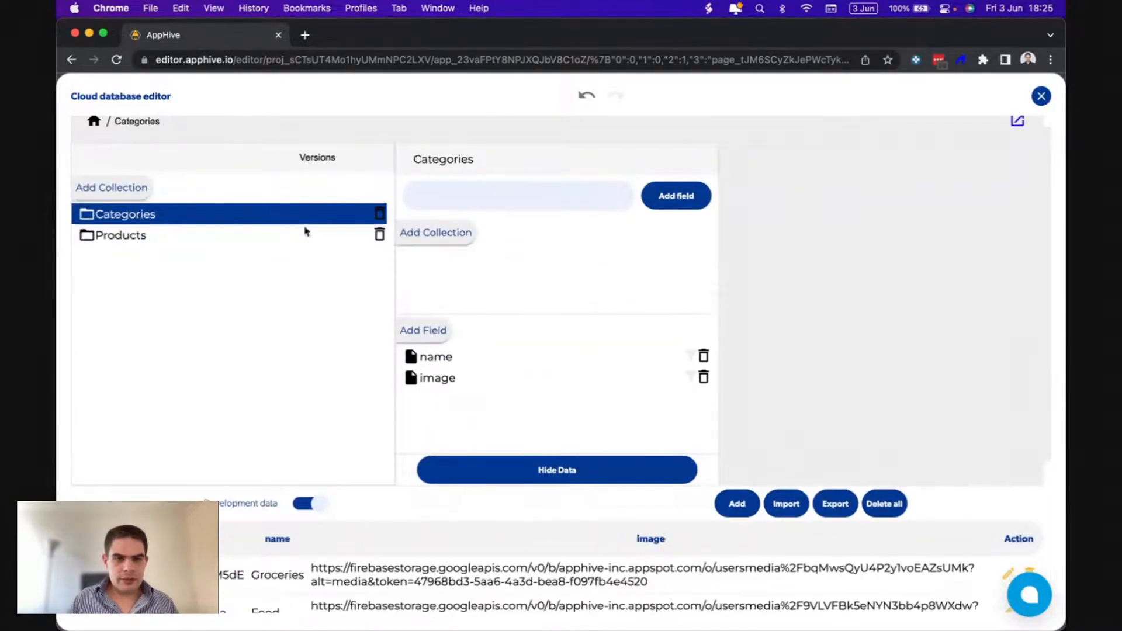
pyautogui.scroll(-3, 278, 514)
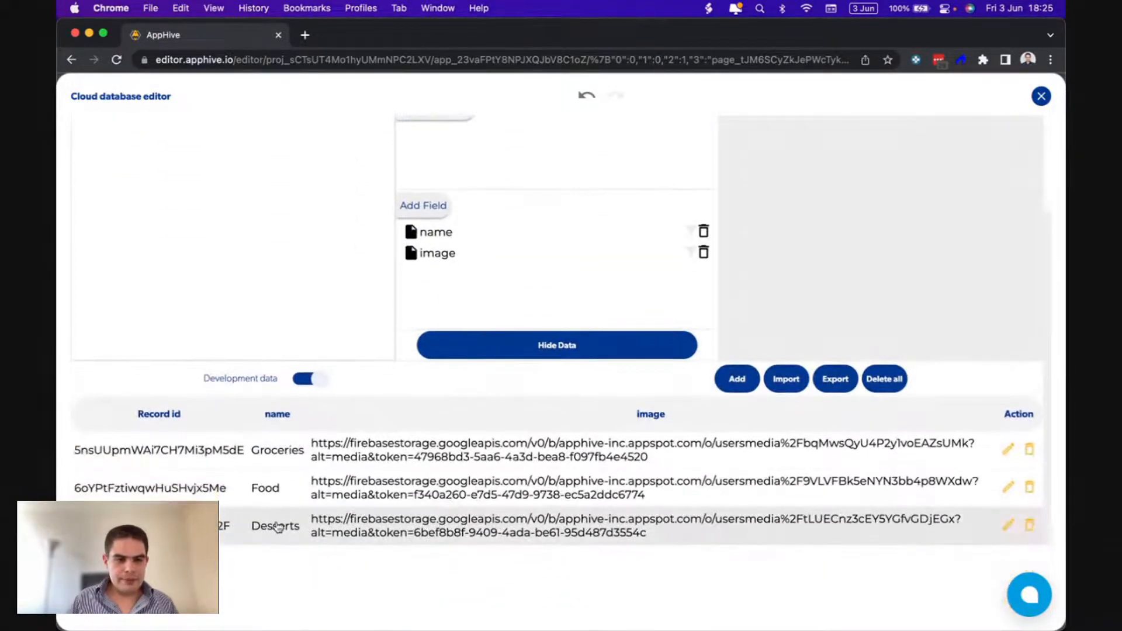
pyautogui.scroll(3, 433, 416)
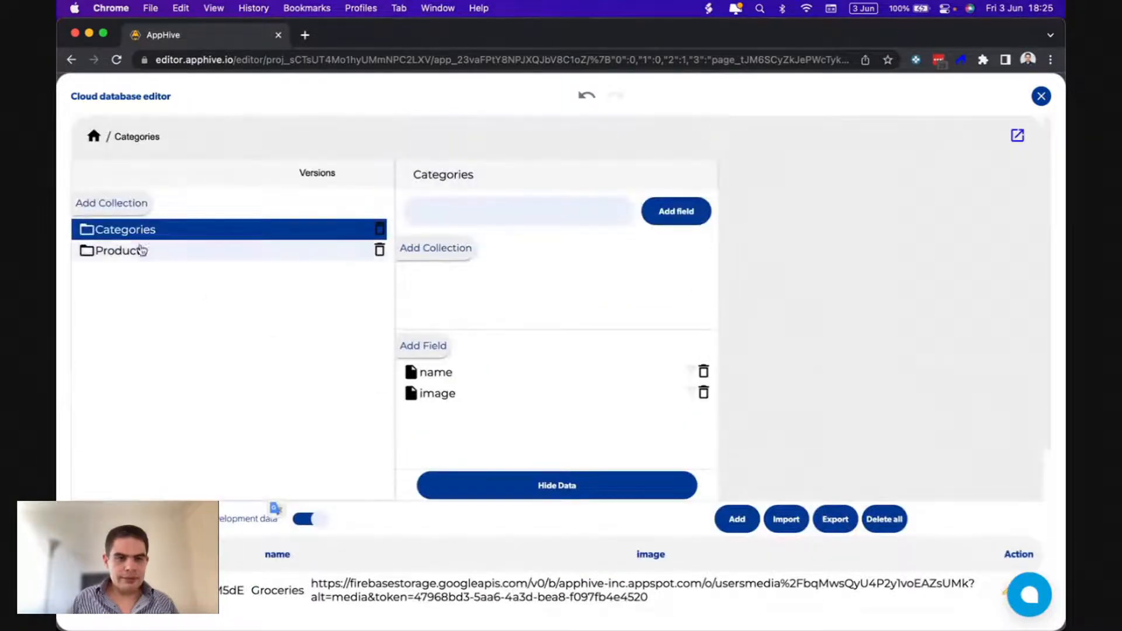
# Edit the Cake record in Products, set its category to Desserts, and save it.
pyautogui.click(140, 250)
pyautogui.scroll(-3, 577, 467)
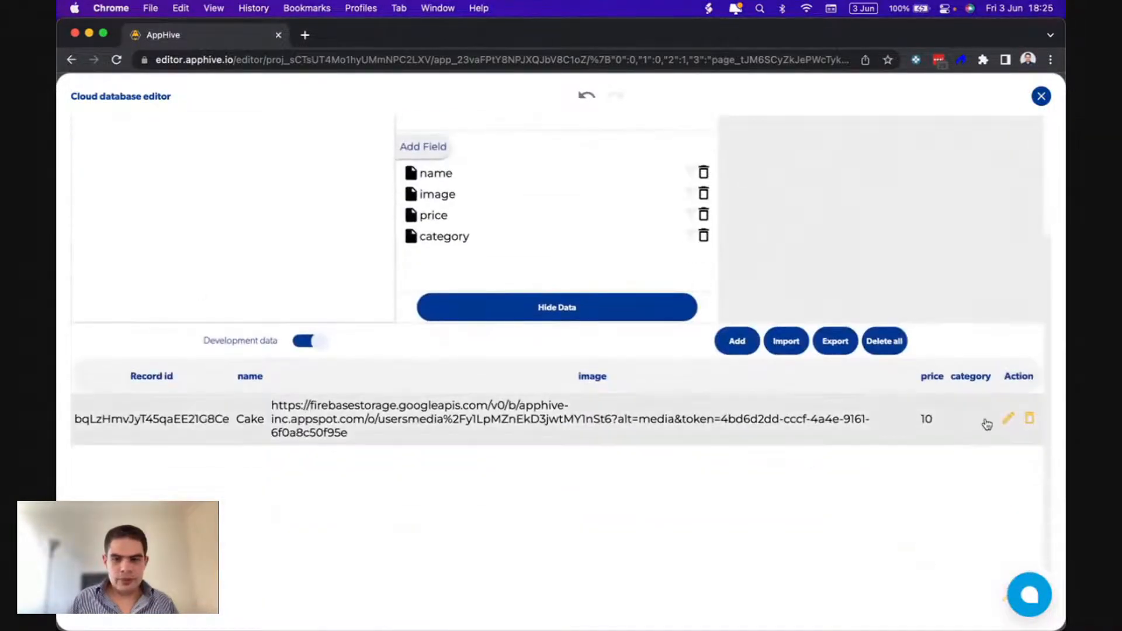
pyautogui.click(1003, 419)
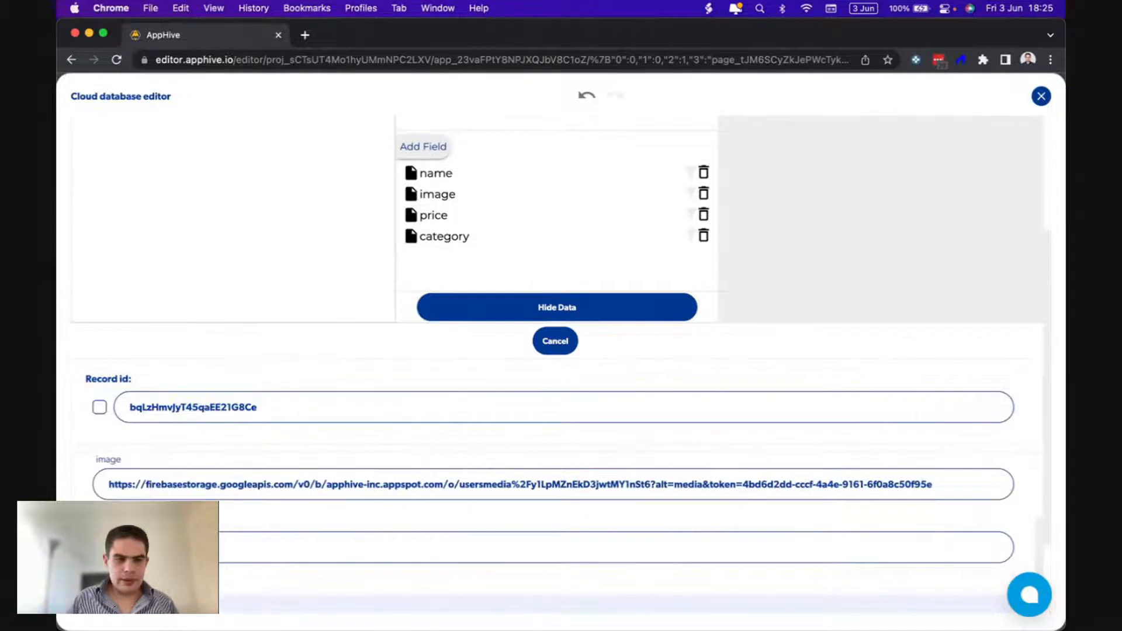
pyautogui.scroll(-2, 458, 512)
pyautogui.click(545, 591)
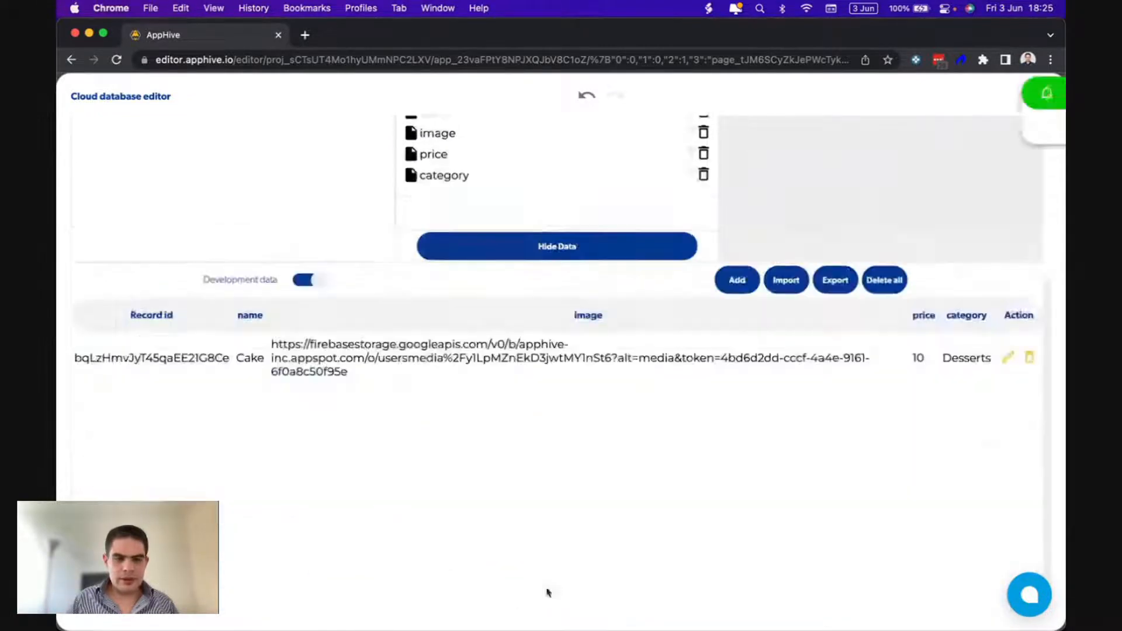
pyautogui.scroll(3, 532, 501)
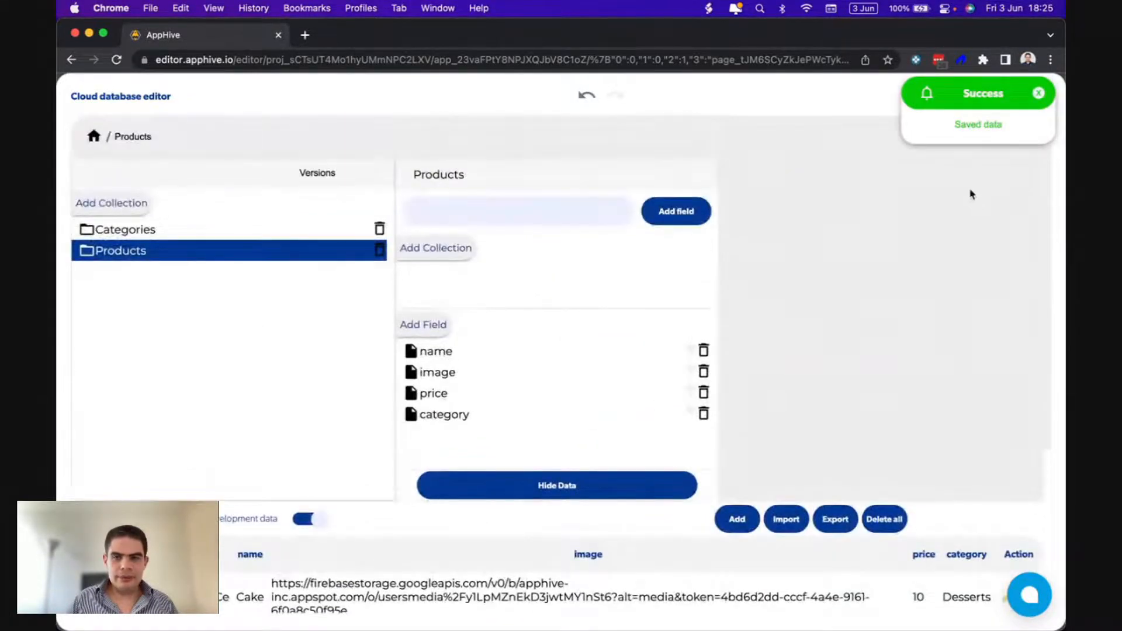
# Close the cloud database editor and add a new screen from the themeapp Product template.
pyautogui.click(1040, 98)
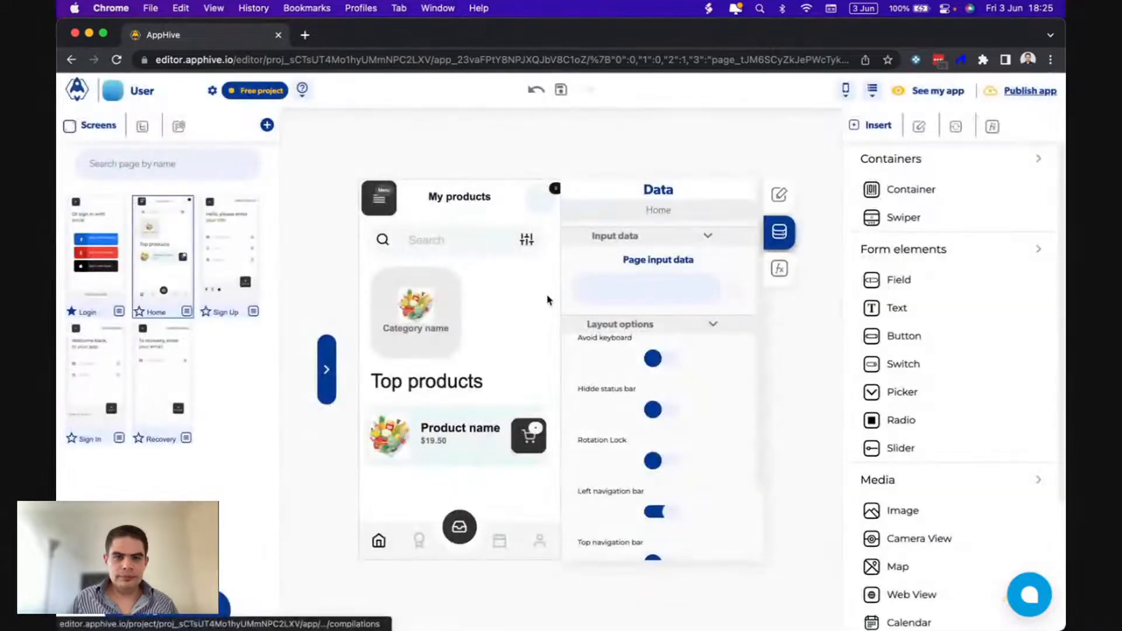
pyautogui.click(266, 126)
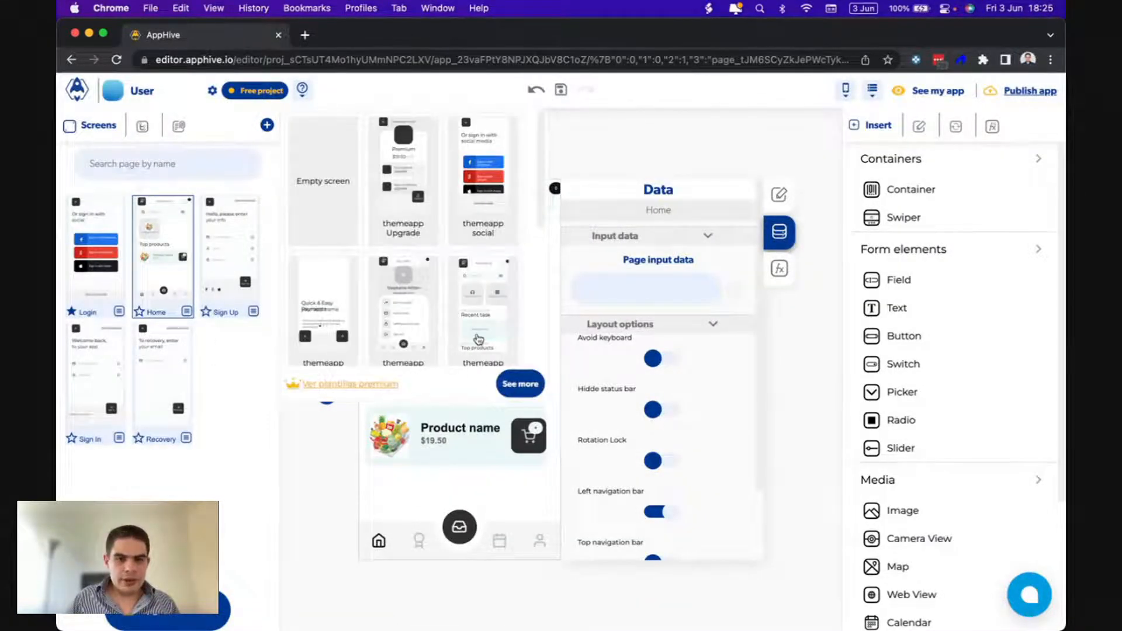
pyautogui.scroll(-5, 407, 335)
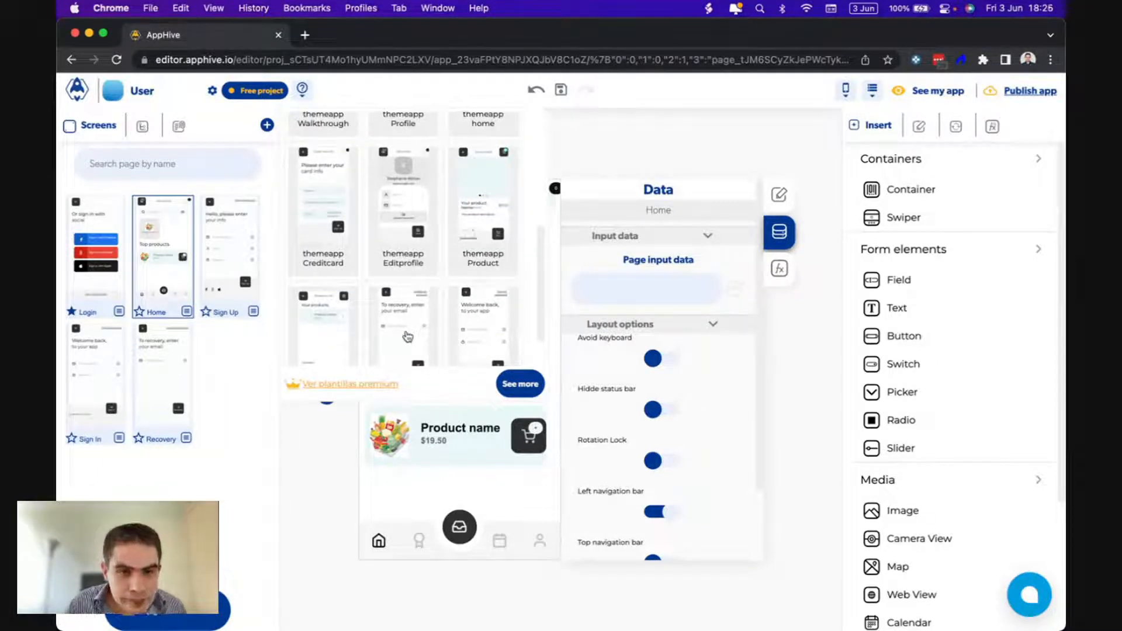
pyautogui.scroll(-1, 408, 335)
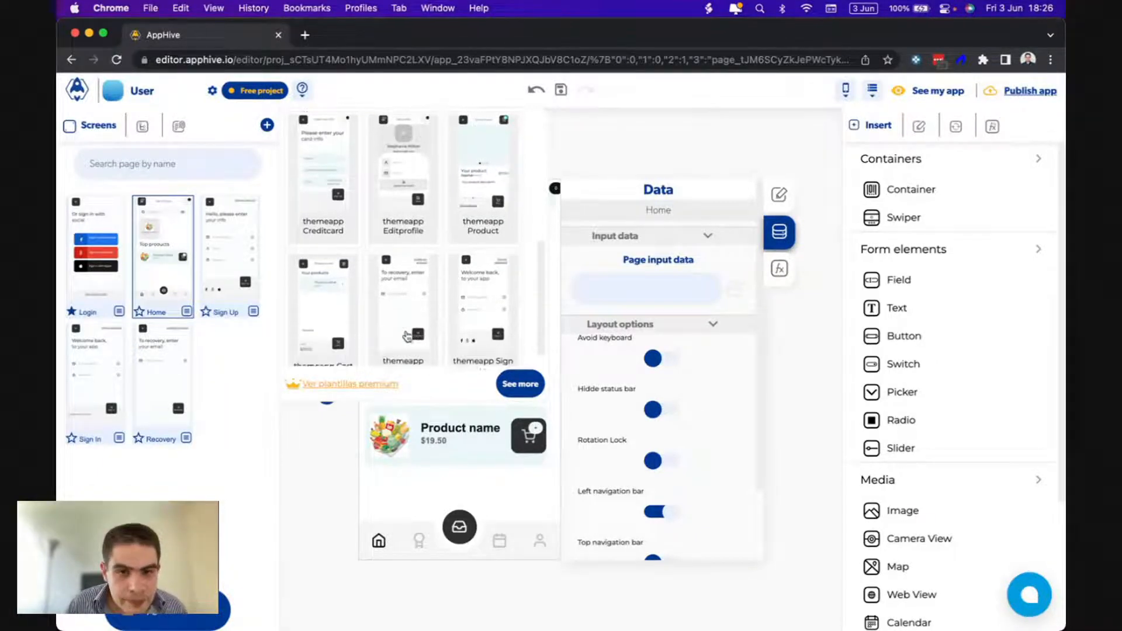
pyautogui.click(482, 177)
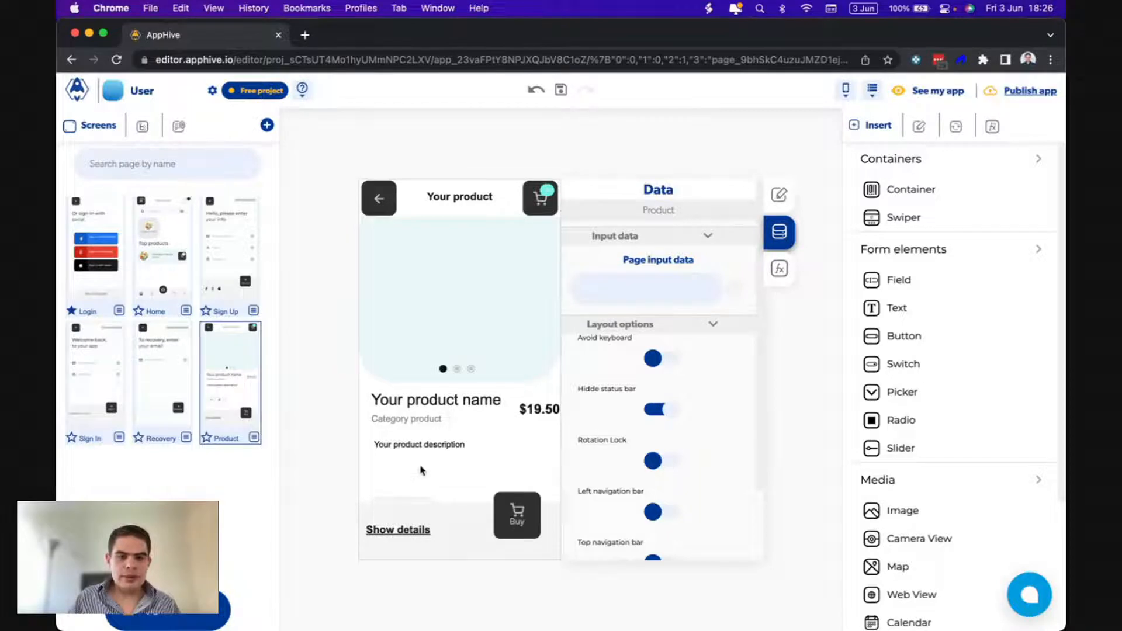
# Reduce the height of the product description text area so the quantity selector sits closer beneath it.
pyautogui.click(402, 496)
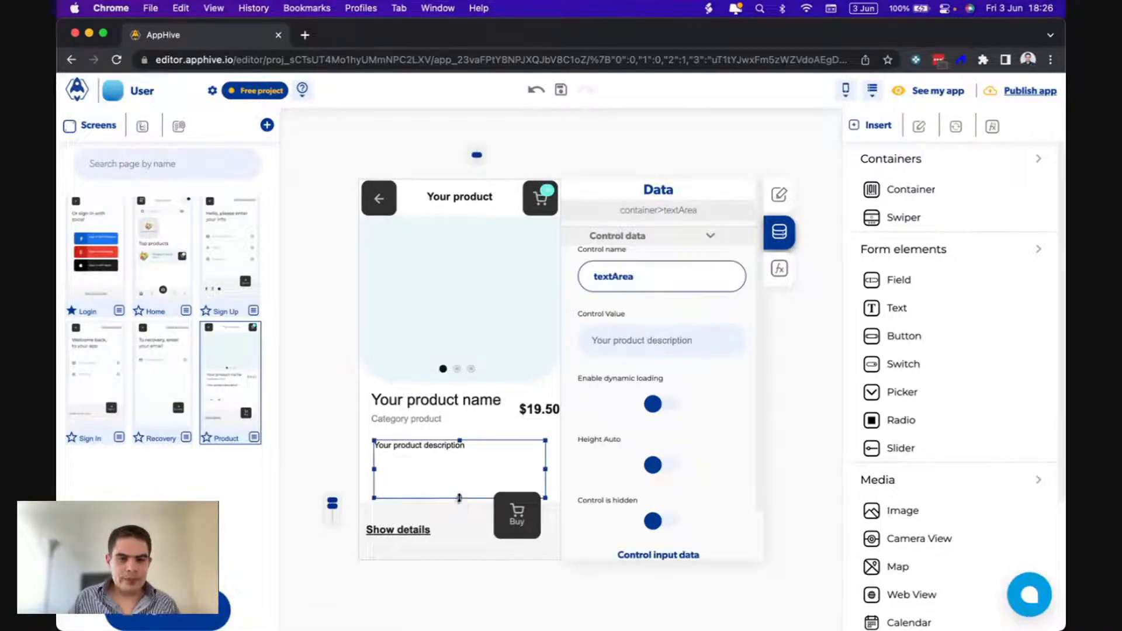
pyautogui.moveTo(459, 498); pyautogui.dragTo(457, 462)
pyautogui.click(421, 418)
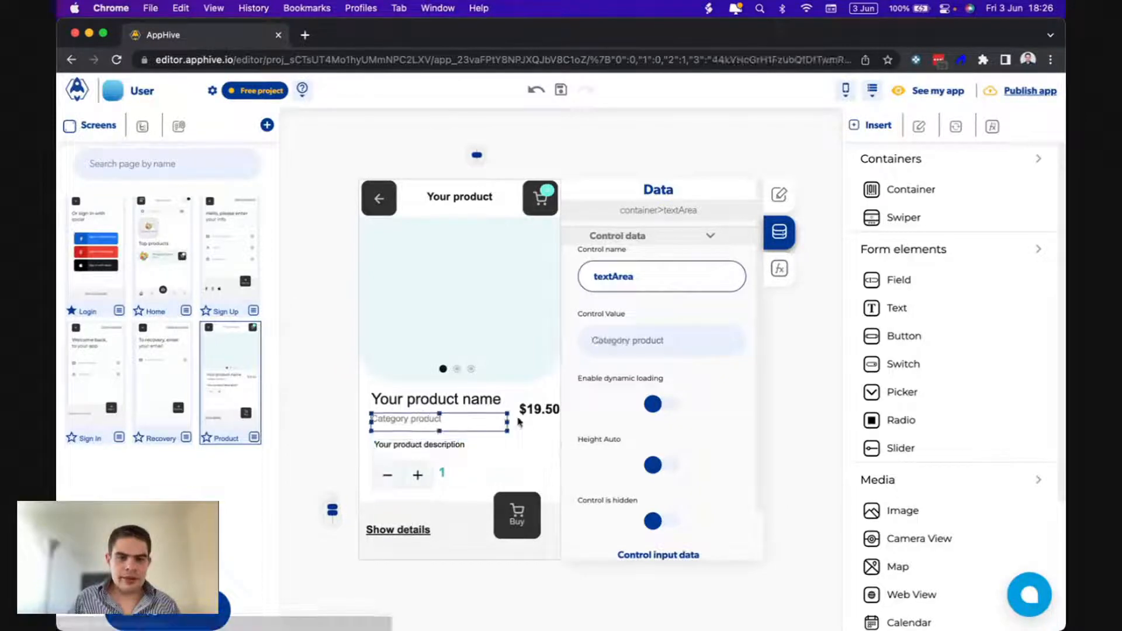
pyautogui.click(539, 409)
# Shorten the product image container on the Product screen and delete its three carousel dots.
pyautogui.click(425, 330)
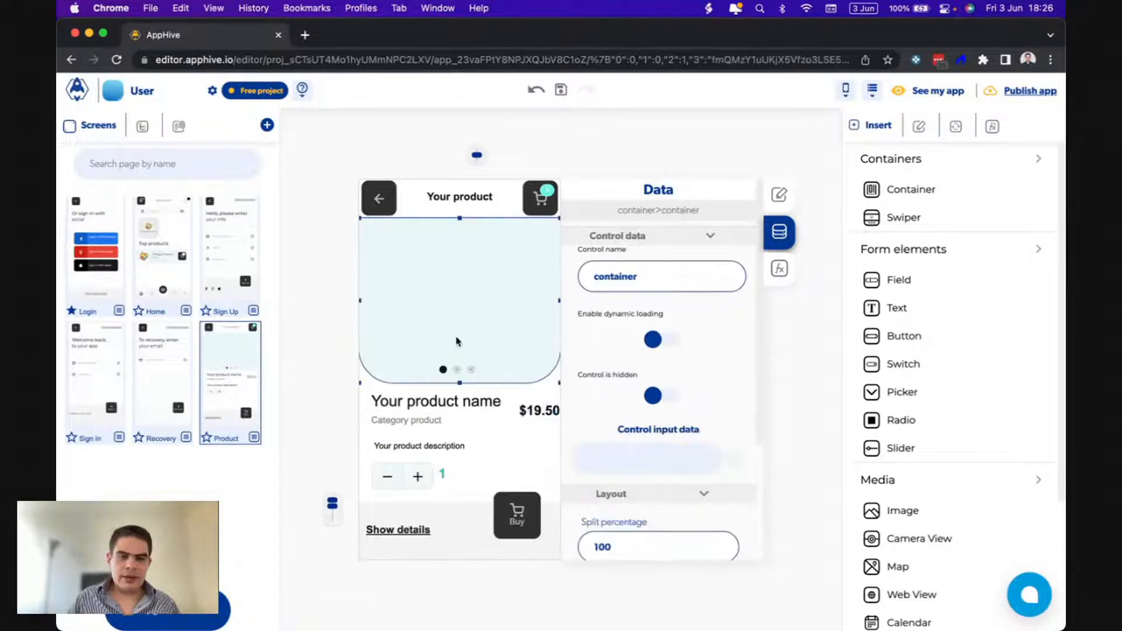
pyautogui.moveTo(459, 383); pyautogui.dragTo(457, 349)
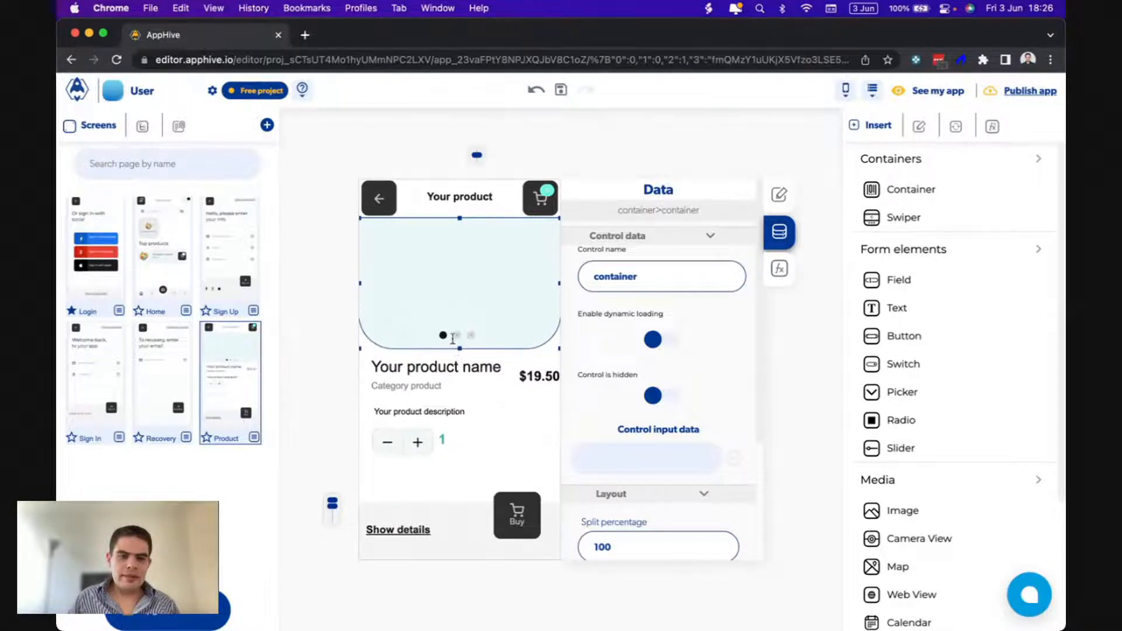
pyautogui.click(453, 336)
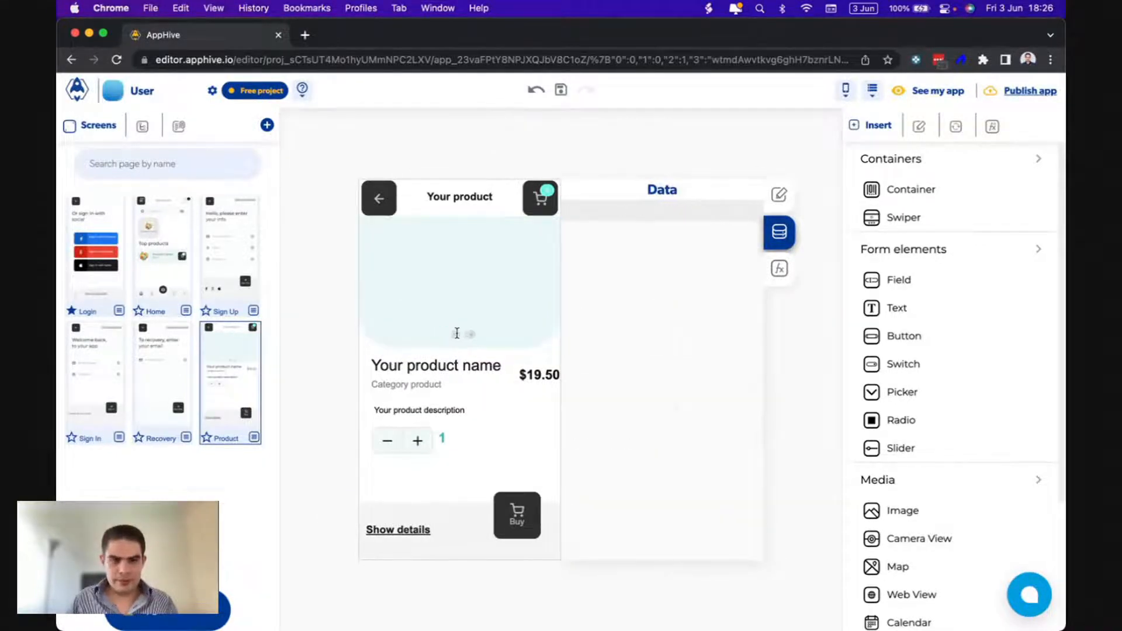
# Set the grocery basket picture from the saved images as the product image container's background.
pyautogui.click(455, 314)
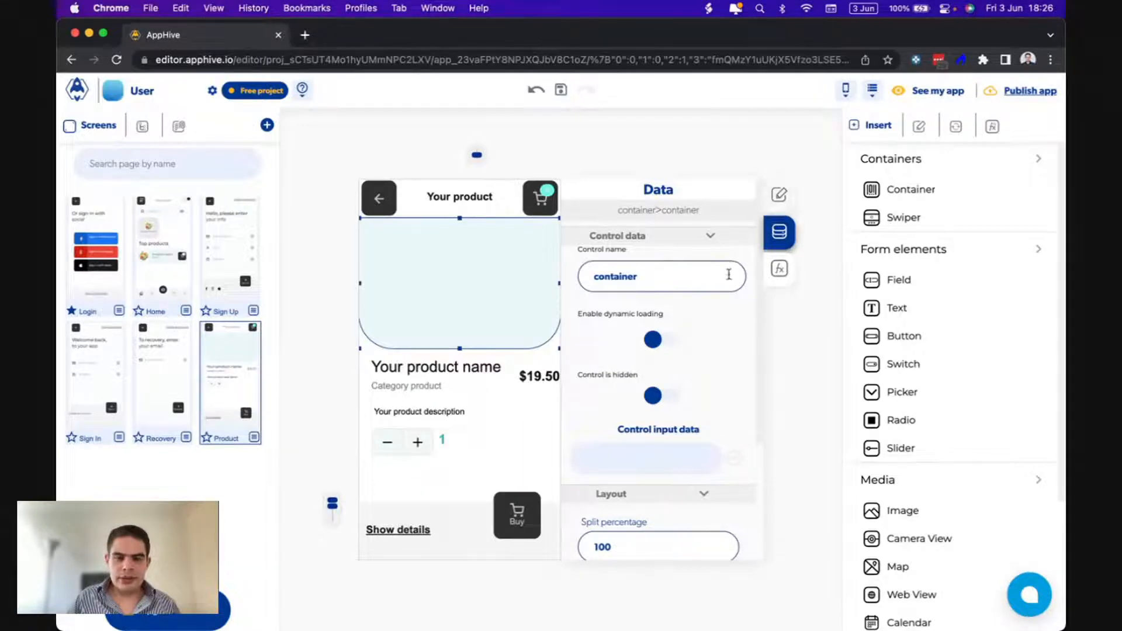
pyautogui.click(771, 208)
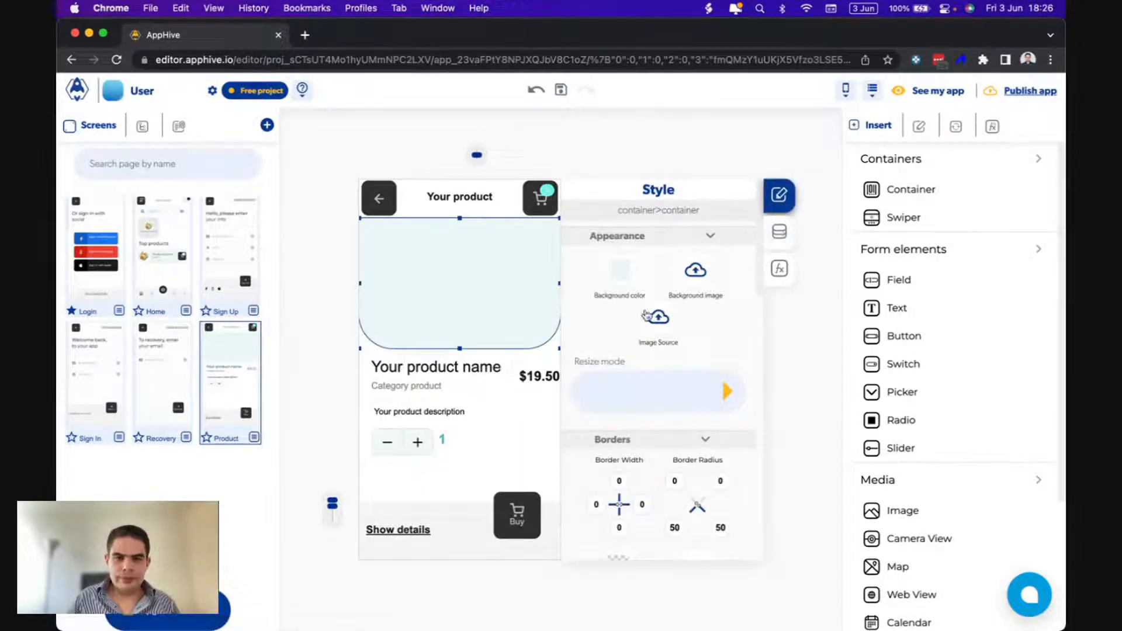
pyautogui.click(696, 272)
pyautogui.click(628, 341)
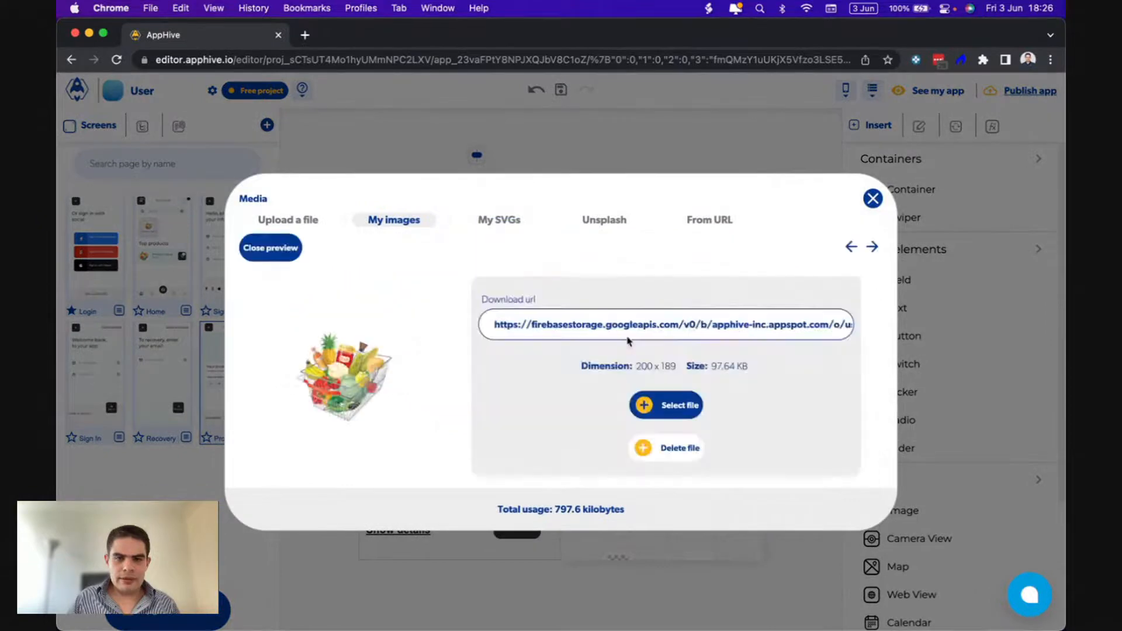
pyautogui.click(665, 405)
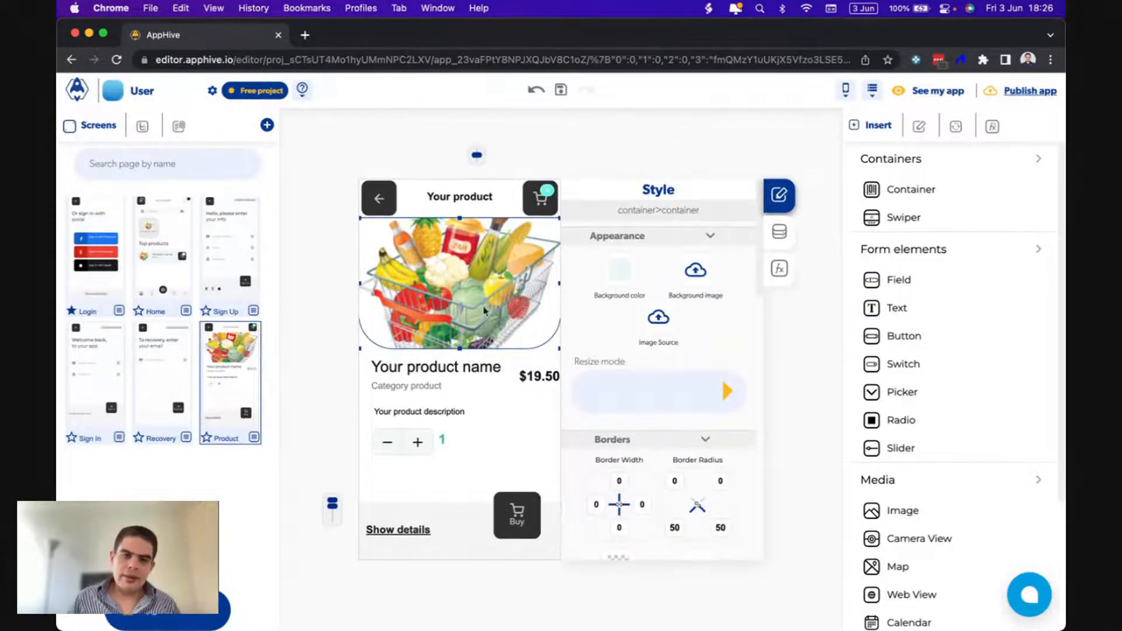
# Review the product name, price, category, description, quantity selector and Buy button on the Product screen.
pyautogui.click(409, 363)
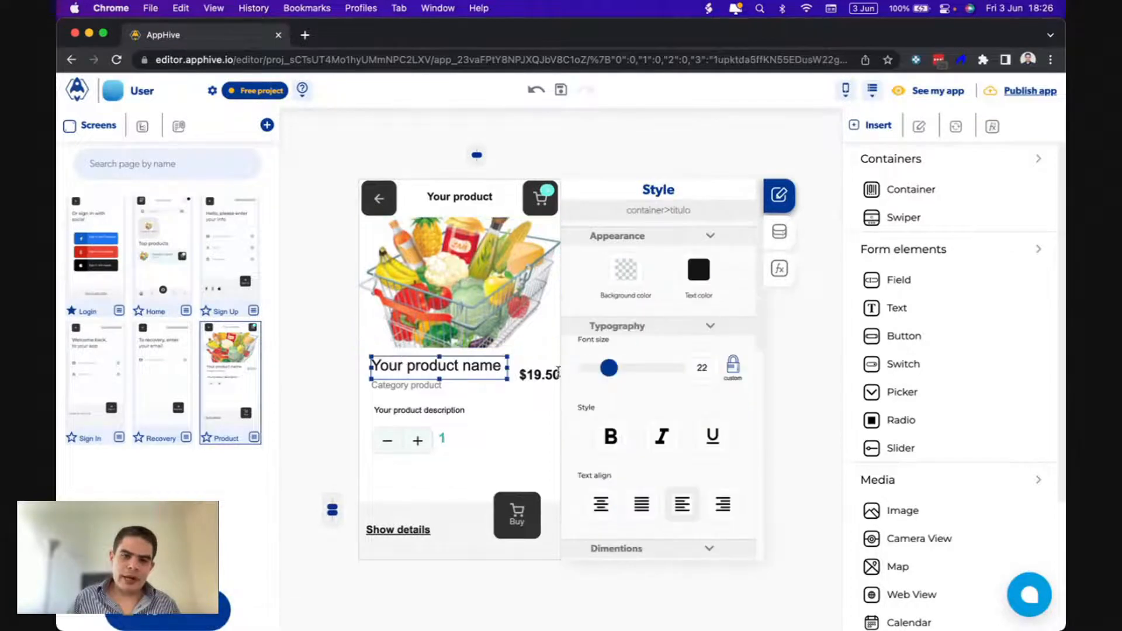
pyautogui.click(539, 374)
pyautogui.click(386, 388)
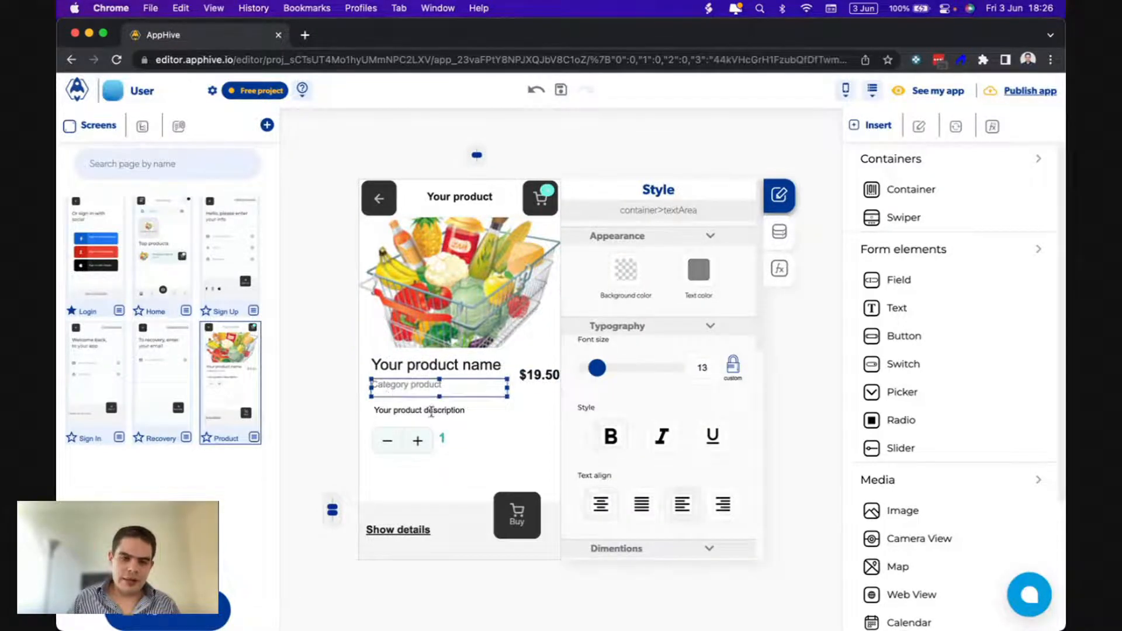
pyautogui.click(436, 412)
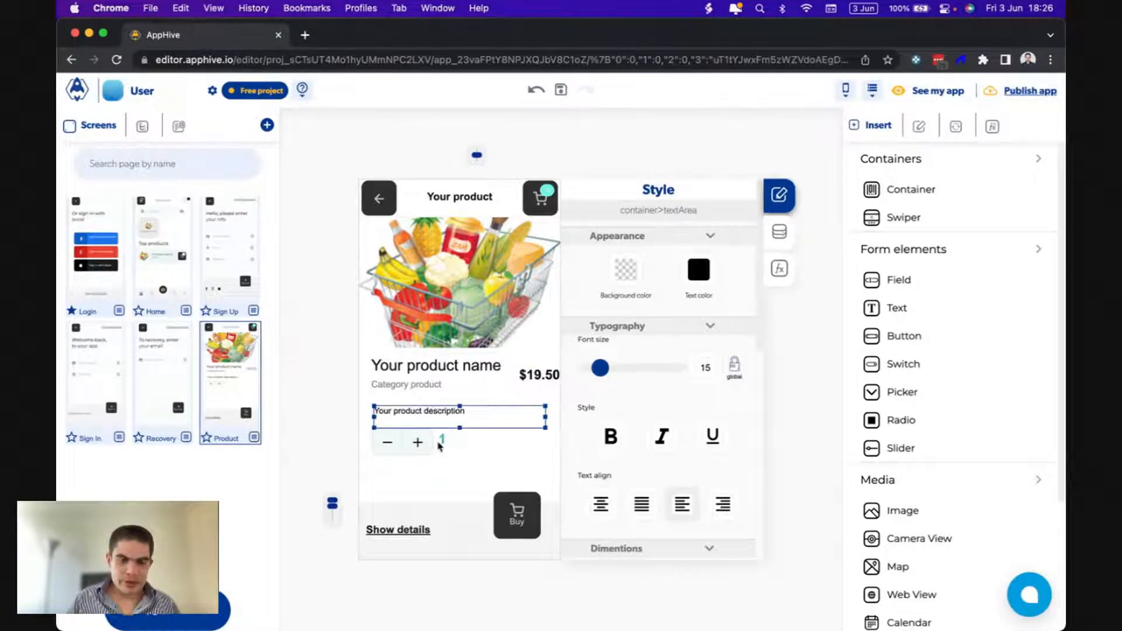
pyautogui.click(441, 442)
pyautogui.click(379, 433)
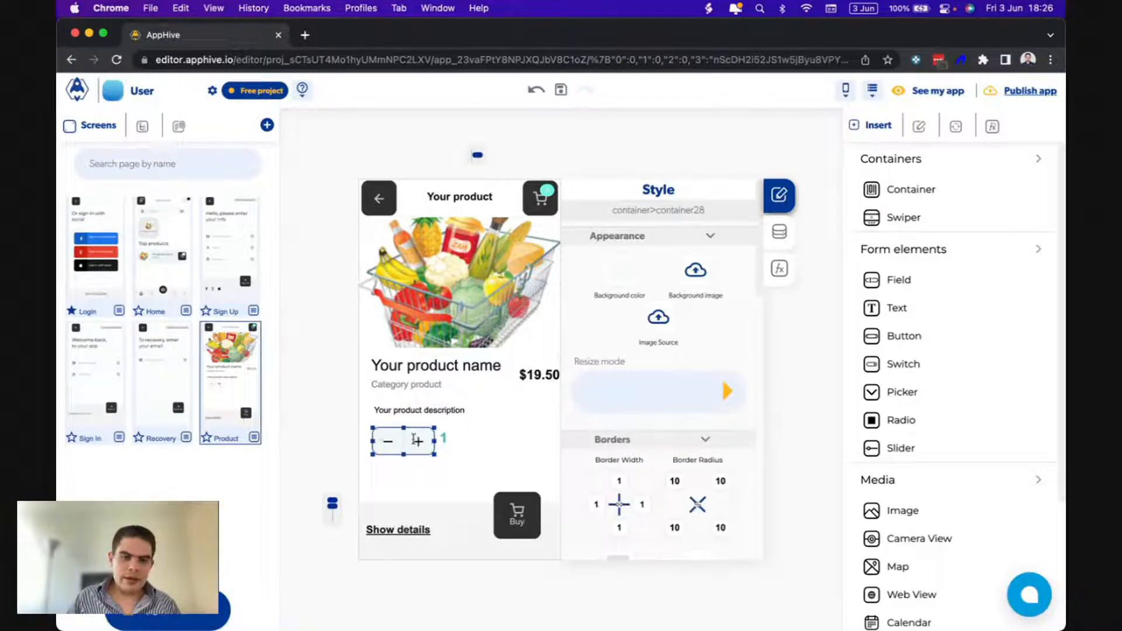
pyautogui.click(524, 499)
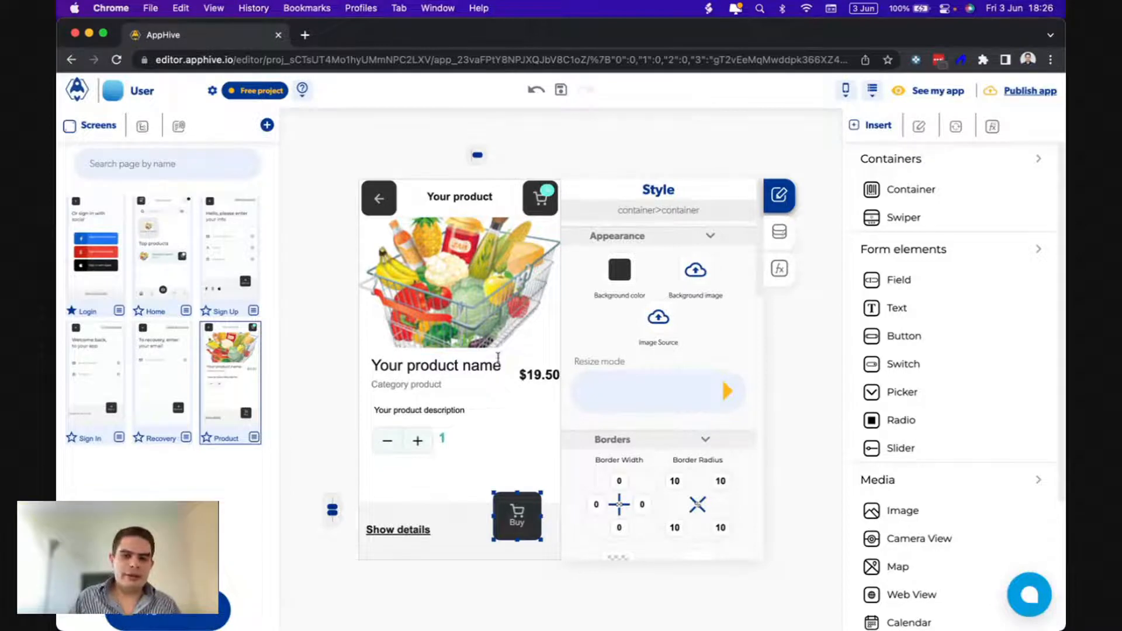
# Delete the cart button from the Product screen's header and check the Home screen before returning to the Product screen.
pyautogui.click(528, 196)
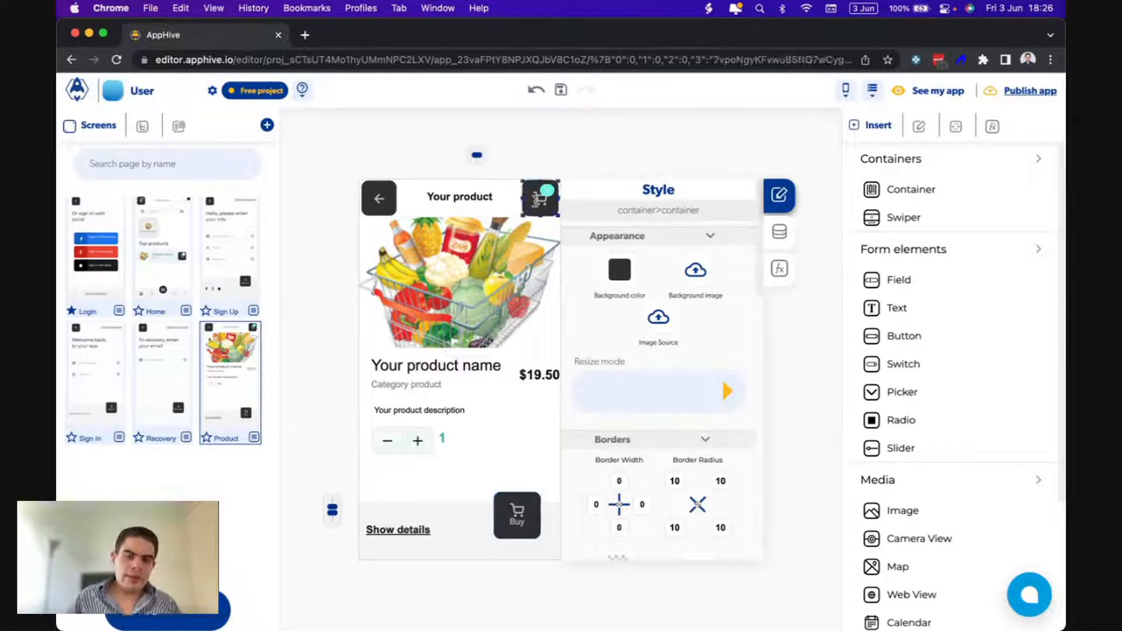
pyautogui.press('Delete')
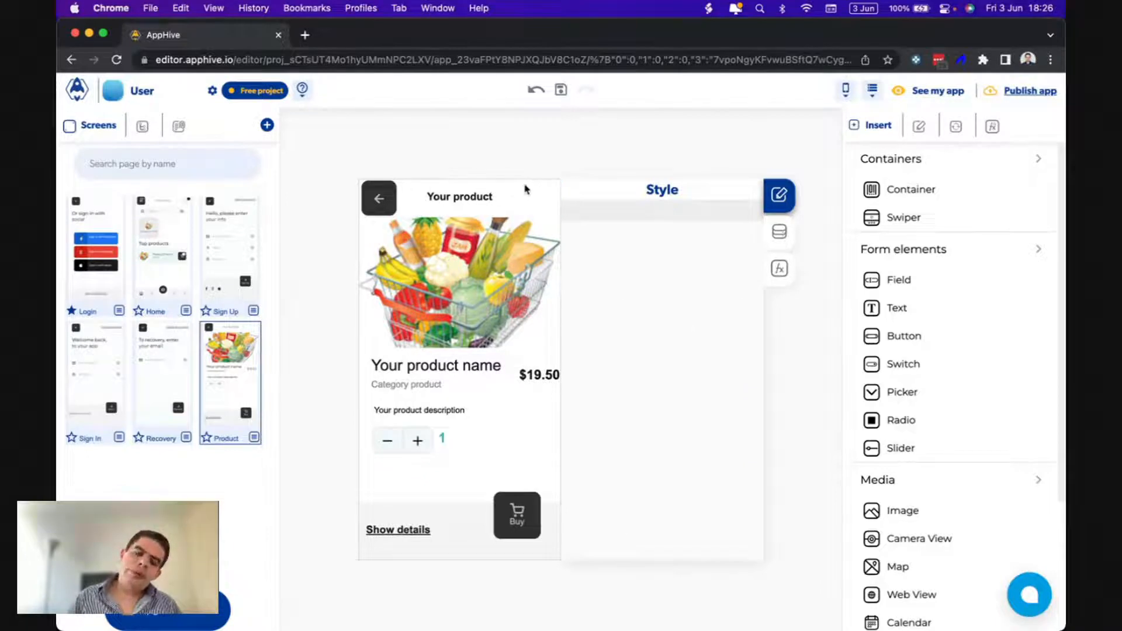
pyautogui.click(179, 257)
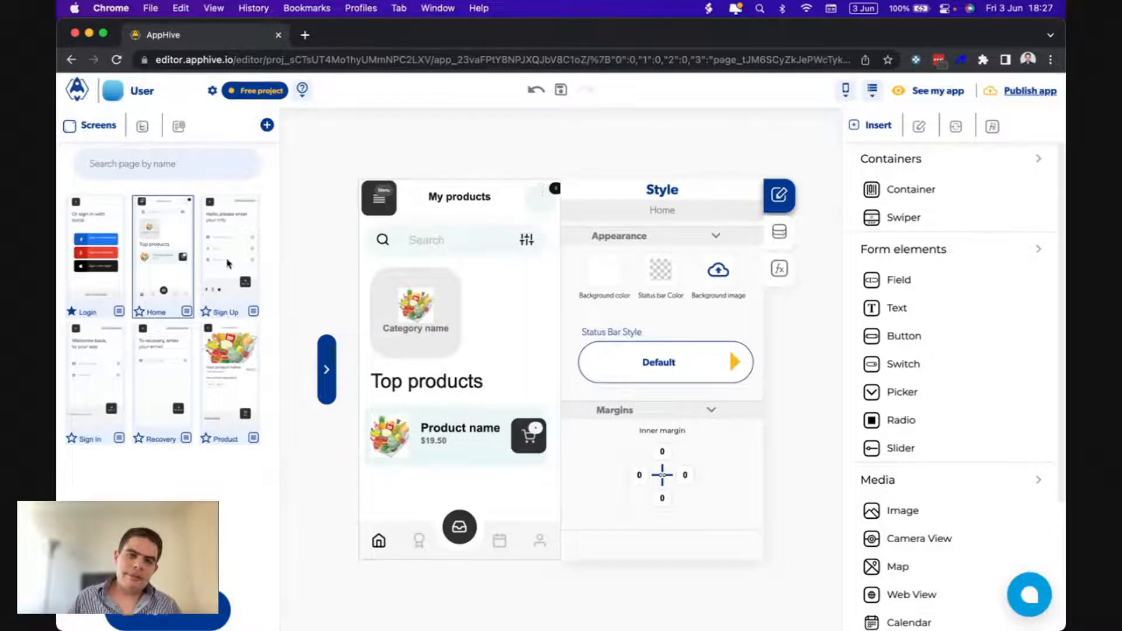
pyautogui.click(223, 360)
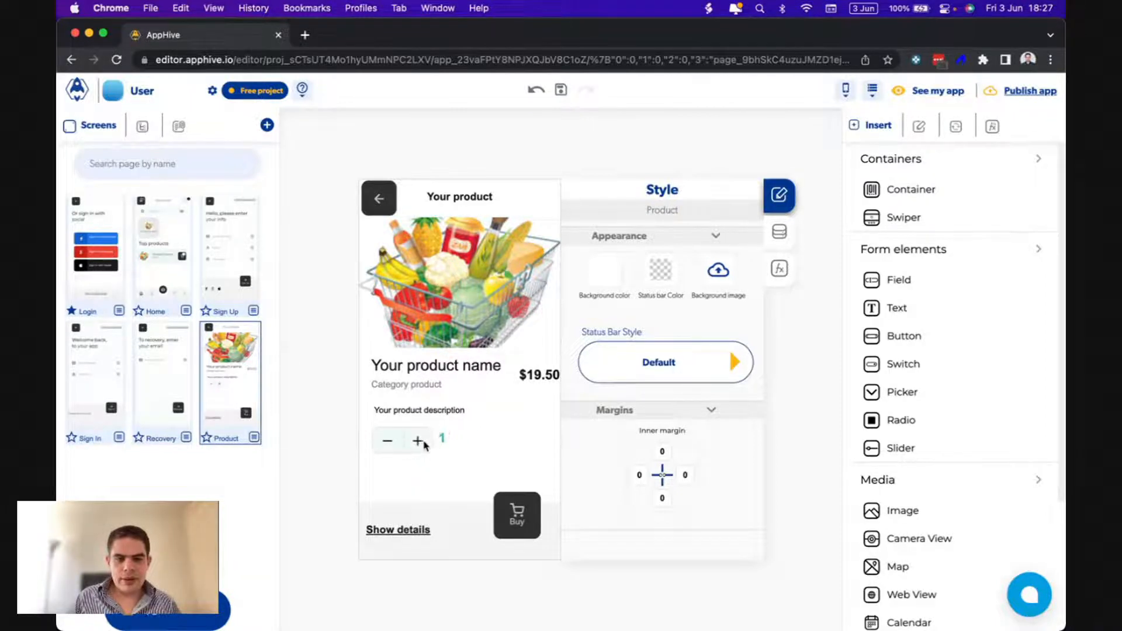
# Delete the "Show details" text and move the quantity selector into its place beside the Buy button.
pyautogui.click(411, 527)
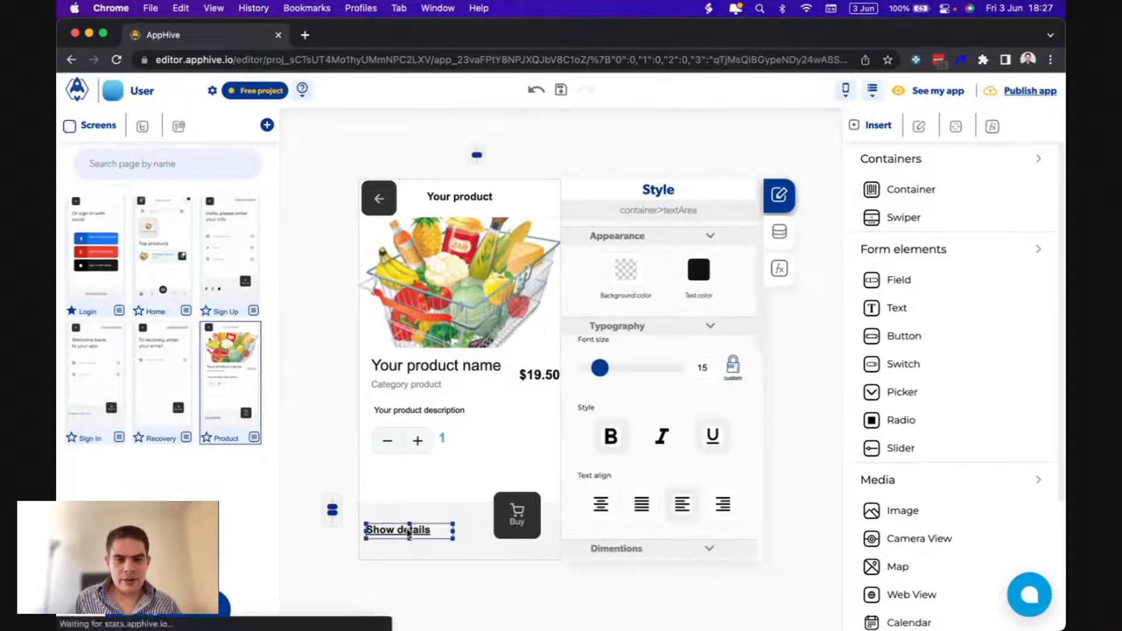
pyautogui.press('Delete')
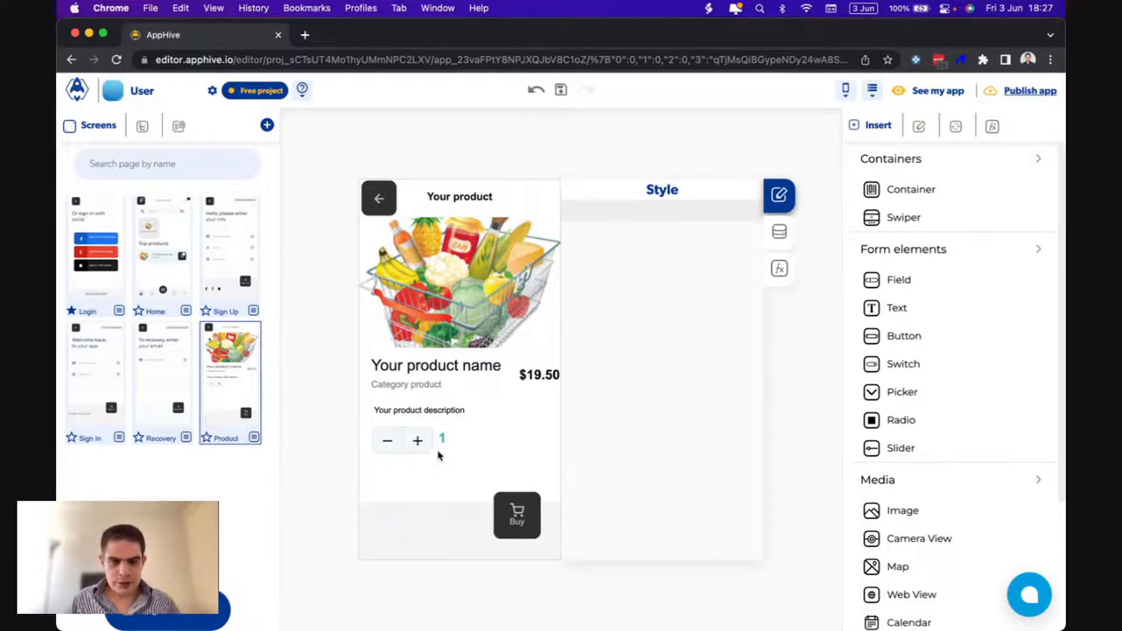
pyautogui.click(439, 457)
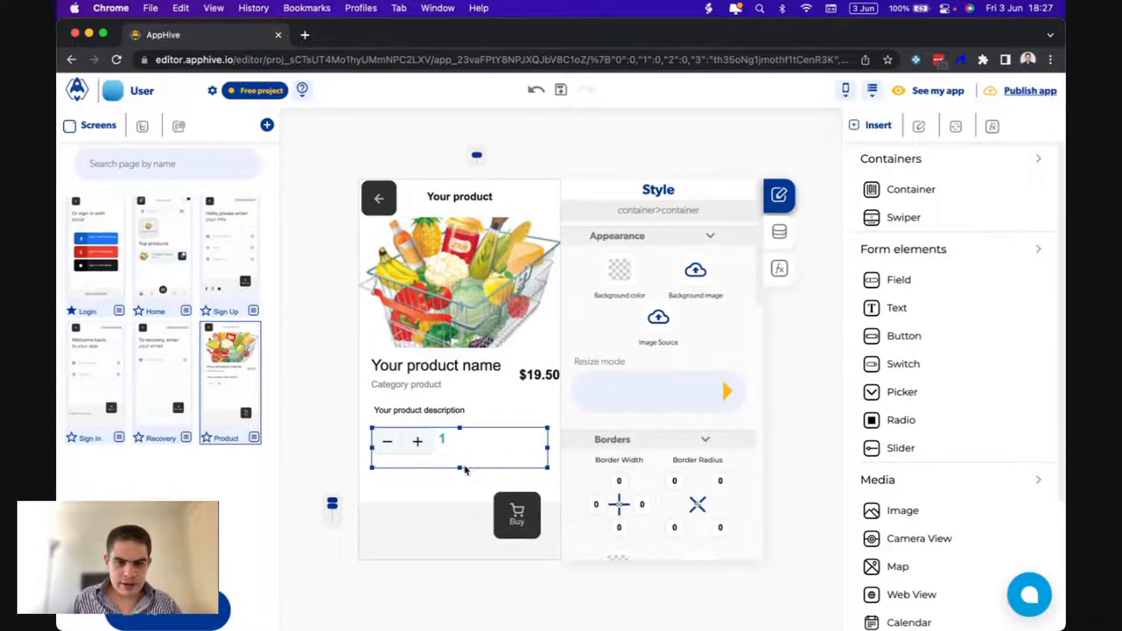
pyautogui.moveTo(465, 464); pyautogui.dragTo(445, 529)
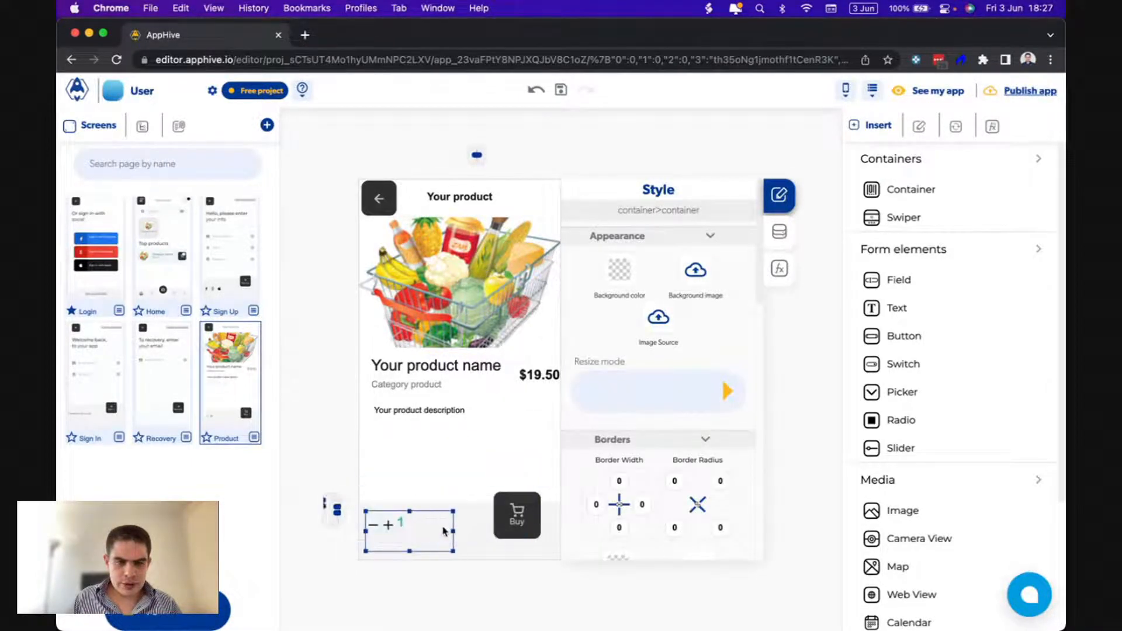
# Select the minus and plus container in the quantity selector and try a different column split for it.
pyautogui.scroll(-10, 718, 458)
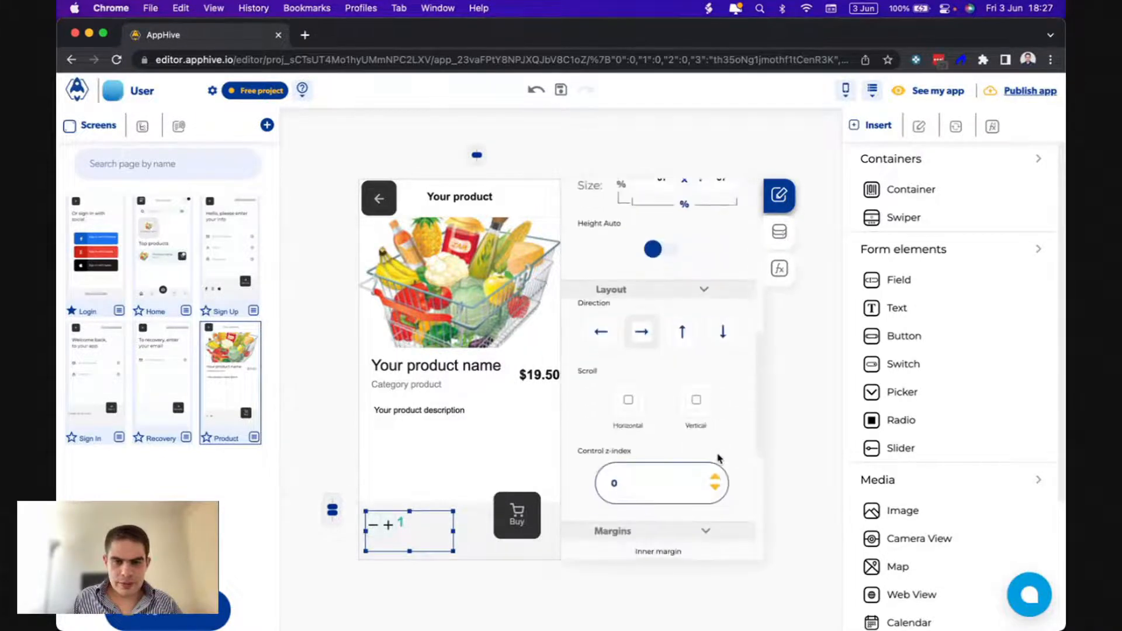
pyautogui.click(779, 232)
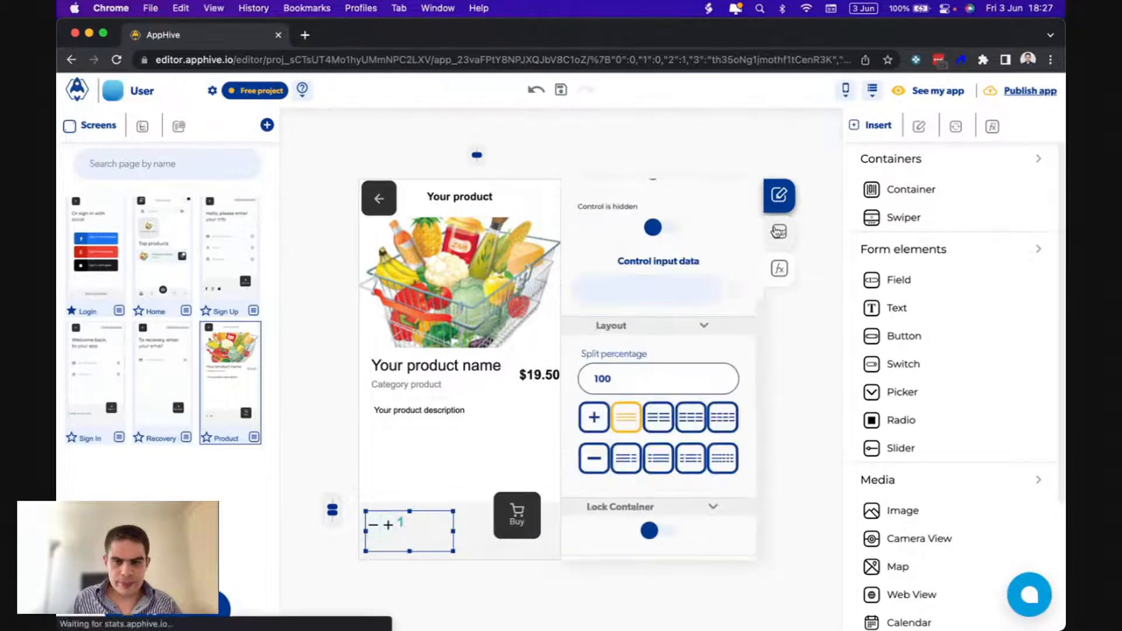
pyautogui.click(395, 528)
pyautogui.click(389, 539)
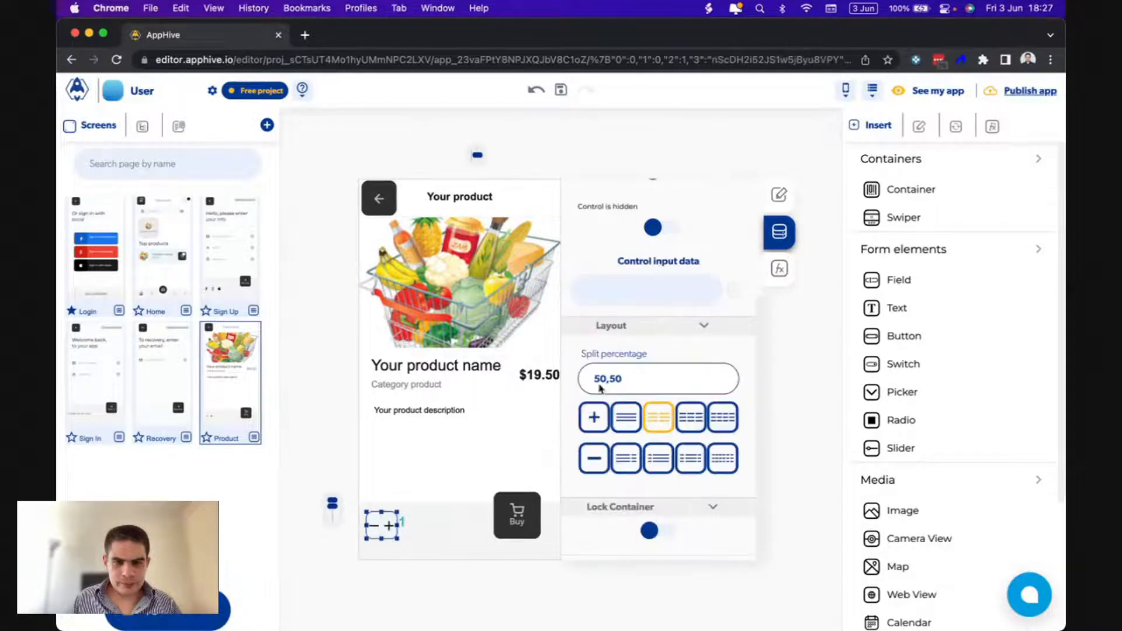
pyautogui.scroll(3, 682, 345)
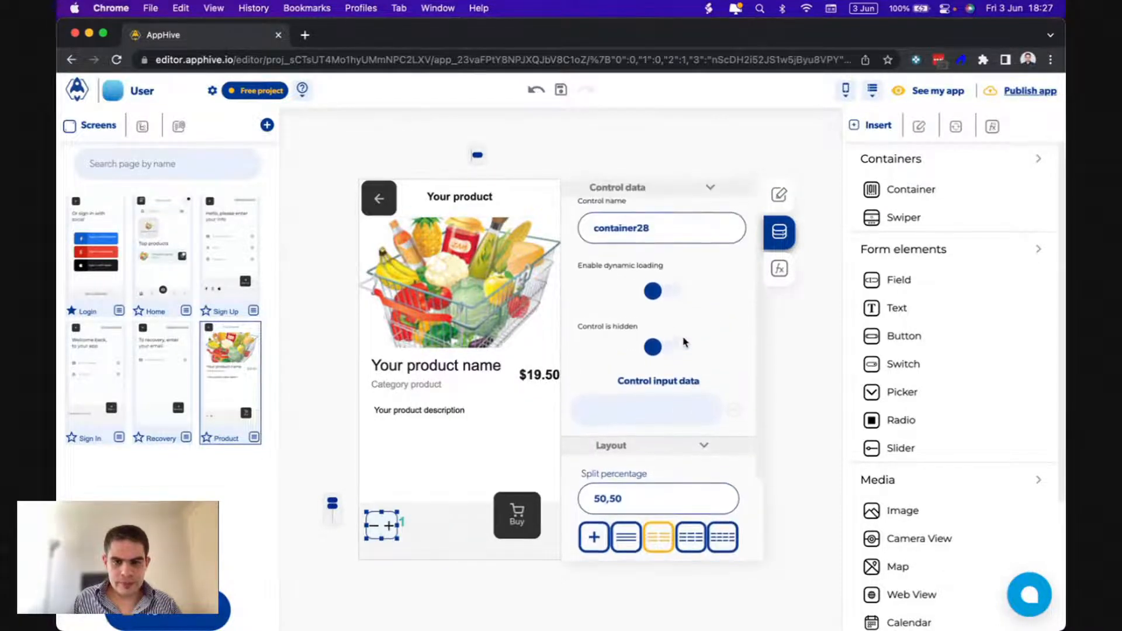
pyautogui.click(635, 537)
pyautogui.click(652, 538)
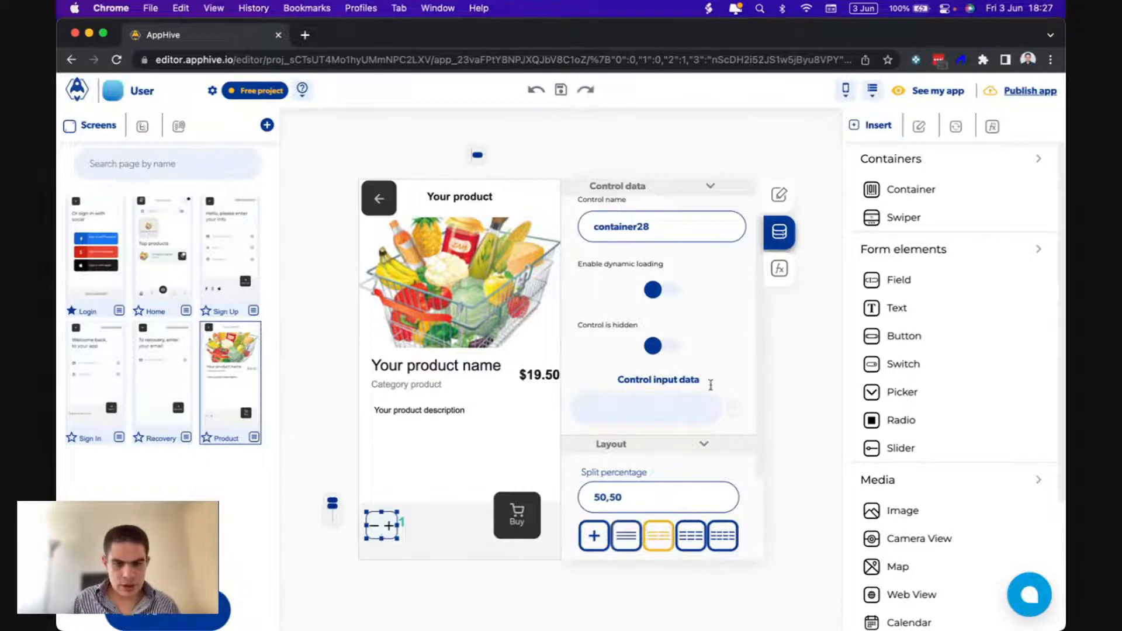
# Set the width of the minus and plus container in the quantity selector to 80.
pyautogui.click(779, 196)
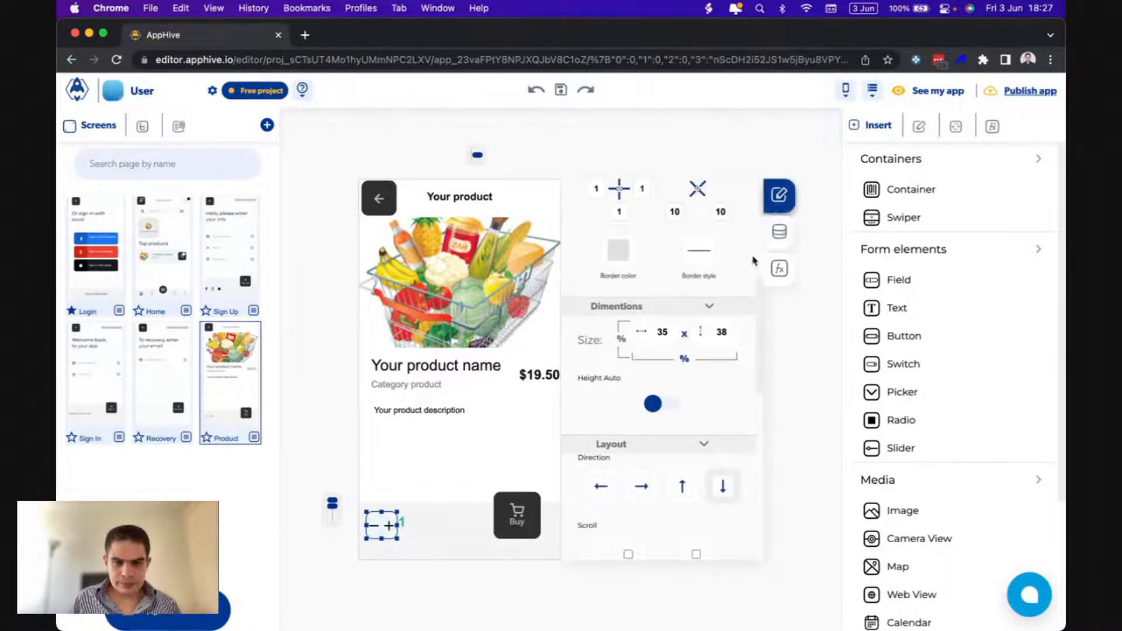
pyautogui.scroll(-1, 722, 332)
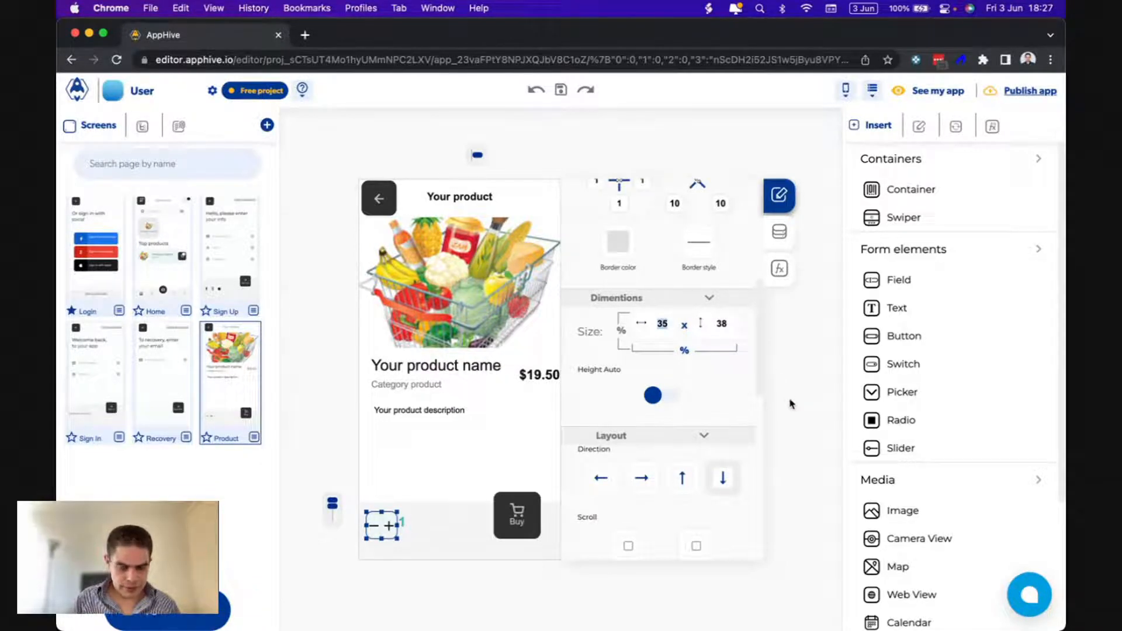
pyautogui.write('80')
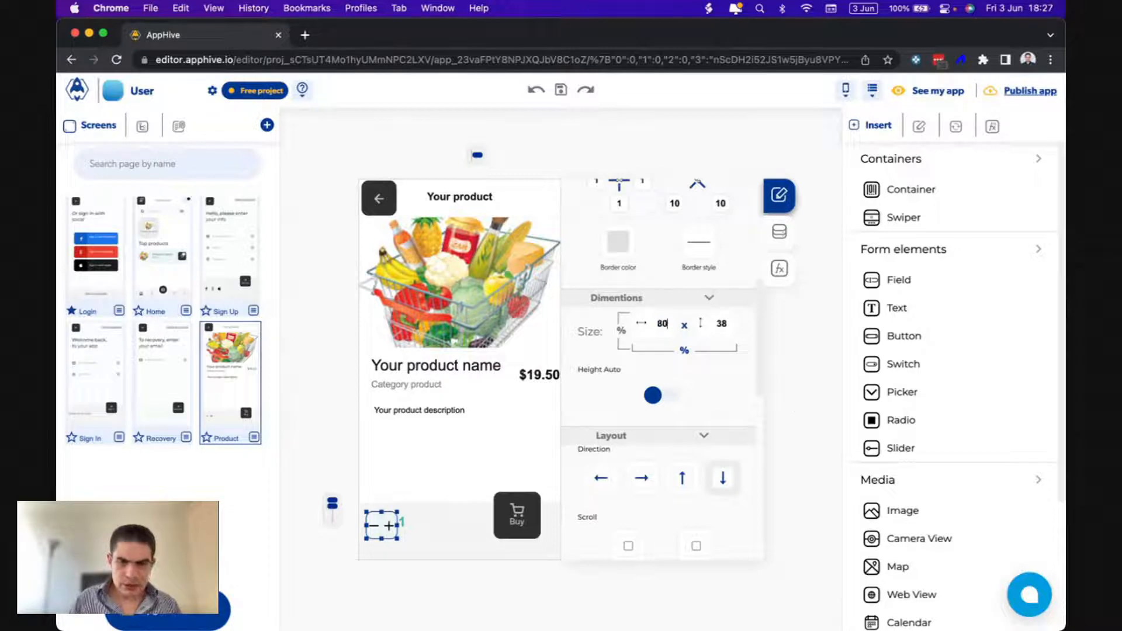
pyautogui.press('Return')
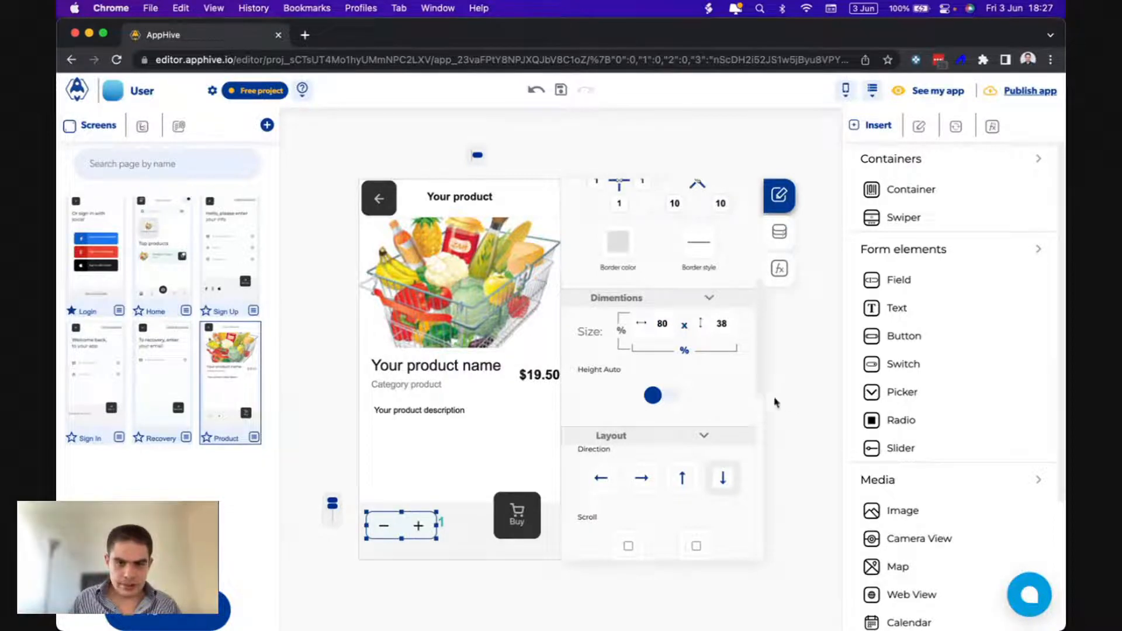
# Set the split percentage of the Product screen's footer container to 70,30 for the quantity selector and Buy button.
pyautogui.click(440, 524)
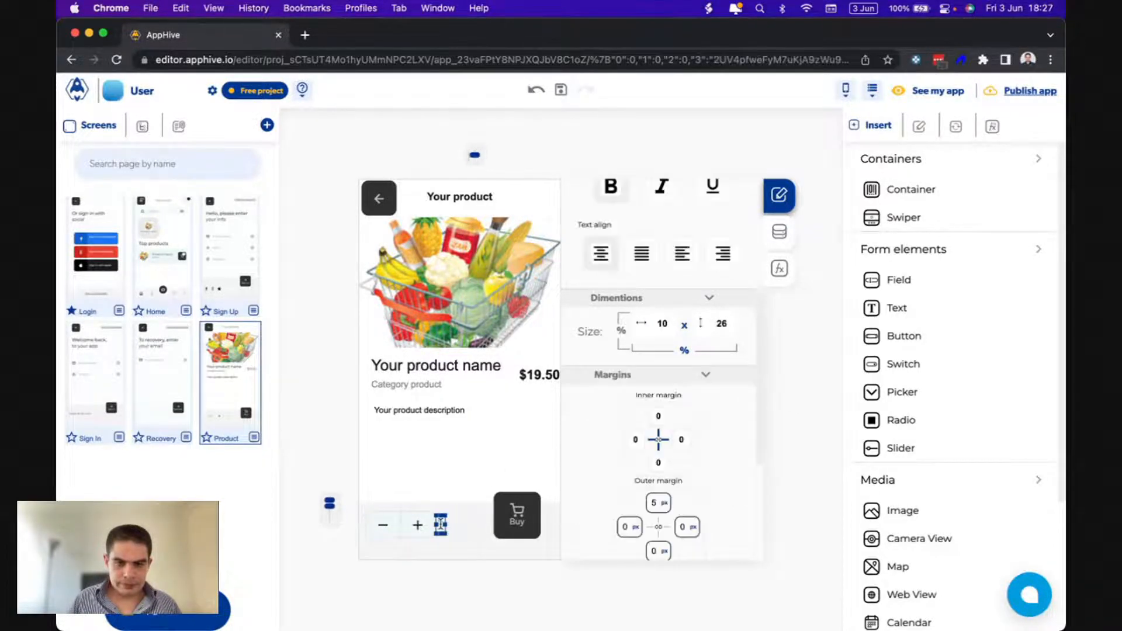
pyautogui.click(463, 542)
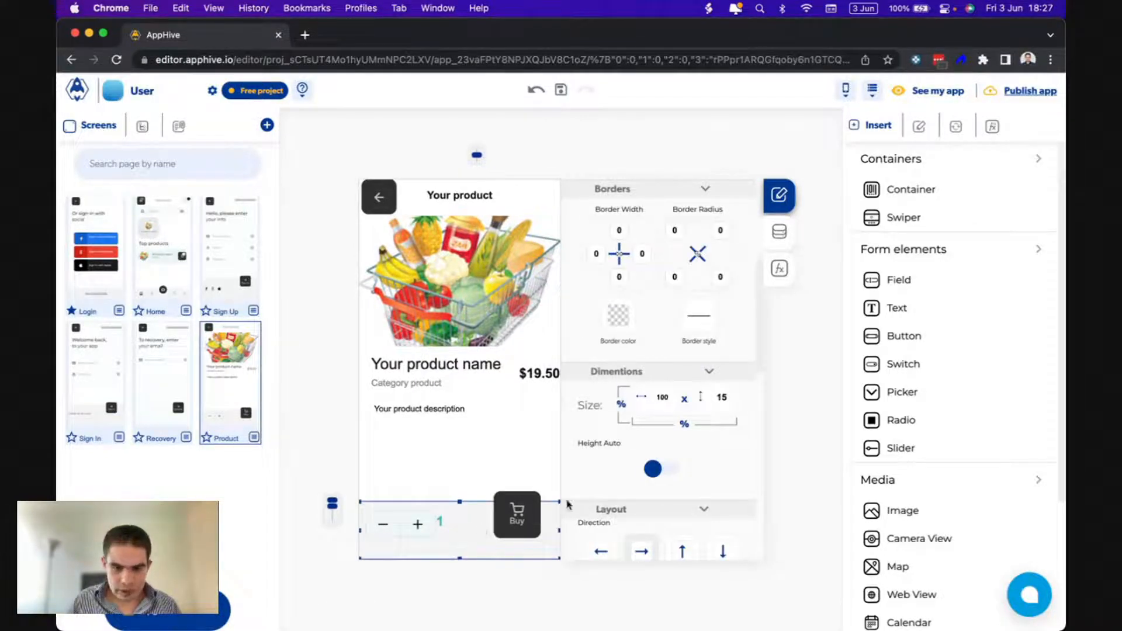
pyautogui.scroll(-7, 732, 453)
pyautogui.scroll(-3, 732, 454)
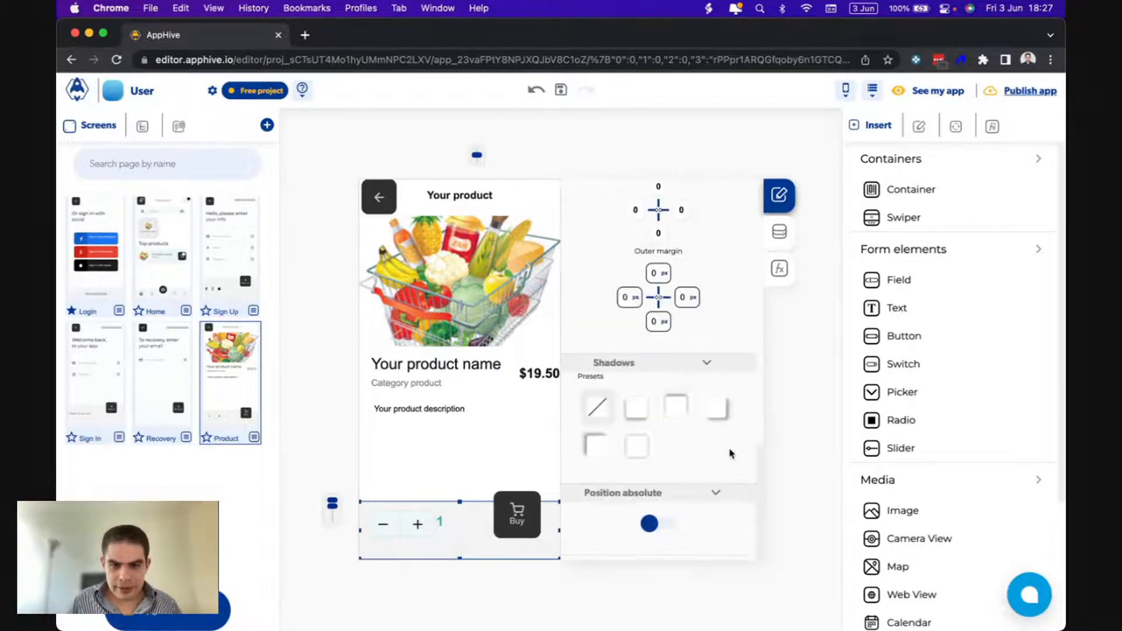
pyautogui.click(779, 231)
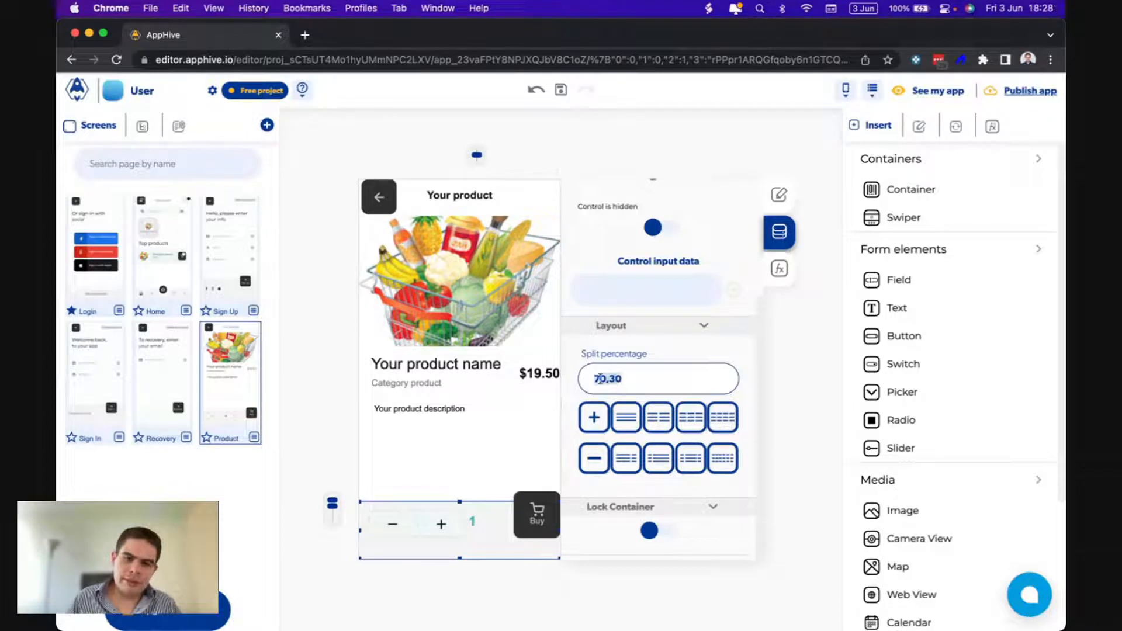
pyautogui.click(623, 379)
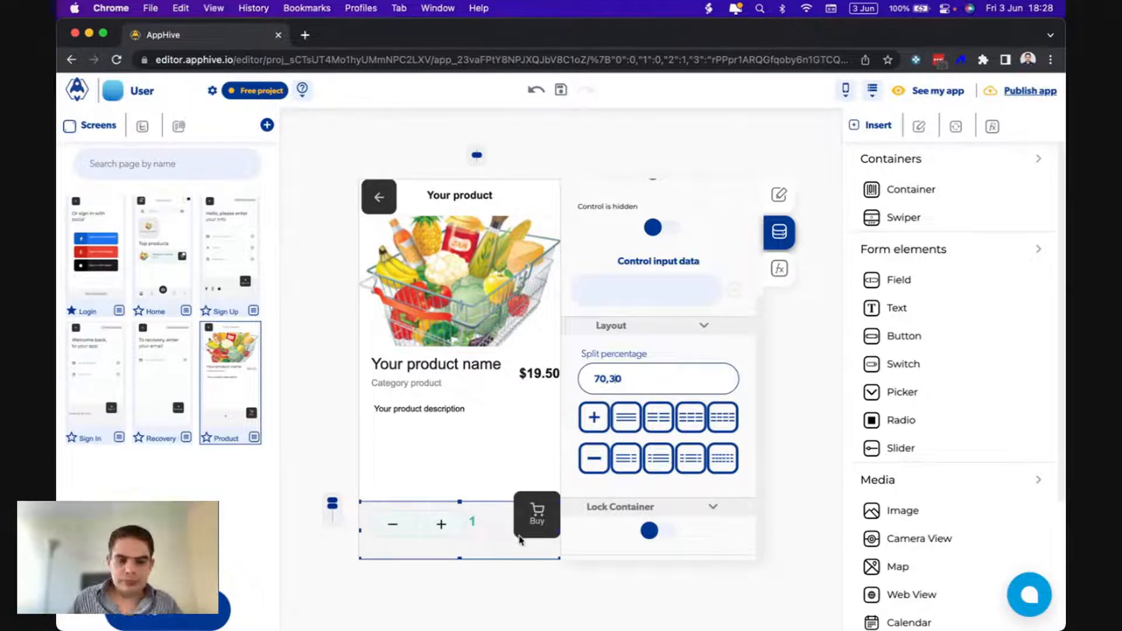
pyautogui.click(434, 536)
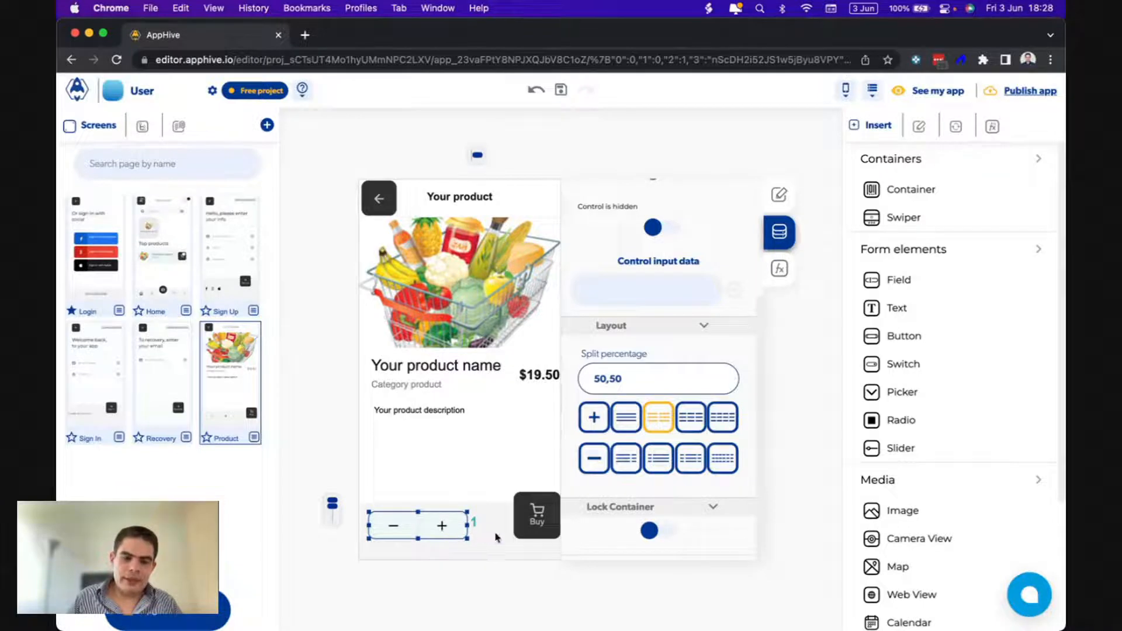
# Add a "description" field to the Products collection in the cloud database and return to the Product screen.
pyautogui.click(395, 411)
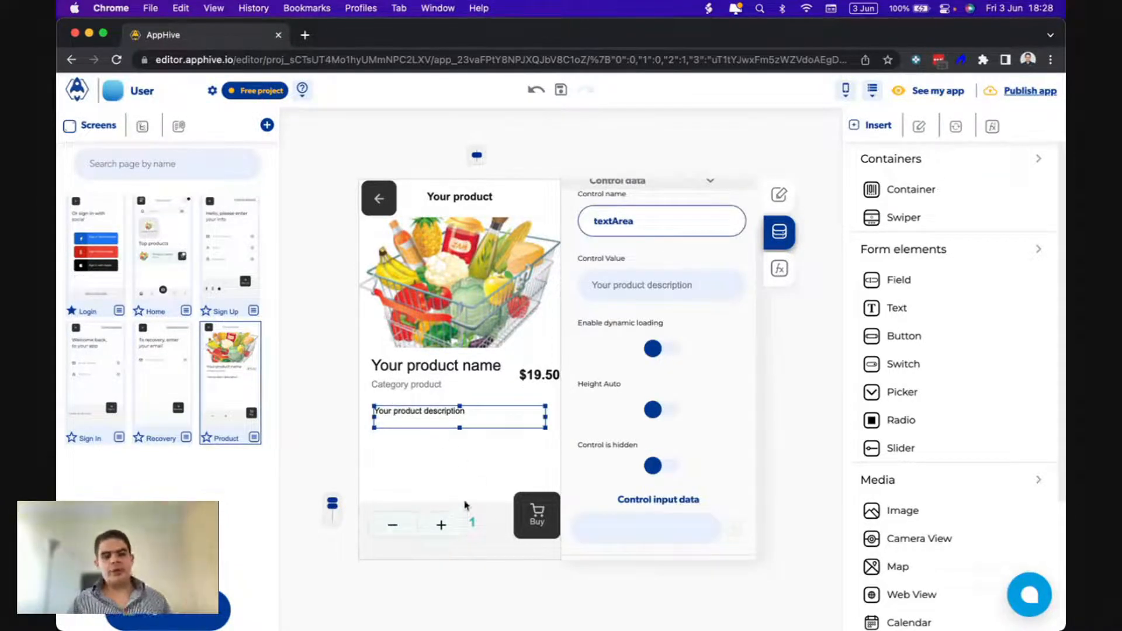
pyautogui.click(476, 459)
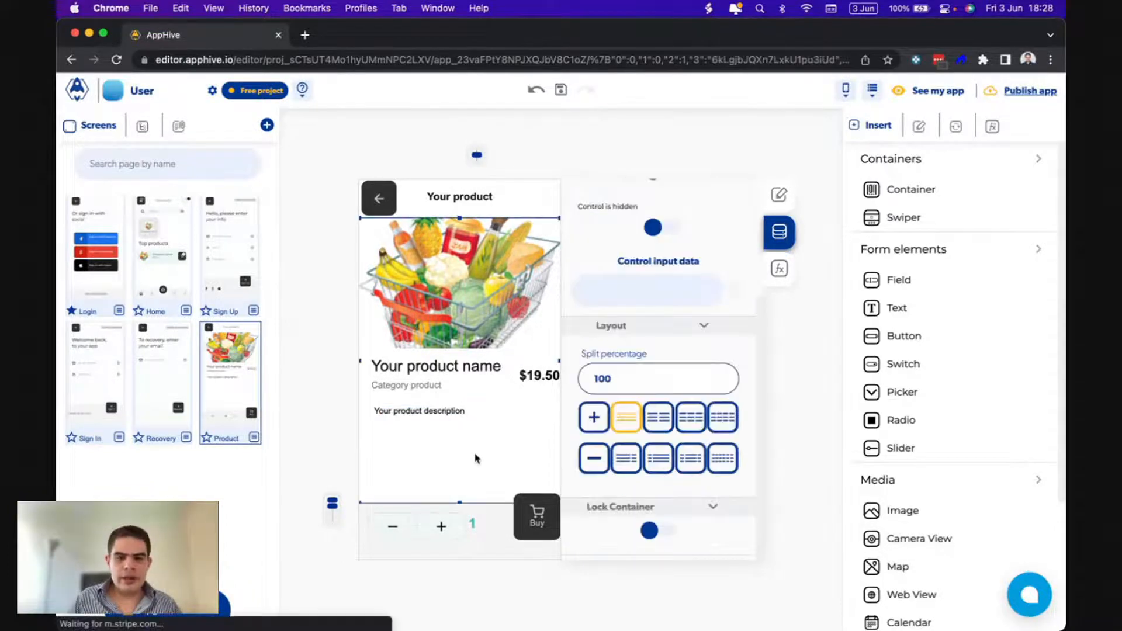
pyautogui.click(872, 90)
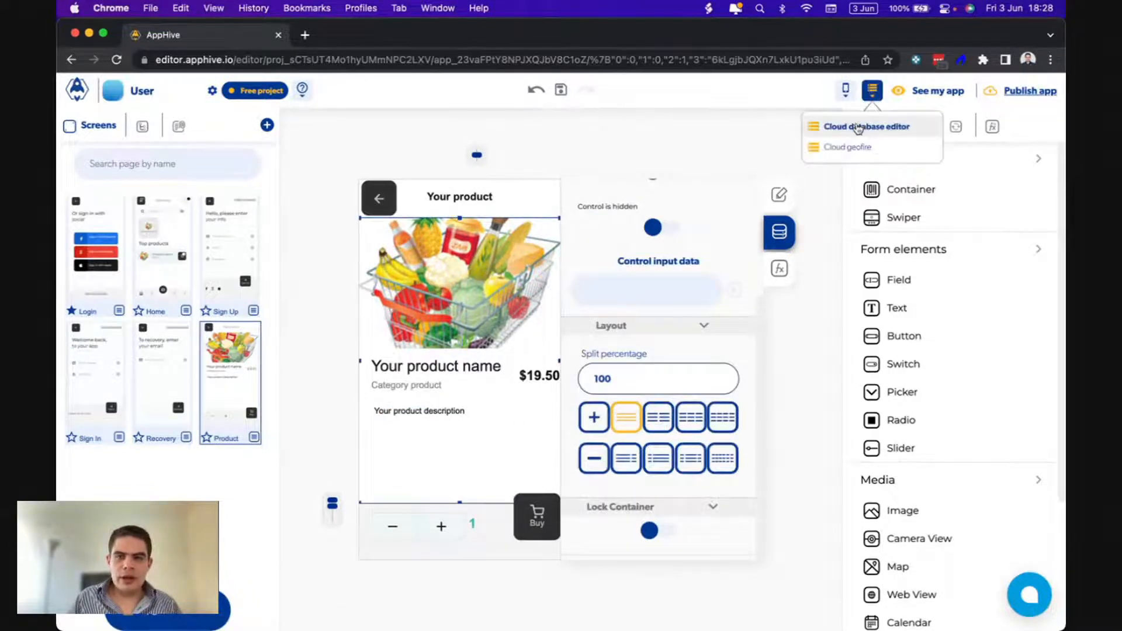
pyautogui.click(858, 128)
pyautogui.click(184, 249)
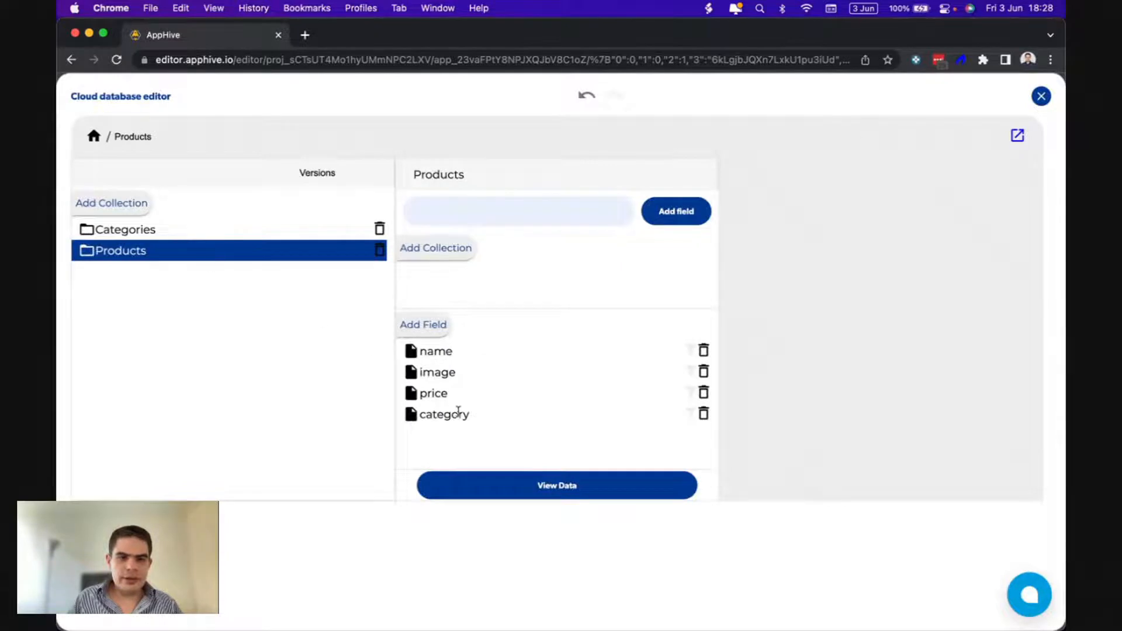
pyautogui.click(433, 321)
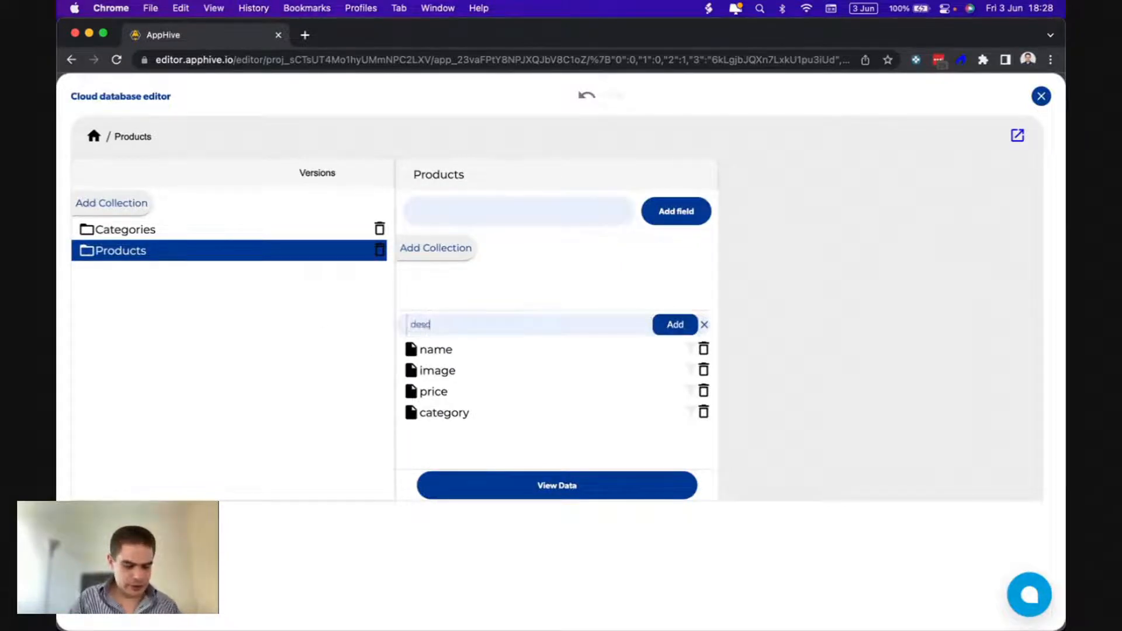
pyautogui.write('descriptio')
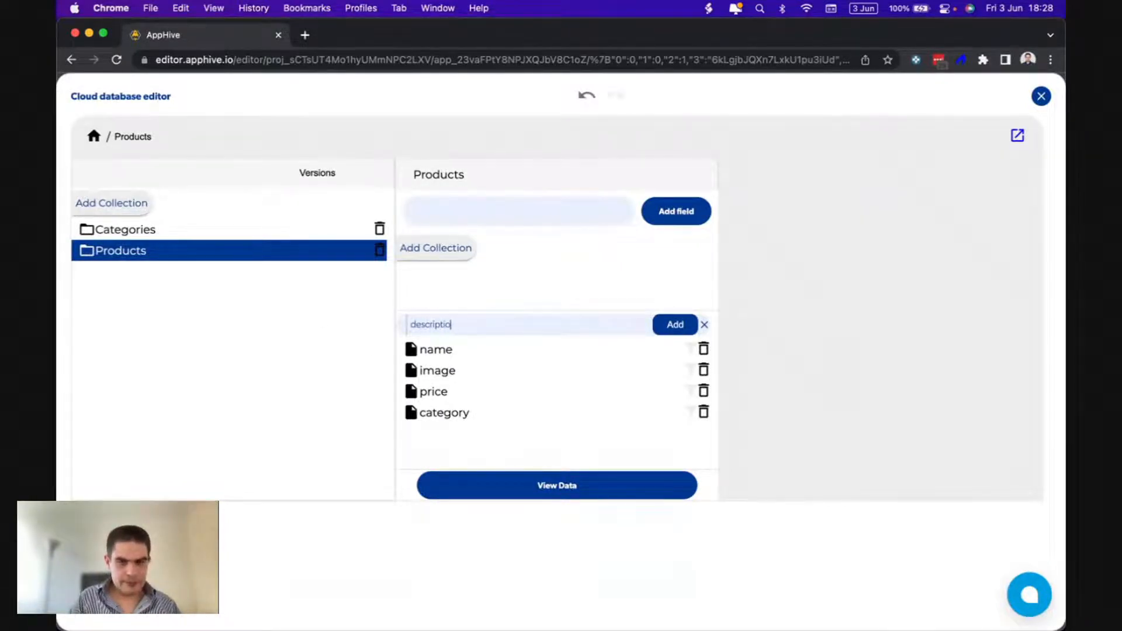
pyautogui.write('n')
pyautogui.press('Return')
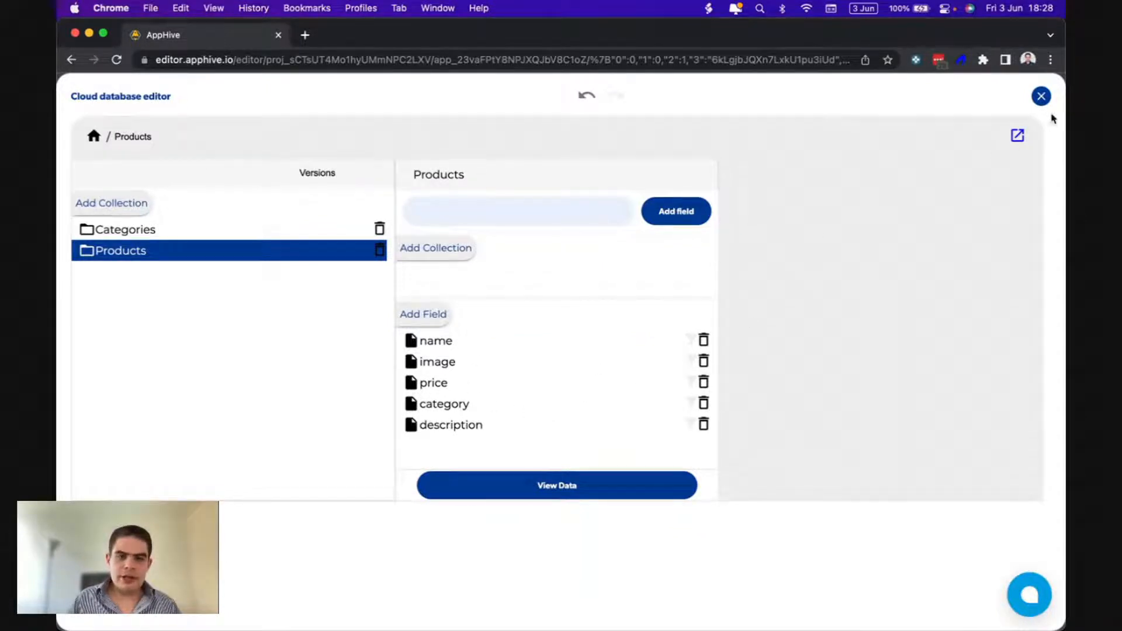
pyautogui.click(1041, 97)
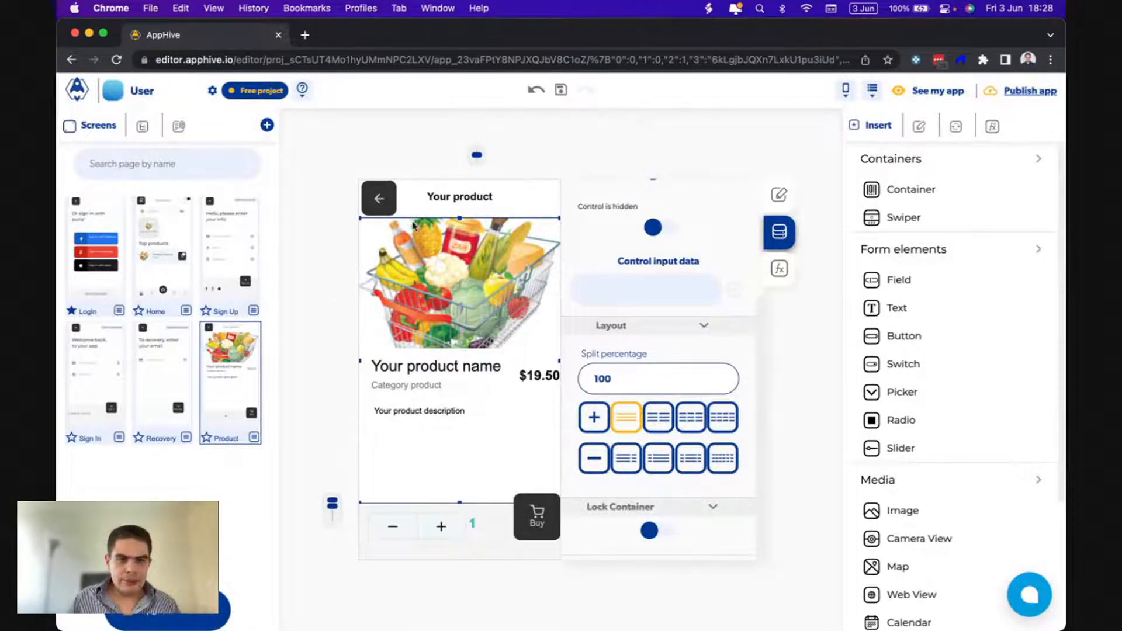
# Give the Product screen's back arrow button an onPress event with the Return to last Screen function.
pyautogui.click(398, 199)
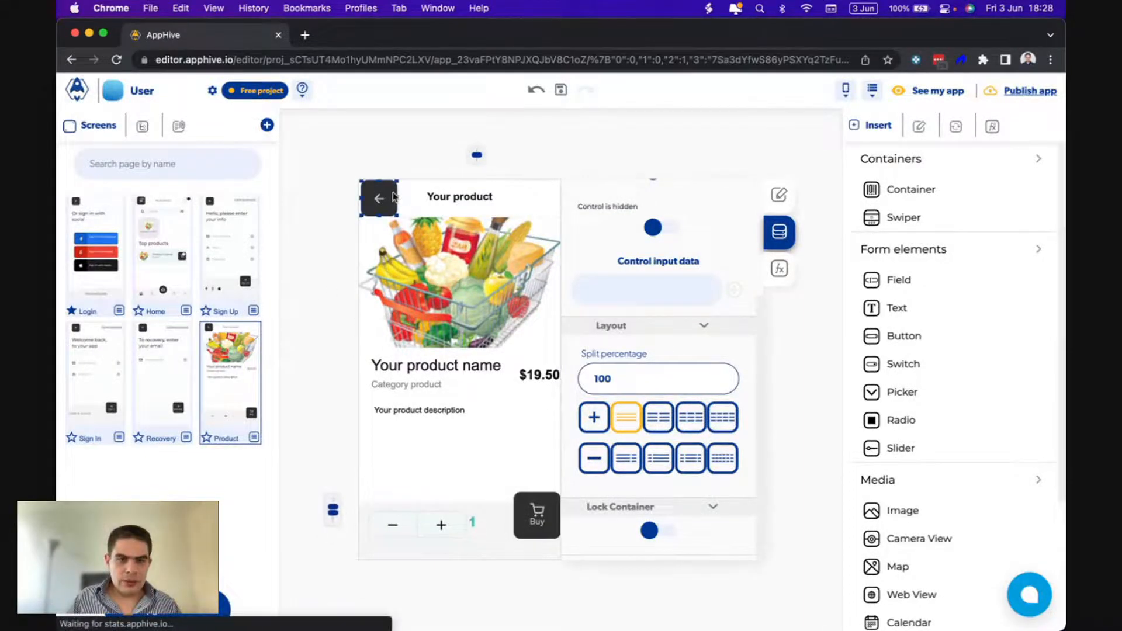
pyautogui.click(775, 269)
pyautogui.click(570, 239)
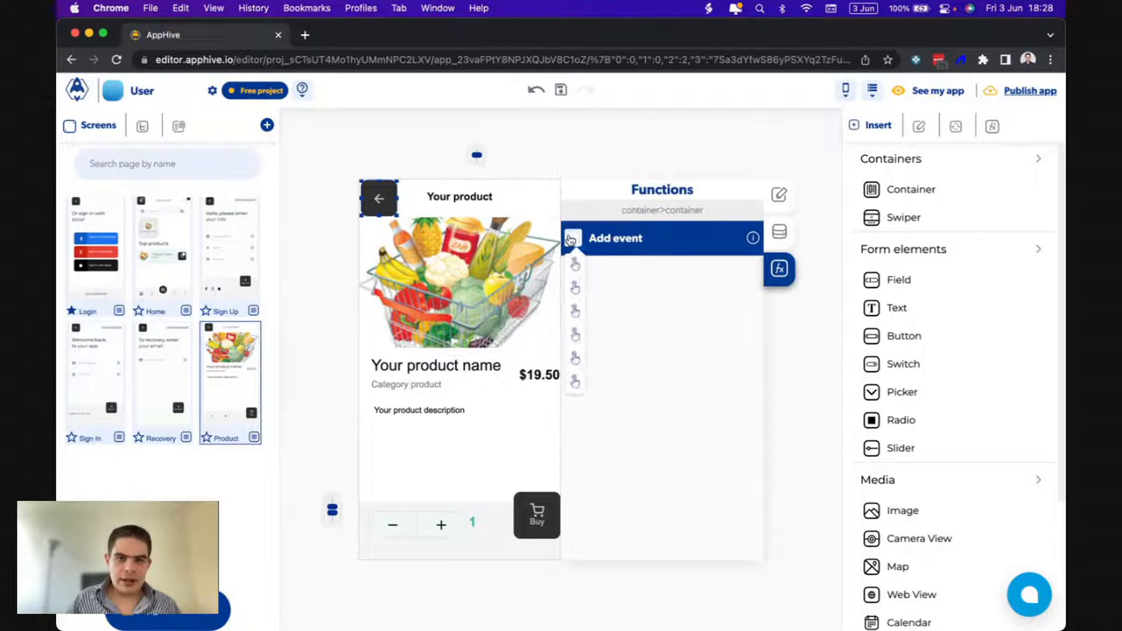
pyautogui.click(575, 268)
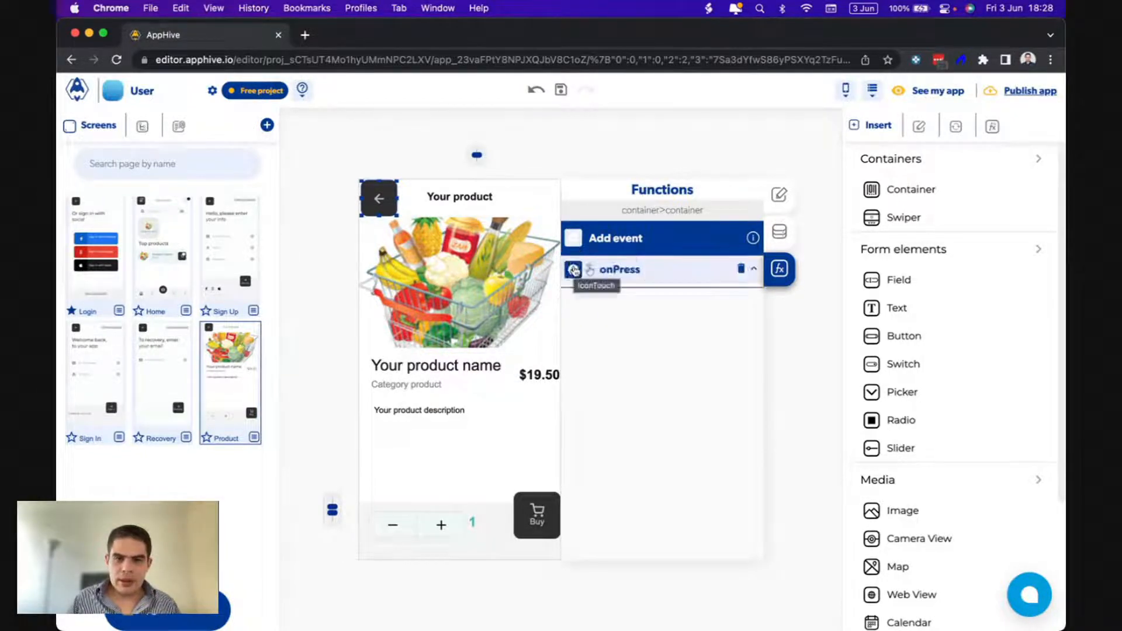
pyautogui.scroll(-1, 576, 271)
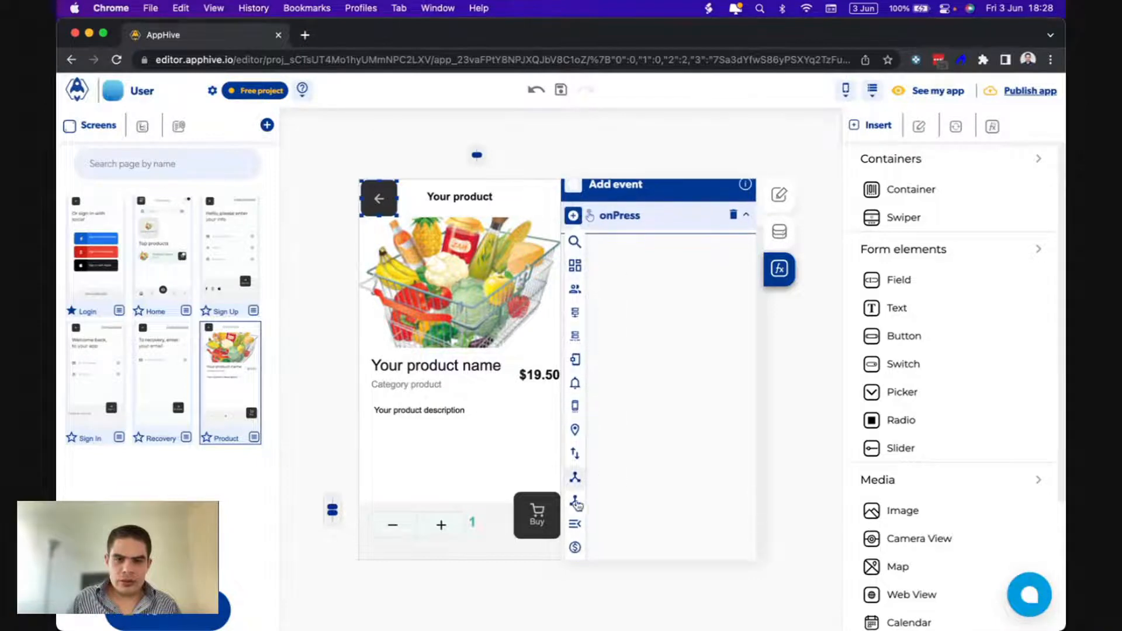
pyautogui.moveTo(575, 524)
pyautogui.scroll(-1, 645, 537)
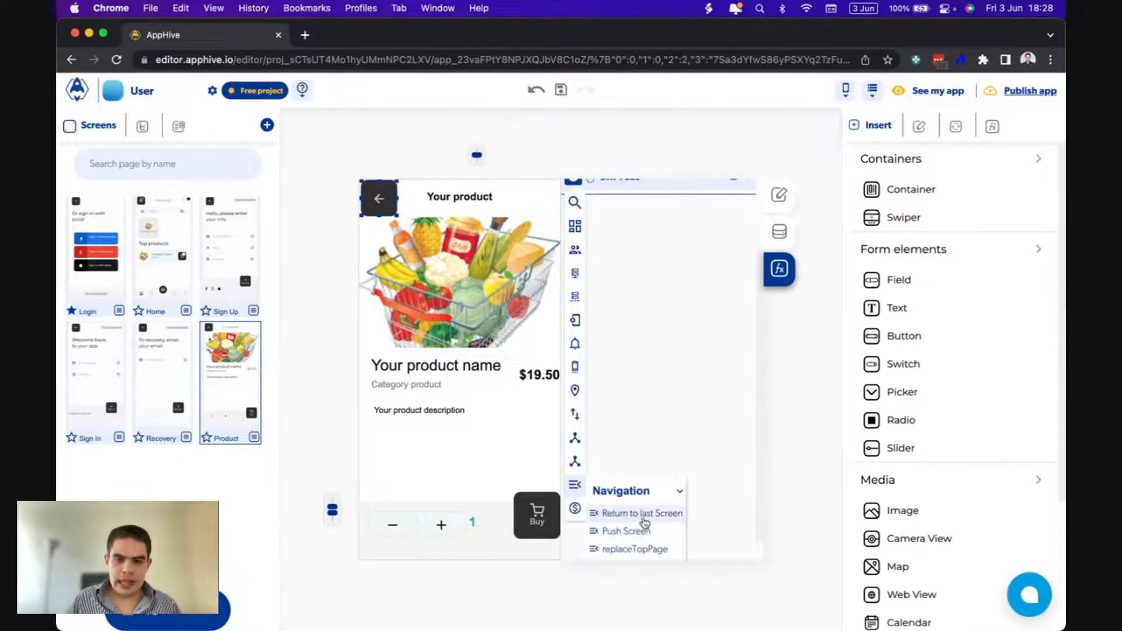
pyautogui.click(643, 514)
# Set the Return to last Screen function's transition to SlideLeftOut and its transition speed to Fast.
pyautogui.click(737, 389)
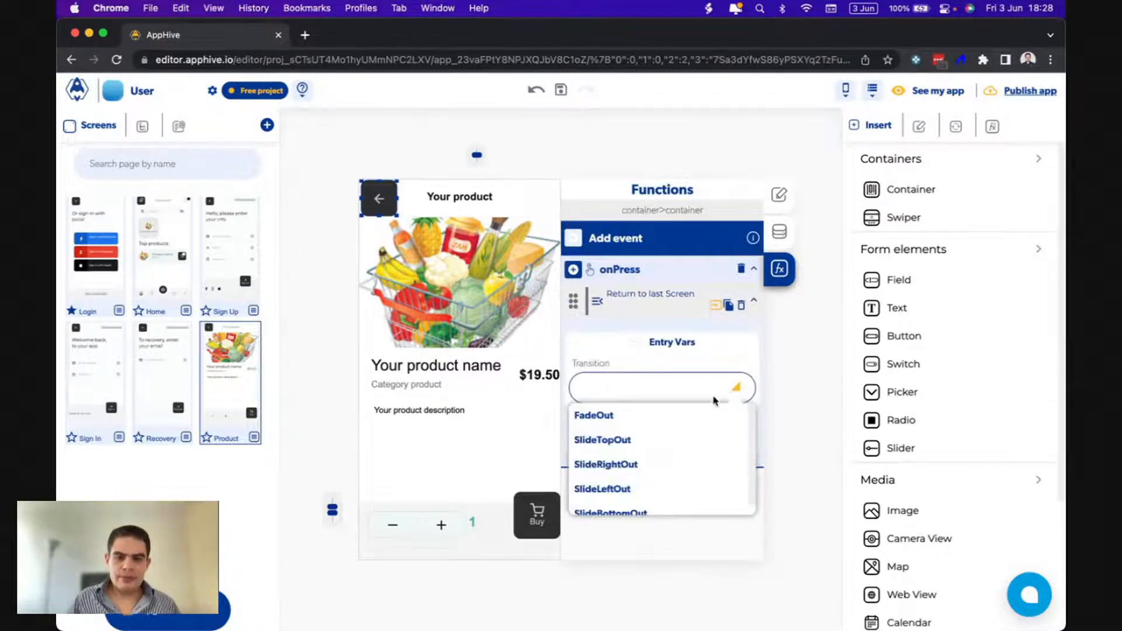
pyautogui.click(608, 479)
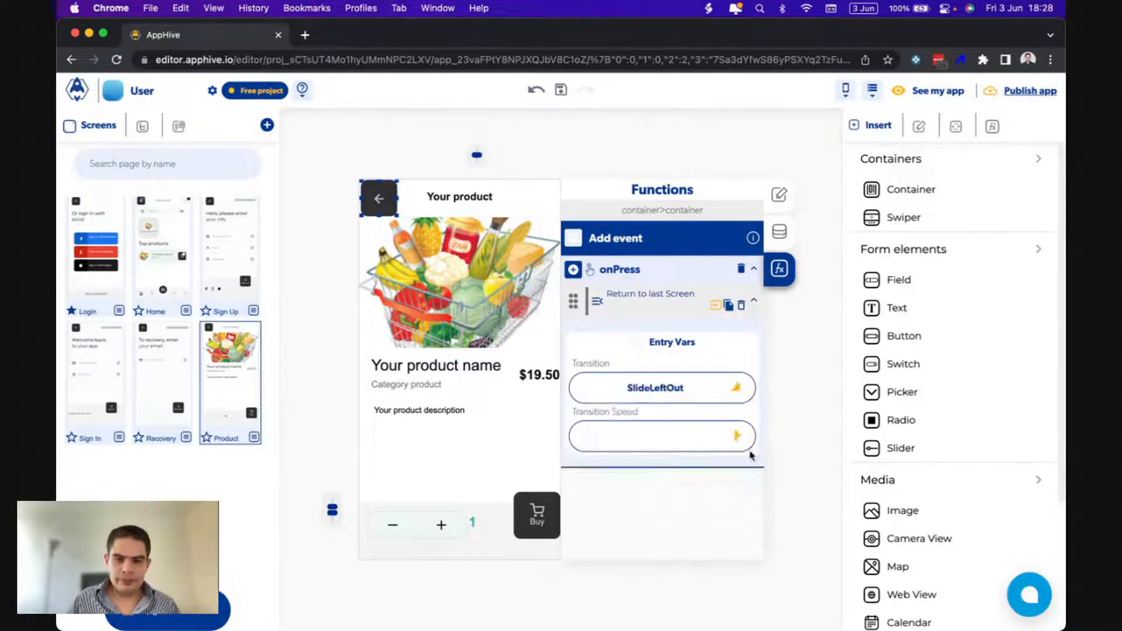
pyautogui.click(737, 437)
pyautogui.click(608, 514)
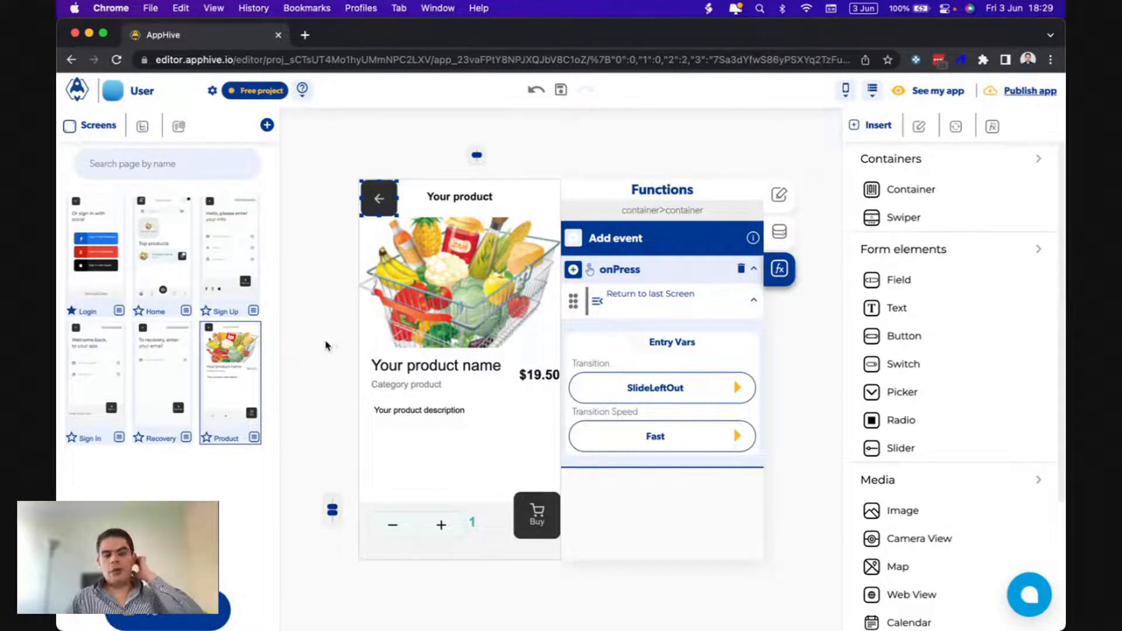
# Examine the Home screen's product card and Products loading functions, and compare them with the Product screen's functions.
pyautogui.click(160, 249)
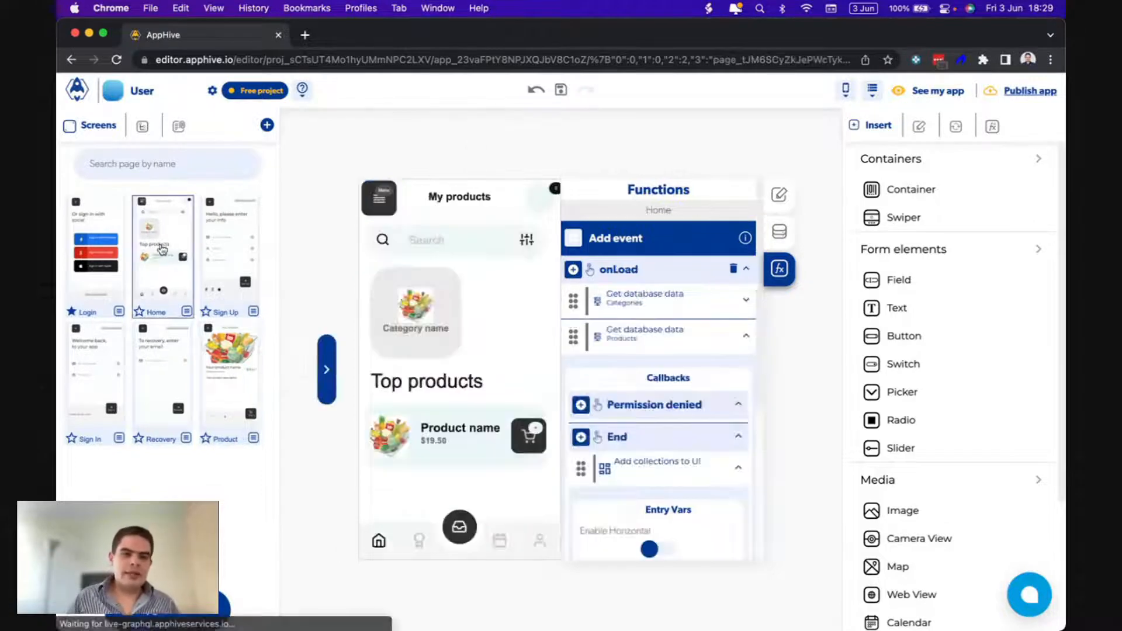
pyautogui.click(476, 413)
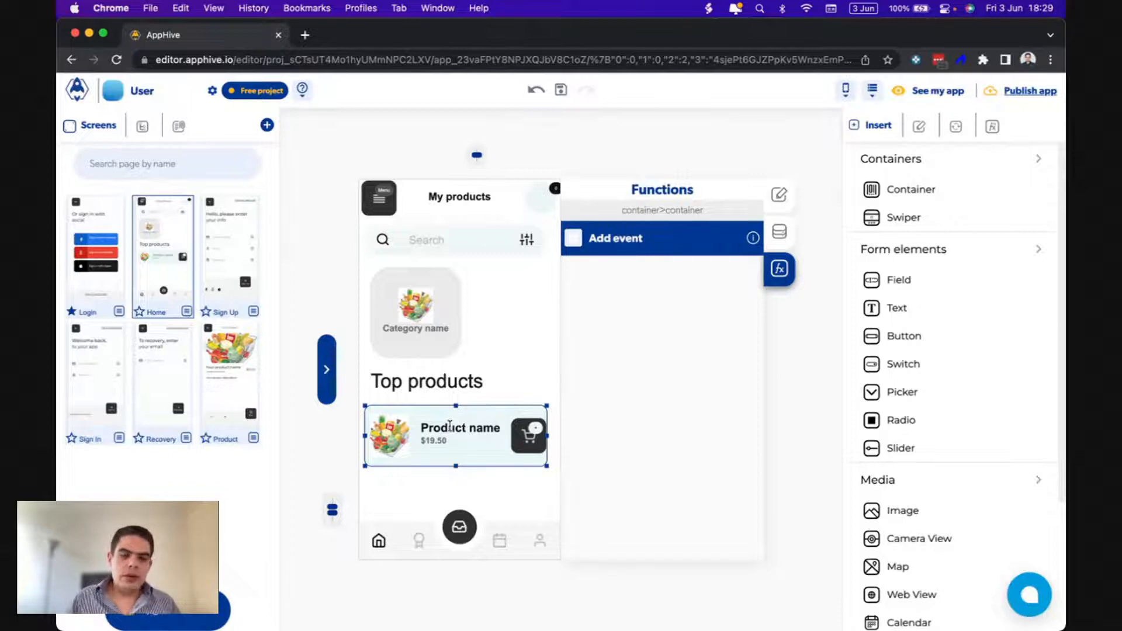
pyautogui.click(243, 365)
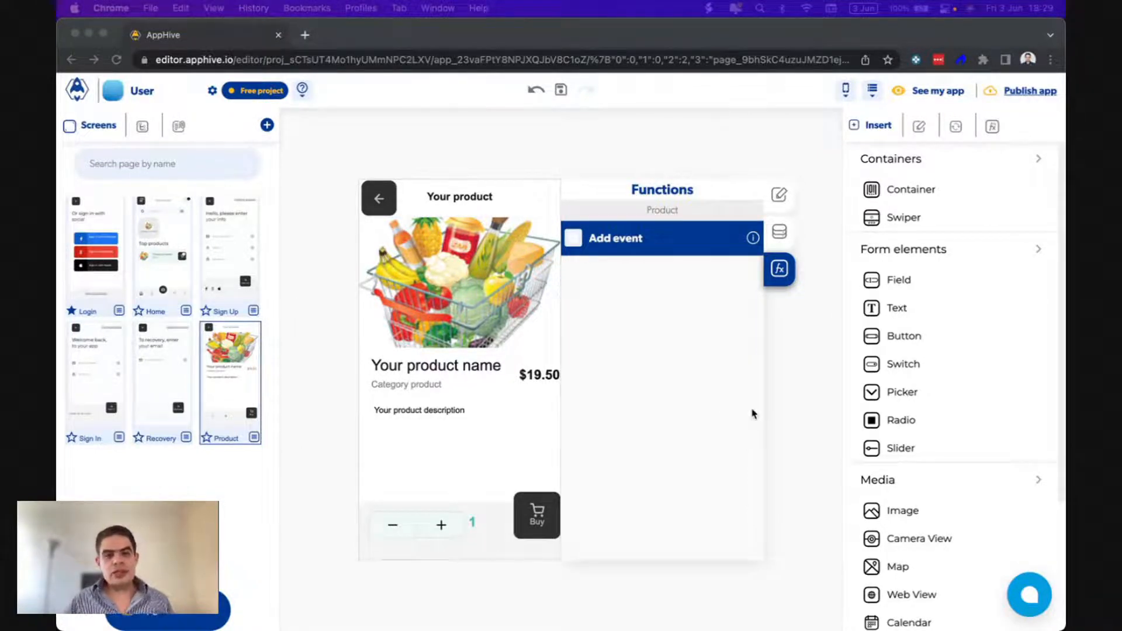
pyautogui.click(165, 271)
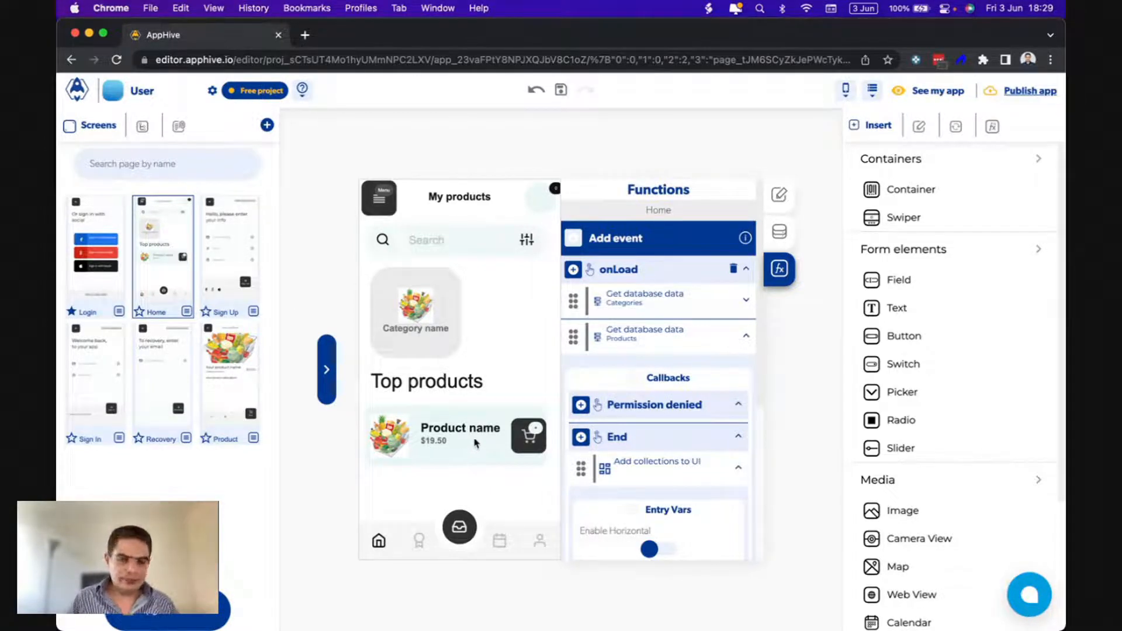
pyautogui.scroll(-4, 668, 371)
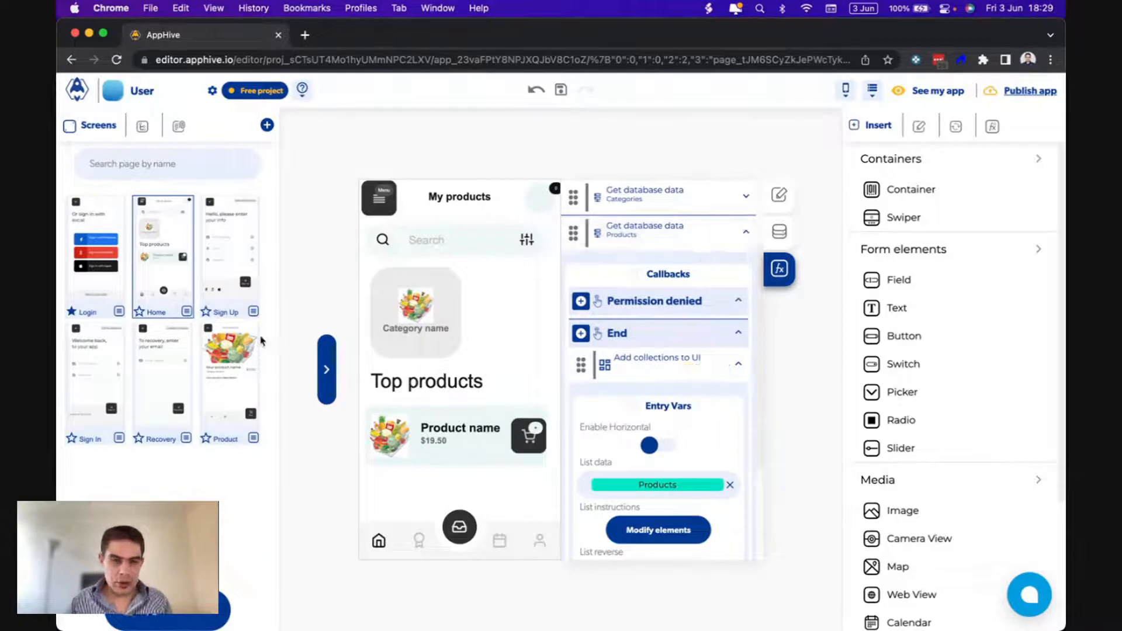
pyautogui.click(246, 353)
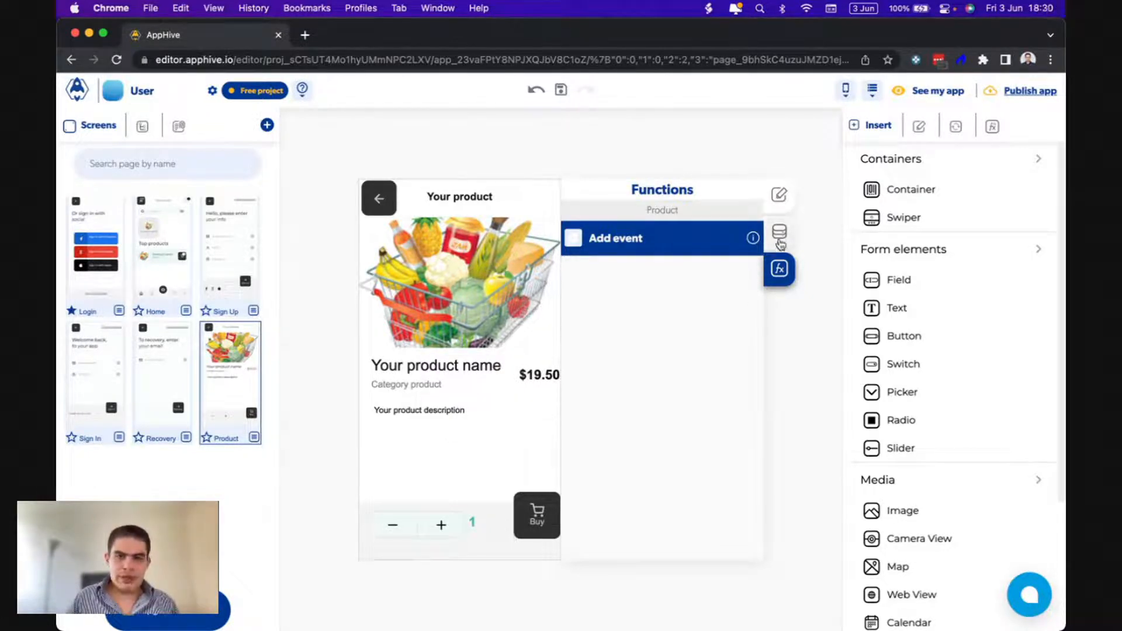
pyautogui.click(167, 270)
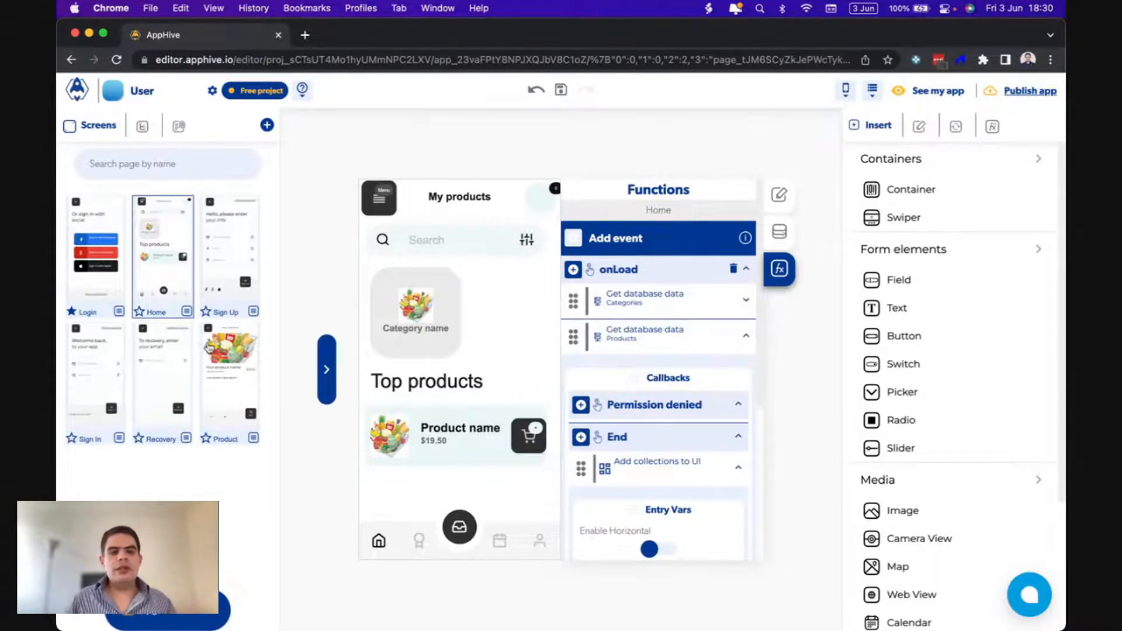
# Add a page input data variable named "product data" to the Product screen.
pyautogui.click(237, 359)
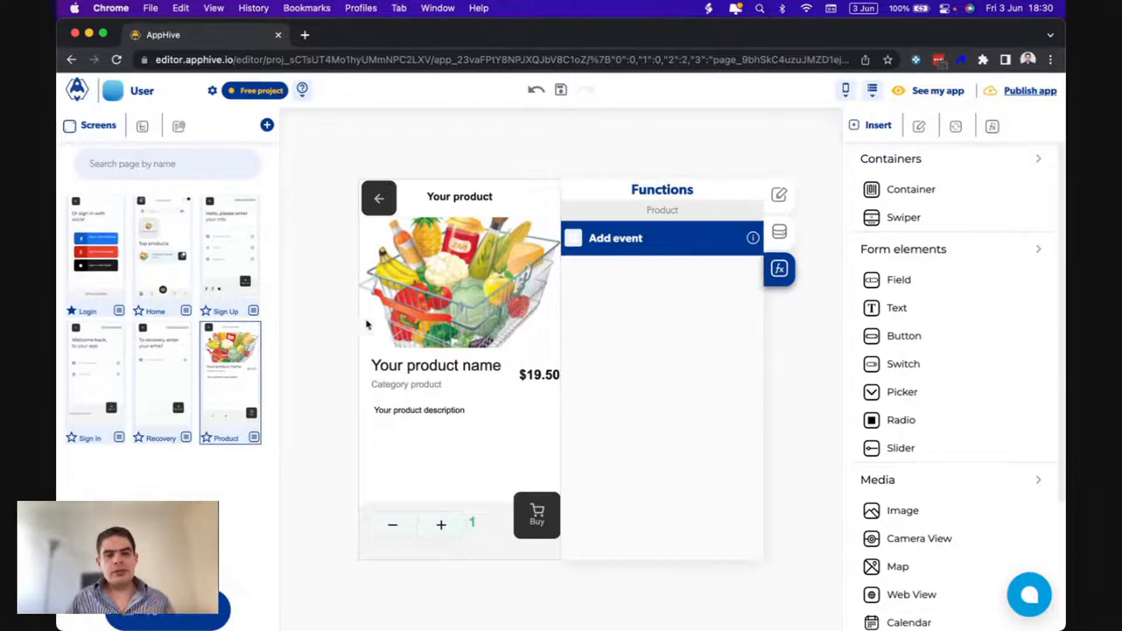
pyautogui.click(779, 232)
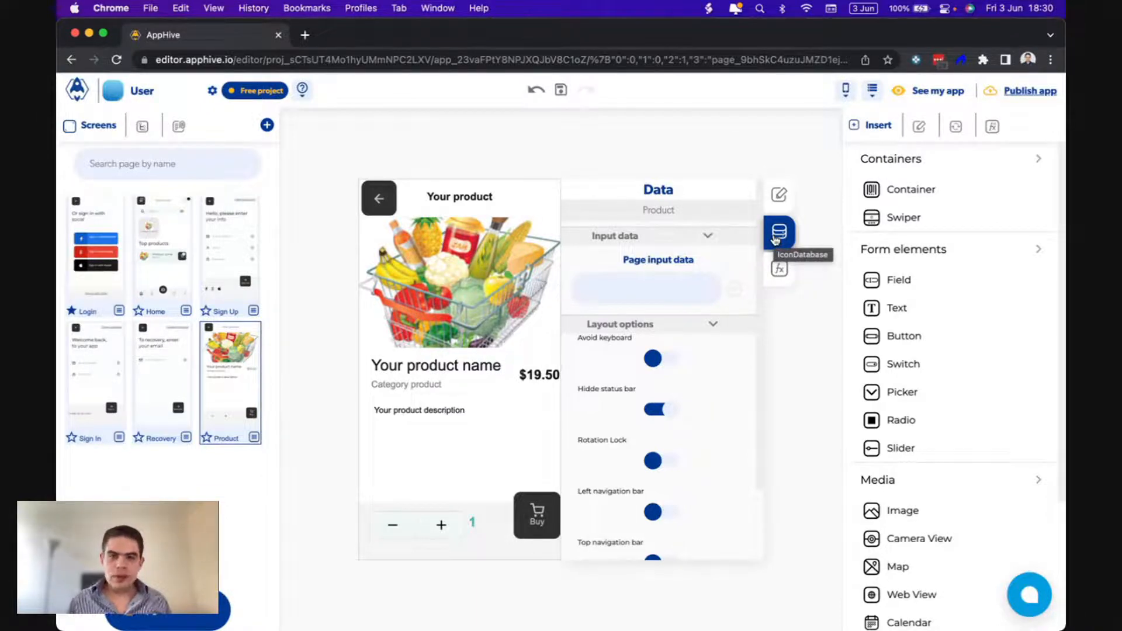
pyautogui.click(674, 288)
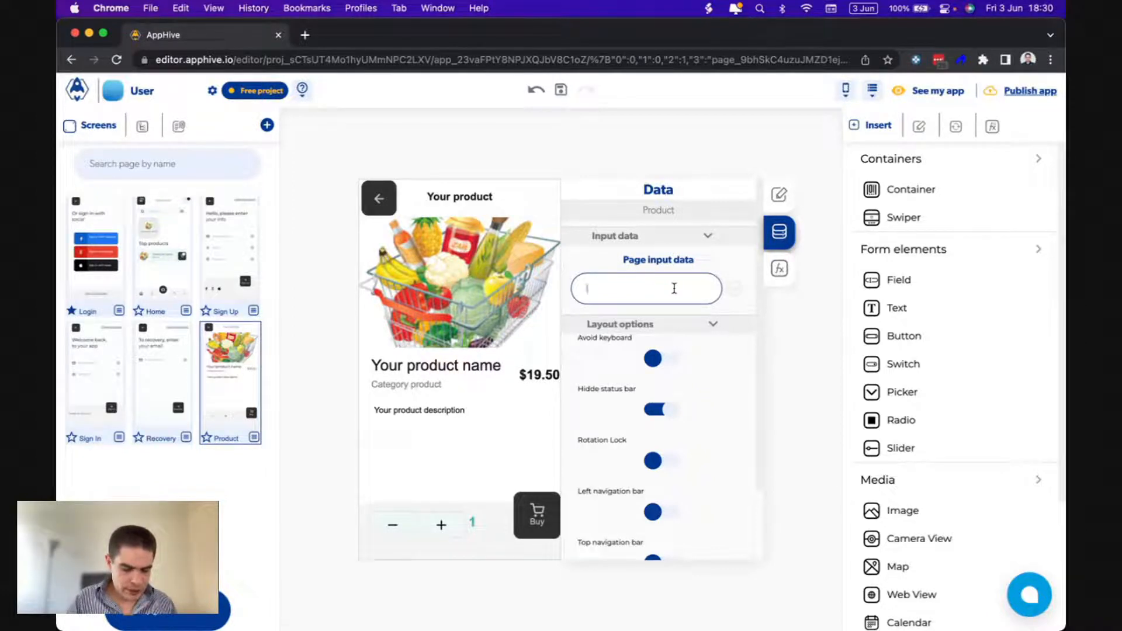
pyautogui.write('product')
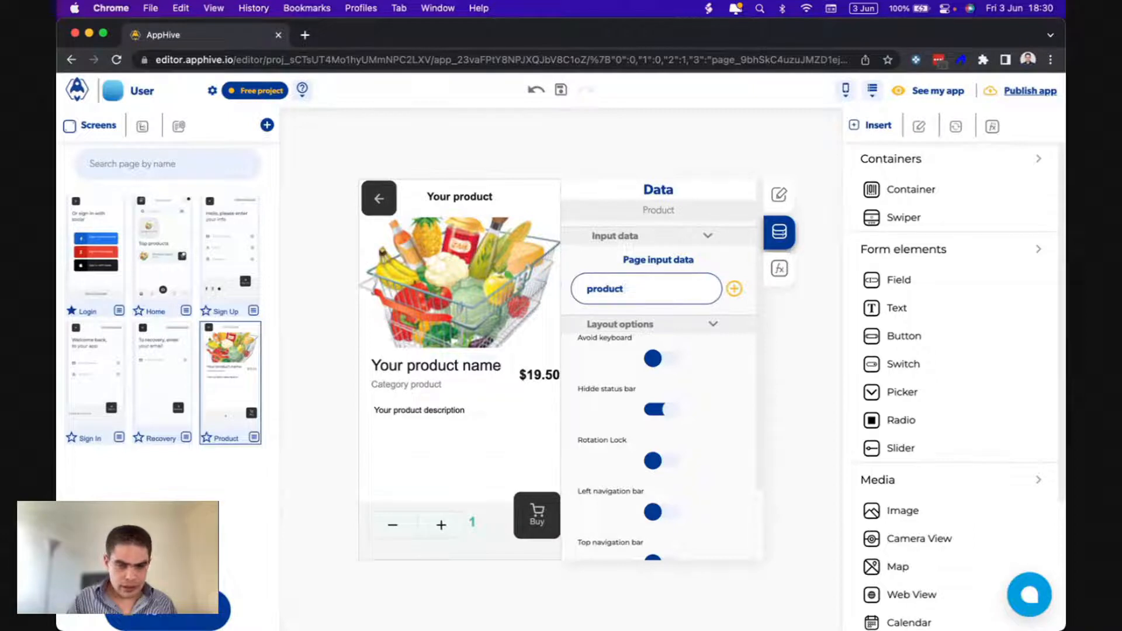
pyautogui.write(' data')
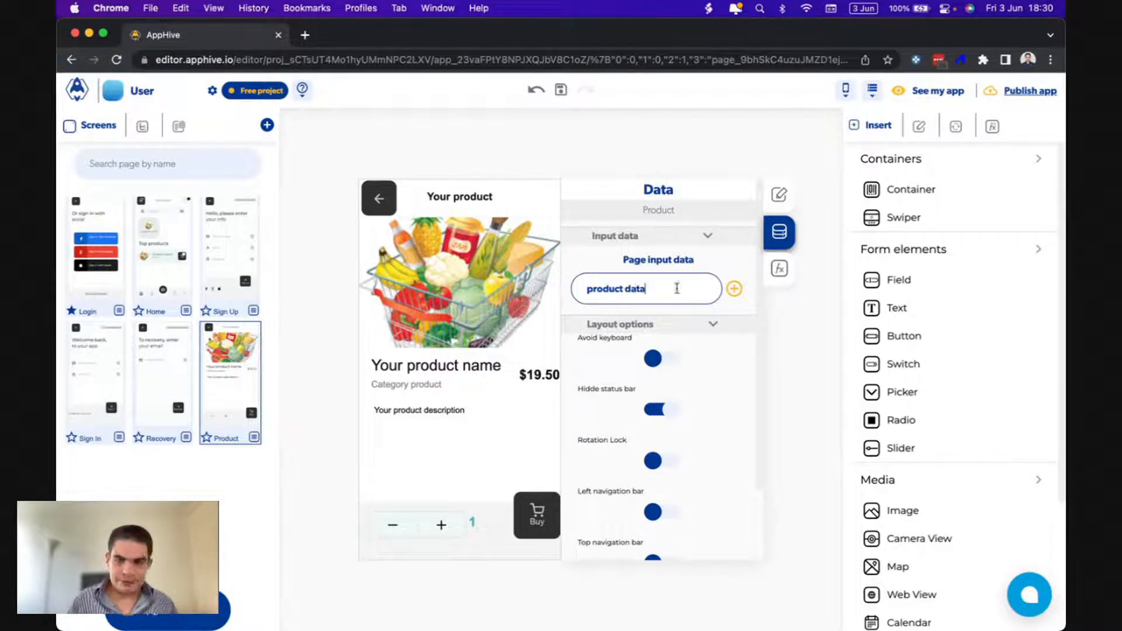
pyautogui.click(734, 289)
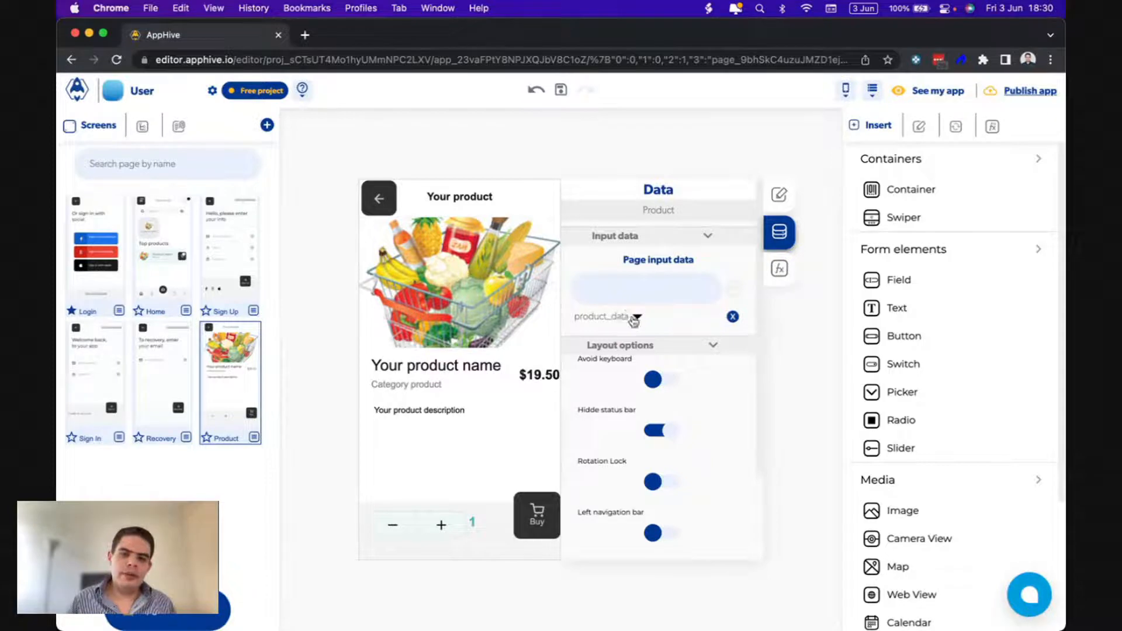
# Open the list items functions of the Home screen's Products collection list and select the whole product card.
pyautogui.click(171, 281)
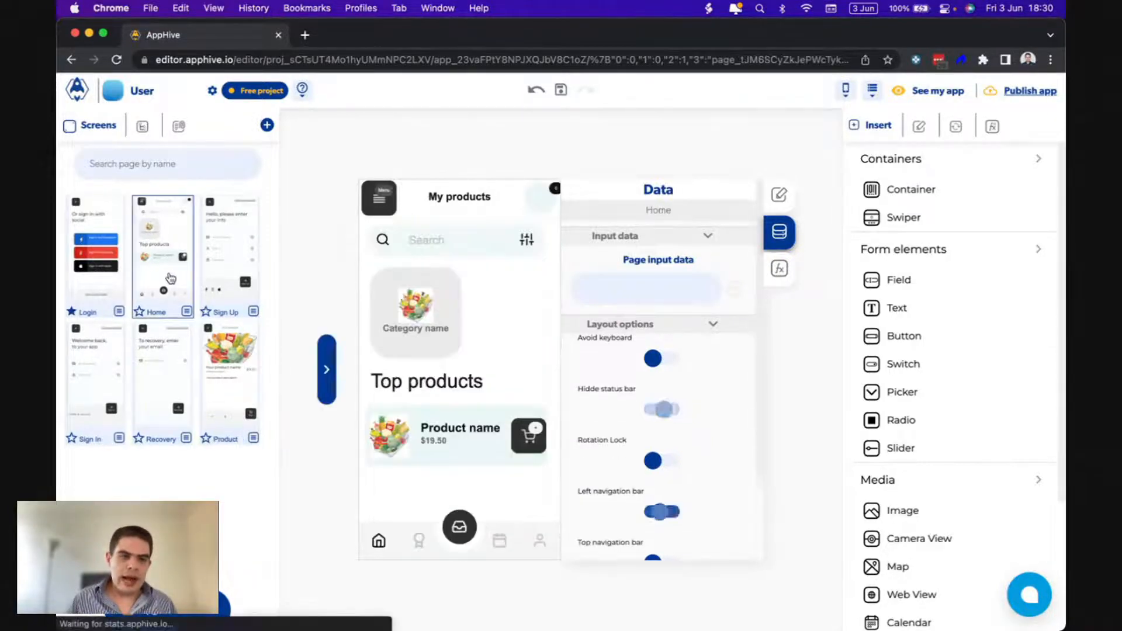
pyautogui.click(780, 269)
pyautogui.scroll(-5, 664, 369)
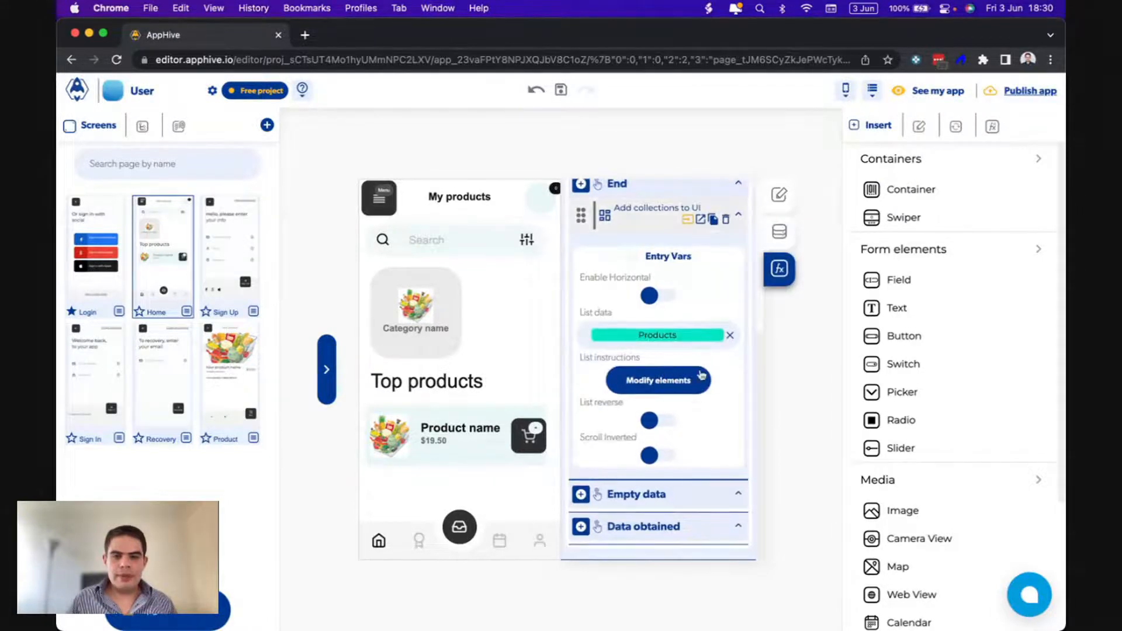
pyautogui.scroll(3, 725, 386)
pyautogui.scroll(-3, 724, 388)
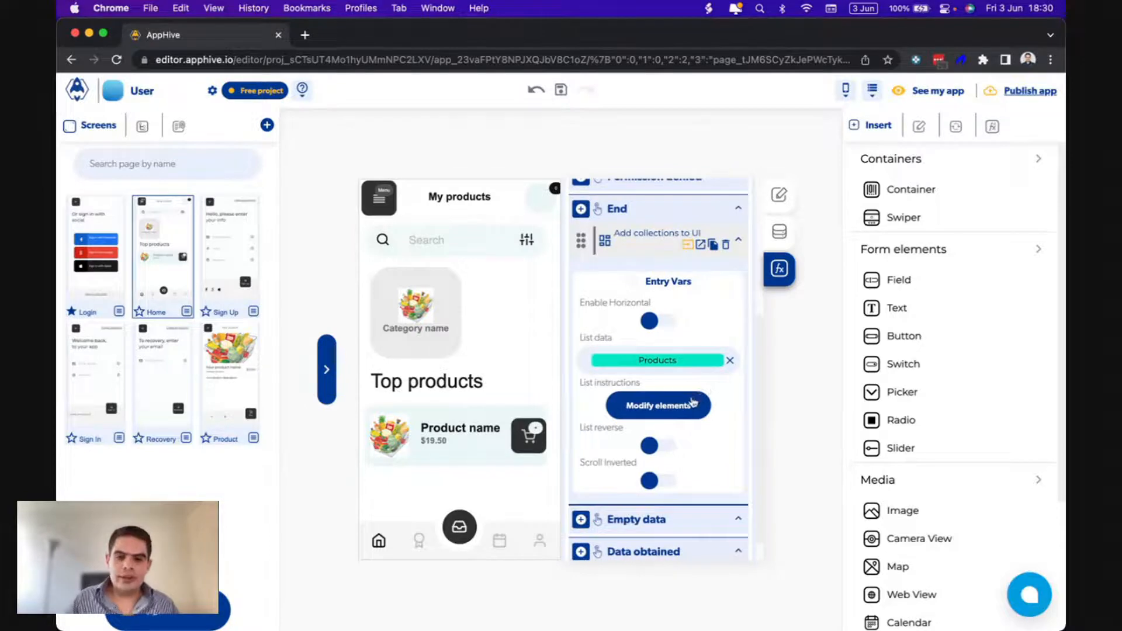
pyautogui.click(693, 408)
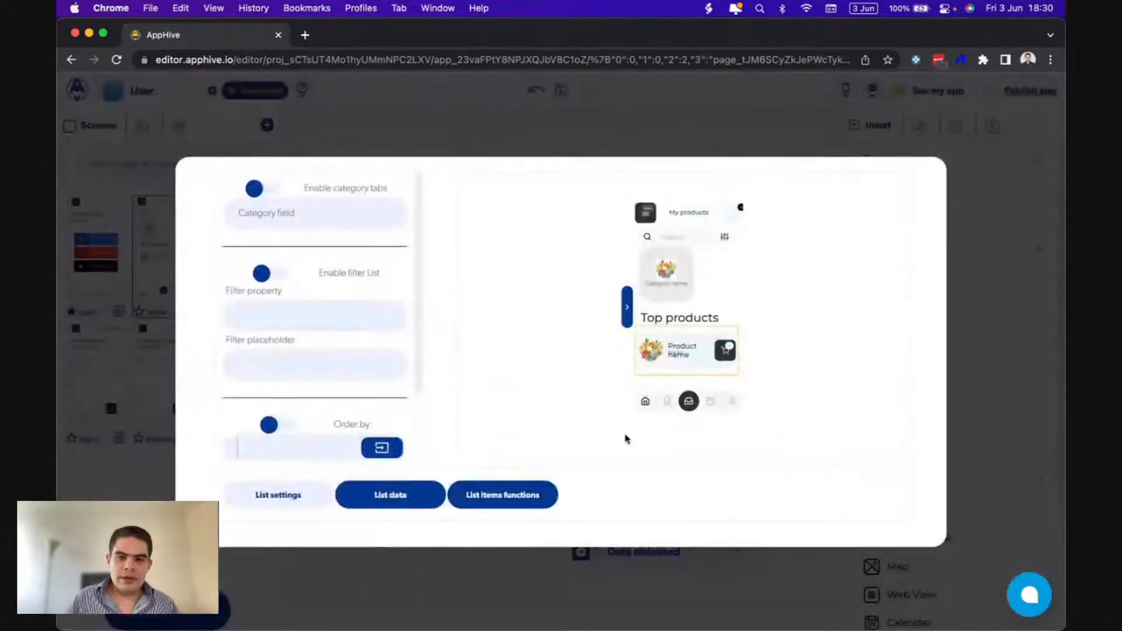
pyautogui.click(416, 504)
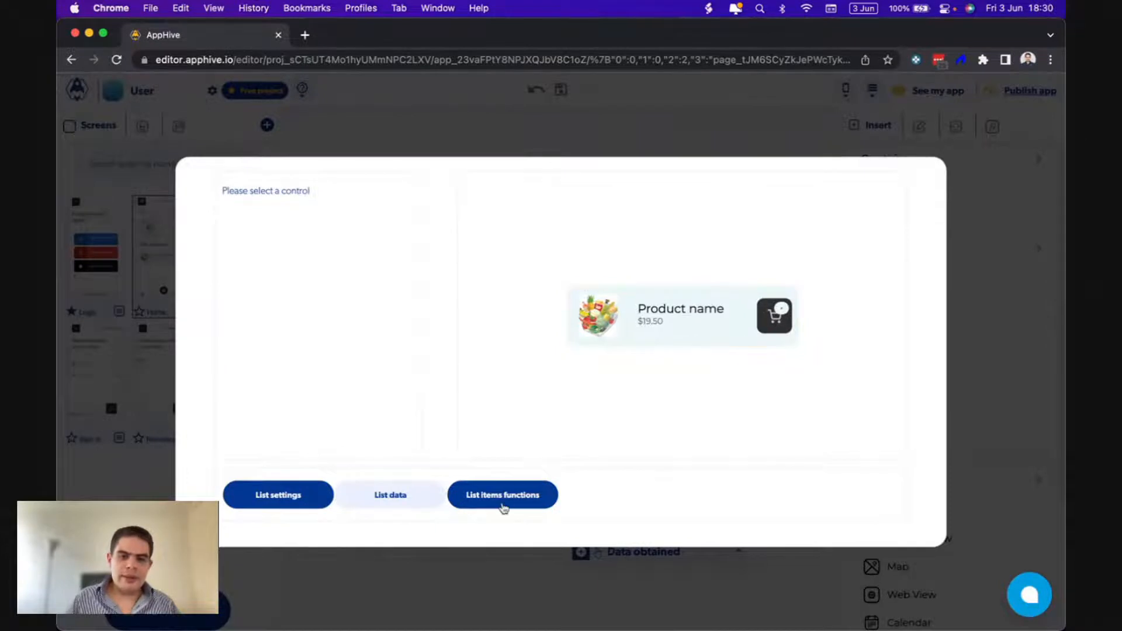
pyautogui.click(503, 505)
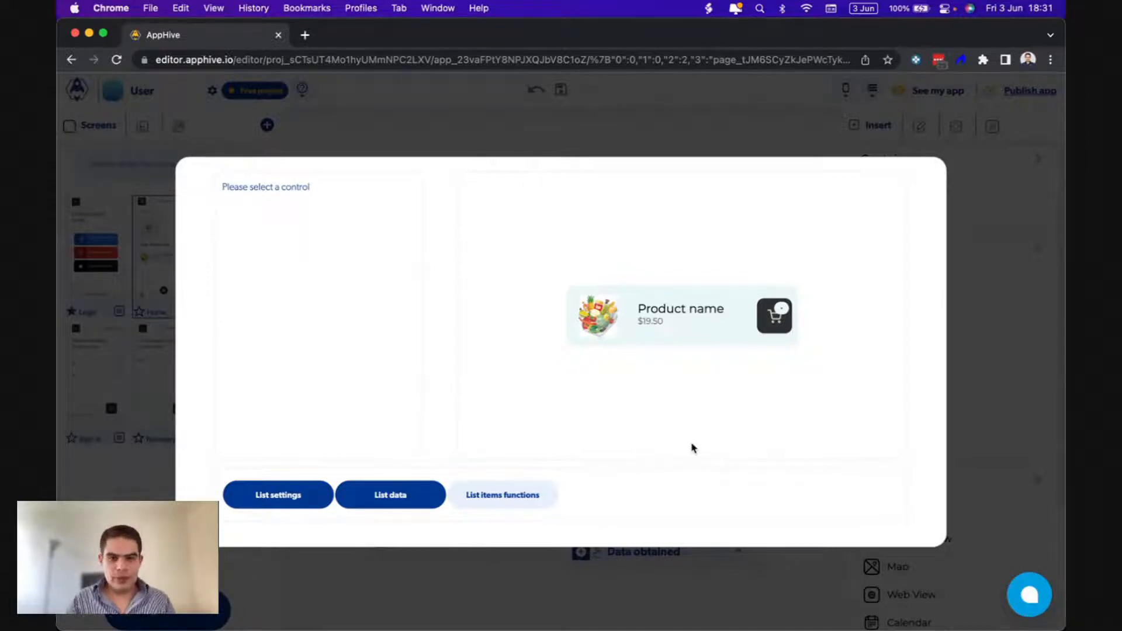
pyautogui.click(669, 343)
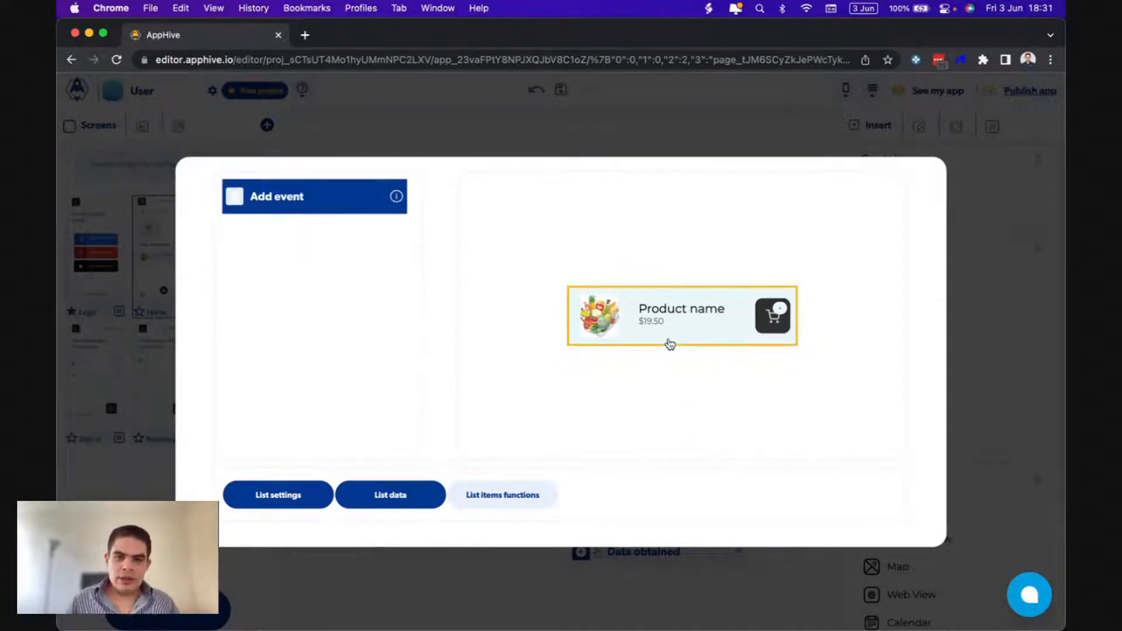
pyautogui.click(234, 196)
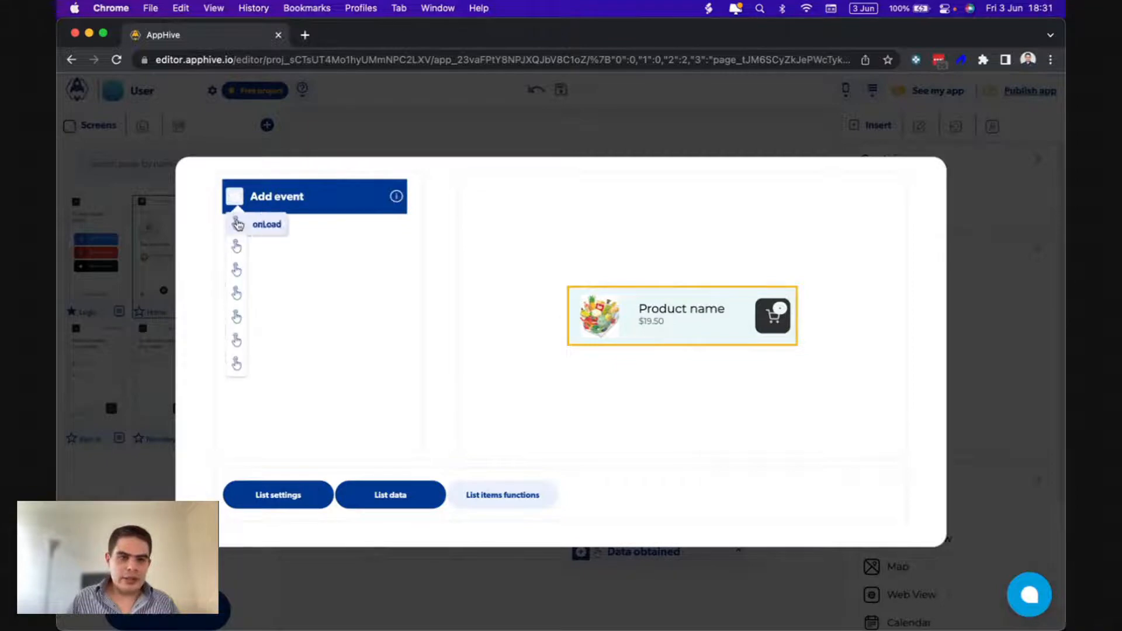
pyautogui.click(238, 224)
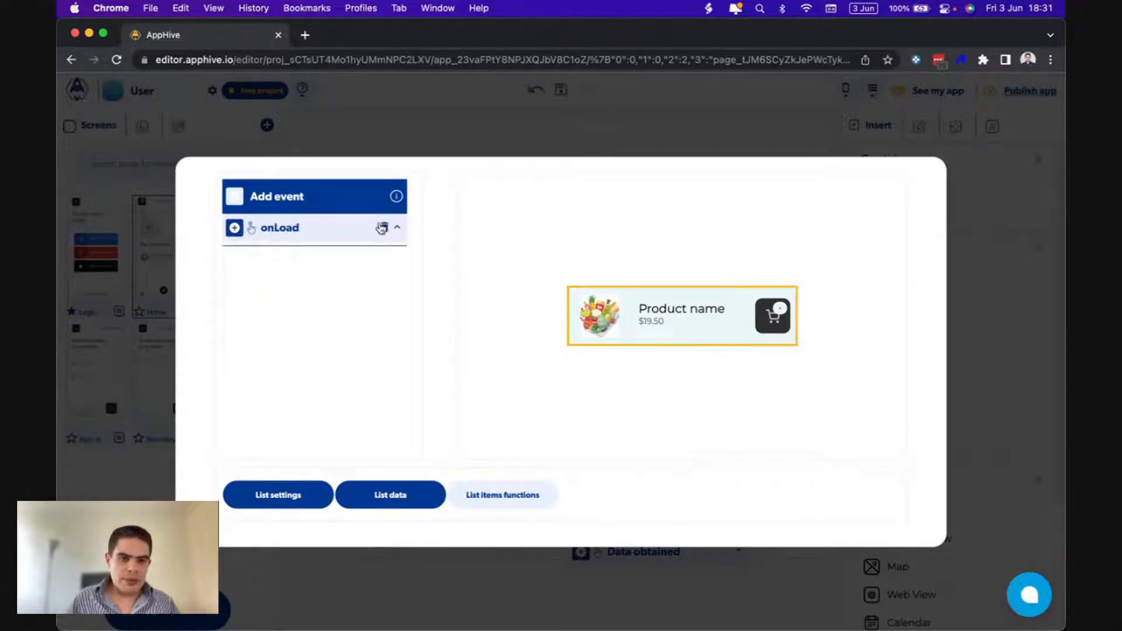
pyautogui.click(382, 227)
pyautogui.click(657, 139)
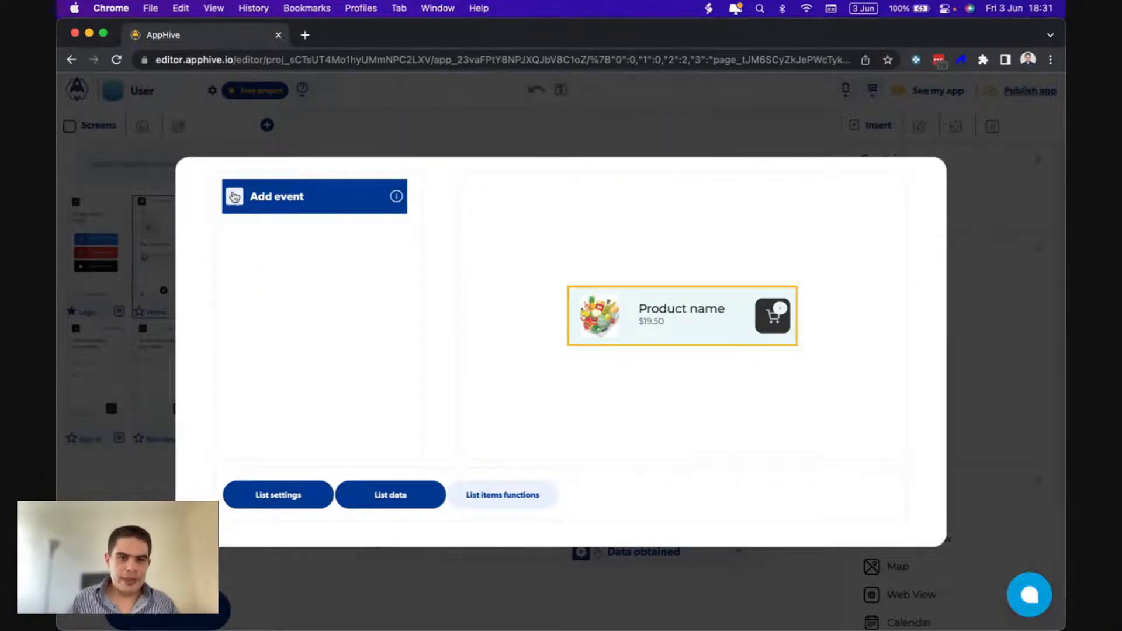
# Give the product card an onPress event with a Push Screen function that leads to the Product screen.
pyautogui.click(234, 196)
pyautogui.click(238, 255)
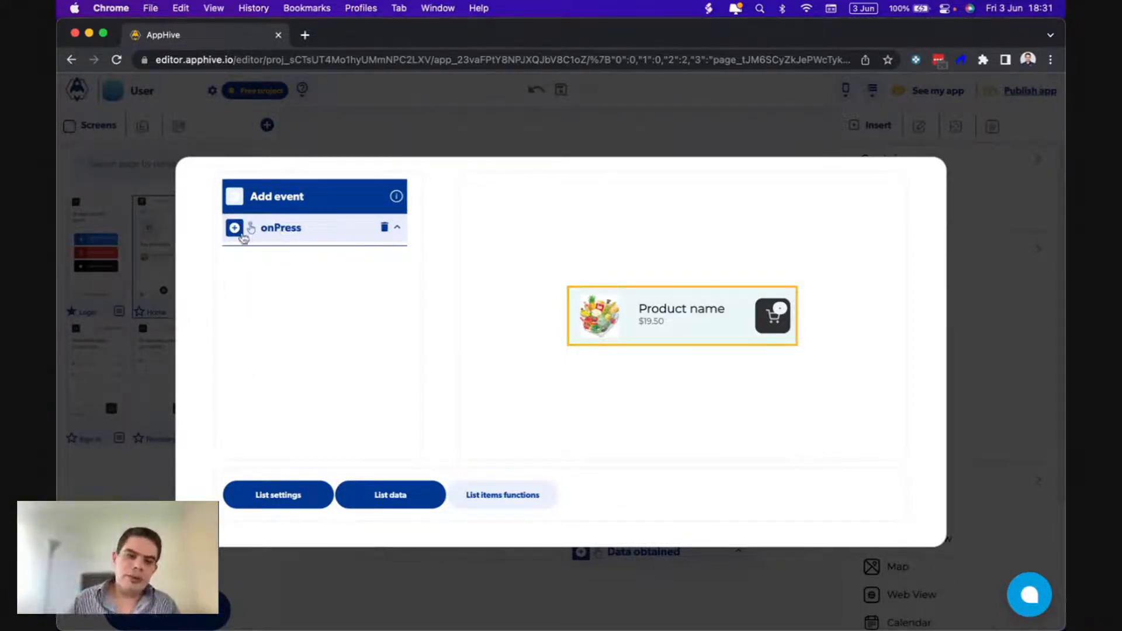
pyautogui.click(234, 228)
pyautogui.scroll(-3, 236, 234)
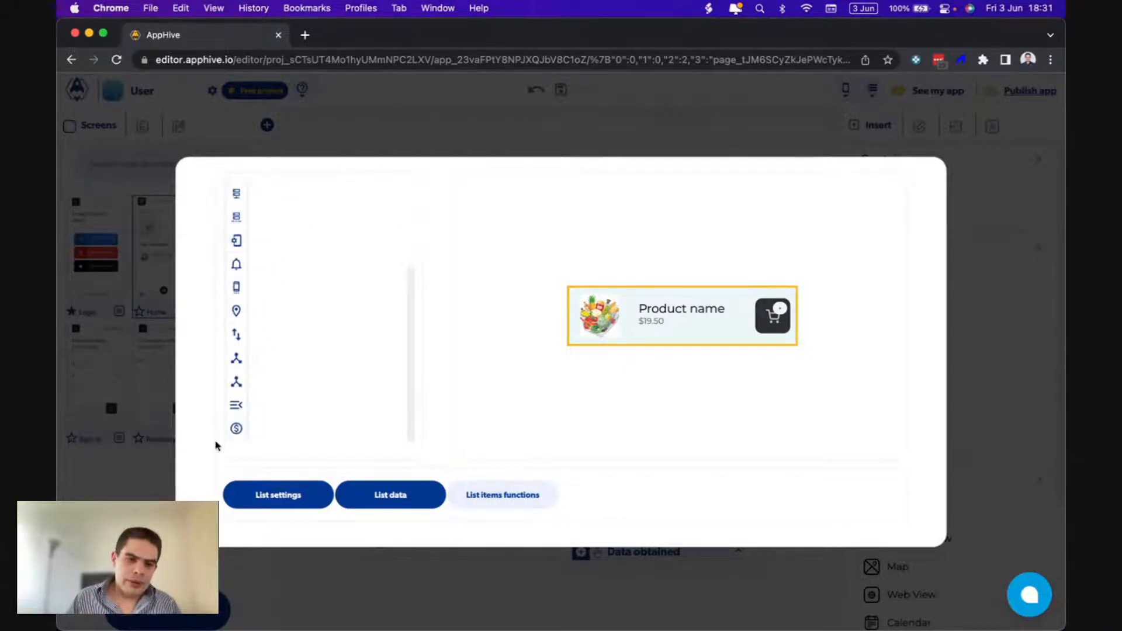
pyautogui.moveTo(236, 414)
pyautogui.scroll(-2, 273, 419)
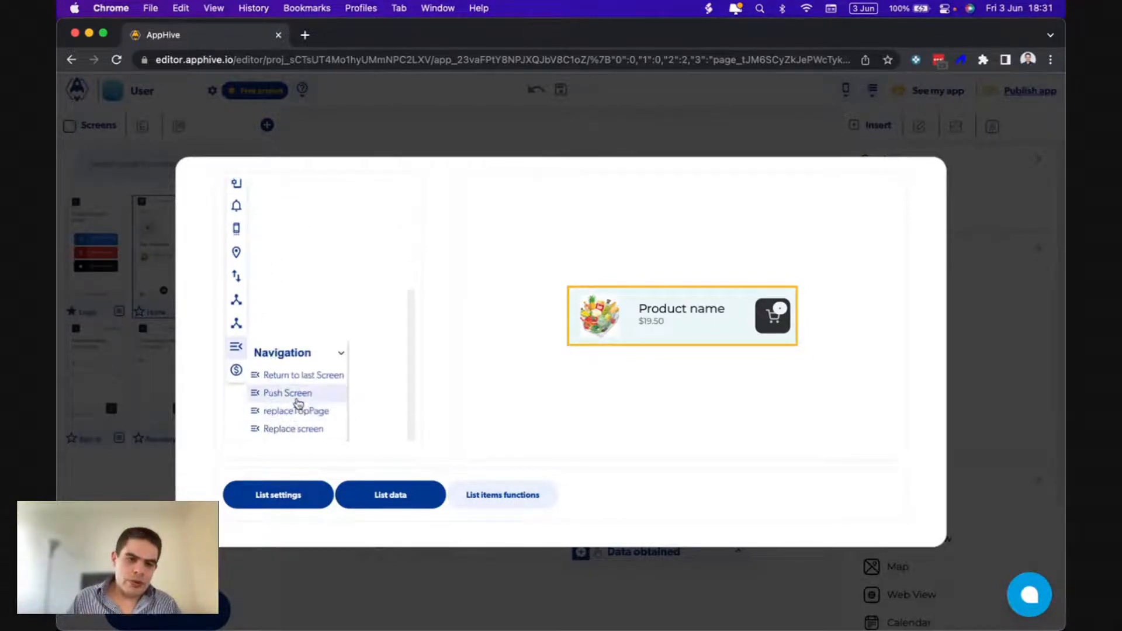
pyautogui.click(278, 392)
pyautogui.click(311, 325)
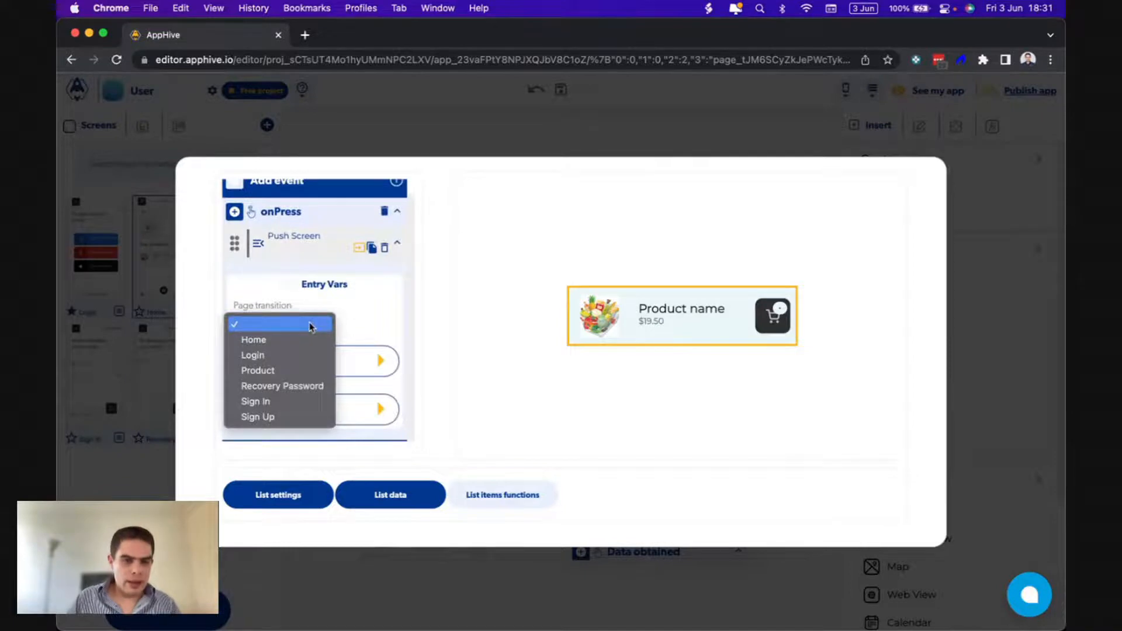
pyautogui.click(266, 370)
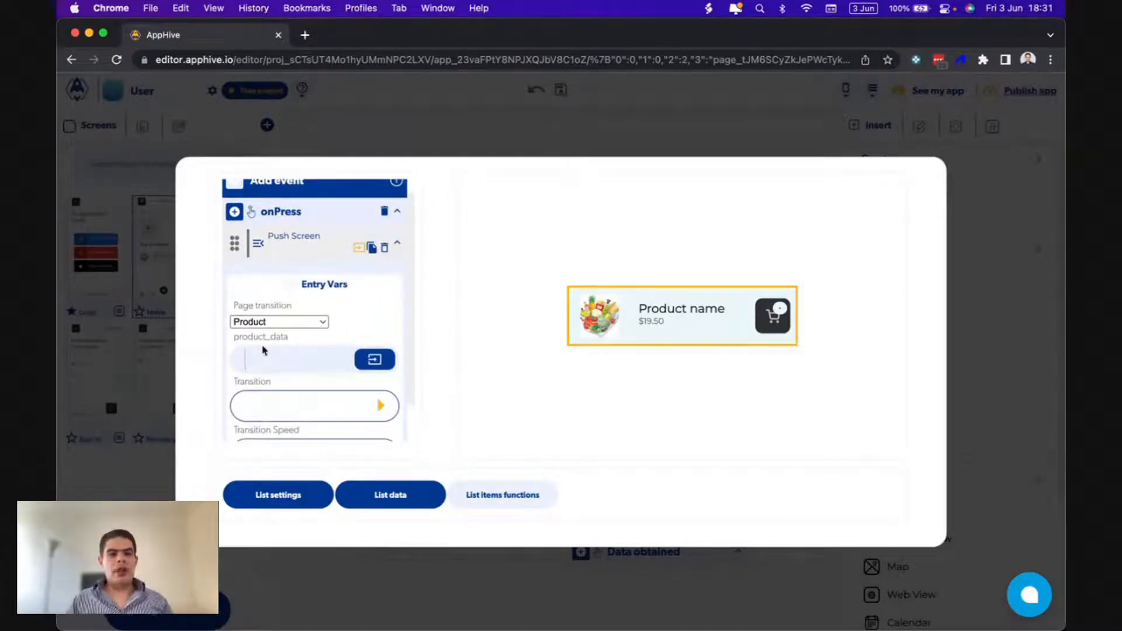
# Pass the list context's whole item (All item) to the Push Screen function's product_data input.
pyautogui.moveTo(236, 338); pyautogui.dragTo(295, 342)
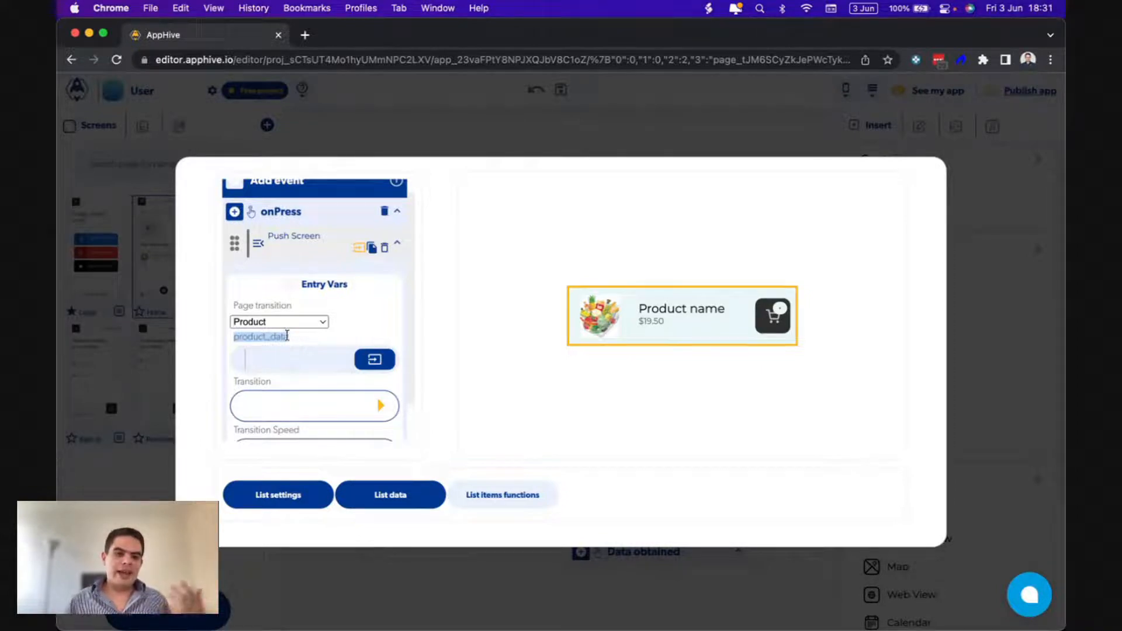
pyautogui.click(291, 342)
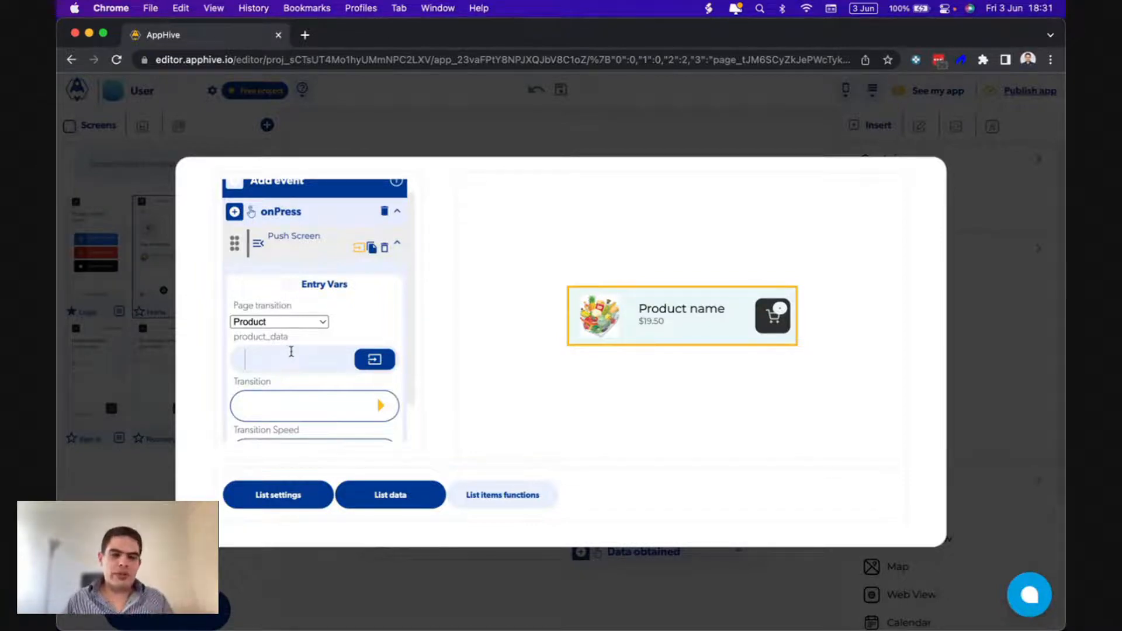
pyautogui.click(370, 359)
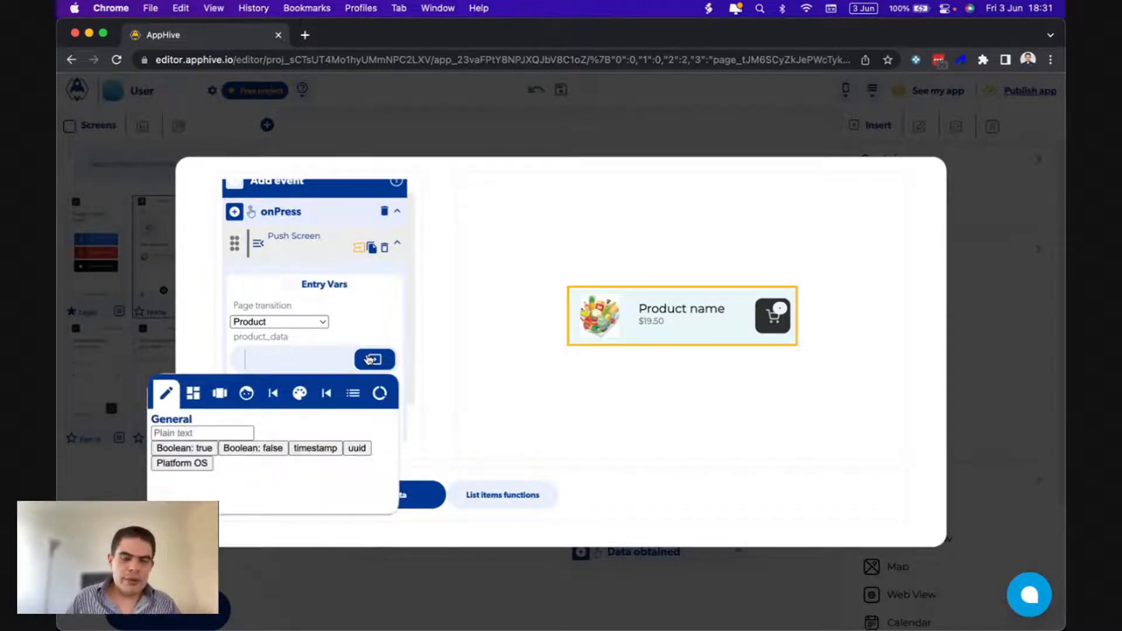
pyautogui.click(353, 393)
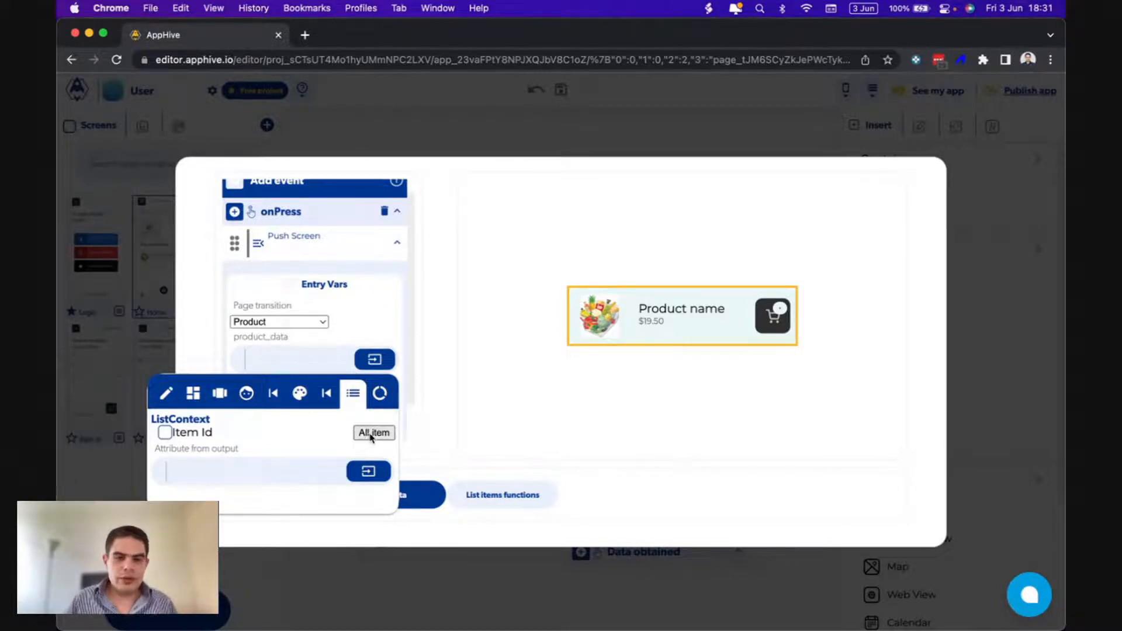
pyautogui.click(371, 435)
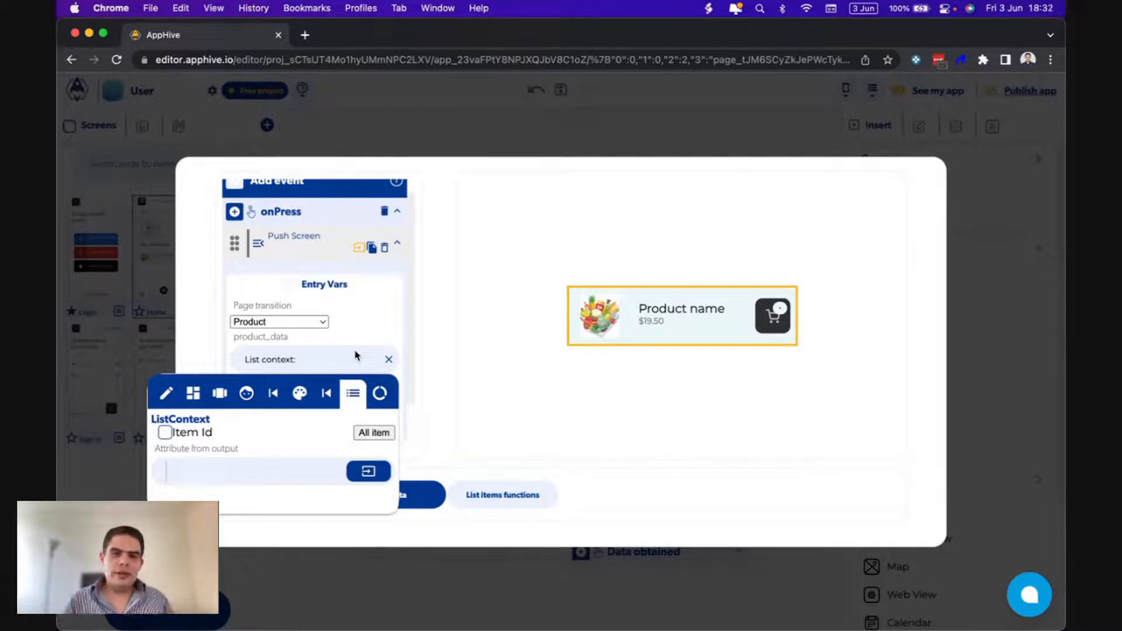
pyautogui.click(352, 340)
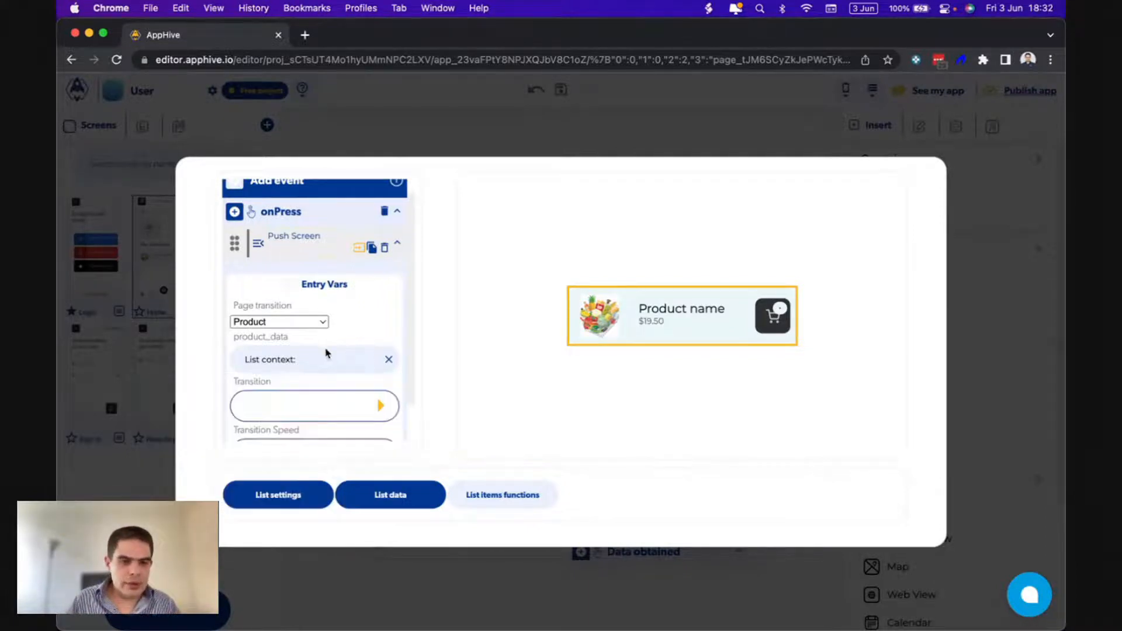
# Set the Push Screen function's transition to SlideRight and its transition speed to Fast.
pyautogui.scroll(-2, 351, 391)
pyautogui.click(380, 361)
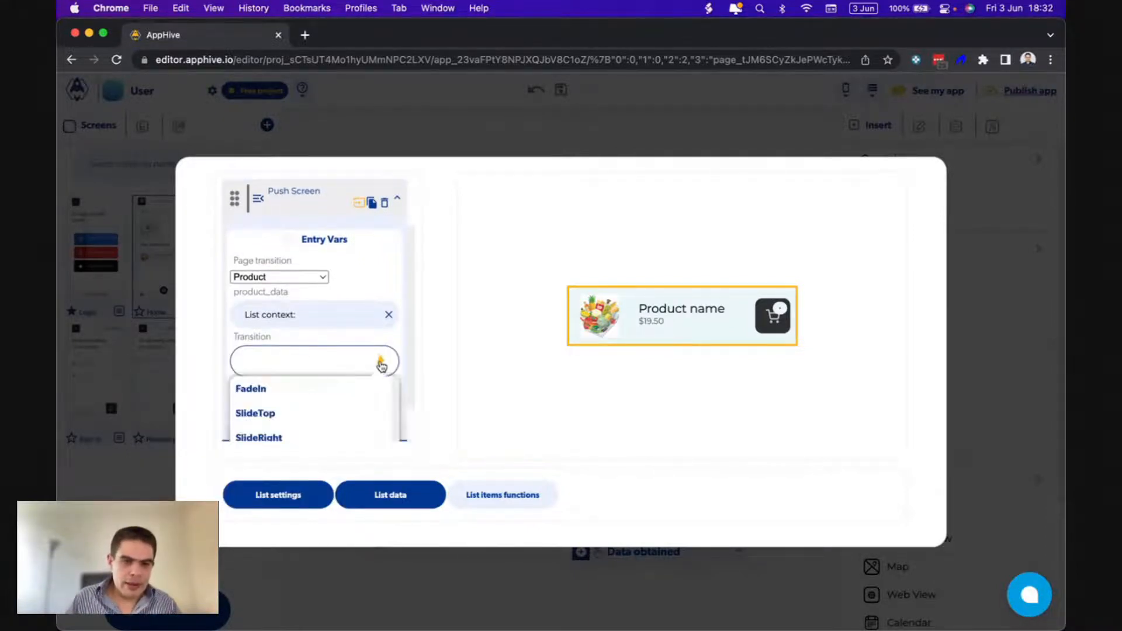
pyautogui.scroll(-1, 314, 404)
pyautogui.scroll(-1, 314, 406)
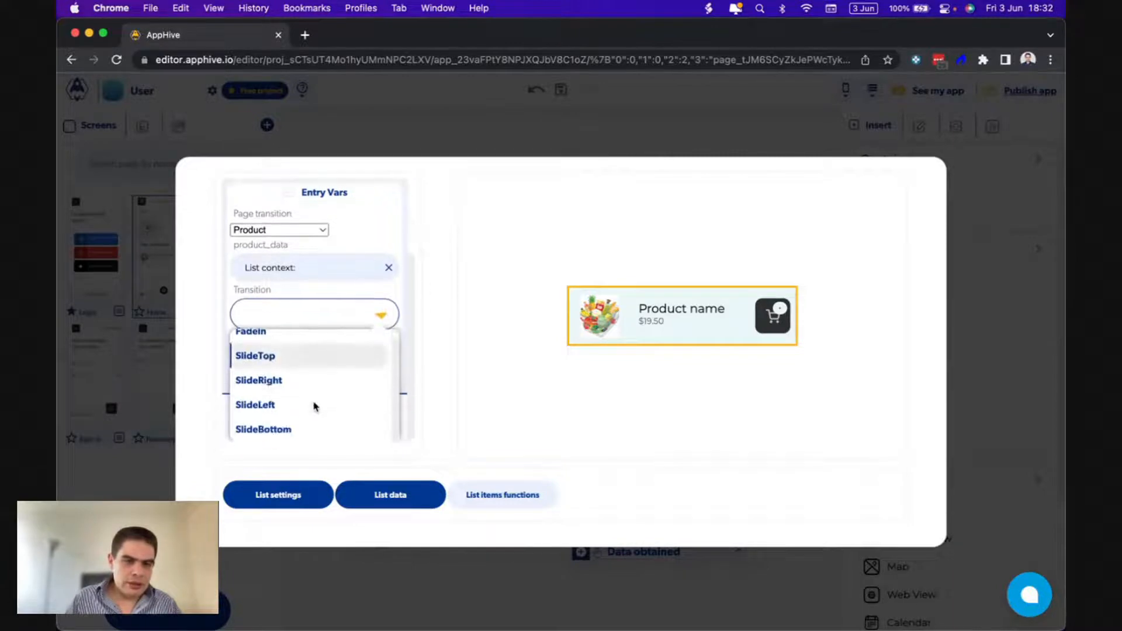
pyautogui.click(289, 383)
pyautogui.click(379, 411)
pyautogui.scroll(-1, 315, 424)
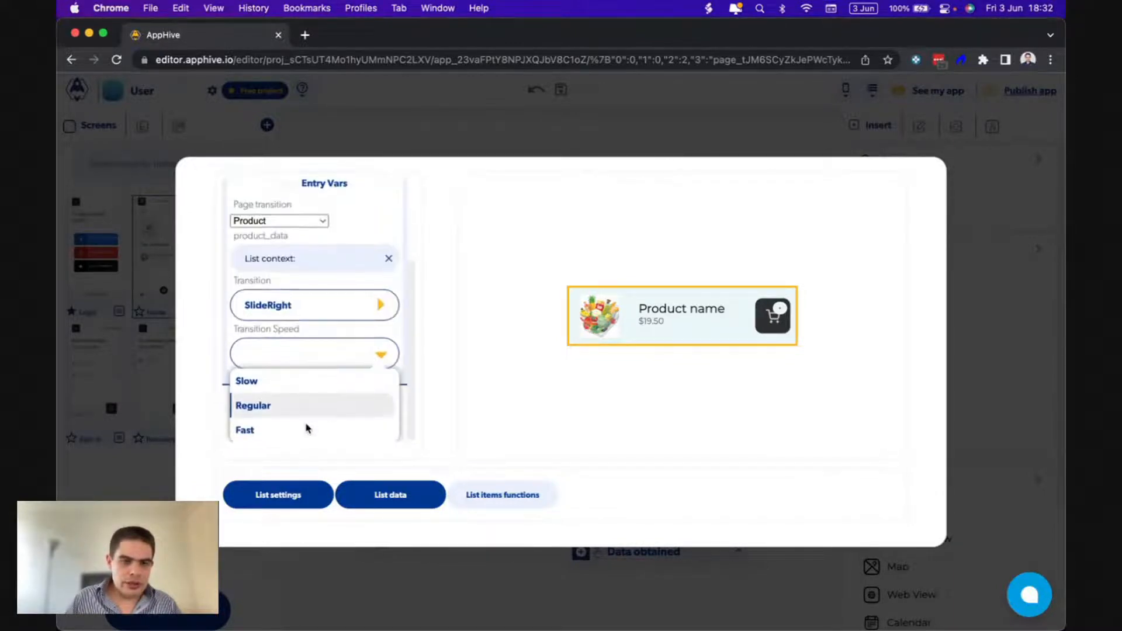
pyautogui.click(288, 438)
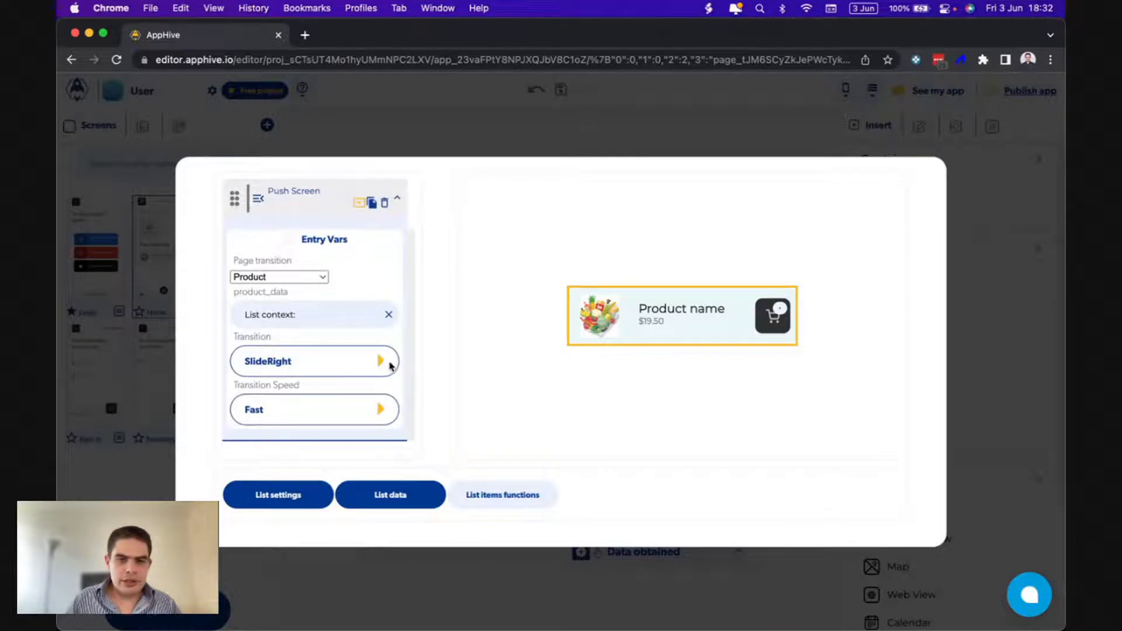
# Review the Push Screen settings, close the list element editor and open the Product screen.
pyautogui.scroll(2, 389, 367)
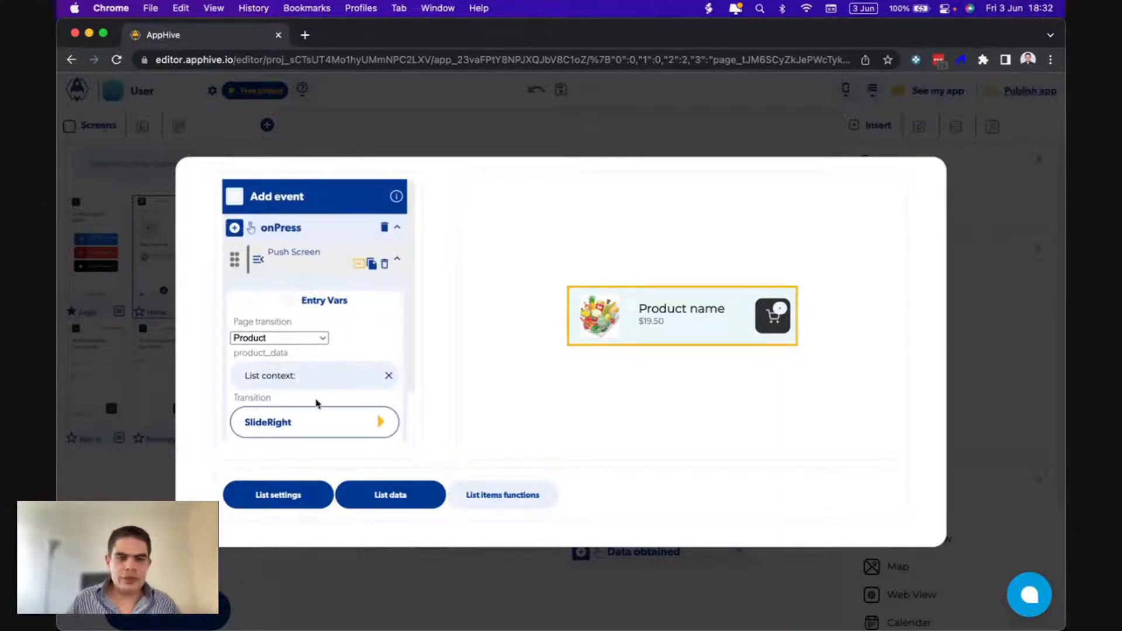
pyautogui.scroll(-2, 316, 404)
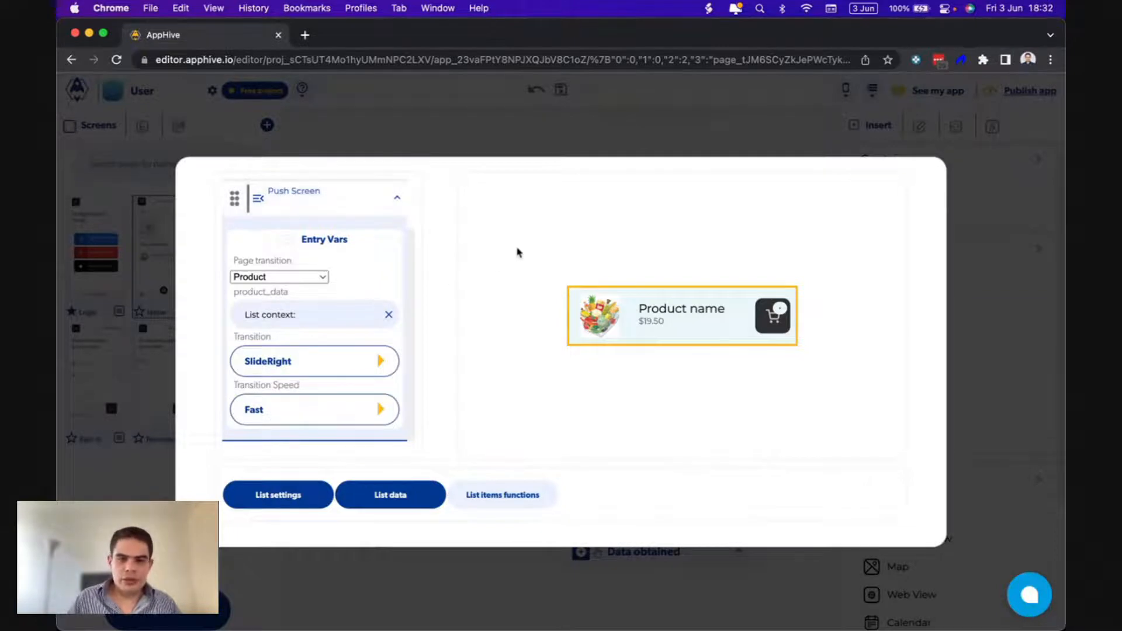
pyautogui.click(636, 153)
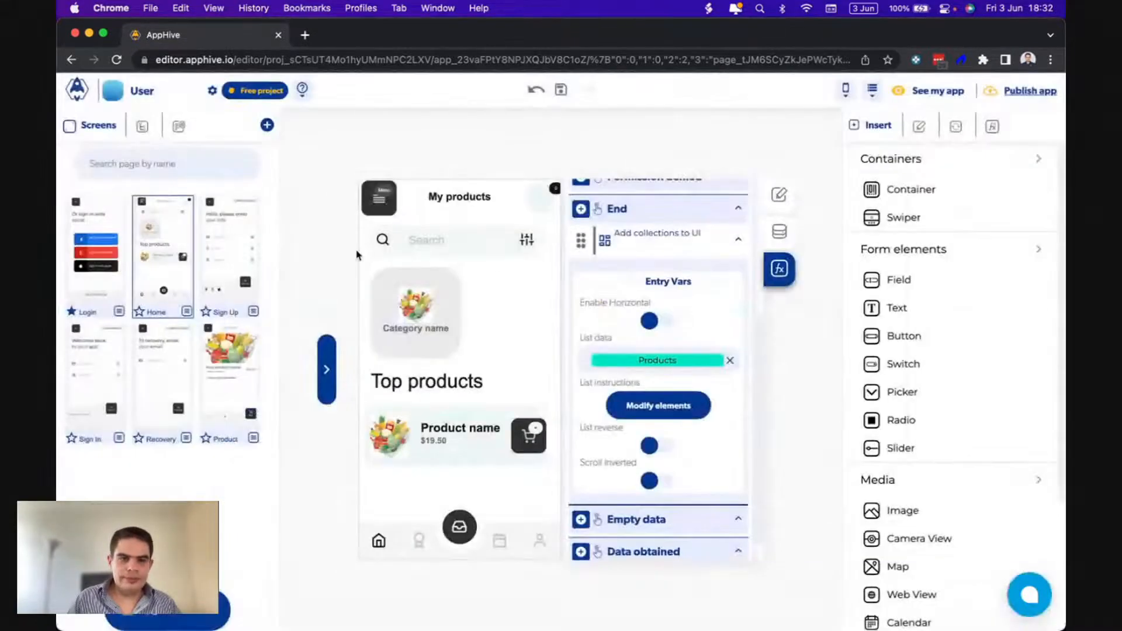
pyautogui.click(244, 359)
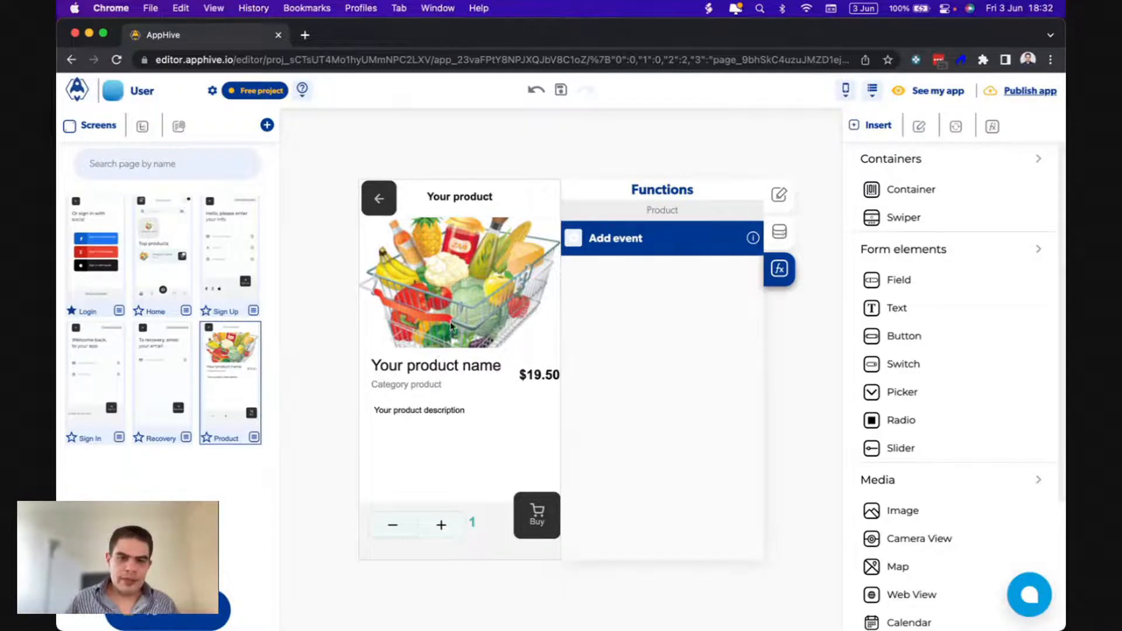
# Look over the Product screen's text controls: header, product name, category, description and price.
pyautogui.click(400, 364)
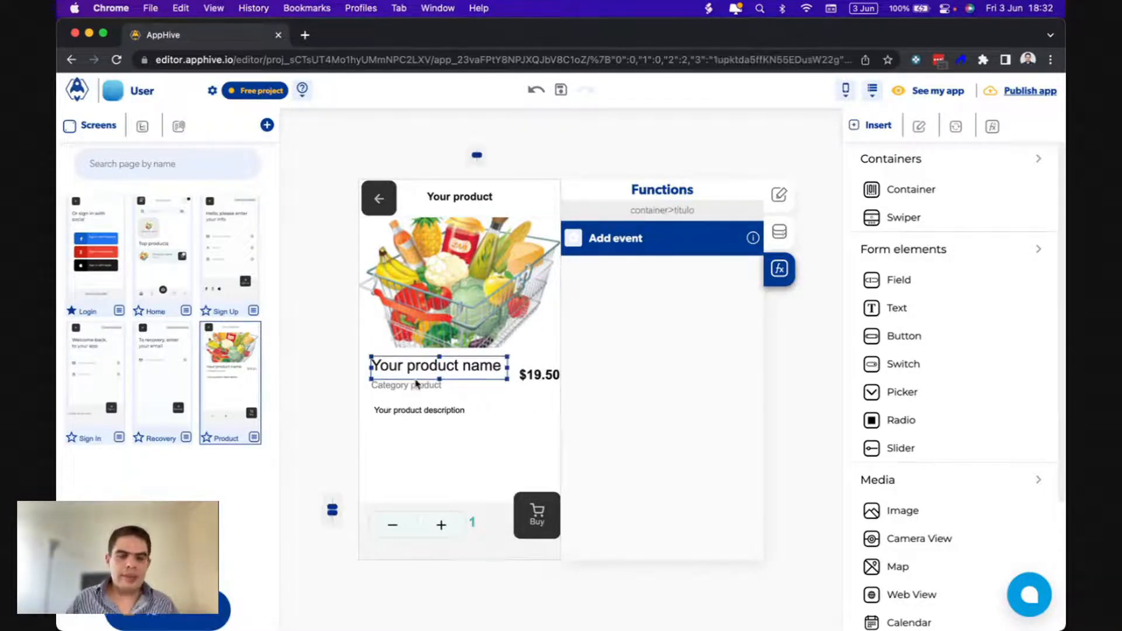
pyautogui.click(416, 385)
pyautogui.click(408, 409)
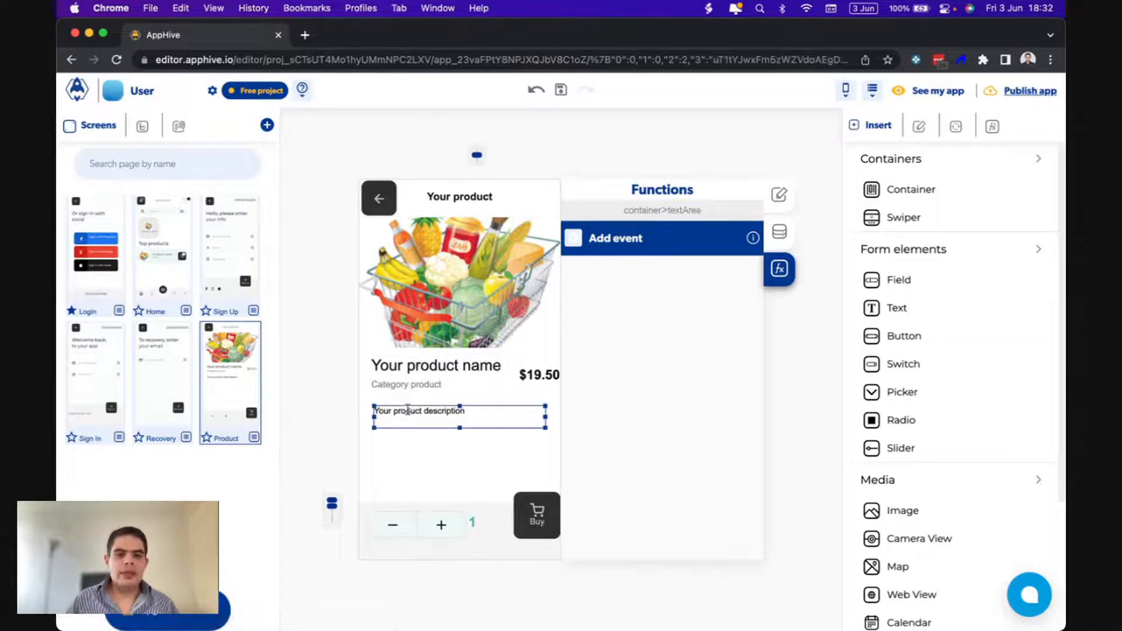
pyautogui.click(535, 375)
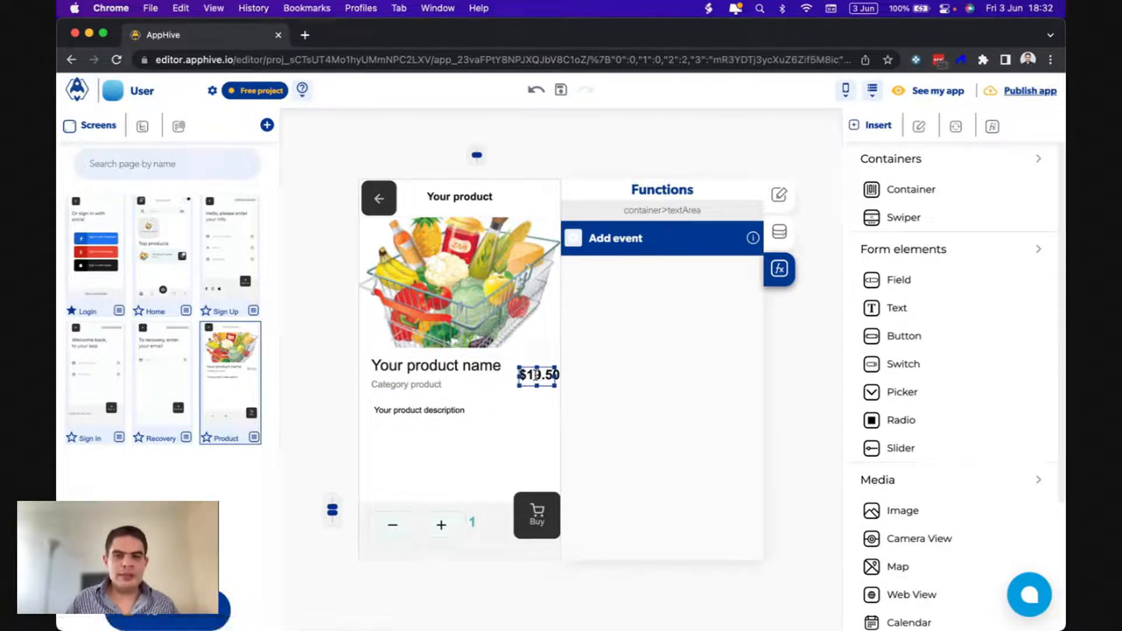
pyautogui.click(441, 201)
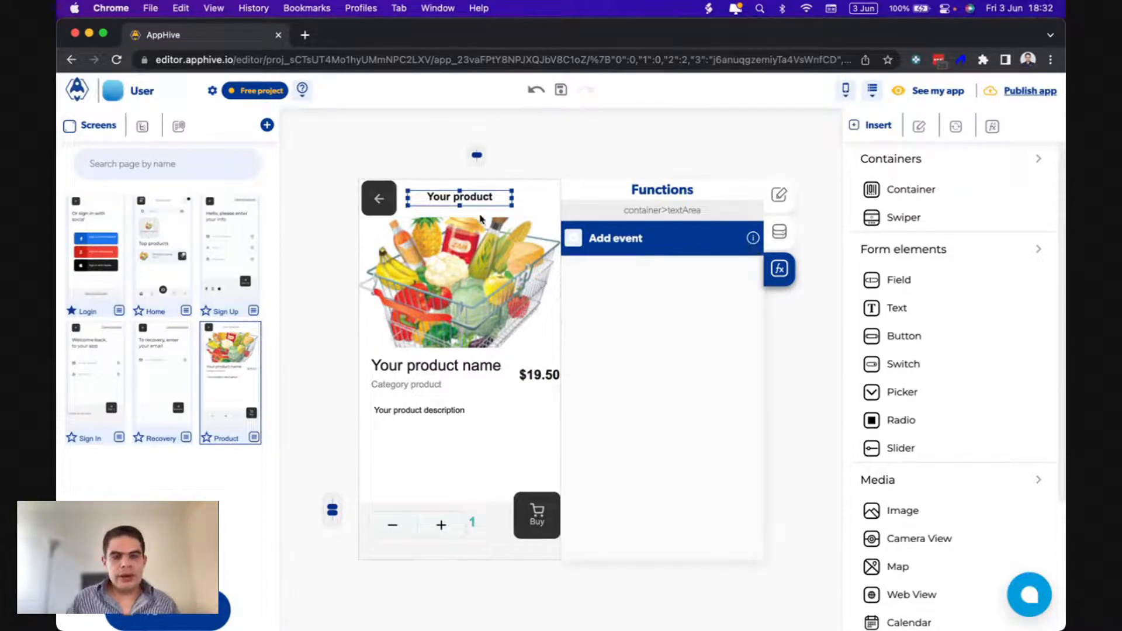
pyautogui.click(442, 366)
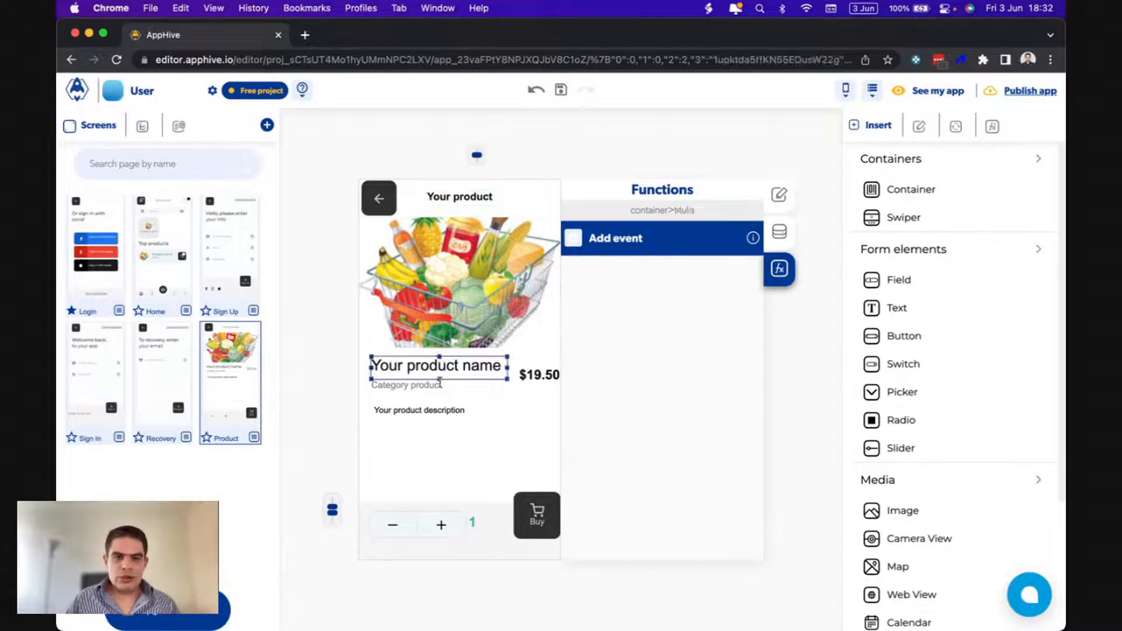
# Rename the "Your product" header text control on the Product screen as title.
pyautogui.click(459, 197)
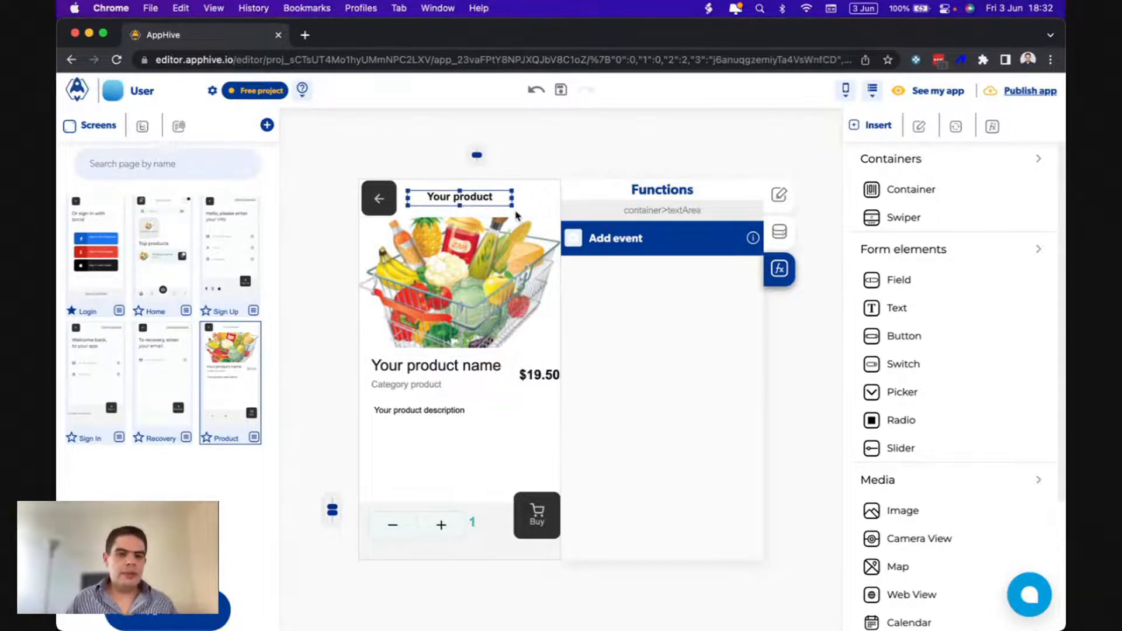
pyautogui.click(778, 234)
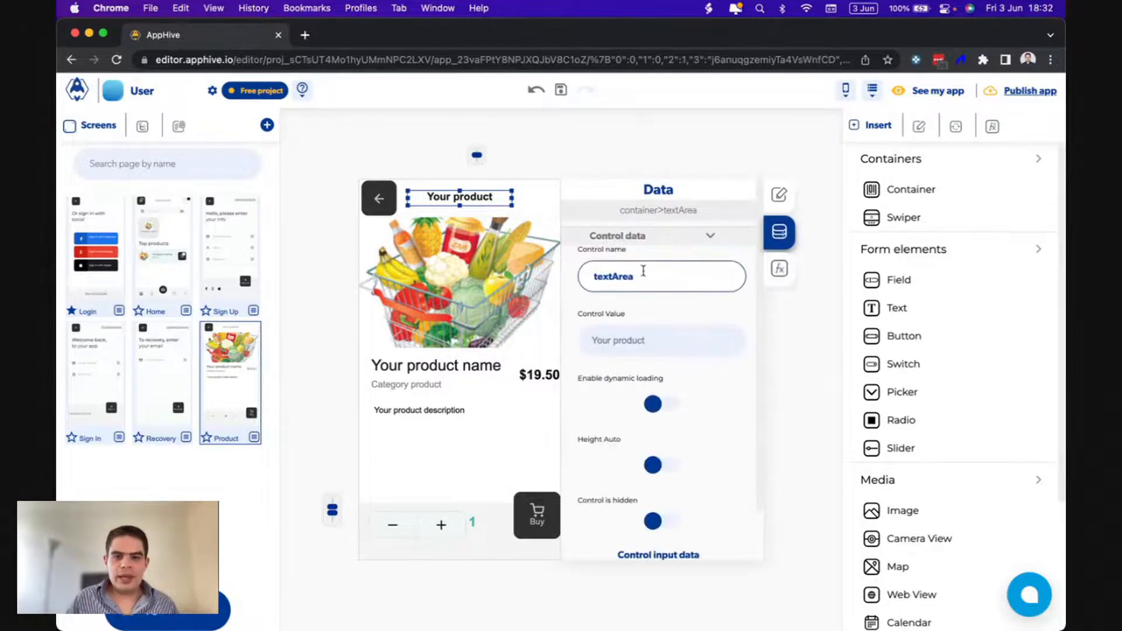
pyautogui.moveTo(647, 280); pyautogui.dragTo(563, 274)
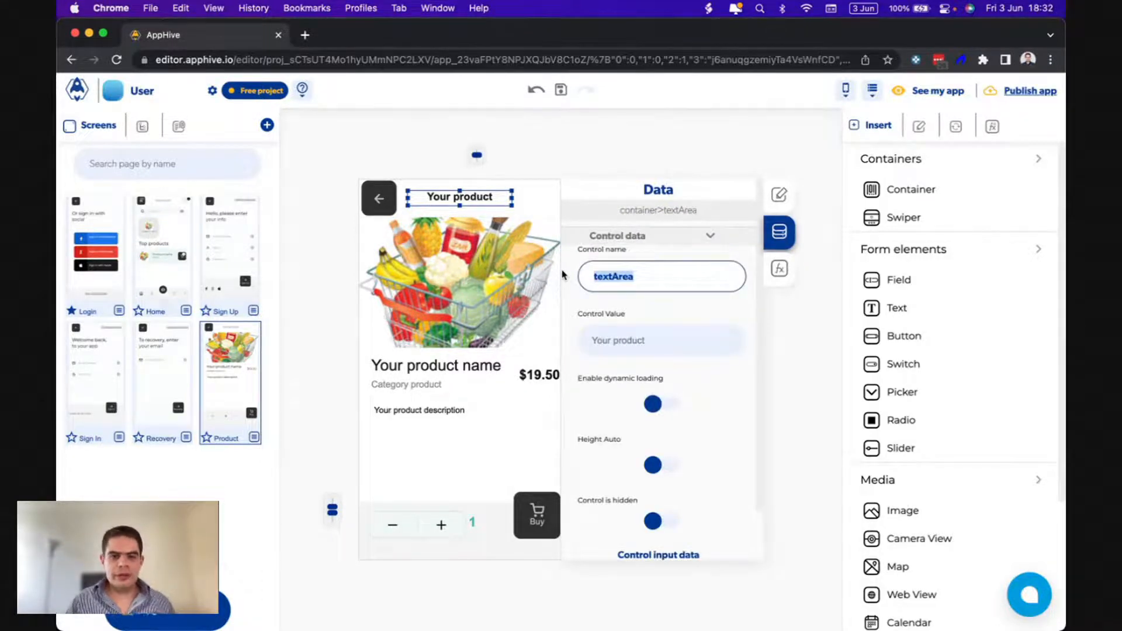
pyautogui.write('tit')
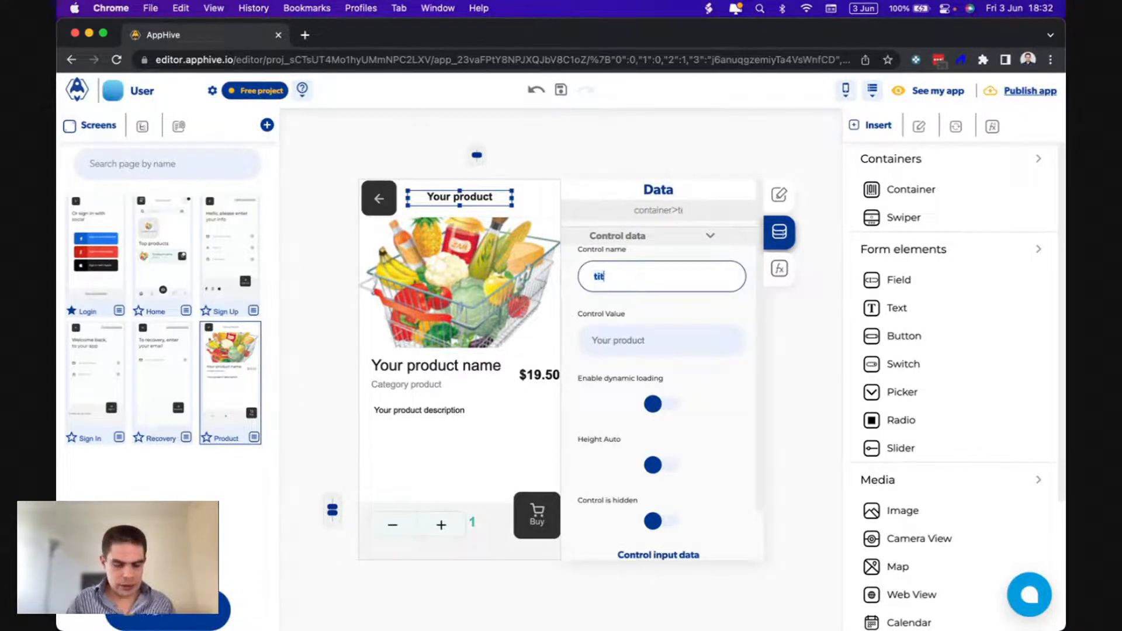
pyautogui.write('ulo')
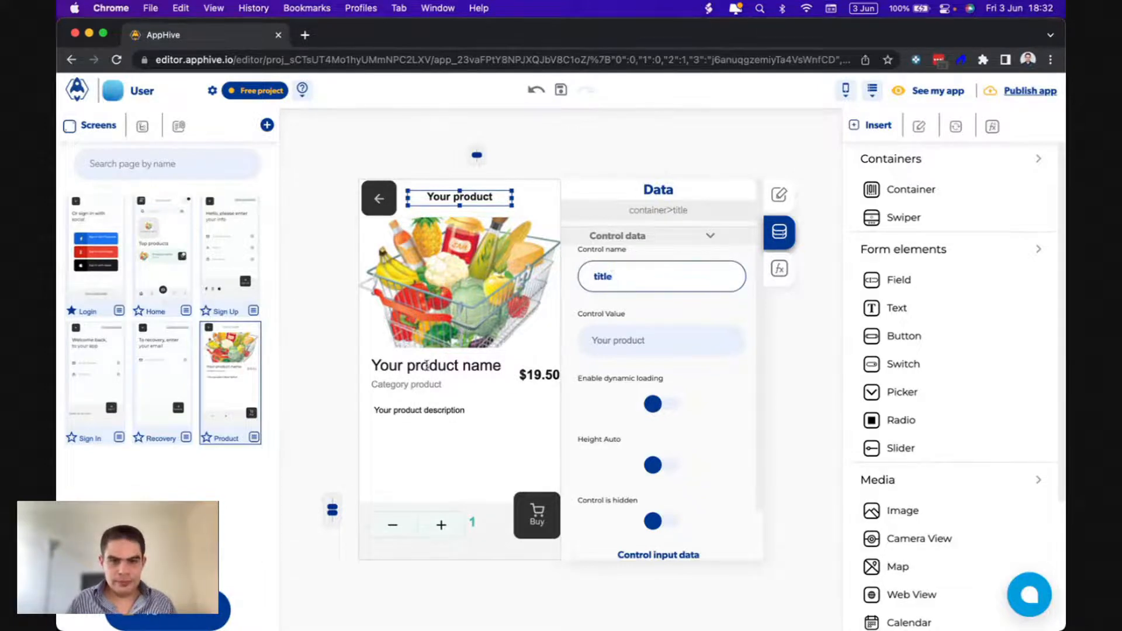
# Rename the "Your product name" control as name and the "Category product" control as category.
pyautogui.click(425, 367)
pyautogui.moveTo(643, 276); pyautogui.dragTo(576, 276)
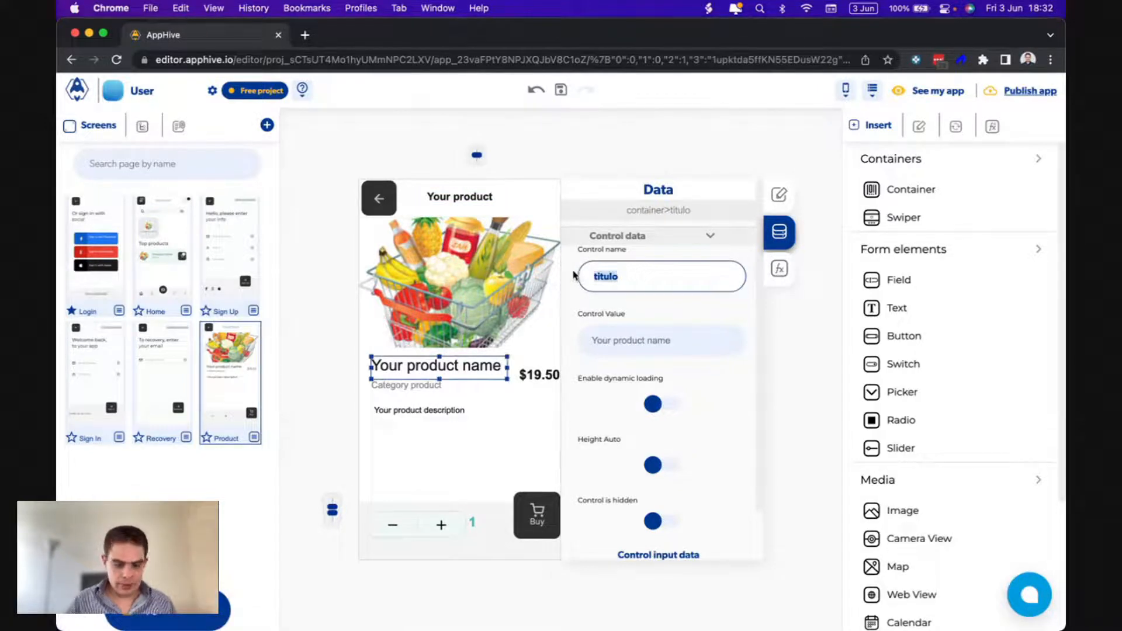
pyautogui.write('name')
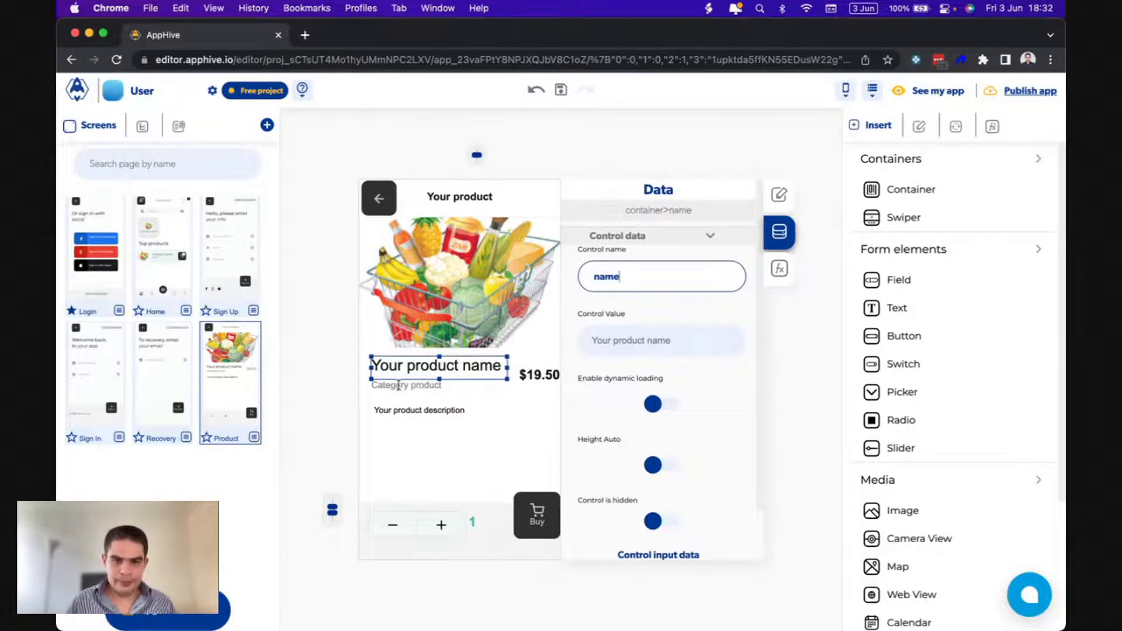
pyautogui.click(403, 386)
pyautogui.moveTo(637, 276); pyautogui.dragTo(596, 276)
pyautogui.write('cat')
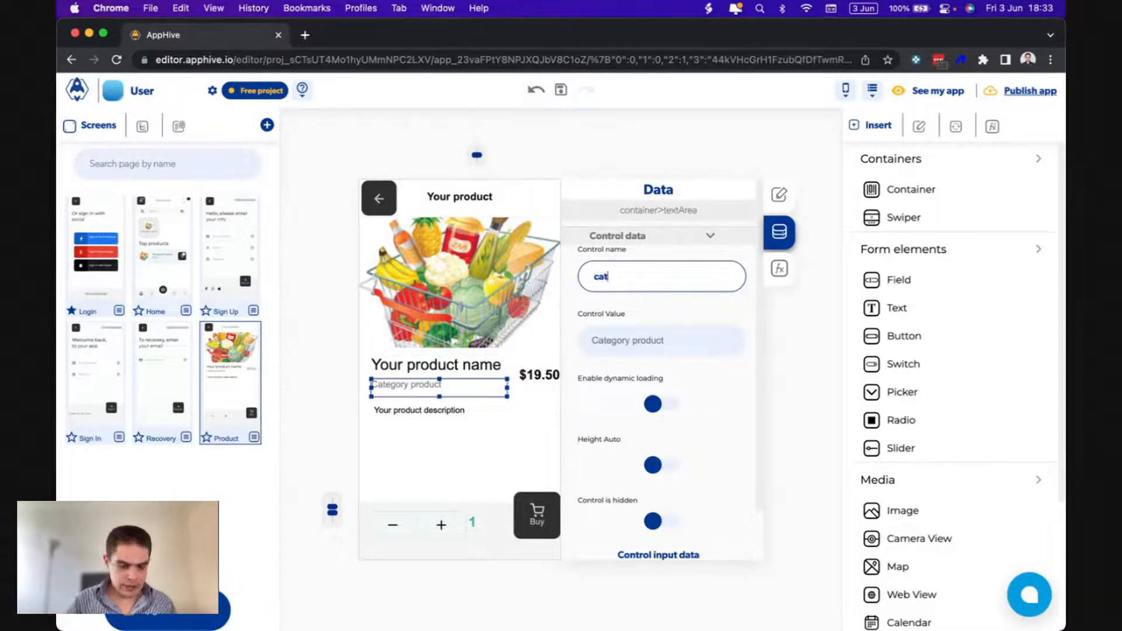
pyautogui.write('egory')
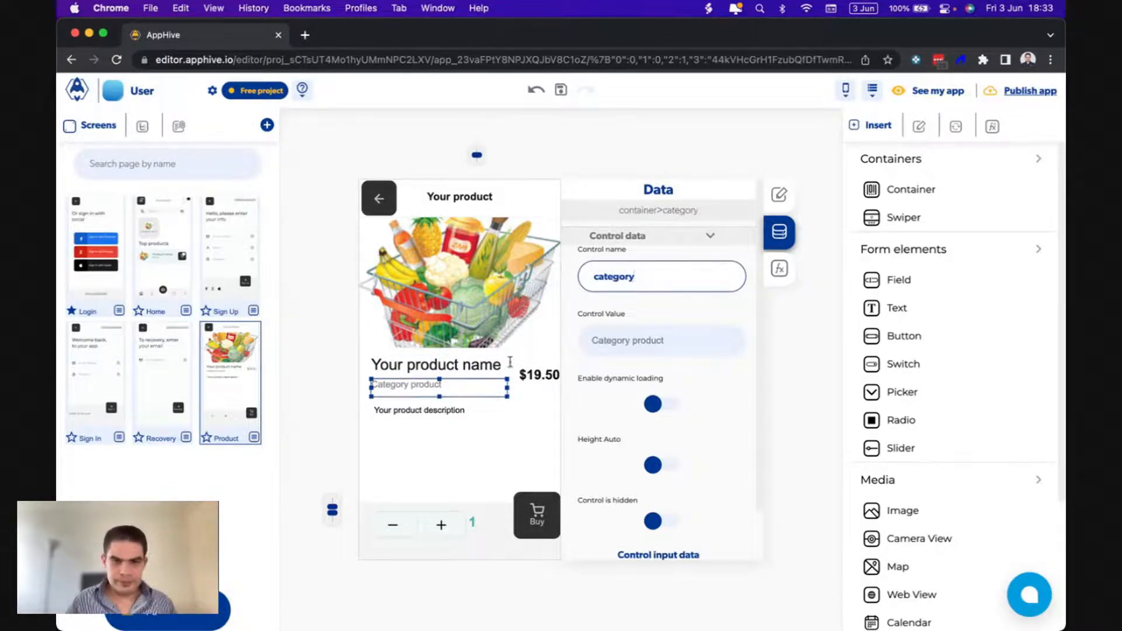
# Rename the $19.50 text control as price and the "Your product description" control as description.
pyautogui.click(537, 373)
pyautogui.moveTo(640, 275); pyautogui.dragTo(585, 277)
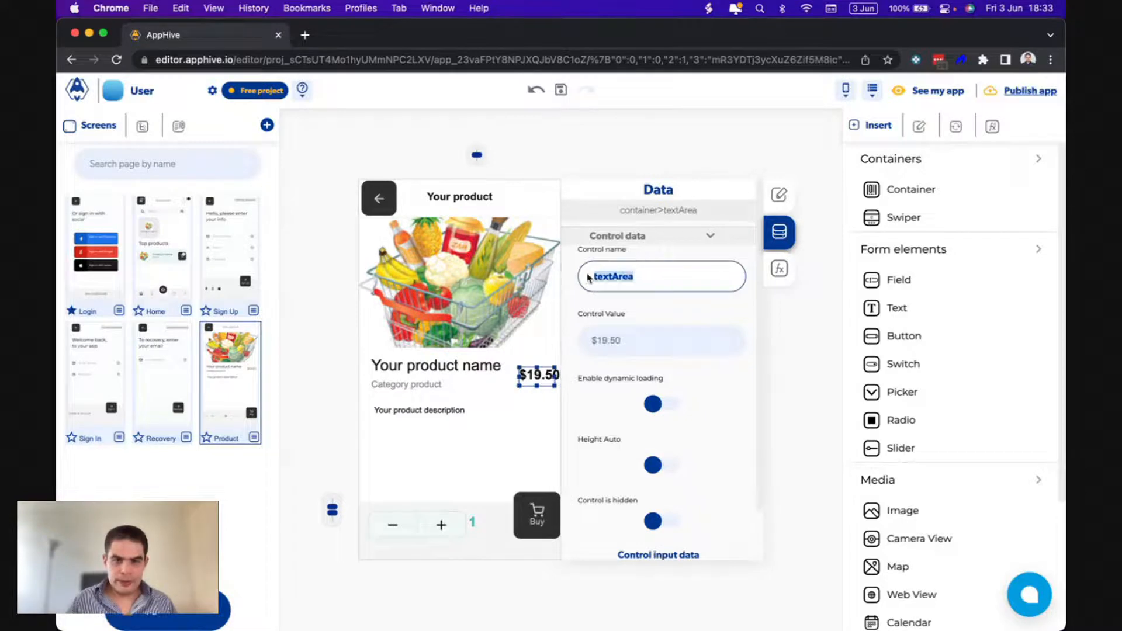
pyautogui.write('price')
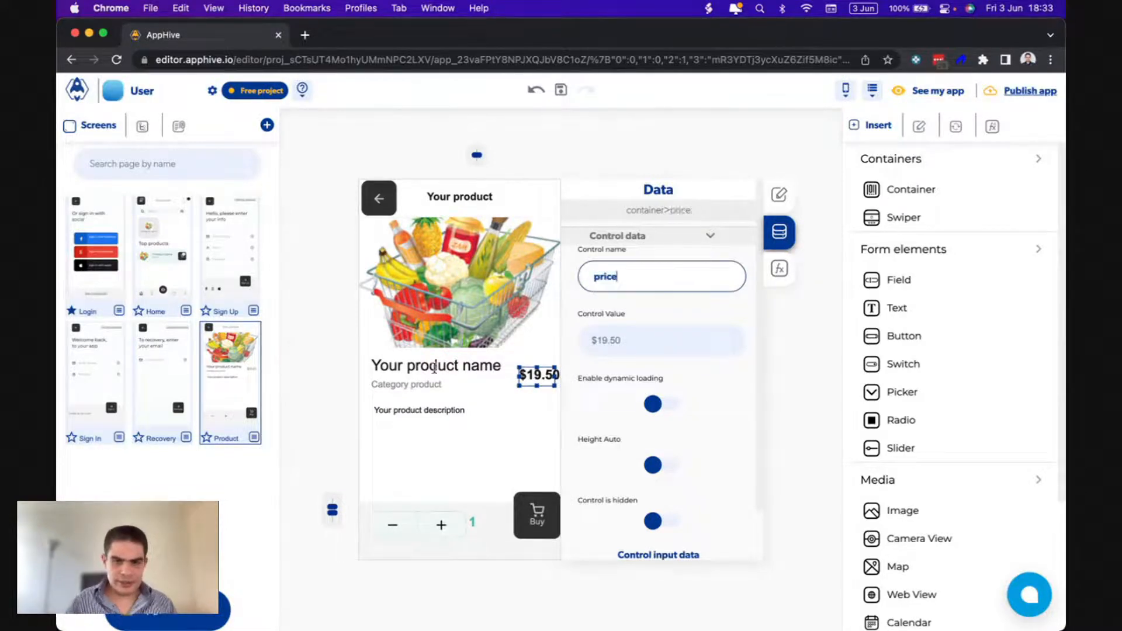
pyautogui.click(396, 417)
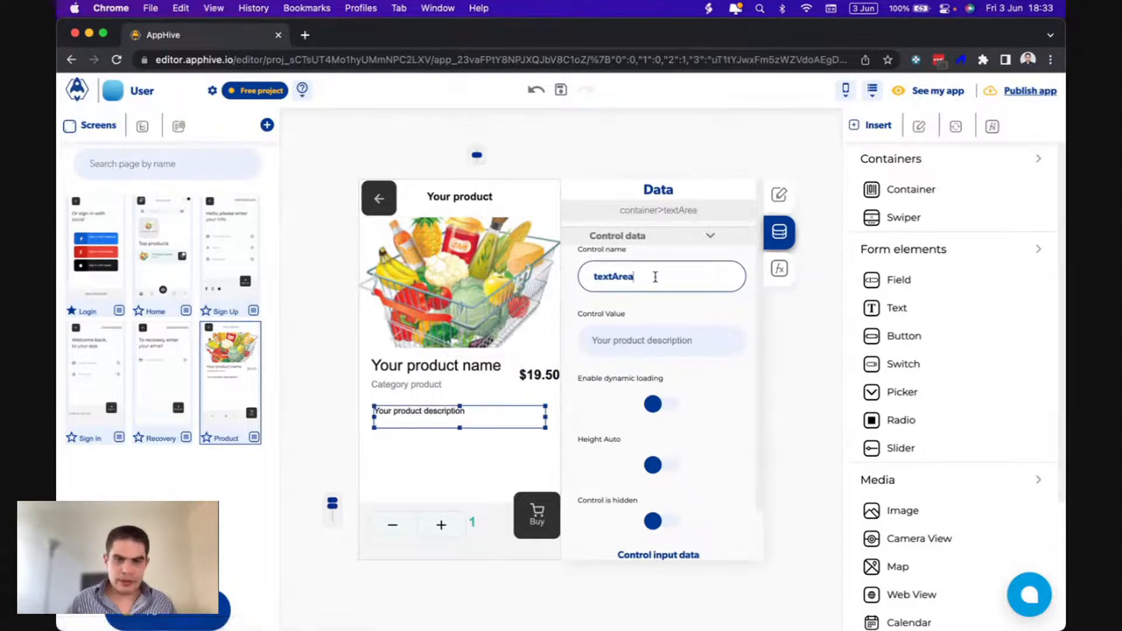
pyautogui.moveTo(654, 277); pyautogui.dragTo(566, 278)
pyautogui.write('description')
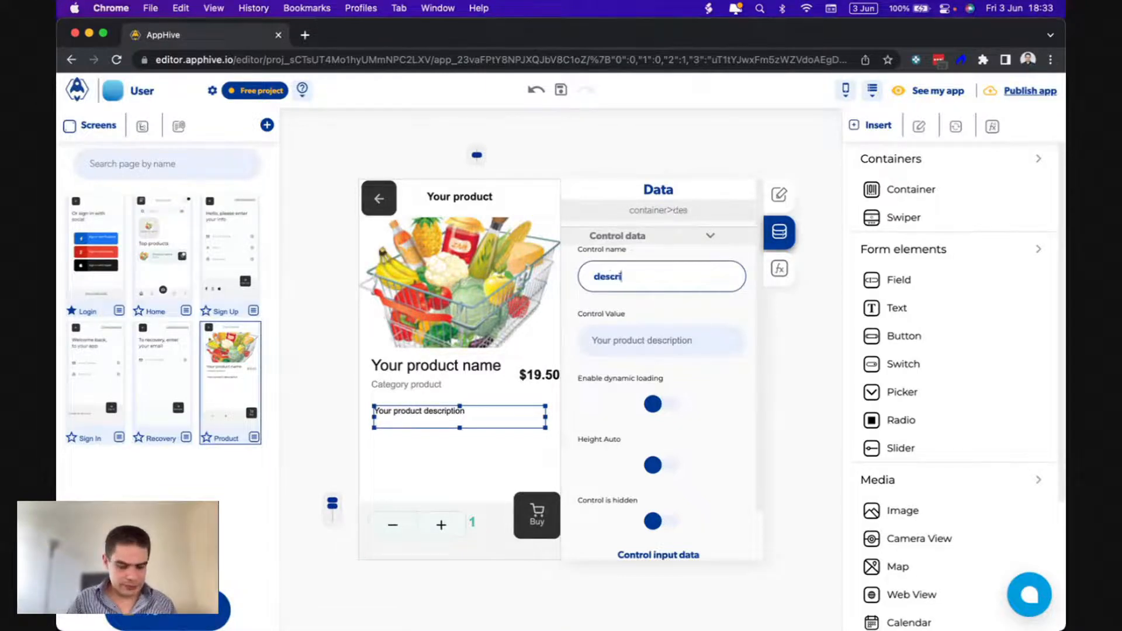
# Rename the number text control beside the plus and minus buttons as quantity.
pyautogui.click(472, 522)
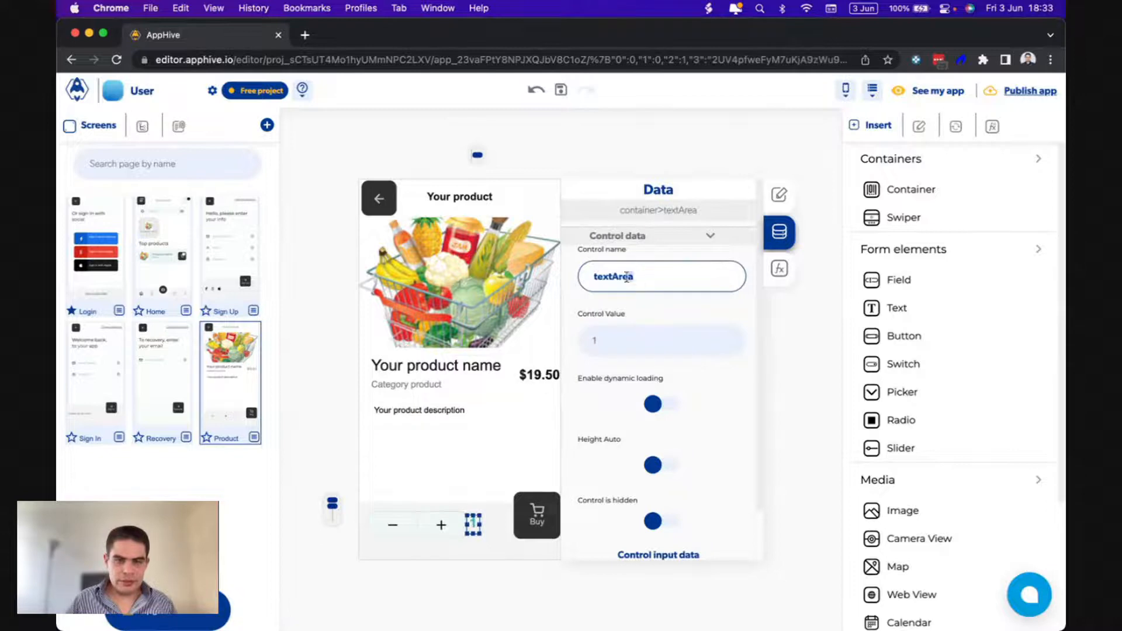
pyautogui.moveTo(631, 278); pyautogui.dragTo(587, 277)
pyautogui.write('quantity')
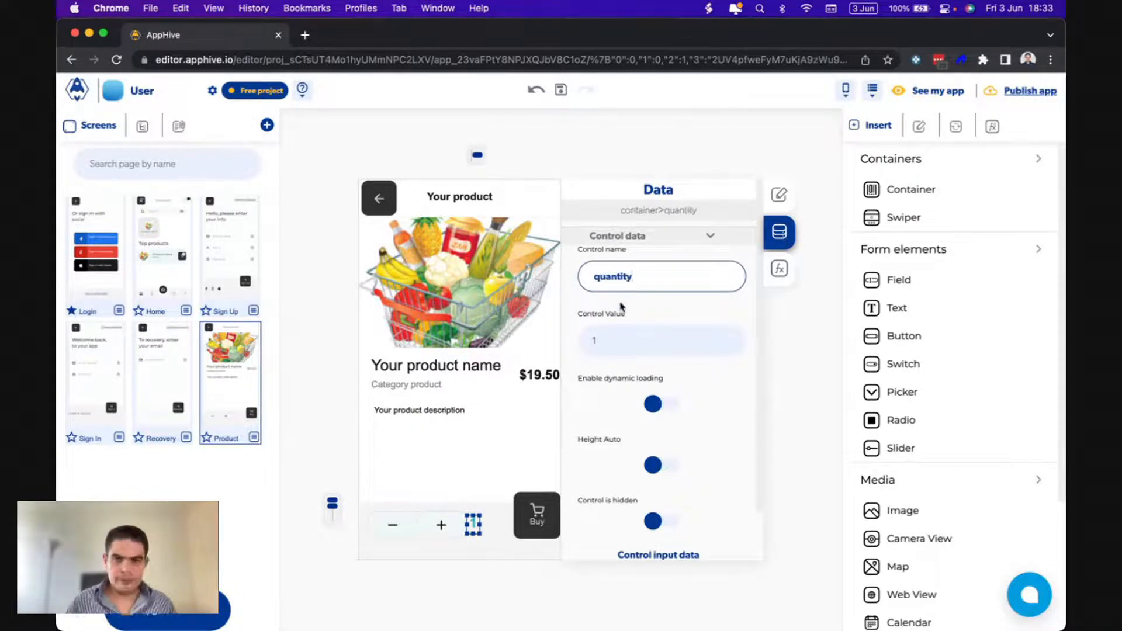
# Give the Product screen an onLoad event with a Modify control function.
pyautogui.click(780, 268)
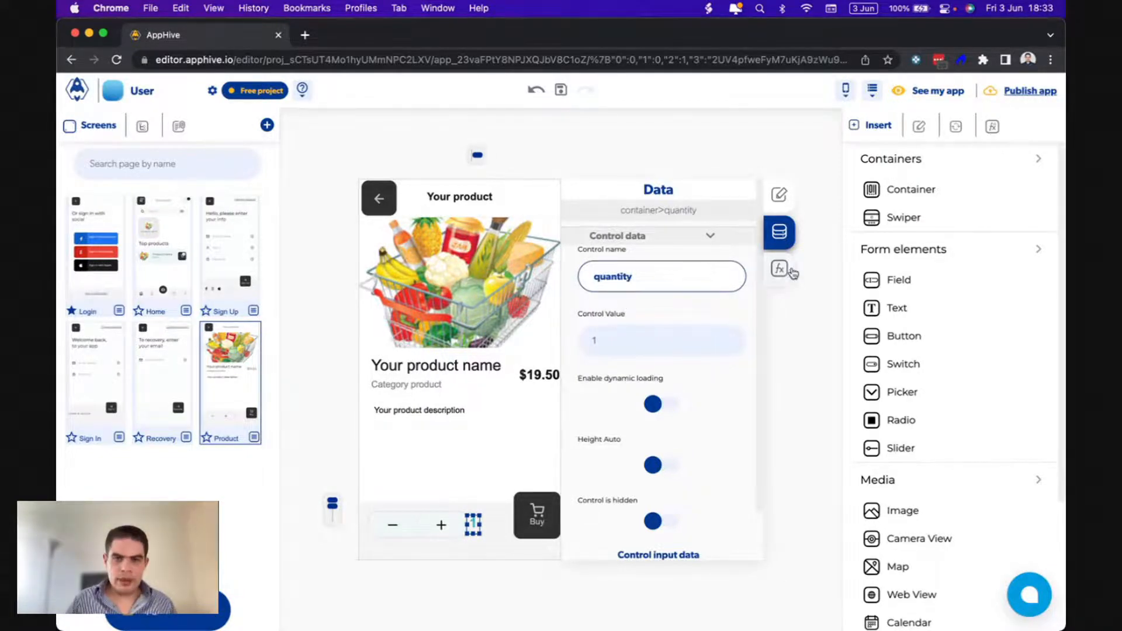
pyautogui.click(833, 314)
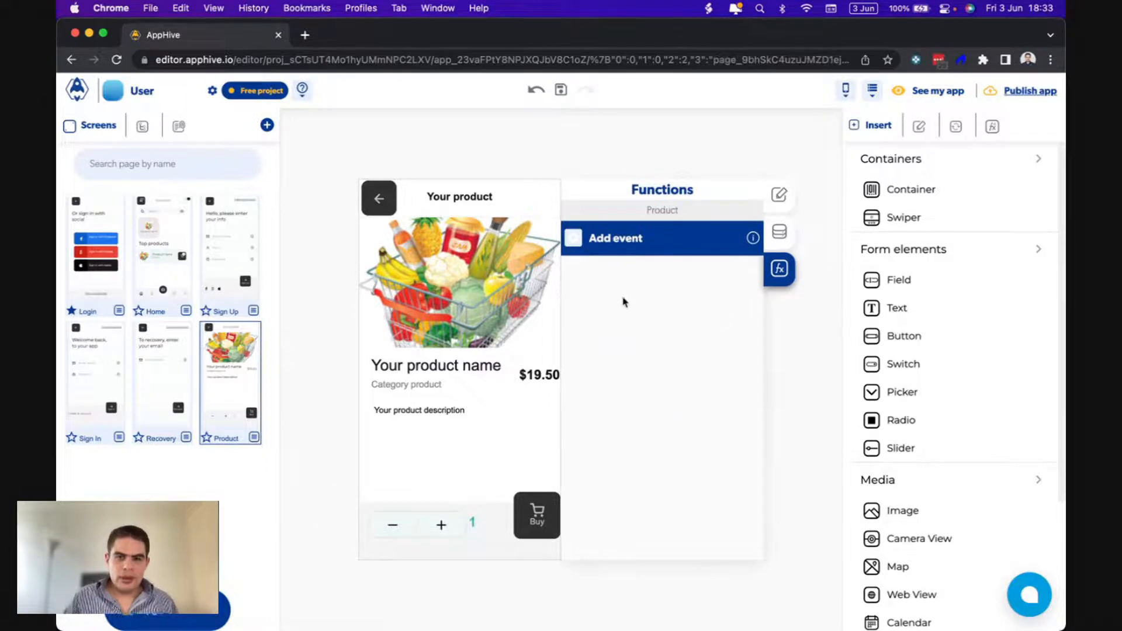
pyautogui.click(573, 244)
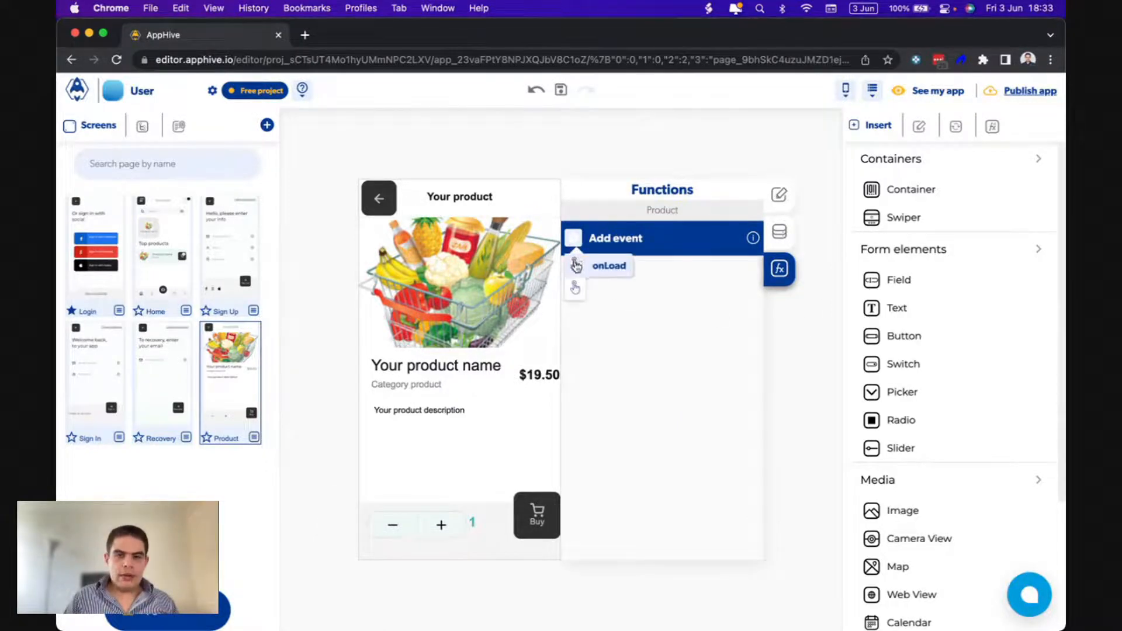
pyautogui.click(576, 265)
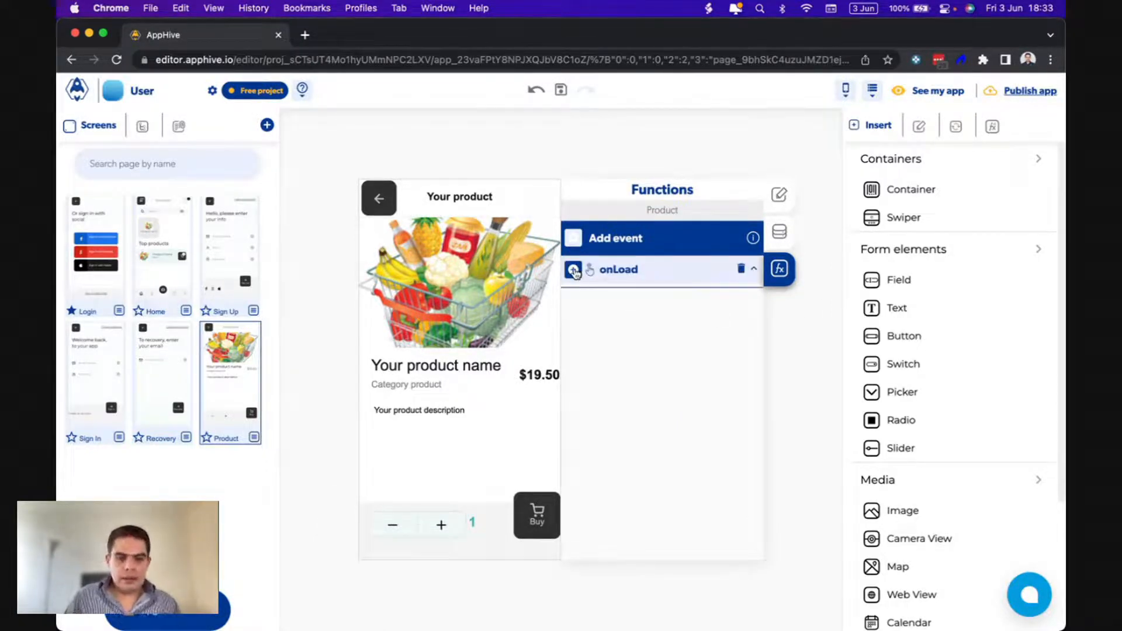
pyautogui.click(574, 270)
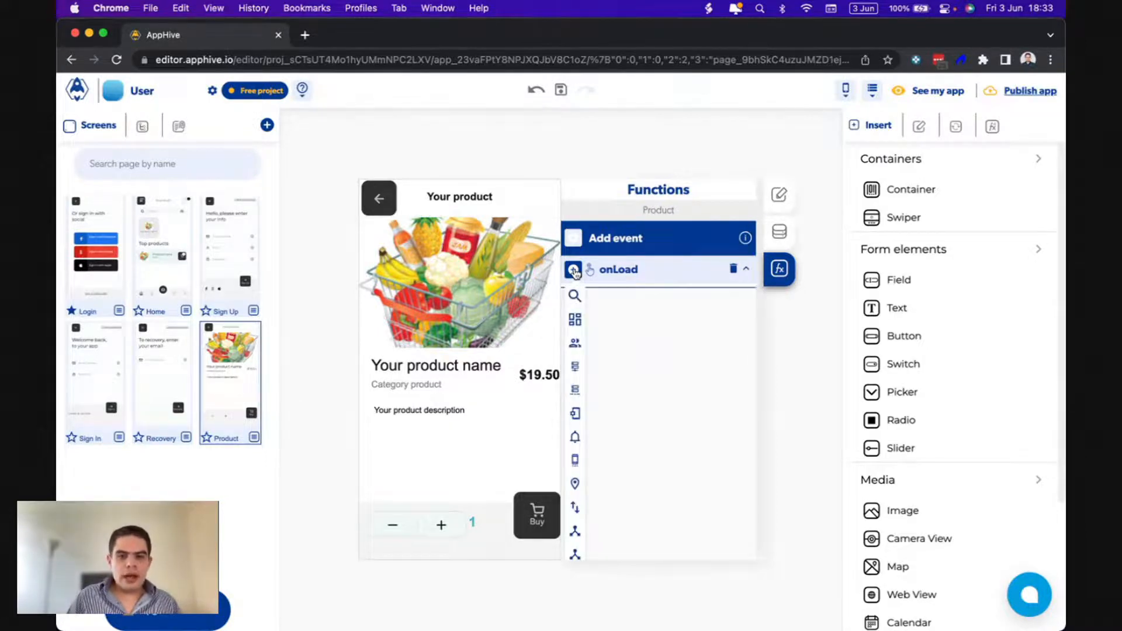
pyautogui.moveTo(575, 319)
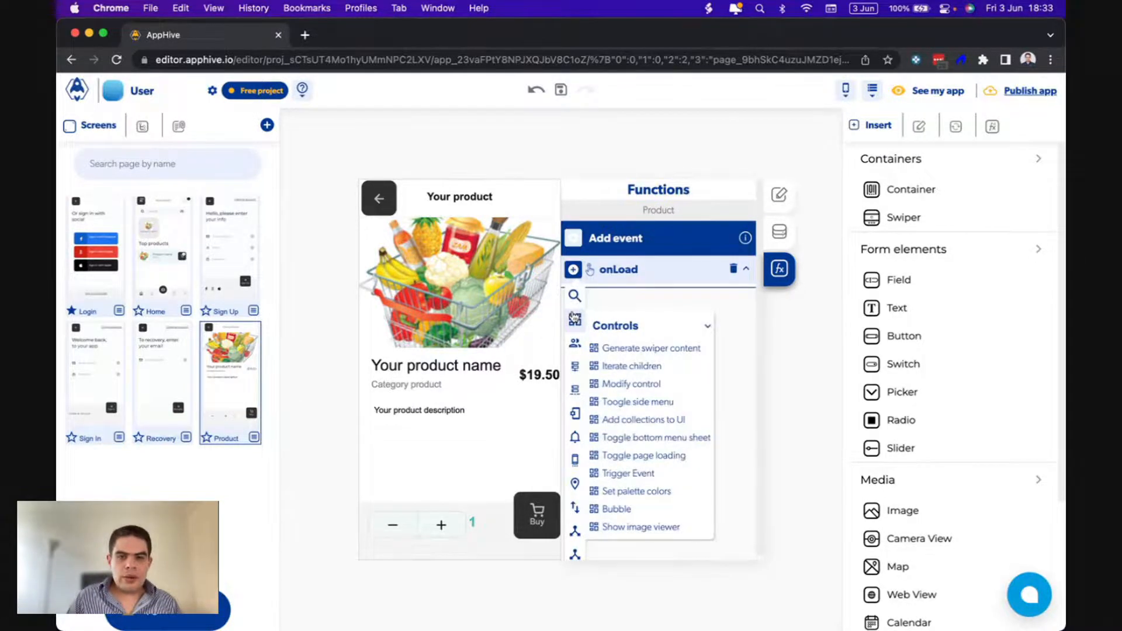
pyautogui.click(653, 387)
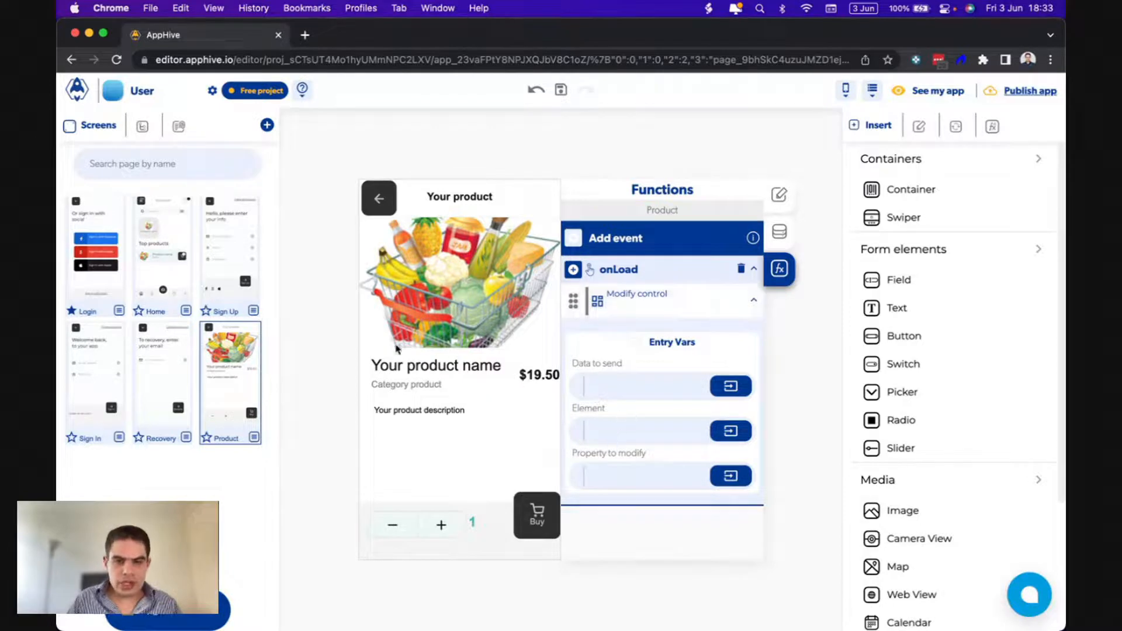
# Set the Modify control function's element to the title control and its property to modify to text.
pyautogui.click(726, 390)
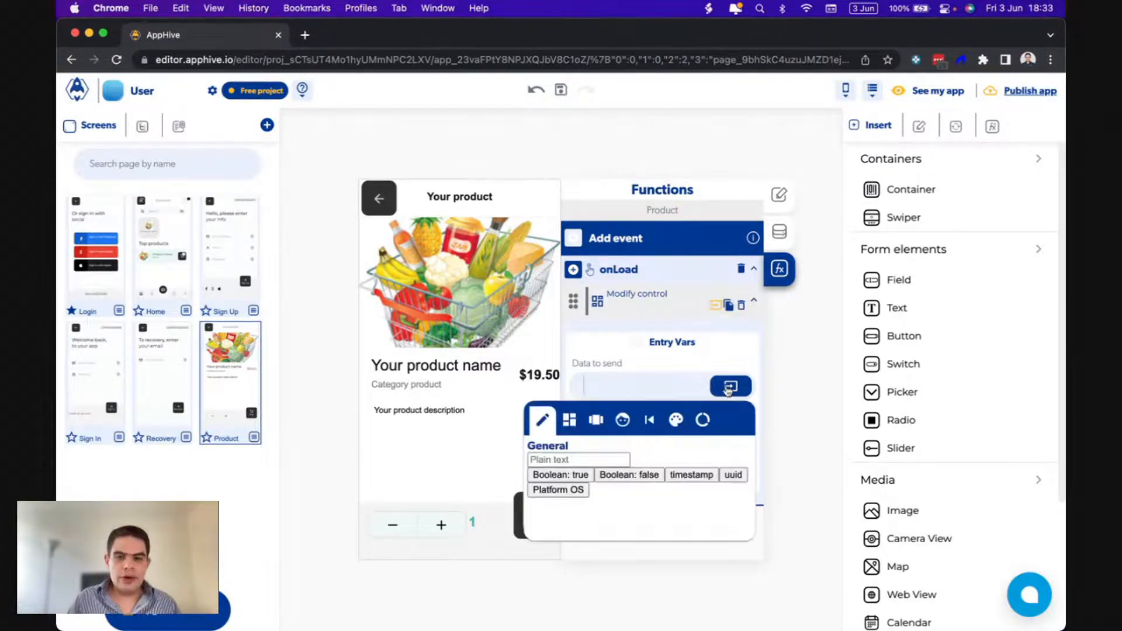
pyautogui.click(704, 420)
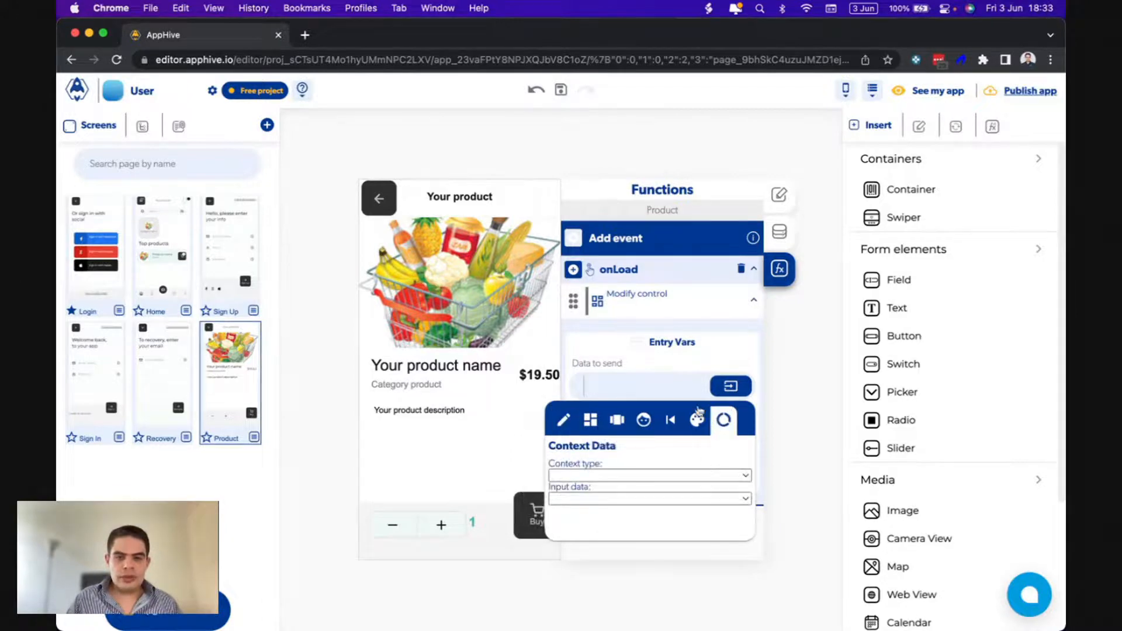
pyautogui.click(730, 433)
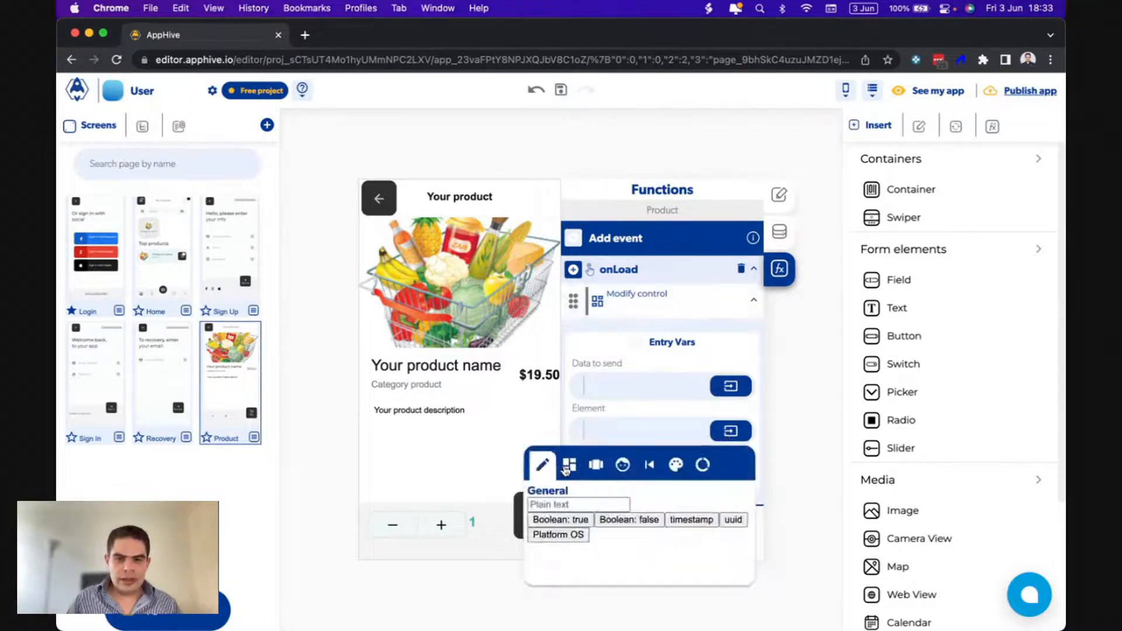
pyautogui.click(571, 475)
pyautogui.click(591, 510)
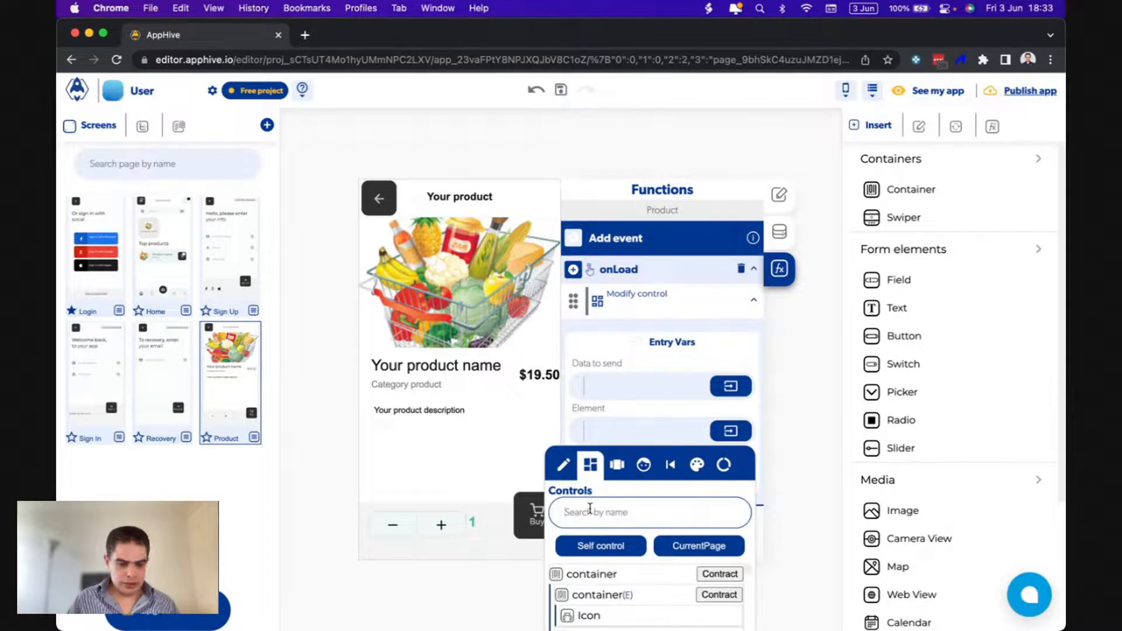
pyautogui.write('ti')
pyautogui.click(577, 574)
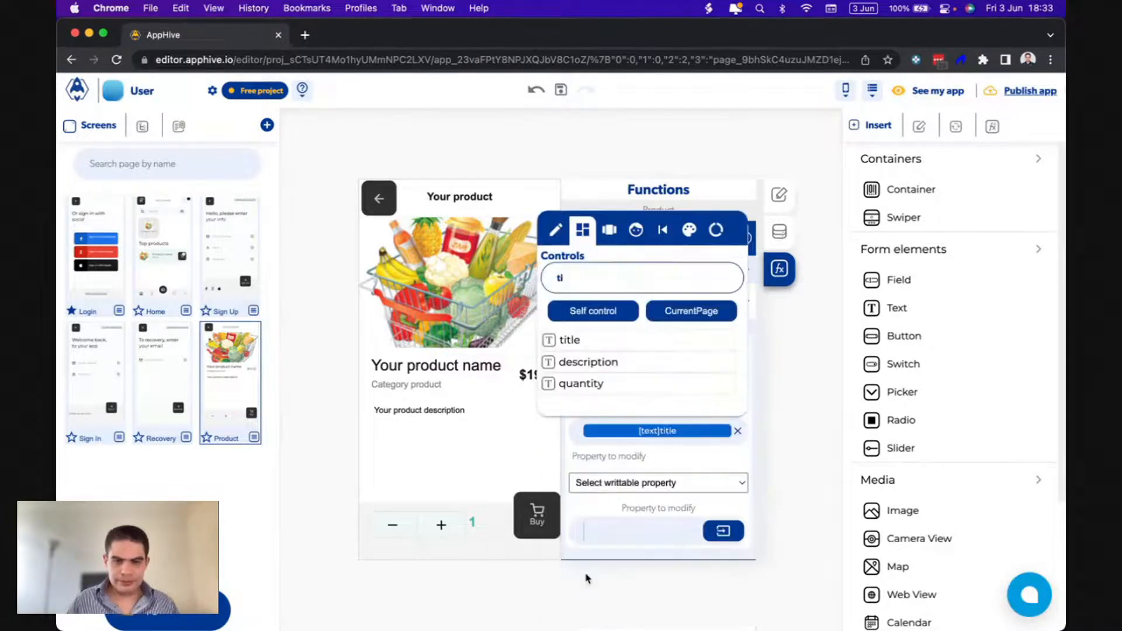
pyautogui.click(602, 482)
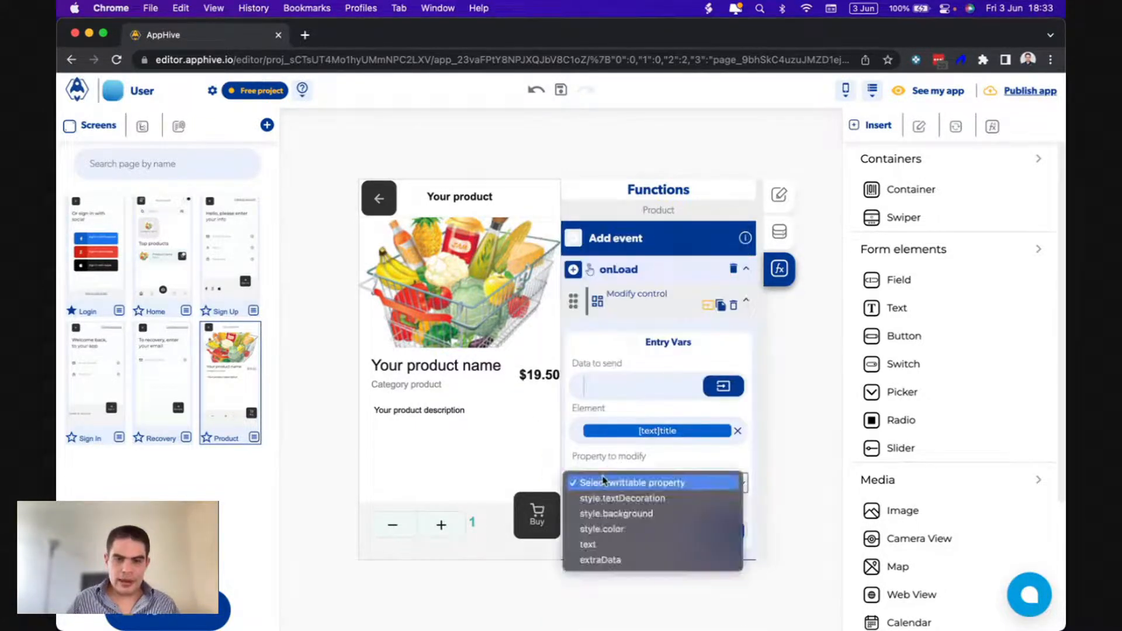
pyautogui.click(594, 546)
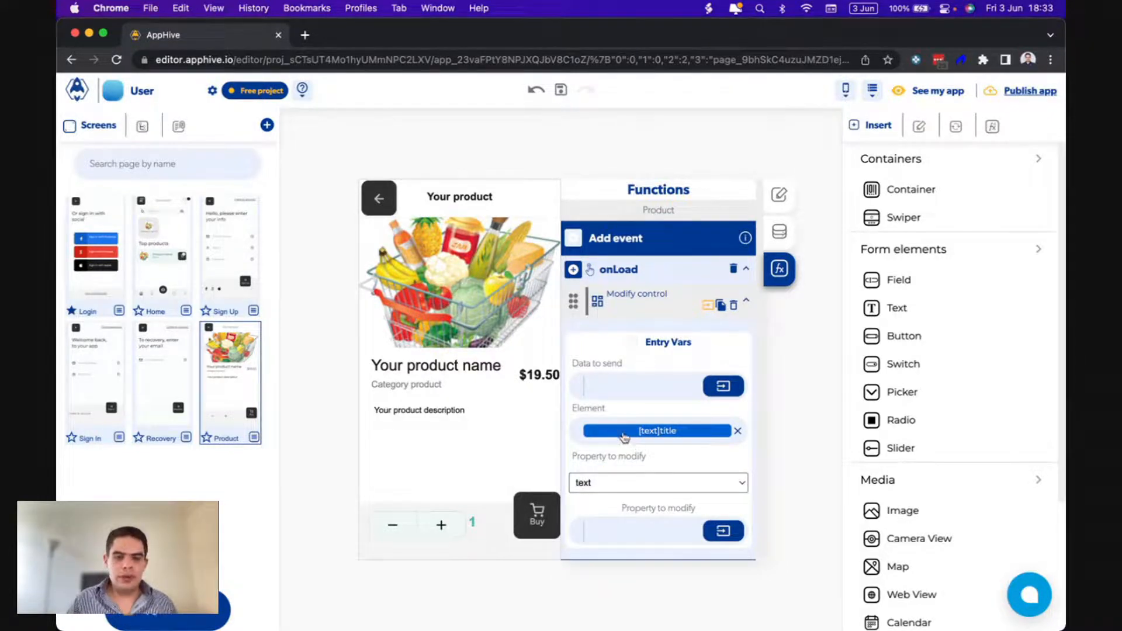
pyautogui.click(601, 487)
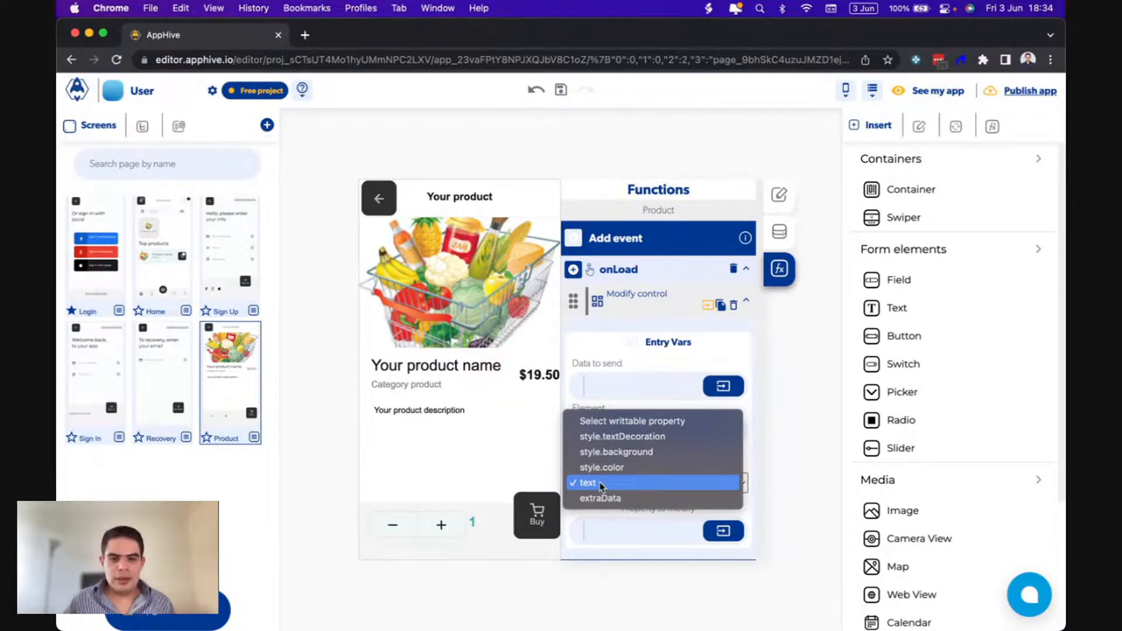
pyautogui.click(601, 484)
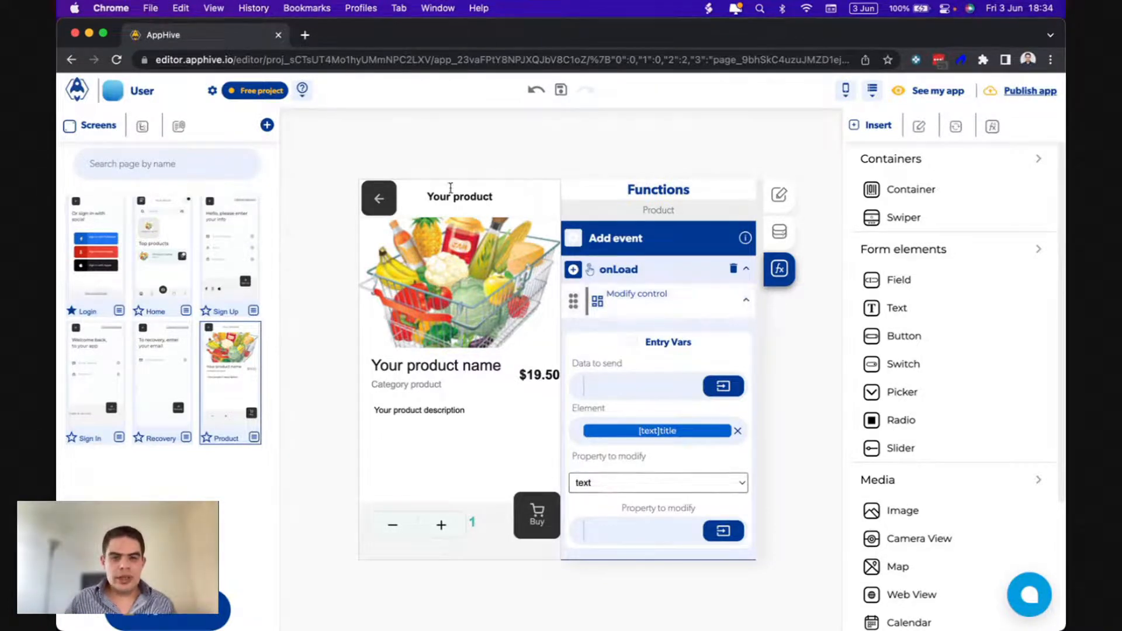
pyautogui.click(721, 386)
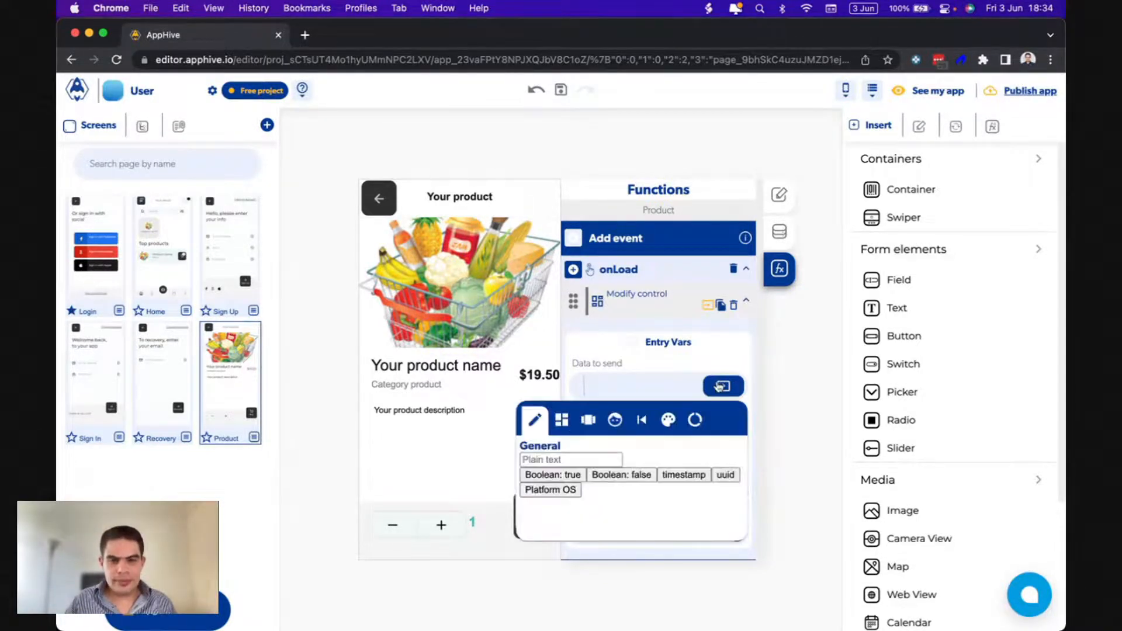
pyautogui.moveTo(692, 357); pyautogui.dragTo(690, 353)
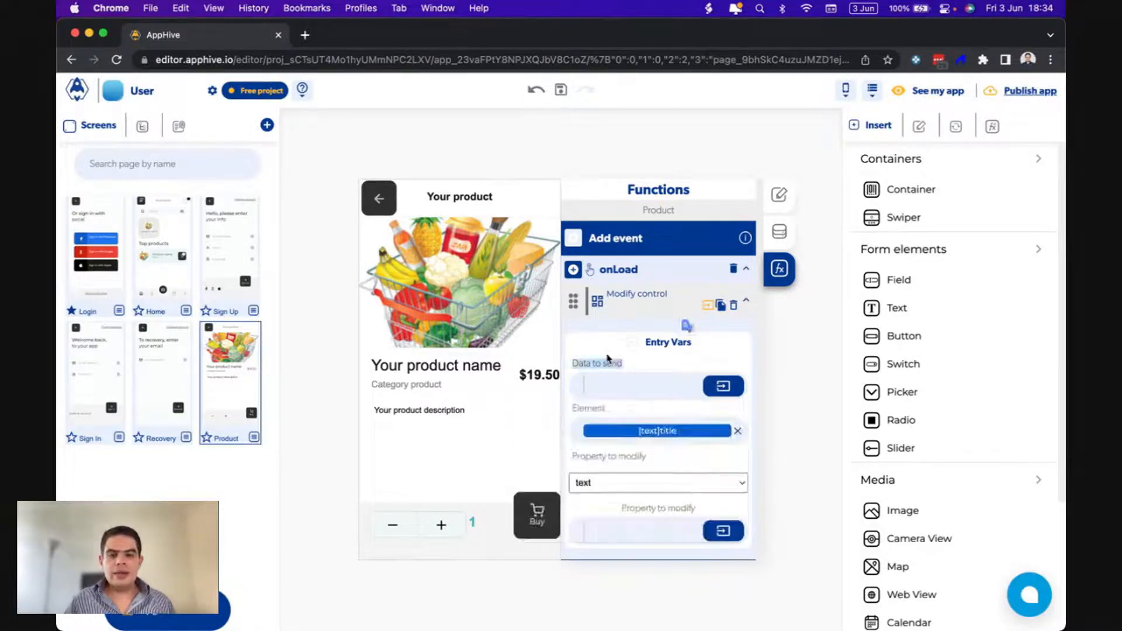
pyautogui.click(597, 360)
pyautogui.moveTo(573, 366); pyautogui.dragTo(637, 369)
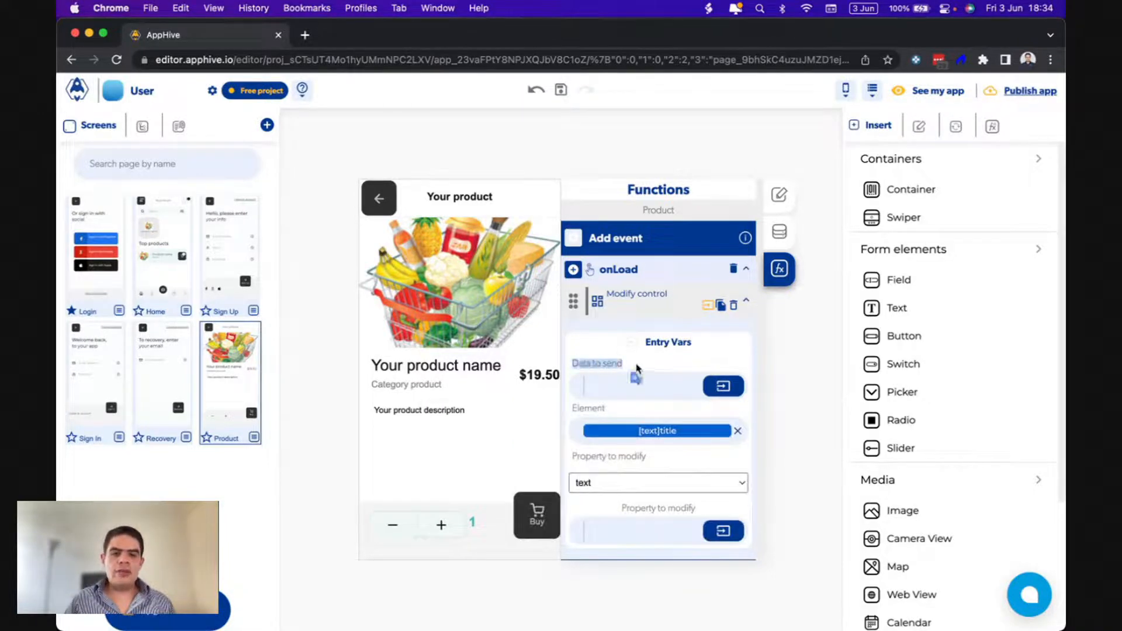
pyautogui.click(640, 368)
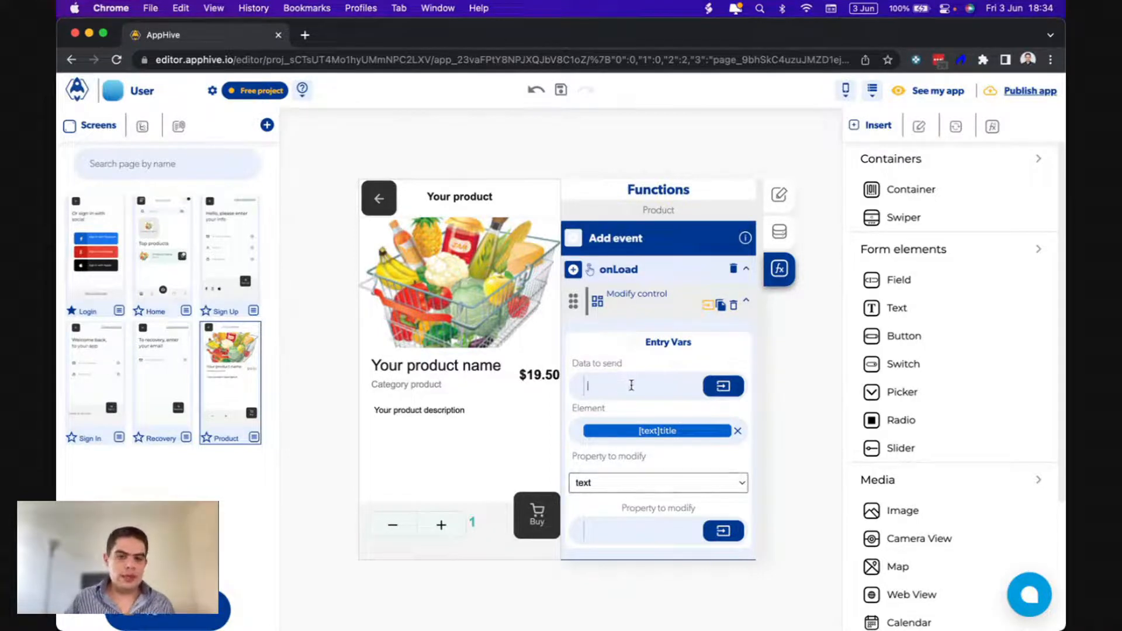
pyautogui.write('esresf')
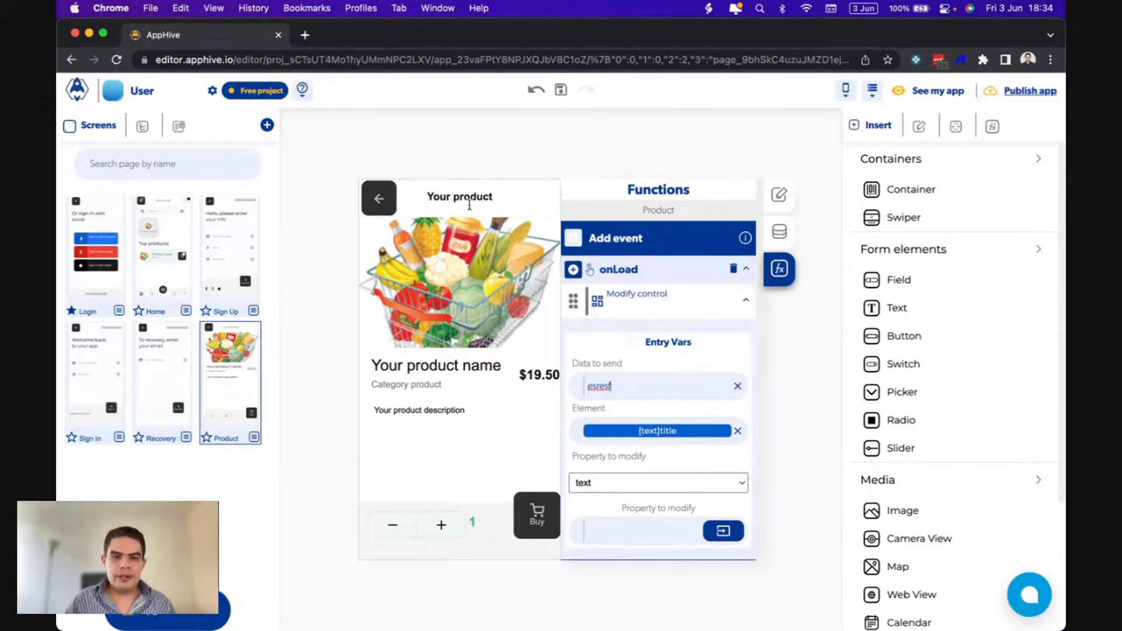
pyautogui.doubleClick(600, 386)
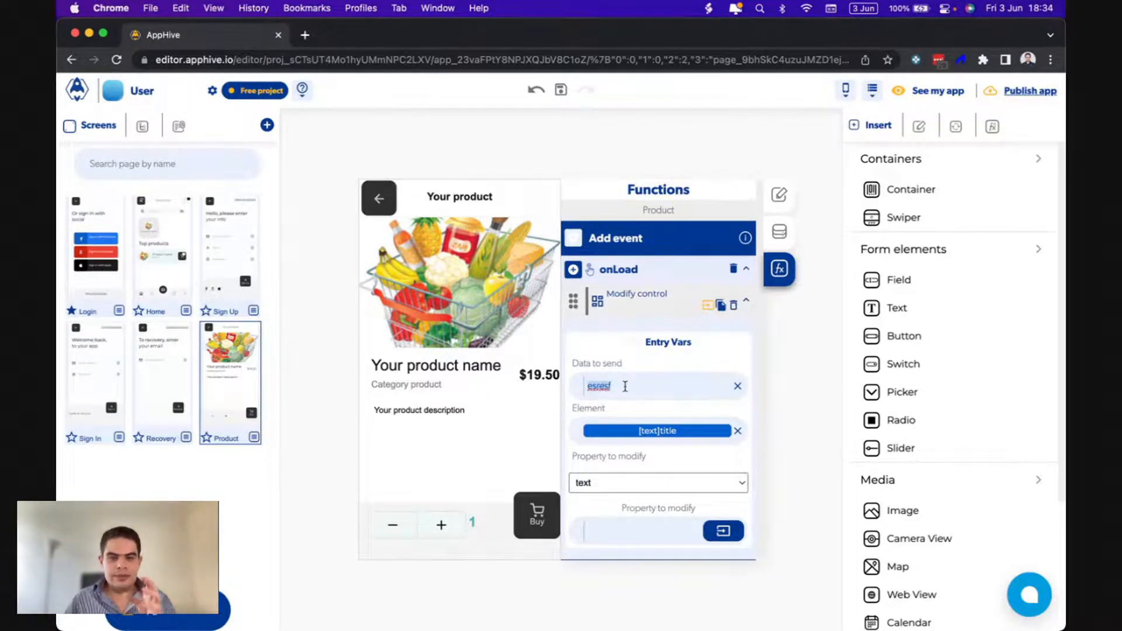
pyautogui.click(737, 386)
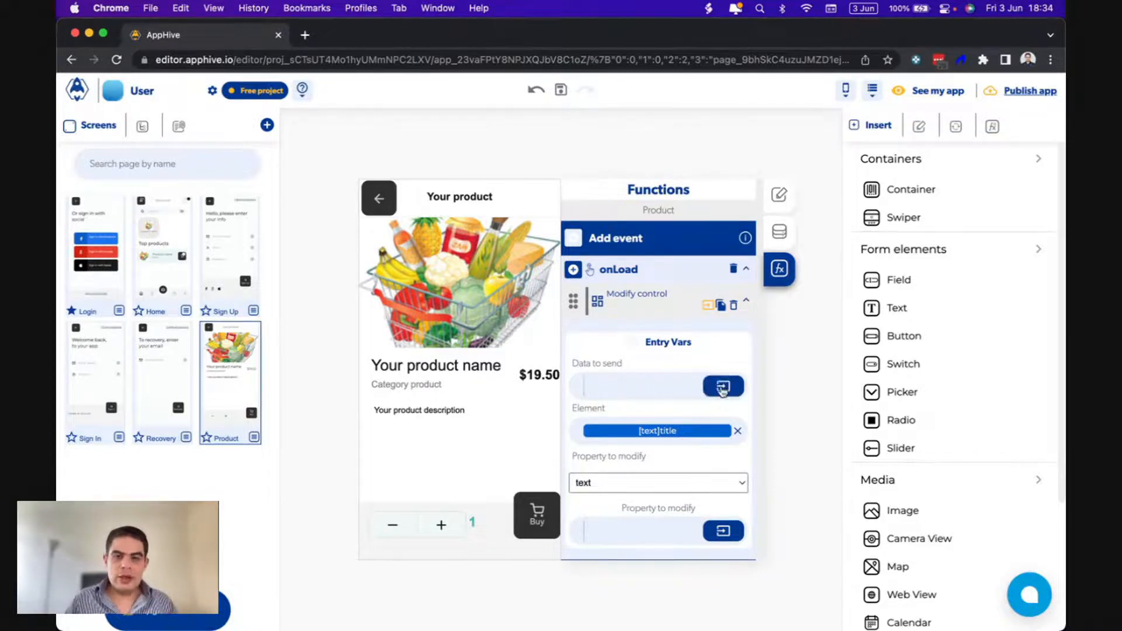
# Set the title function's data to send to the name attribute of the page data product_data, and duplicate that Modify control function.
pyautogui.click(723, 386)
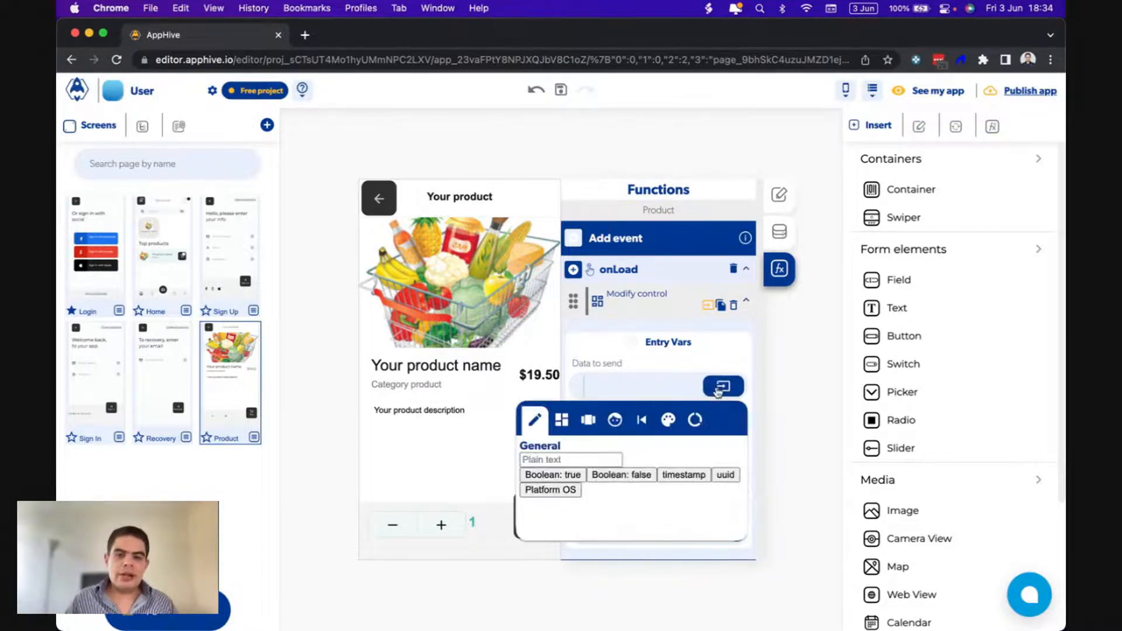
pyautogui.click(694, 422)
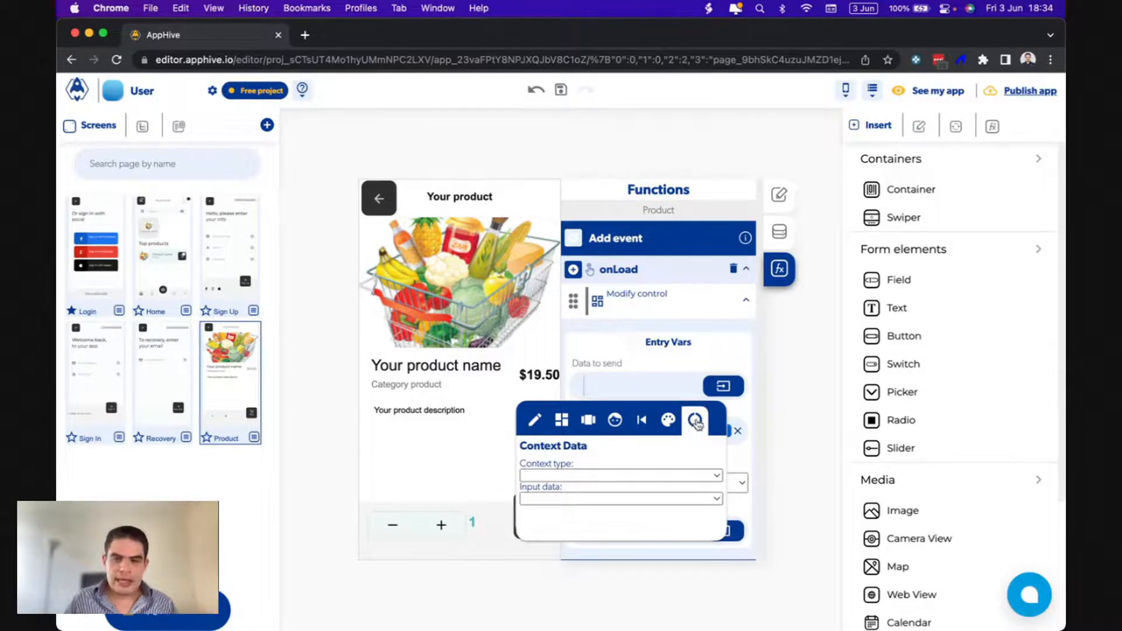
pyautogui.click(675, 476)
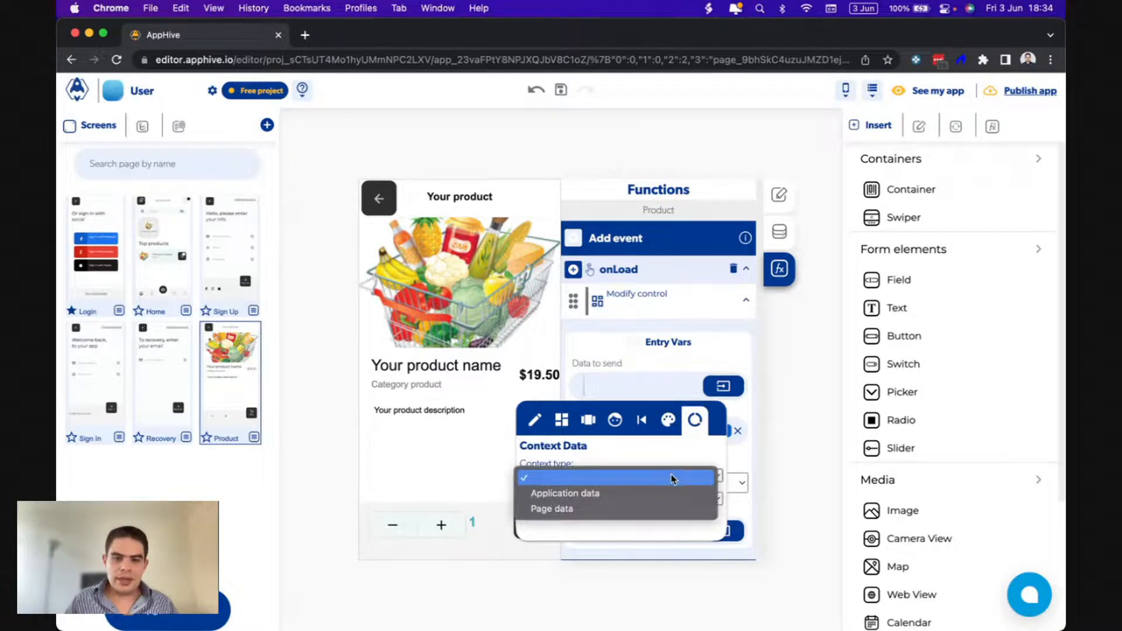
pyautogui.click(642, 511)
pyautogui.click(590, 500)
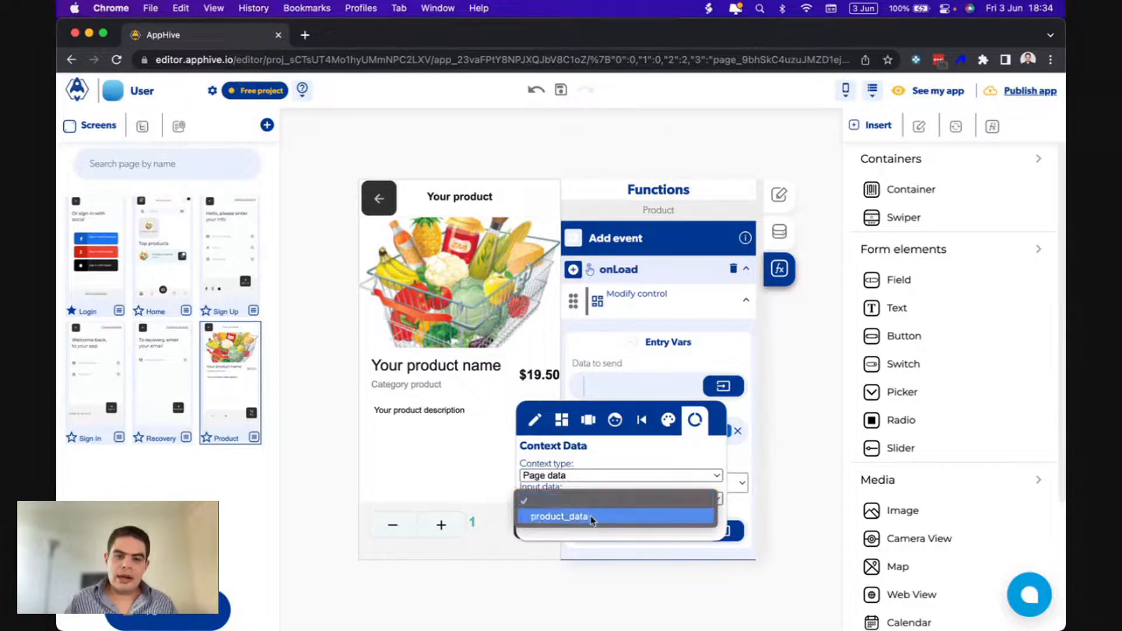
pyautogui.click(568, 518)
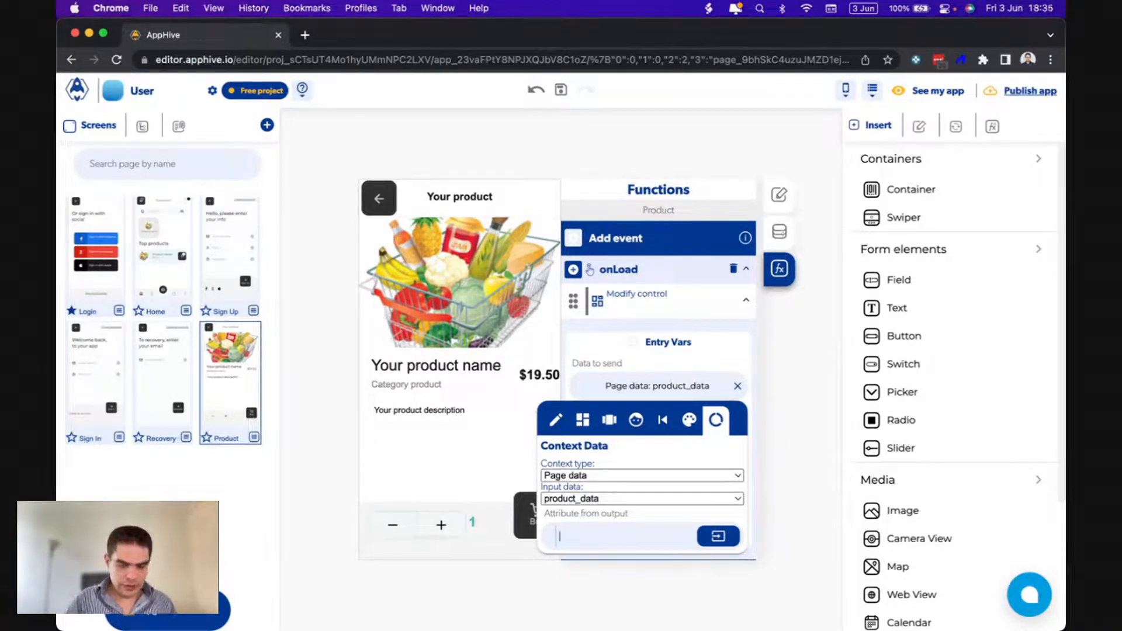
pyautogui.press('Return')
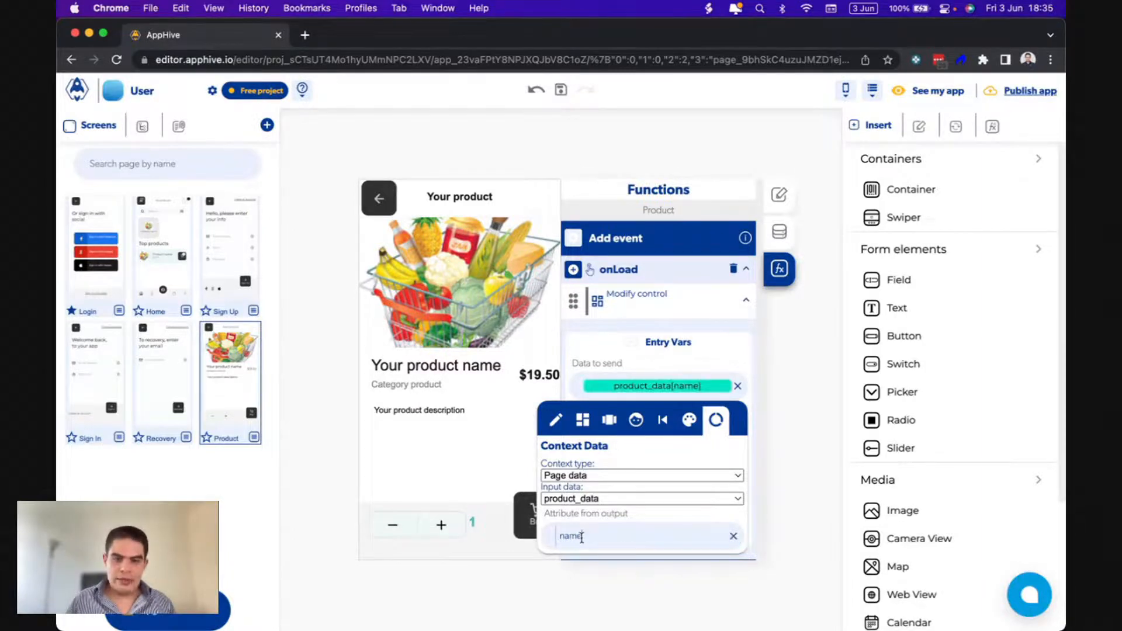
pyautogui.click(654, 390)
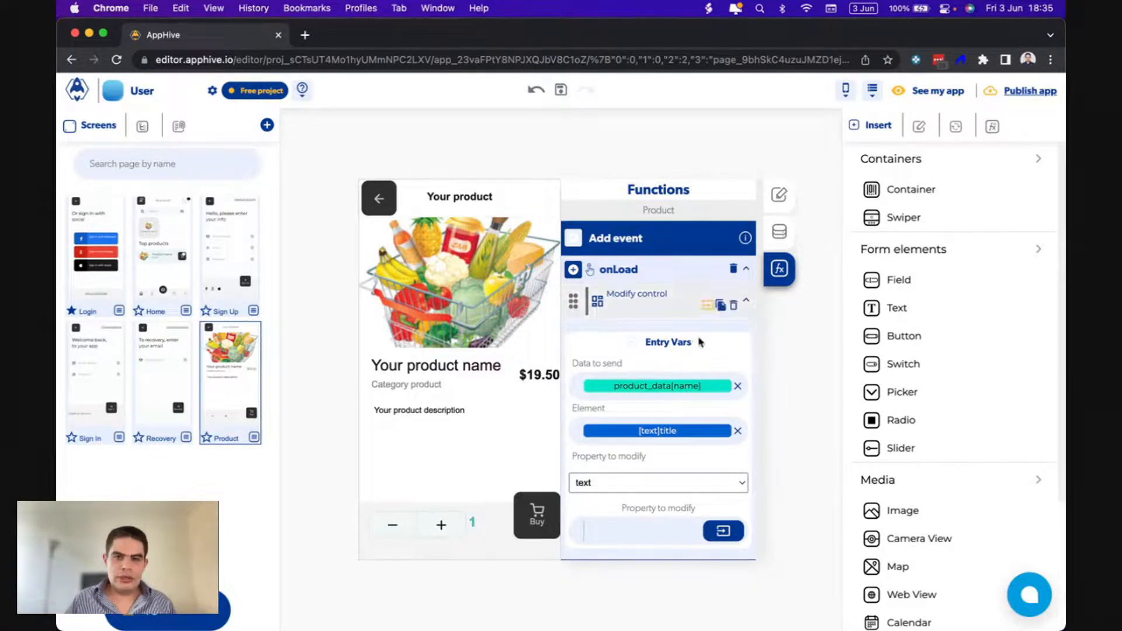
pyautogui.click(720, 306)
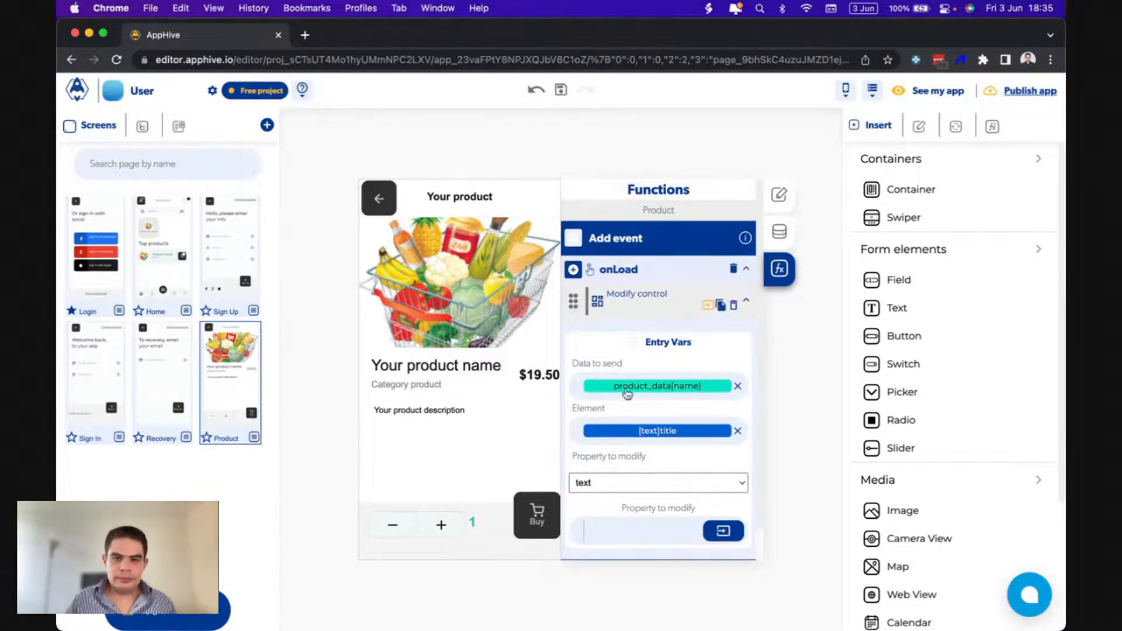
pyautogui.click(599, 539)
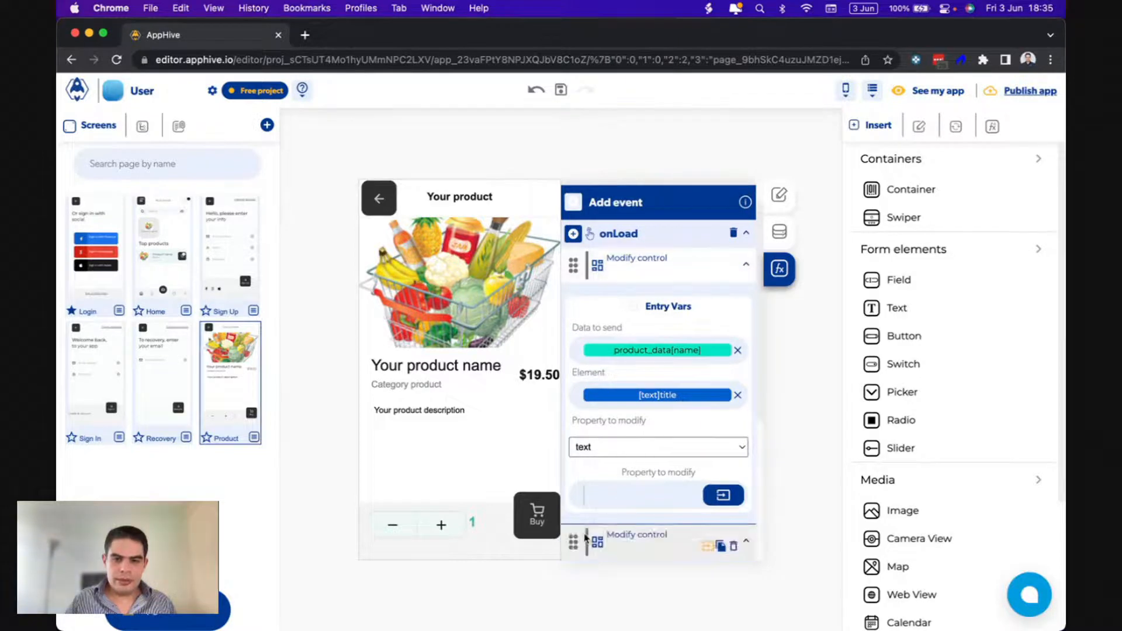
# Rename the container control showing the grocery basket picture on the Product screen as image.
pyautogui.click(545, 346)
pyautogui.click(779, 232)
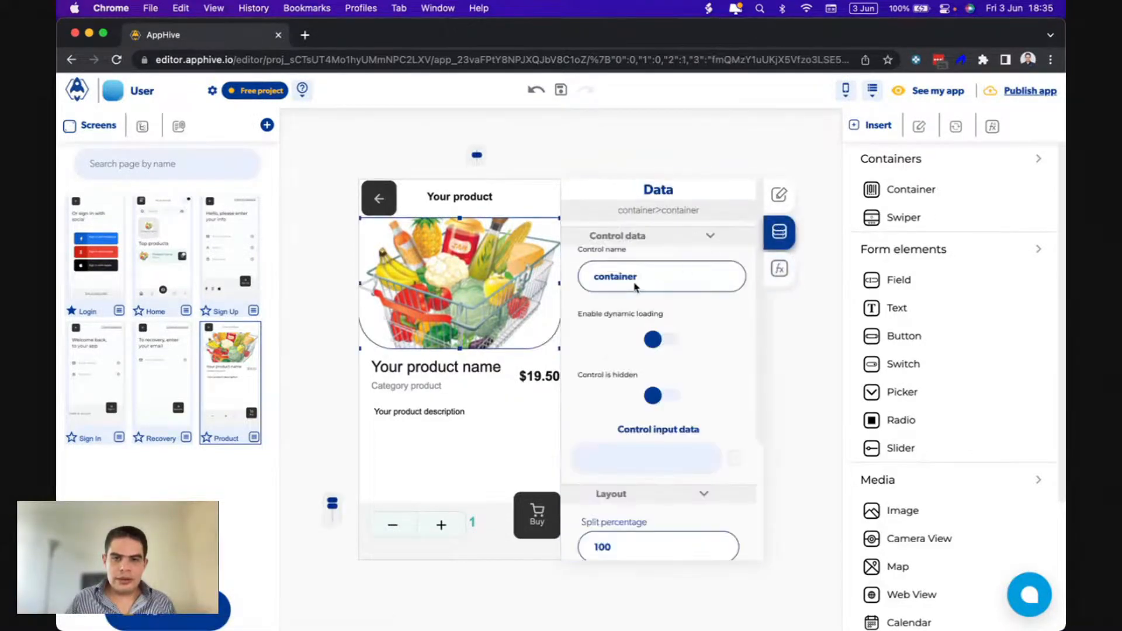
pyautogui.moveTo(635, 285); pyautogui.dragTo(565, 276)
pyautogui.write('image')
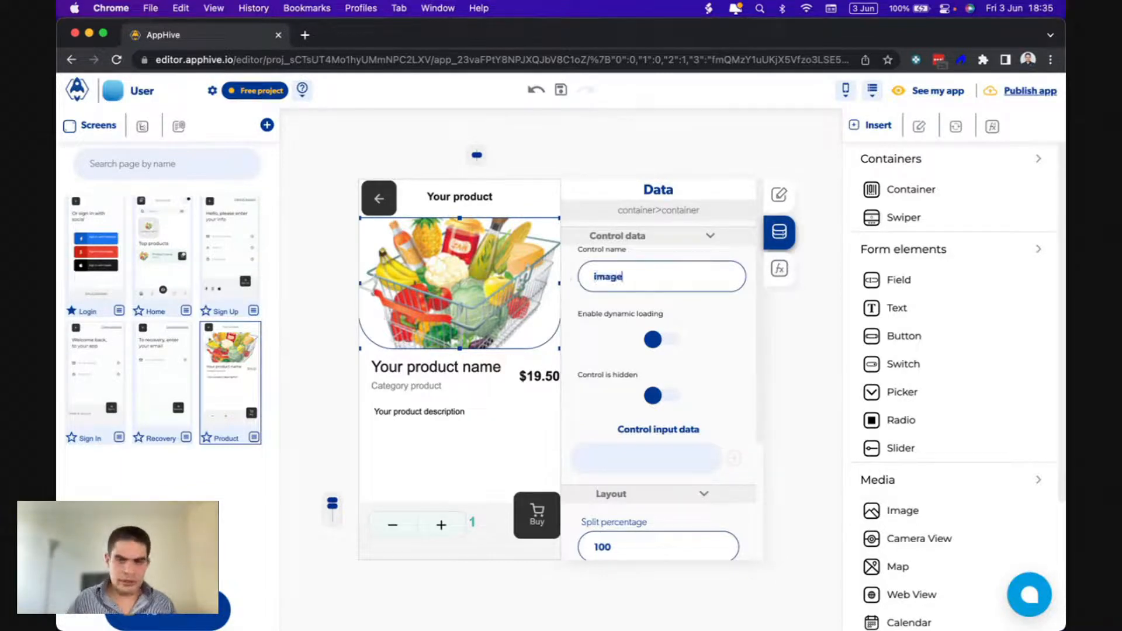
# Set the data to send of the Product screen's duplicated Modify control function to the image attribute of product_data.
pyautogui.click(779, 269)
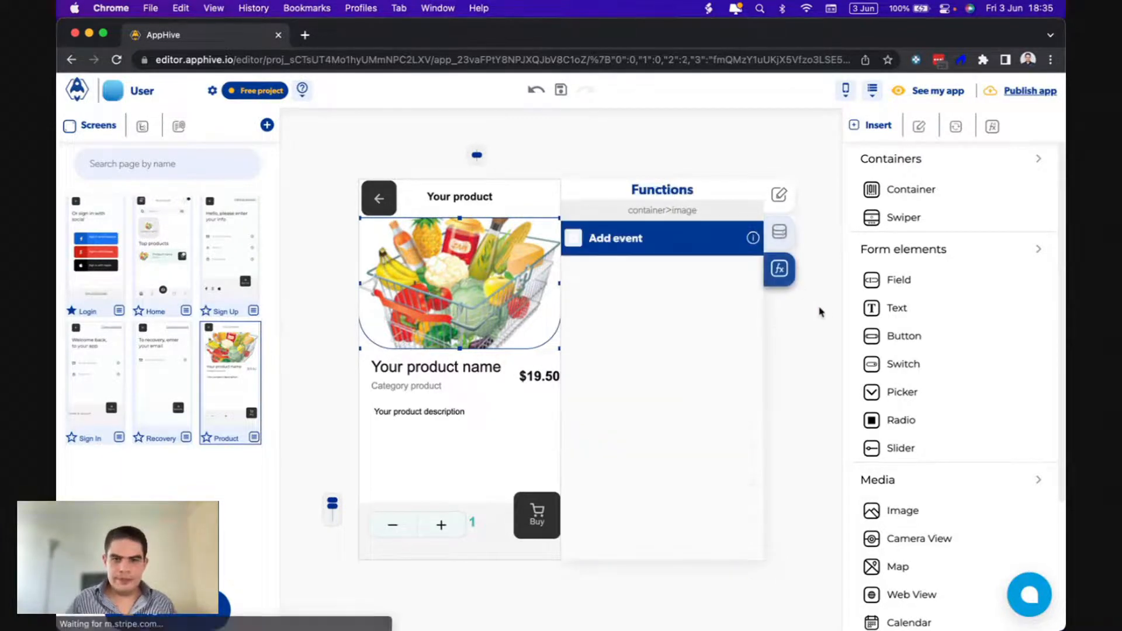
pyautogui.scroll(-5, 664, 422)
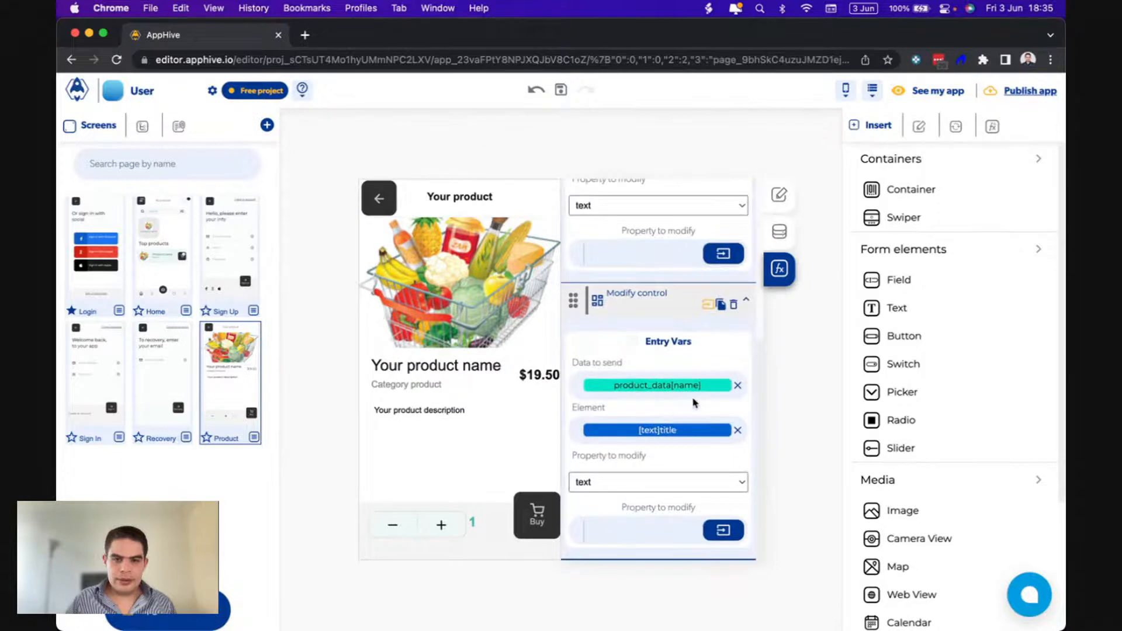
pyautogui.click(698, 390)
pyautogui.click(696, 419)
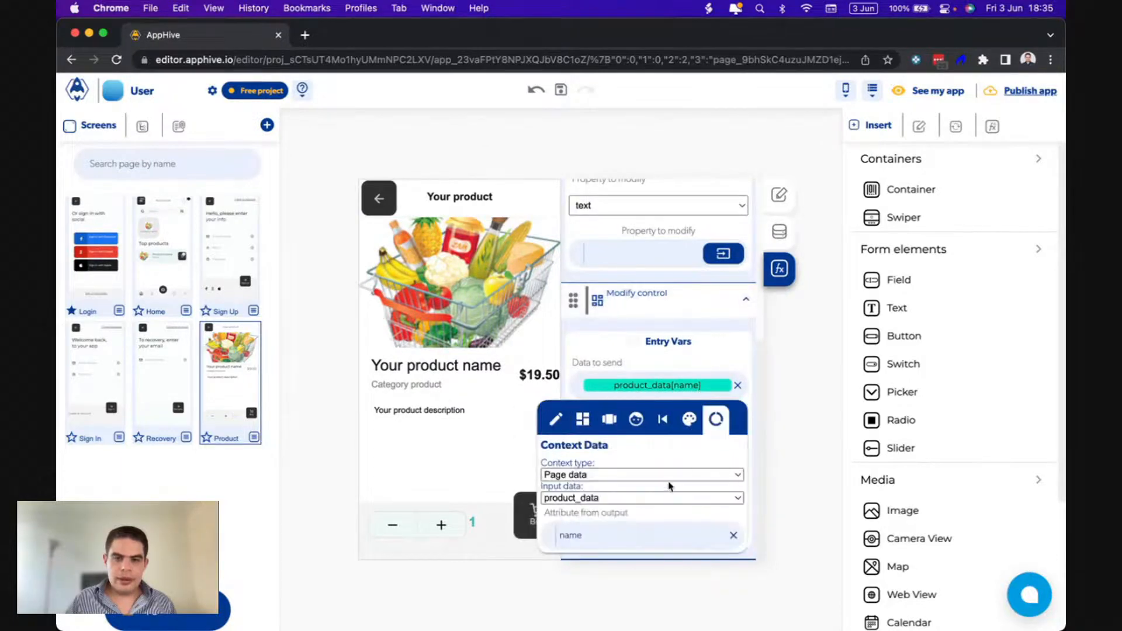
pyautogui.doubleClick(574, 537)
pyautogui.write('imag')
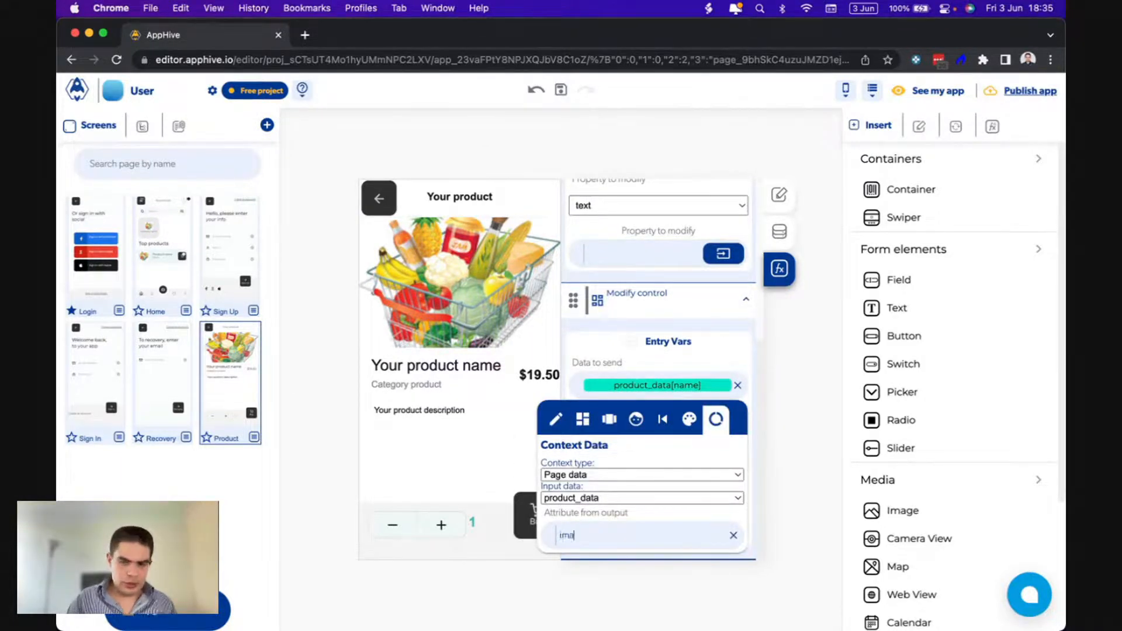
pyautogui.click(647, 368)
# Set the duplicated function's element to the image control and its property to modify to backgroundImage.
pyautogui.click(665, 431)
pyautogui.click(562, 464)
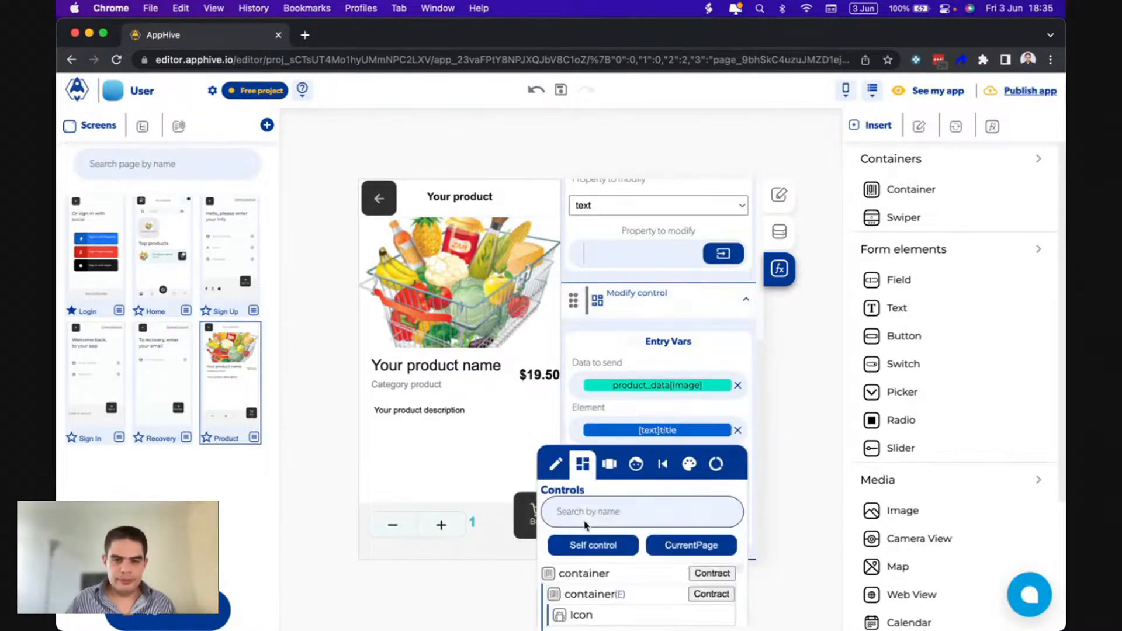
pyautogui.click(583, 512)
pyautogui.write('ima')
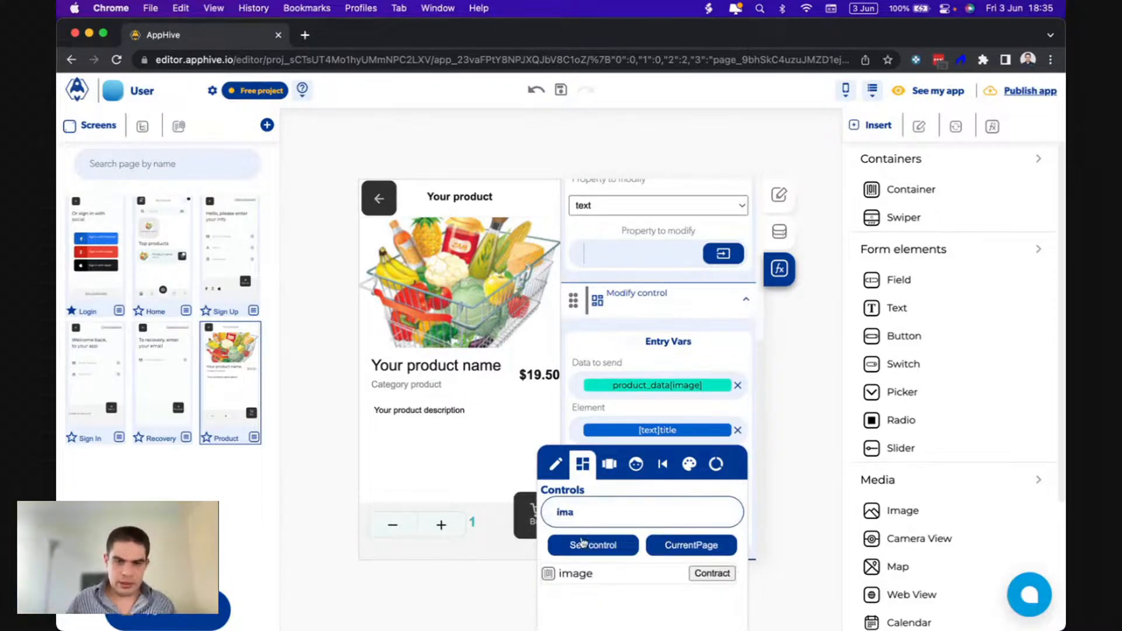
pyautogui.click(576, 575)
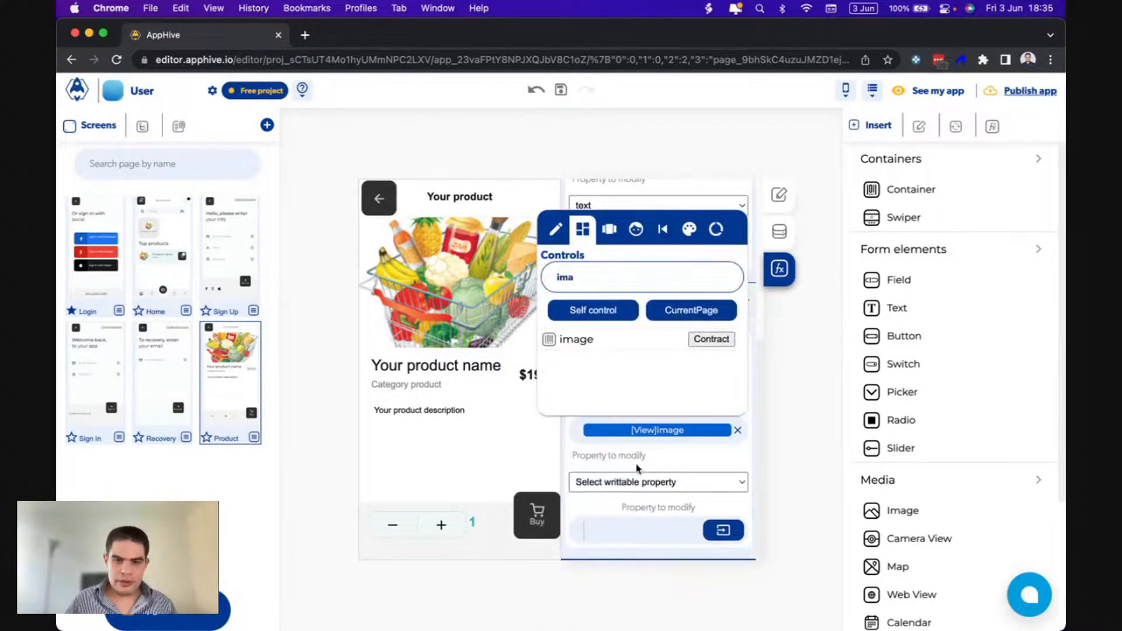
pyautogui.click(636, 481)
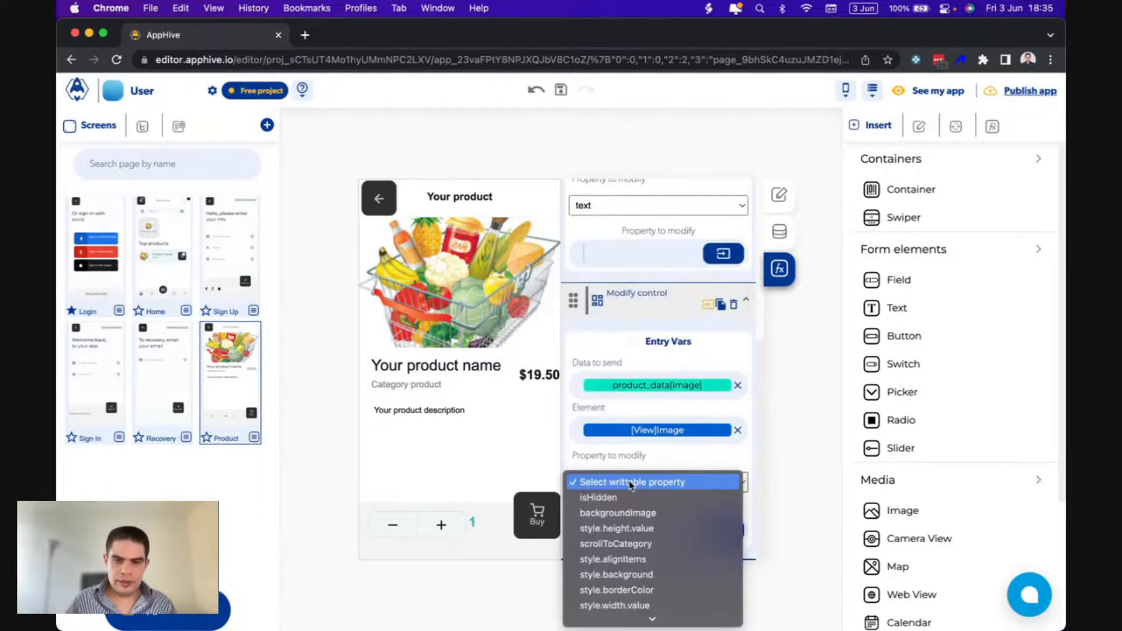
pyautogui.click(641, 515)
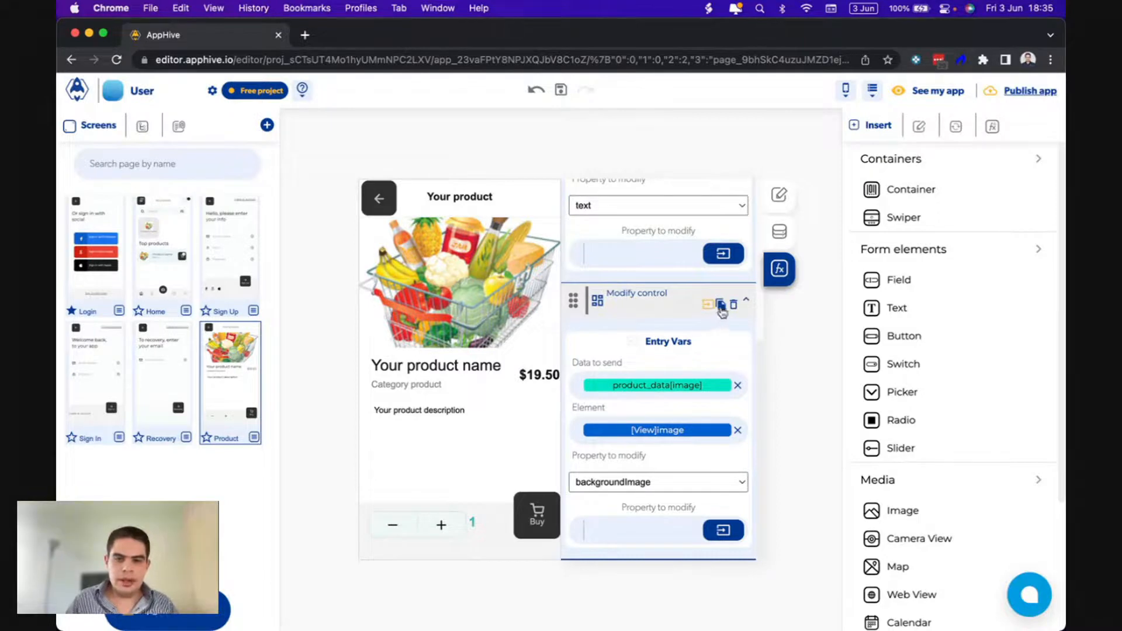
# Duplicate the image control's Modify control function and set the copy's data to send to product_data's name attribute.
pyautogui.click(720, 306)
pyautogui.click(599, 543)
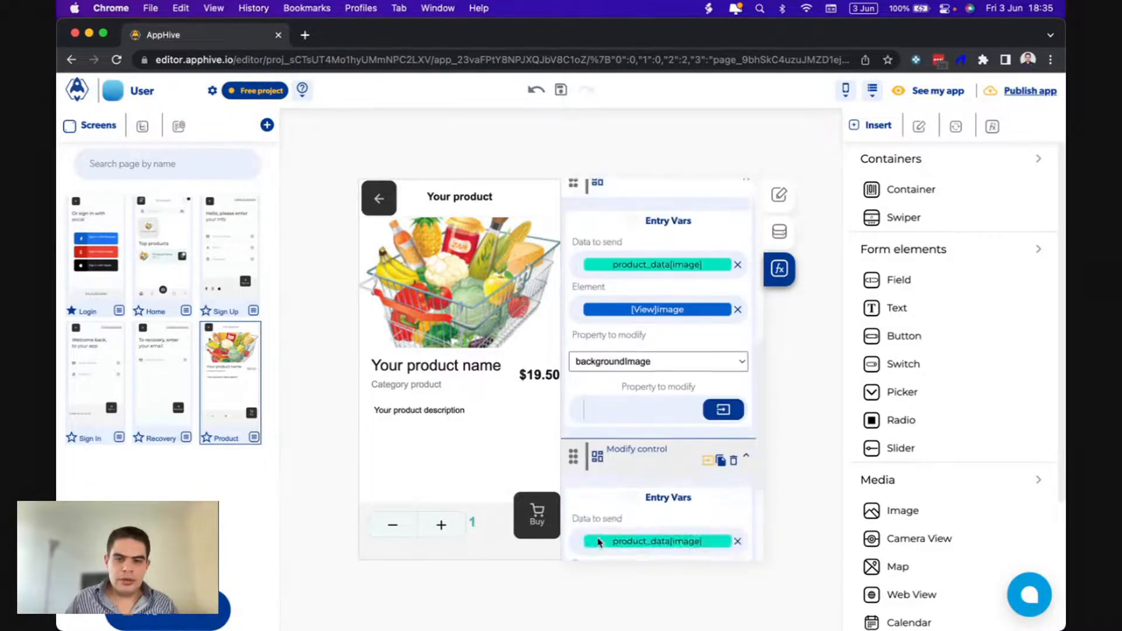
pyautogui.click(680, 388)
pyautogui.click(695, 419)
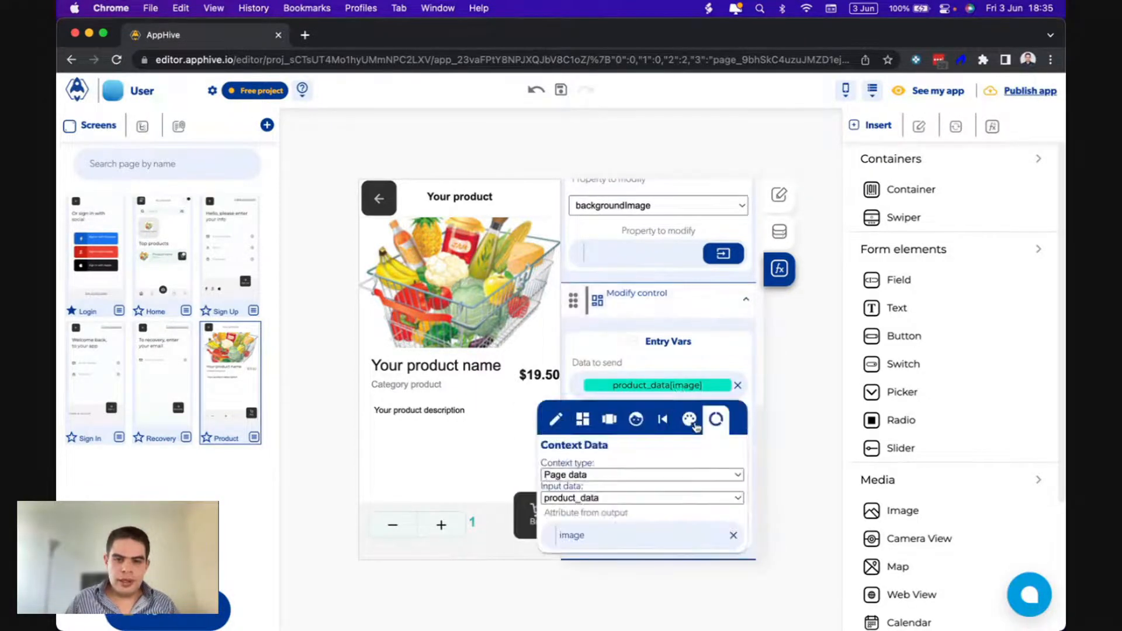
pyautogui.doubleClick(573, 537)
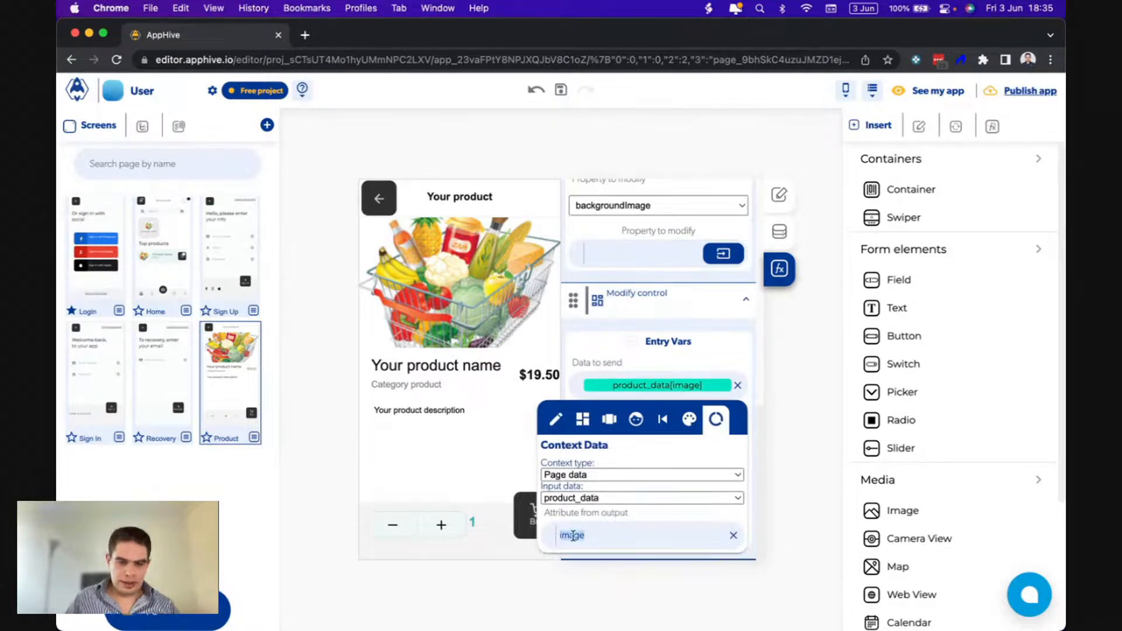
pyautogui.write('name')
pyautogui.press('Return')
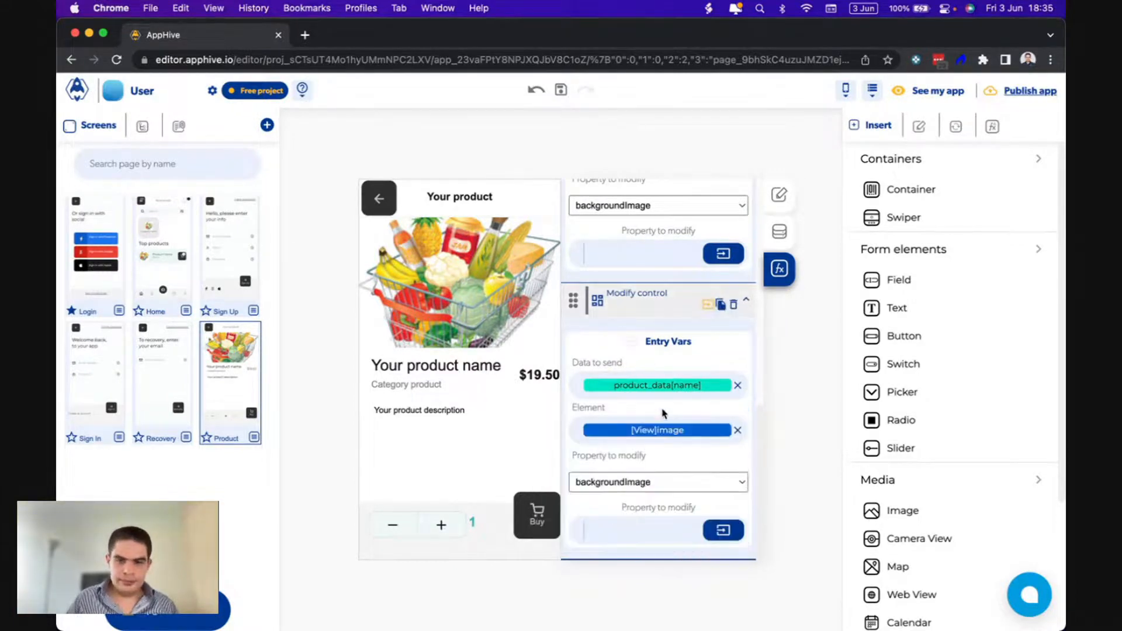
# Set the element of the newest Modify control function to the name text control.
pyautogui.click(646, 430)
pyautogui.click(564, 465)
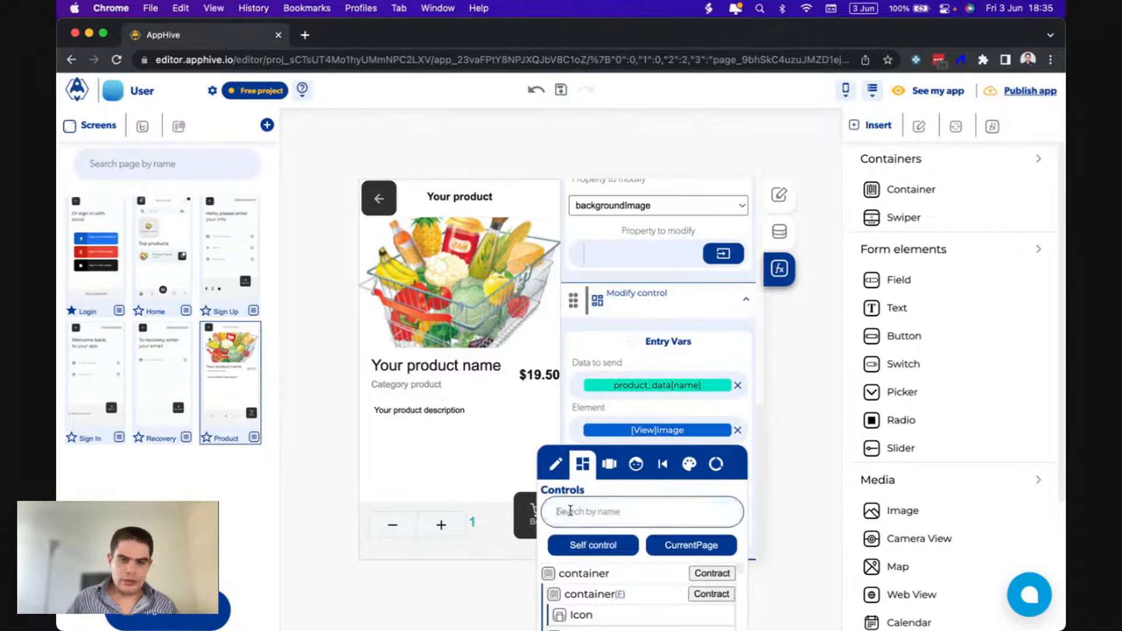
pyautogui.click(571, 511)
pyautogui.write('nam')
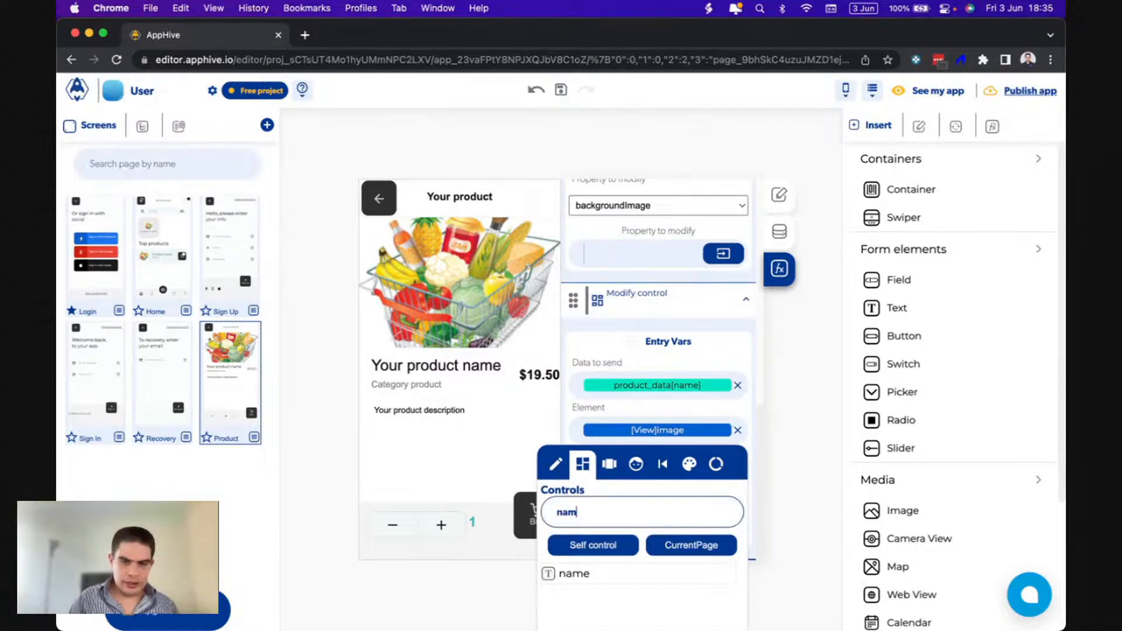
pyautogui.click(564, 575)
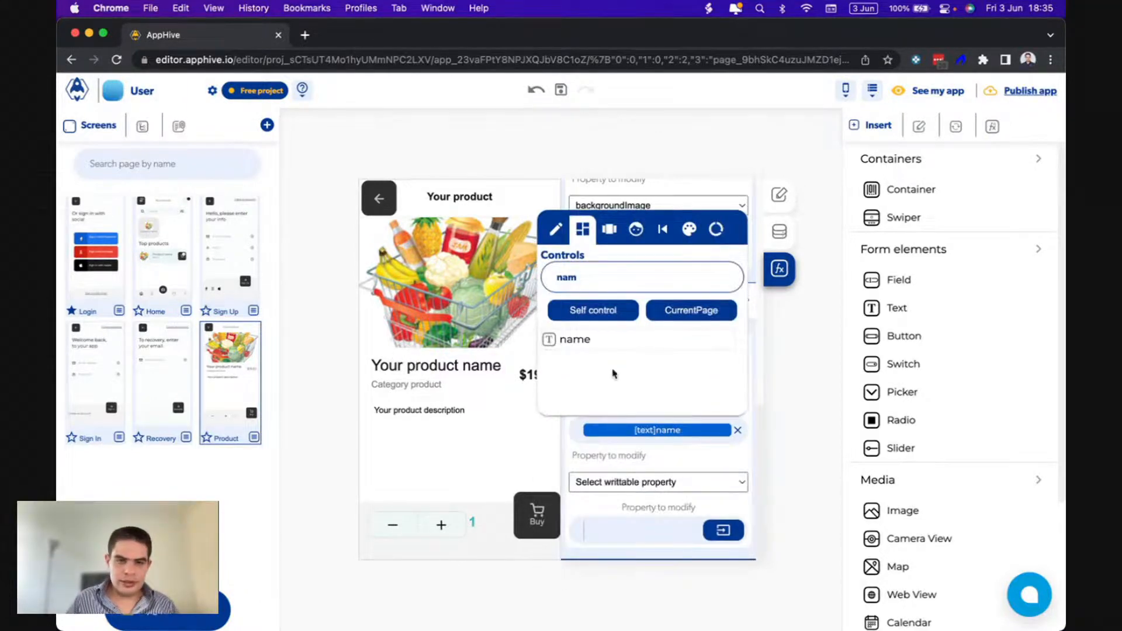
# Set the property to modify of the name control's Modify control function to text.
pyautogui.moveTo(590, 341); pyautogui.dragTo(586, 340)
pyautogui.click(629, 483)
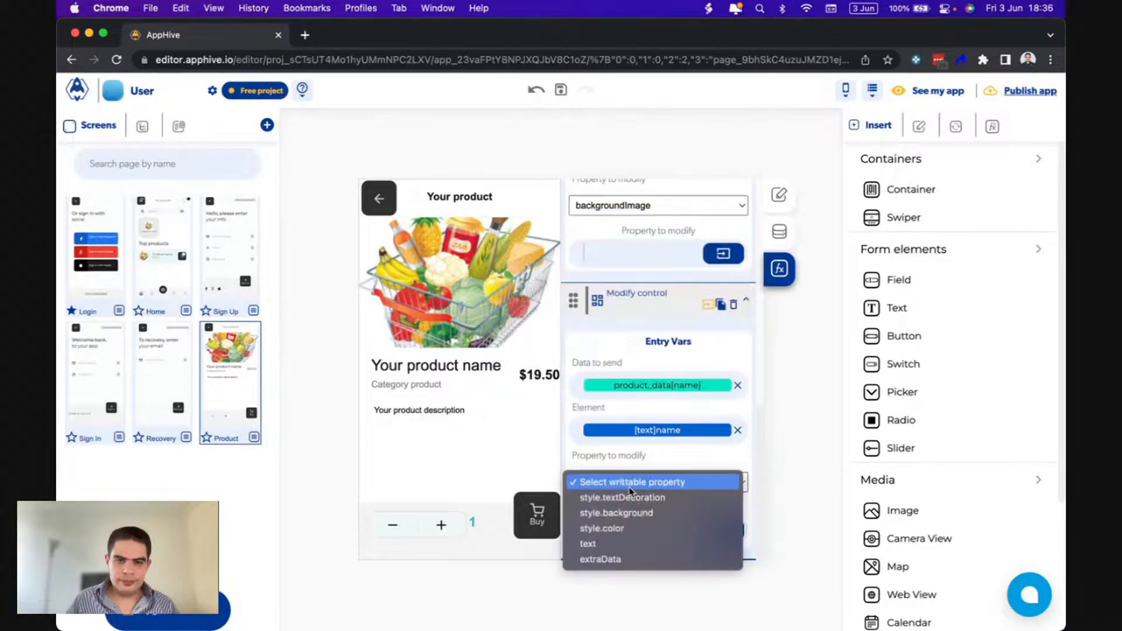
pyautogui.click(590, 543)
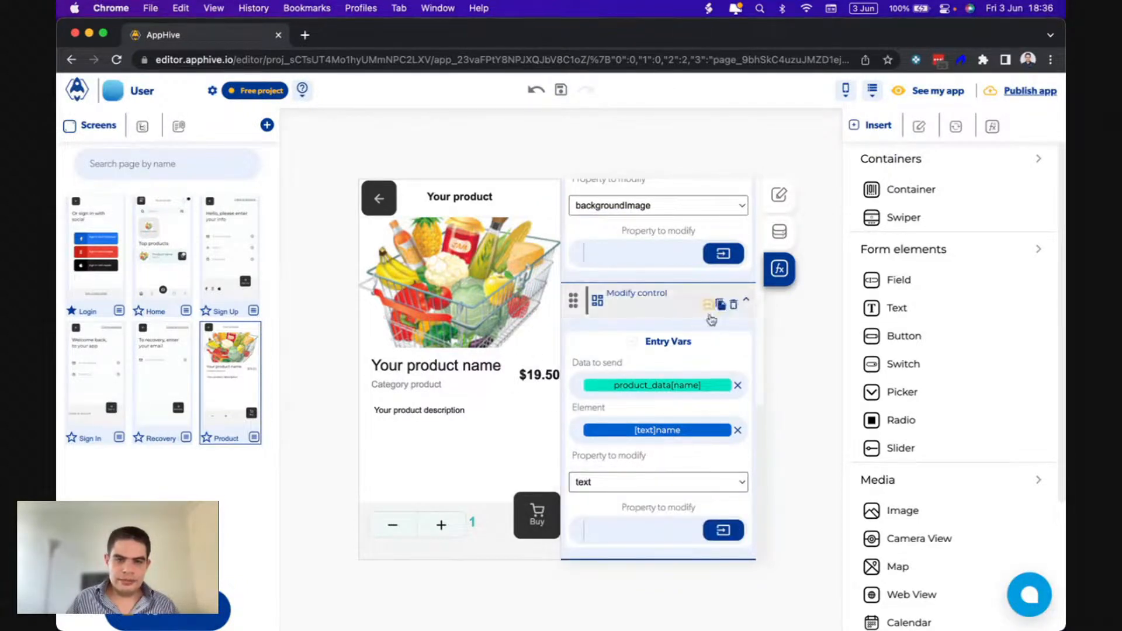
# Duplicate the name control's Modify control function and set the copy's data to send to product_data's category attribute.
pyautogui.scroll(-2, 663, 389)
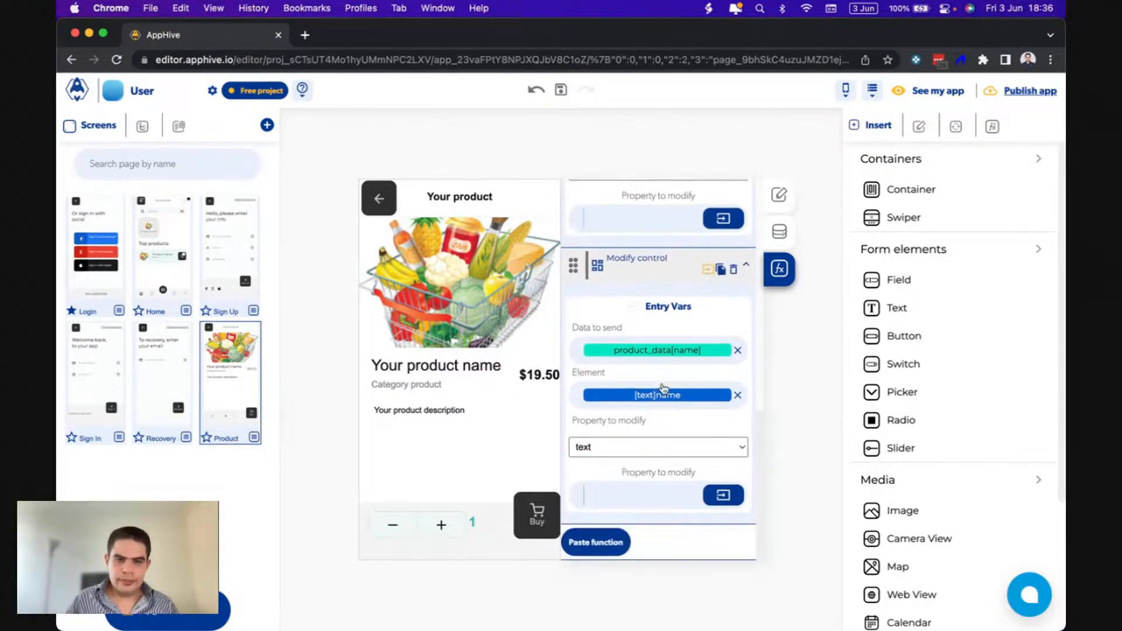
pyautogui.click(586, 542)
pyautogui.scroll(-5, 584, 541)
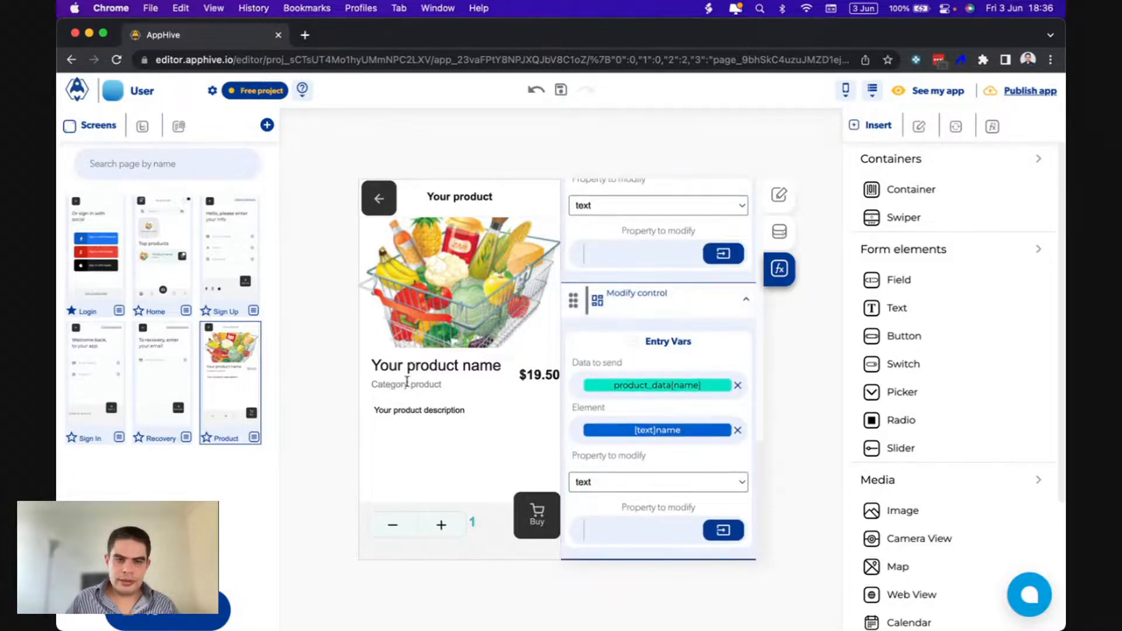
pyautogui.click(685, 387)
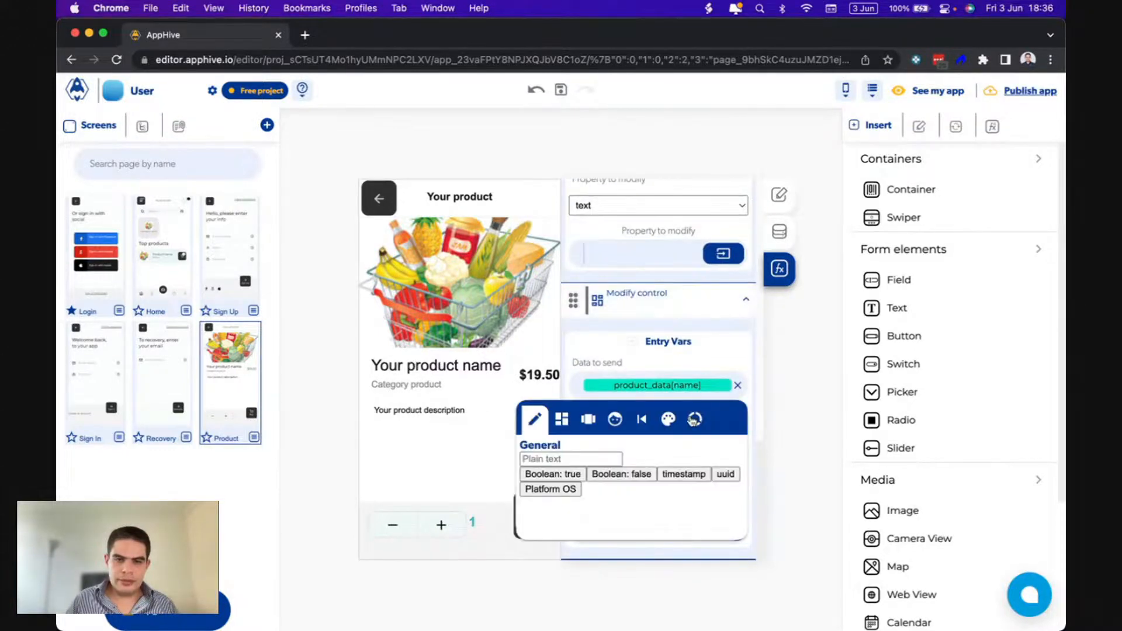
pyautogui.click(696, 420)
pyautogui.doubleClick(570, 533)
pyautogui.write('category')
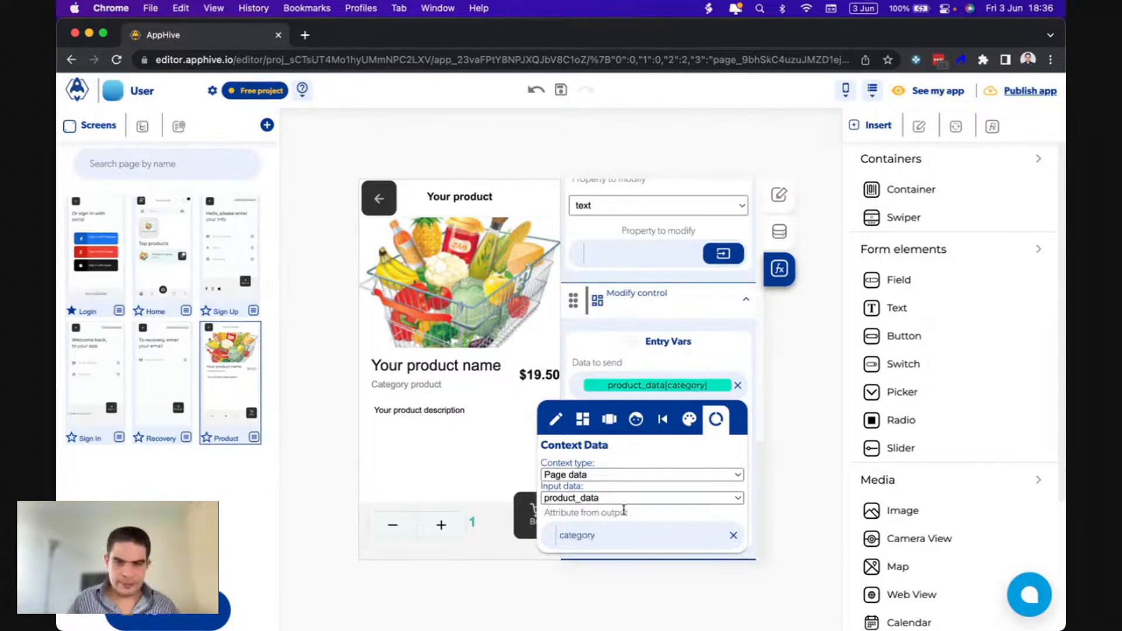
pyautogui.click(676, 353)
# Set the newest Modify control function's element to the category text control and its property to modify to text.
pyautogui.click(657, 431)
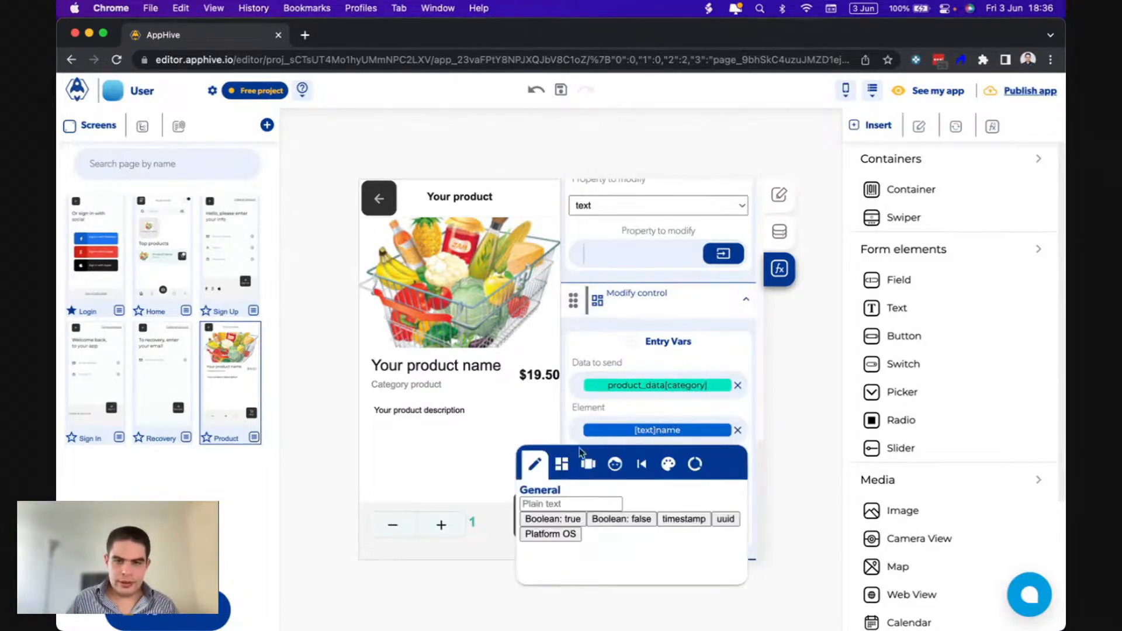
pyautogui.click(576, 466)
pyautogui.click(570, 512)
pyautogui.write('ca')
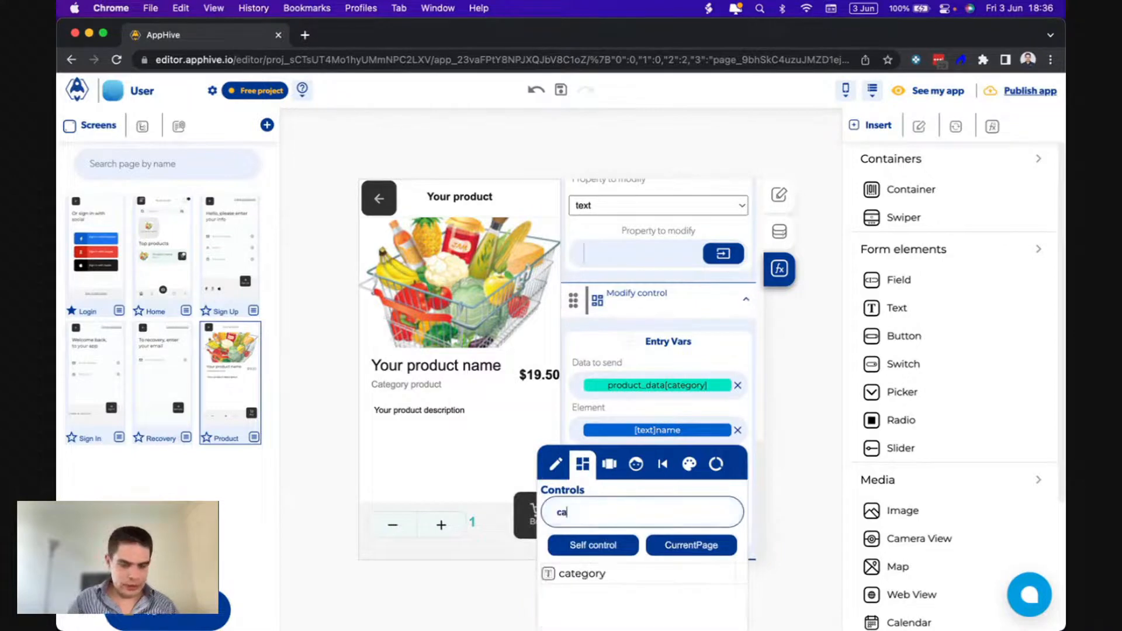
pyautogui.write('teg')
pyautogui.click(592, 575)
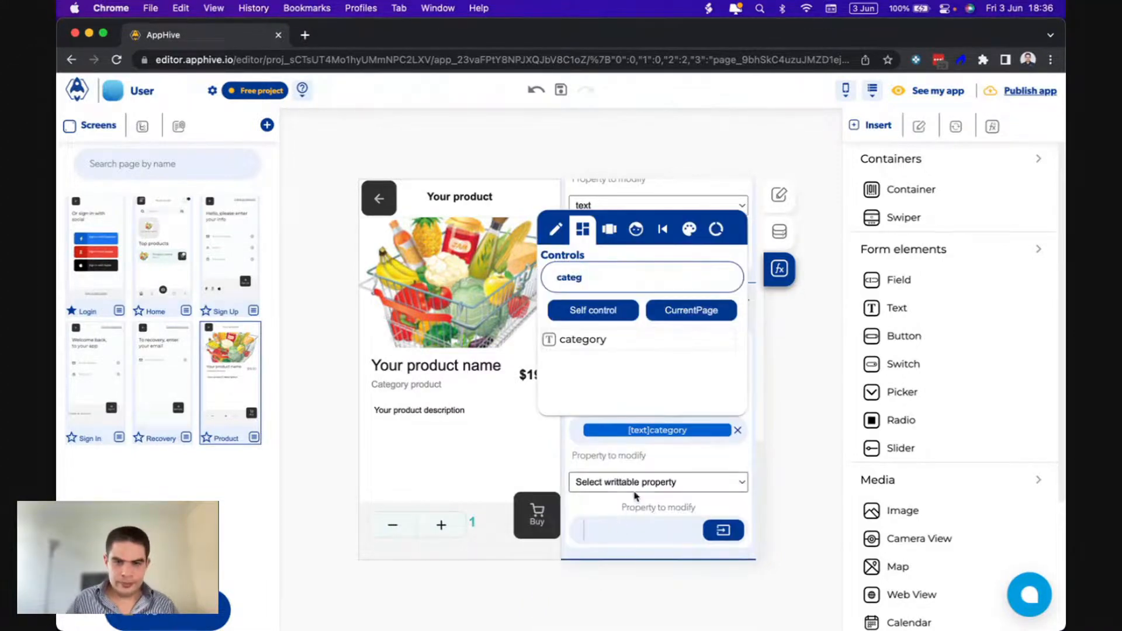
pyautogui.click(629, 485)
pyautogui.click(601, 544)
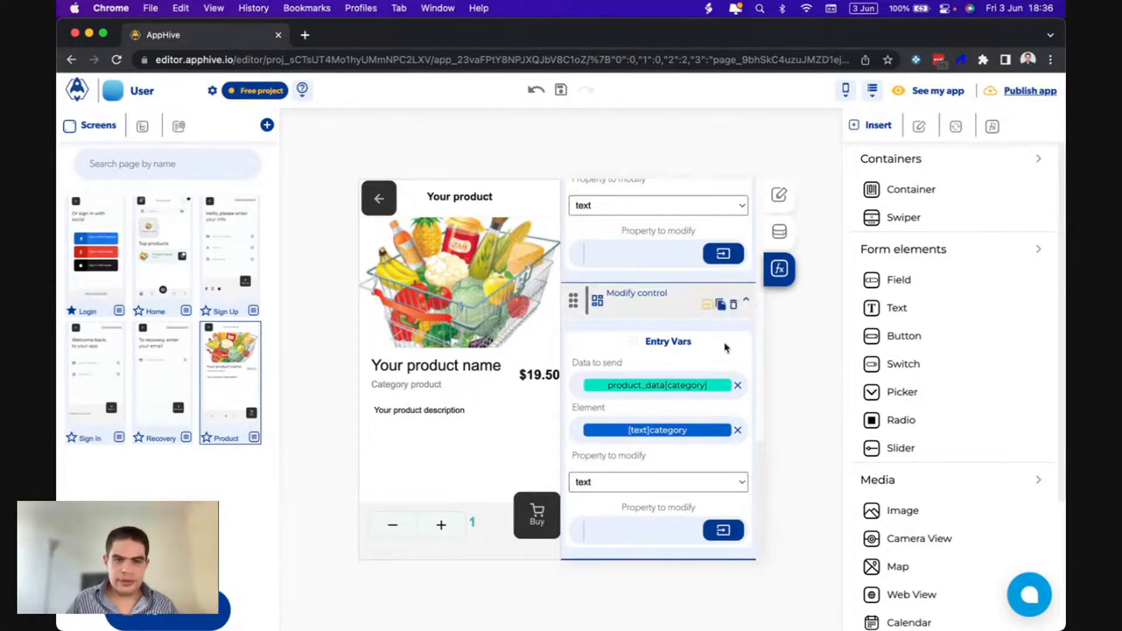
# Duplicate the category control's Modify control function and set the copy's data to send to product_data's price attribute.
pyautogui.click(721, 303)
pyautogui.scroll(-1, 643, 497)
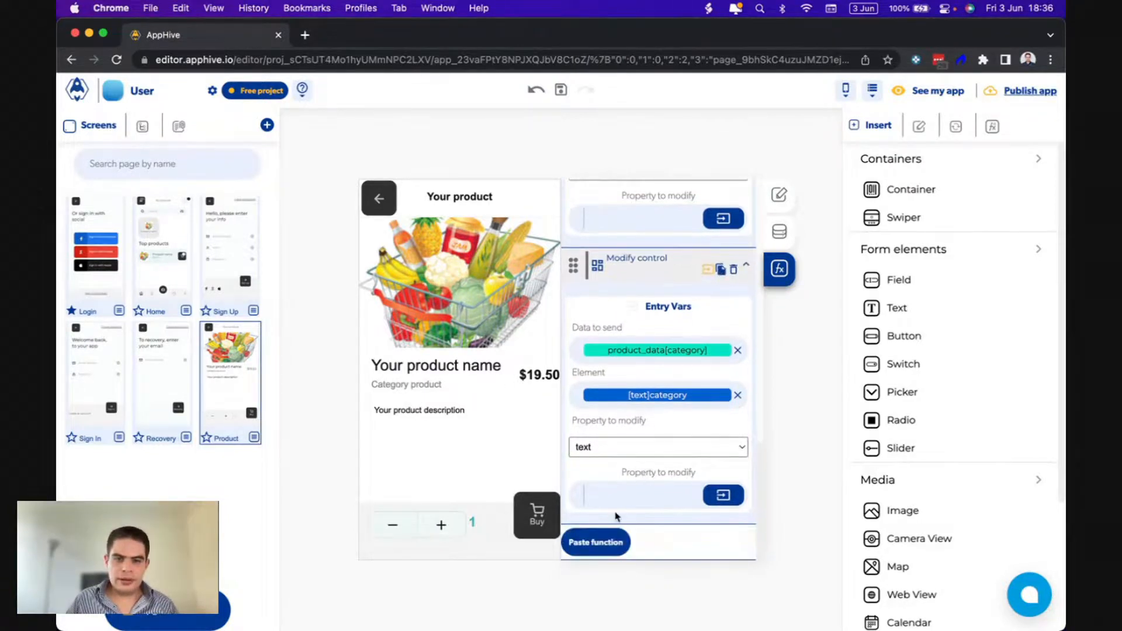
pyautogui.click(597, 542)
pyautogui.scroll(-4, 596, 542)
pyautogui.click(703, 383)
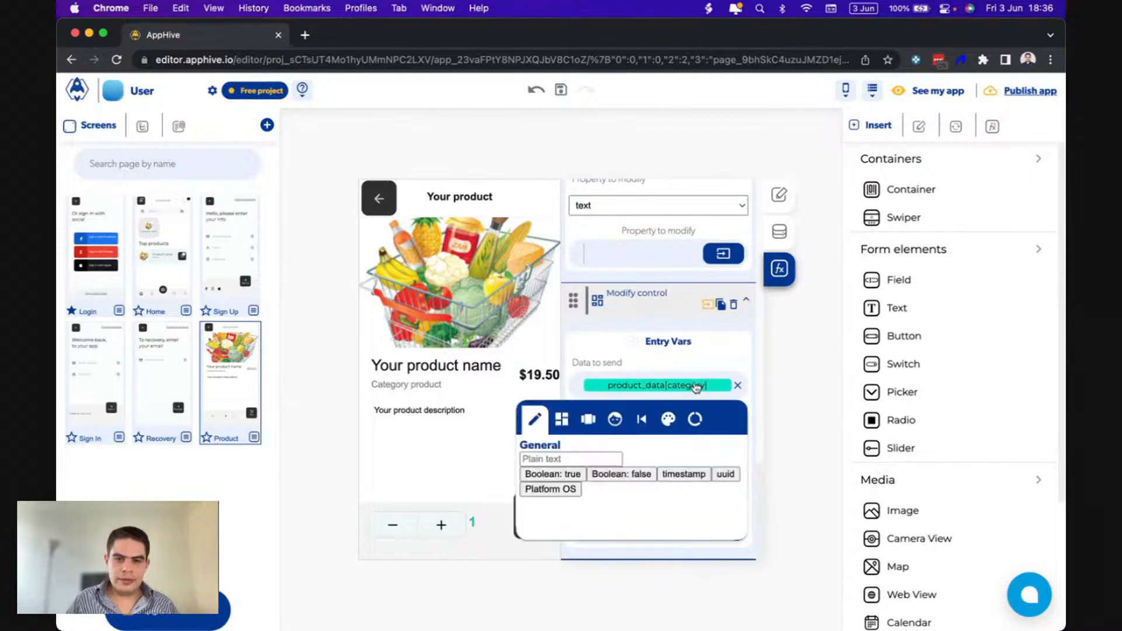
pyautogui.click(698, 419)
pyautogui.doubleClick(571, 534)
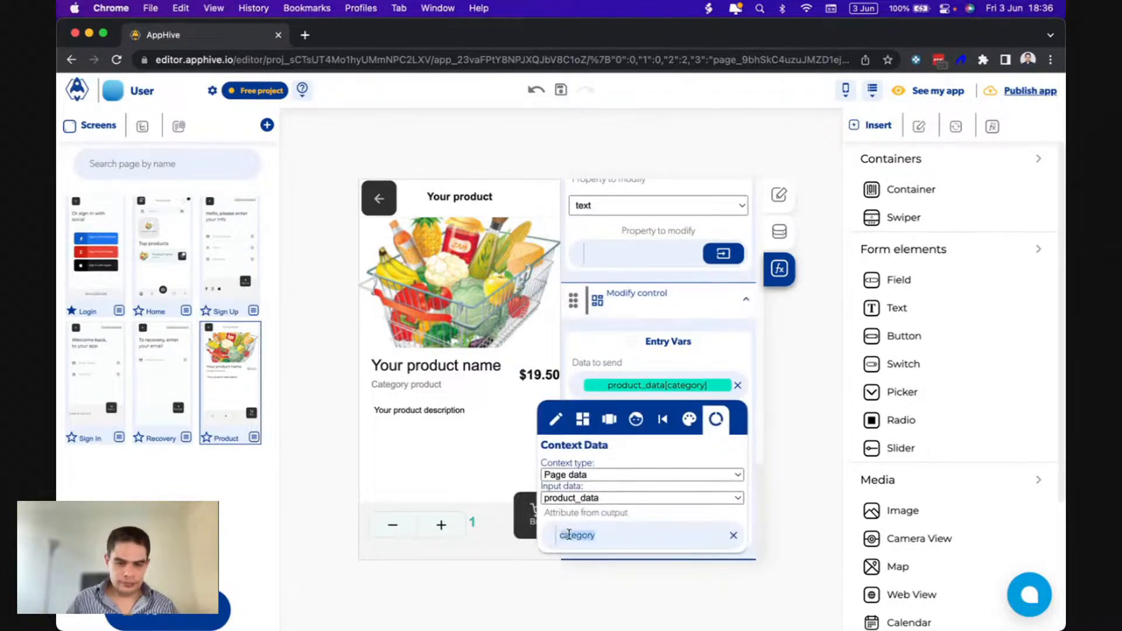
pyautogui.write('price')
pyautogui.click(634, 387)
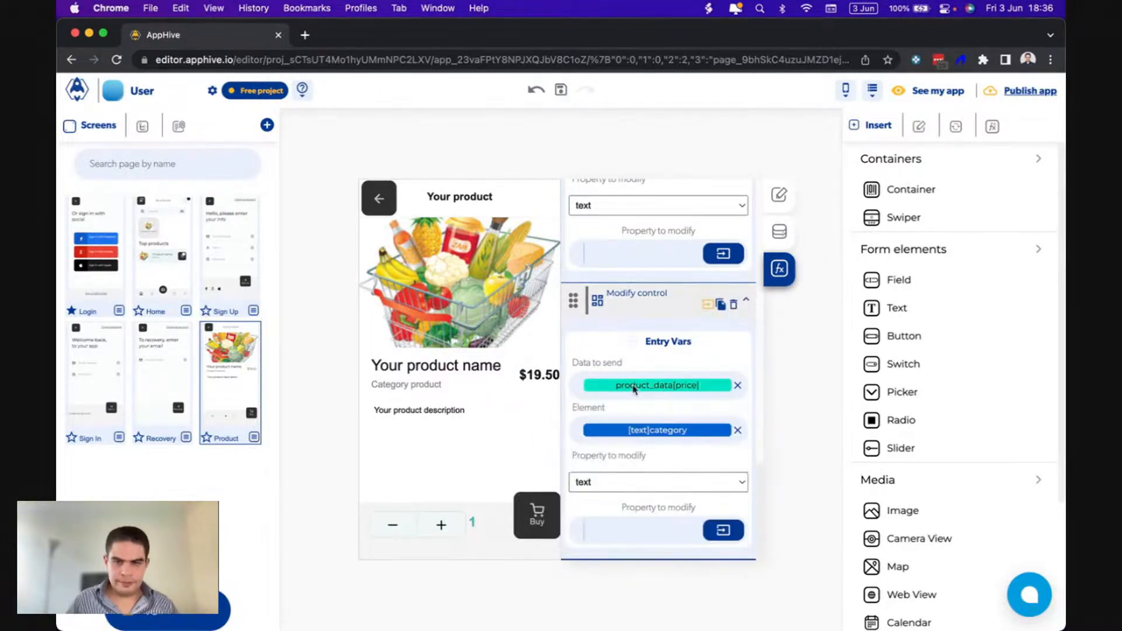
# Set the duplicated function's element to the price text control and its property to modify to text.
pyautogui.click(623, 432)
pyautogui.click(566, 469)
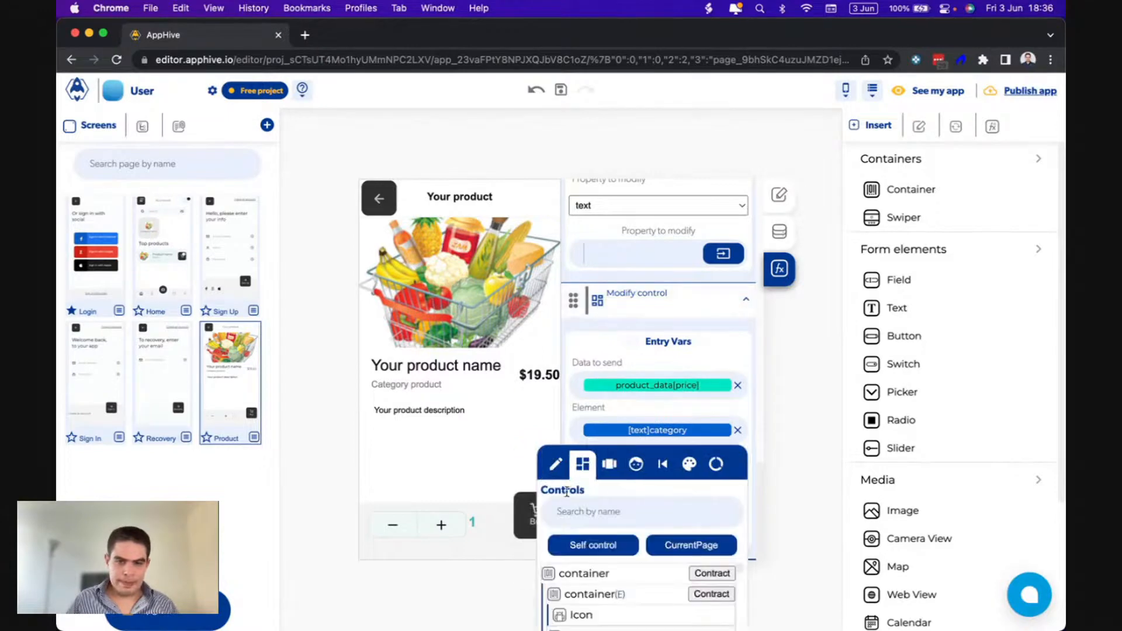
pyautogui.click(569, 515)
pyautogui.write('pric')
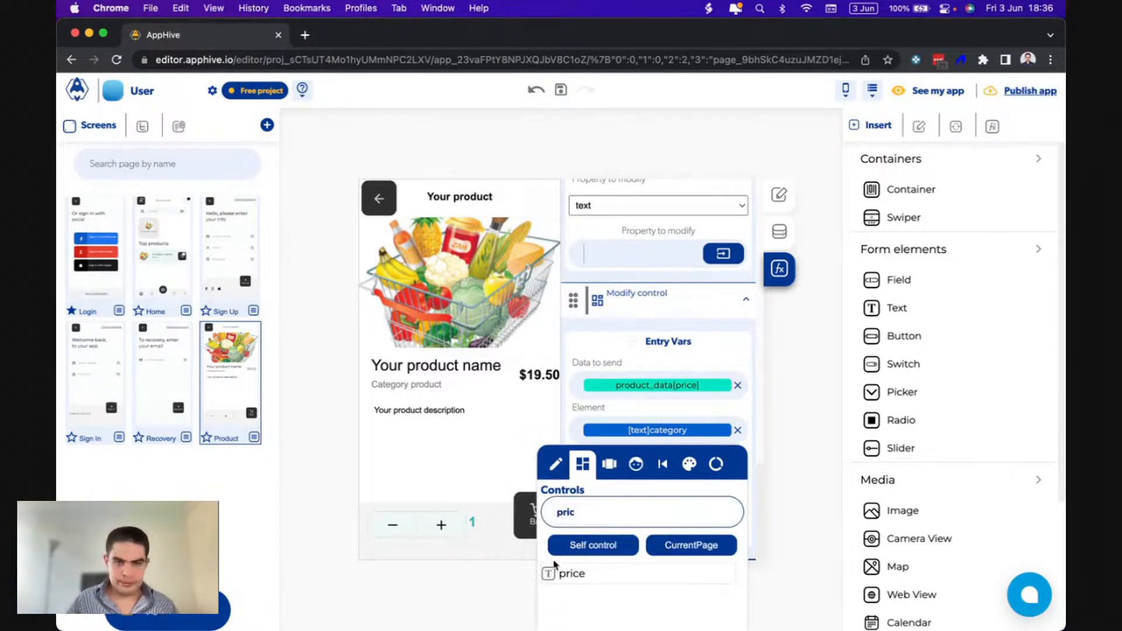
pyautogui.click(570, 573)
pyautogui.click(608, 482)
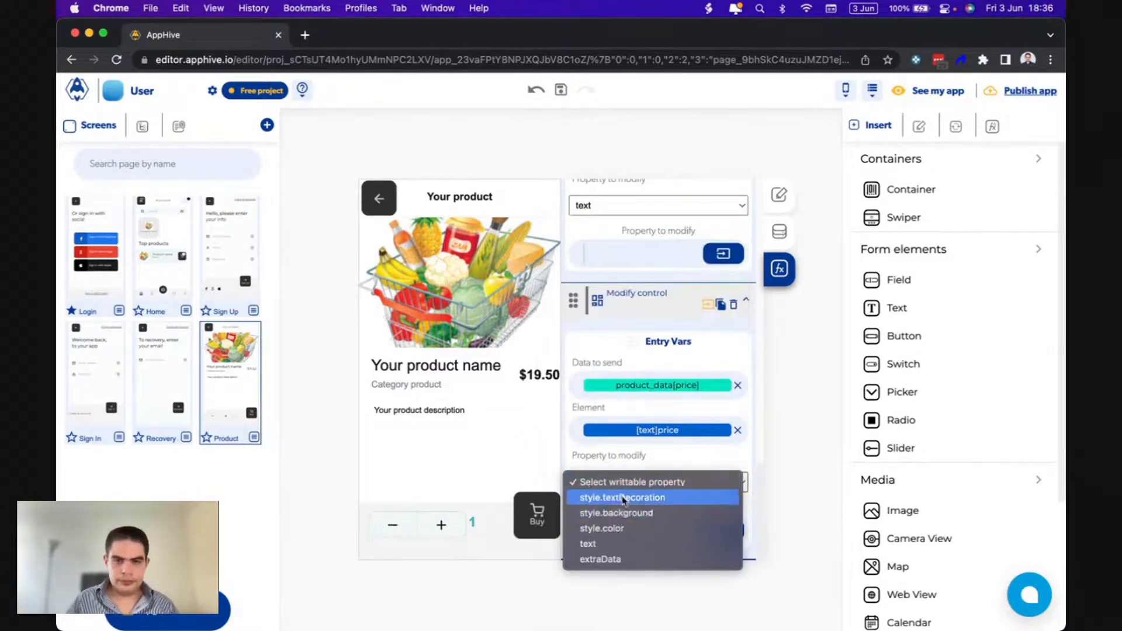
pyautogui.click(604, 543)
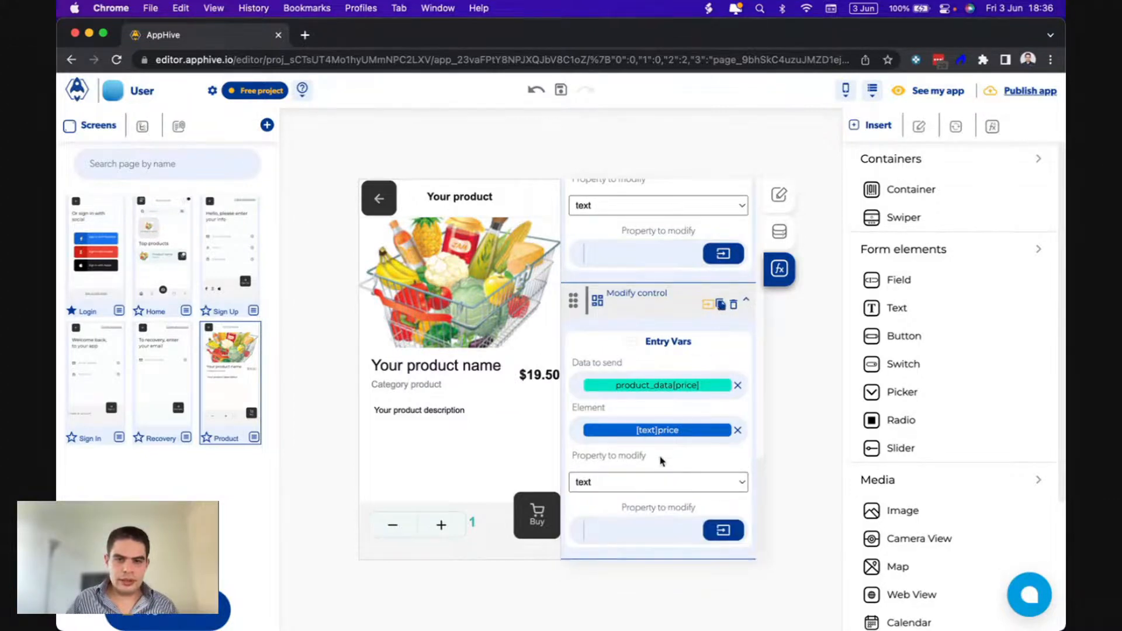
# Paste another Modify control function below the price one and set its data to send to product_data's description attribute.
pyautogui.scroll(-1, 662, 462)
pyautogui.click(598, 542)
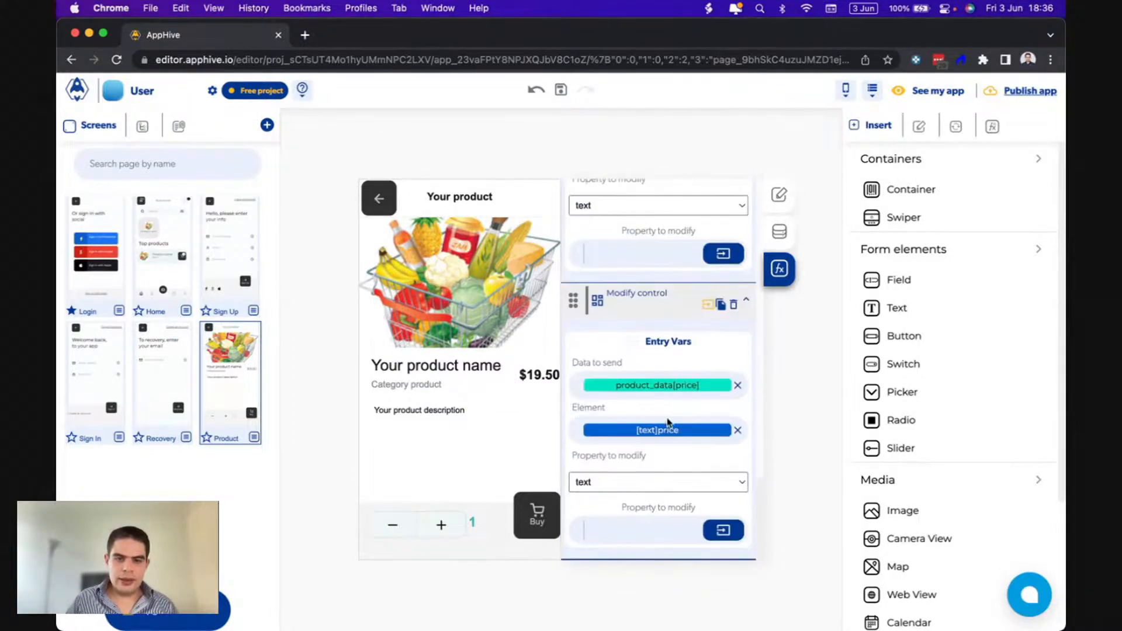
pyautogui.click(690, 387)
pyautogui.click(715, 419)
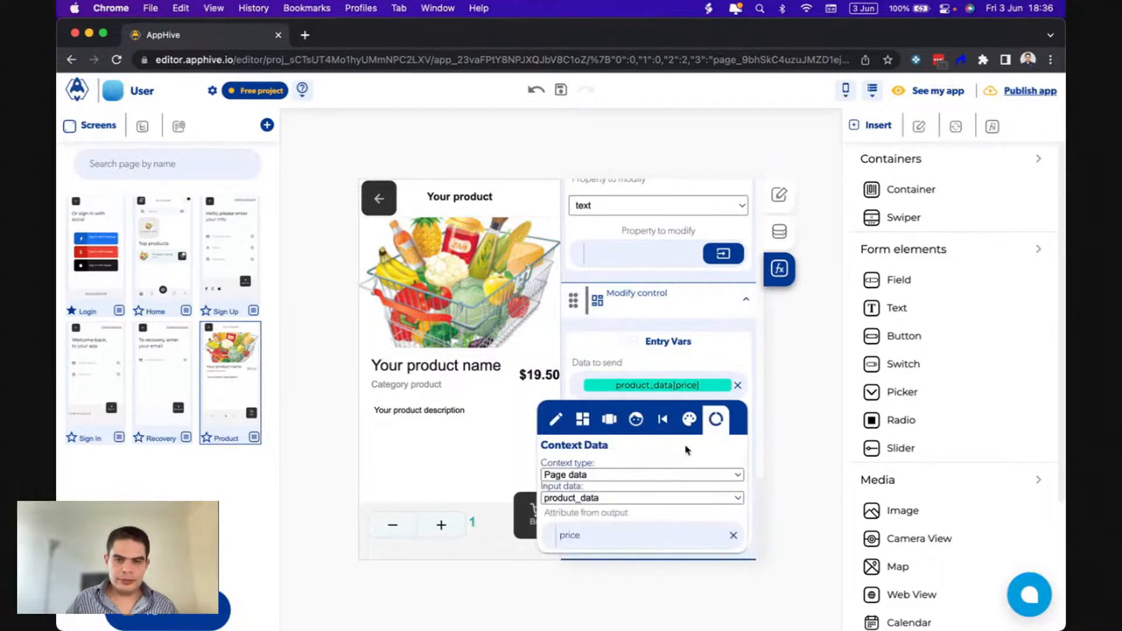
pyautogui.doubleClick(572, 534)
pyautogui.write('da')
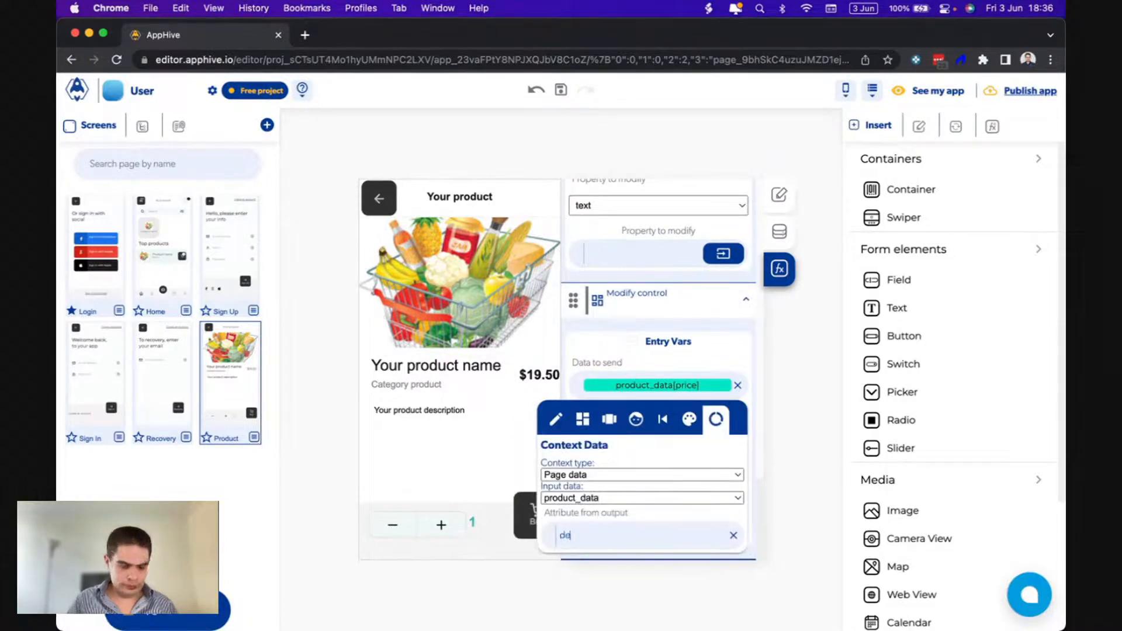
pyautogui.click(634, 359)
# Set the pasted function's element to the description text control and its property to modify to text.
pyautogui.click(619, 436)
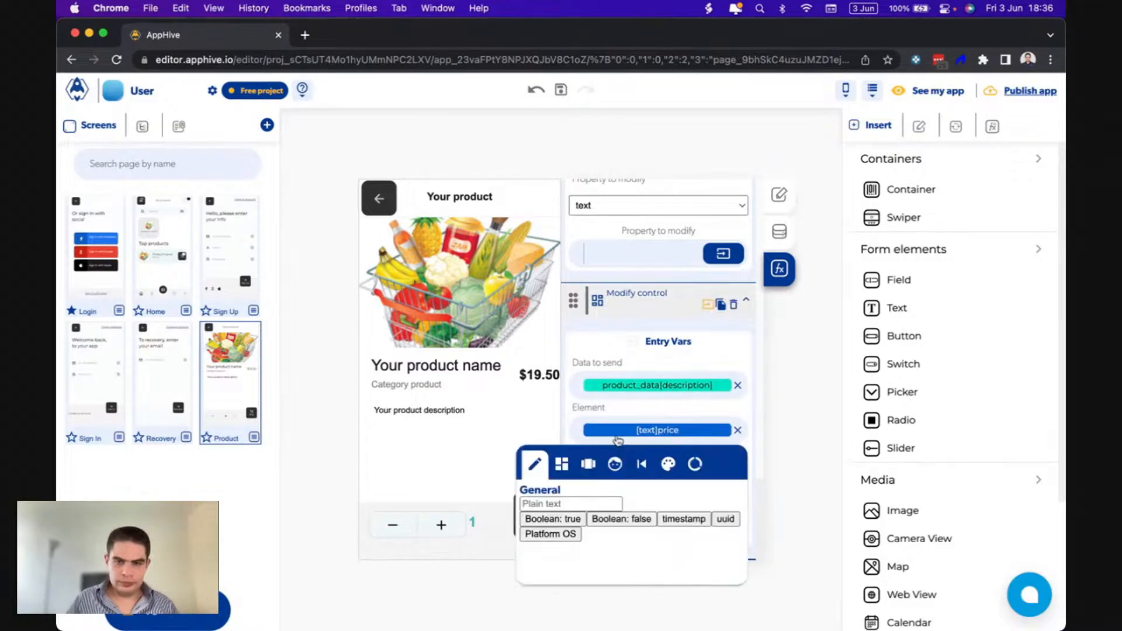
pyautogui.click(583, 464)
pyautogui.write('des')
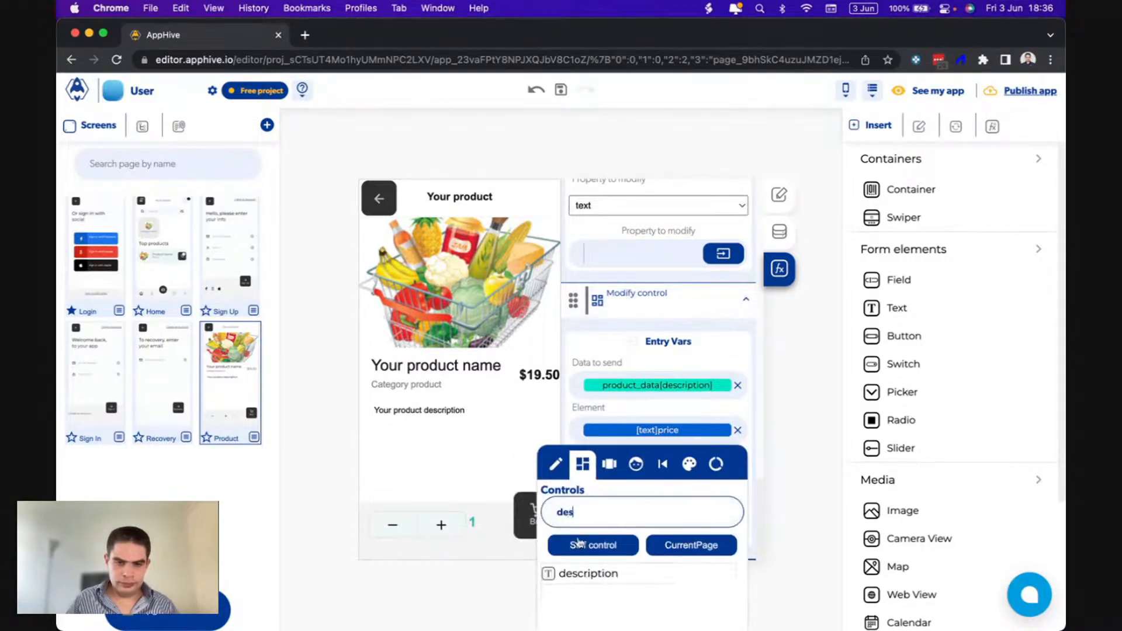
pyautogui.click(581, 573)
pyautogui.click(609, 484)
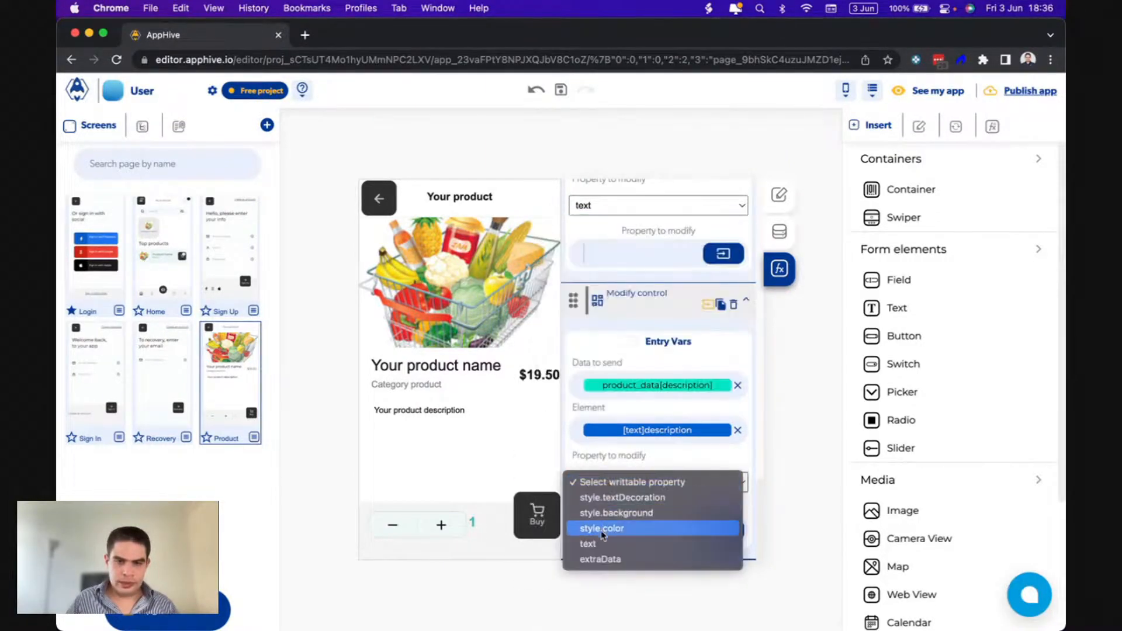
pyautogui.click(590, 544)
pyautogui.scroll(5, 618, 415)
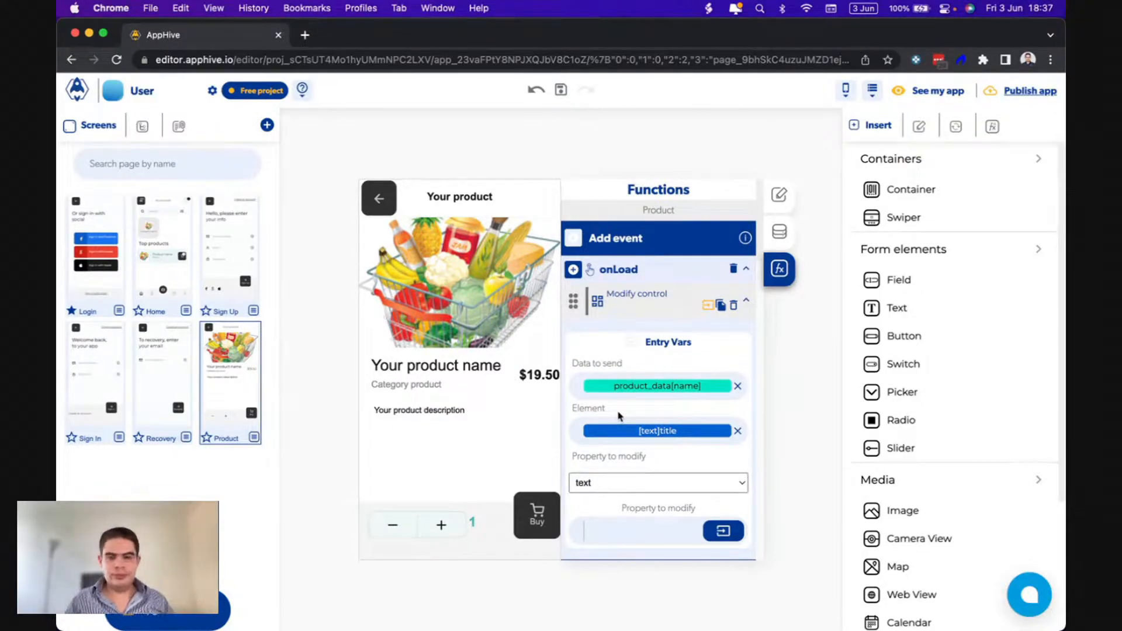
# Look at the running app's product list in QuickTime Player, then return to Chrome and open the Home screen.
pyautogui.moveTo(673, 628)
pyautogui.click(719, 600)
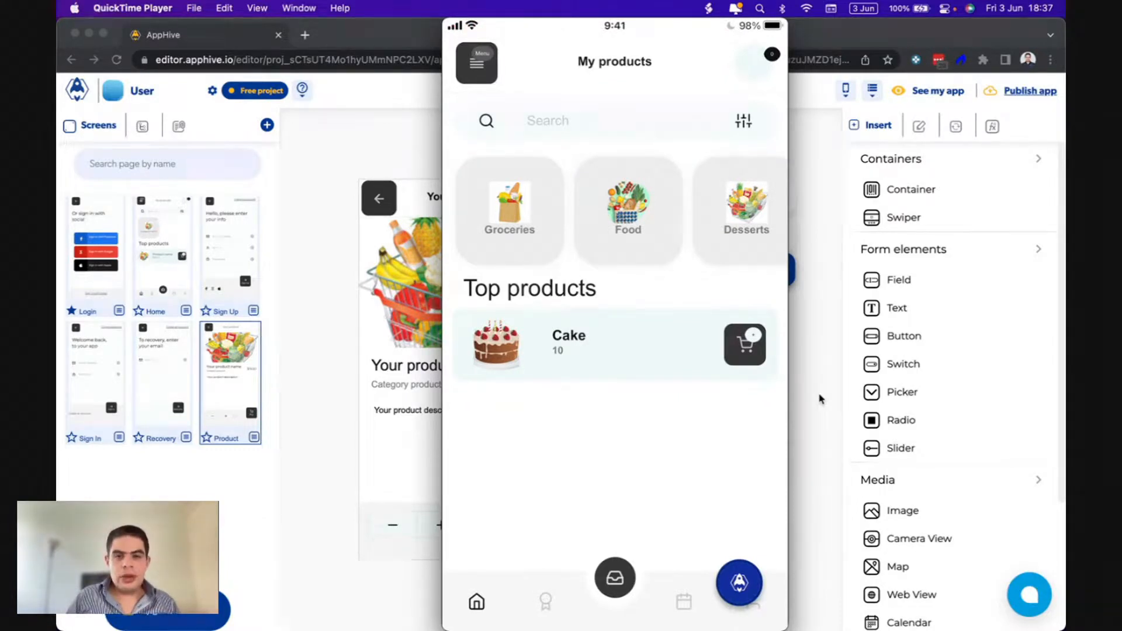
pyautogui.press('super+Tab')
pyautogui.click(174, 259)
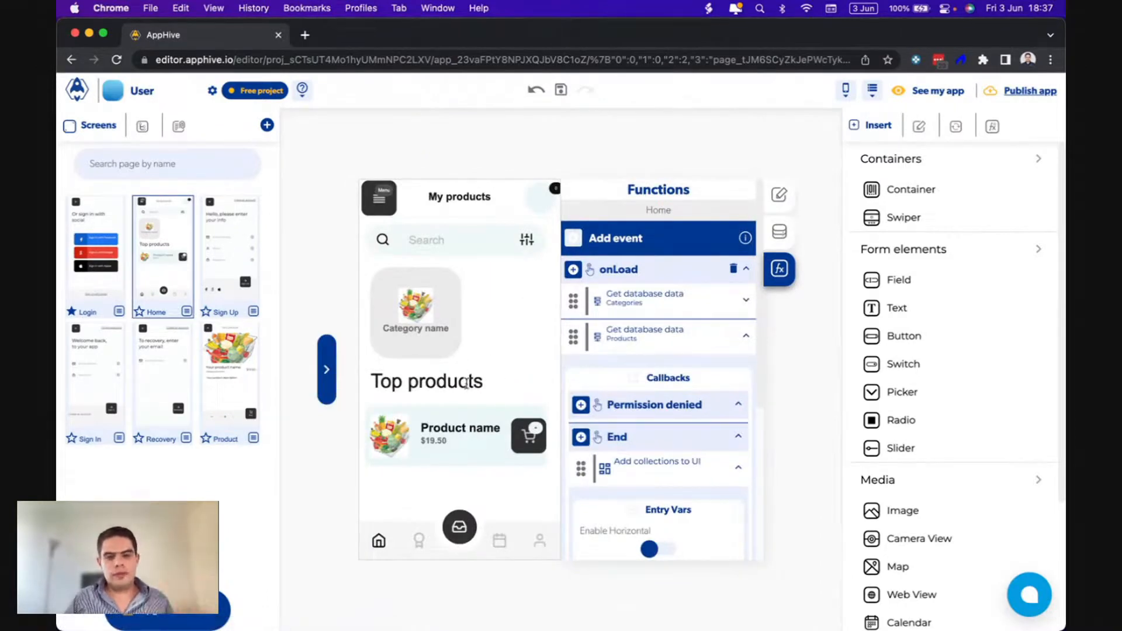
pyautogui.click(232, 361)
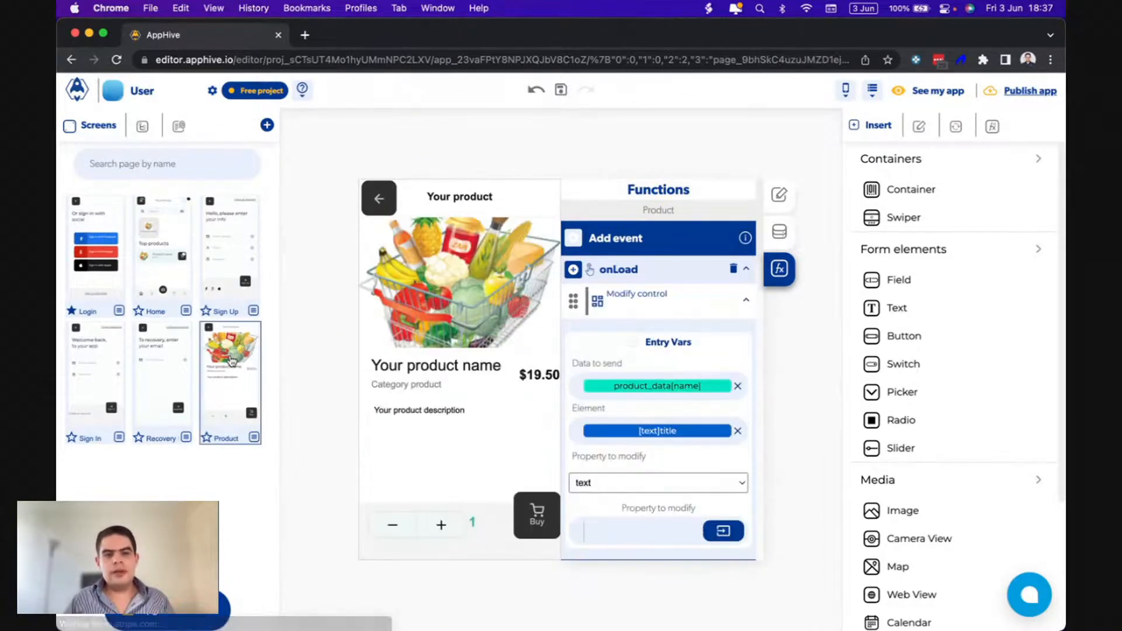
pyautogui.click(168, 279)
# Open the Cloud database editor and view the records of the Products collection.
pyautogui.click(867, 96)
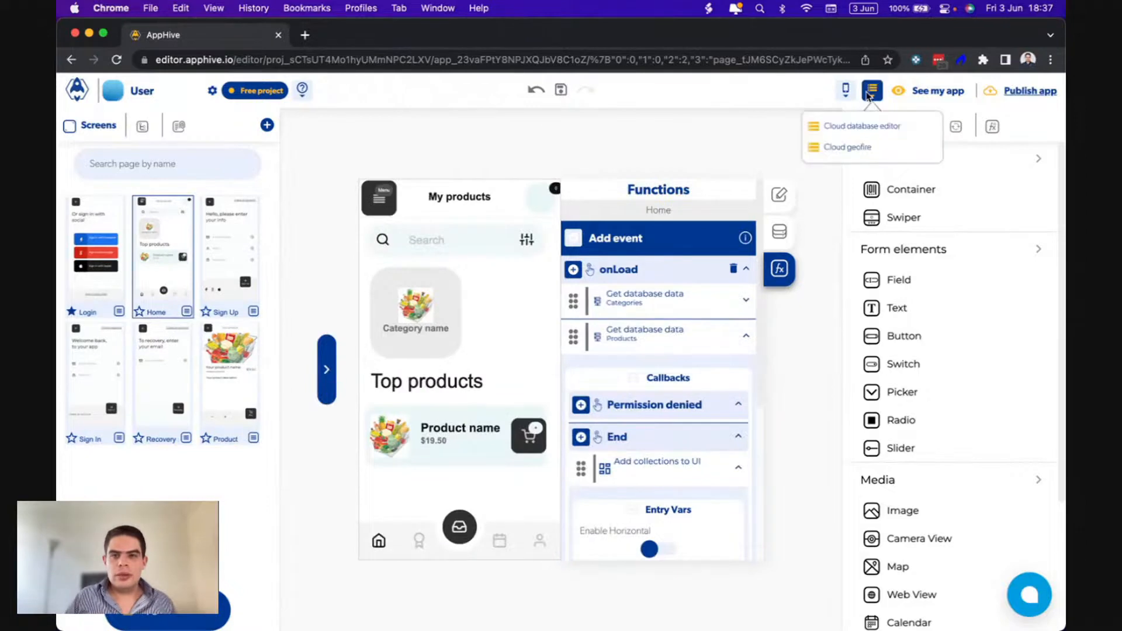
pyautogui.click(861, 121)
pyautogui.click(212, 252)
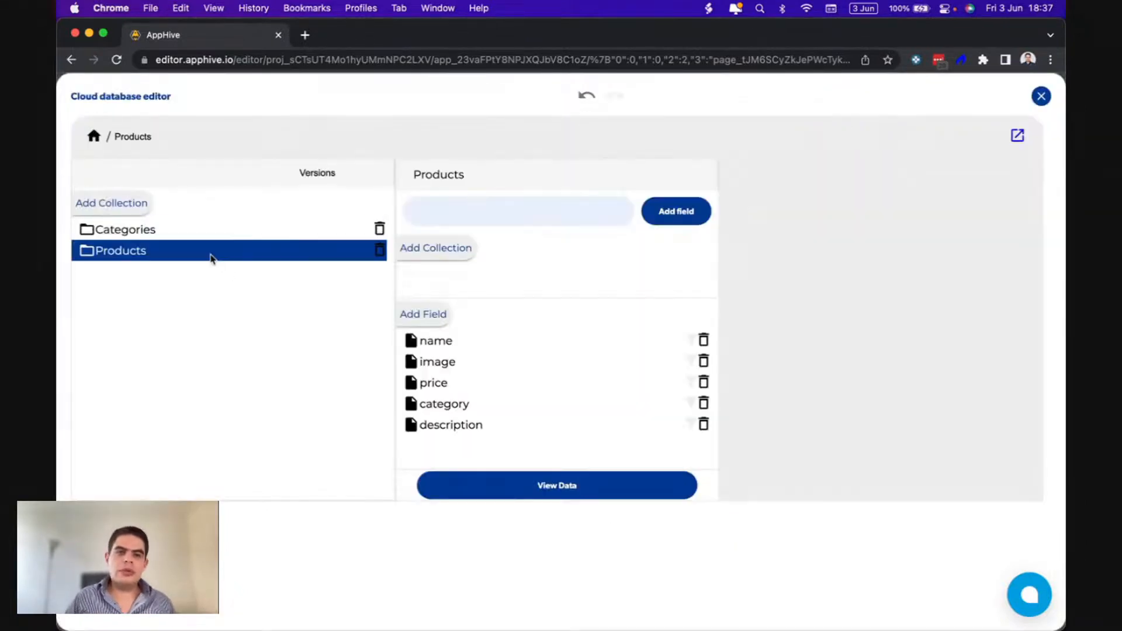
pyautogui.click(437, 481)
pyautogui.scroll(-4, 437, 481)
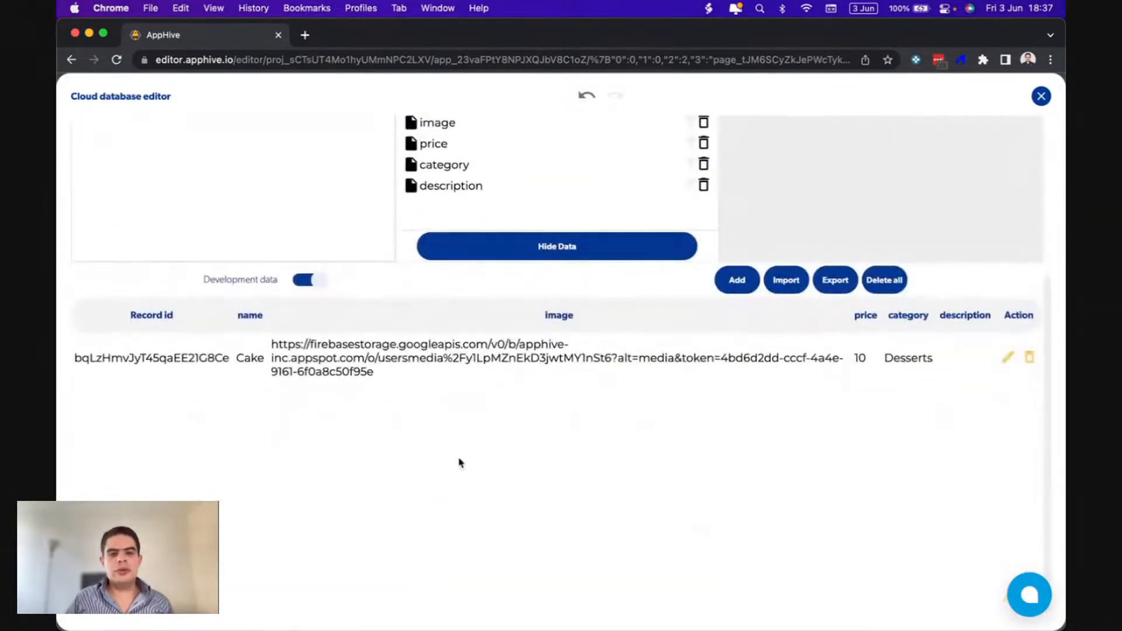
# Start a new record in the Products collection with the name "Ice cream".
pyautogui.click(739, 282)
pyautogui.click(261, 450)
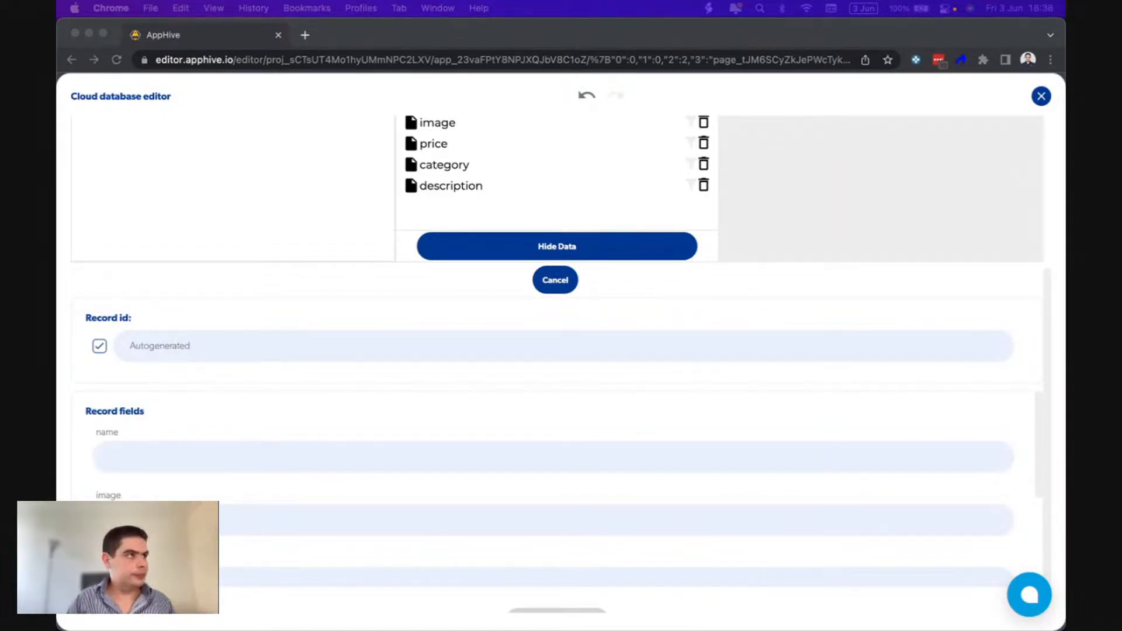
pyautogui.click(130, 454)
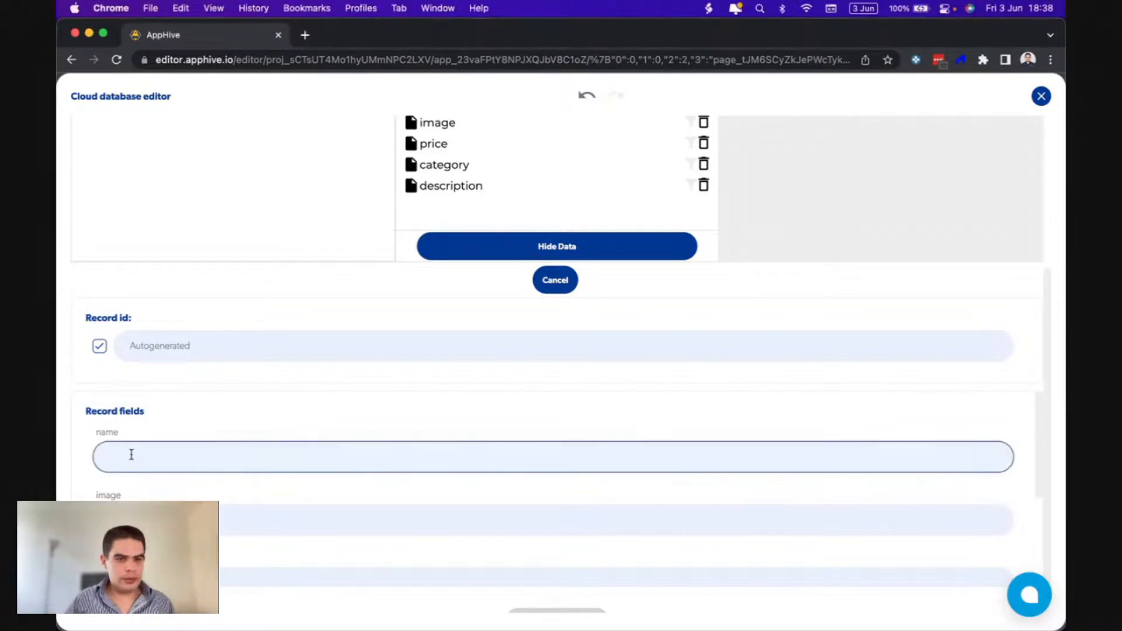
pyautogui.write('Ice c')
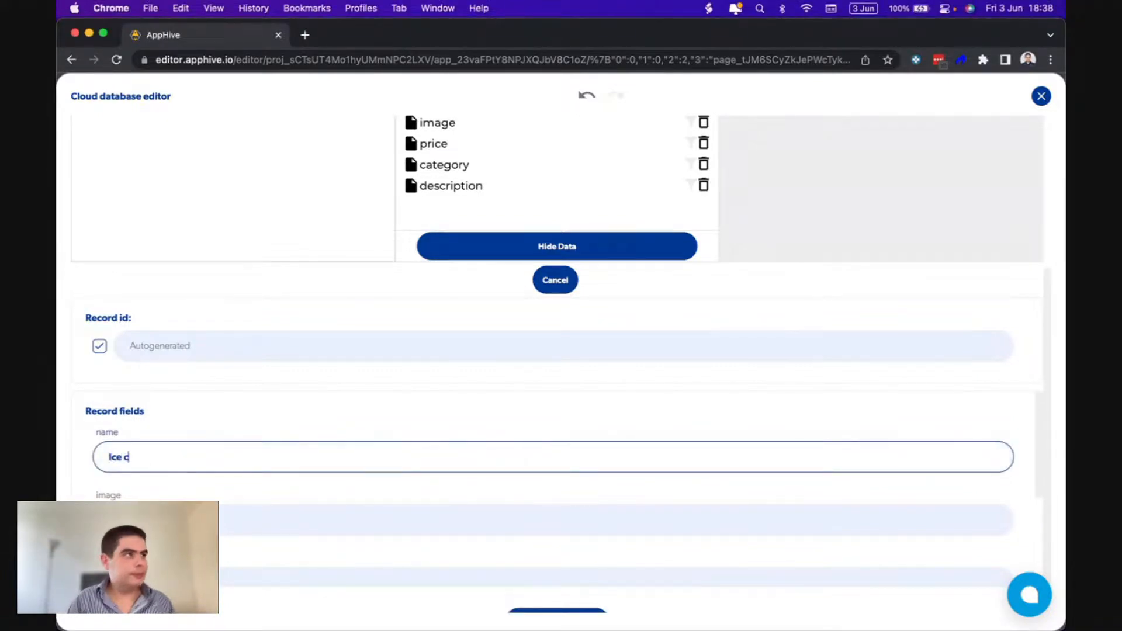
pyautogui.write('ream')
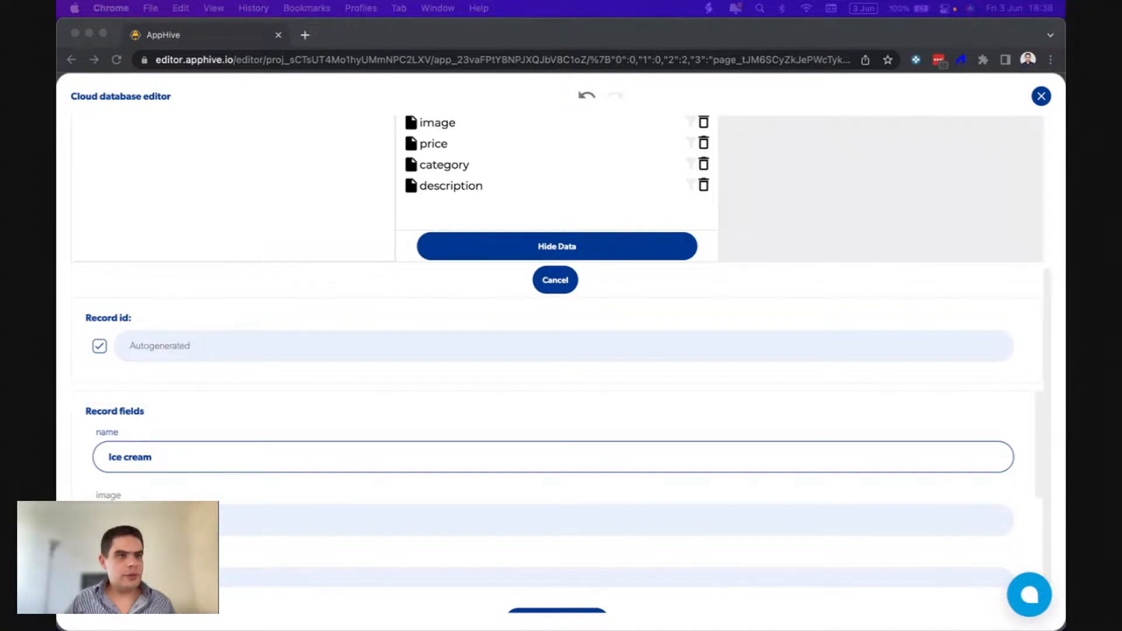
# Set the new Ice cream record's price to 20 and its category to "Desserts".
pyautogui.click(692, 324)
pyautogui.scroll(-3, 604, 457)
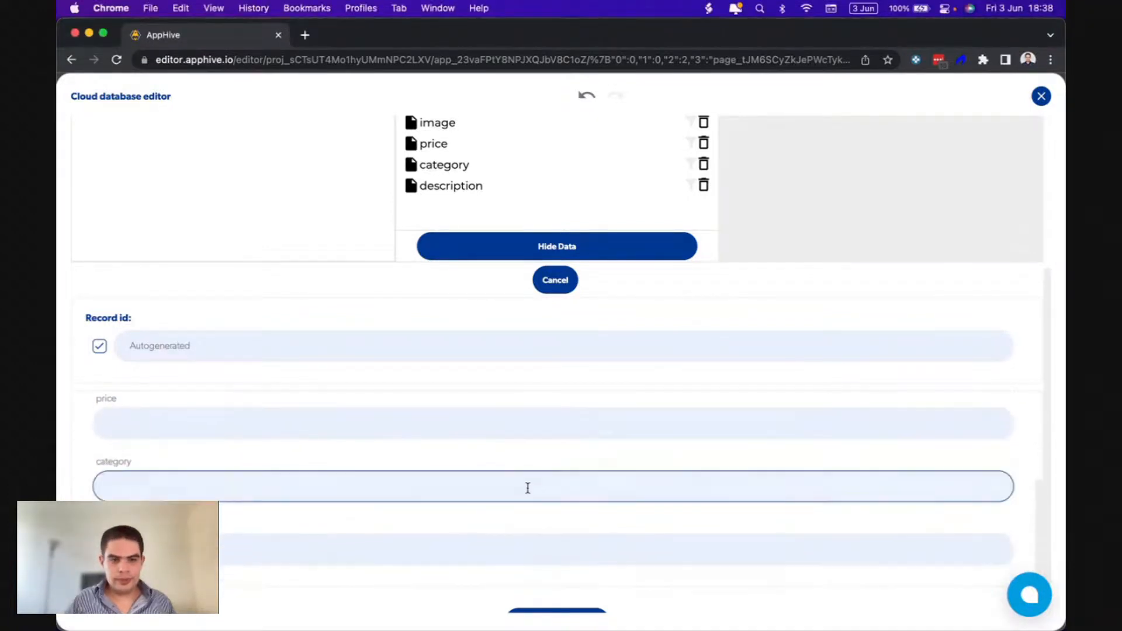
pyautogui.scroll(3, 493, 421)
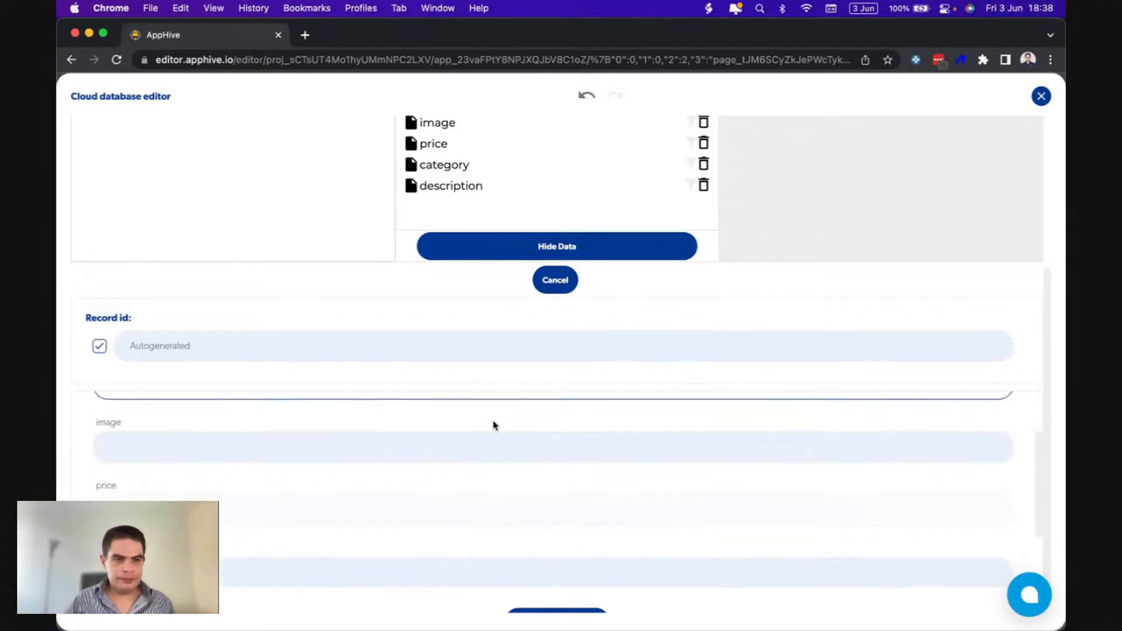
pyautogui.click(486, 444)
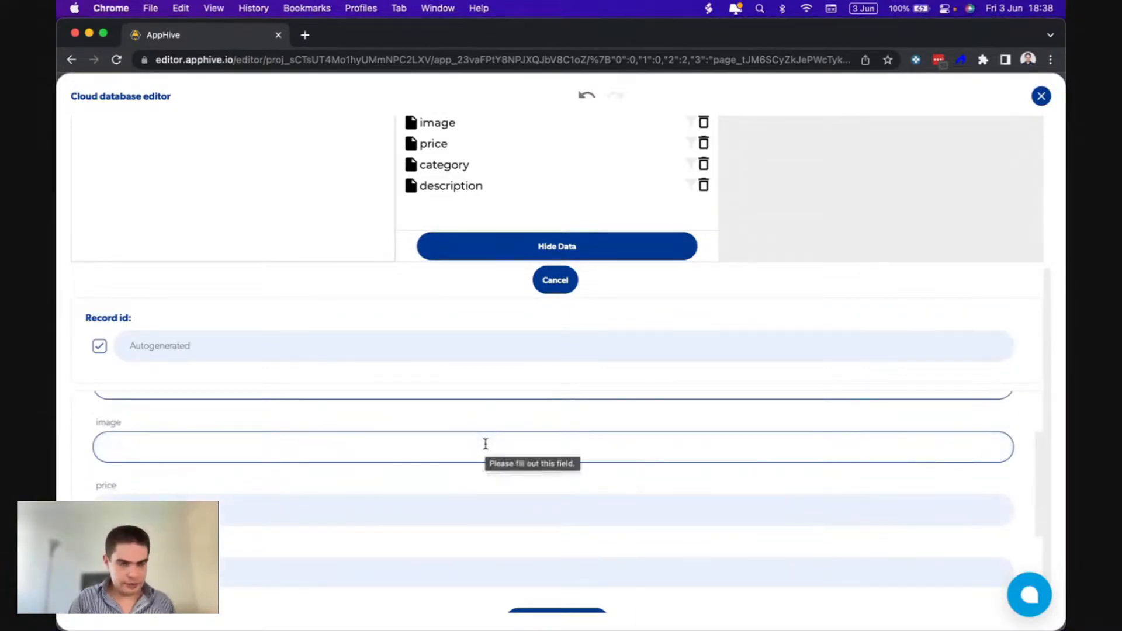
pyautogui.click(451, 500)
pyautogui.write('20')
pyautogui.scroll(-2, 450, 493)
pyautogui.click(416, 488)
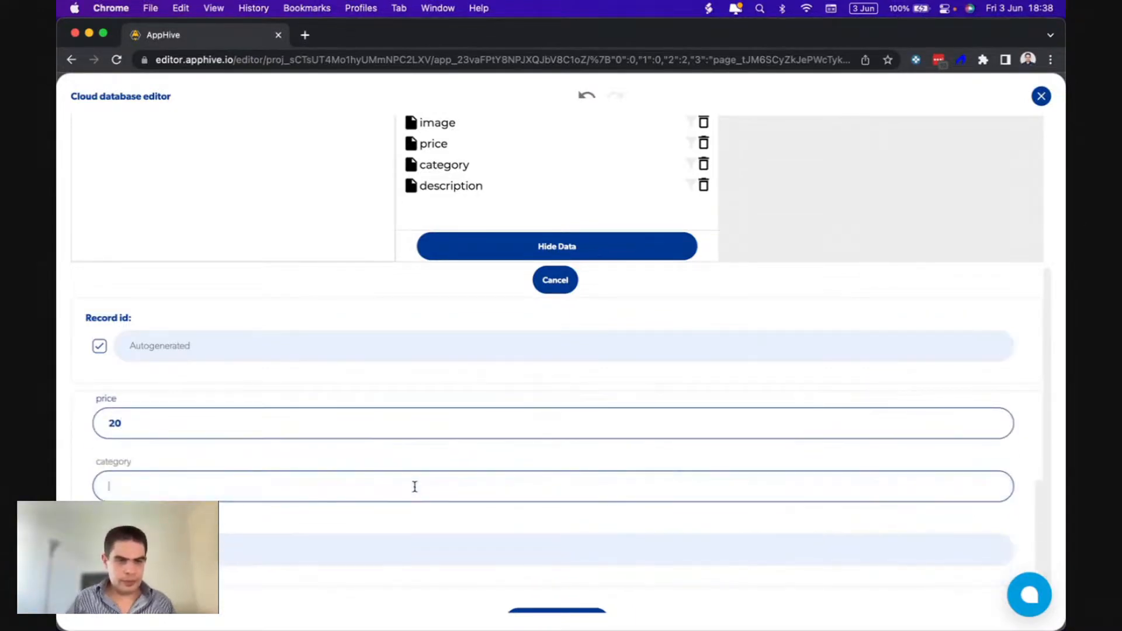
pyautogui.write('Desserts')
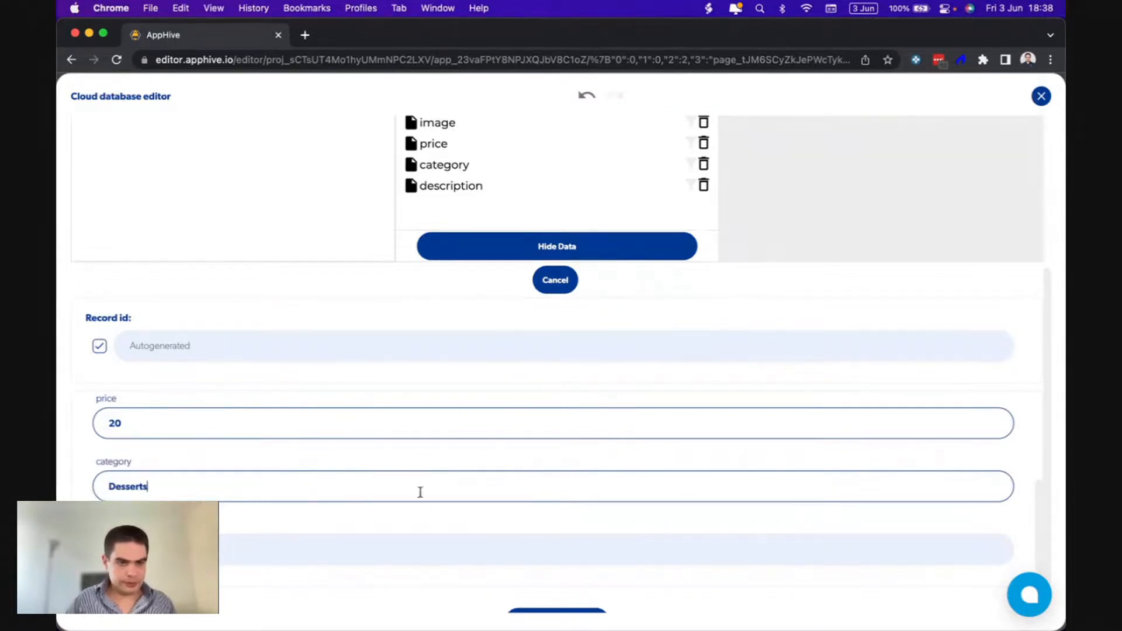
# Set the record's description to "Delicious ice cream" with the spelling corrected, save the record and close the database editor.
pyautogui.scroll(-2, 422, 502)
pyautogui.click(338, 503)
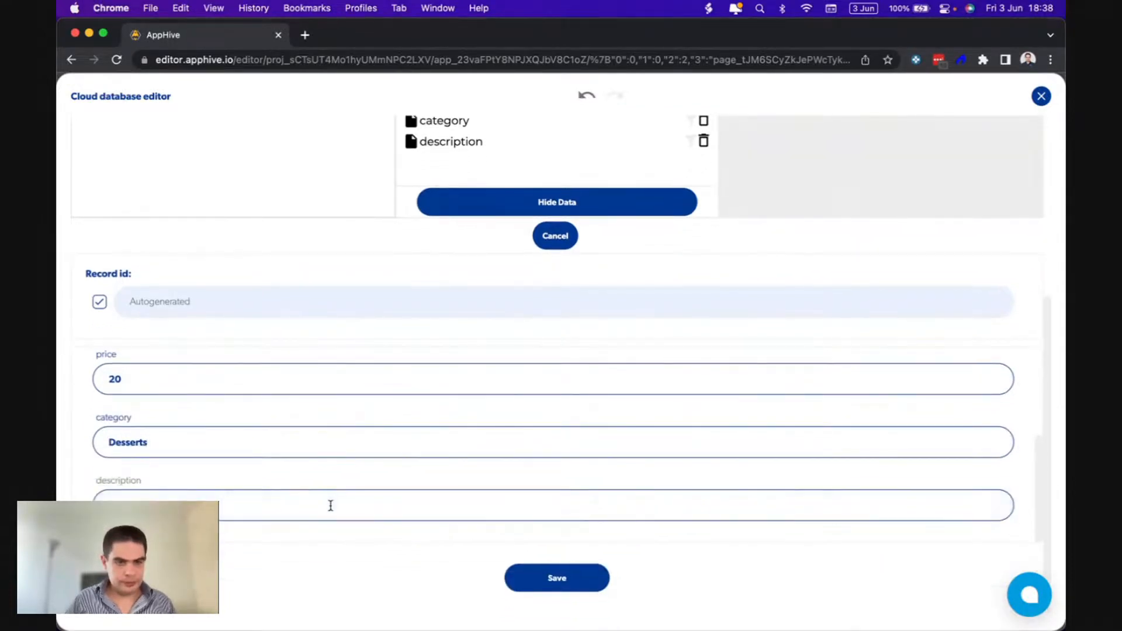
pyautogui.write('Wi')
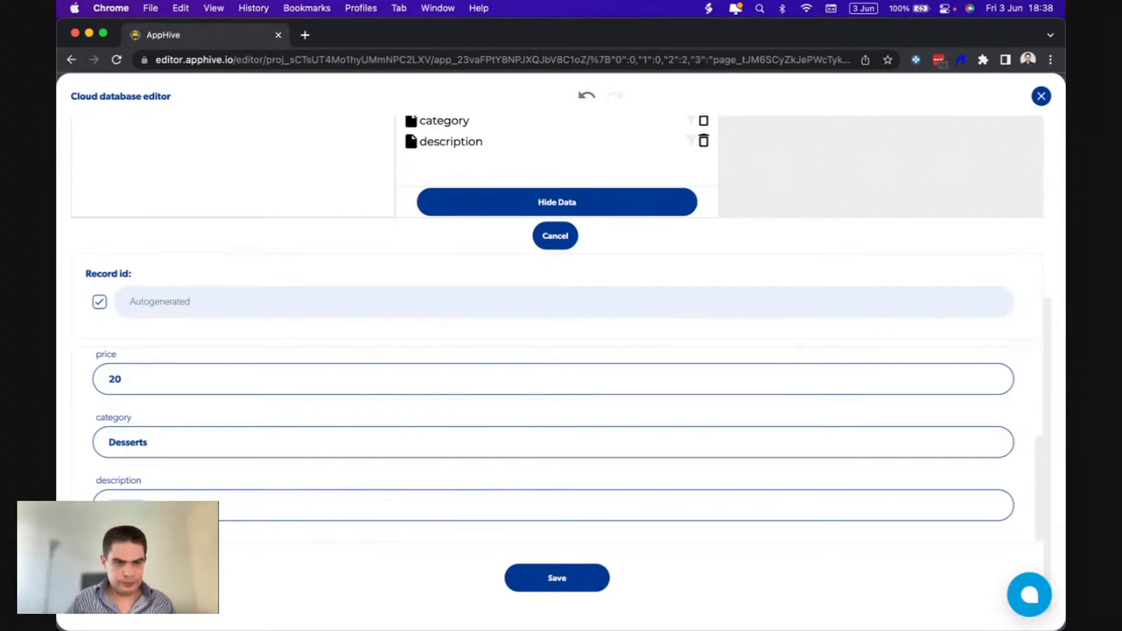
pyautogui.rightClick(134, 505)
pyautogui.click(120, 504)
pyautogui.rightClick(120, 504)
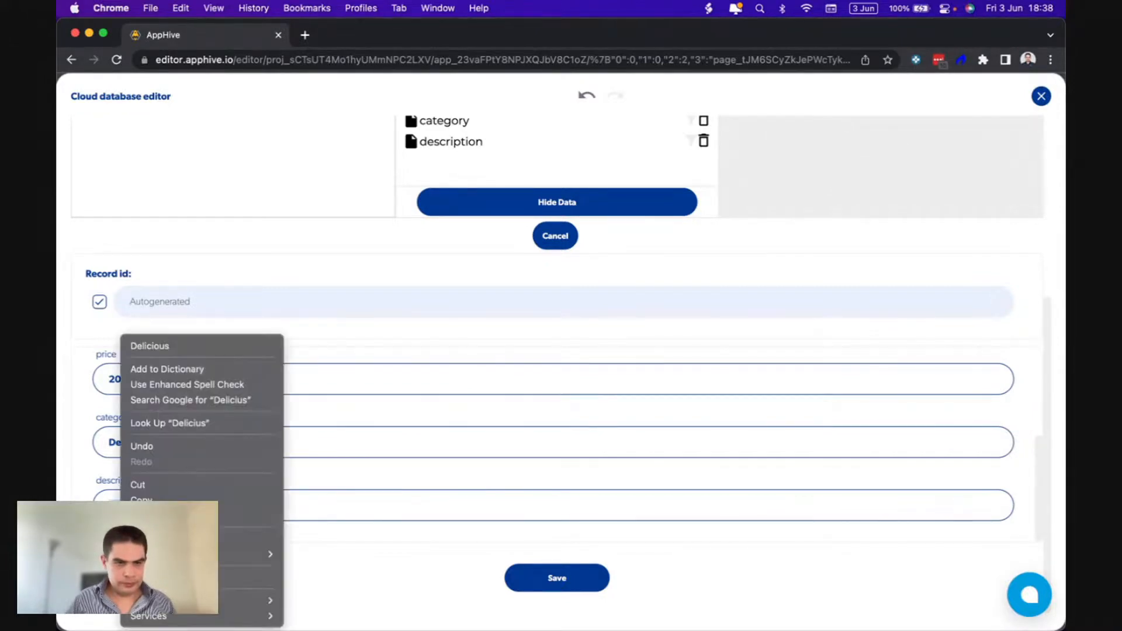
pyautogui.click(163, 349)
pyautogui.click(583, 582)
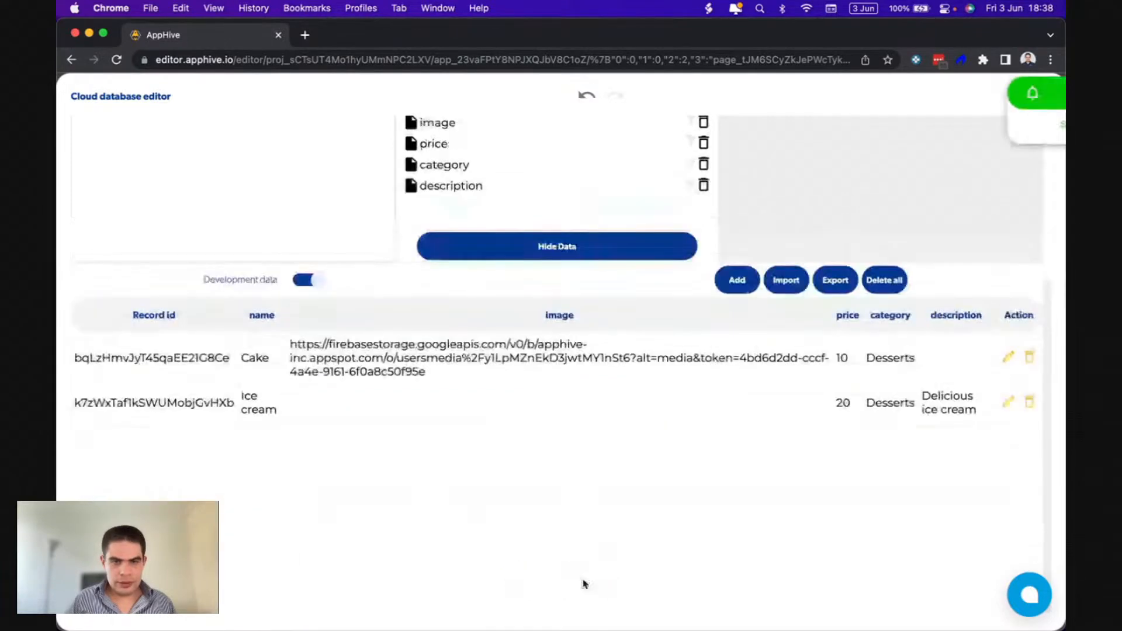
pyautogui.scroll(4, 821, 324)
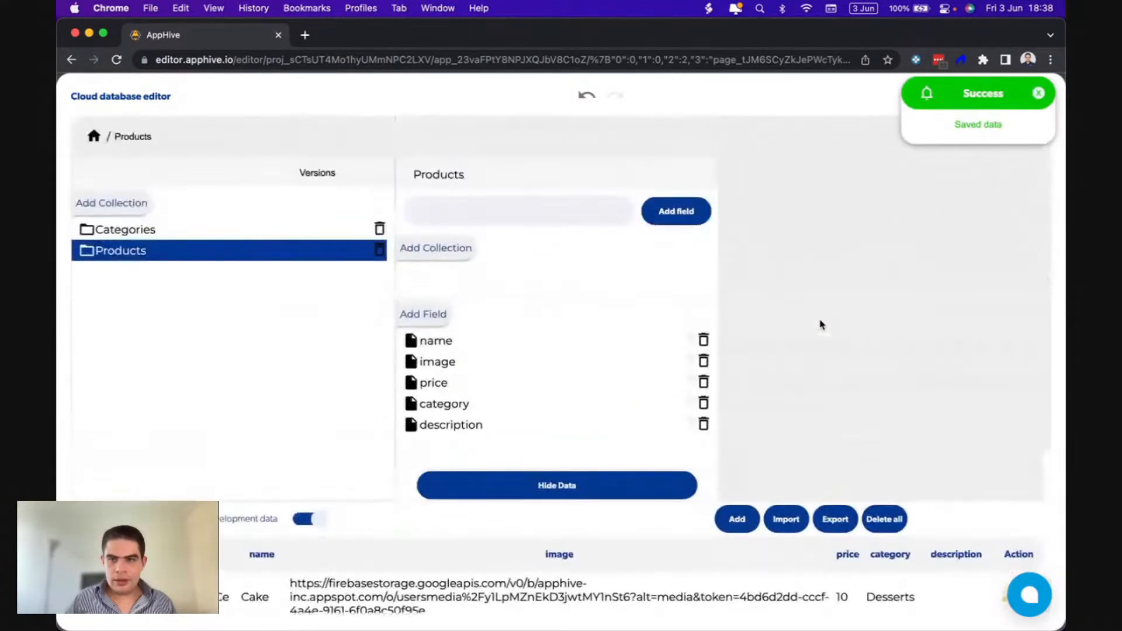
pyautogui.click(1038, 94)
pyautogui.click(1039, 96)
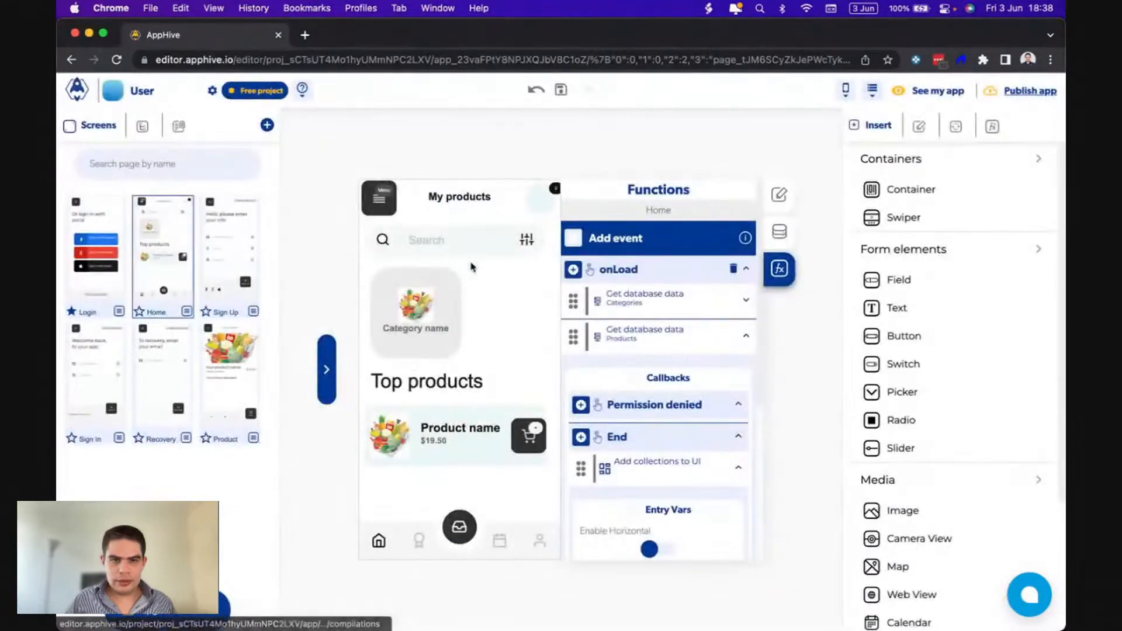
# Upload intex-strawberry-ice-cream.jpeg from Downloads to the media library and copy its download URL without replacing the category image.
pyautogui.doubleClick(417, 306)
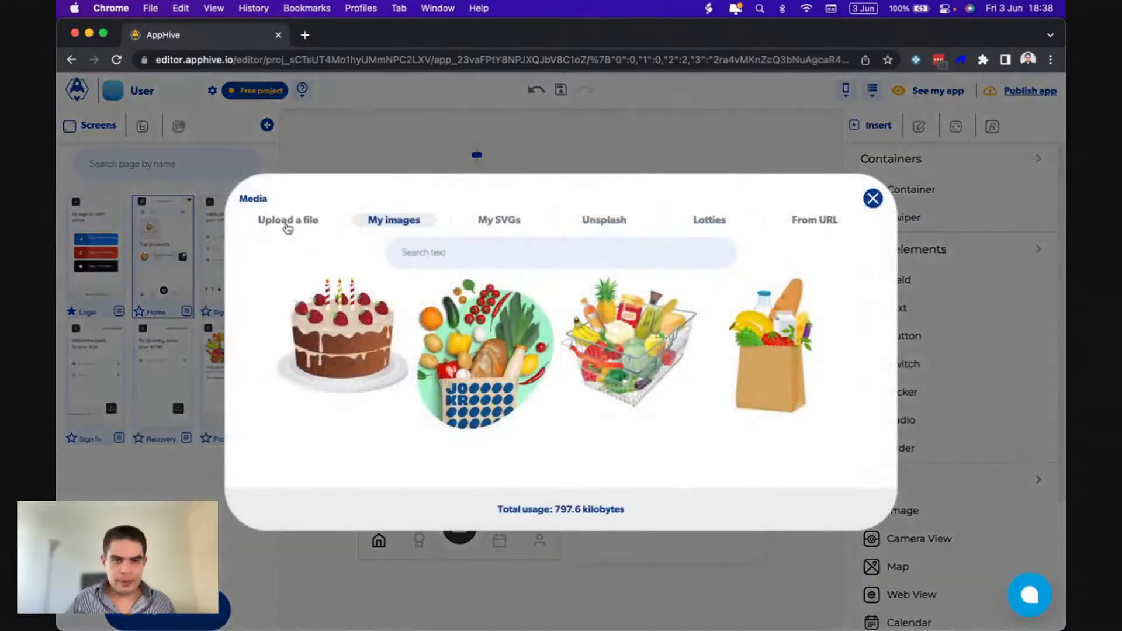
pyautogui.click(287, 226)
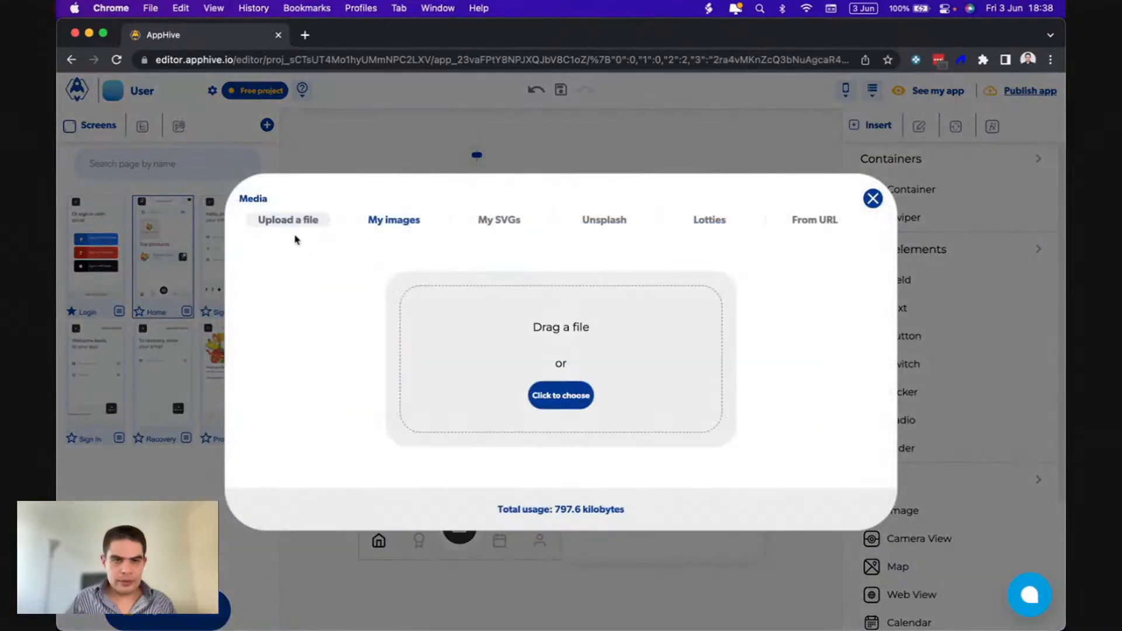
pyautogui.click(560, 400)
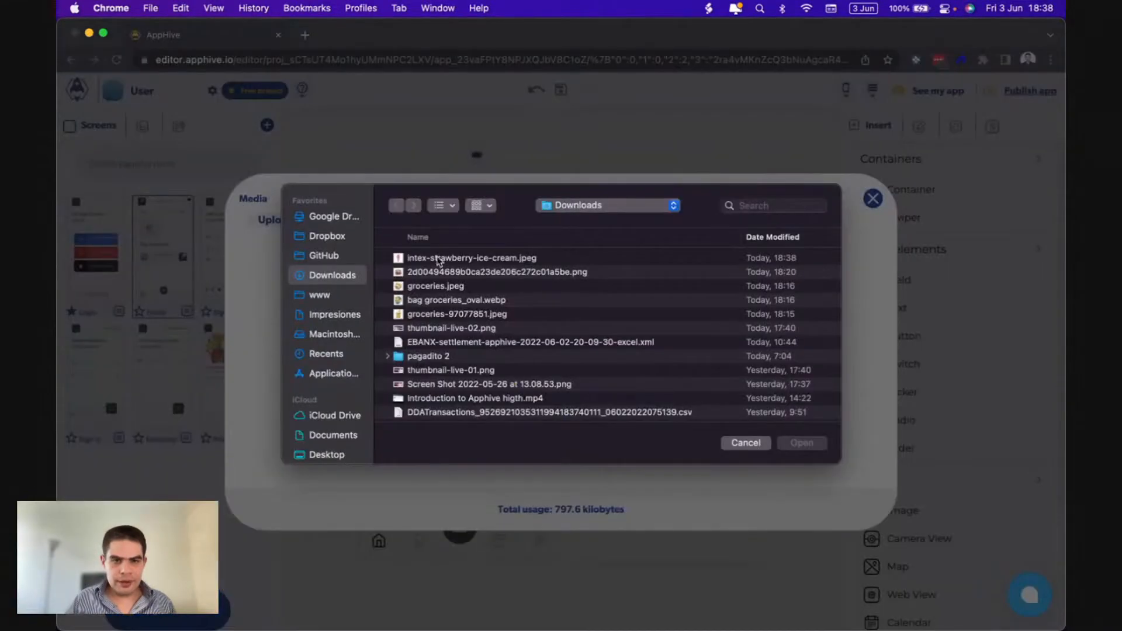
pyautogui.doubleClick(440, 259)
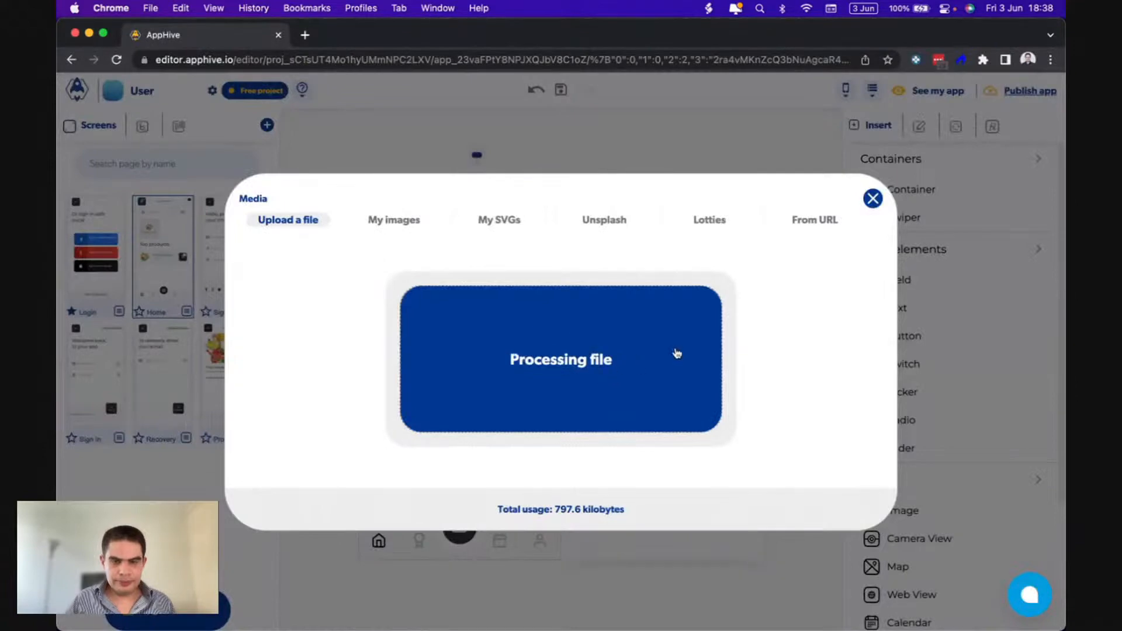
pyautogui.click(637, 324)
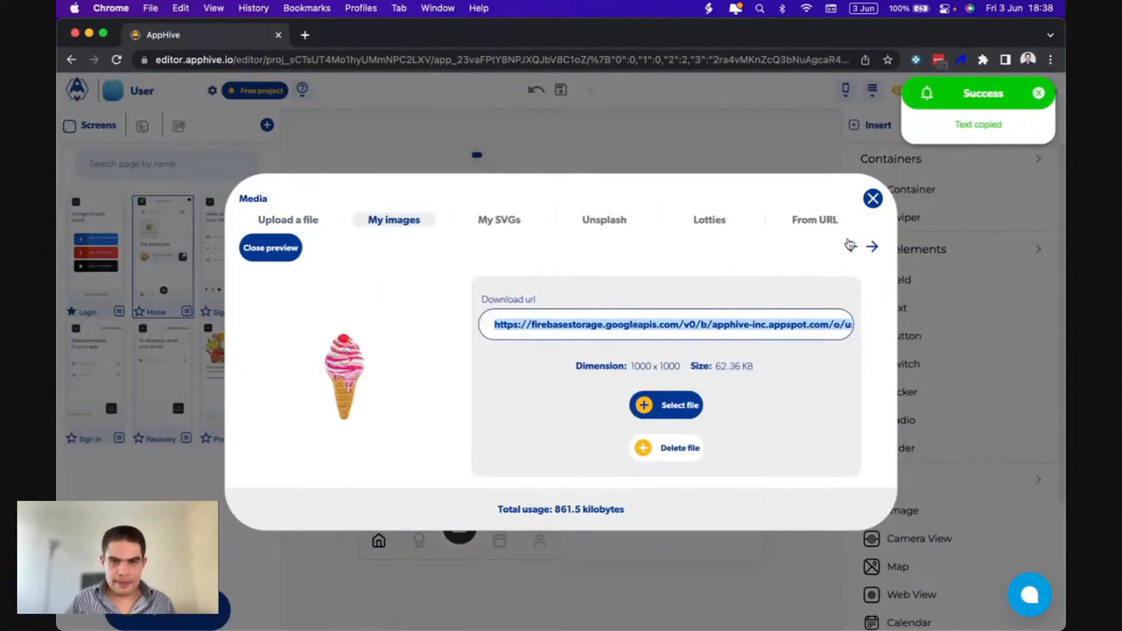
pyautogui.click(872, 198)
# Reopen the Ice cream record of the Products collection, paste the copied download URL into its image field and save it.
pyautogui.click(872, 91)
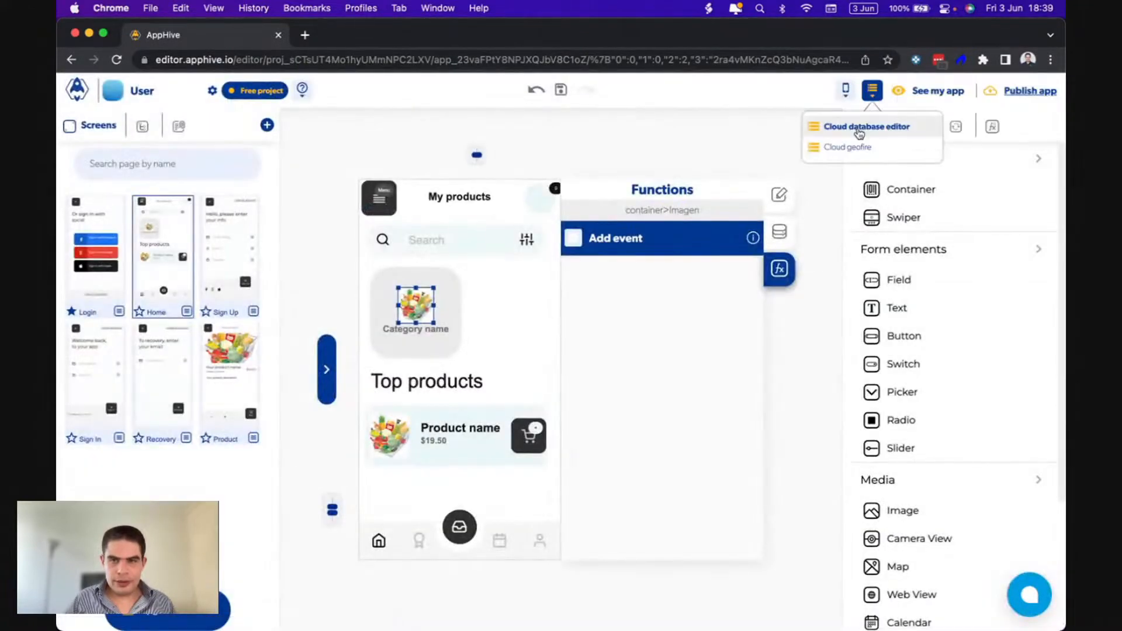
pyautogui.click(859, 133)
pyautogui.click(132, 257)
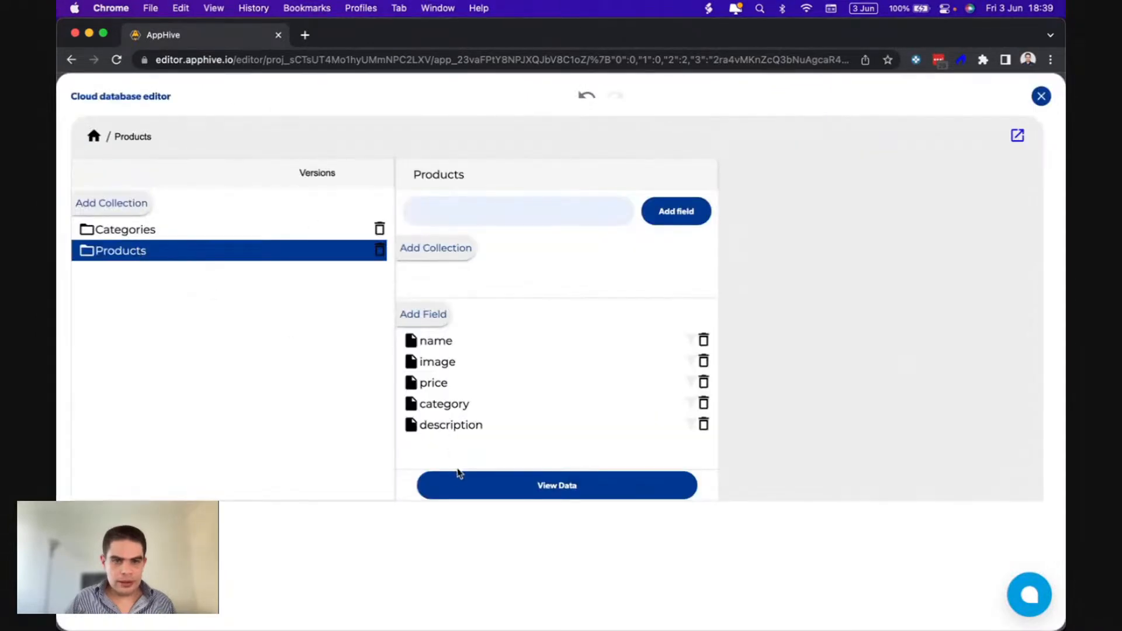
pyautogui.click(458, 474)
pyautogui.scroll(-5, 458, 483)
pyautogui.click(1004, 403)
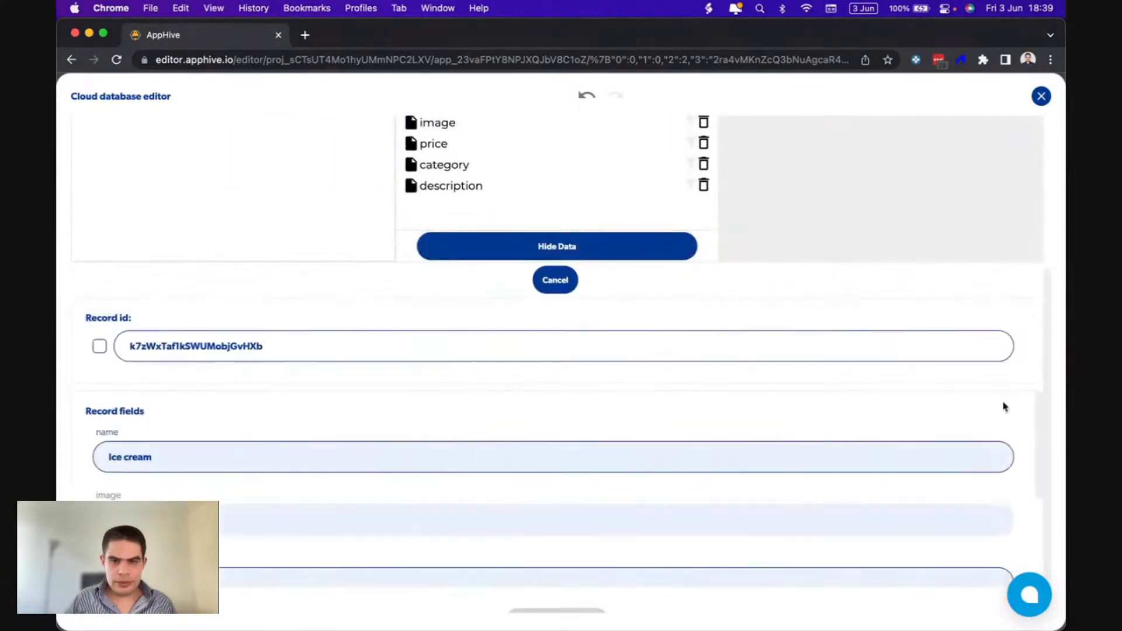
pyautogui.scroll(-3, 411, 513)
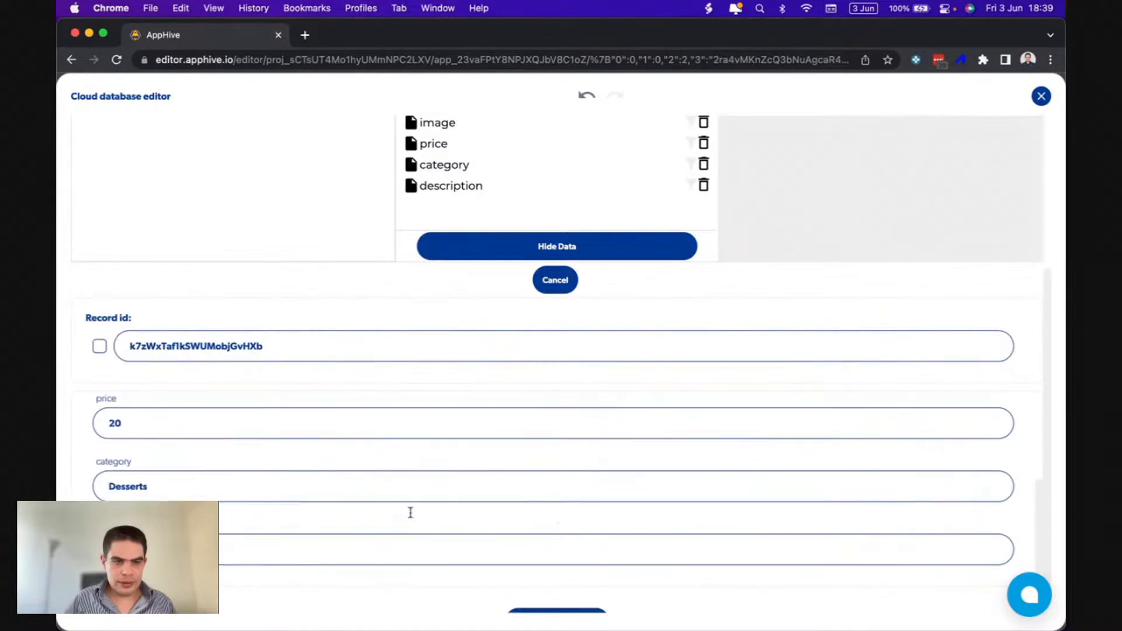
pyautogui.click(537, 613)
# Close the database editor, view the running app's product list in QuickTime Player and return to Chrome.
pyautogui.scroll(4, 760, 259)
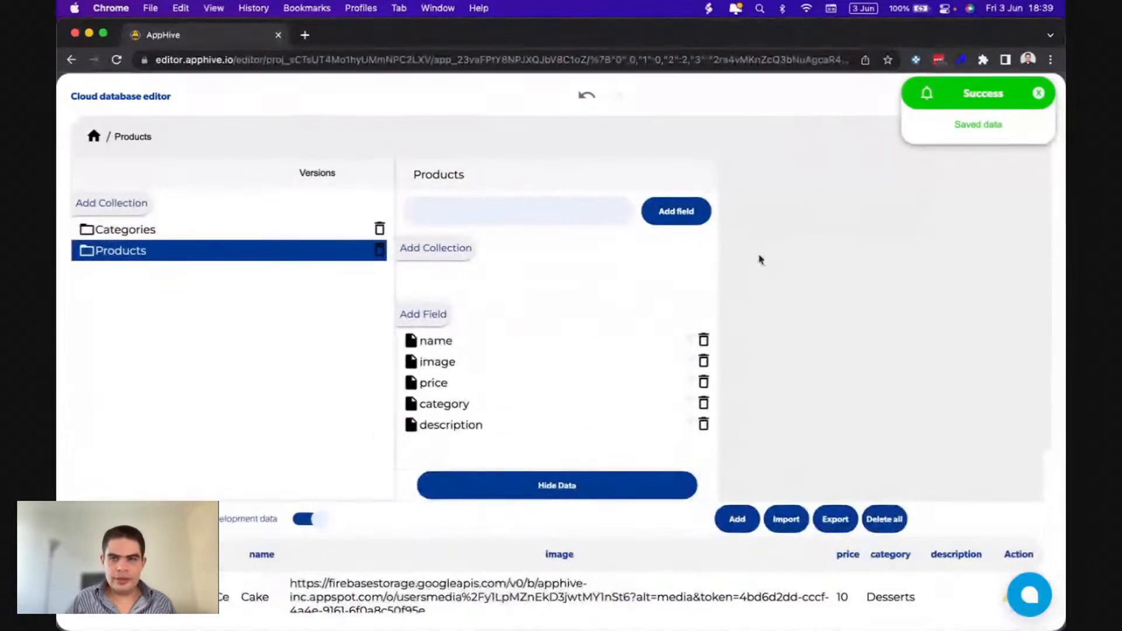
pyautogui.click(1039, 93)
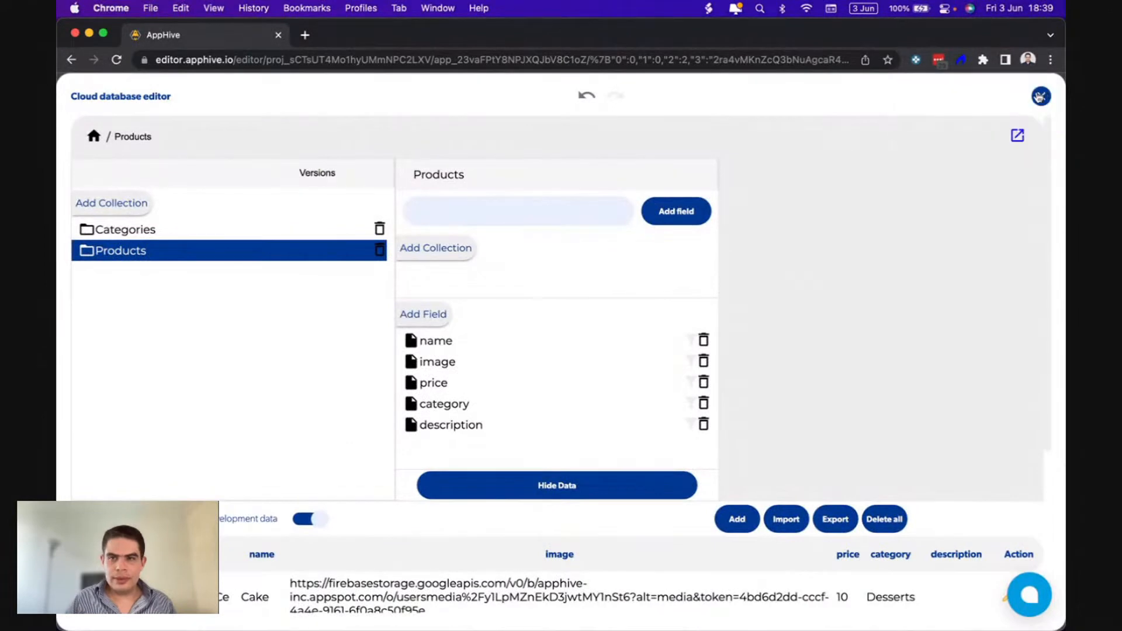
pyautogui.click(1039, 97)
pyautogui.click(725, 602)
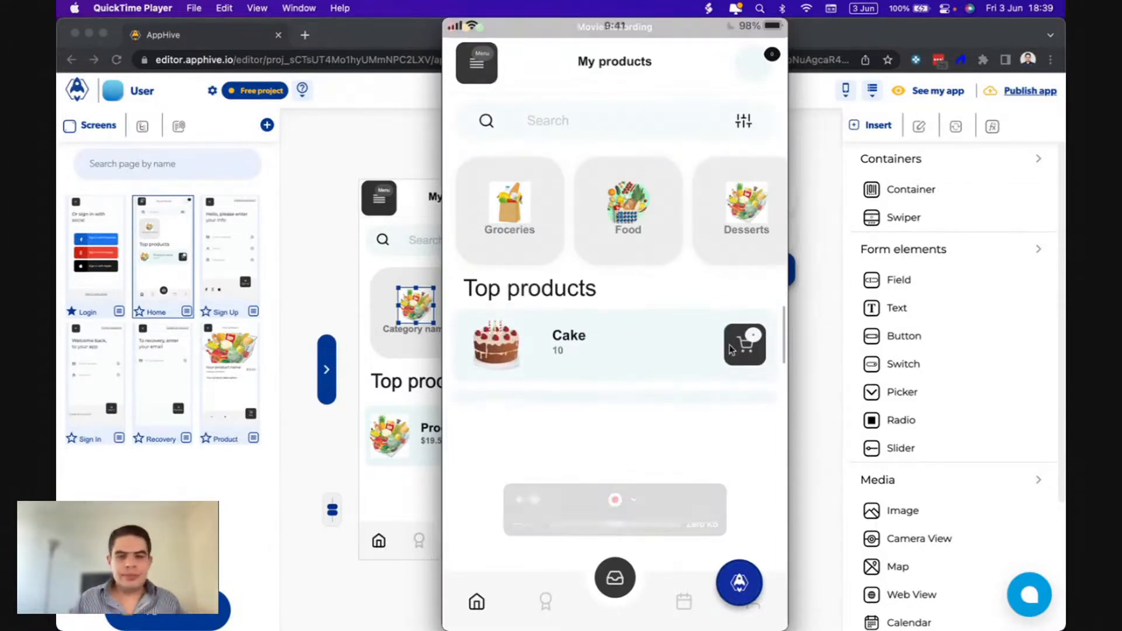
pyautogui.click(351, 490)
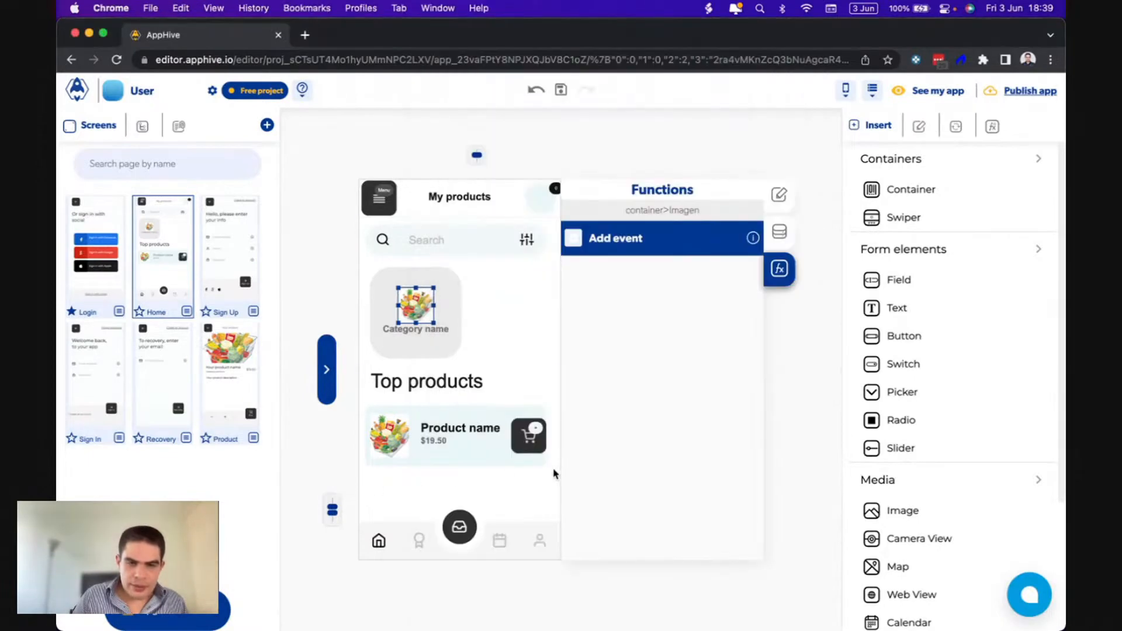
# Enable Height Auto on the outer container that holds the product card under Top products.
pyautogui.click(554, 468)
pyautogui.click(552, 458)
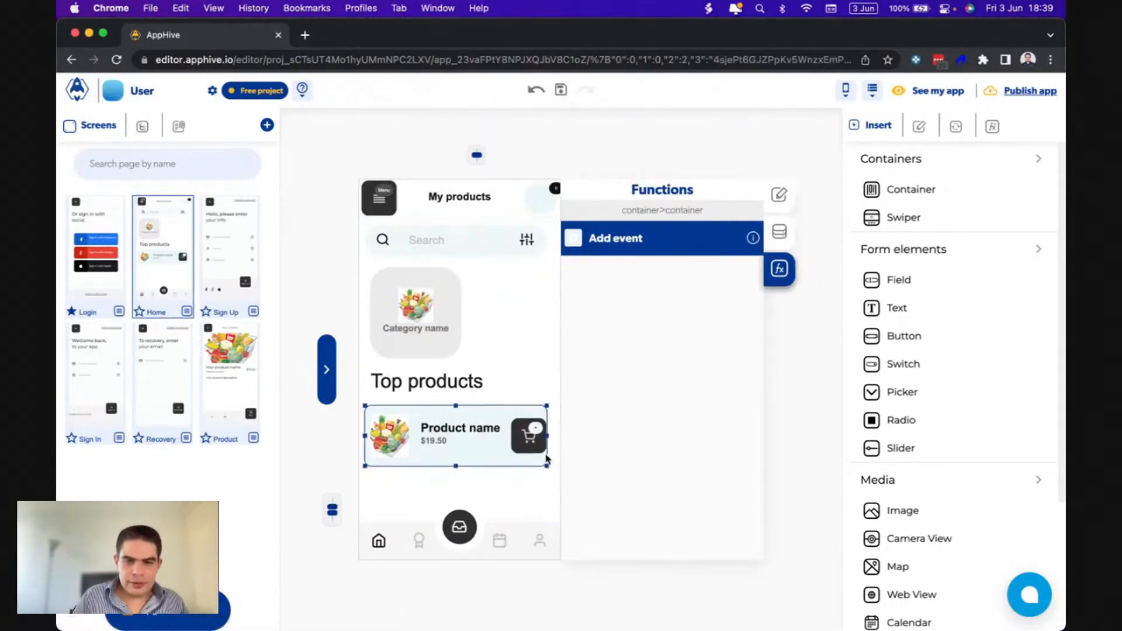
pyautogui.click(634, 219)
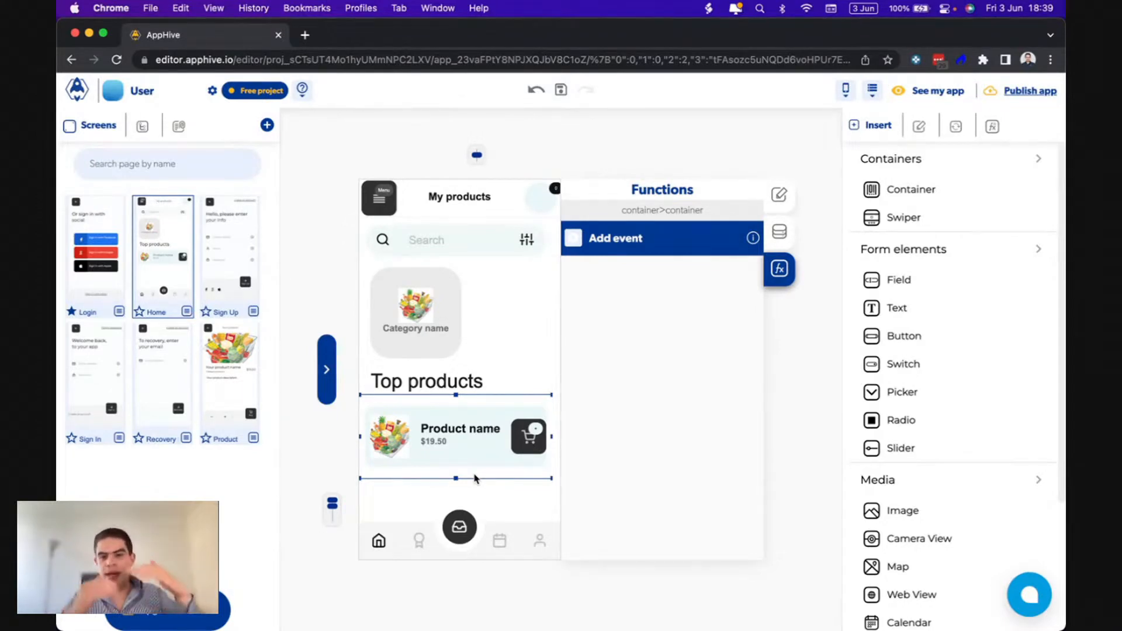
pyautogui.click(783, 225)
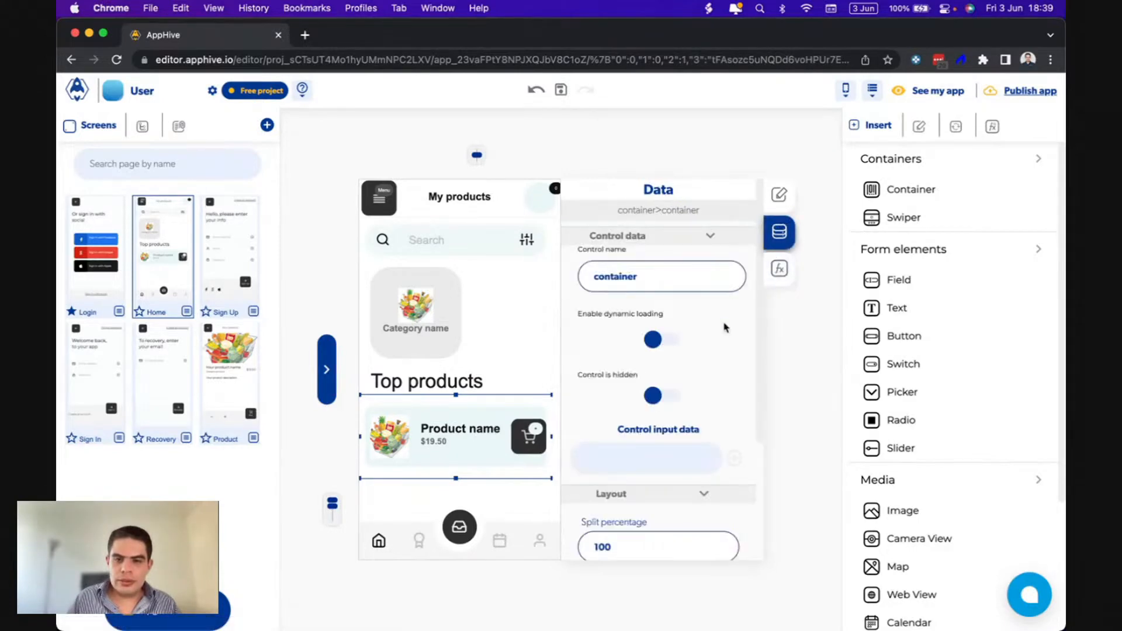
pyautogui.scroll(-3, 726, 329)
pyautogui.click(780, 196)
pyautogui.scroll(-5, 691, 374)
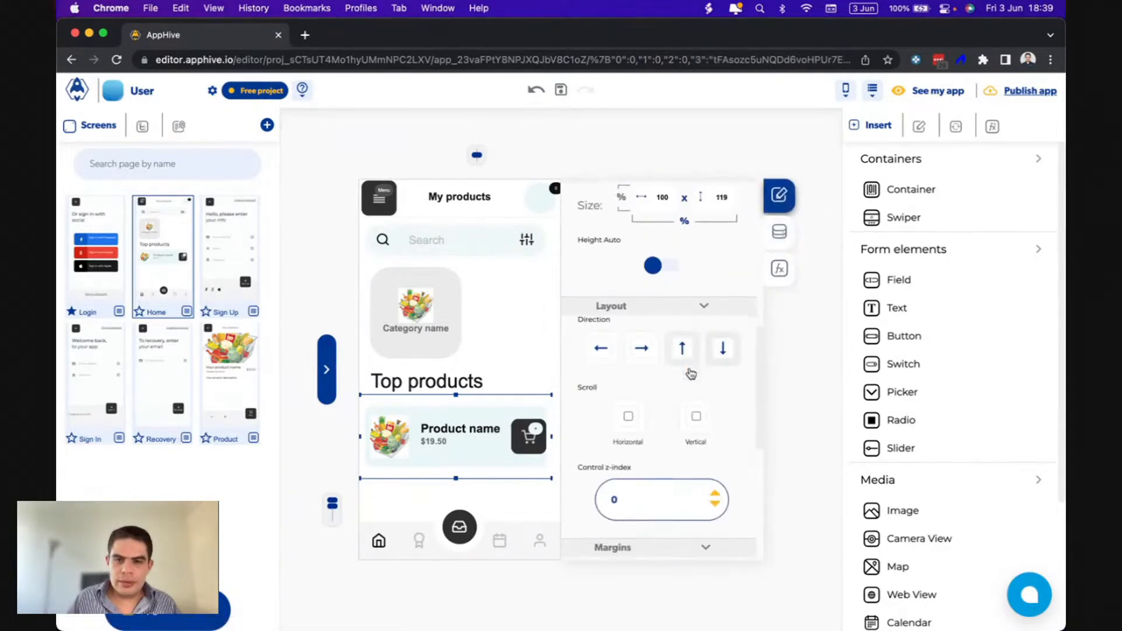
pyautogui.scroll(5, 690, 374)
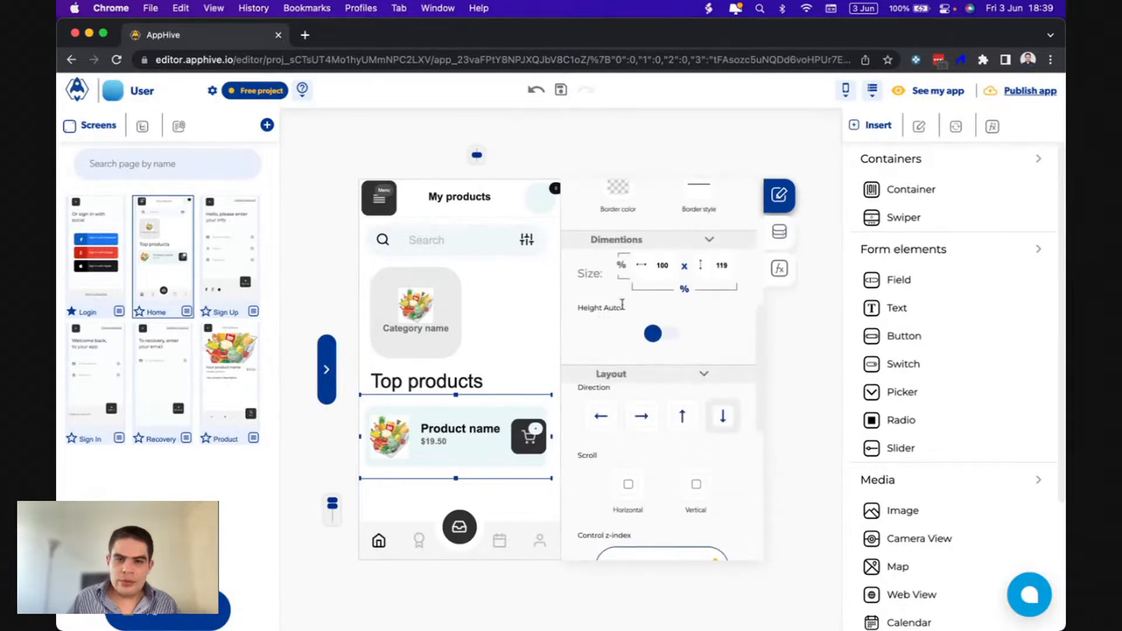
pyautogui.click(661, 339)
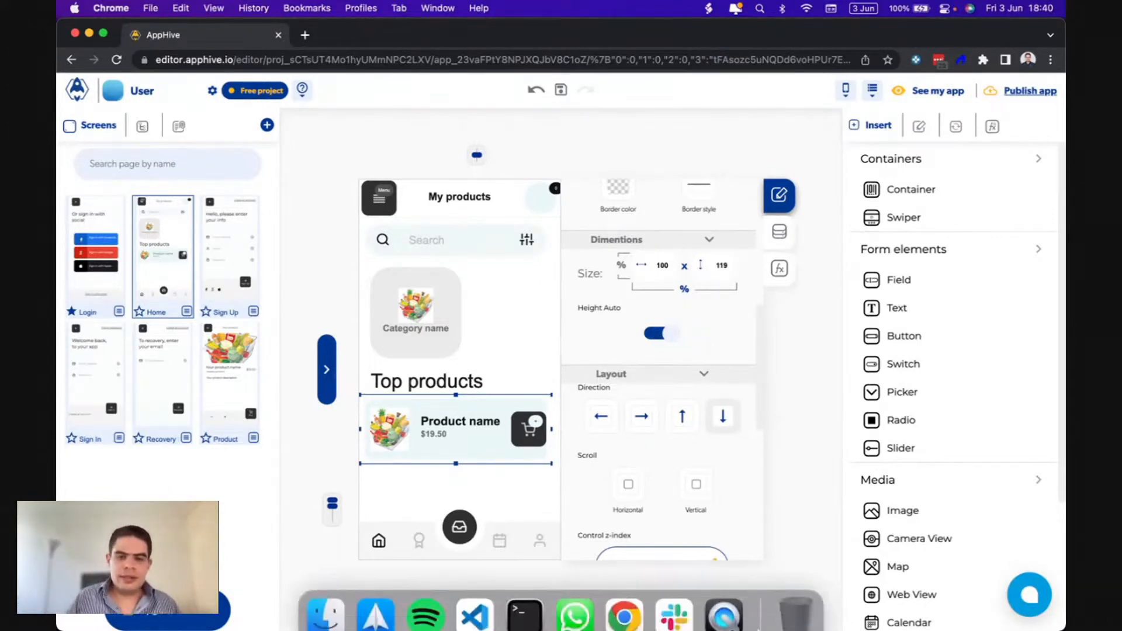
# Check the Ice cream product in the running app in QuickTime Player and return to Chrome.
pyautogui.click(723, 613)
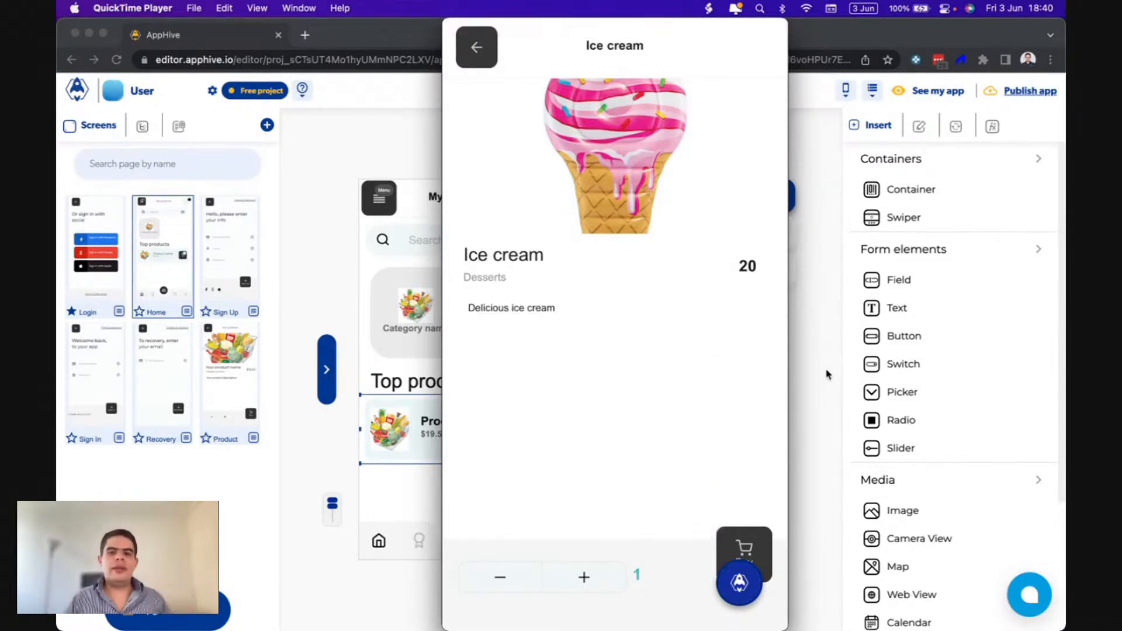
pyautogui.click(305, 224)
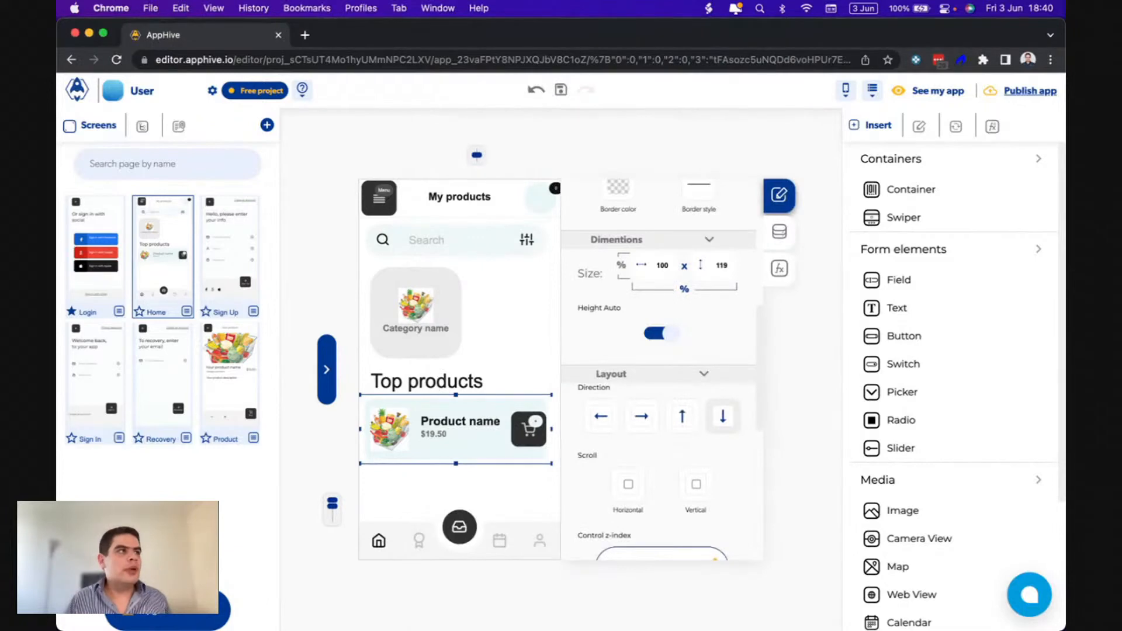